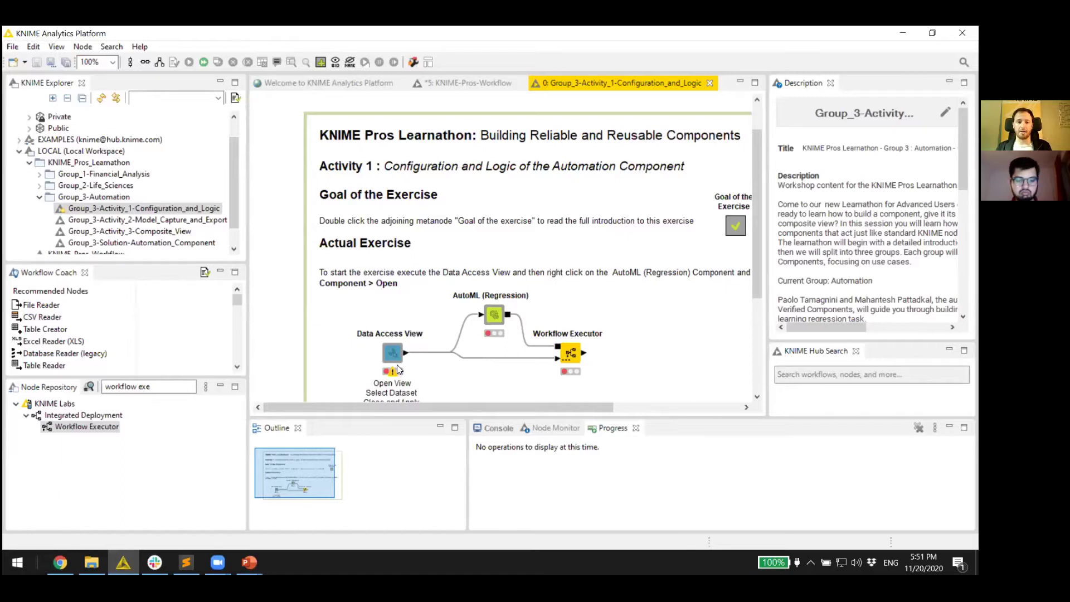
Step: Maximize the workflow editor and execute the Data Access View component
{"action": "double_click", "coordinate": [632, 85]}
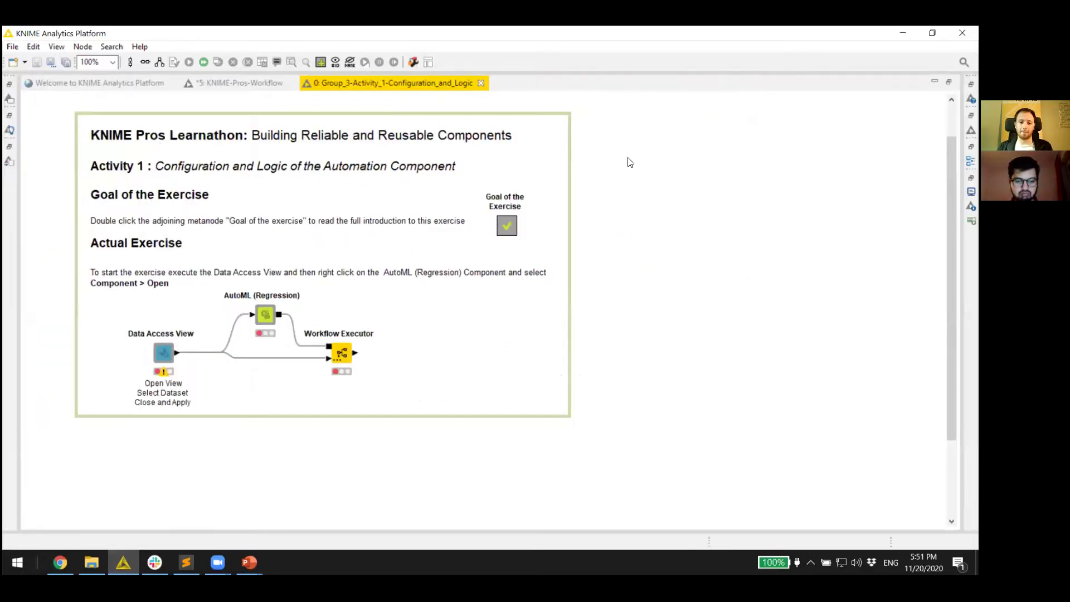
{"action": "right_click", "coordinate": [165, 405]}
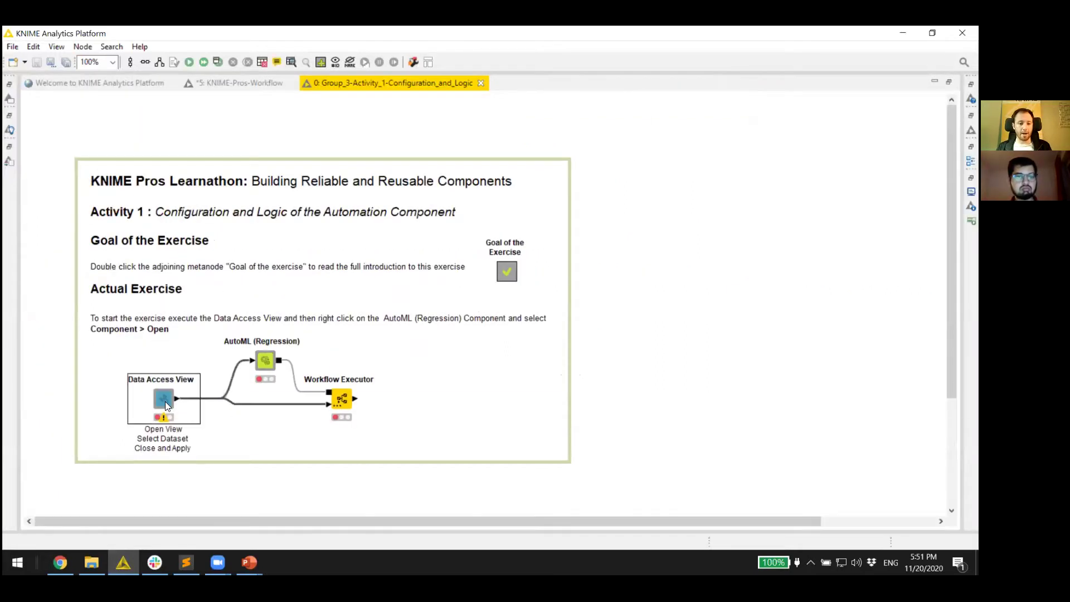
{"action": "left_click", "coordinate": [233, 100]}
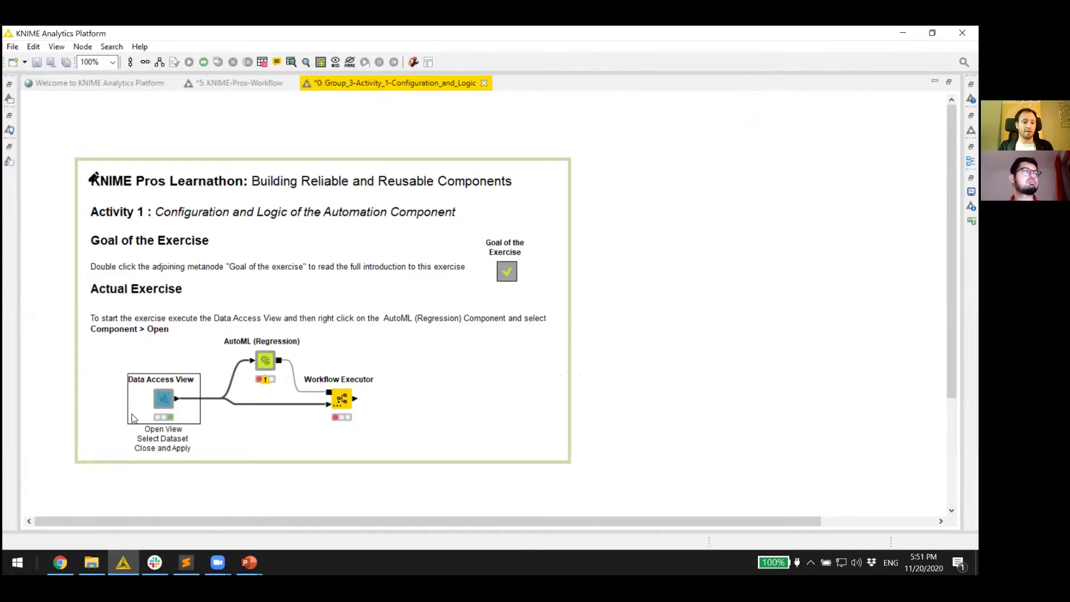
Step: Inspect the output table of the Data Access View component and close it
{"action": "right_click", "coordinate": [160, 398]}
{"action": "left_click", "coordinate": [178, 391]}
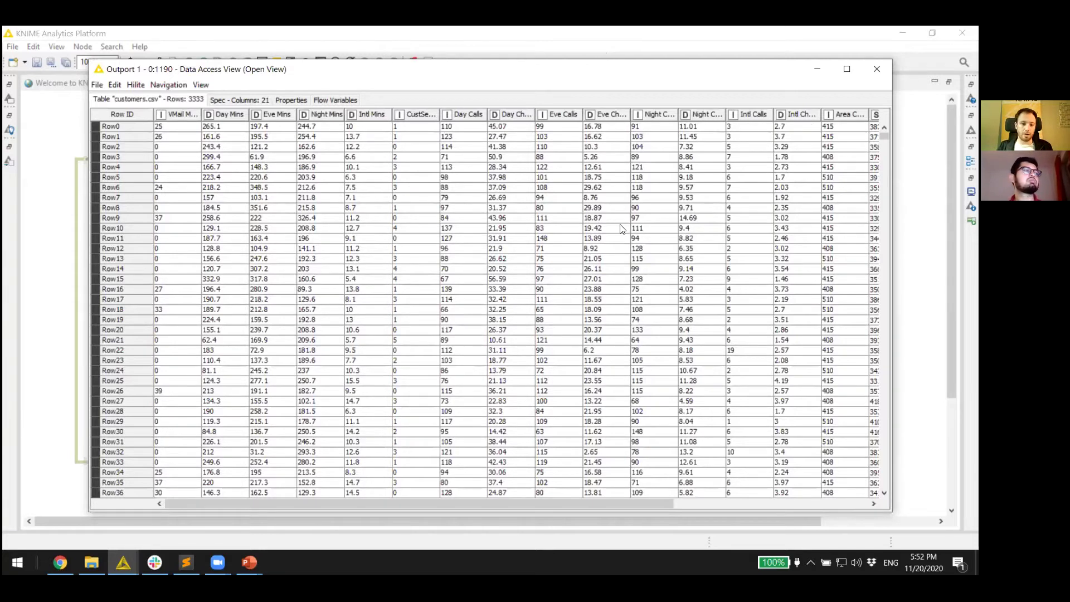
{"action": "key", "text": "alt+F4"}
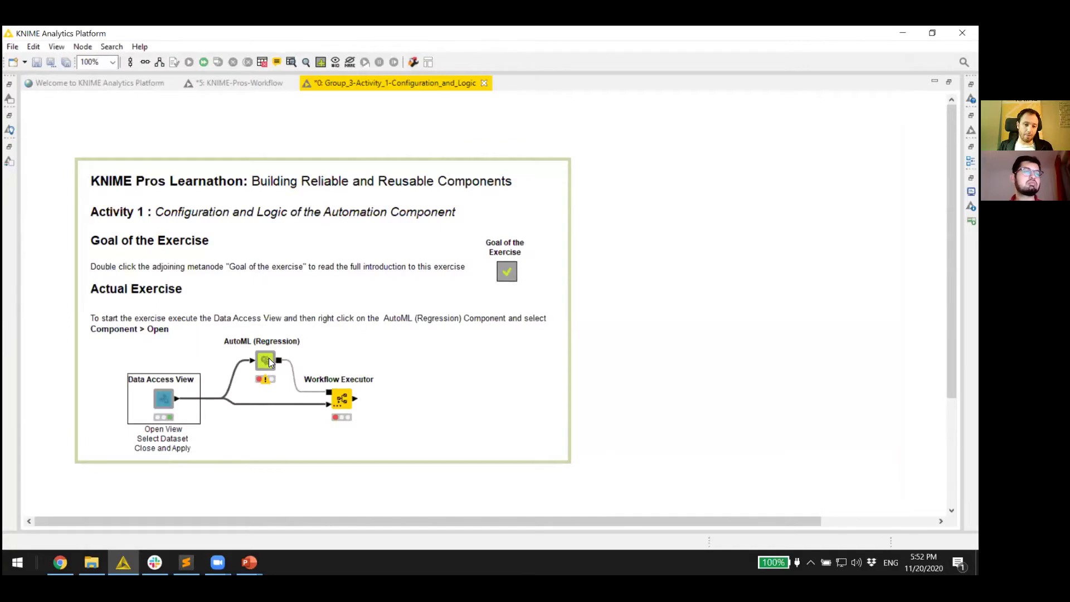
Step: Execute the AutoML (Regression) component
{"action": "right_click", "coordinate": [269, 359]}
{"action": "key", "text": "Escape"}
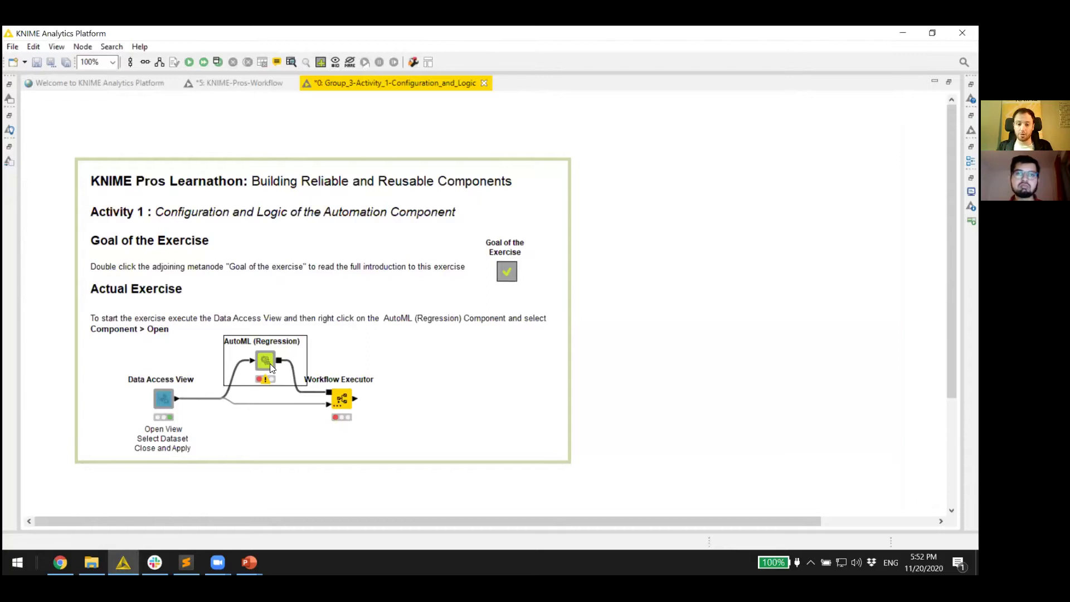
{"action": "right_click", "coordinate": [270, 364]}
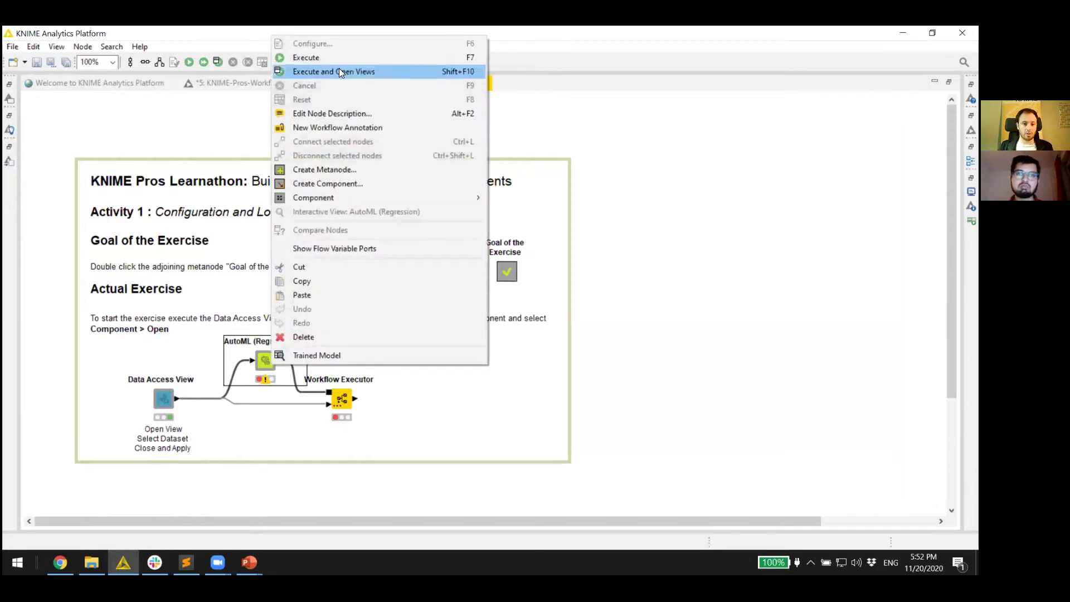
{"action": "left_click", "coordinate": [335, 58]}
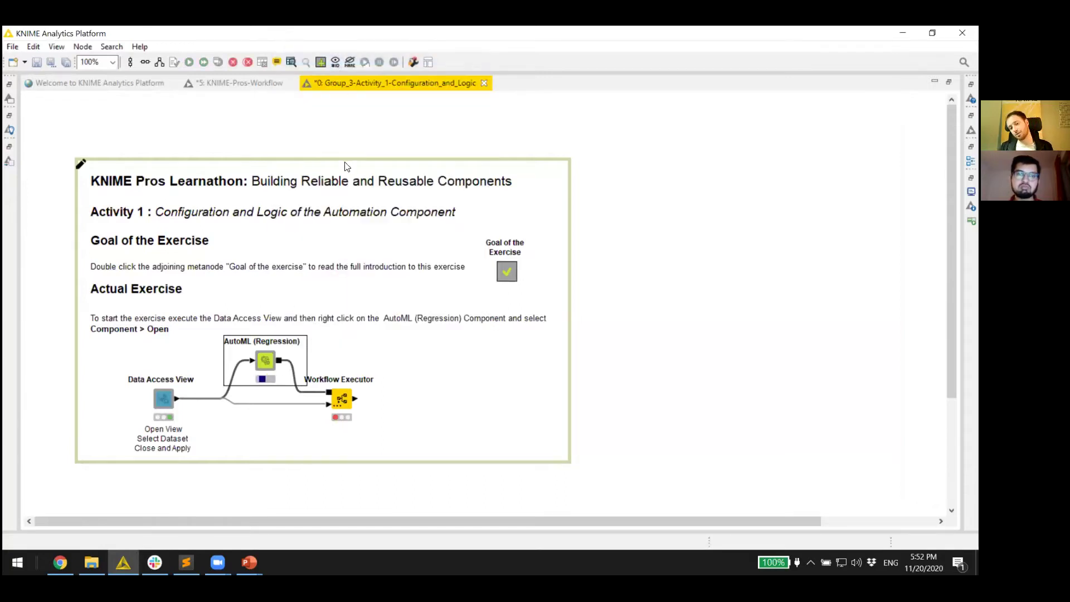
Step: View the AutoML (Regression) interactive view, narrow the selected rows to 601–666 in the Trained Models chart, and close the view
{"action": "right_click", "coordinate": [265, 363]}
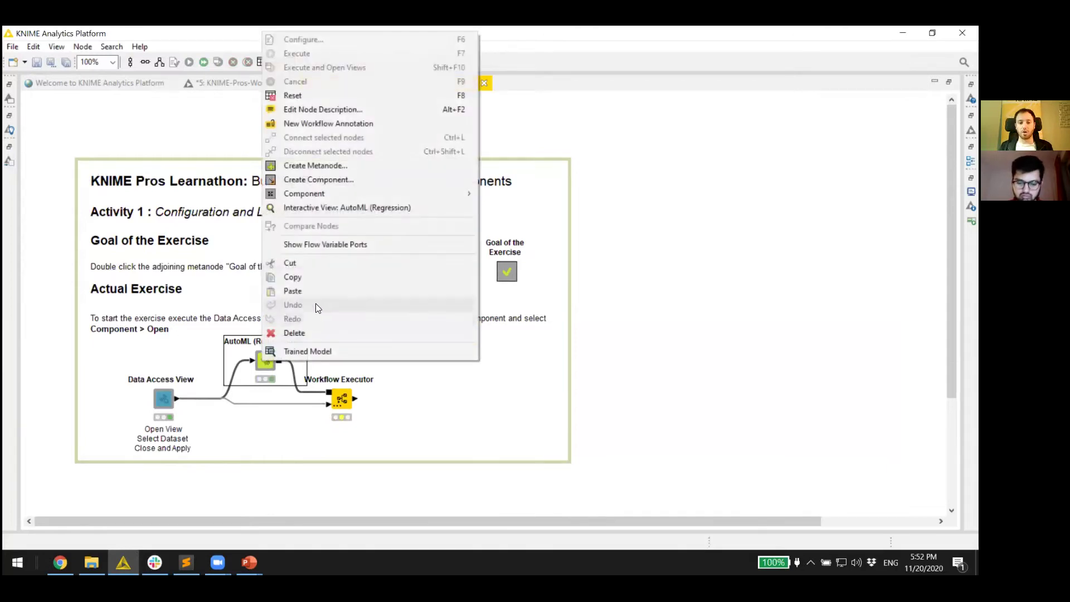
{"action": "left_click", "coordinate": [338, 207]}
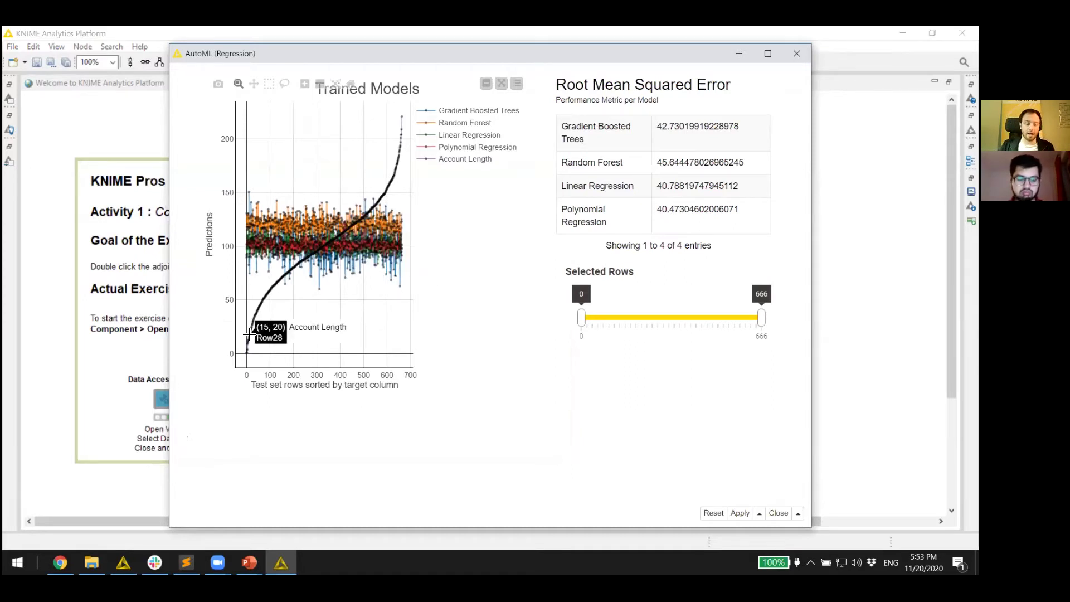
{"action": "mouse_move", "coordinate": [243, 350]}
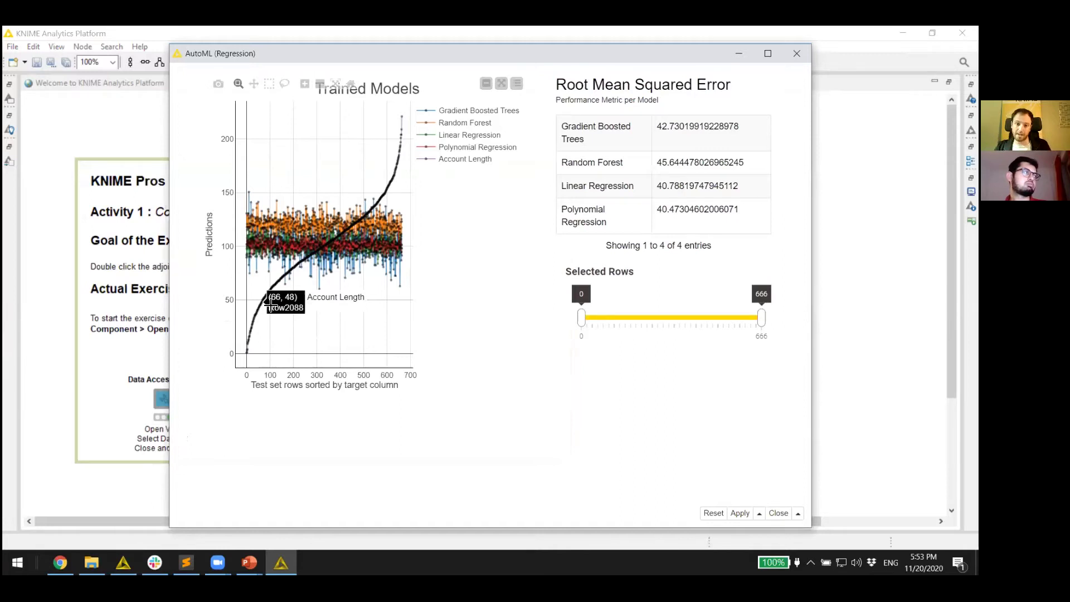
{"action": "left_click_drag", "start_coordinate": [581, 318], "coordinate": [744, 319]}
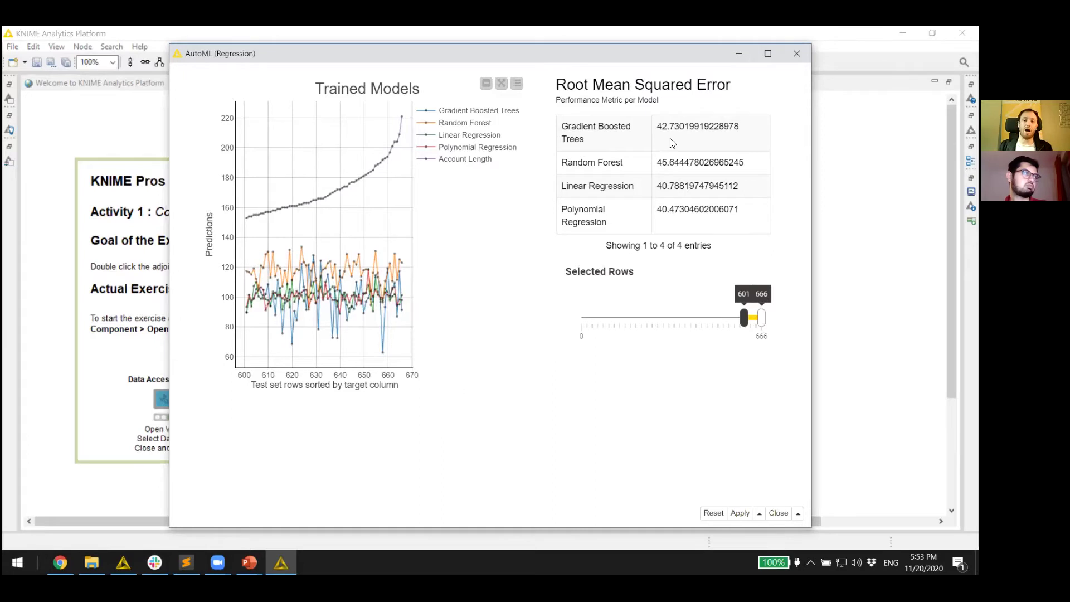
{"action": "left_click", "coordinate": [797, 54]}
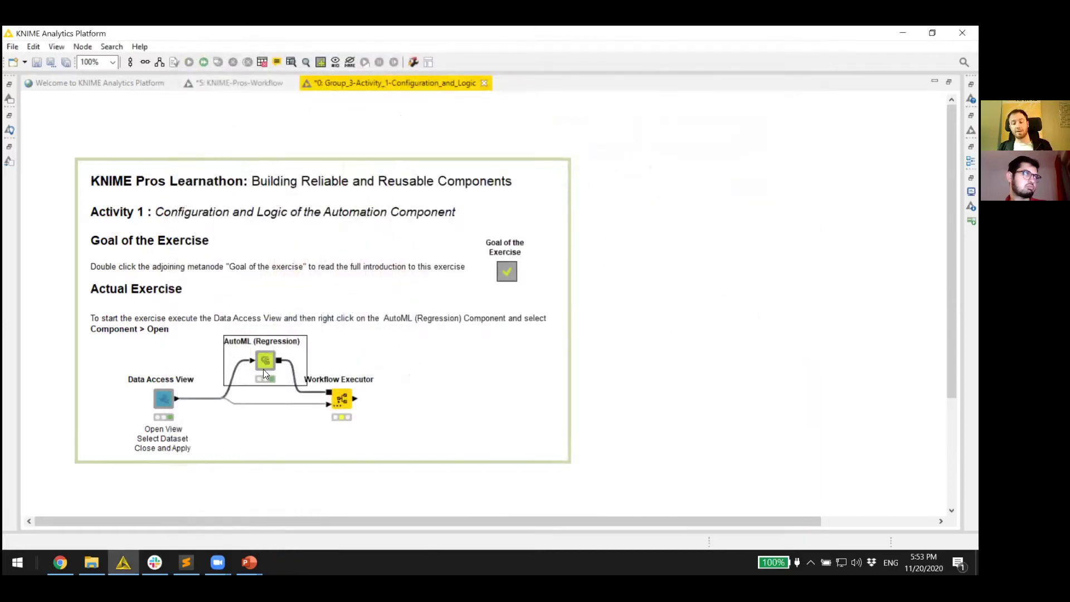
Step: Open the inner workflow of the AutoML (Regression) component
{"action": "right_click", "coordinate": [263, 368]}
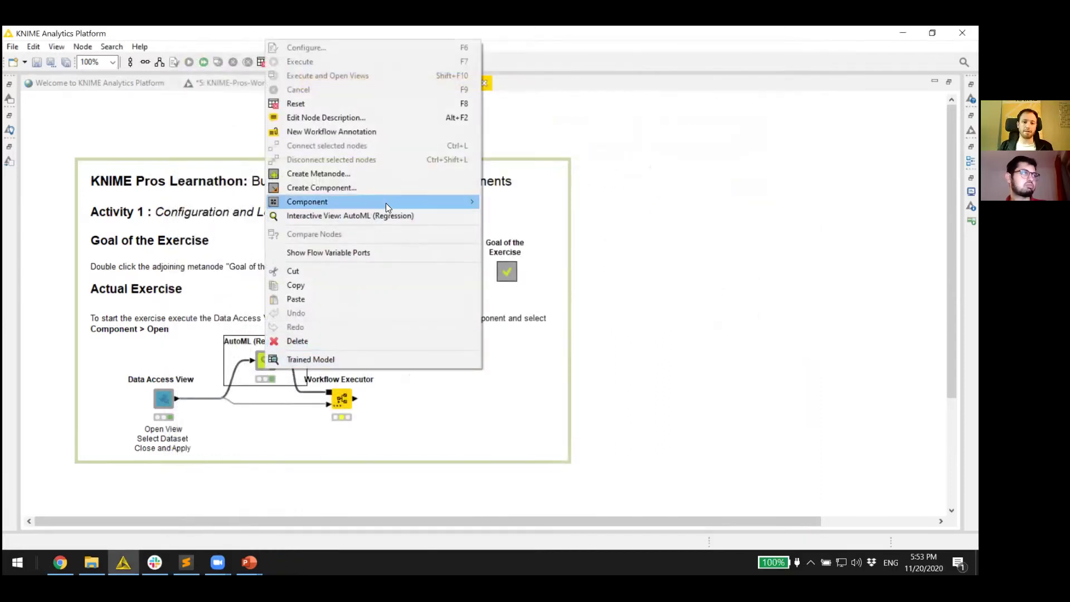
{"action": "mouse_move", "coordinate": [419, 206]}
{"action": "left_click", "coordinate": [536, 202]}
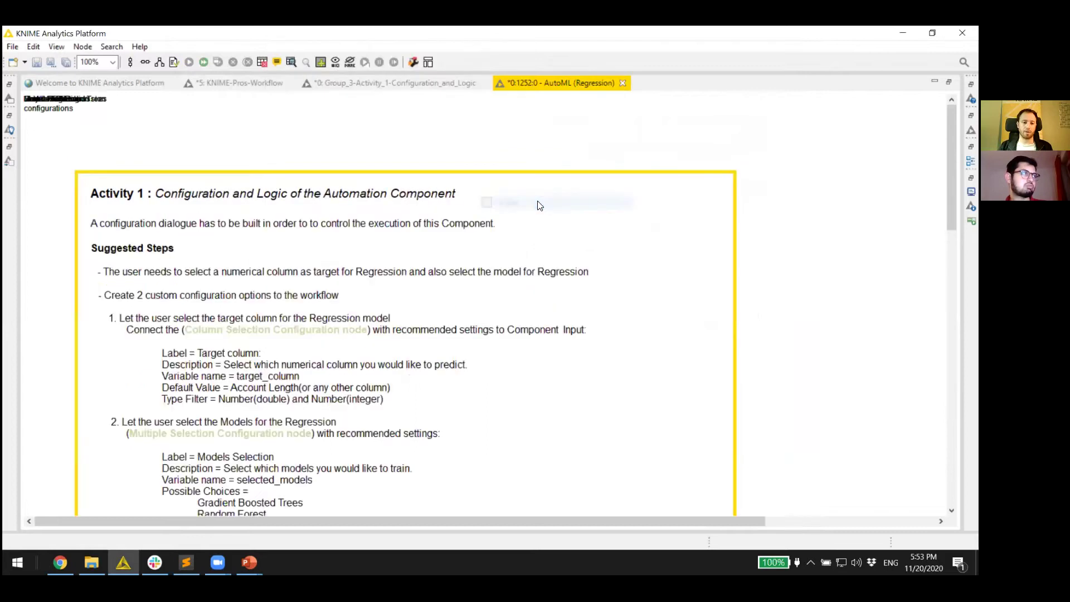
Step: Read the Activity 1 suggested steps and examine the component's node flow from Component Input through to Component Output
{"action": "scroll", "coordinate": [508, 277], "scroll_direction": "down", "scroll_amount": 2}
{"action": "scroll", "coordinate": [508, 277], "scroll_direction": "up", "scroll_amount": 1}
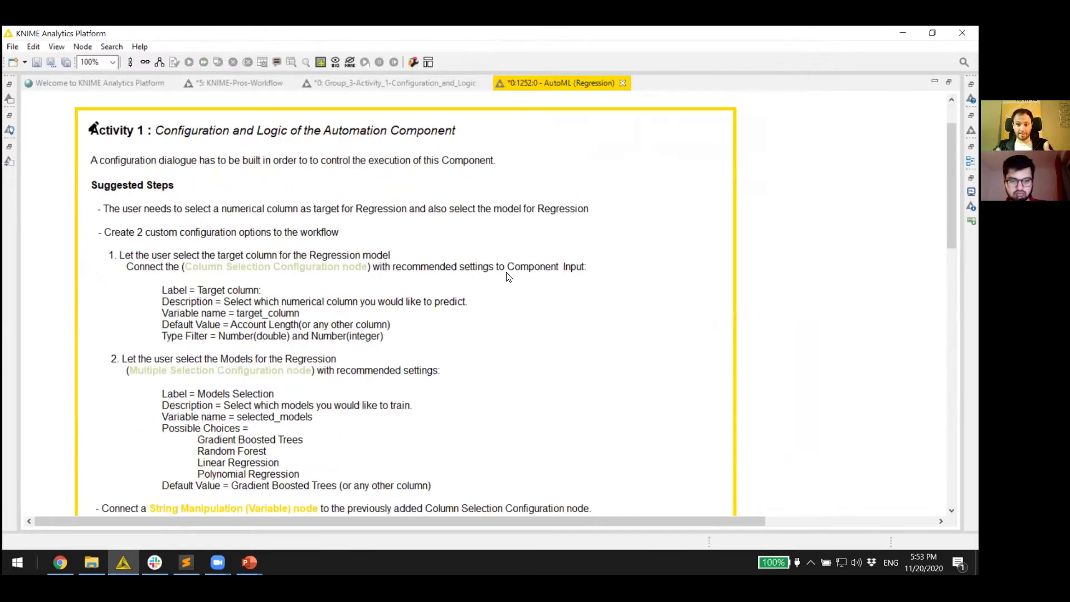
{"action": "scroll", "coordinate": [508, 277], "scroll_direction": "down", "scroll_amount": 5}
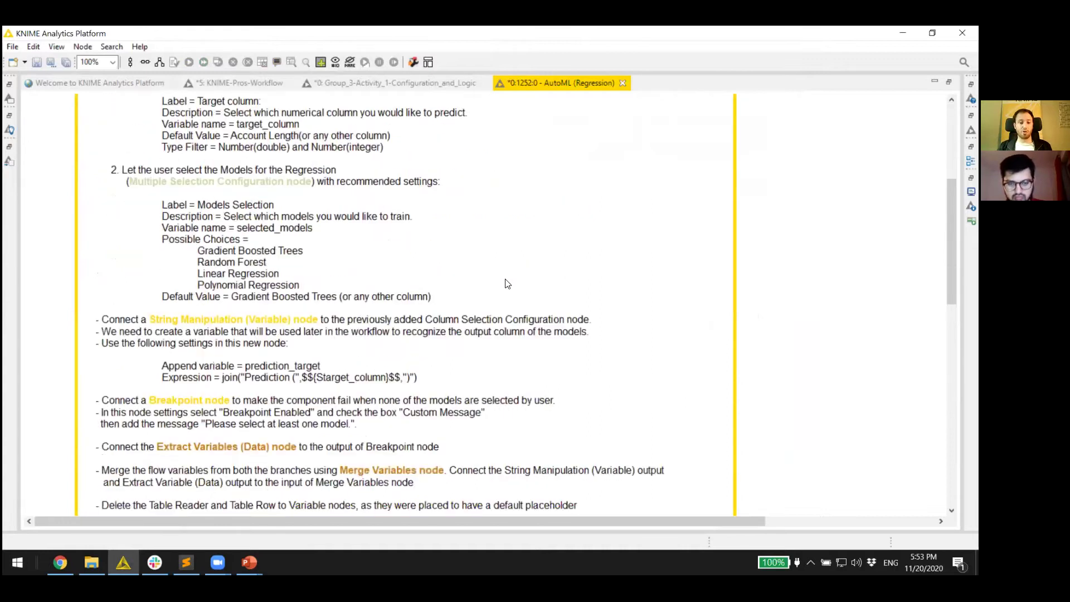
{"action": "scroll", "coordinate": [507, 282], "scroll_direction": "down", "scroll_amount": 6}
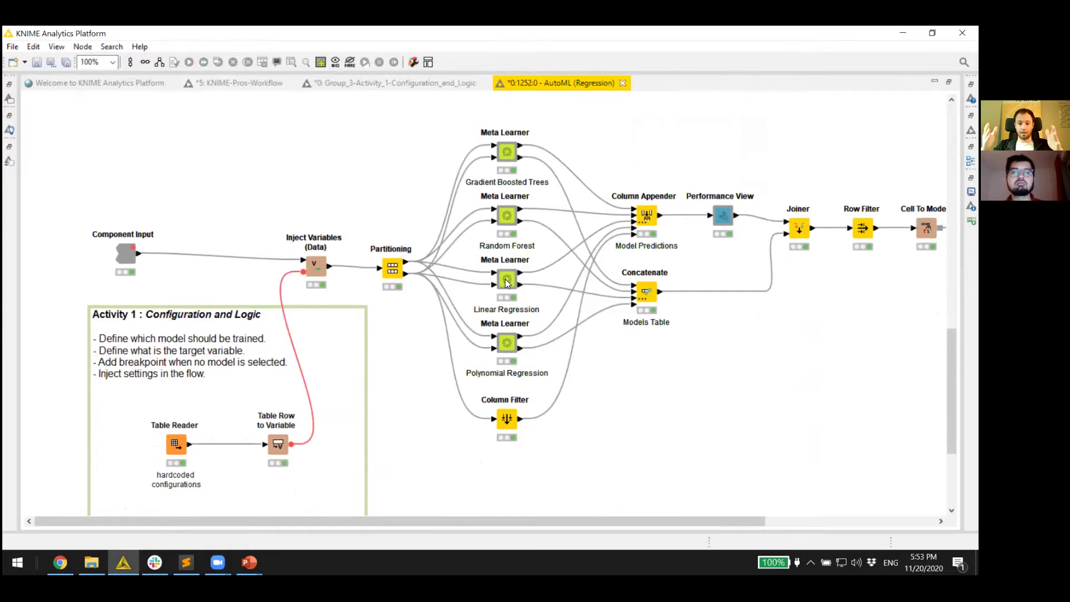
{"action": "scroll", "coordinate": [505, 281], "scroll_direction": "up", "scroll_amount": 6}
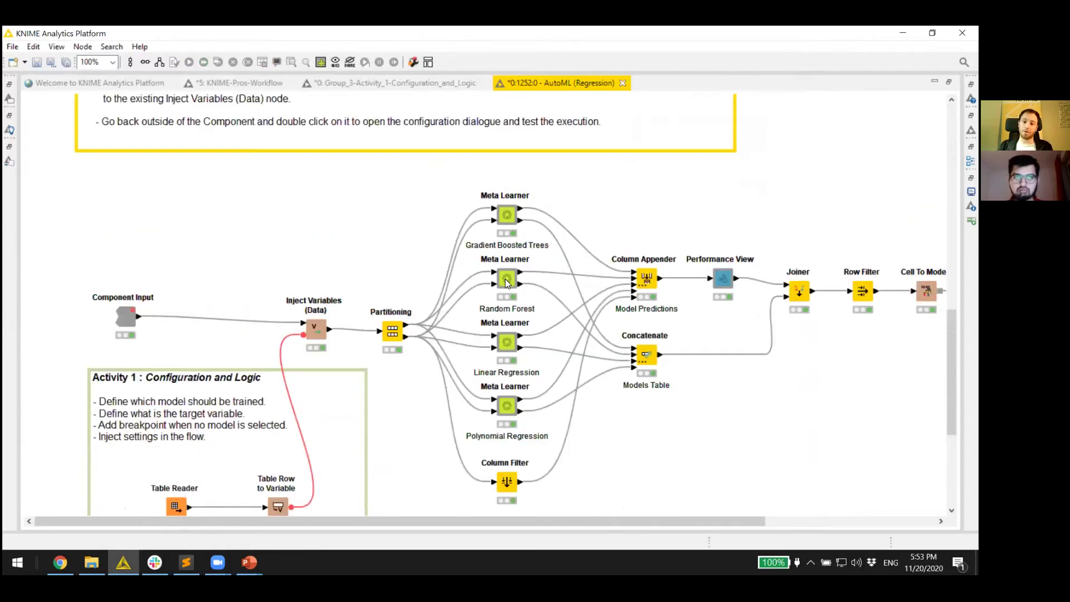
{"action": "scroll", "coordinate": [504, 283], "scroll_direction": "up", "scroll_amount": 6}
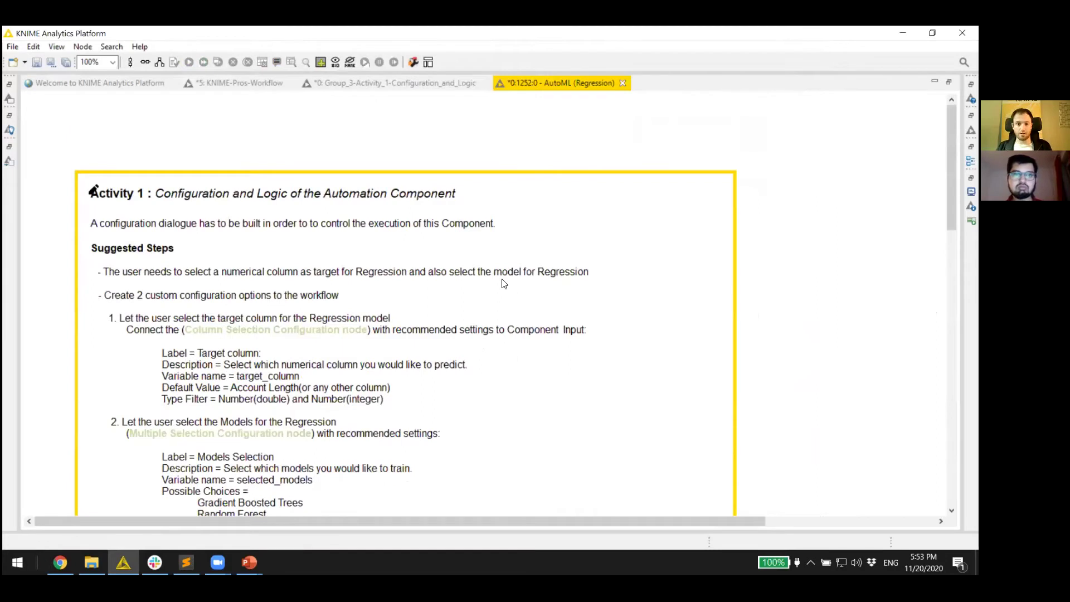
{"action": "scroll", "coordinate": [504, 283], "scroll_direction": "down", "scroll_amount": 1}
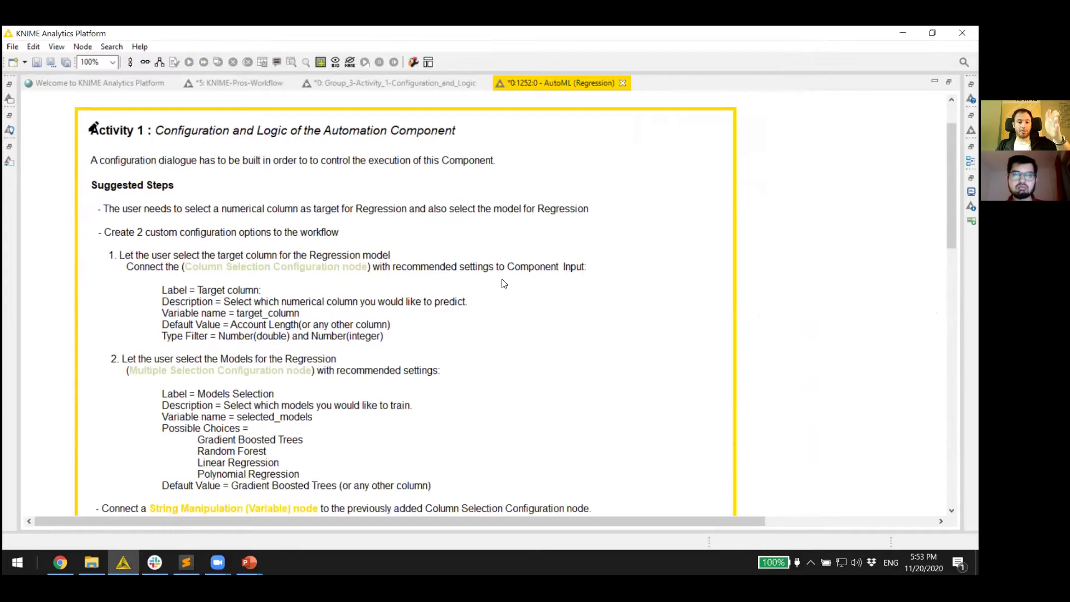
{"action": "scroll", "coordinate": [504, 283], "scroll_direction": "down", "scroll_amount": 11}
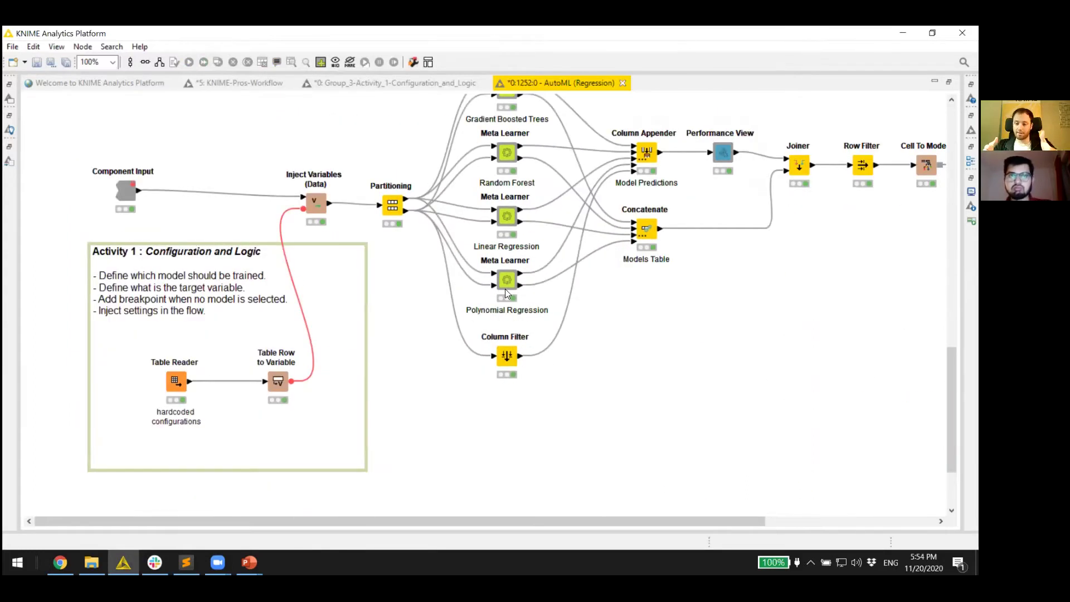
{"action": "scroll", "coordinate": [505, 289], "scroll_direction": "up", "scroll_amount": 1}
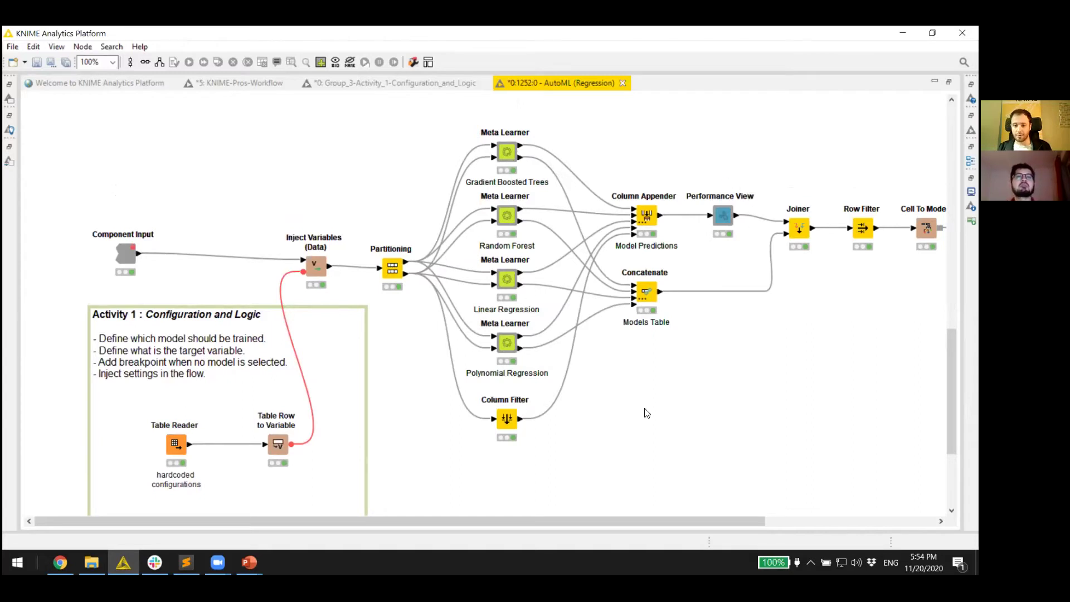
{"action": "left_click", "coordinate": [803, 520]}
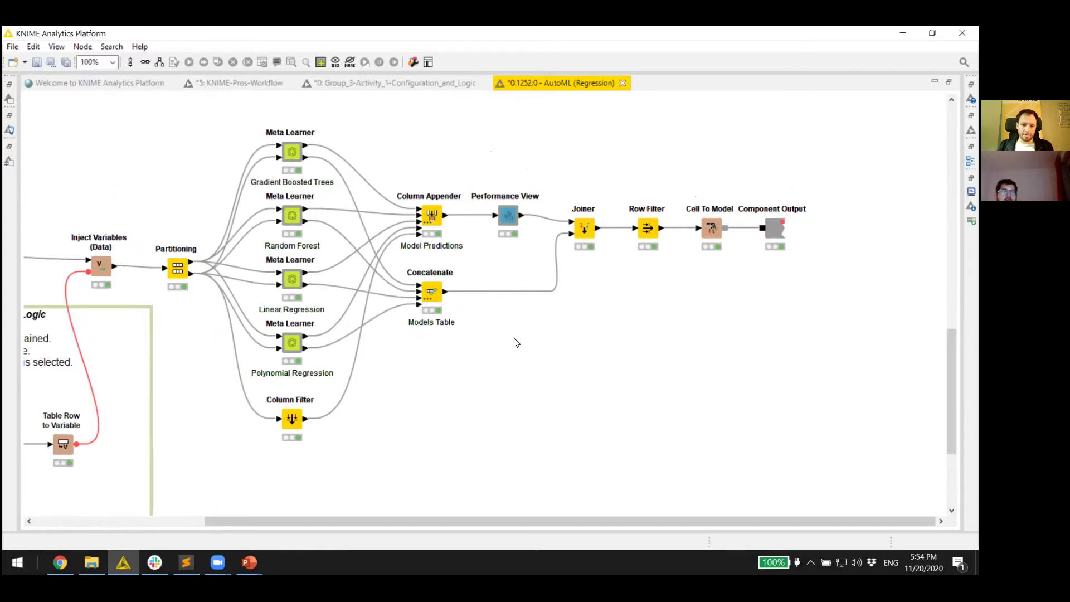
{"action": "scroll", "coordinate": [570, 494], "scroll_direction": "left", "scroll_amount": 3}
{"action": "scroll", "coordinate": [571, 494], "scroll_direction": "left", "scroll_amount": 8}
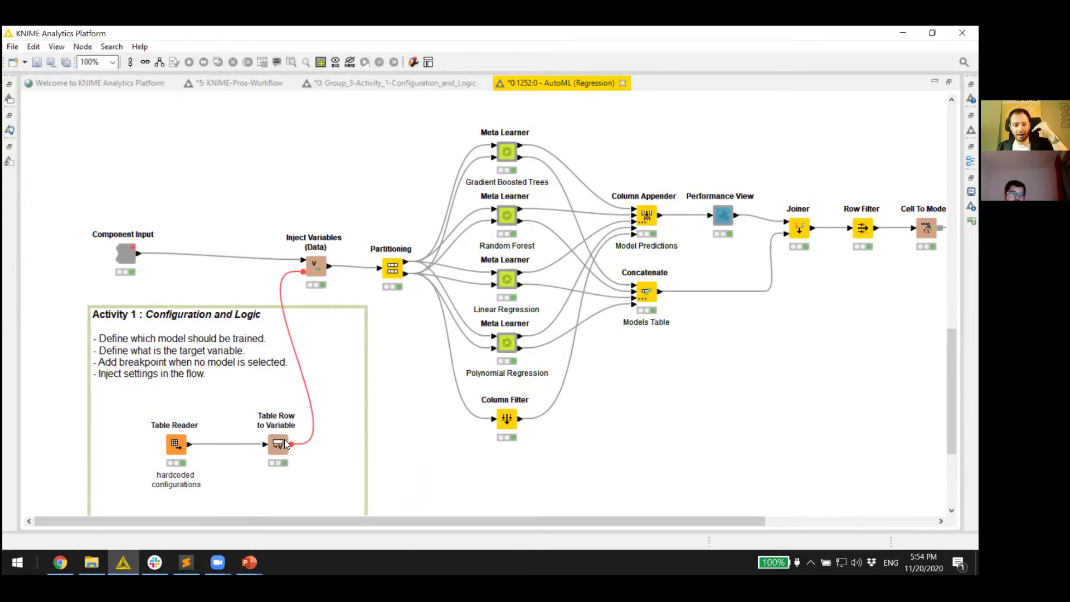
{"action": "scroll", "coordinate": [322, 391], "scroll_direction": "up", "scroll_amount": 3}
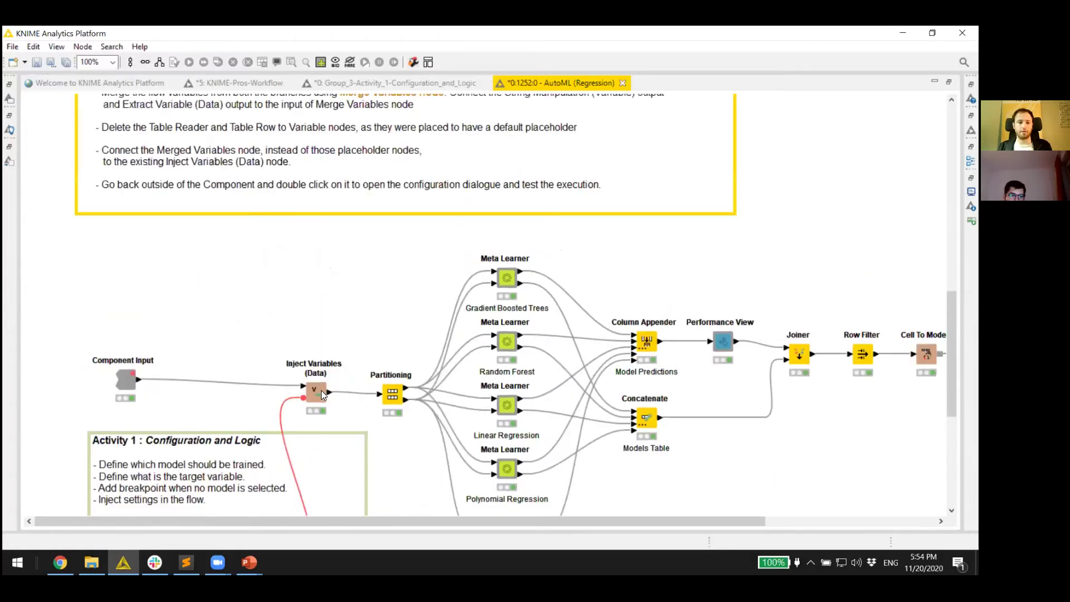
{"action": "scroll", "coordinate": [321, 390], "scroll_direction": "up", "scroll_amount": 14}
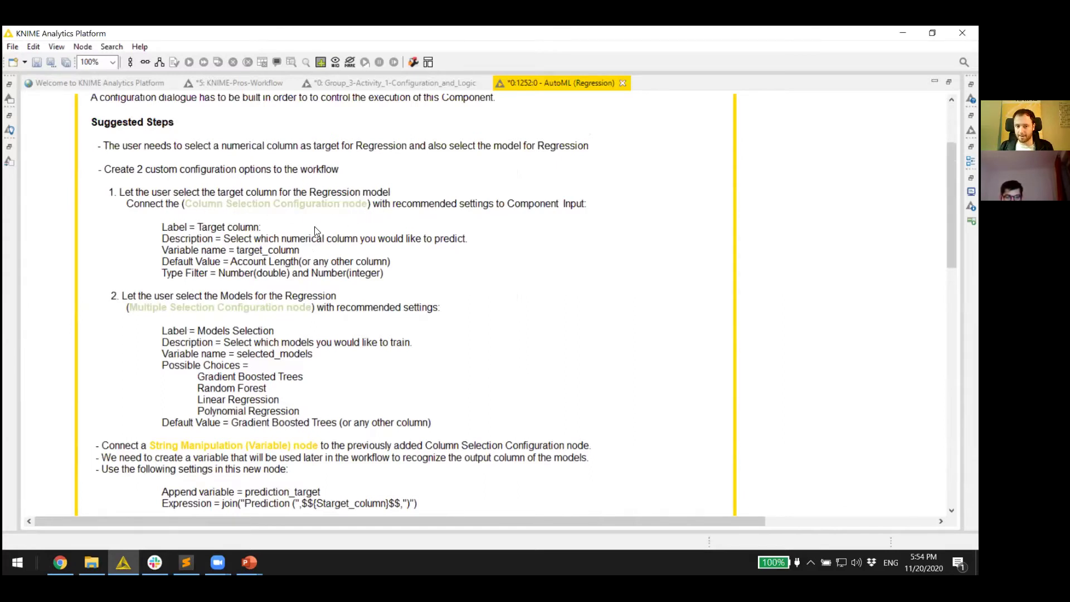
Step: Search the node repository for "column selection config" and add the Column Selection Configuration node to the component workflow
{"action": "left_click", "coordinate": [7, 160]}
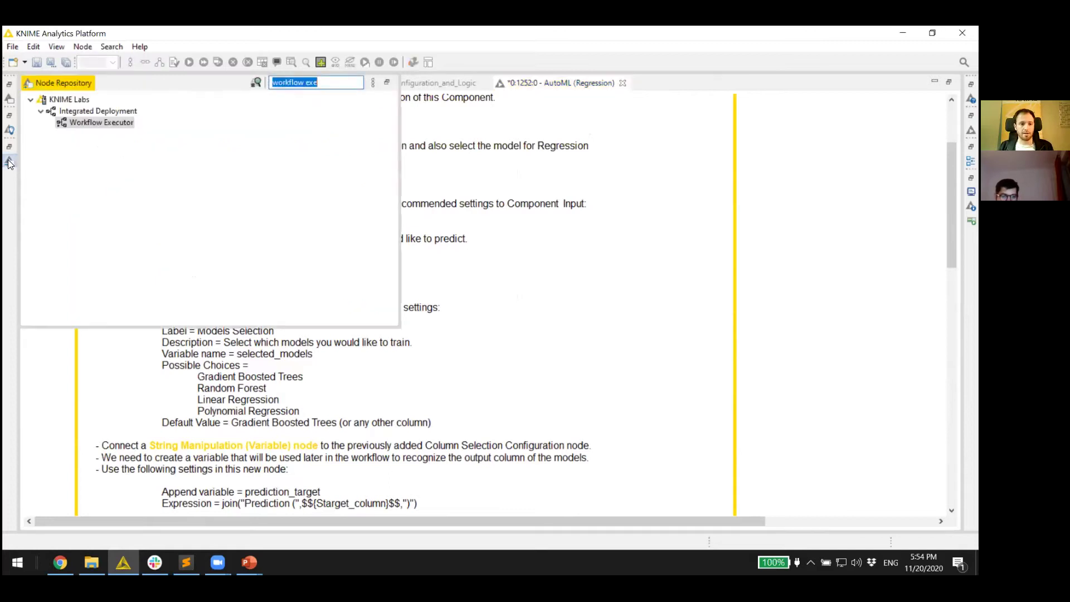
{"action": "type", "text": "column selec"}
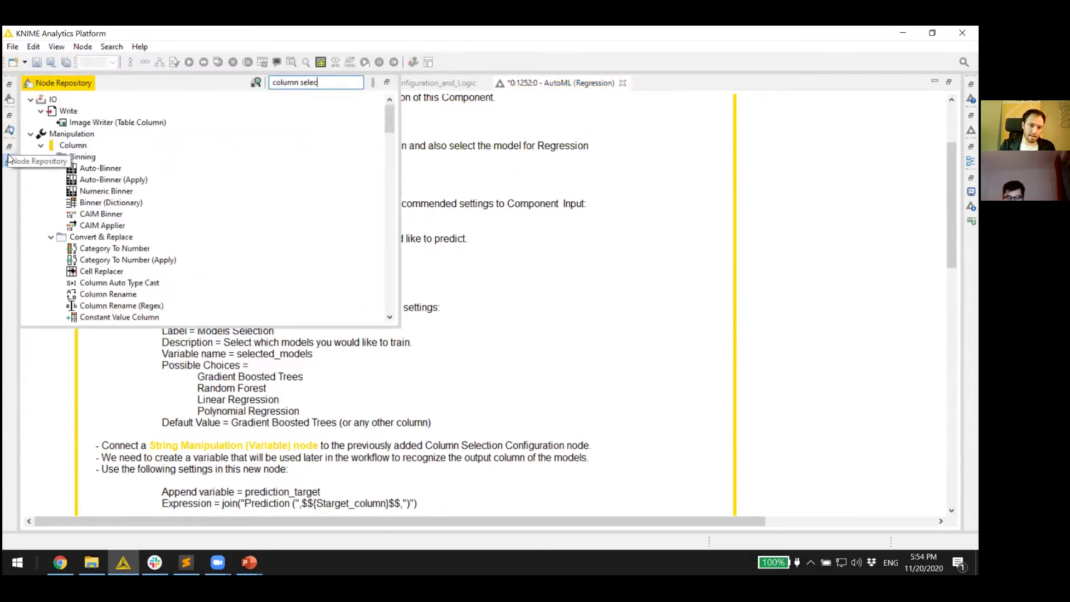
{"action": "type", "text": "tion config"}
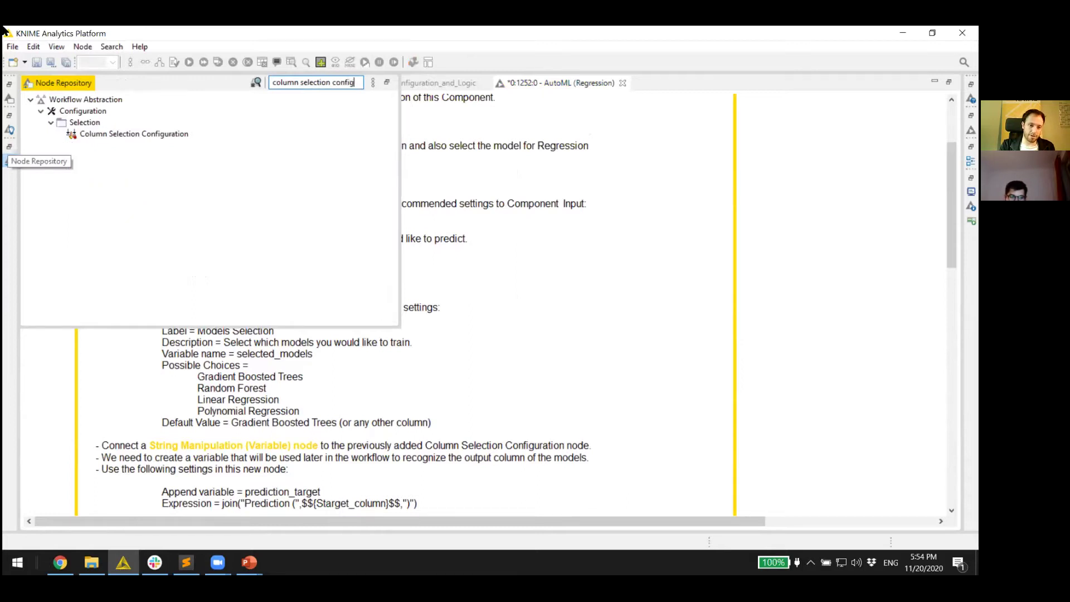
{"action": "left_click_drag", "start_coordinate": [111, 134], "coordinate": [490, 199]}
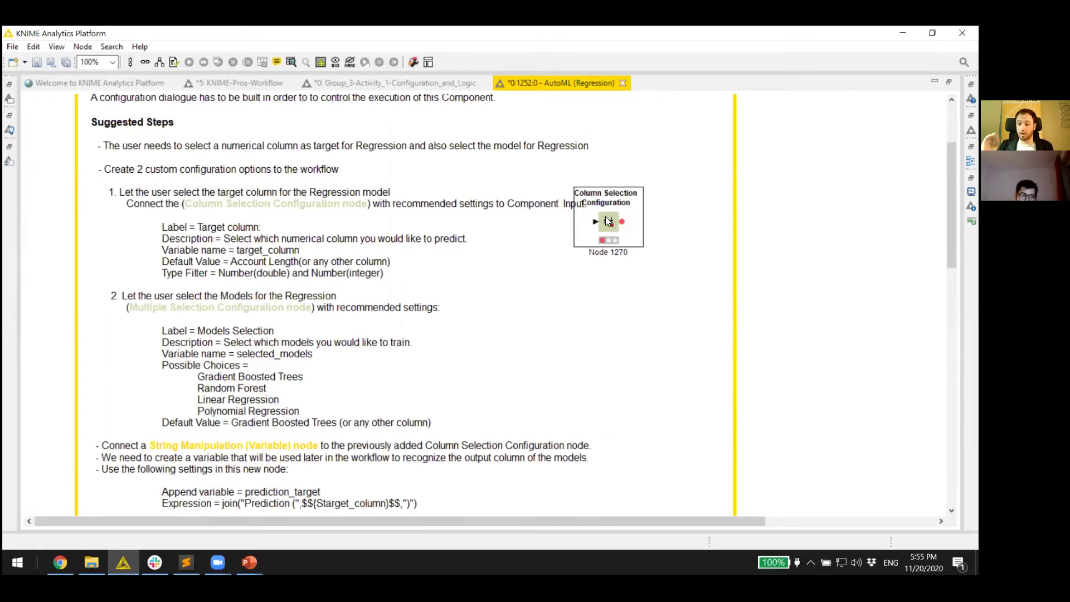
Step: Bring the Column Selection Configuration node down towards Component Input and move the Table Reader and Table Row to Variable nodes above Component Input
{"action": "left_click_drag", "start_coordinate": [607, 222], "coordinate": [91, 383]}
{"action": "scroll", "coordinate": [120, 248], "scroll_direction": "down", "scroll_amount": 5}
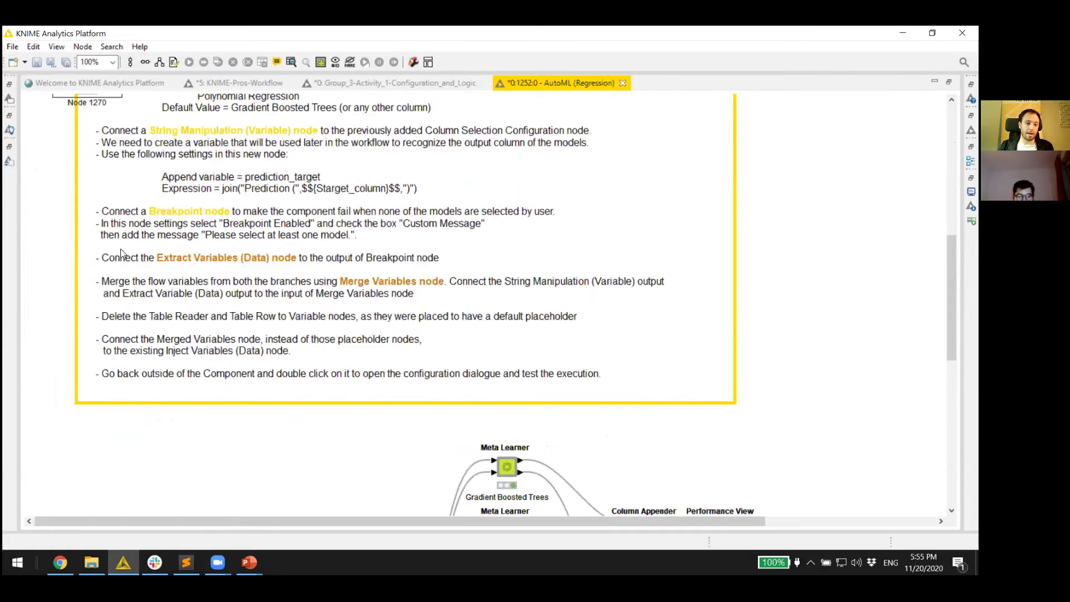
{"action": "left_click_drag", "start_coordinate": [89, 133], "coordinate": [136, 447]}
{"action": "scroll", "coordinate": [138, 453], "scroll_direction": "down", "scroll_amount": 6}
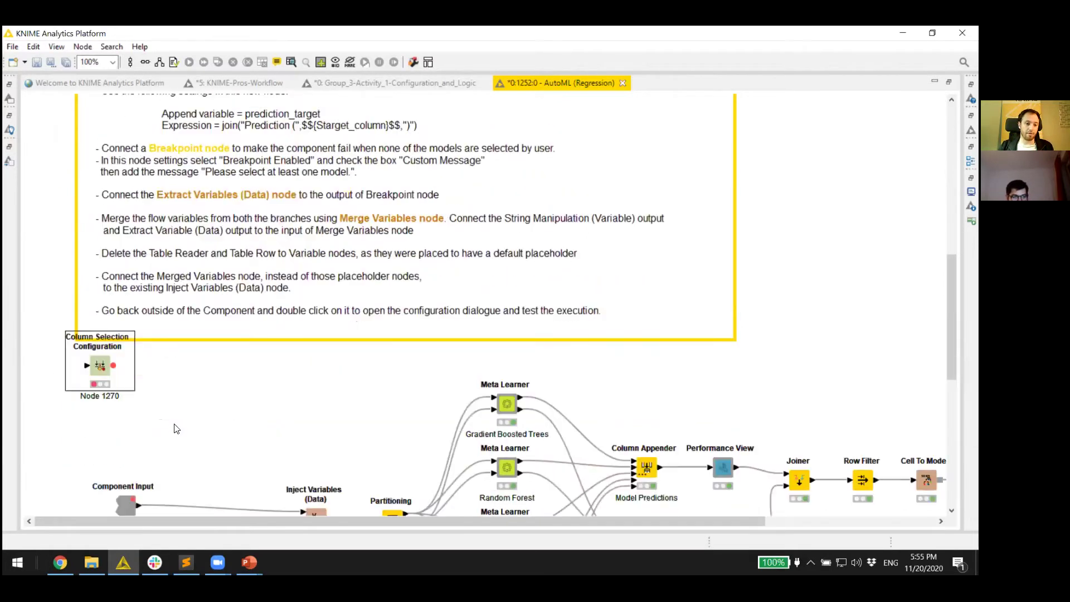
{"action": "left_click_drag", "start_coordinate": [101, 185], "coordinate": [217, 388]}
{"action": "scroll", "coordinate": [219, 236], "scroll_direction": "down", "scroll_amount": 2}
{"action": "left_click_drag", "start_coordinate": [213, 259], "coordinate": [125, 359]}
{"action": "left_click_drag", "start_coordinate": [433, 423], "coordinate": [145, 118]}
Step: Place the Column Selection Configuration node inside the Activity 1 annotation box and connect the Component Input output to it
{"action": "left_click_drag", "start_coordinate": [139, 361], "coordinate": [228, 372]}
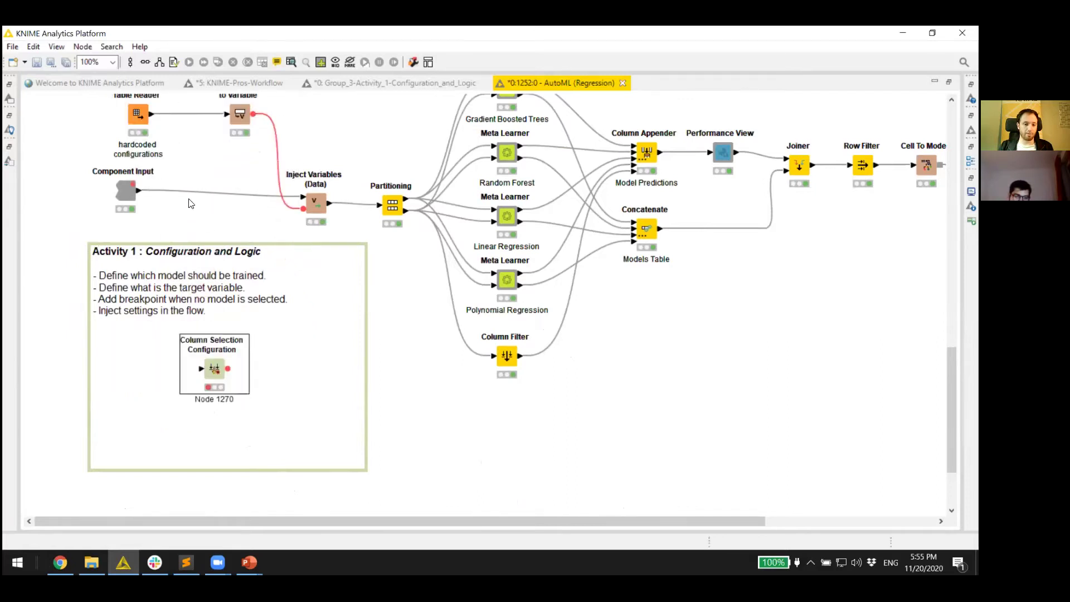
{"action": "left_click_drag", "start_coordinate": [140, 191], "coordinate": [202, 368]}
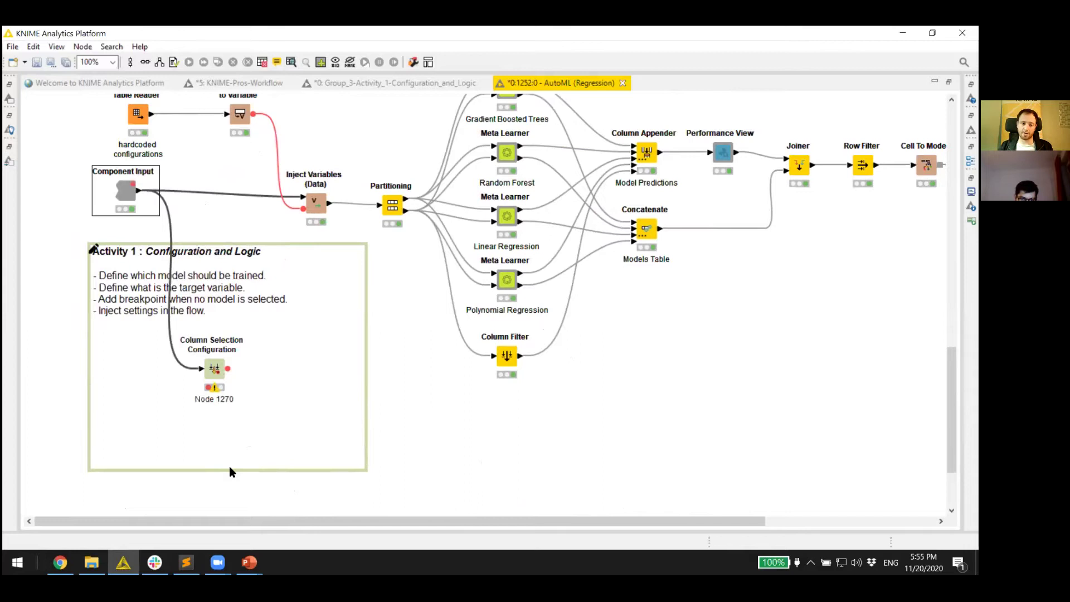
Step: Set the Column Selection Configuration node's label to "Select Target" and its description to "please select numerical target for regression"
{"action": "right_click", "coordinate": [211, 369]}
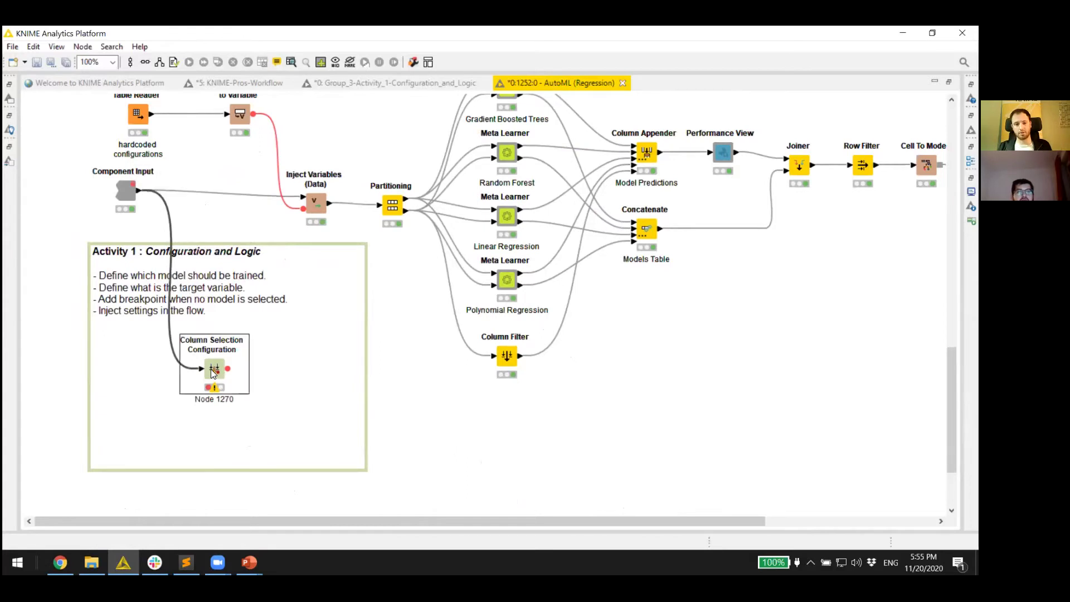
{"action": "left_click", "coordinate": [301, 65]}
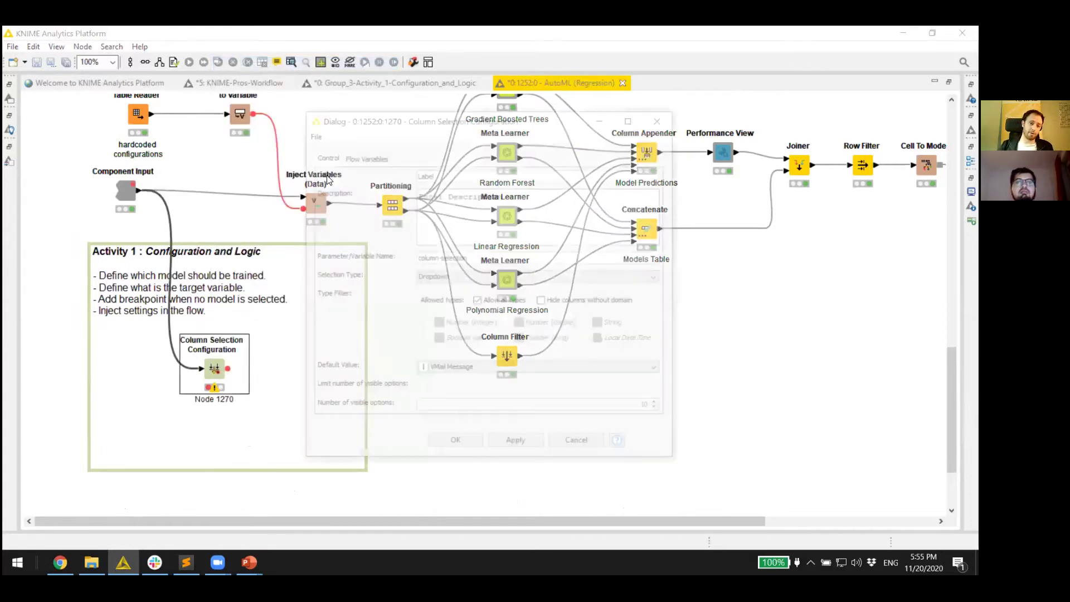
{"action": "double_click", "coordinate": [437, 177]}
{"action": "type", "text": "Select Target"}
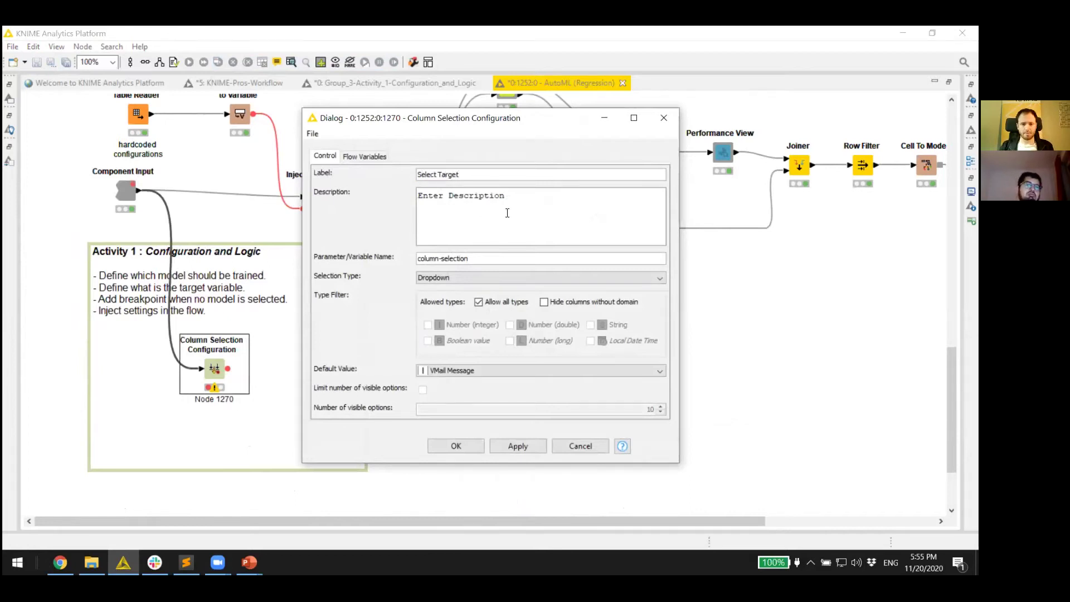
{"action": "left_click_drag", "start_coordinate": [507, 212], "coordinate": [359, 200]}
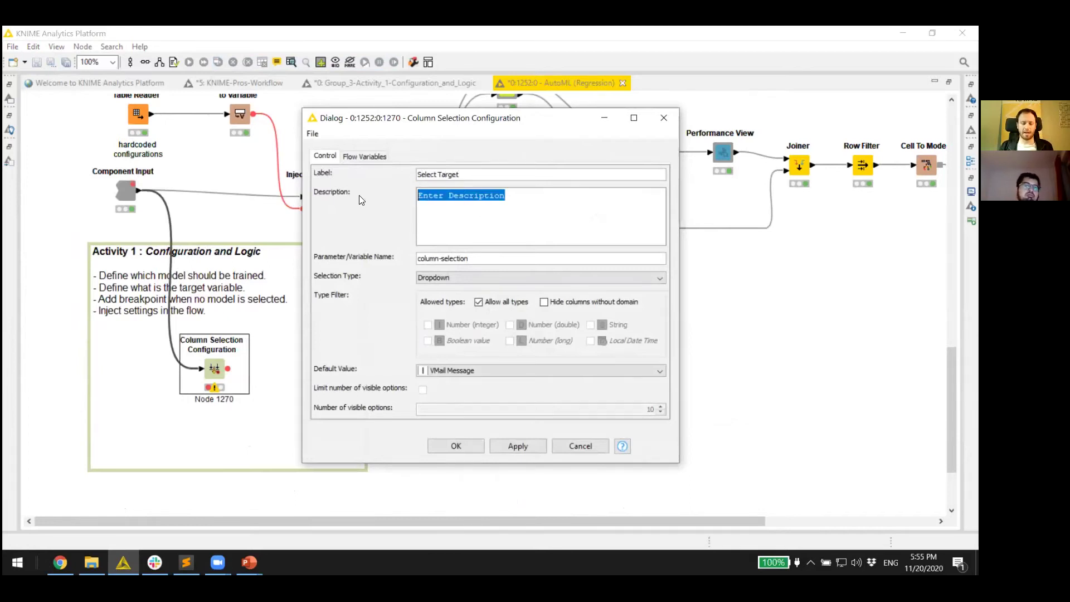
{"action": "type", "text": "please se"}
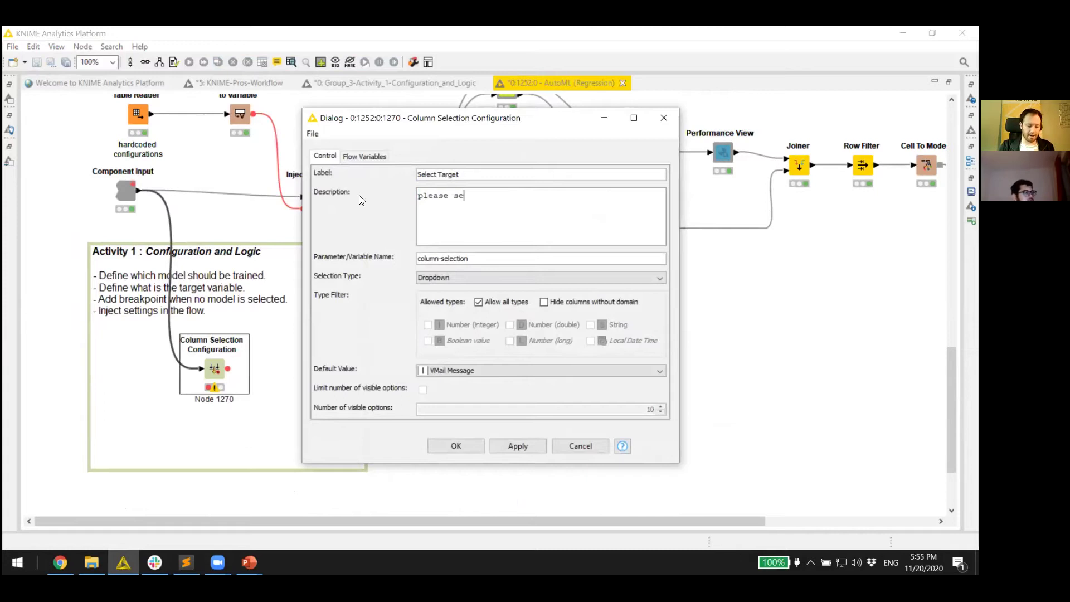
{"action": "type", "text": "lect numeric"}
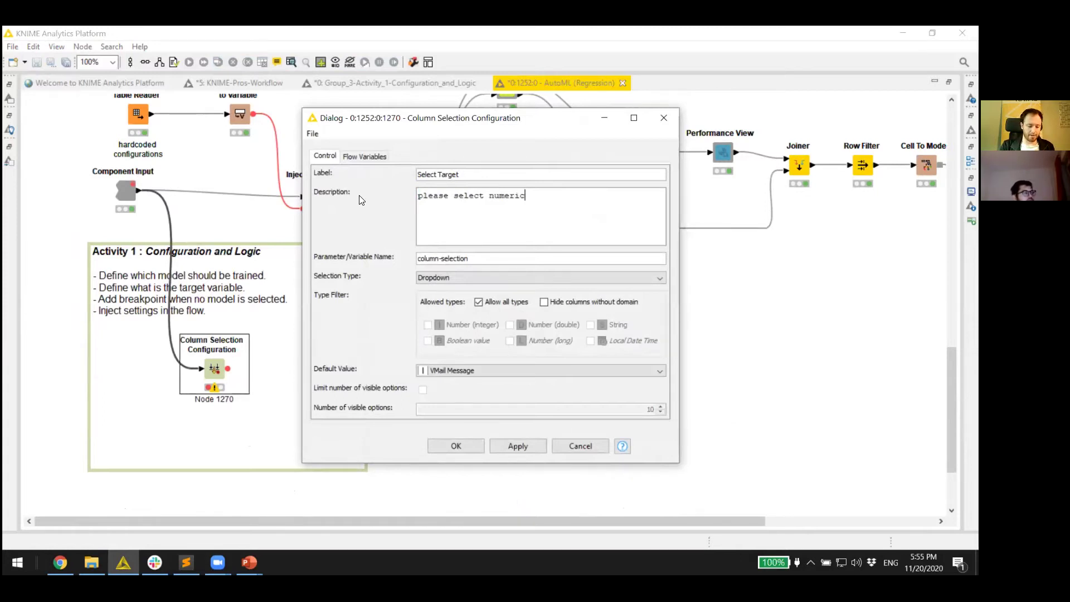
{"action": "type", "text": "al target for"}
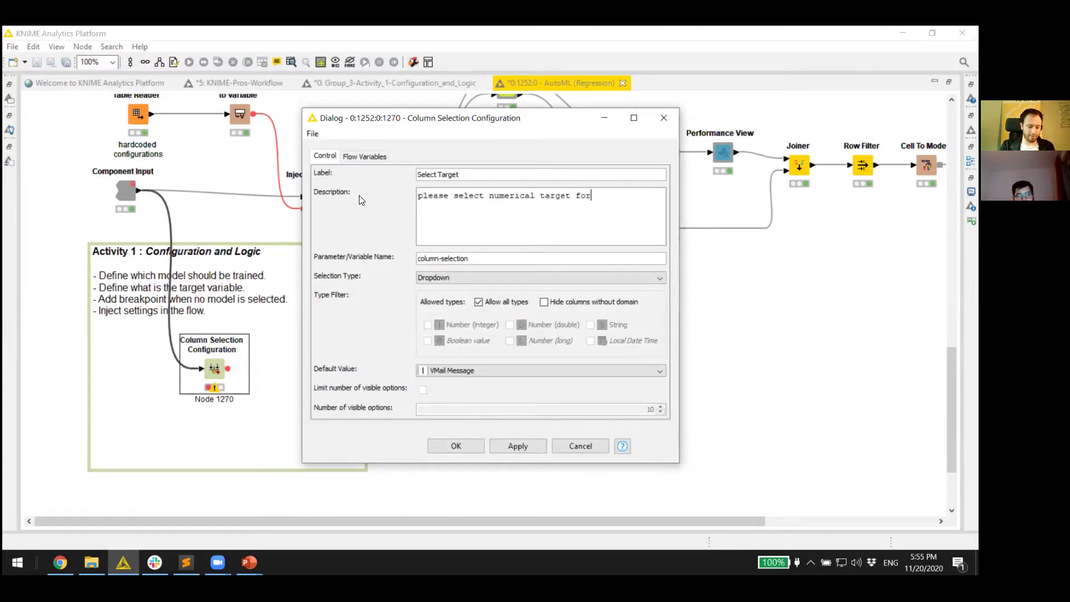
{"action": "type", "text": " regression"}
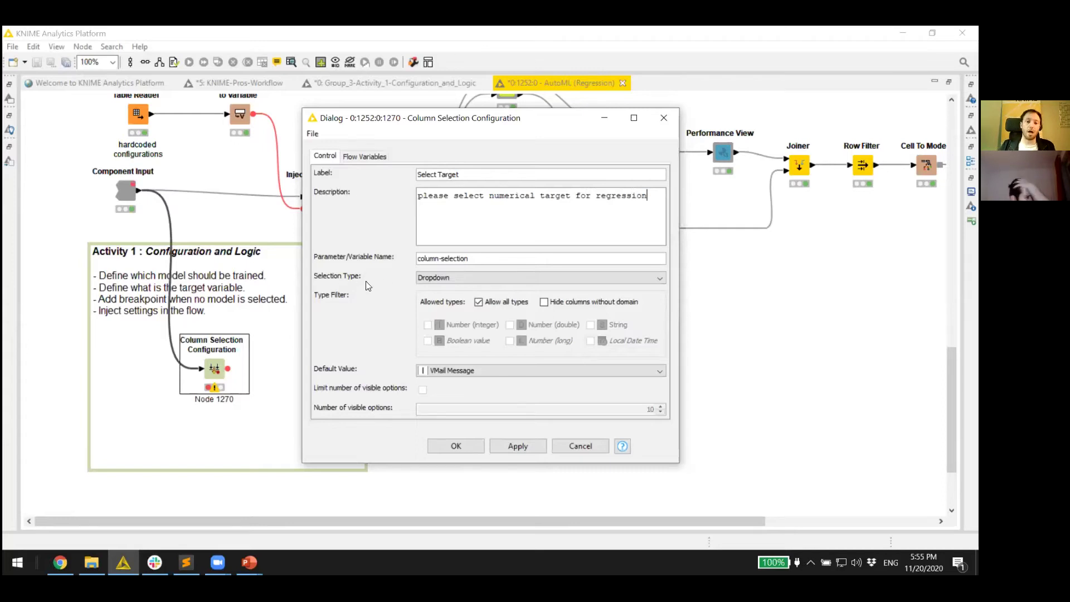
Step: Name the node's variable target_column, restrict the allowed types to Number (integer) and Number (double), and apply the configuration
{"action": "key", "text": "Tab"}
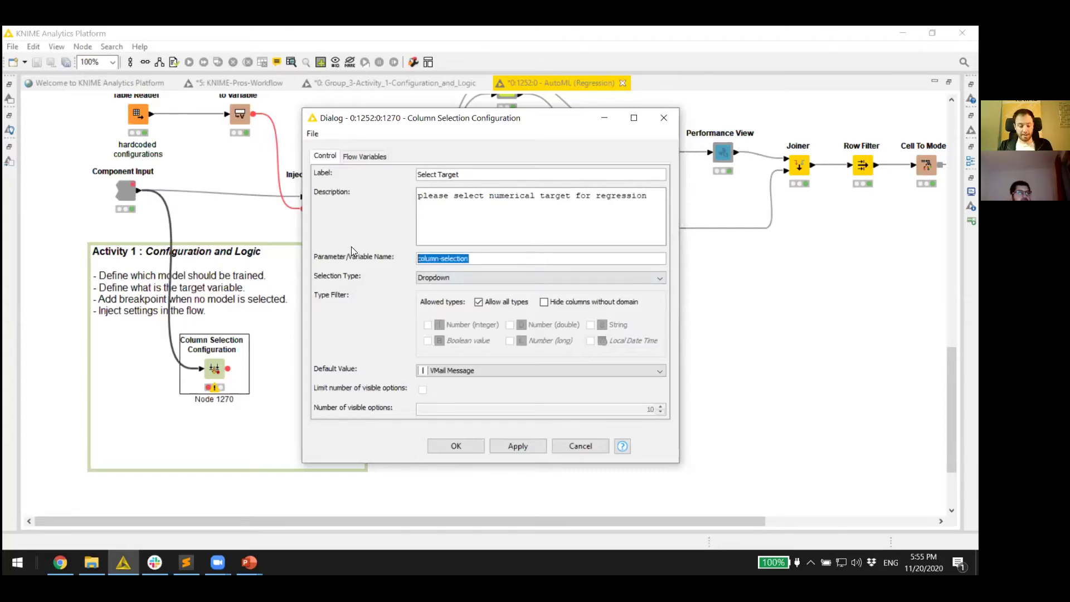
{"action": "type", "text": "target_column"}
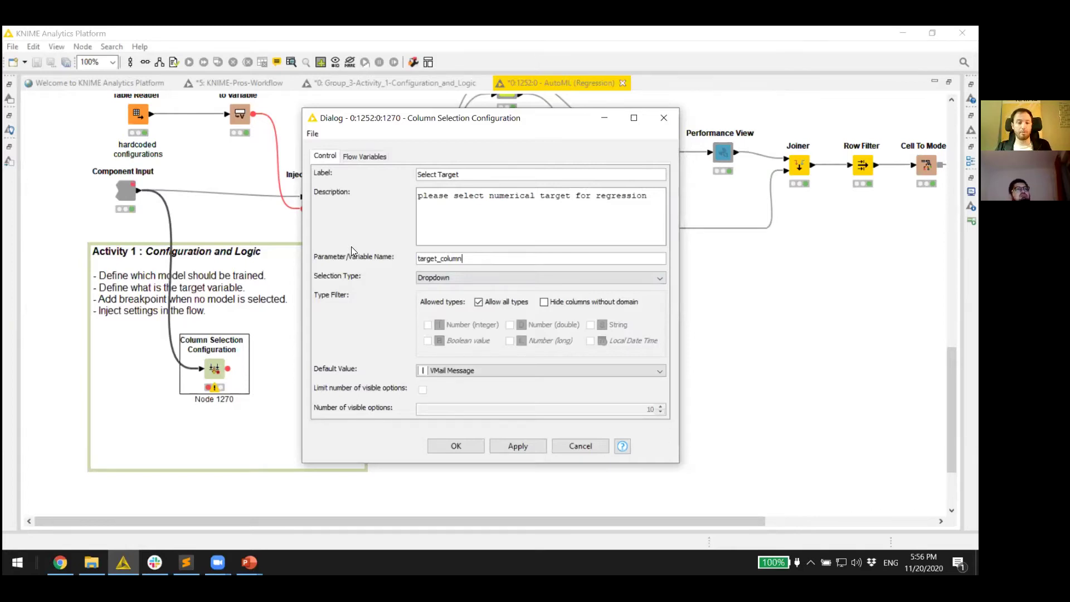
{"action": "double_click", "coordinate": [441, 259]}
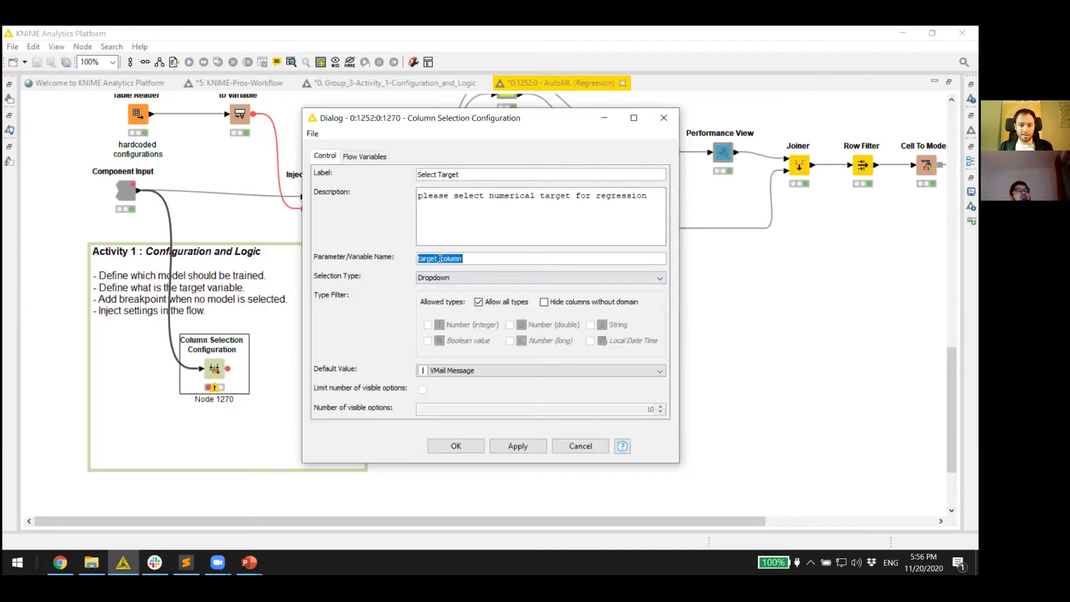
{"action": "left_click", "coordinate": [493, 303]}
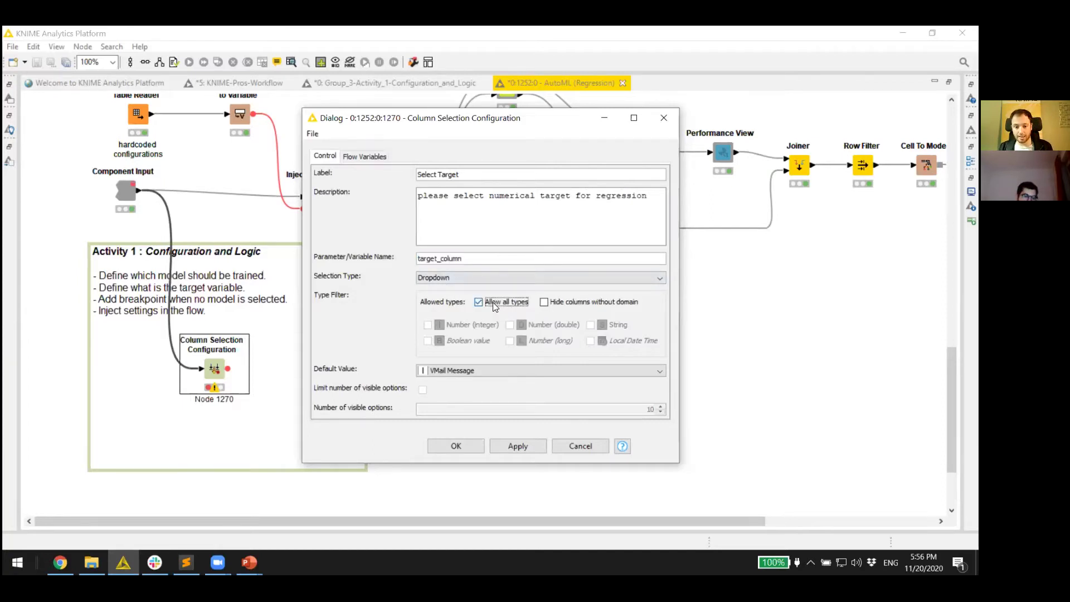
{"action": "left_click", "coordinate": [508, 325]}
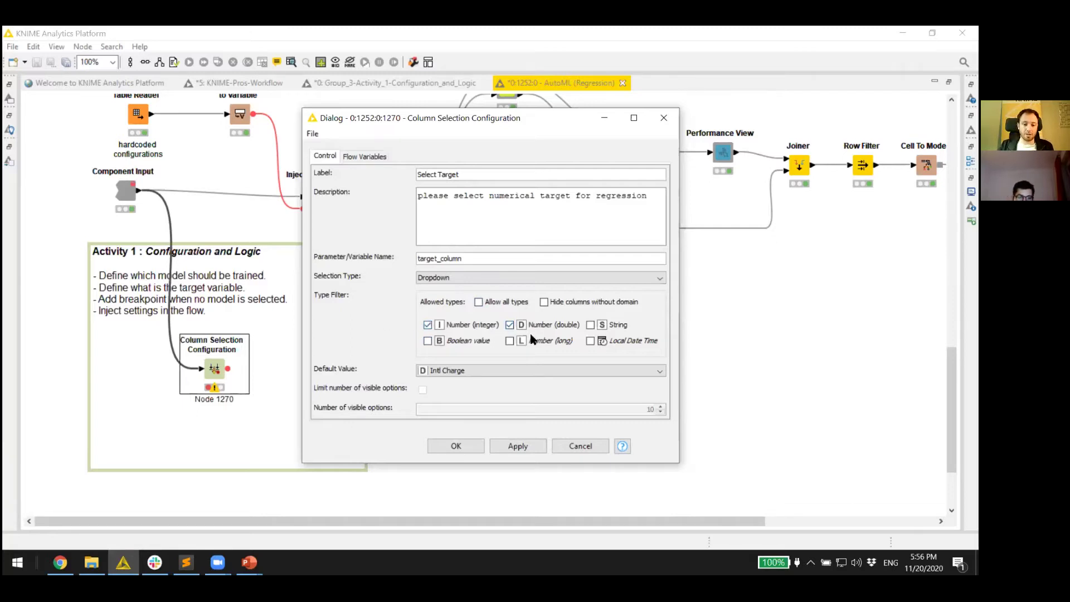
{"action": "left_click", "coordinate": [446, 447]}
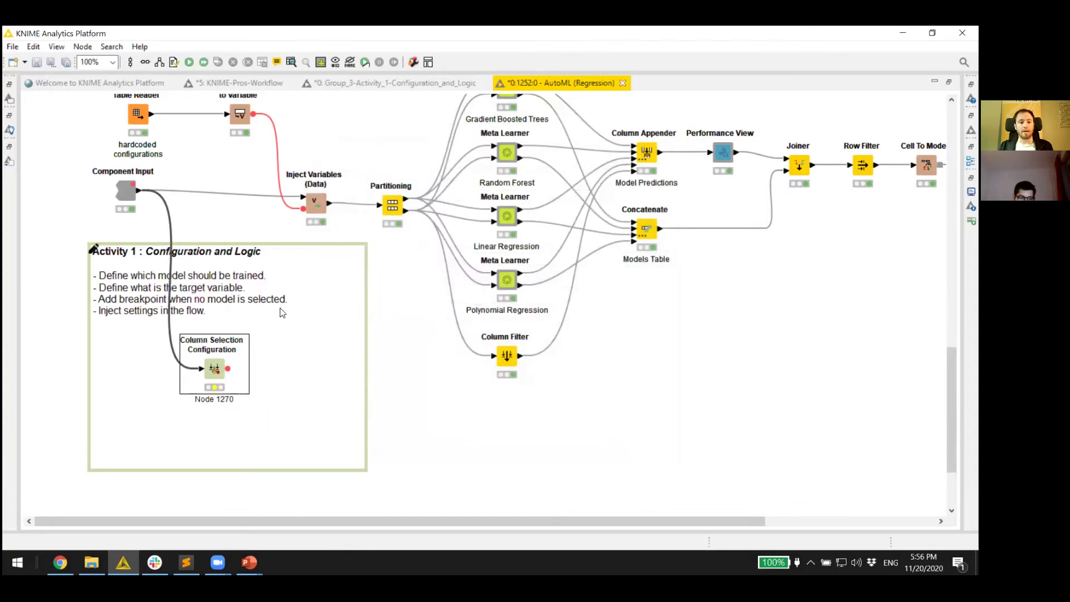
Step: Check the target column choices offered in the AutoML (Regression) component's configuration dialog from the parent workflow
{"action": "left_click", "coordinate": [443, 83]}
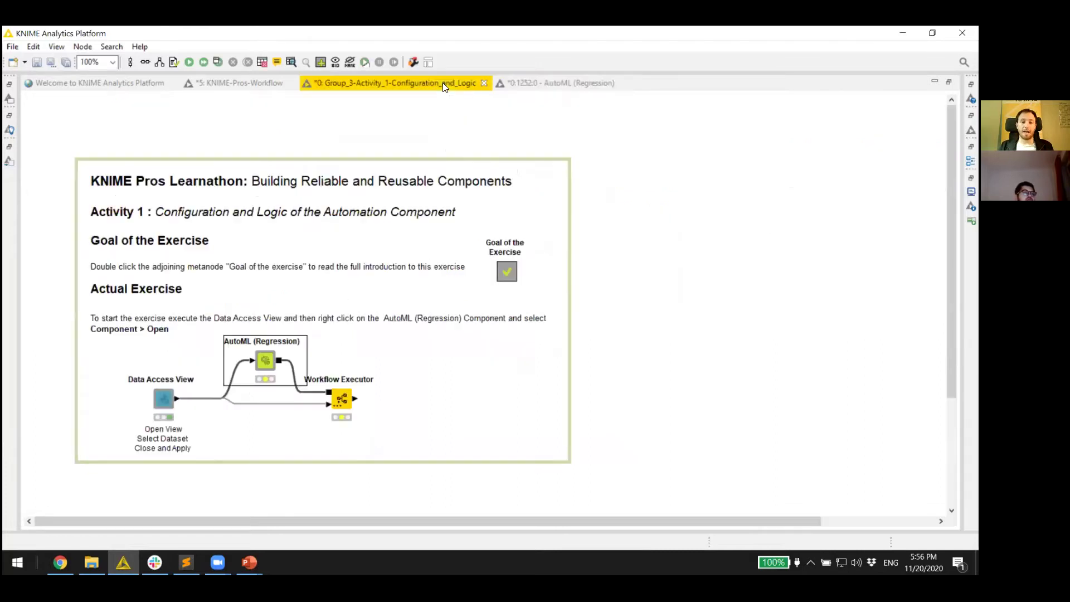
{"action": "left_click", "coordinate": [264, 364]}
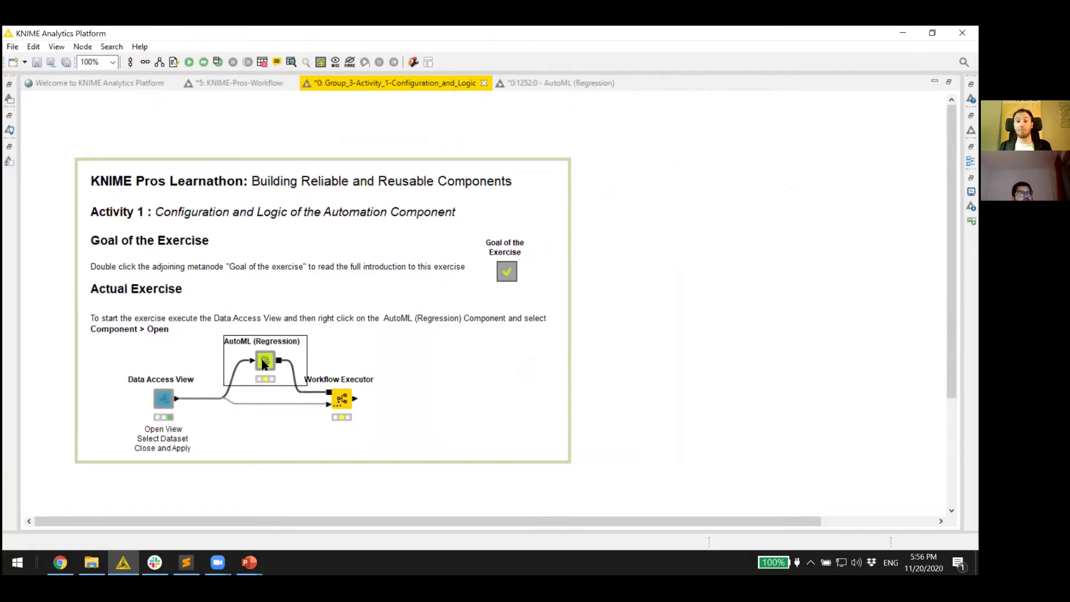
{"action": "double_click", "coordinate": [264, 363]}
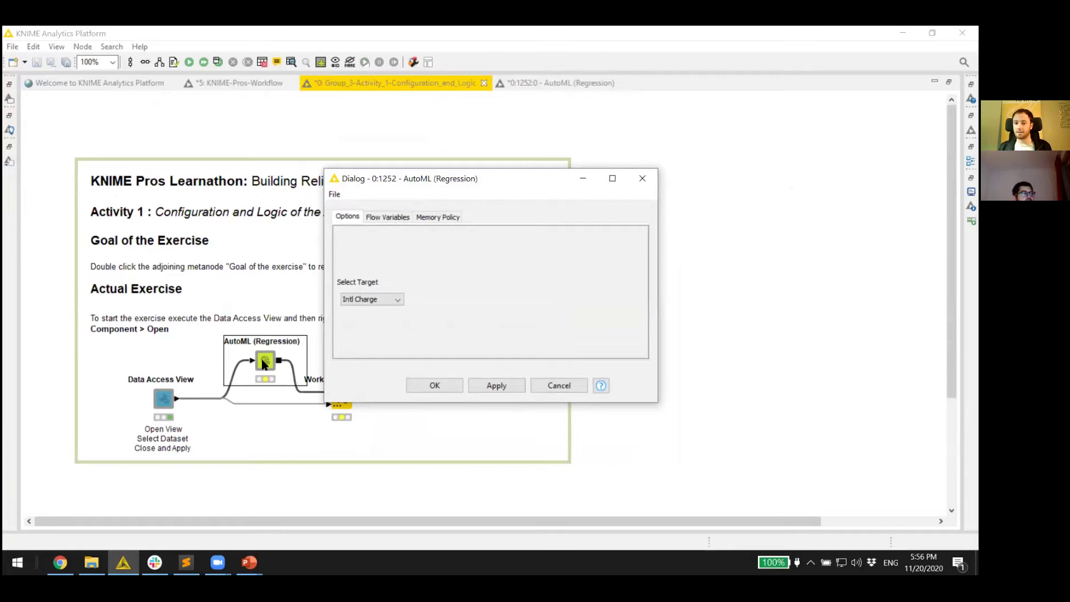
{"action": "left_click", "coordinate": [389, 299]}
{"action": "scroll", "coordinate": [389, 367], "scroll_direction": "up", "scroll_amount": 2}
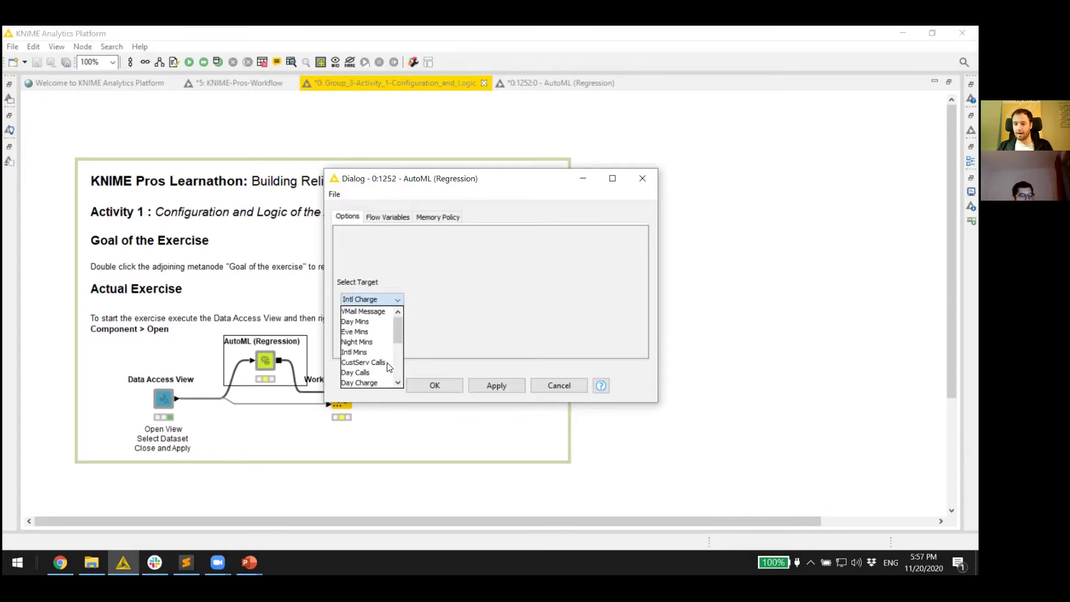
{"action": "left_click", "coordinate": [644, 178]}
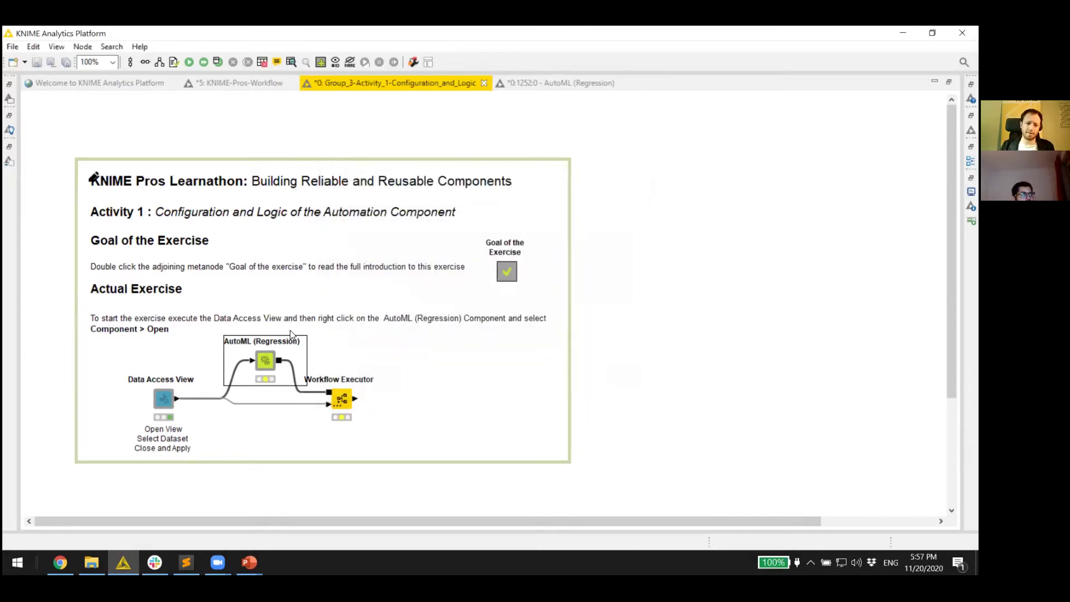
Step: Reopen the AutoML (Regression) component, search the node repository for "multiple selec" and add the Multiple Selection Configuration node
{"action": "double_click", "coordinate": [264, 363], "text": "ctrl"}
{"action": "scroll", "coordinate": [269, 360], "scroll_direction": "up", "scroll_amount": 10}
{"action": "scroll", "coordinate": [269, 363], "scroll_direction": "up", "scroll_amount": 5}
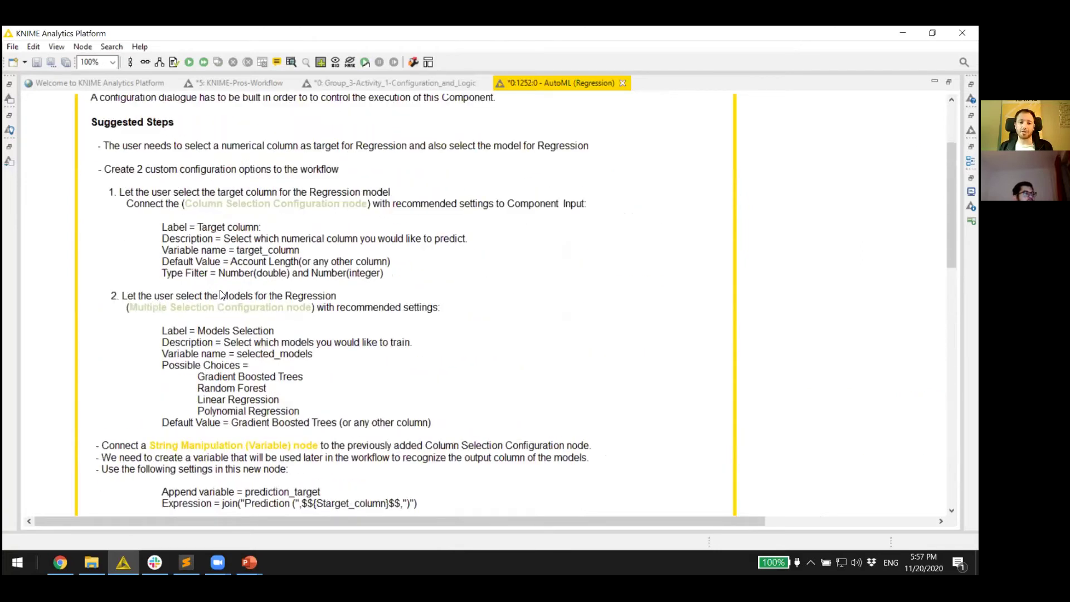
{"action": "left_click", "coordinate": [9, 161]}
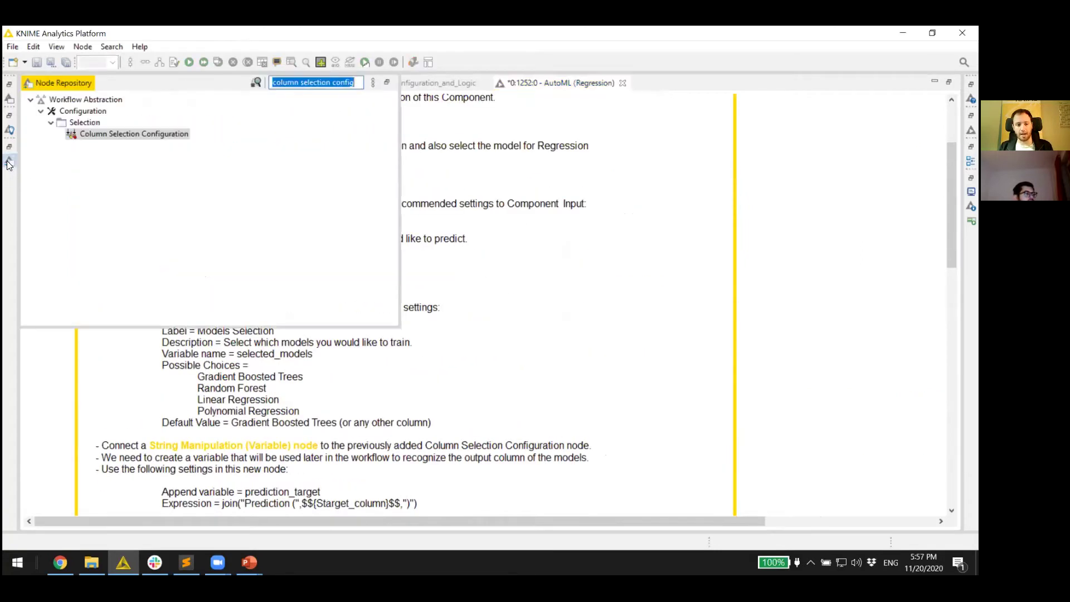
{"action": "type", "text": "mult"}
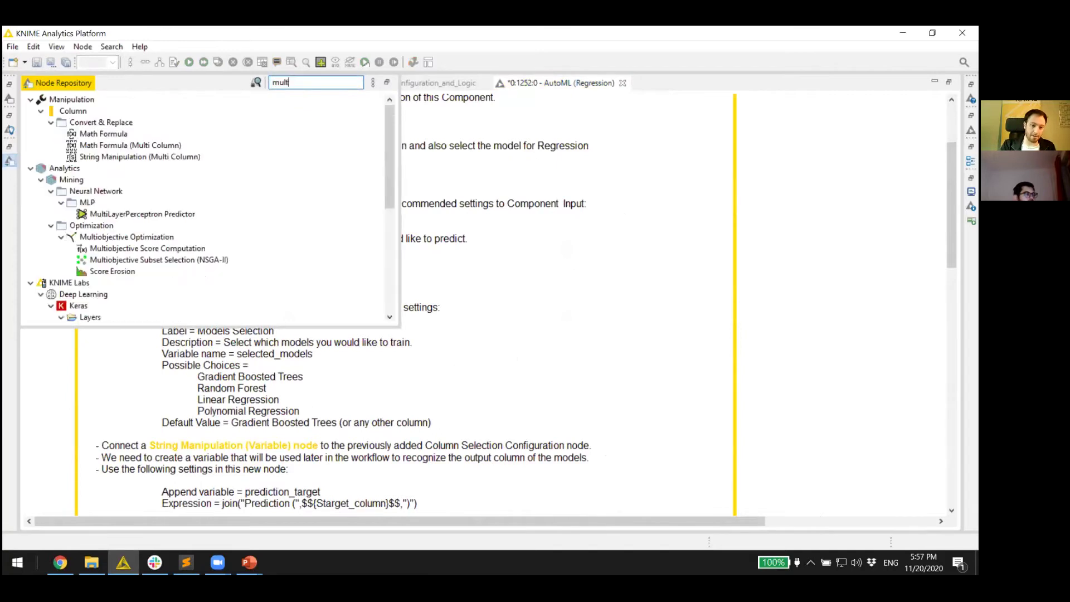
{"action": "type", "text": "iple selec"}
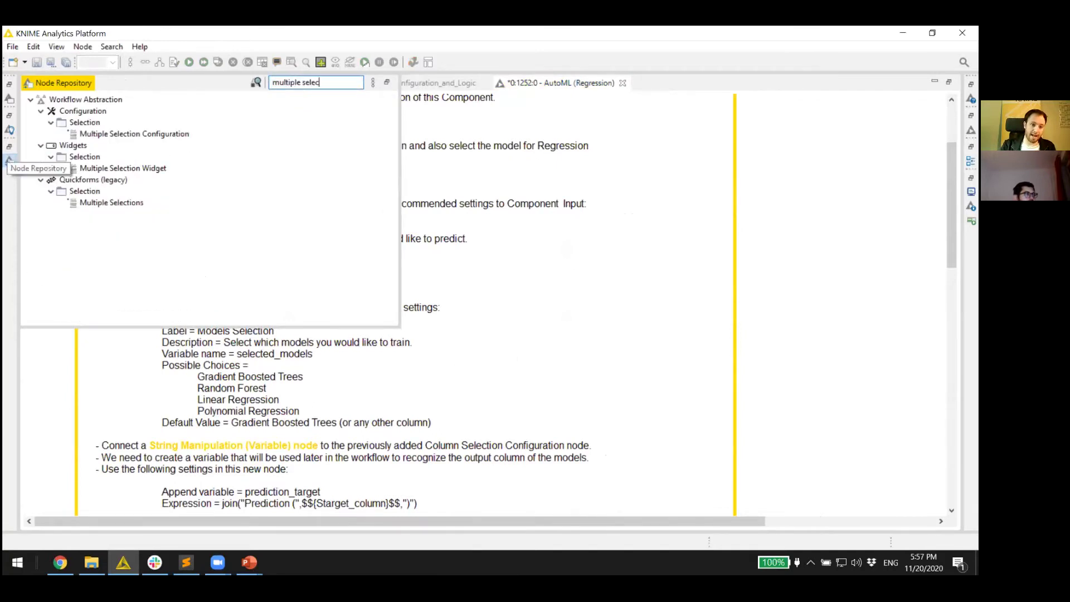
{"action": "left_click_drag", "start_coordinate": [177, 136], "coordinate": [588, 297]}
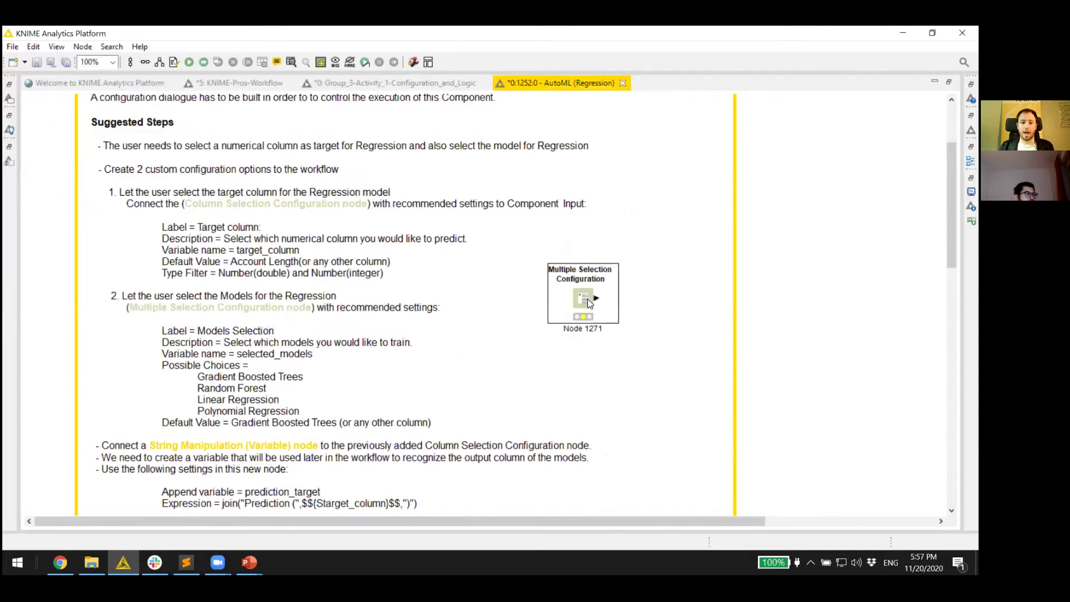
Step: Move the Multiple Selection Configuration node into the Activity 1 annotation box, below the Column Selection Configuration node
{"action": "left_click_drag", "start_coordinate": [580, 299], "coordinate": [256, 375]}
{"action": "scroll", "coordinate": [260, 256], "scroll_direction": "down", "scroll_amount": 3}
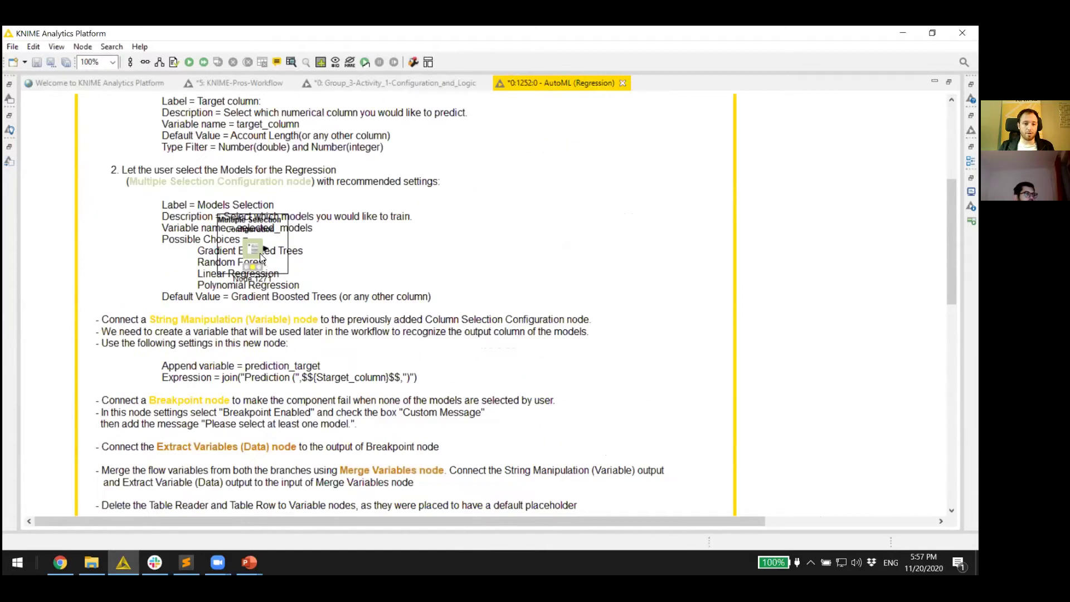
{"action": "left_click_drag", "start_coordinate": [259, 253], "coordinate": [157, 438]}
{"action": "scroll", "coordinate": [158, 438], "scroll_direction": "down", "scroll_amount": 6}
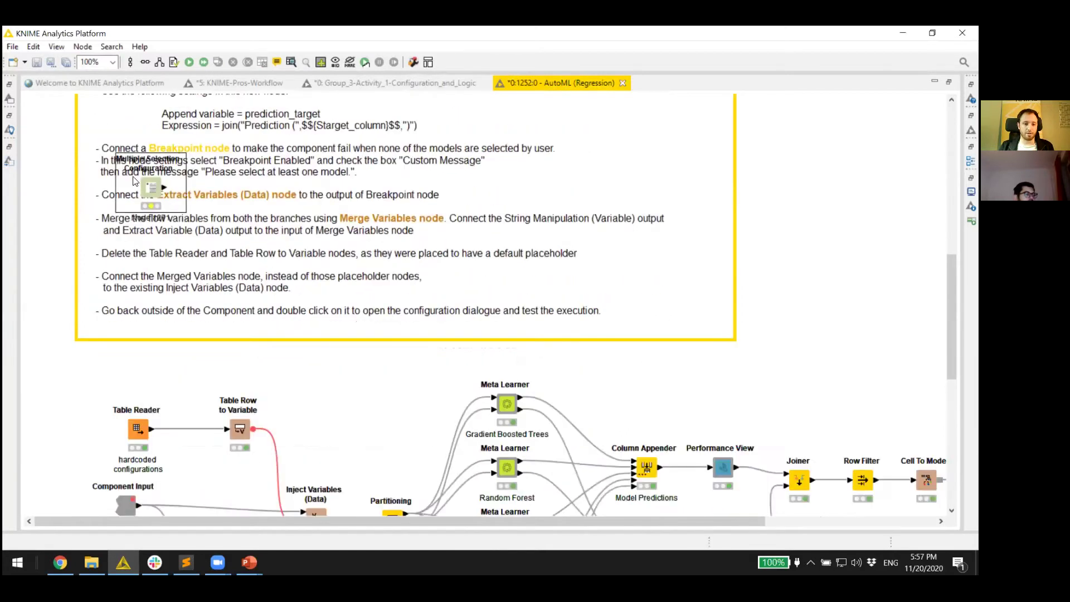
{"action": "left_click_drag", "start_coordinate": [151, 187], "coordinate": [373, 407]}
{"action": "scroll", "coordinate": [374, 407], "scroll_direction": "down", "scroll_amount": 5}
{"action": "left_click_drag", "start_coordinate": [360, 242], "coordinate": [119, 485]}
{"action": "scroll", "coordinate": [189, 487], "scroll_direction": "down", "scroll_amount": 5}
{"action": "left_click_drag", "start_coordinate": [120, 234], "coordinate": [143, 311]}
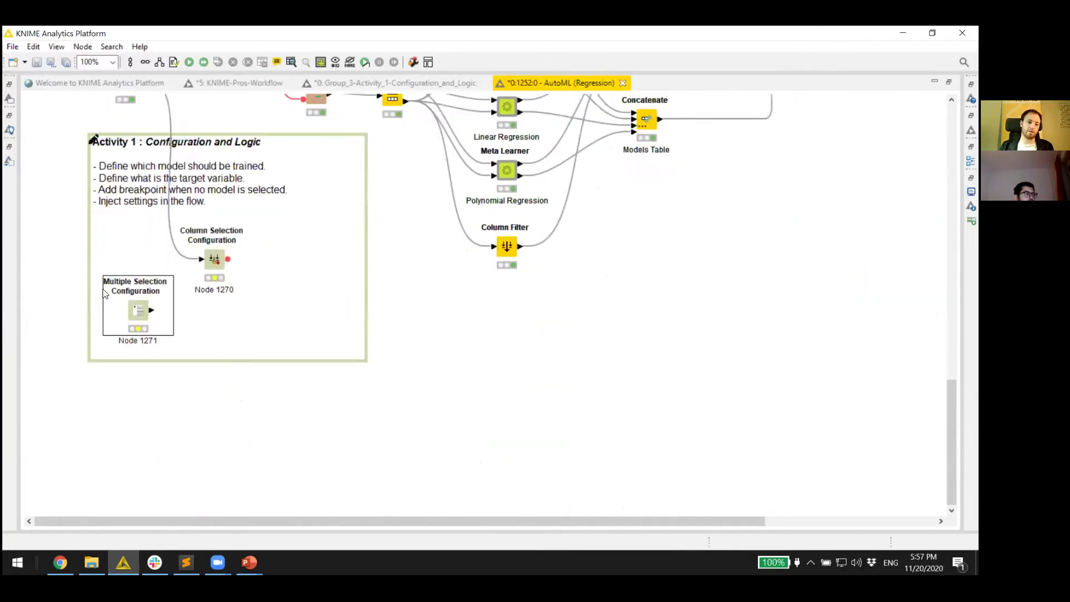
Step: Open the Multiple Selection Configuration node's settings and set its label to "Model Selection"
{"action": "double_click", "coordinate": [139, 315]}
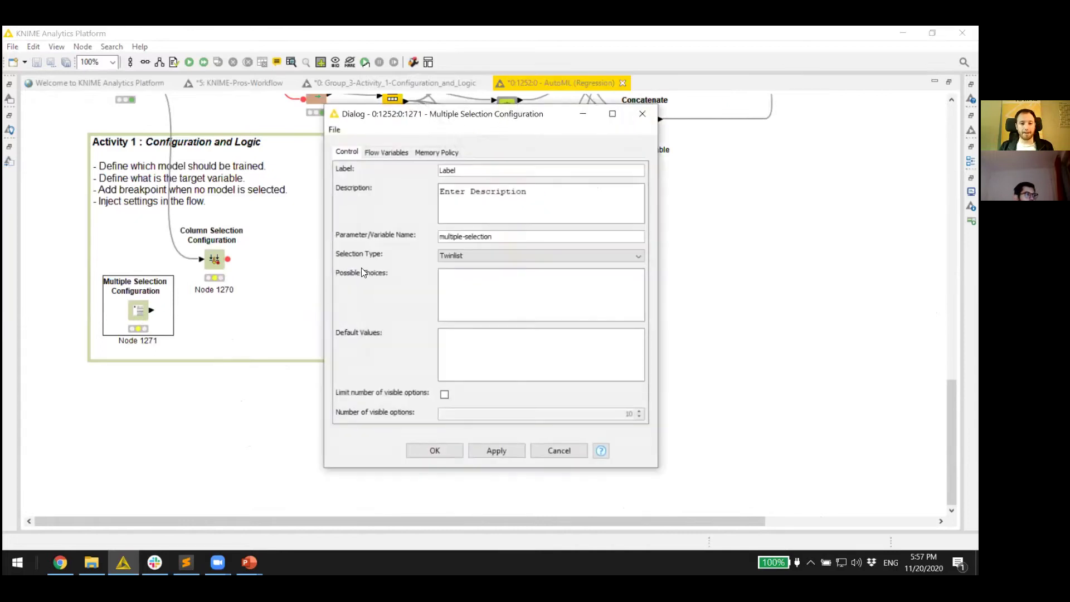
{"action": "double_click", "coordinate": [487, 170]}
{"action": "type", "text": "Model Slee"}
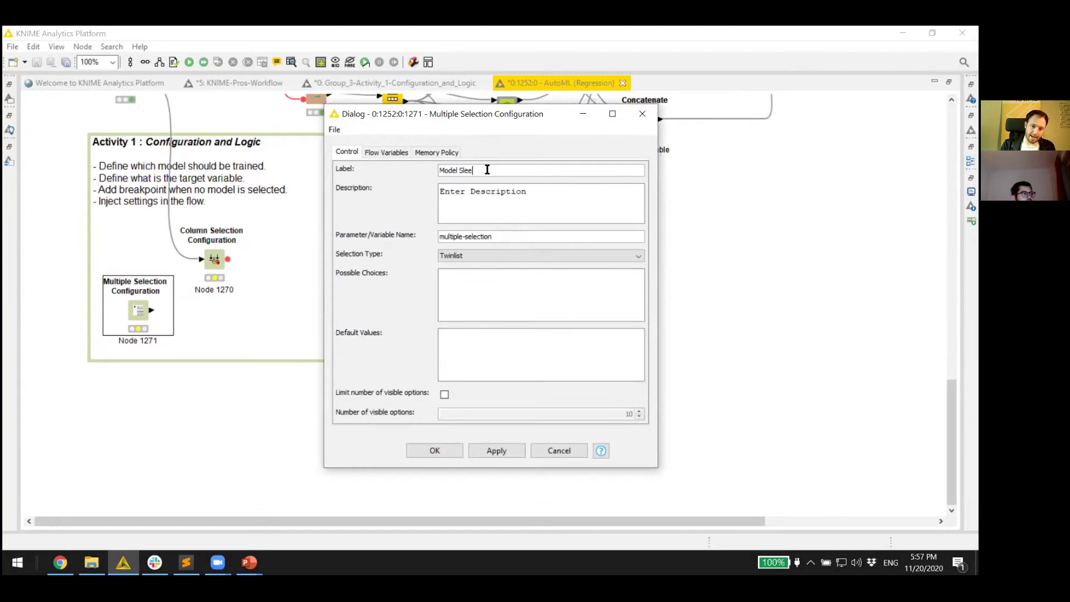
{"action": "key", "text": "BackSpace"}
{"action": "key", "text": "BackSpace"}
{"action": "key", "text": "BackSpace"}
{"action": "type", "text": "election"}
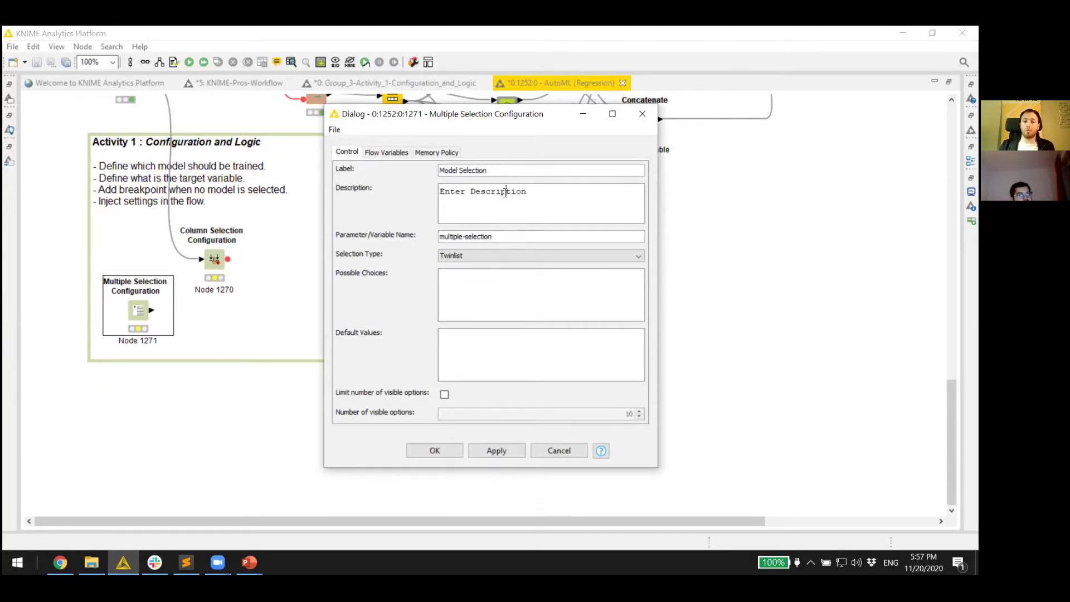
Step: Set the Multiple Selection Configuration's description to "Please select the models that you would like to train."
{"action": "triple_click", "coordinate": [505, 193]}
{"action": "type", "text": "Plea"}
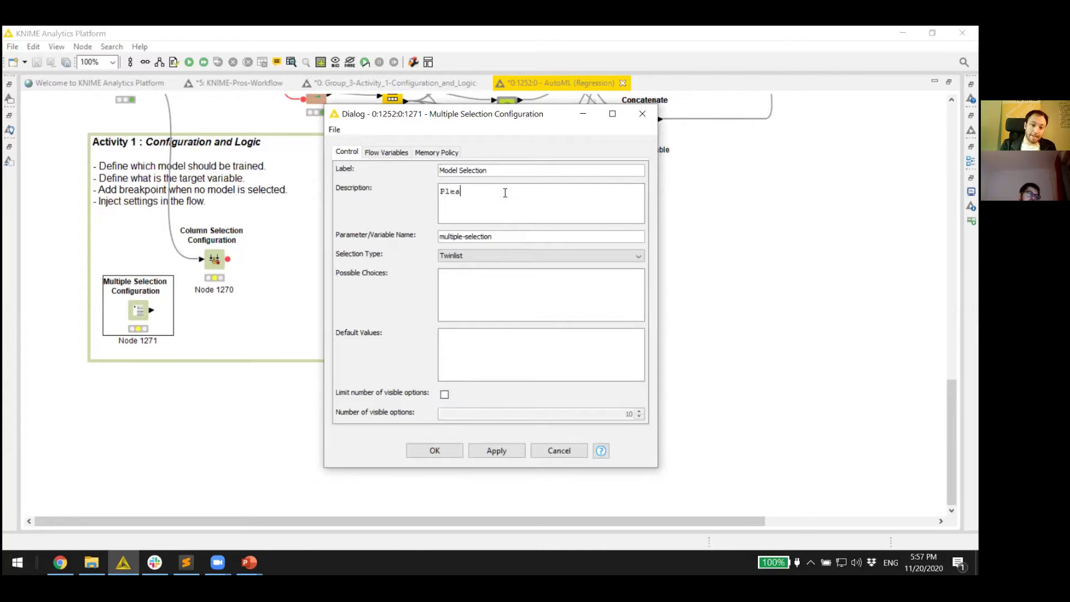
{"action": "type", "text": "se select the"}
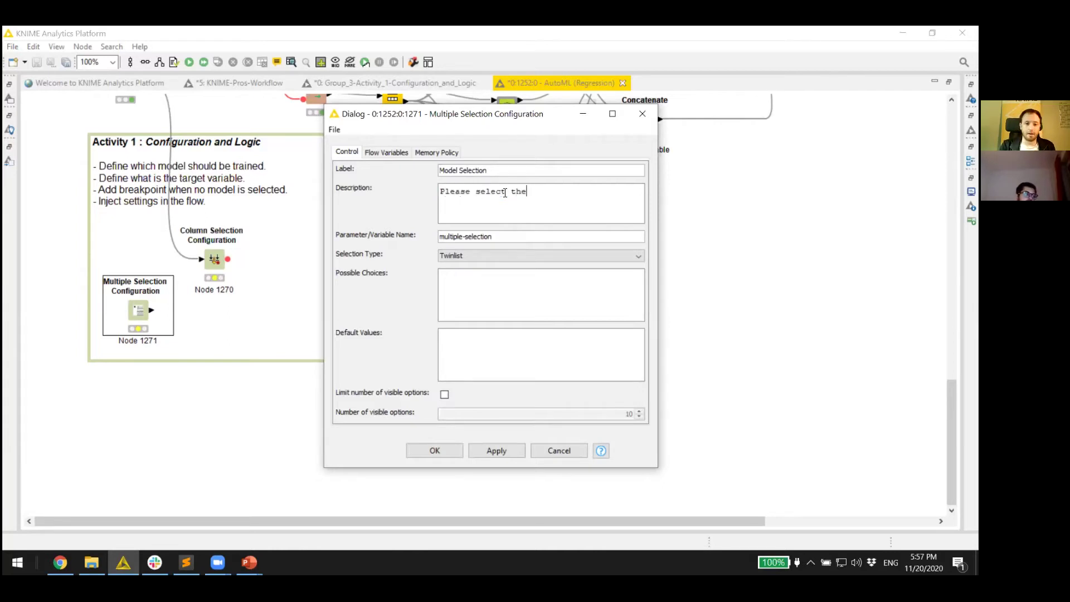
{"action": "type", "text": " models that yo"}
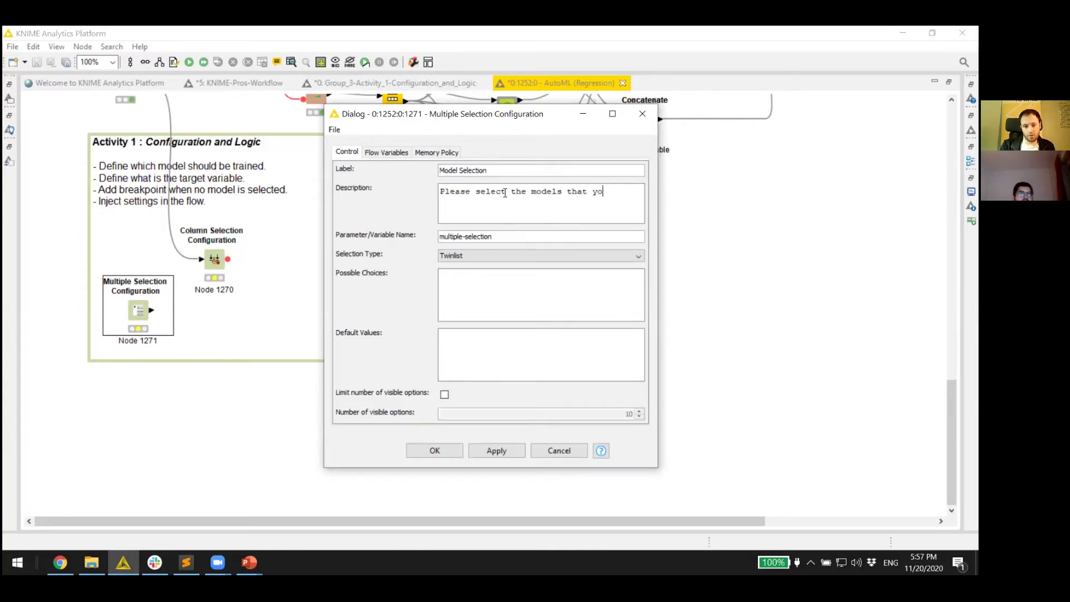
{"action": "type", "text": "u would like to trav"}
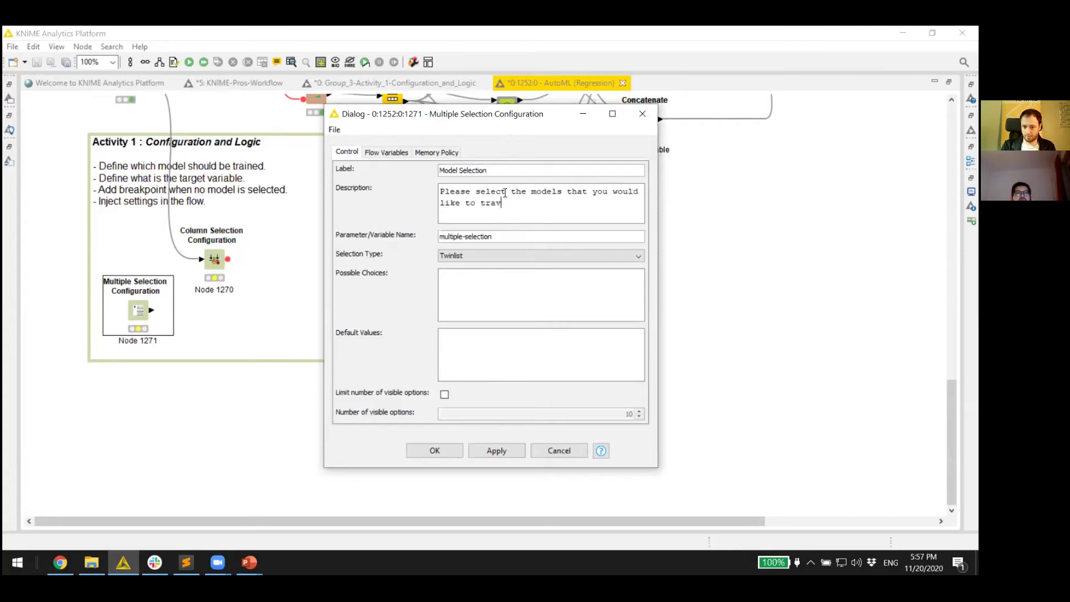
{"action": "key", "text": "BackSpace"}
{"action": "type", "text": "in."}
Step: Confirm the Multiple Selection Configuration's settings and check the exercise instructions for its recommended variable name and possible choices
{"action": "left_click_drag", "start_coordinate": [528, 234], "coordinate": [407, 233]}
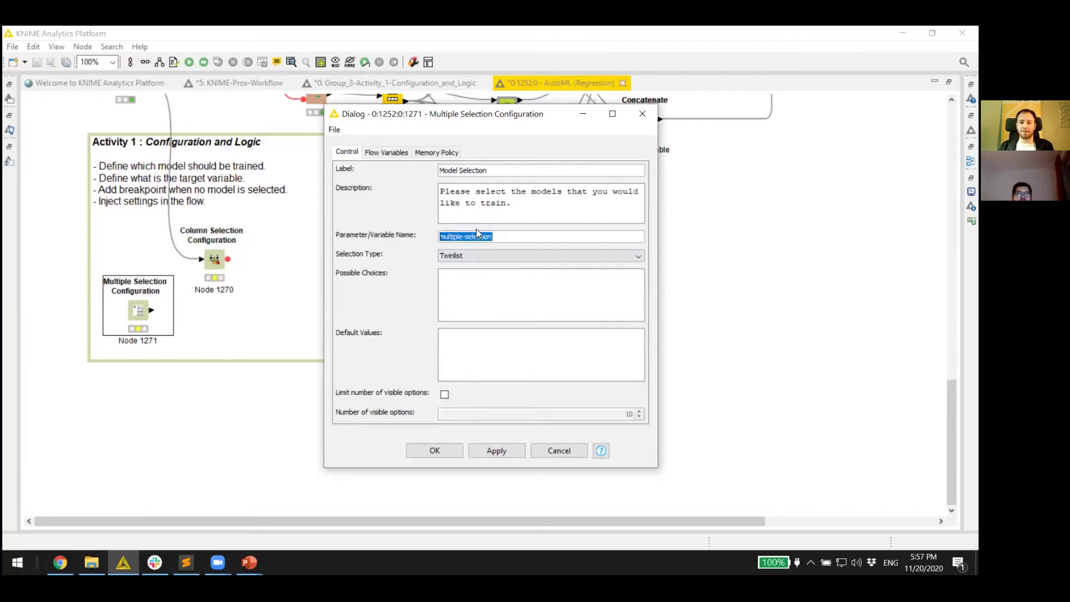
{"action": "left_click", "coordinate": [447, 450]}
{"action": "scroll", "coordinate": [397, 359], "scroll_direction": "up", "scroll_amount": 5}
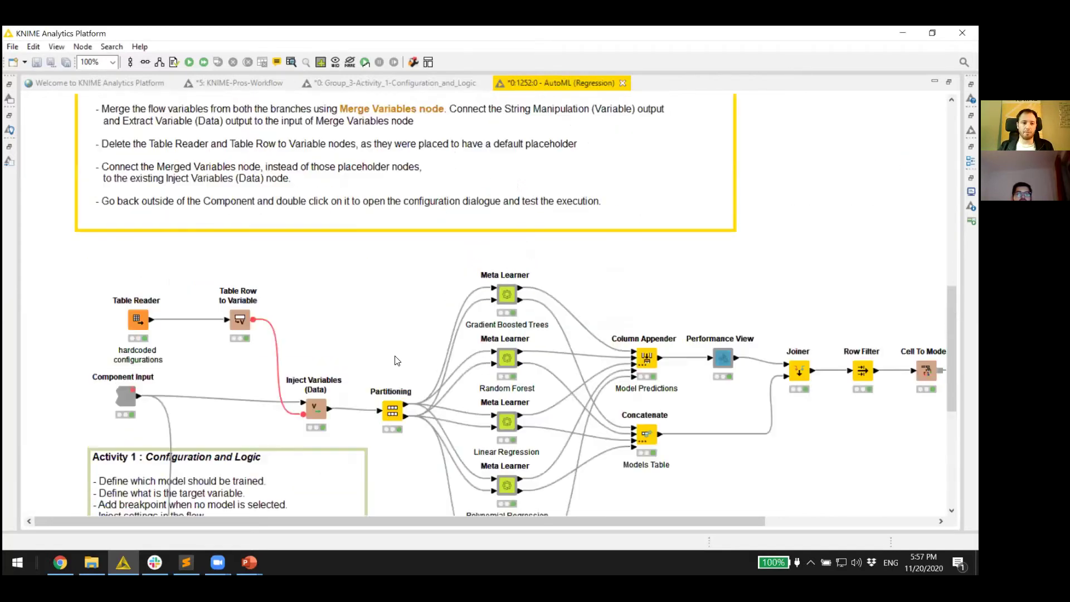
{"action": "scroll", "coordinate": [397, 360], "scroll_direction": "up", "scroll_amount": 10}
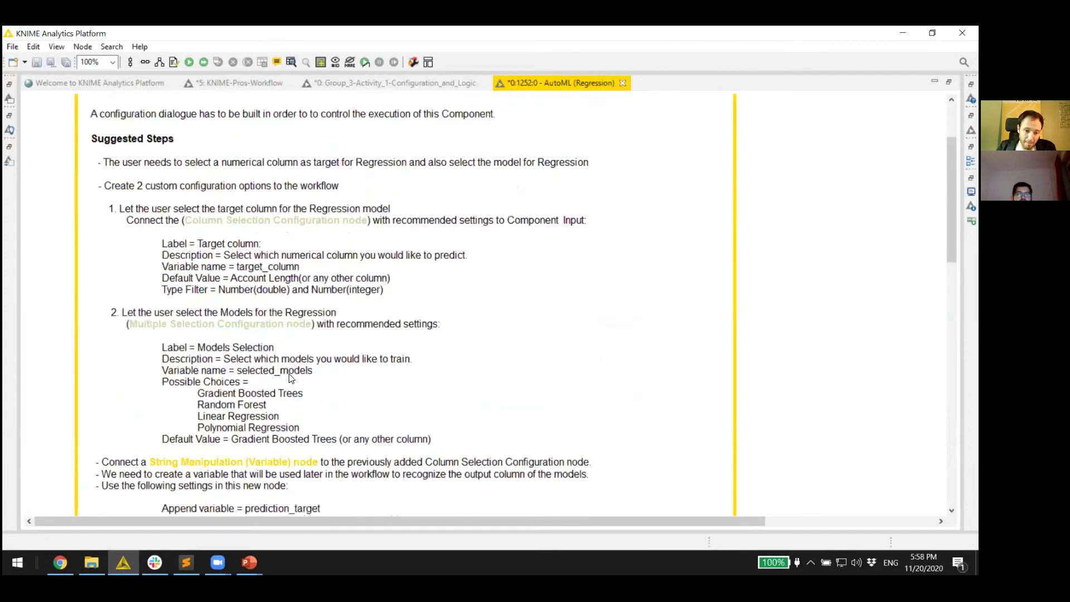
{"action": "scroll", "coordinate": [642, 468], "scroll_direction": "down", "scroll_amount": 5}
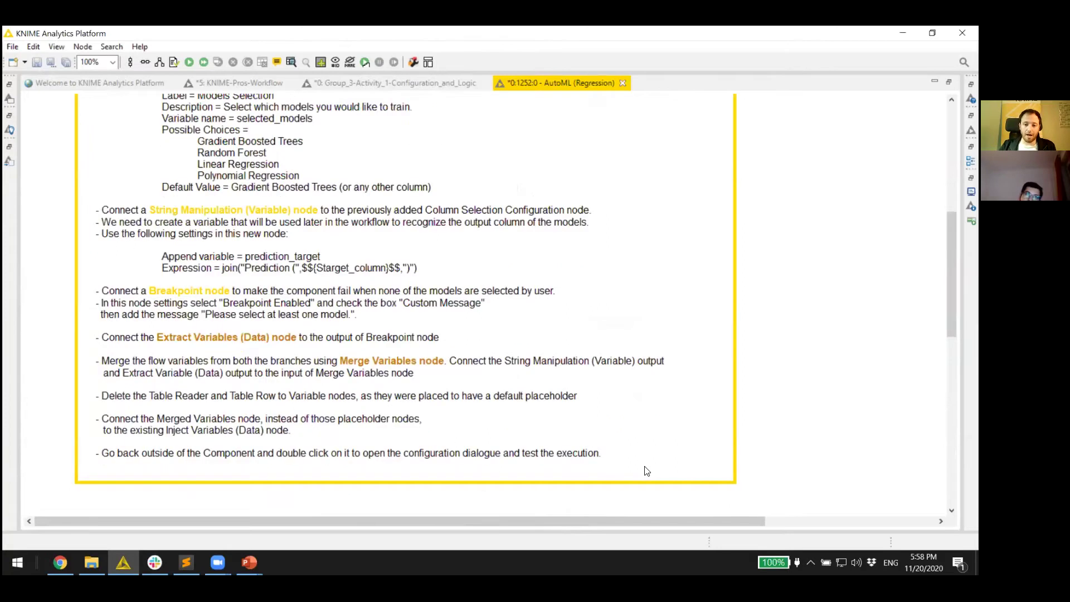
{"action": "scroll", "coordinate": [299, 353], "scroll_direction": "down", "scroll_amount": 10}
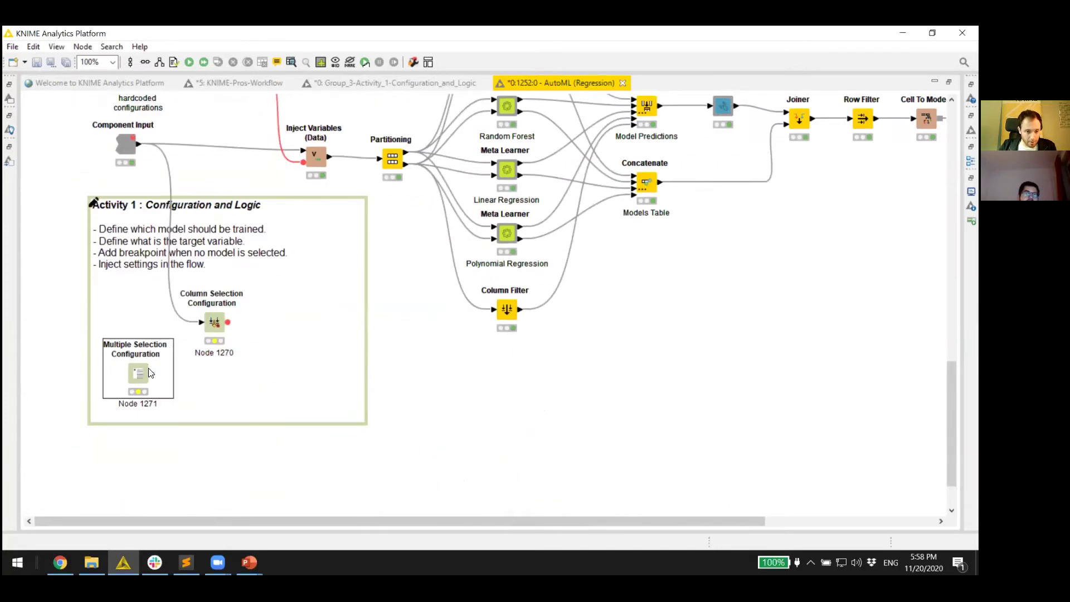
Step: Try to set the Multiple Selection Configuration's parameter/variable name to "selected_models"
{"action": "triple_click", "coordinate": [476, 236]}
{"action": "type", "text": "selecte"}
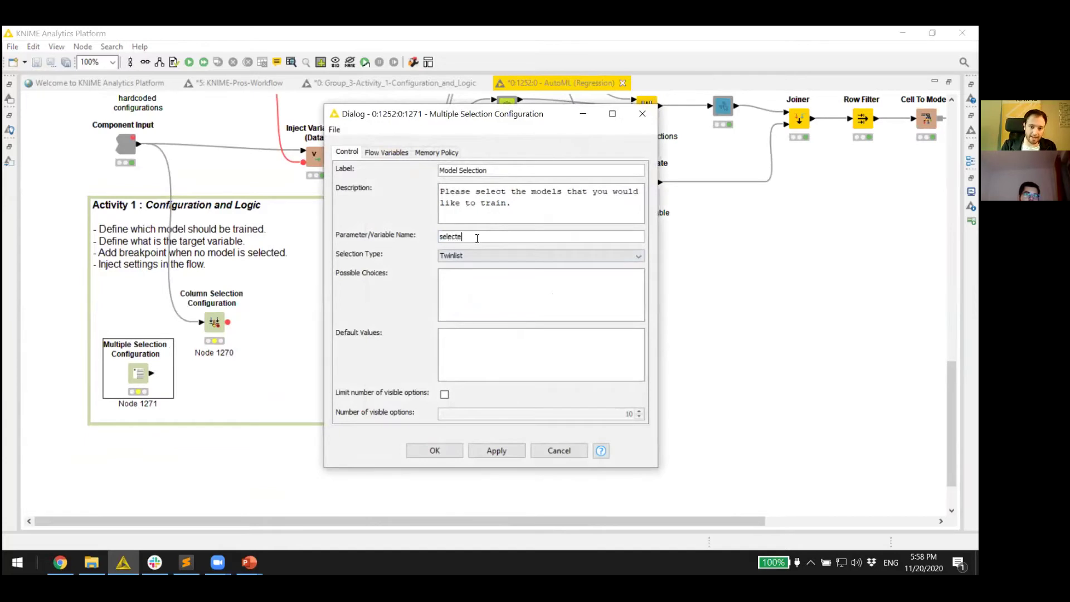
{"action": "type", "text": "d_models"}
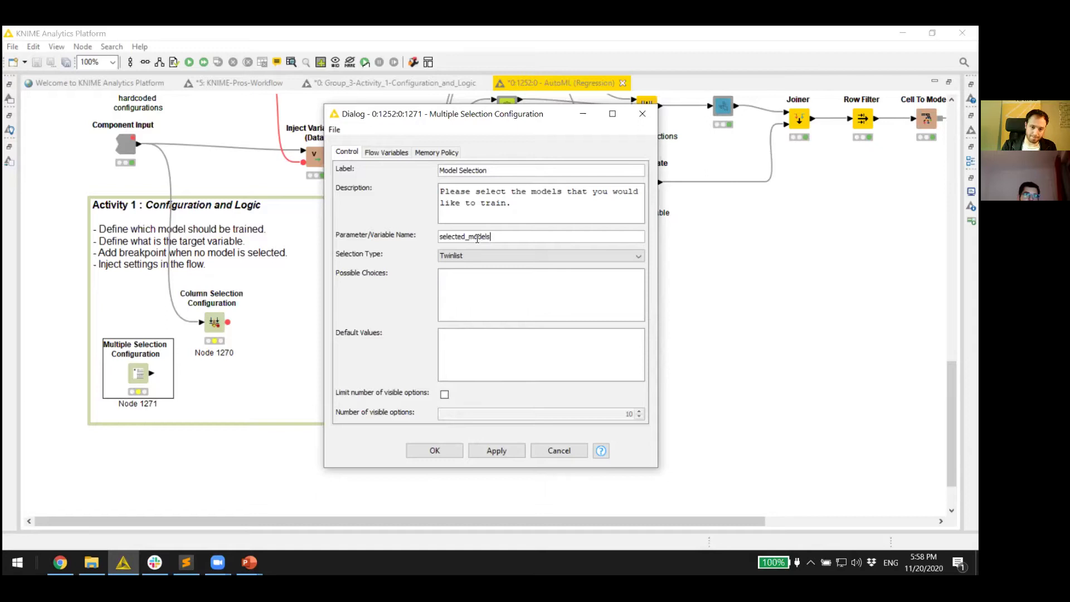
{"action": "double_click", "coordinate": [471, 238]}
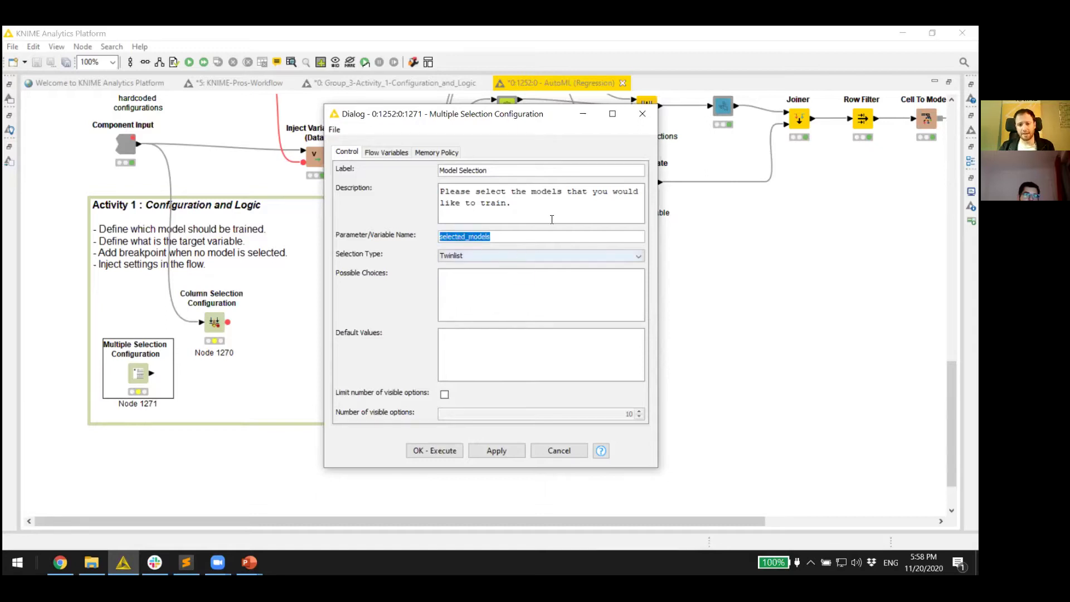
{"action": "left_click", "coordinate": [681, 289]}
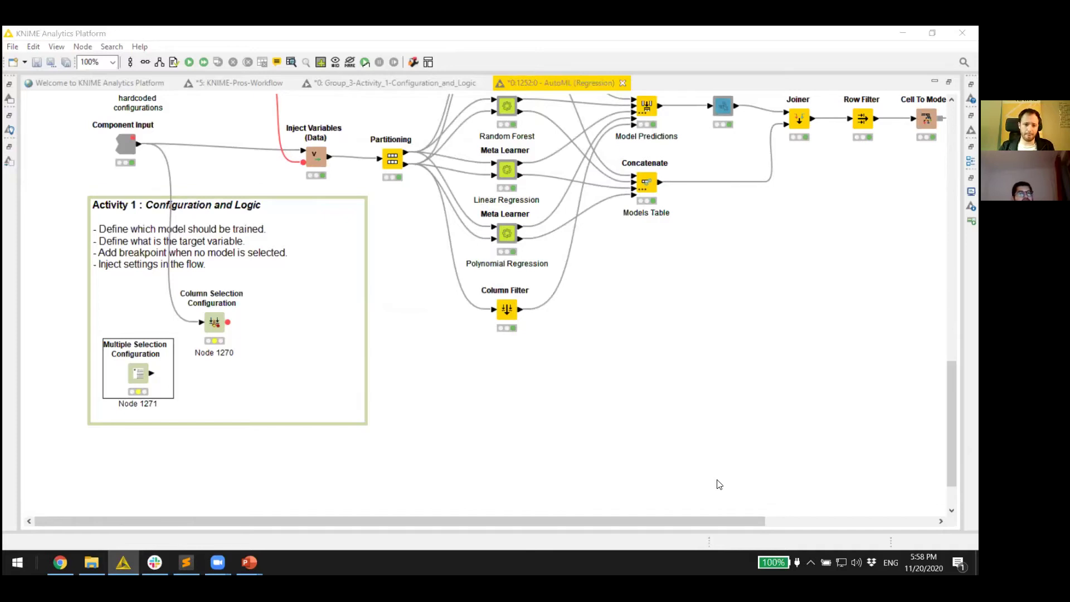
Step: Reopen the Multiple Selection Configuration node's settings and set its selection type to Check boxes (vertical)
{"action": "double_click", "coordinate": [143, 376]}
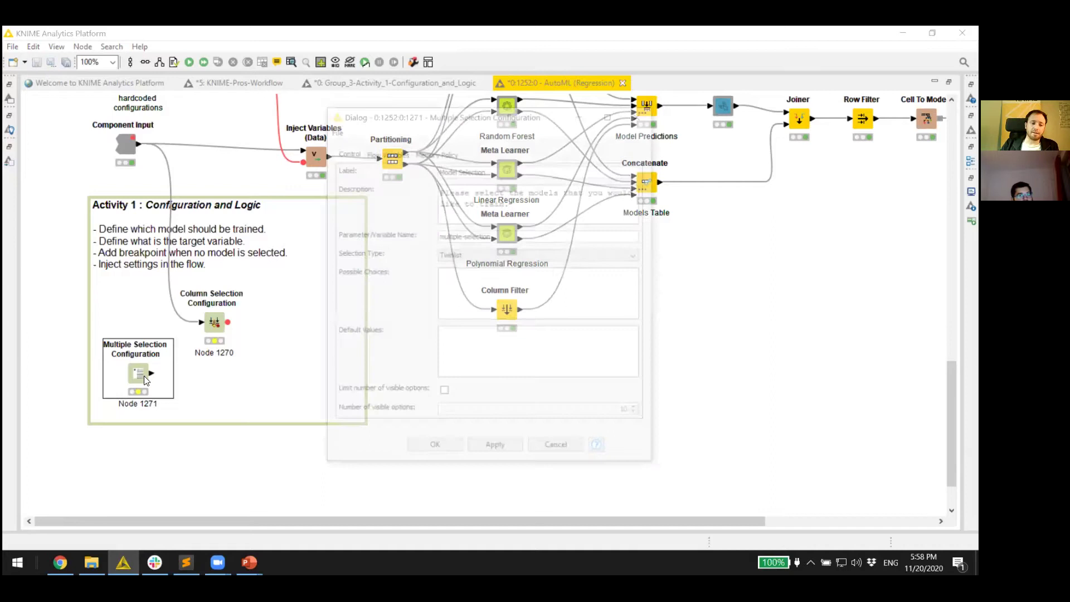
{"action": "left_click", "coordinate": [498, 256]}
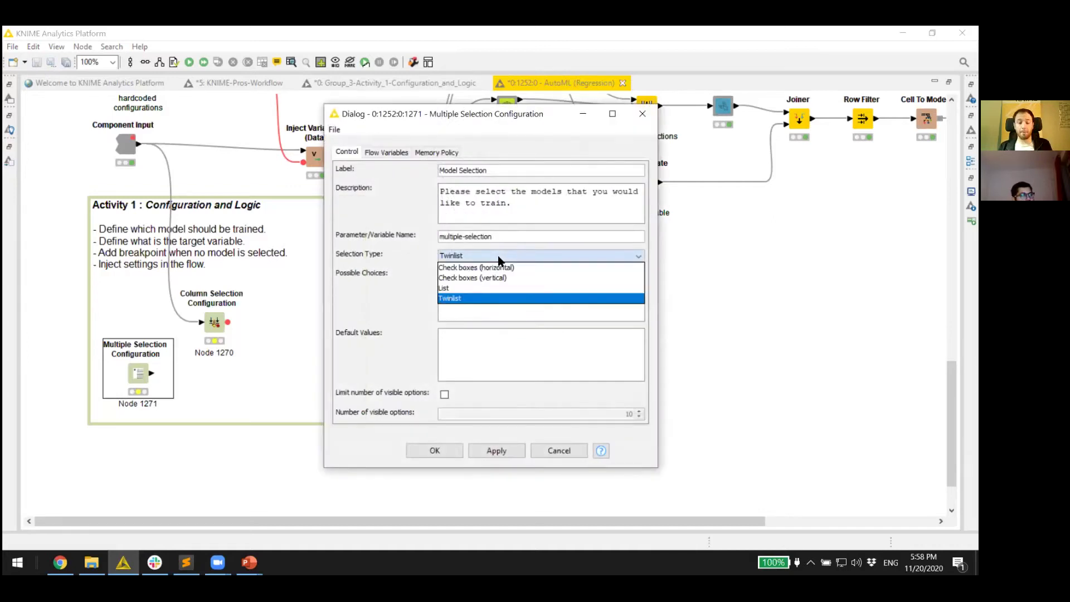
{"action": "left_click", "coordinate": [499, 277]}
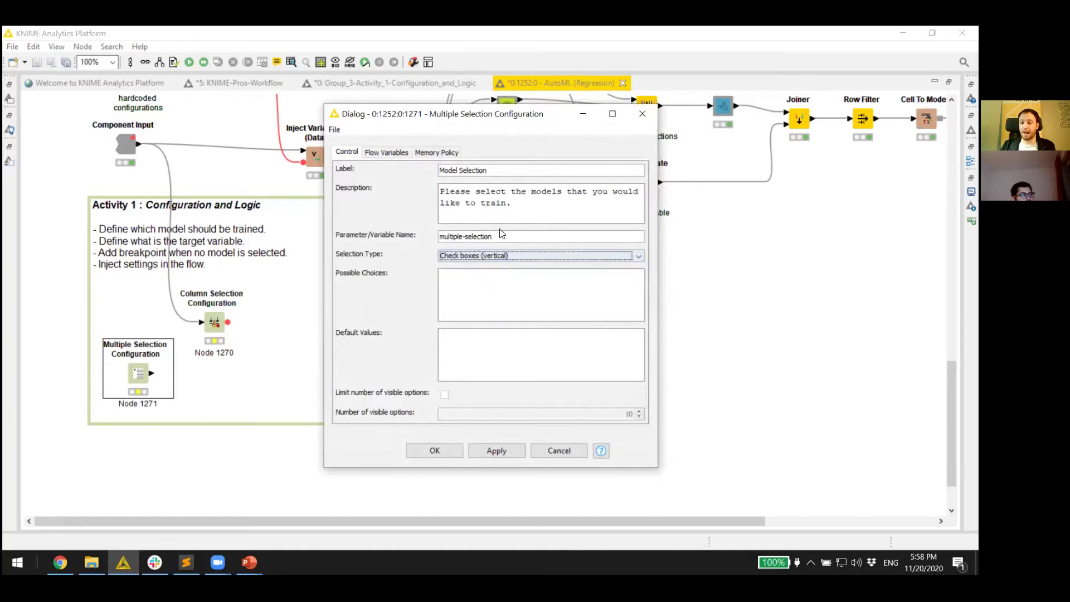
Step: Enter the possible choices Gradient Boosted Trees, Polynomial Regression, Linear Regression and Random Forest, one per line
{"action": "left_click", "coordinate": [504, 288]}
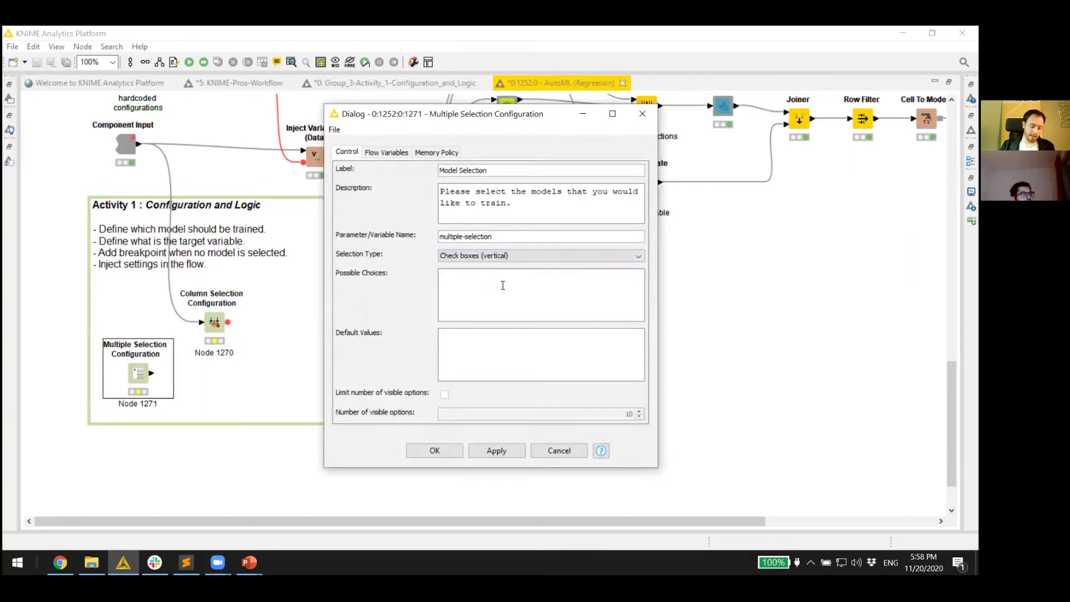
{"action": "type", "text": "Gradient Boosted Trees"}
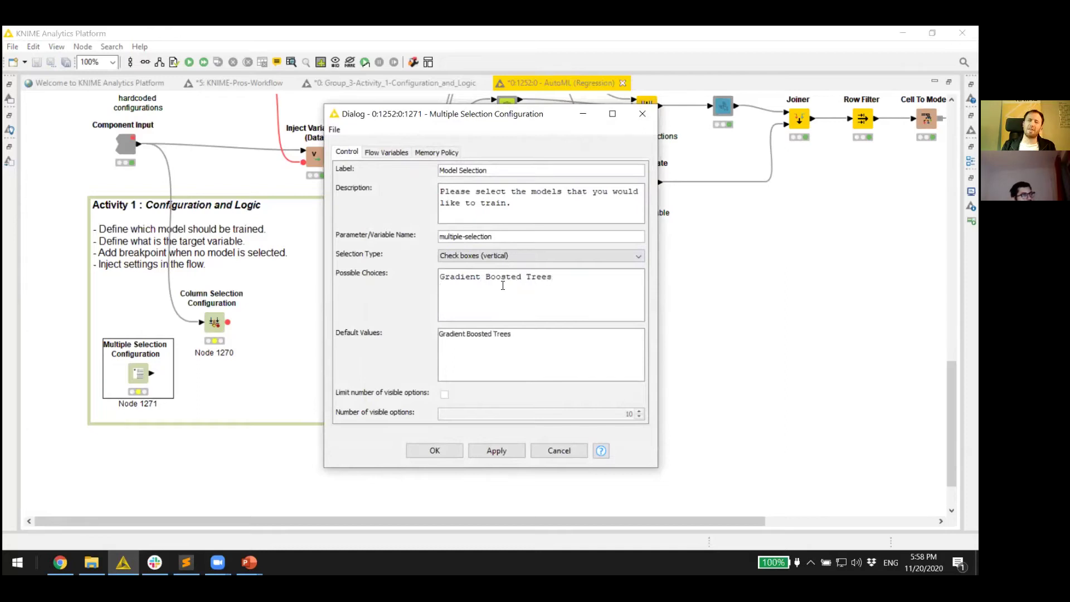
{"action": "key", "text": "Return"}
{"action": "type", "text": "Pol"}
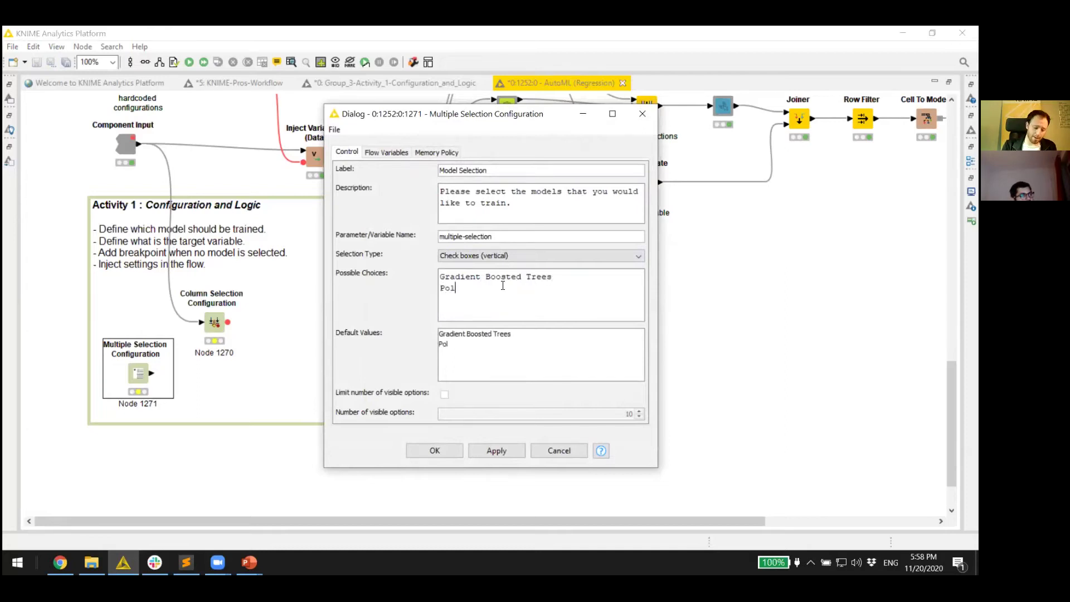
{"action": "type", "text": "ynomia"}
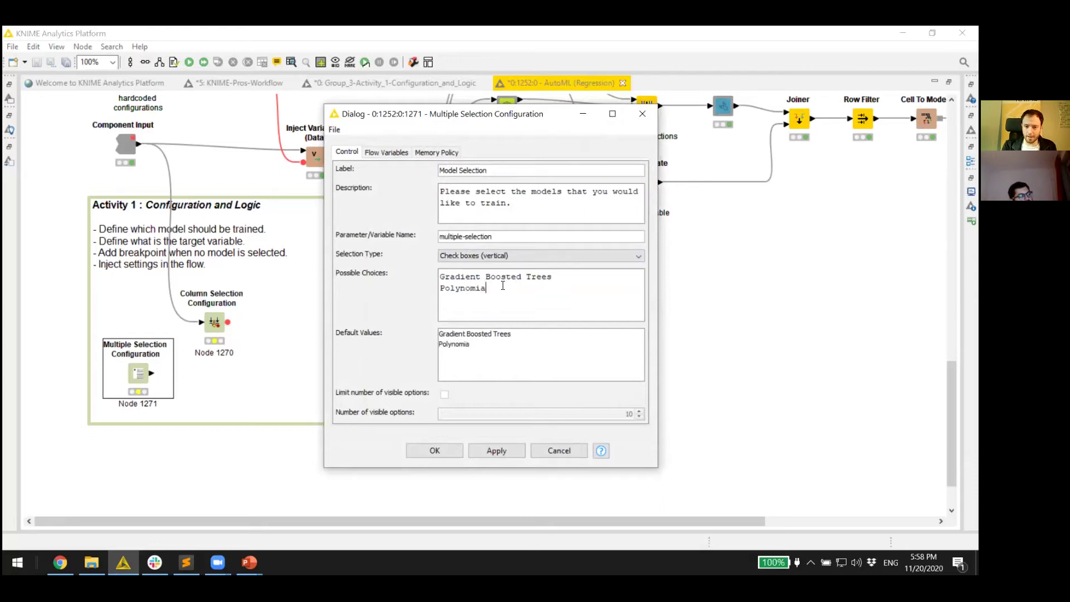
{"action": "type", "text": "l Regression"}
{"action": "key", "text": "Return"}
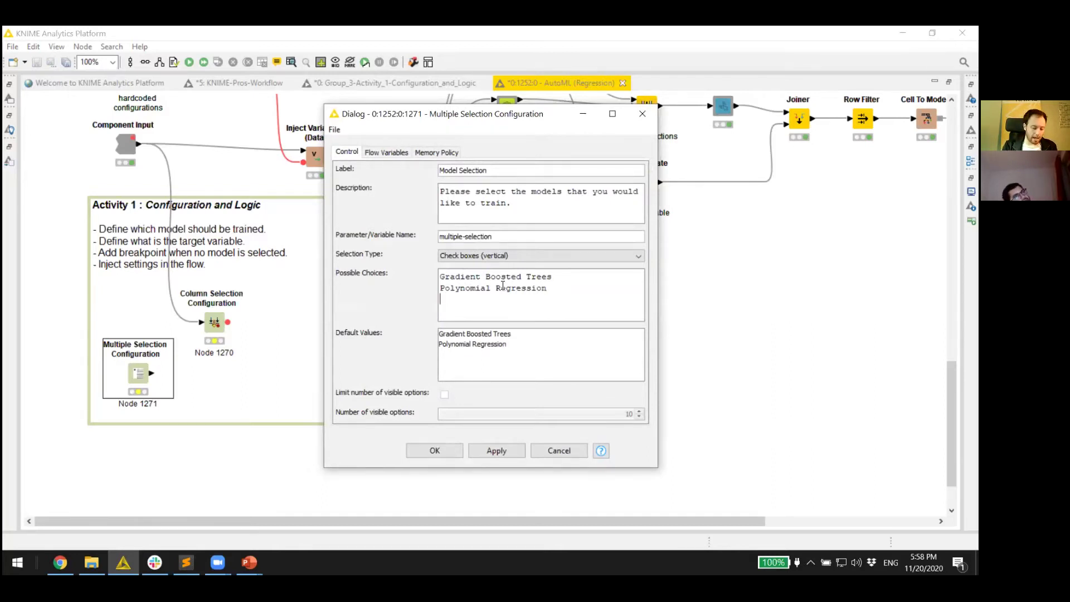
{"action": "type", "text": "Linear R"}
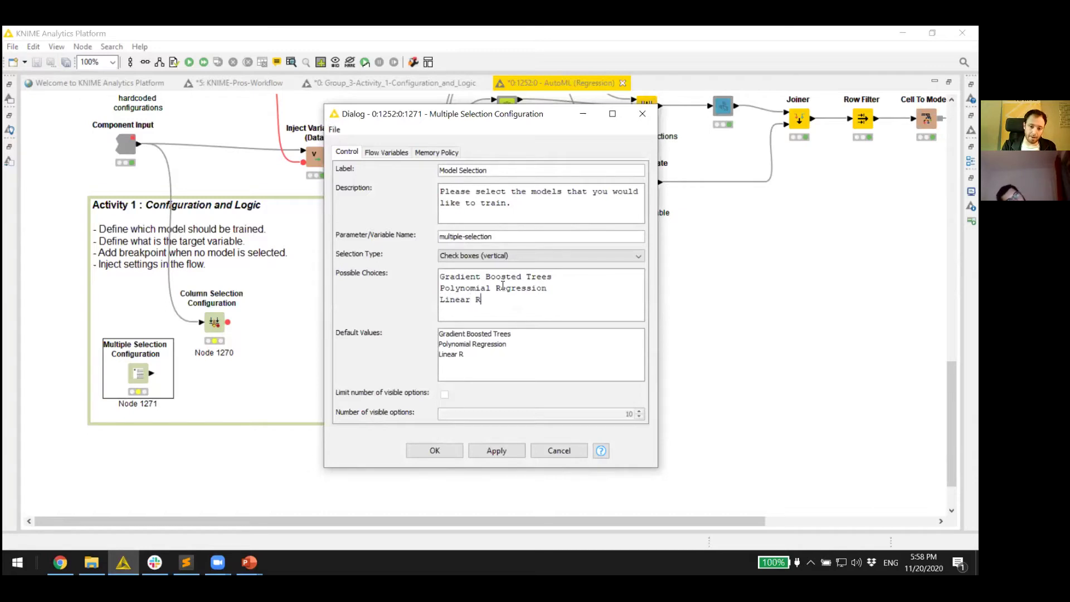
{"action": "type", "text": "egressio"}
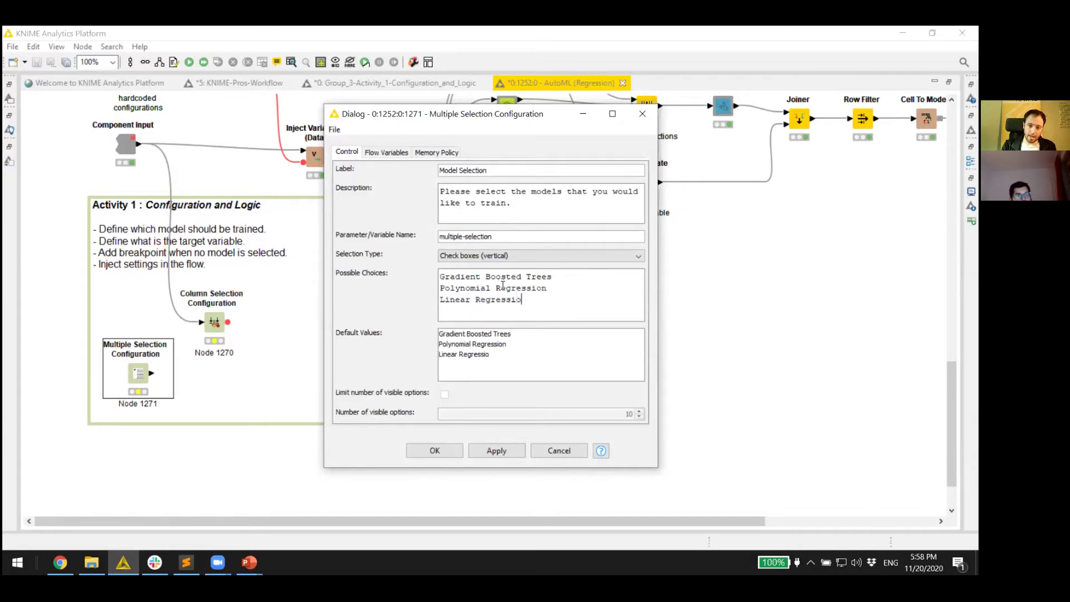
{"action": "type", "text": "n"}
{"action": "key", "text": "Return"}
{"action": "type", "text": "Ra"}
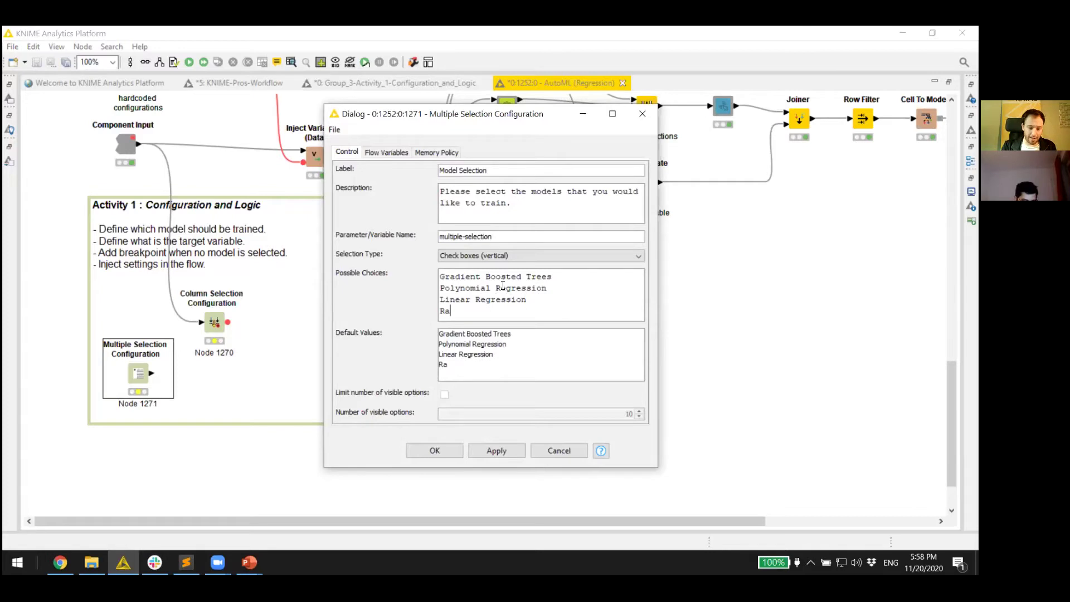
{"action": "type", "text": "ndom Forest"}
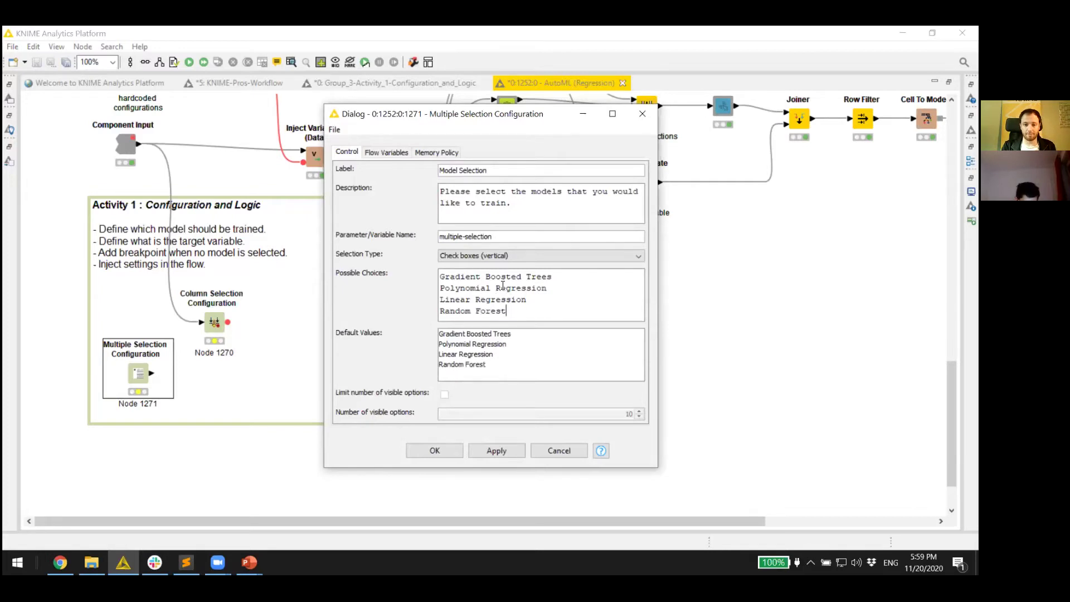
Step: Make all four models the default values and confirm the Multiple Selection Configuration's settings
{"action": "left_click", "coordinate": [483, 336]}
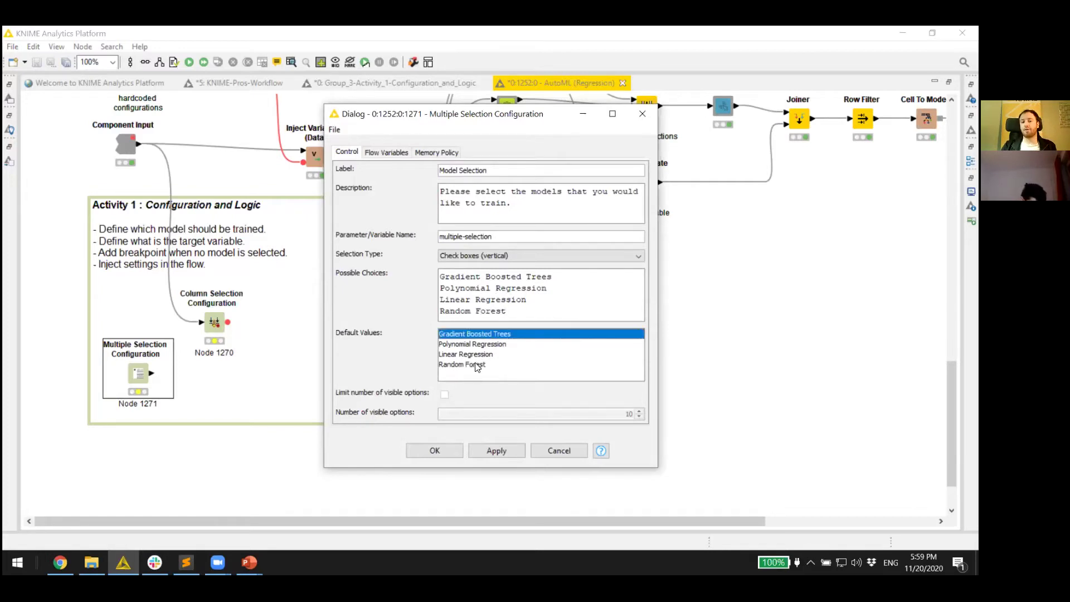
{"action": "left_click", "coordinate": [477, 365], "text": "shift"}
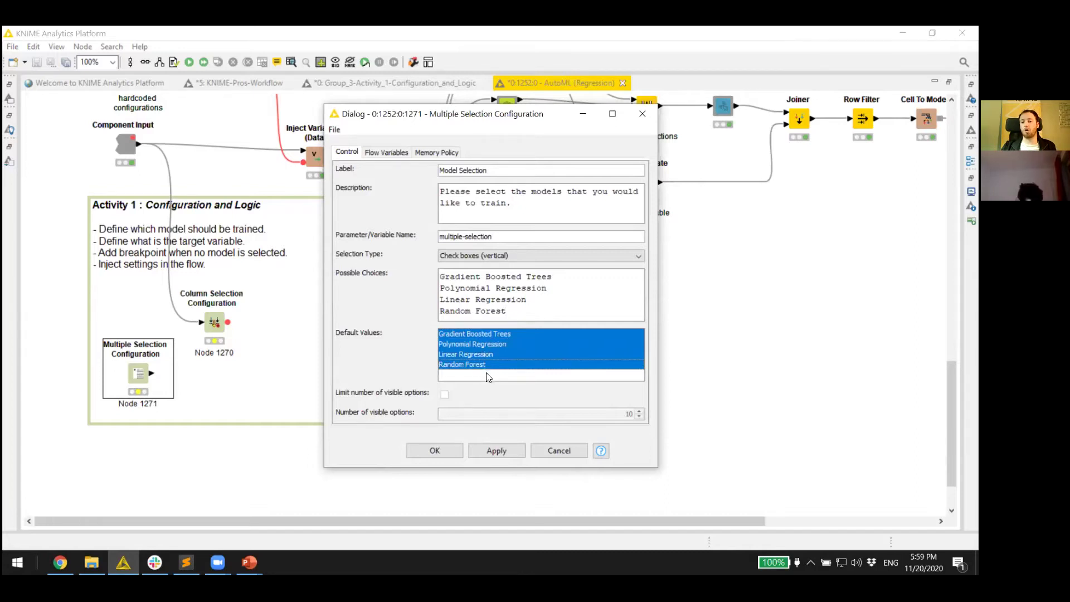
{"action": "left_click", "coordinate": [432, 451]}
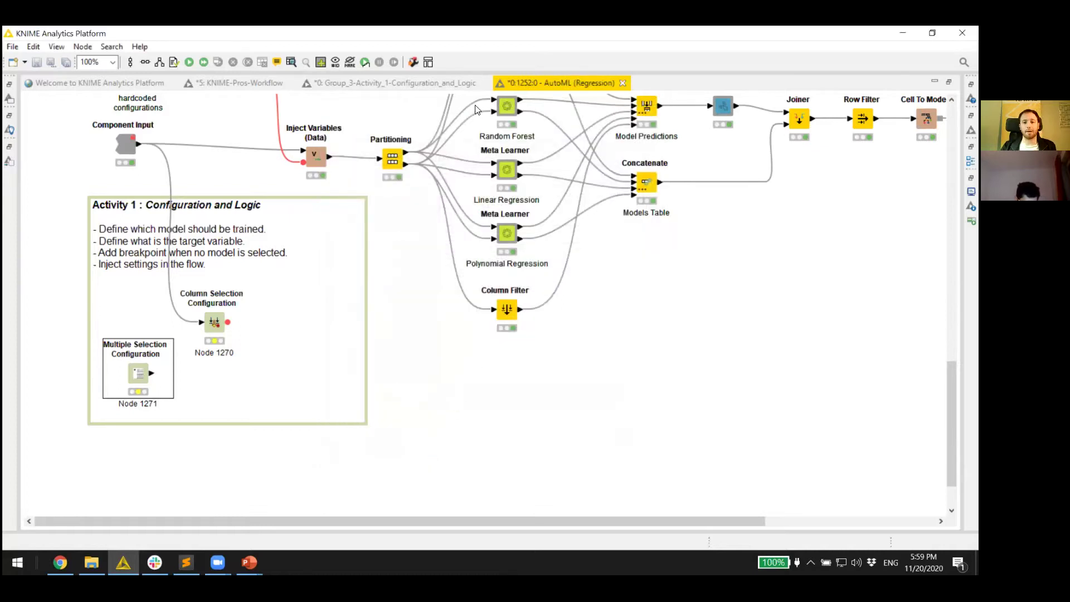
Step: Back in the Group_3-Activity_1 workflow, configure the AutoML (Regression) component with target Day Mins and Gradient Boosted Trees deselected
{"action": "left_click", "coordinate": [437, 83]}
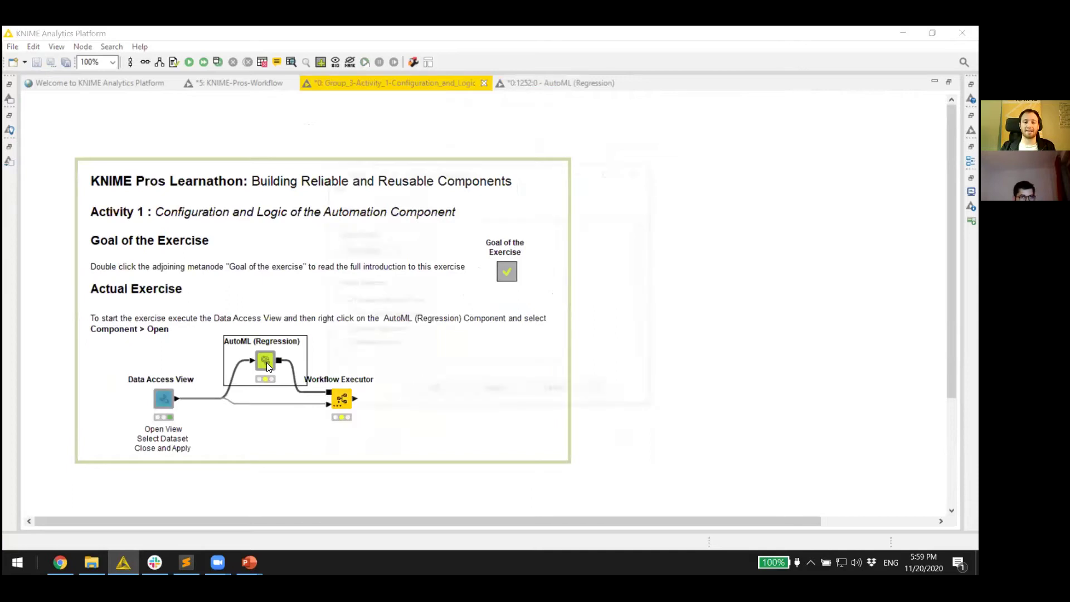
{"action": "double_click", "coordinate": [267, 362]}
{"action": "left_click", "coordinate": [372, 251]}
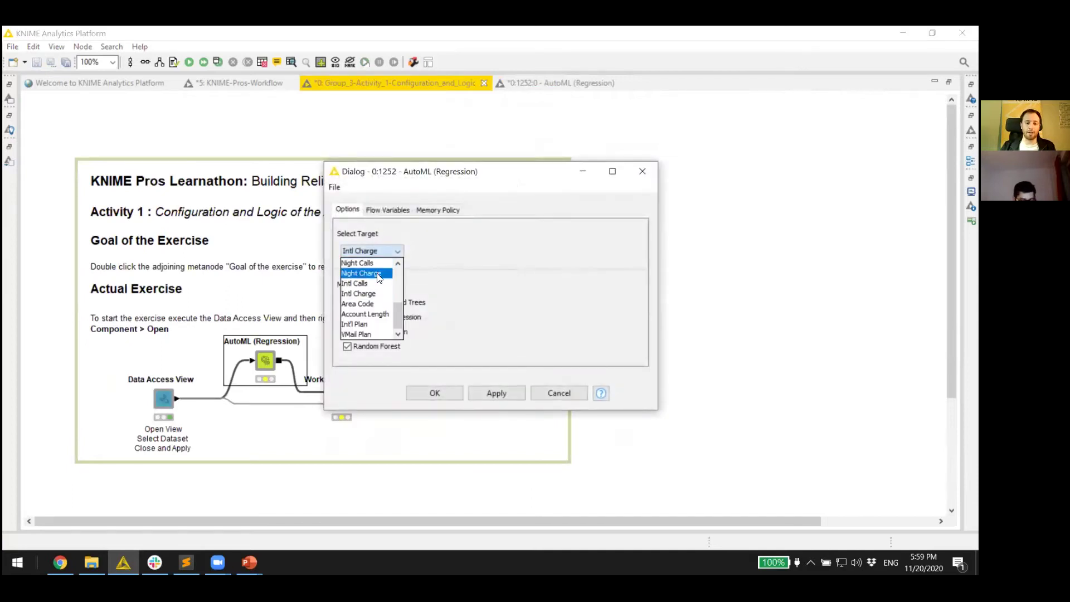
{"action": "scroll", "coordinate": [379, 287], "scroll_direction": "up", "scroll_amount": 3}
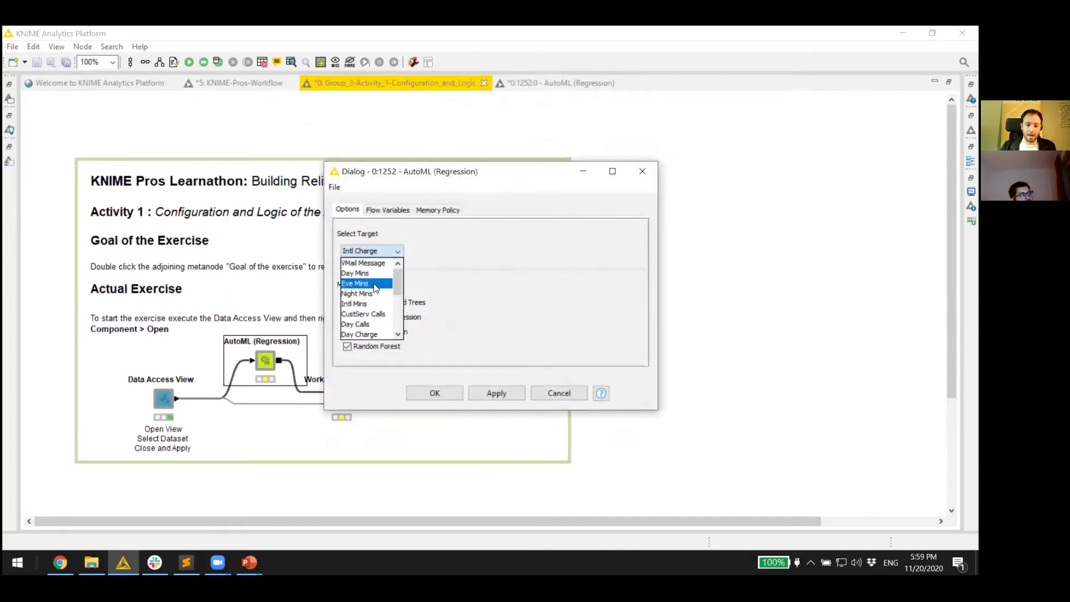
{"action": "scroll", "coordinate": [377, 290], "scroll_direction": "down", "scroll_amount": 1}
{"action": "left_click", "coordinate": [368, 290]}
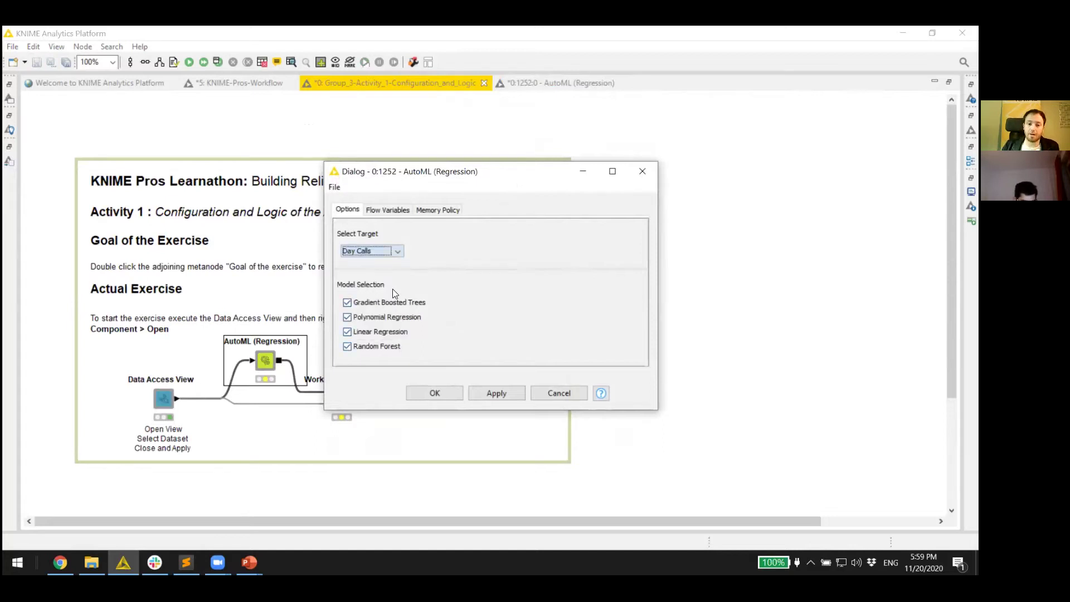
{"action": "left_click", "coordinate": [377, 250]}
{"action": "left_click_drag", "start_coordinate": [397, 302], "coordinate": [396, 280]}
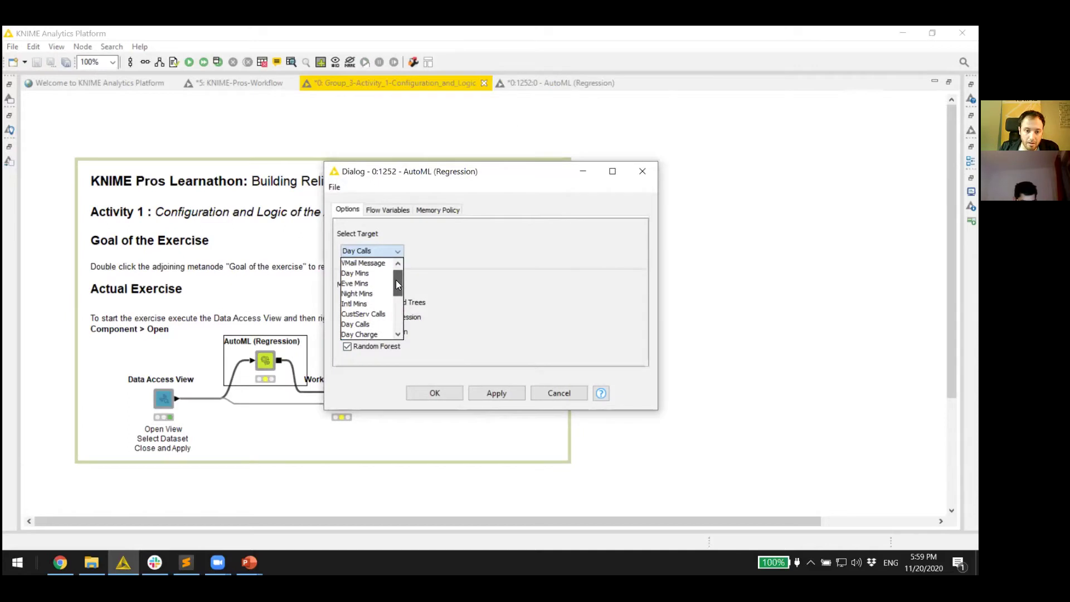
{"action": "left_click", "coordinate": [368, 273]}
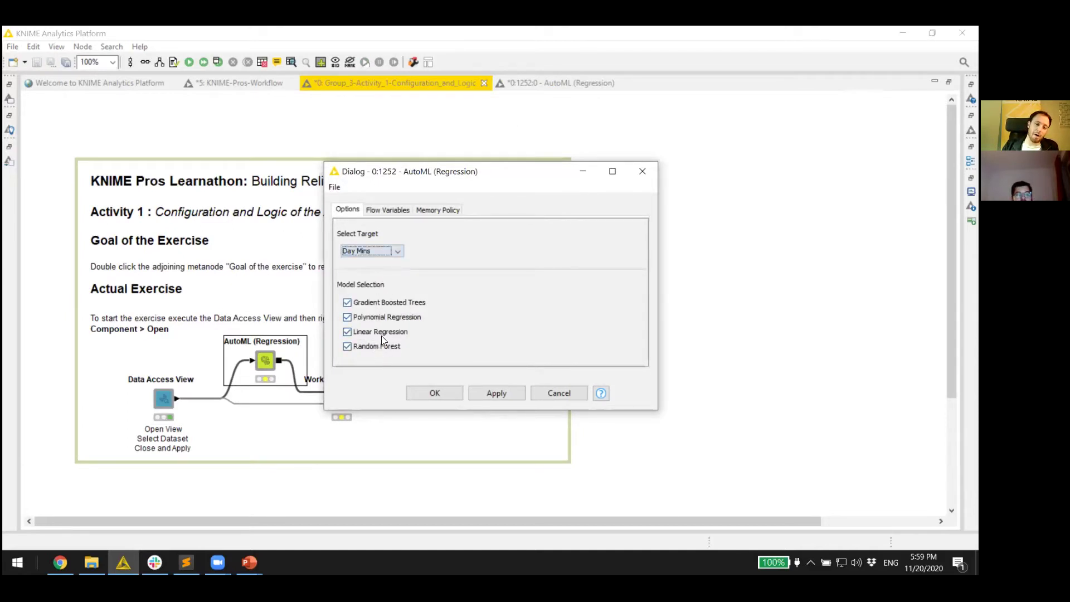
{"action": "left_click", "coordinate": [380, 302]}
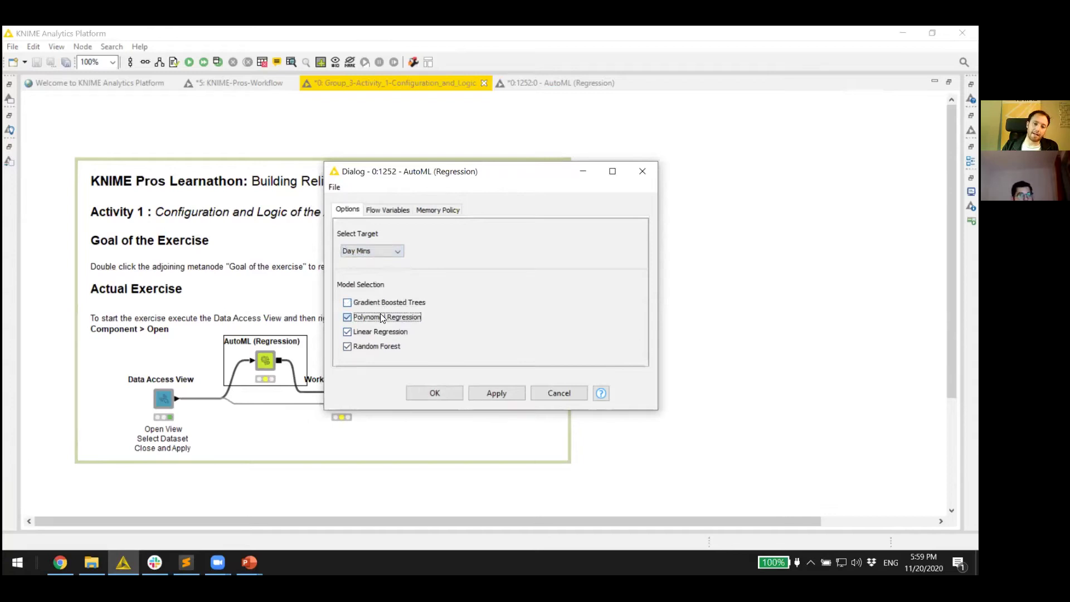
{"action": "left_click", "coordinate": [427, 389]}
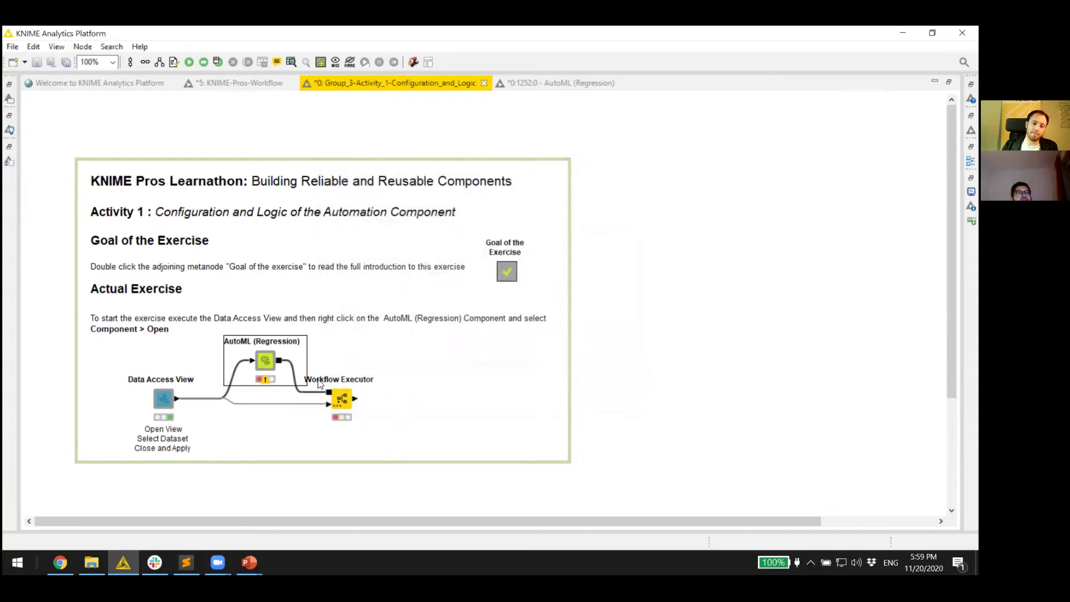
Step: Reopen the inside of the AutoML (Regression) component and execute the Column Selection Configuration node
{"action": "double_click", "coordinate": [268, 366], "text": "ctrl"}
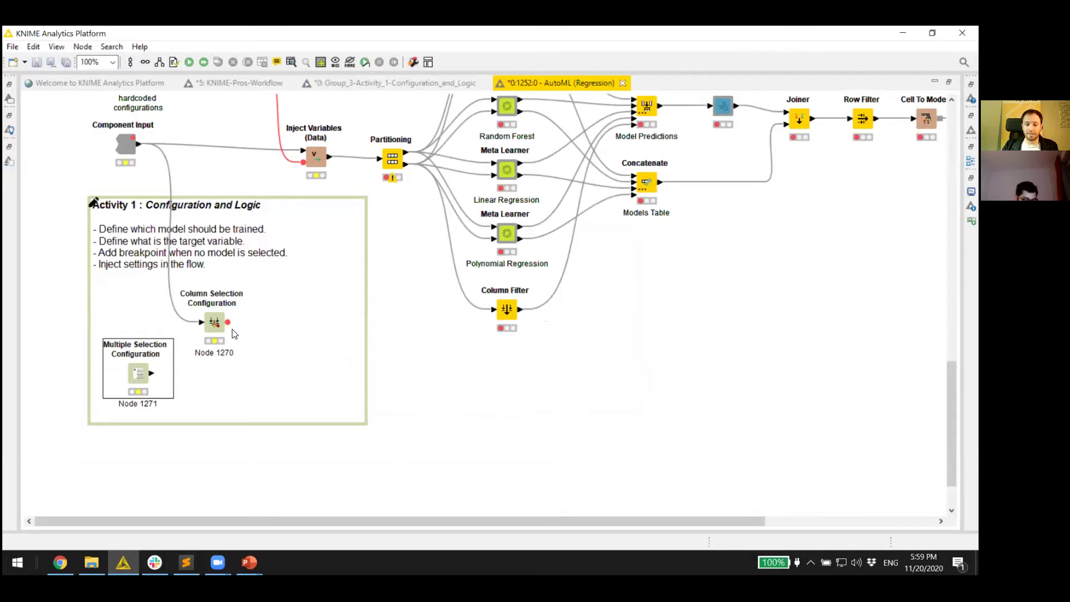
{"action": "right_click", "coordinate": [214, 326]}
{"action": "left_click", "coordinate": [251, 256]}
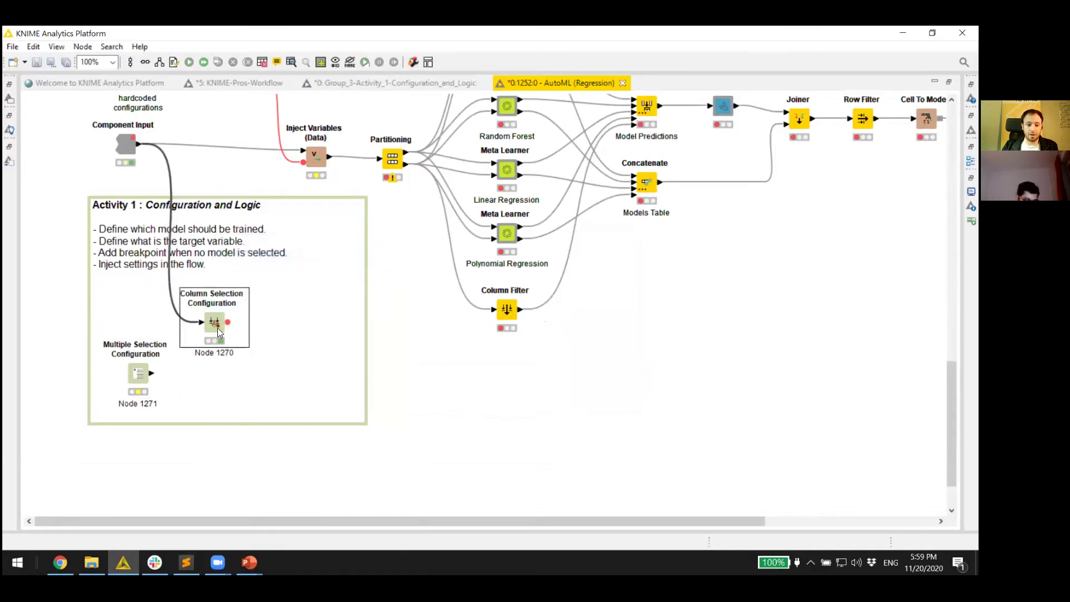
Step: Open the Column Selection Configuration node's flow variable output and examine the value of target_column
{"action": "right_click", "coordinate": [217, 328]}
{"action": "left_click", "coordinate": [278, 544]}
{"action": "left_click", "coordinate": [544, 143]}
{"action": "key", "text": "Up"}
{"action": "left_click", "coordinate": [700, 132]}
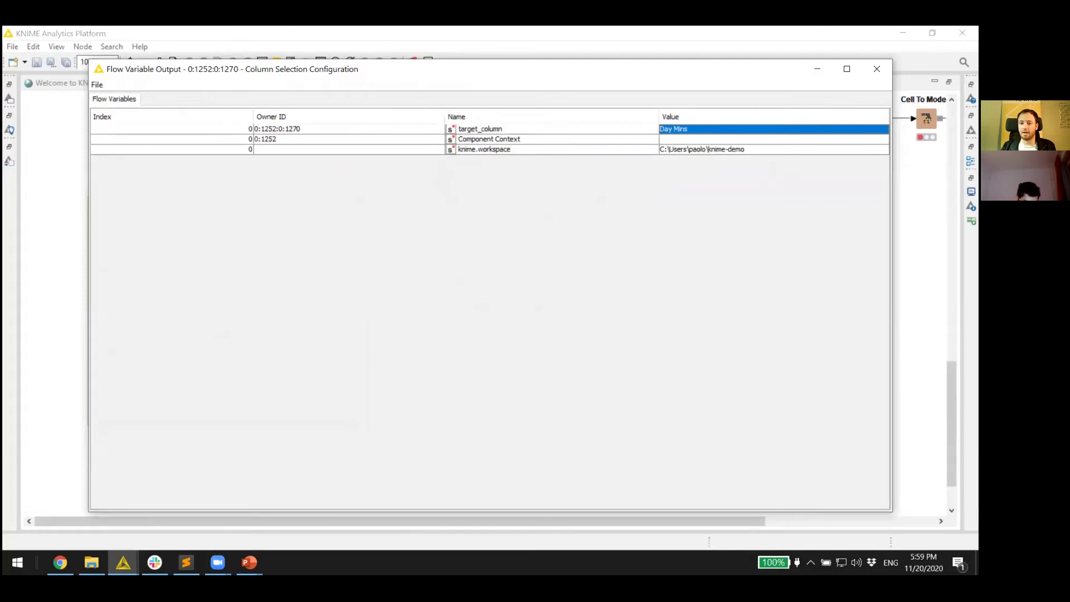
Step: Close the flow variable output and execute the Multiple Selection Configuration node
{"action": "key", "text": "alt+F4"}
{"action": "right_click", "coordinate": [133, 367]}
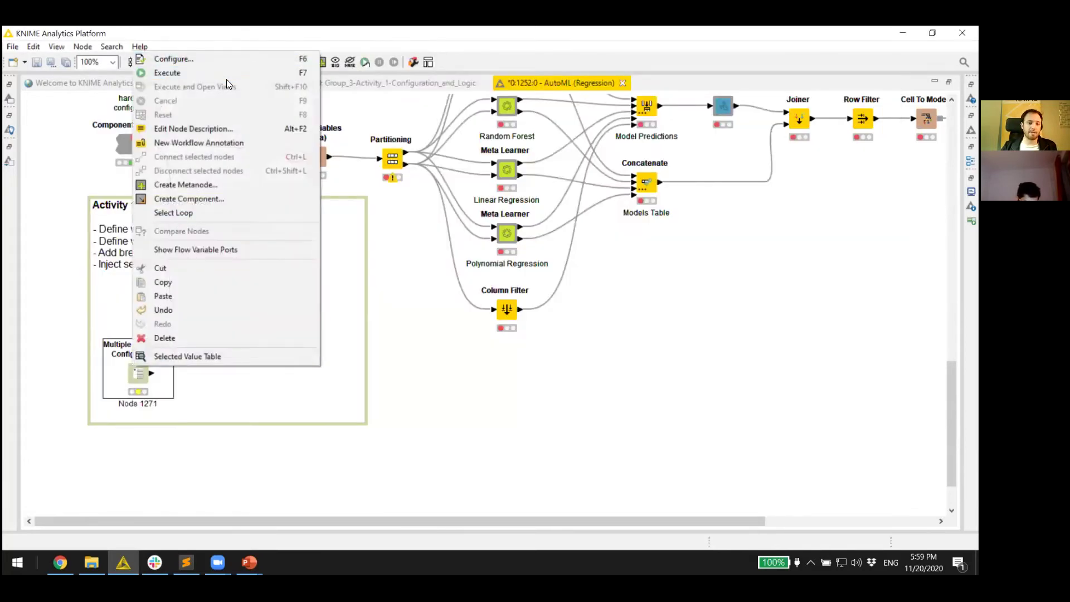
{"action": "left_click", "coordinate": [226, 79]}
Step: Open the Multiple Selection Configuration node's Selected Value Table and examine the models it outputs
{"action": "right_click", "coordinate": [148, 386]}
{"action": "key", "text": "Escape"}
{"action": "right_click", "coordinate": [149, 386]}
{"action": "left_click", "coordinate": [199, 365]}
{"action": "left_click", "coordinate": [203, 137]}
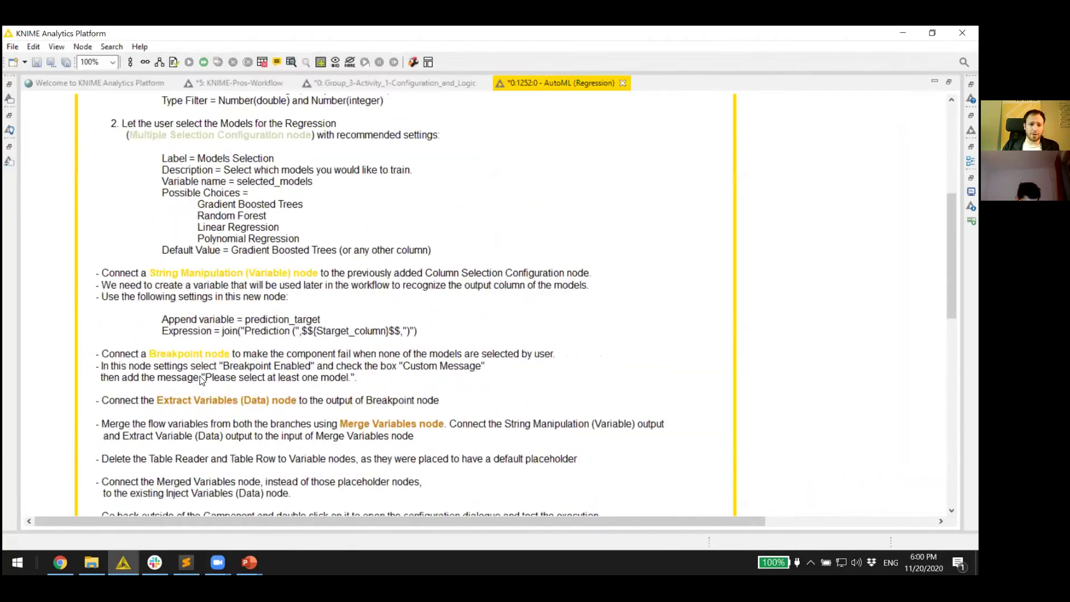
Step: Compare the recommended settings in the activity instructions with the Multiple Selection and Column Selection Configuration nodes' settings
{"action": "scroll", "coordinate": [202, 379], "scroll_direction": "up", "scroll_amount": 2}
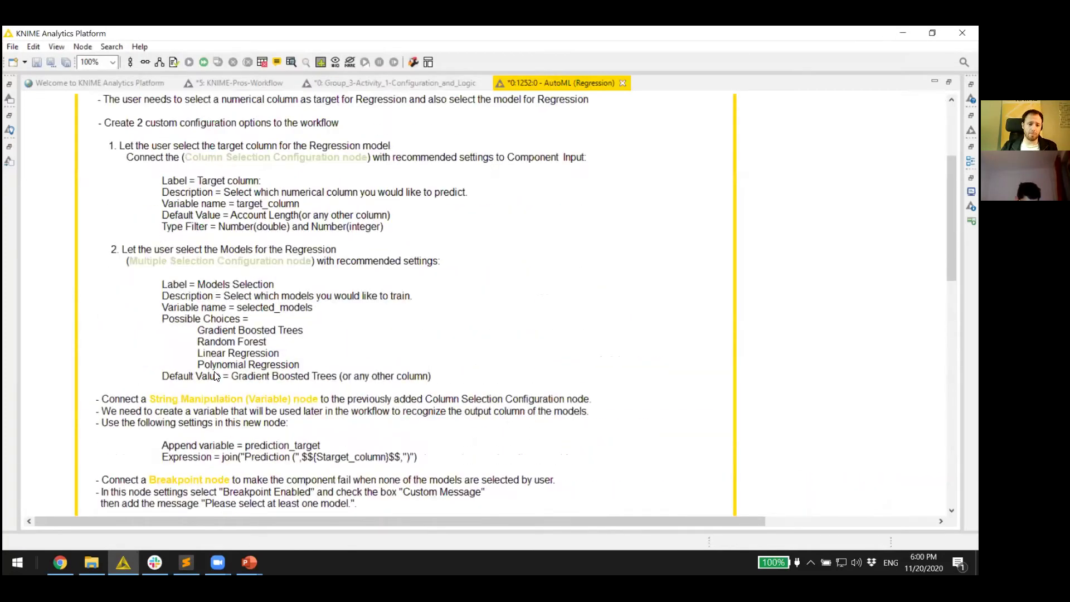
{"action": "scroll", "coordinate": [214, 376], "scroll_direction": "down", "scroll_amount": 11}
{"action": "left_click", "coordinate": [148, 379]}
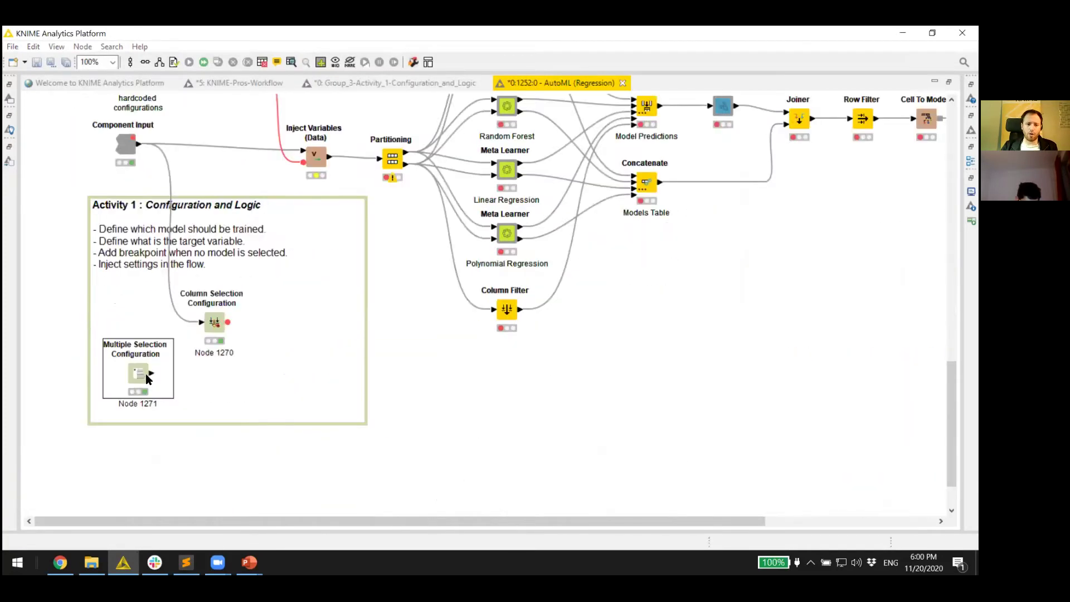
{"action": "double_click", "coordinate": [147, 379]}
{"action": "left_click_drag", "start_coordinate": [538, 299], "coordinate": [414, 266]}
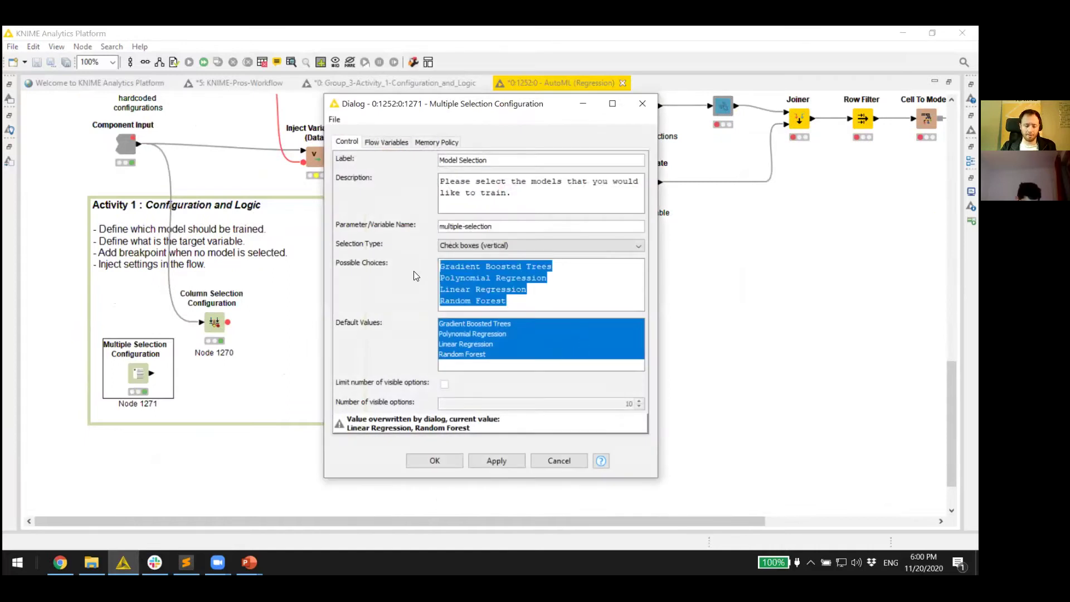
{"action": "left_click", "coordinate": [642, 104]}
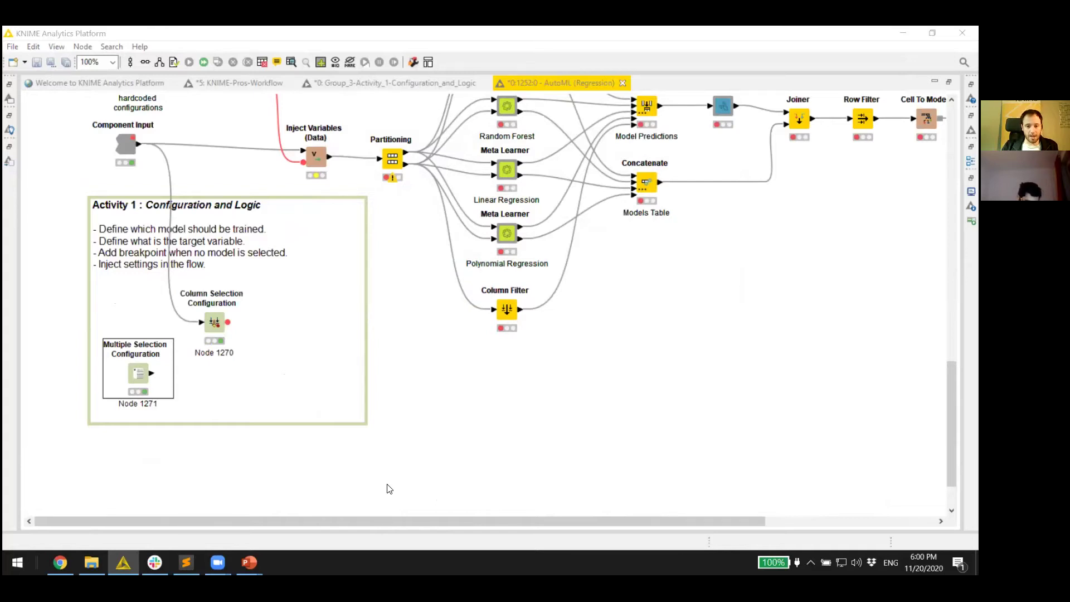
{"action": "key", "text": "F6"}
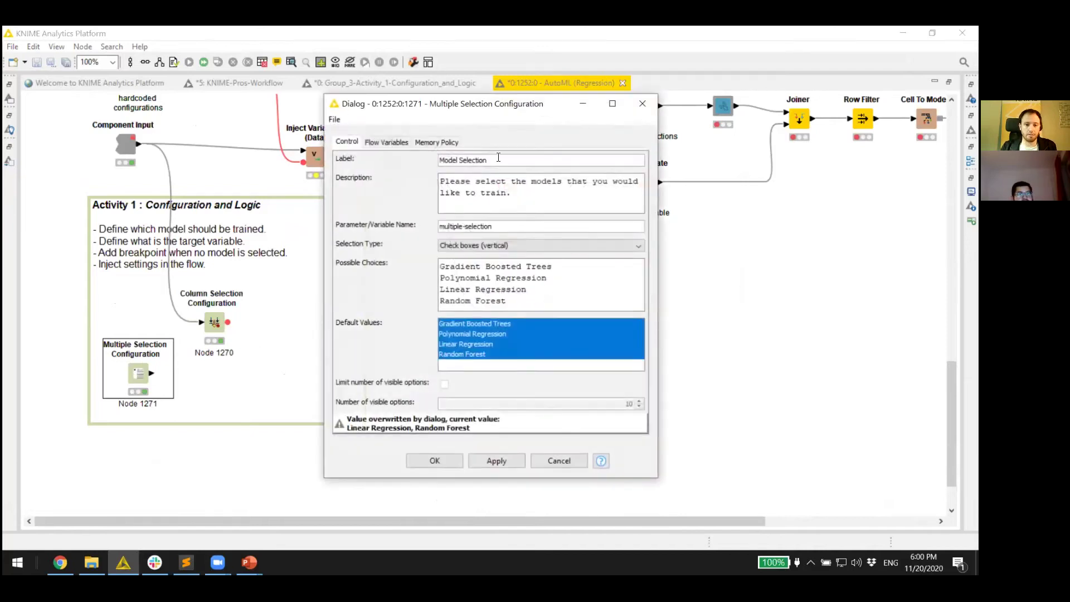
{"action": "left_click", "coordinate": [642, 104]}
{"action": "double_click", "coordinate": [215, 322]}
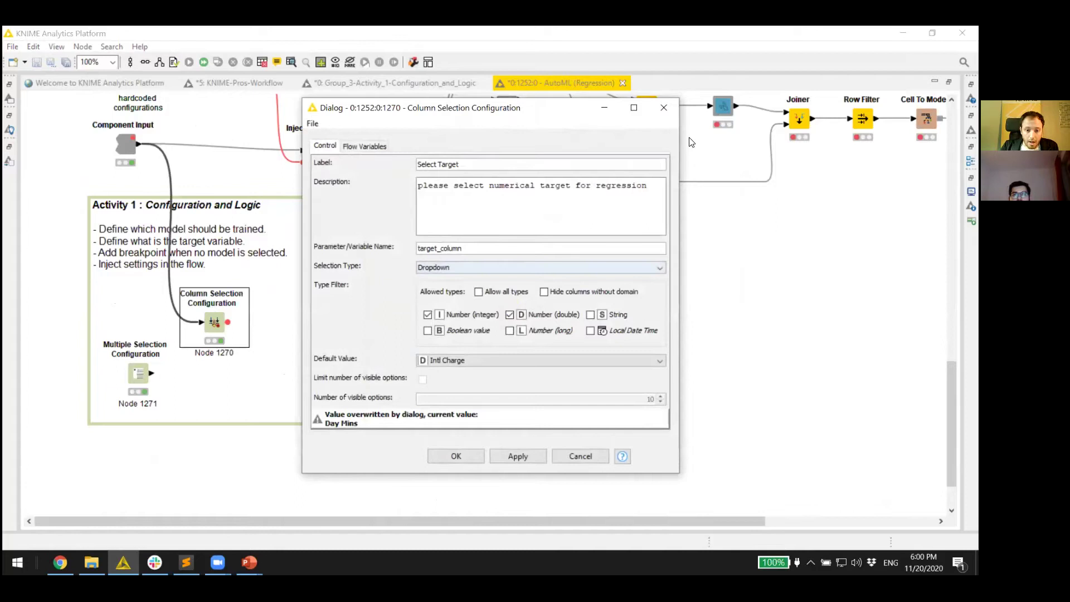
{"action": "left_click", "coordinate": [664, 107]}
Step: Align the Multiple Selection Configuration node below the Column Selection Configuration node and clear both nodes' default labels
{"action": "mouse_move", "coordinate": [130, 354]}
{"action": "left_mouse_down"}
{"action": "mouse_move", "coordinate": [196, 382]}
{"action": "mouse_move", "coordinate": [212, 330]}
{"action": "left_mouse_up"}
{"action": "left_click", "coordinate": [212, 347]}
{"action": "left_click", "coordinate": [212, 346]}
{"action": "left_click", "coordinate": [211, 346]}
{"action": "key", "text": "BackSpace"}
{"action": "left_click", "coordinate": [199, 412]}
{"action": "key", "text": "BackSpace"}
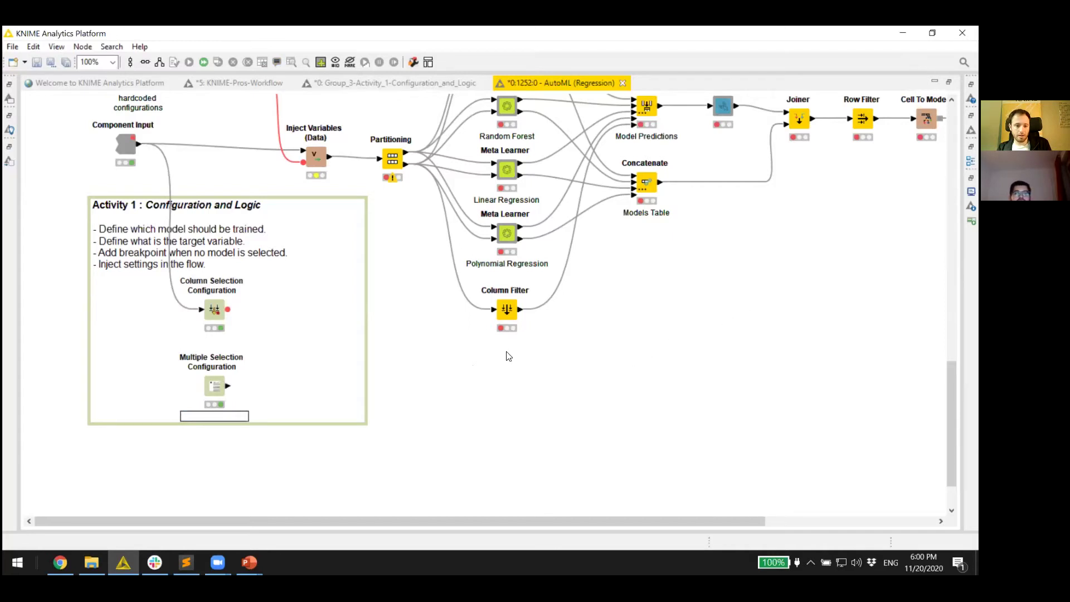
Step: Set the Multiple Selection Configuration's parameter/variable name to selected_models and execute the node again
{"action": "double_click", "coordinate": [214, 394]}
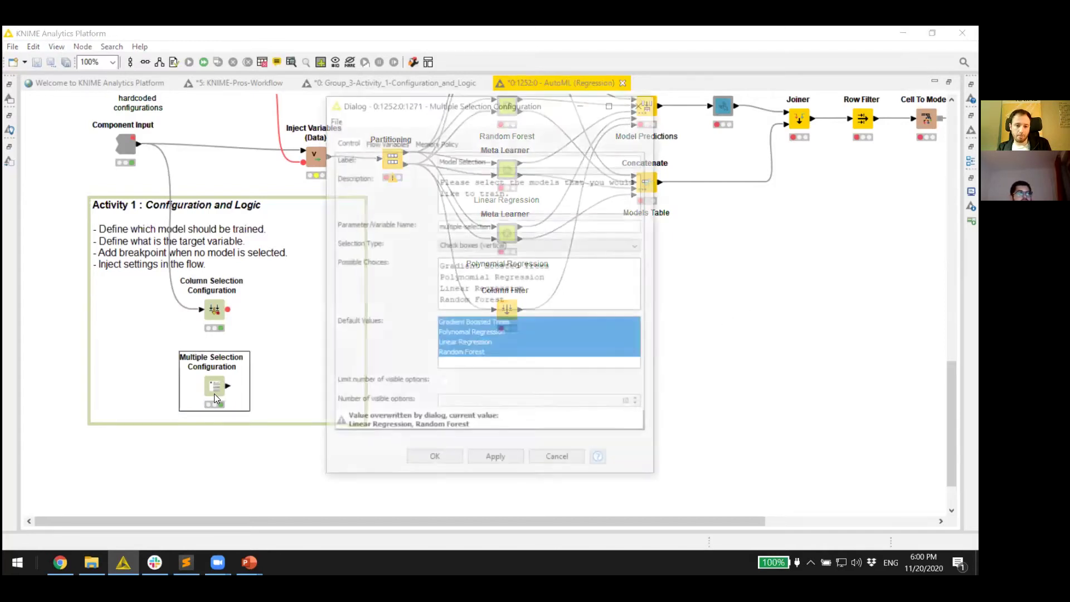
{"action": "left_click_drag", "start_coordinate": [527, 222], "coordinate": [345, 208]}
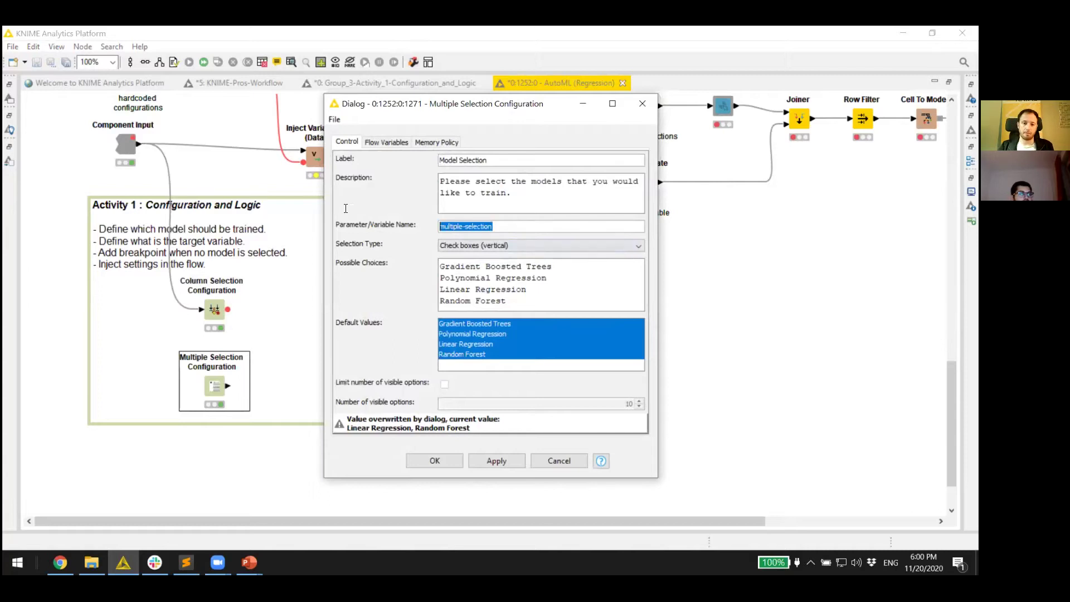
{"action": "type", "text": "selected_models"}
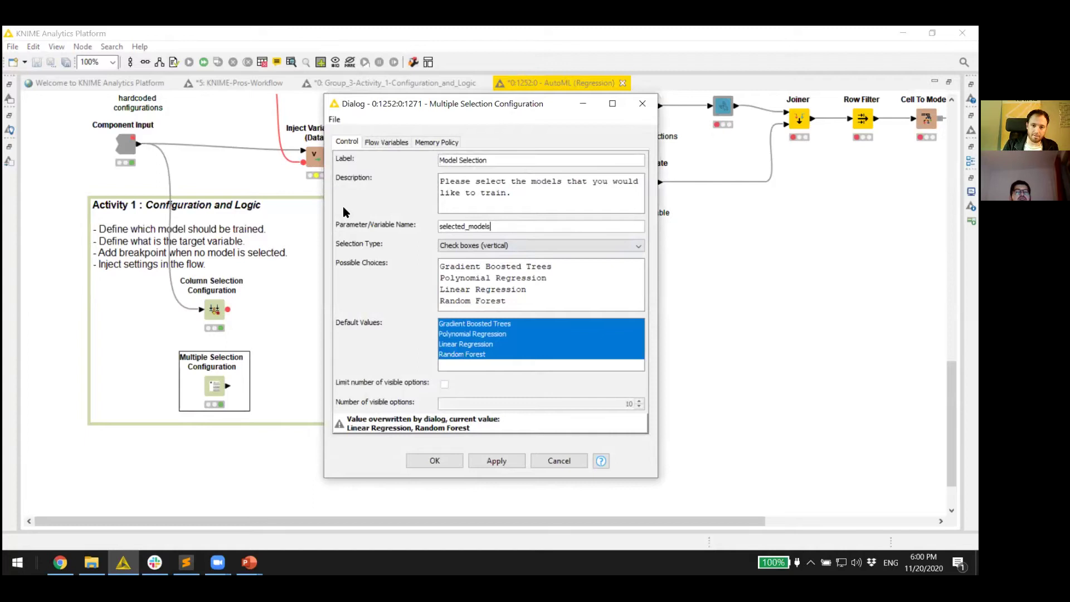
{"action": "left_click", "coordinate": [424, 461]}
{"action": "right_click", "coordinate": [223, 390]}
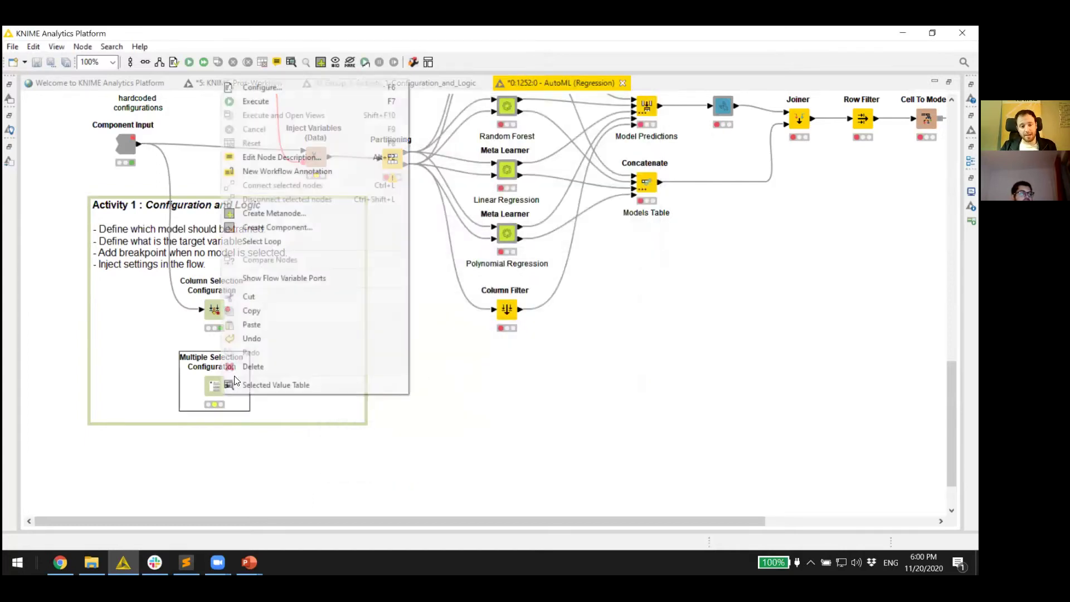
{"action": "left_click", "coordinate": [292, 102]}
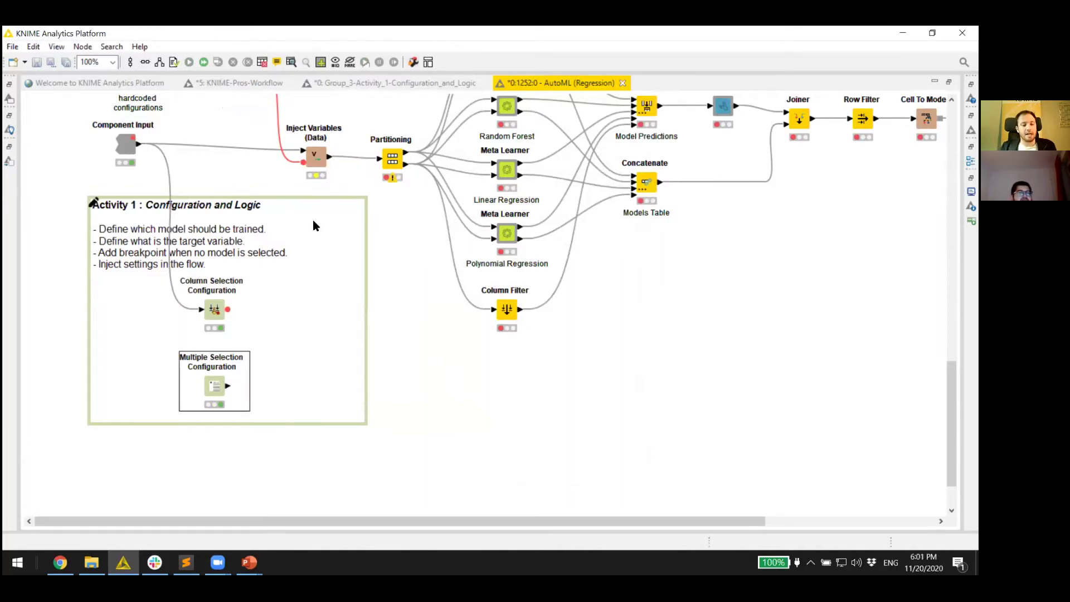
Step: Add a String Manipulation (Variable) node inside the Activity 1 box and connect the Column Selection Configuration's flow variable output to it
{"action": "scroll", "coordinate": [358, 257], "scroll_direction": "up", "scroll_amount": 5}
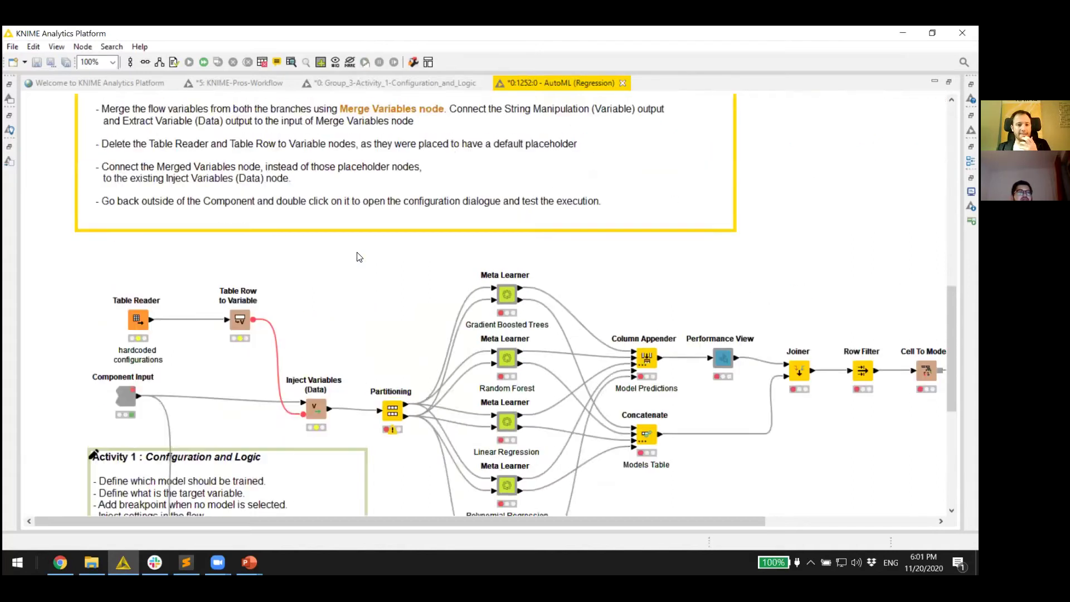
{"action": "scroll", "coordinate": [359, 256], "scroll_direction": "up", "scroll_amount": 10}
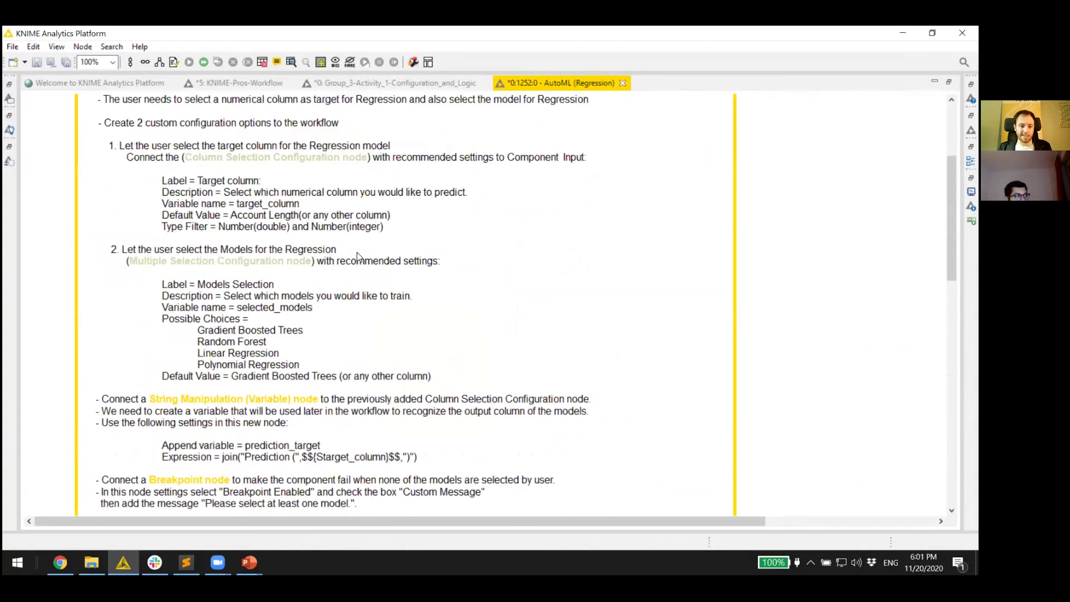
{"action": "scroll", "coordinate": [357, 256], "scroll_direction": "down", "scroll_amount": 15}
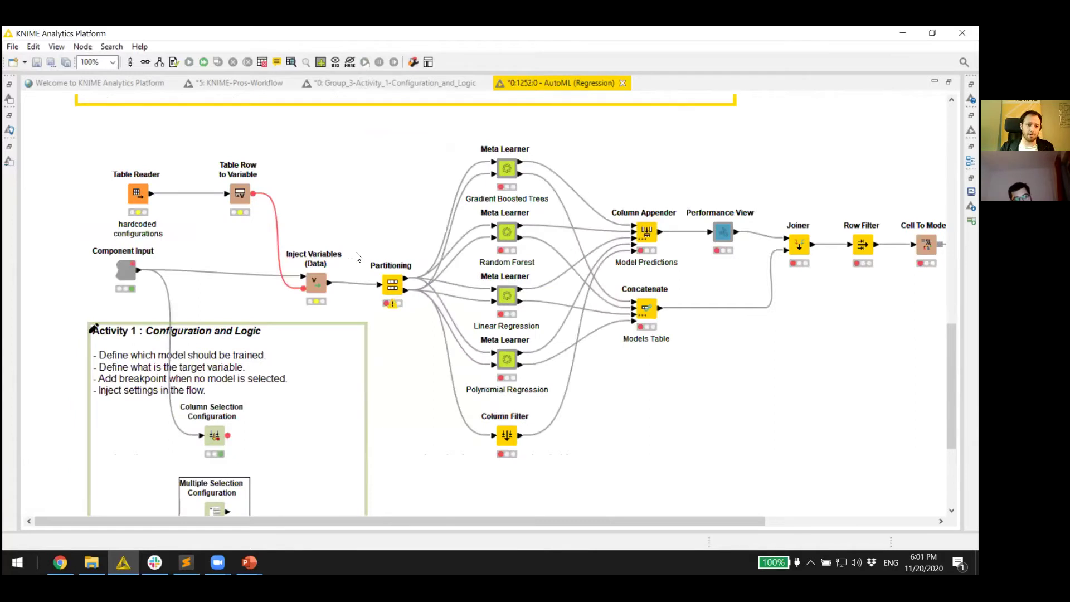
{"action": "left_click", "coordinate": [14, 161]}
{"action": "type", "text": "s"}
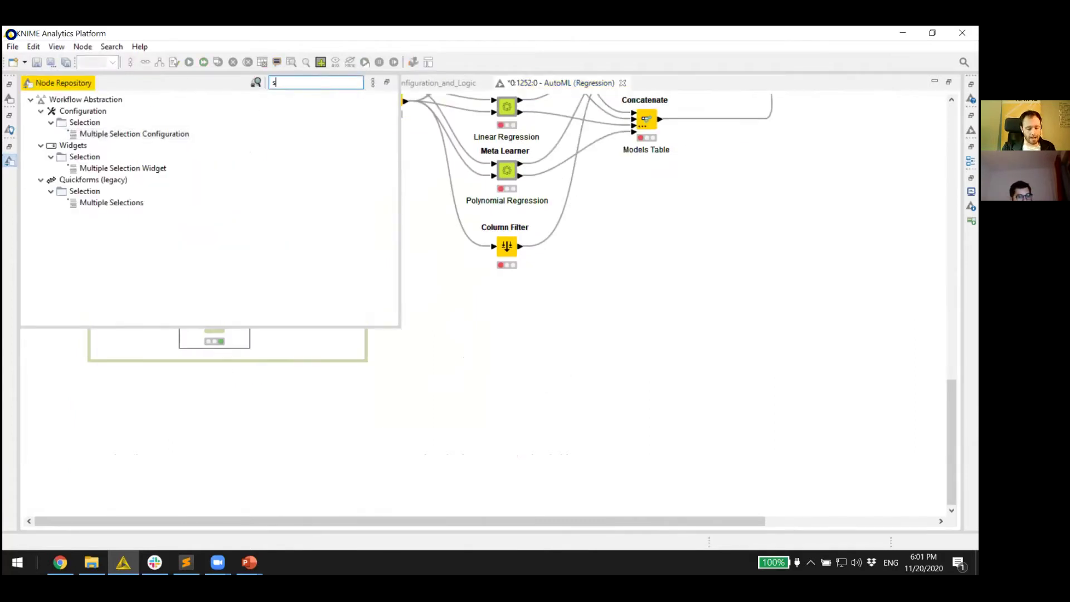
{"action": "type", "text": "tring manip"}
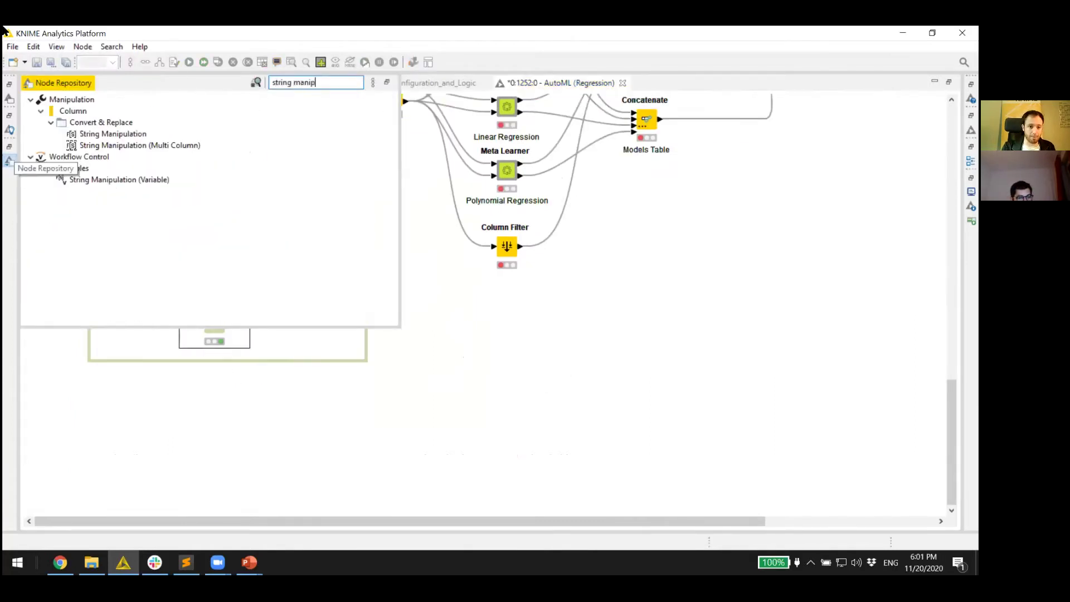
{"action": "left_click_drag", "start_coordinate": [86, 180], "coordinate": [517, 345]}
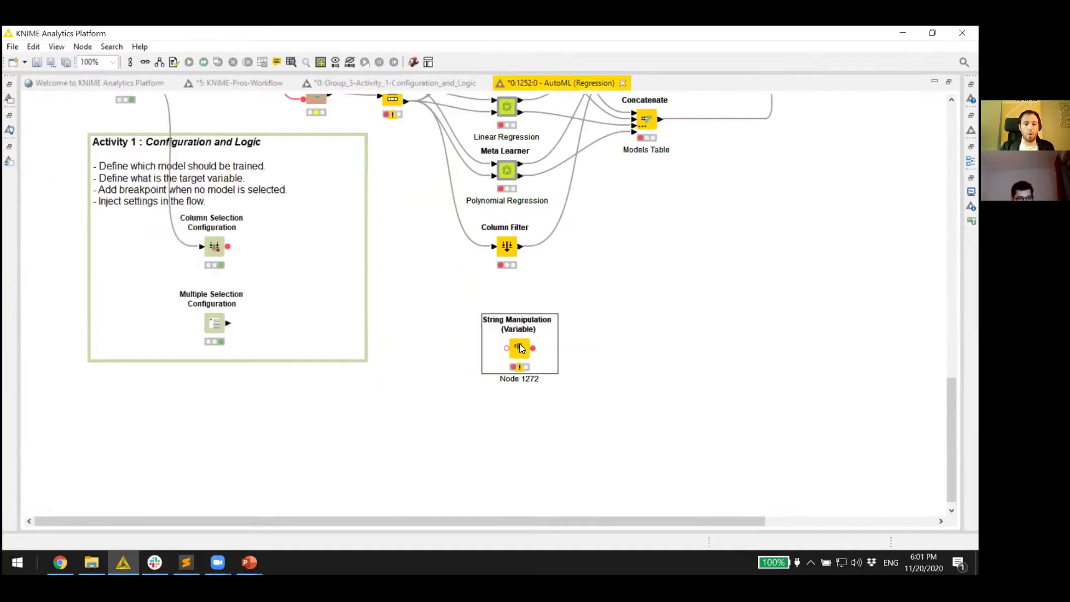
{"action": "left_click_drag", "start_coordinate": [318, 267], "coordinate": [306, 247]}
{"action": "left_click_drag", "start_coordinate": [228, 247], "coordinate": [304, 254]}
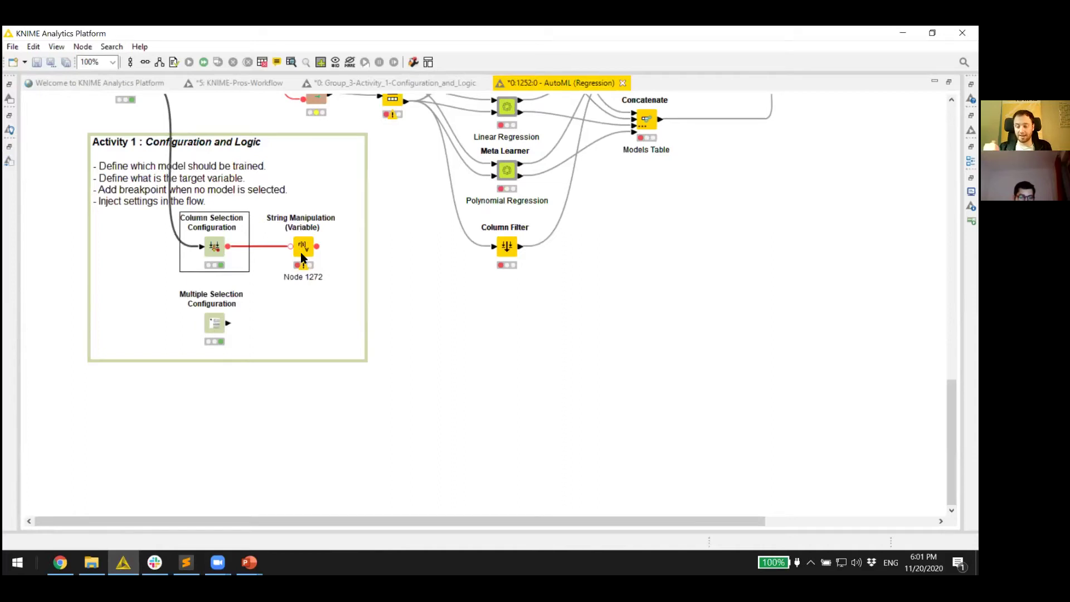
Step: Check the instructions for the String Manipulation (Variable) settings and set its appended variable to prediction_target
{"action": "double_click", "coordinate": [300, 252]}
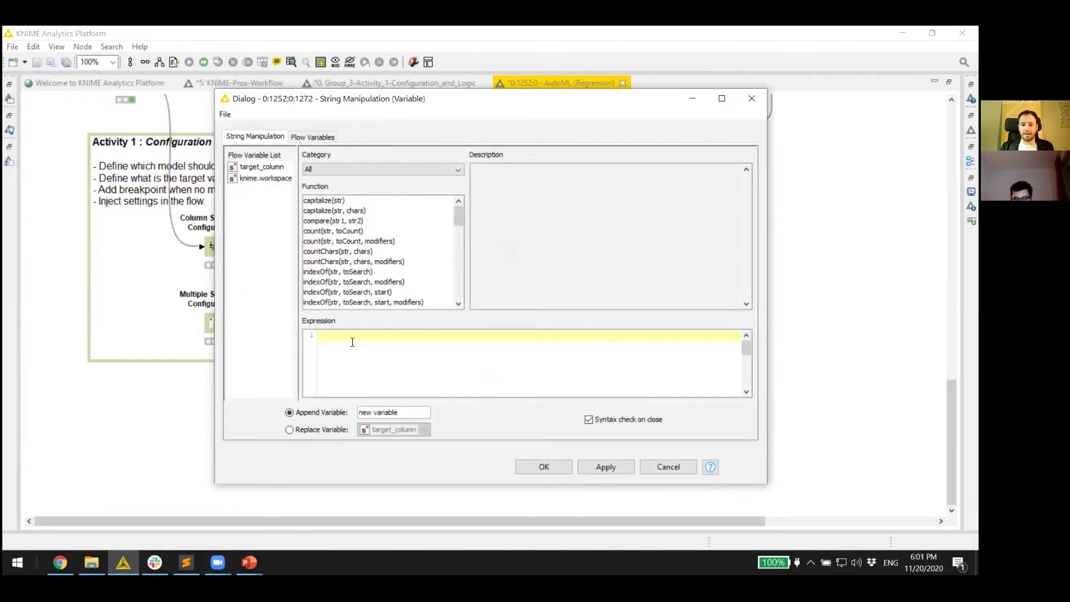
{"action": "left_click", "coordinate": [752, 100]}
{"action": "scroll", "coordinate": [257, 246], "scroll_direction": "up", "scroll_amount": 8}
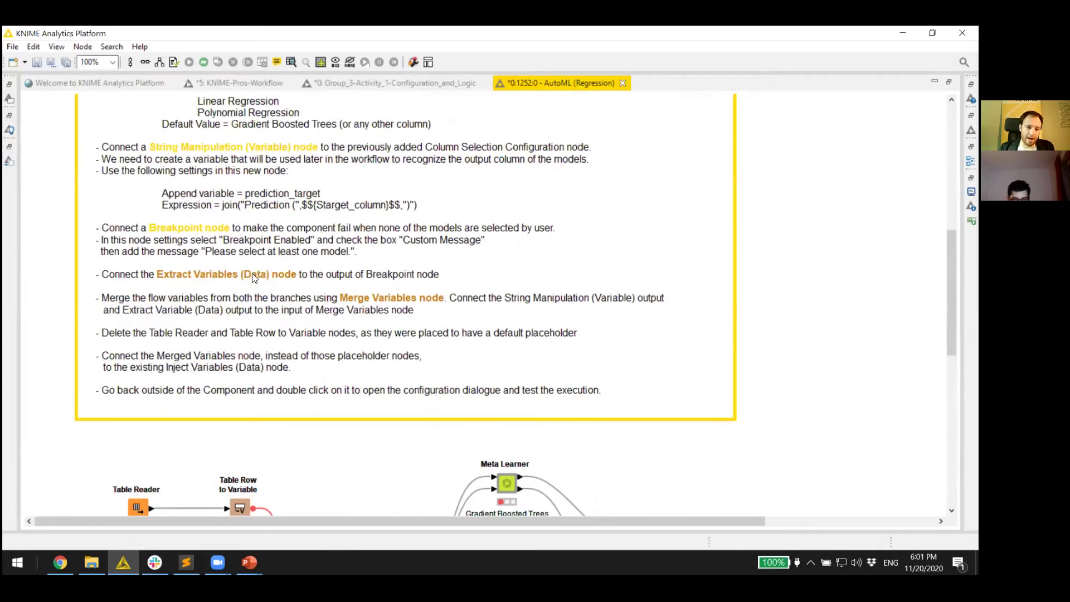
{"action": "scroll", "coordinate": [253, 277], "scroll_direction": "up", "scroll_amount": 3}
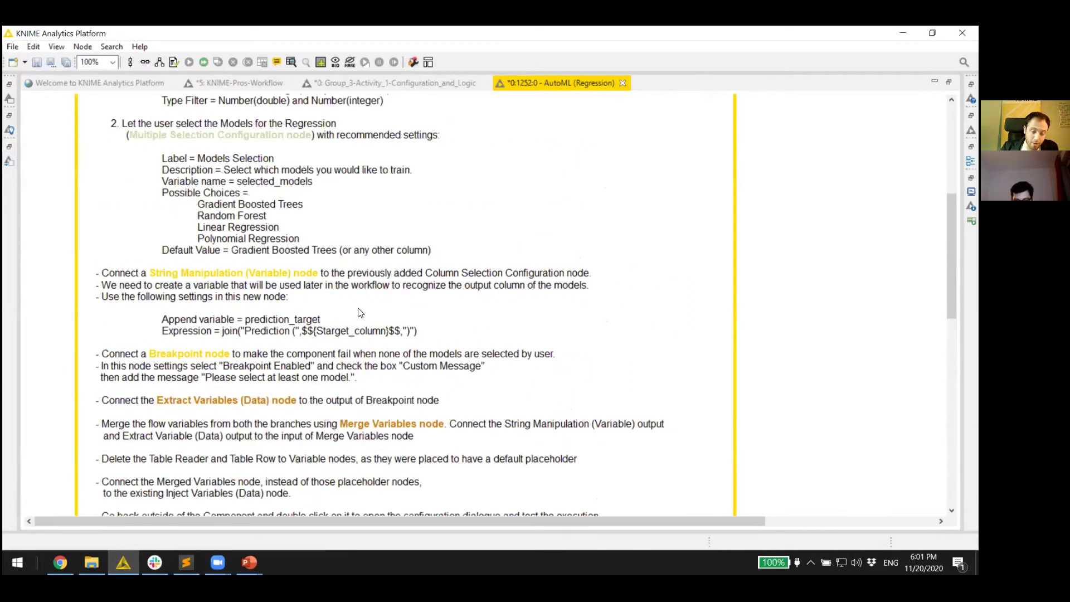
{"action": "scroll", "coordinate": [282, 320], "scroll_direction": "down", "scroll_amount": 10}
{"action": "double_click", "coordinate": [304, 374]}
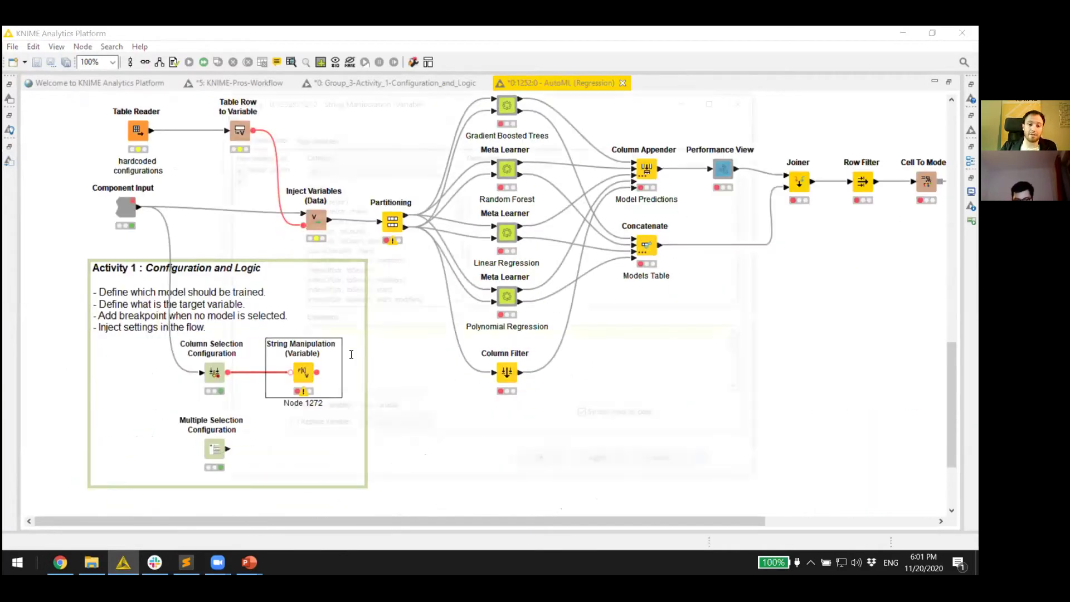
{"action": "type", "text": "pr"}
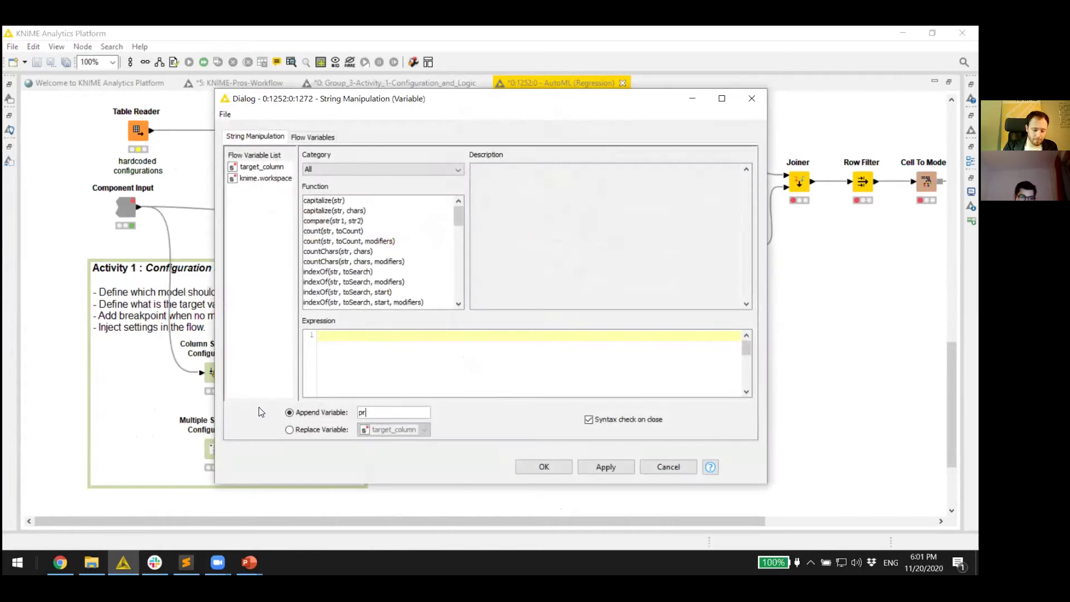
{"action": "type", "text": "ediction"}
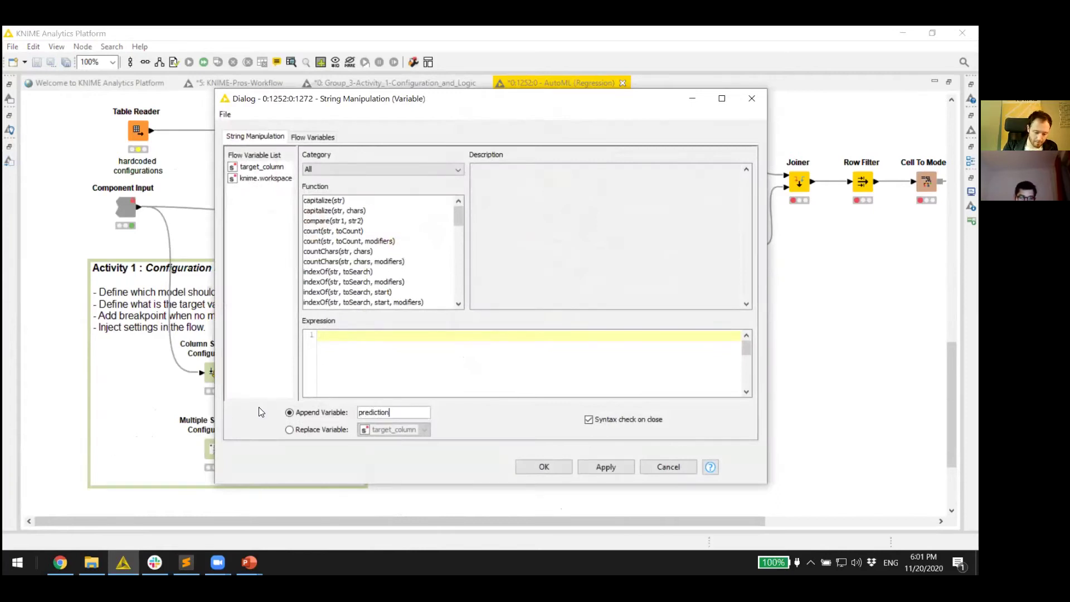
{"action": "type", "text": "_target"}
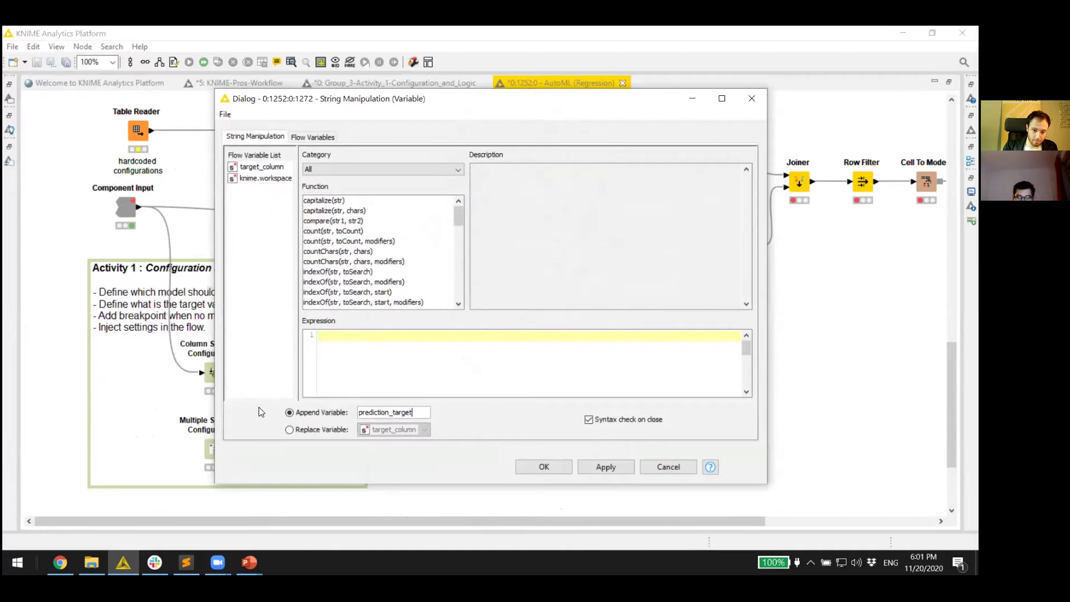
{"action": "left_click", "coordinate": [536, 471]}
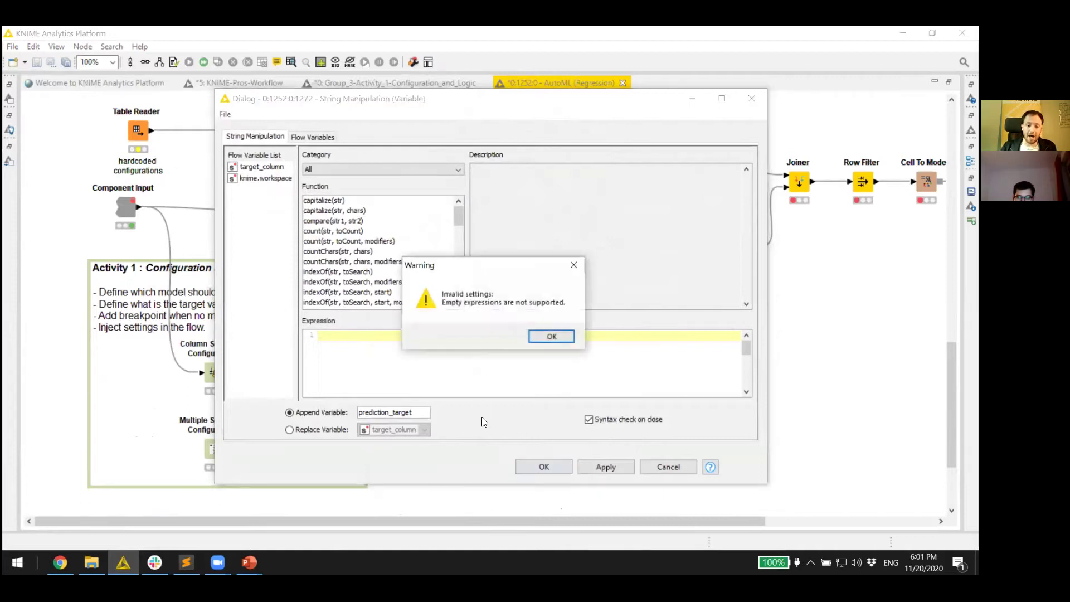
{"action": "left_click", "coordinate": [546, 334]}
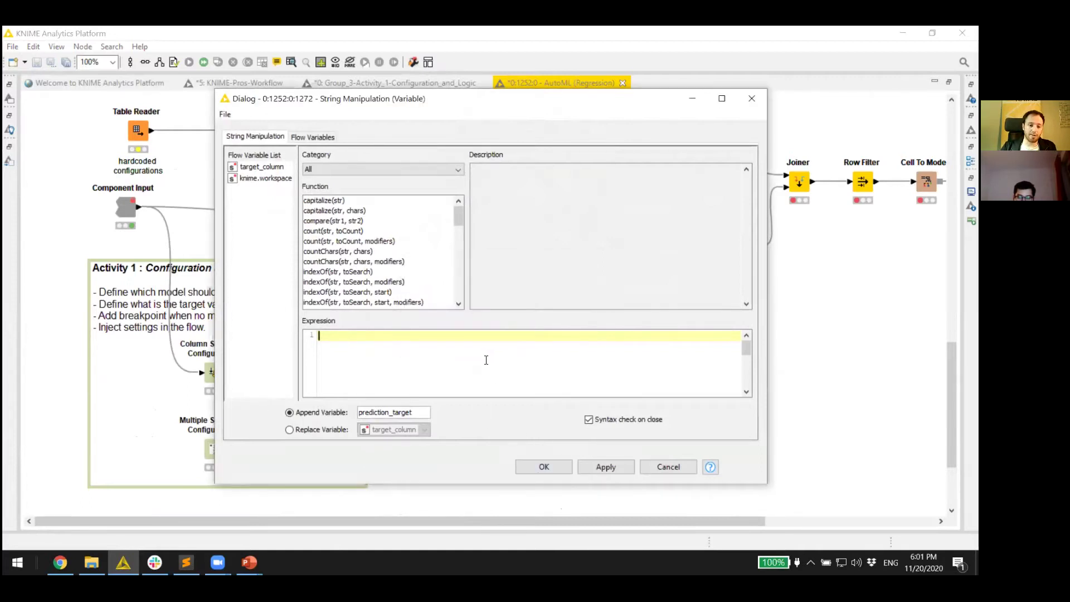
Step: Enter join() as the String Manipulation (Variable) expression and confirm the node's settings
{"action": "type", "text": "join()"}
{"action": "key", "text": "Left"}
{"action": "left_click", "coordinate": [552, 467]}
Step: Check the expression in the instructions and insert the text "Prediction (" into the String Manipulation (Variable) node's join() function
{"action": "scroll", "coordinate": [273, 226], "scroll_direction": "up", "scroll_amount": 5}
{"action": "scroll", "coordinate": [274, 226], "scroll_direction": "up", "scroll_amount": 5}
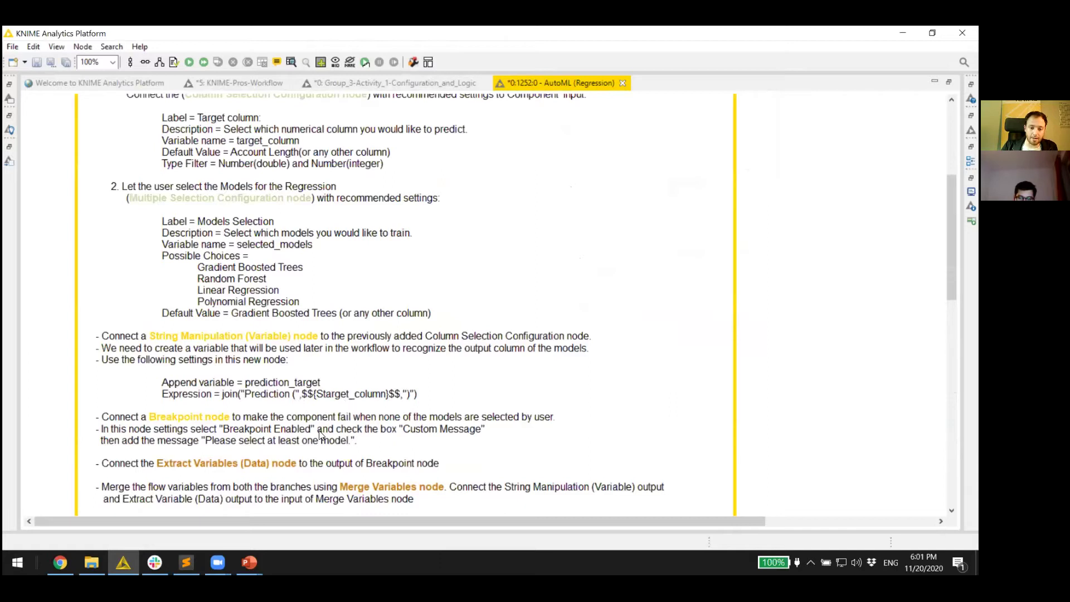
{"action": "scroll", "coordinate": [321, 434], "scroll_direction": "down", "scroll_amount": 12}
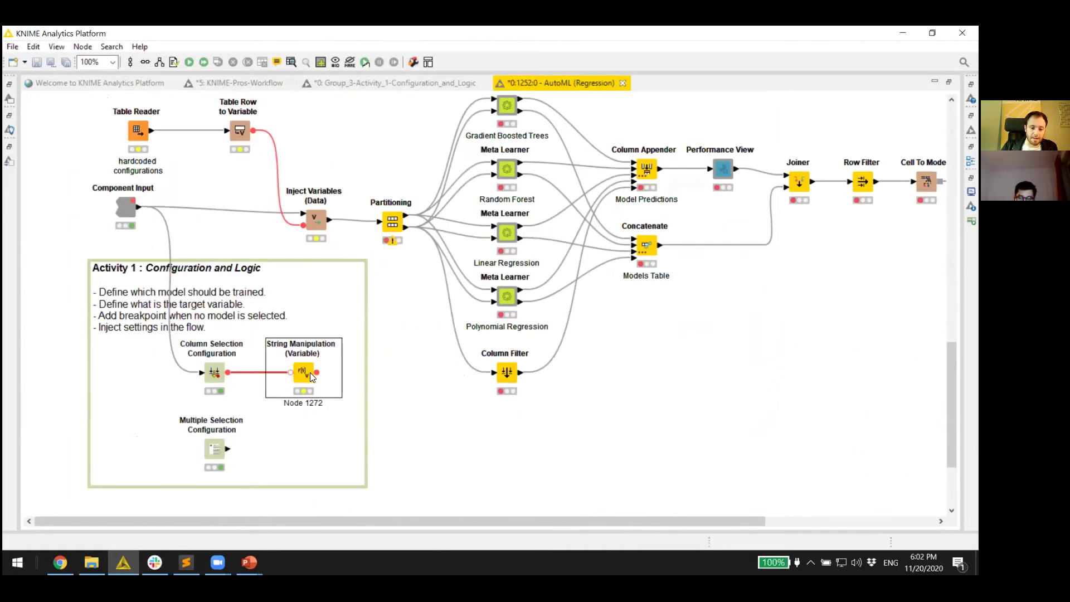
{"action": "double_click", "coordinate": [304, 372]}
{"action": "key", "text": "Left"}
{"action": "type", "text": "\""}
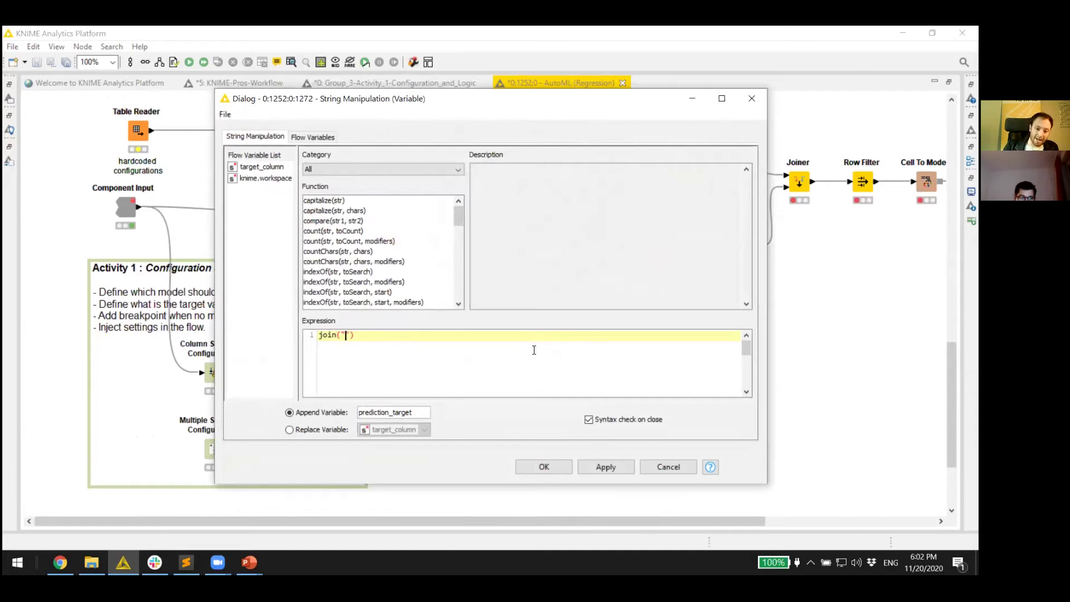
{"action": "type", "text": "Prediction "}
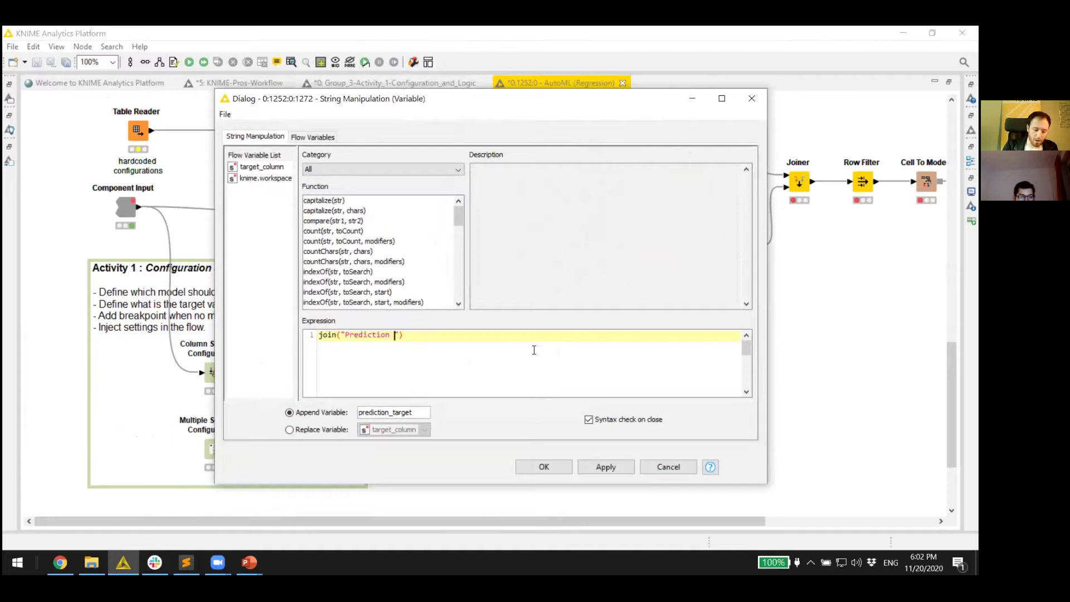
{"action": "type", "text": "("}
{"action": "key", "text": "Right"}
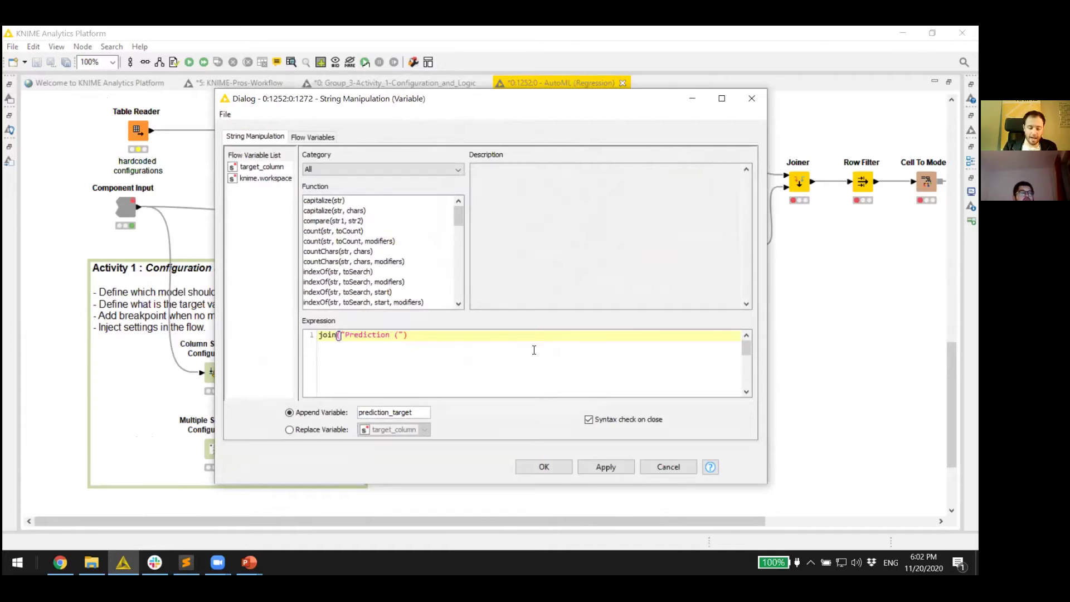
Step: Complete the join expression with the target_column variable and the closing text ")", separated by commas, and confirm the node's settings
{"action": "type", "text": ","}
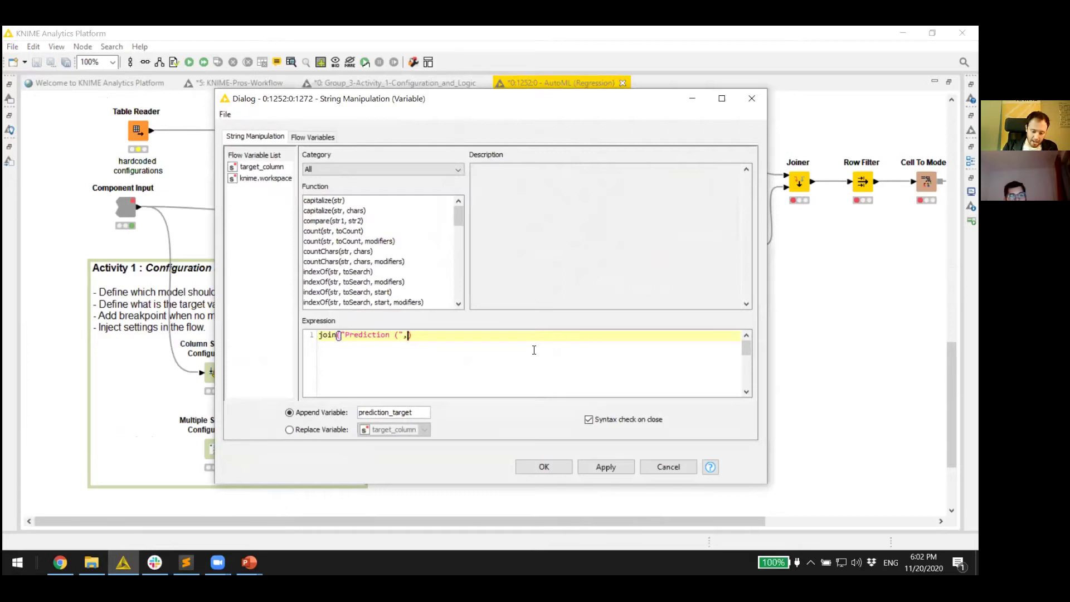
{"action": "double_click", "coordinate": [261, 167]}
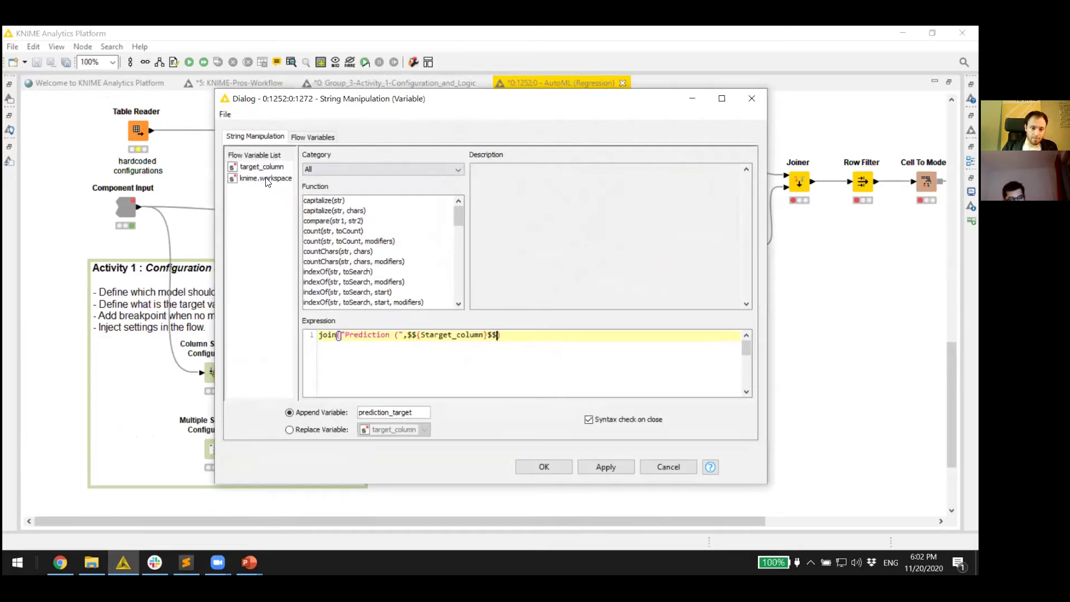
{"action": "type", "text": ",\""}
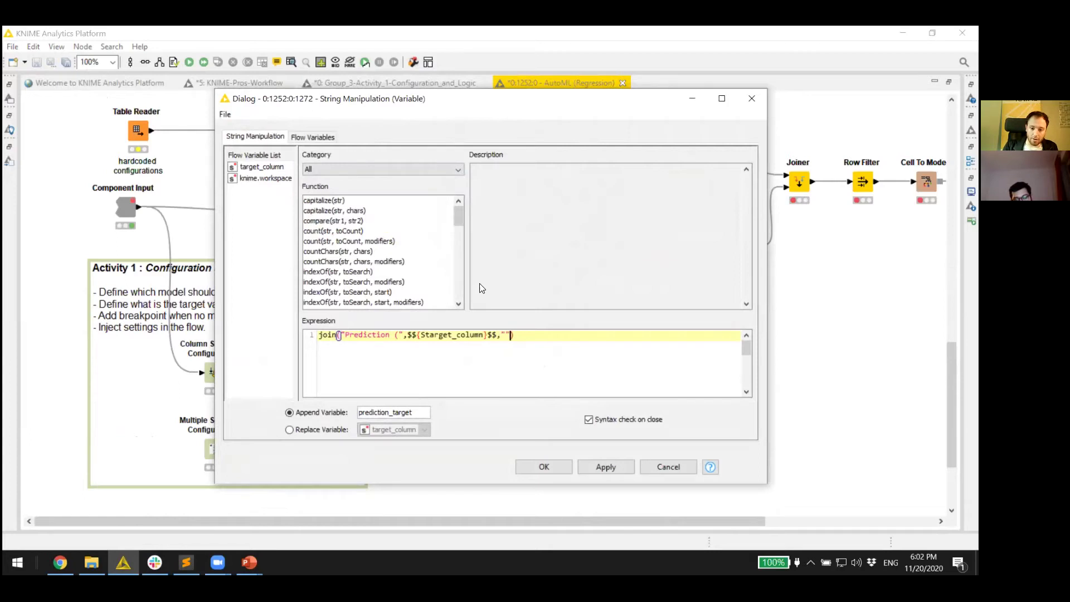
{"action": "type", "text": ")"}
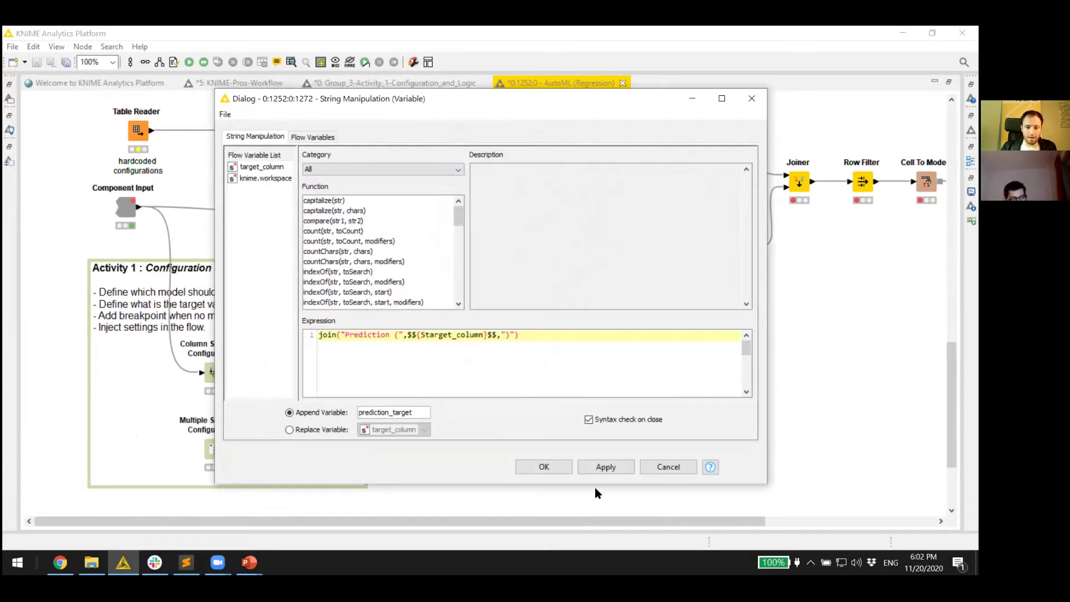
{"action": "left_click_drag", "start_coordinate": [519, 335], "coordinate": [319, 335]}
{"action": "left_click", "coordinate": [532, 468]}
Step: Execute the String Manipulation (Variable) node and inspect its prediction_target and target_column output variables
{"action": "right_click", "coordinate": [303, 383]}
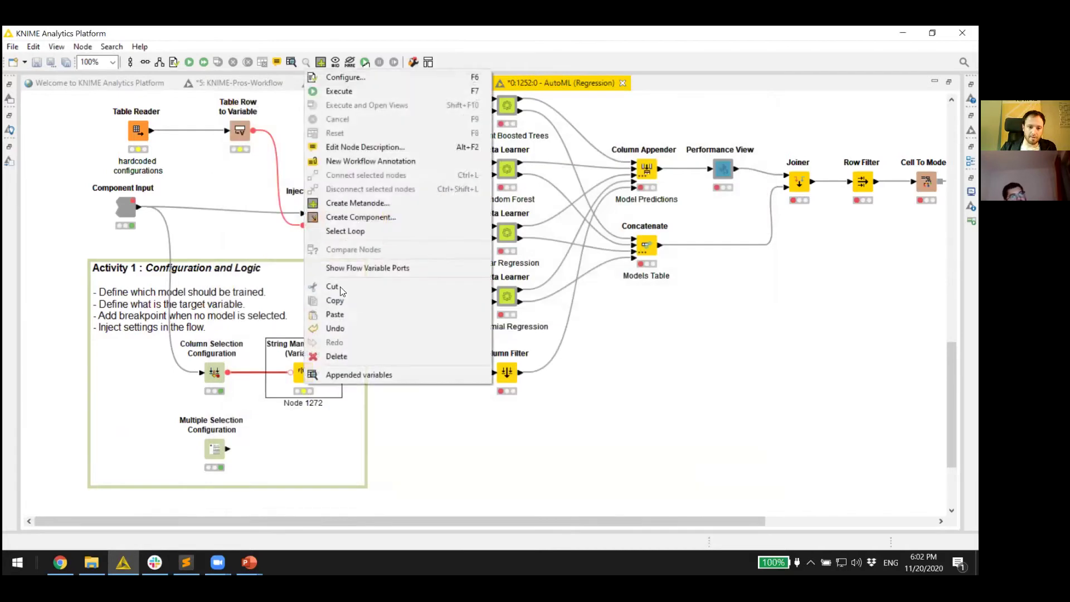
{"action": "left_click", "coordinate": [329, 91]}
{"action": "right_click", "coordinate": [304, 385]}
{"action": "left_click", "coordinate": [363, 375]}
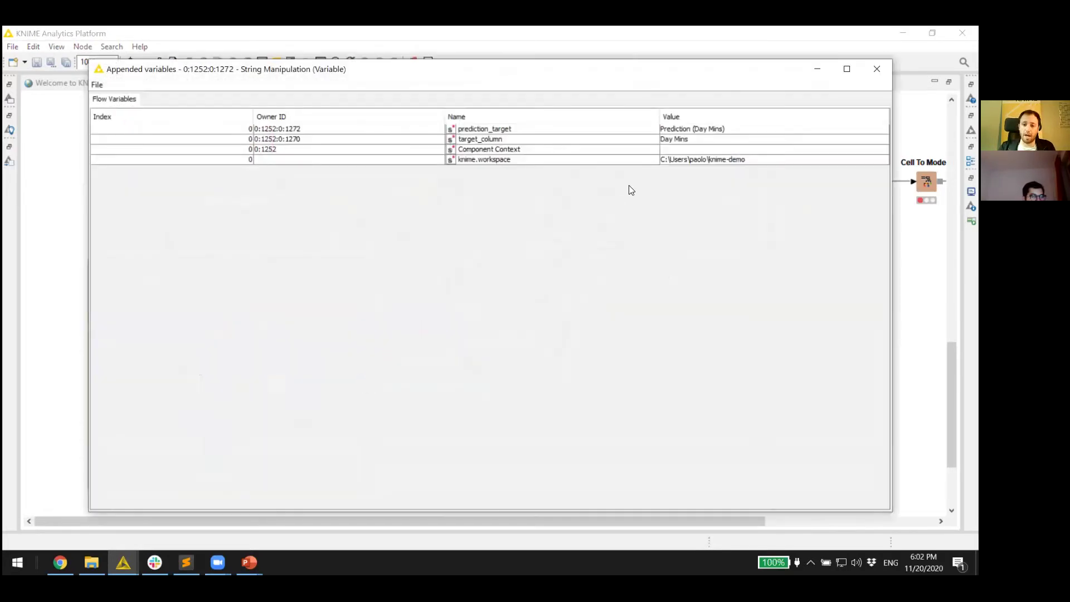
{"action": "left_click", "coordinate": [632, 139]}
{"action": "left_click", "coordinate": [629, 129]}
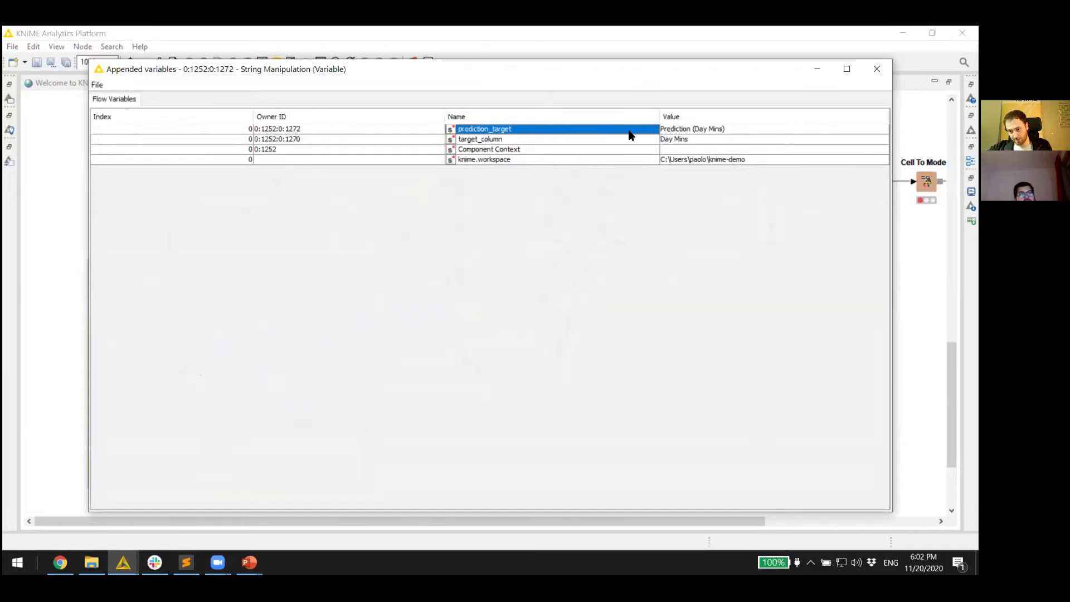
{"action": "left_click", "coordinate": [876, 68]}
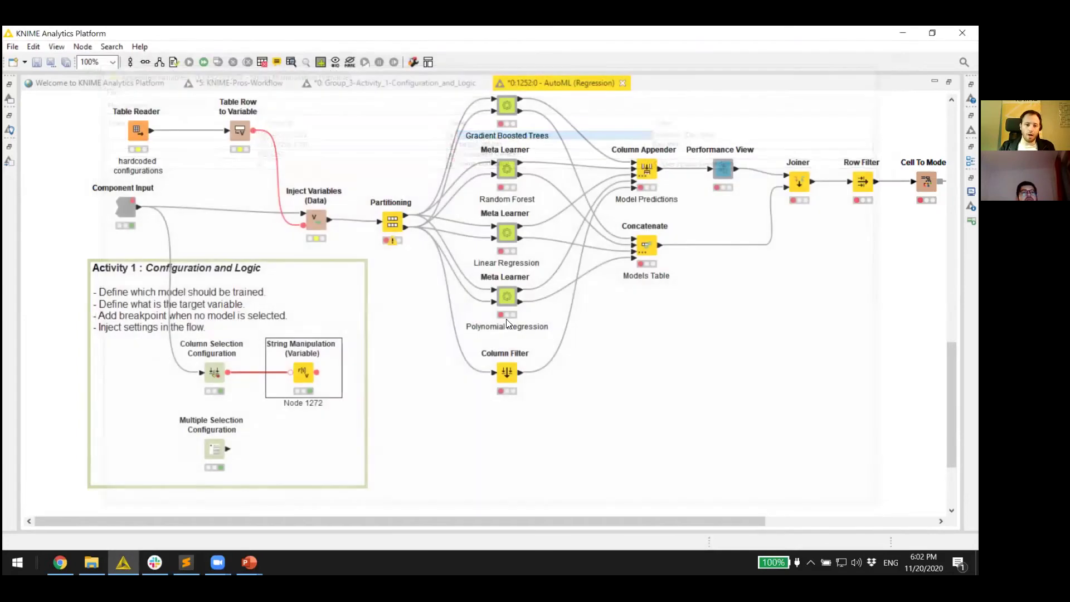
Step: Read the instructions for the Breakpoint node and paste the clipboard's Meta Learner into the workflow
{"action": "scroll", "coordinate": [409, 389], "scroll_direction": "up", "scroll_amount": 5}
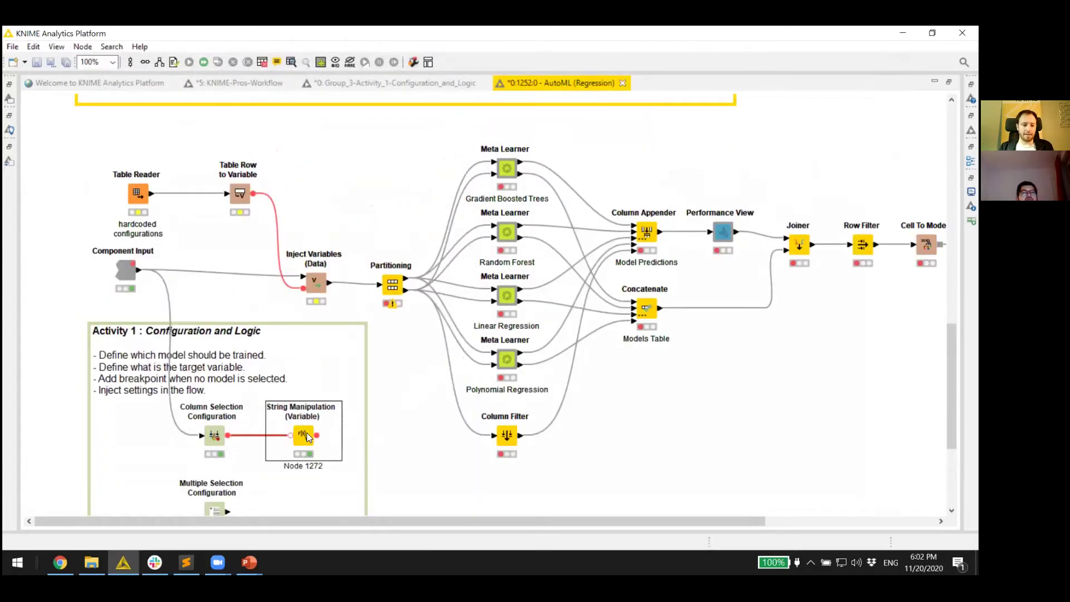
{"action": "scroll", "coordinate": [360, 385], "scroll_direction": "up", "scroll_amount": 4}
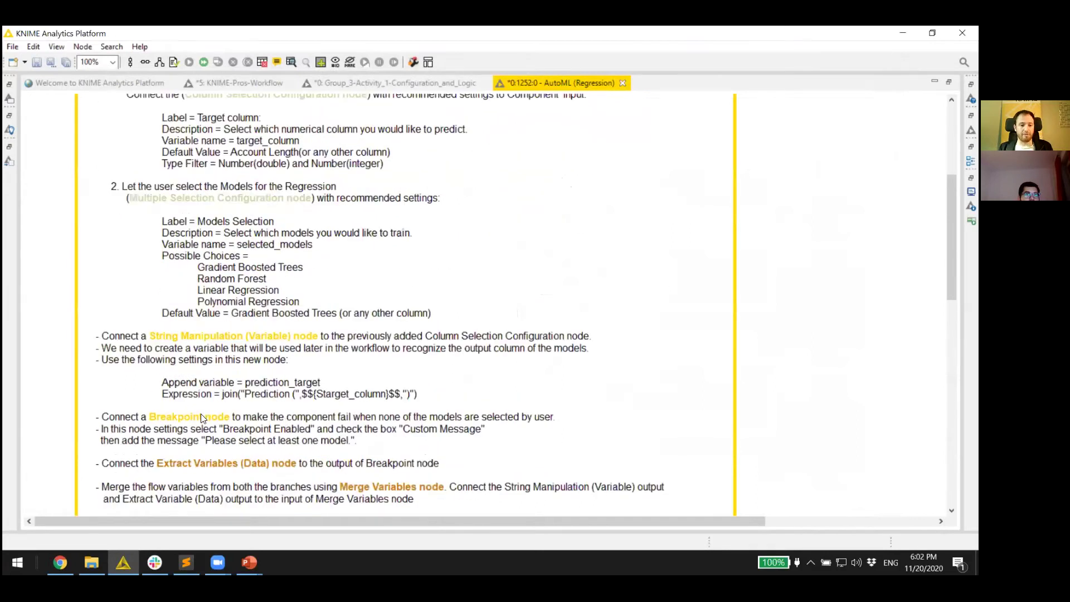
{"action": "scroll", "coordinate": [218, 436], "scroll_direction": "down", "scroll_amount": 5}
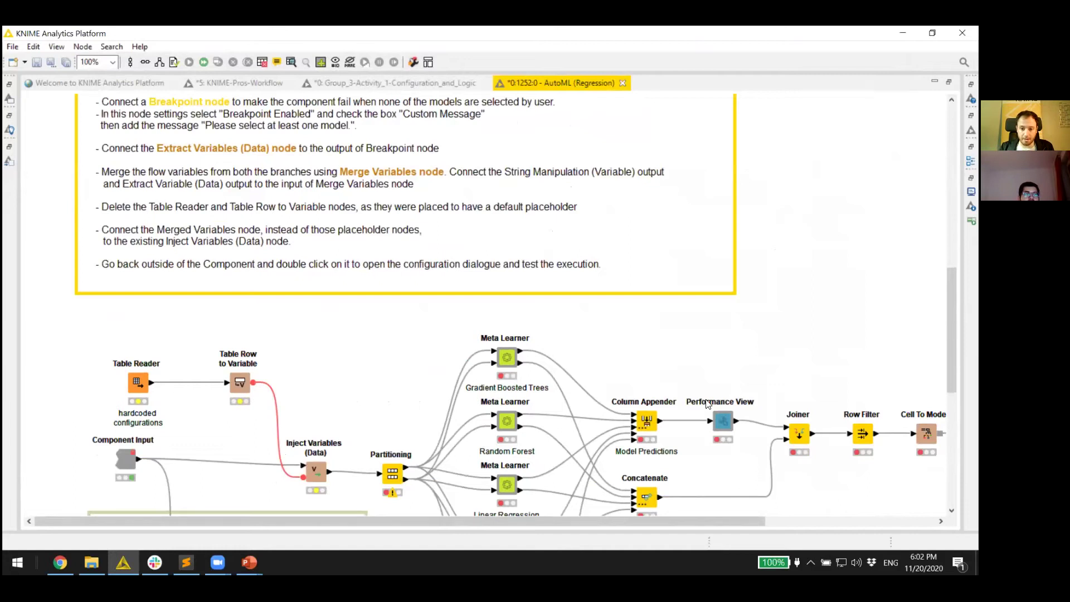
{"action": "key", "text": "ctrl+v"}
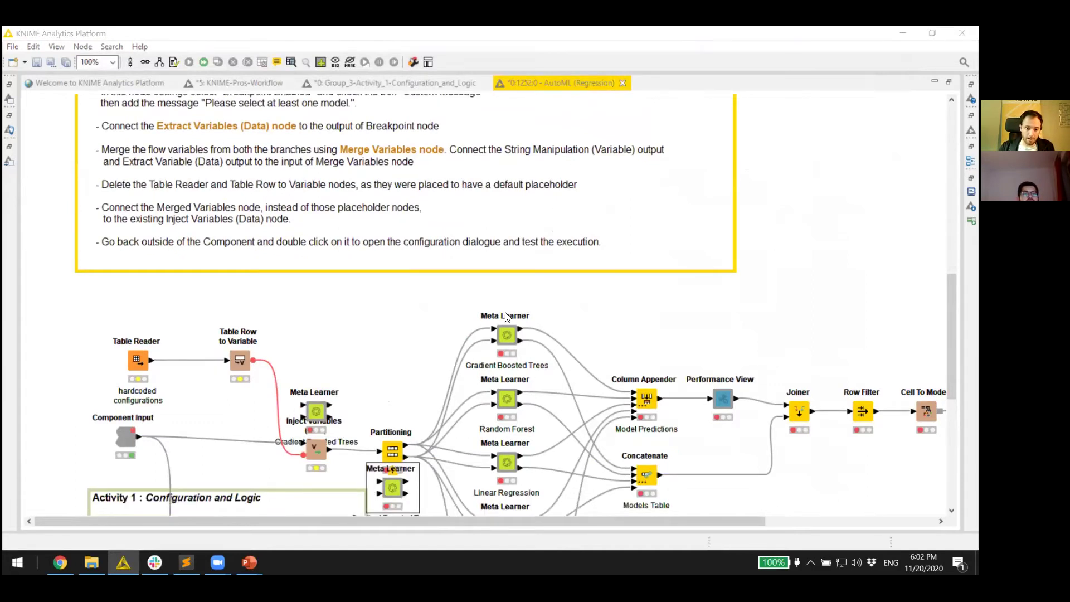
Step: Review the join expression in the String Manipulation (Variable) settings and close them without changes
{"action": "scroll", "coordinate": [476, 318], "scroll_direction": "down", "scroll_amount": 5}
{"action": "double_click", "coordinate": [303, 246]}
{"action": "left_click", "coordinate": [423, 335]}
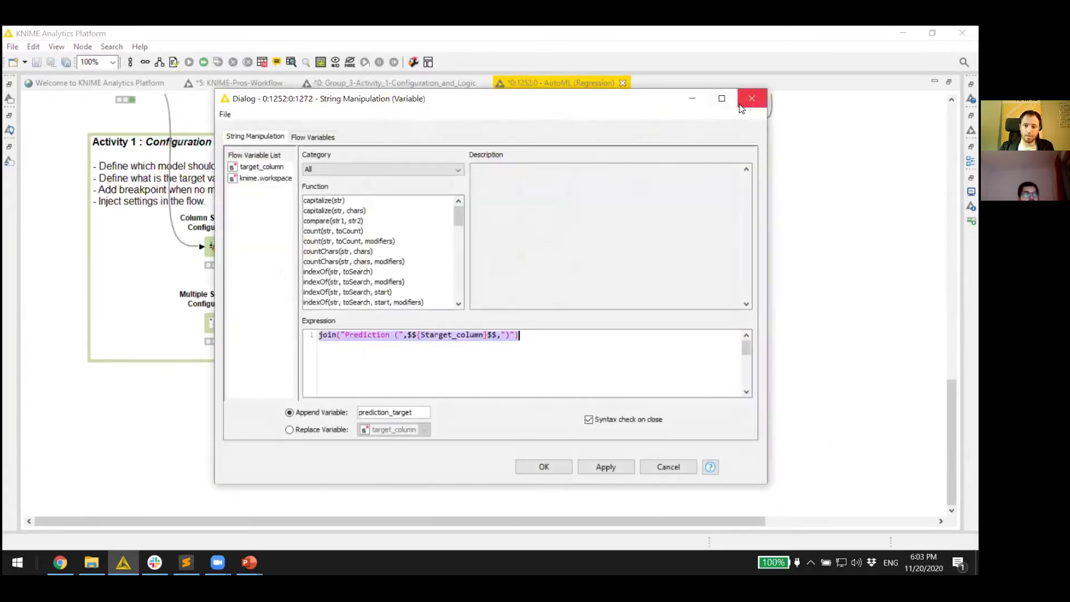
{"action": "left_click", "coordinate": [752, 99]}
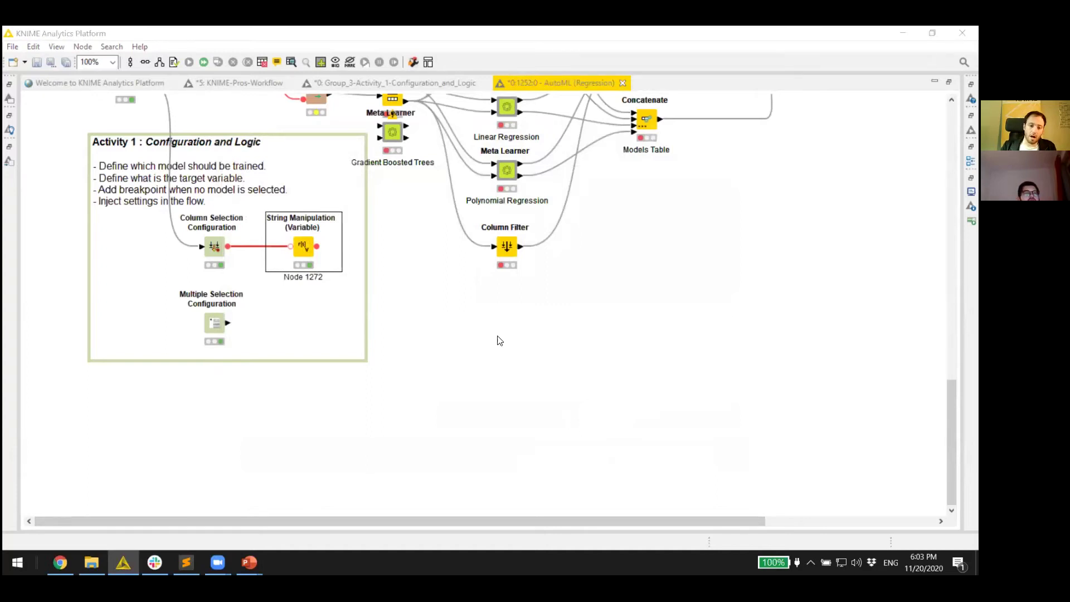
Step: Check the instructions, add a Breakpoint node inside the Activity 1 box and connect the Multiple Selection Configuration's output to it
{"action": "scroll", "coordinate": [518, 351], "scroll_direction": "up", "scroll_amount": 1}
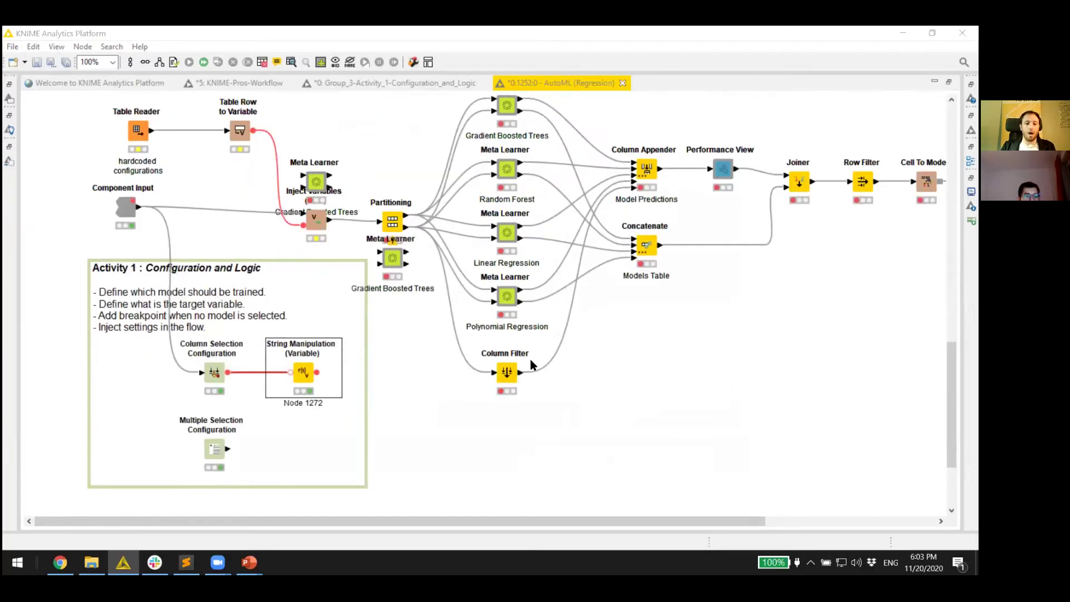
{"action": "scroll", "coordinate": [530, 359], "scroll_direction": "up", "scroll_amount": 4}
{"action": "scroll", "coordinate": [515, 373], "scroll_direction": "up", "scroll_amount": 7}
{"action": "scroll", "coordinate": [473, 401], "scroll_direction": "down", "scroll_amount": 8}
{"action": "scroll", "coordinate": [473, 400], "scroll_direction": "up", "scroll_amount": 5}
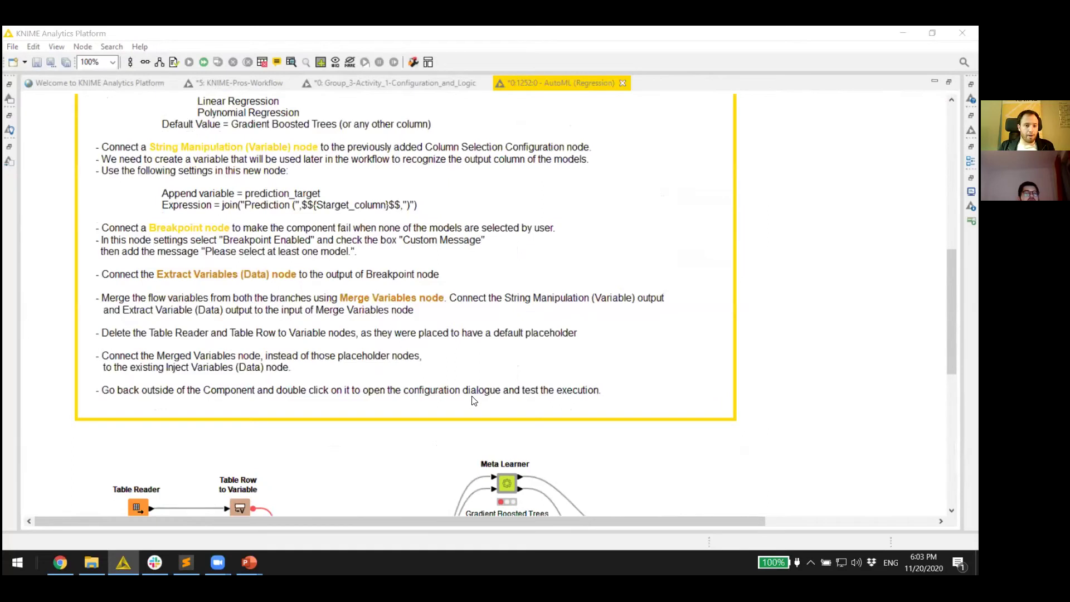
{"action": "scroll", "coordinate": [472, 401], "scroll_direction": "down", "scroll_amount": 8}
{"action": "left_click", "coordinate": [9, 161]}
{"action": "type", "text": "break"}
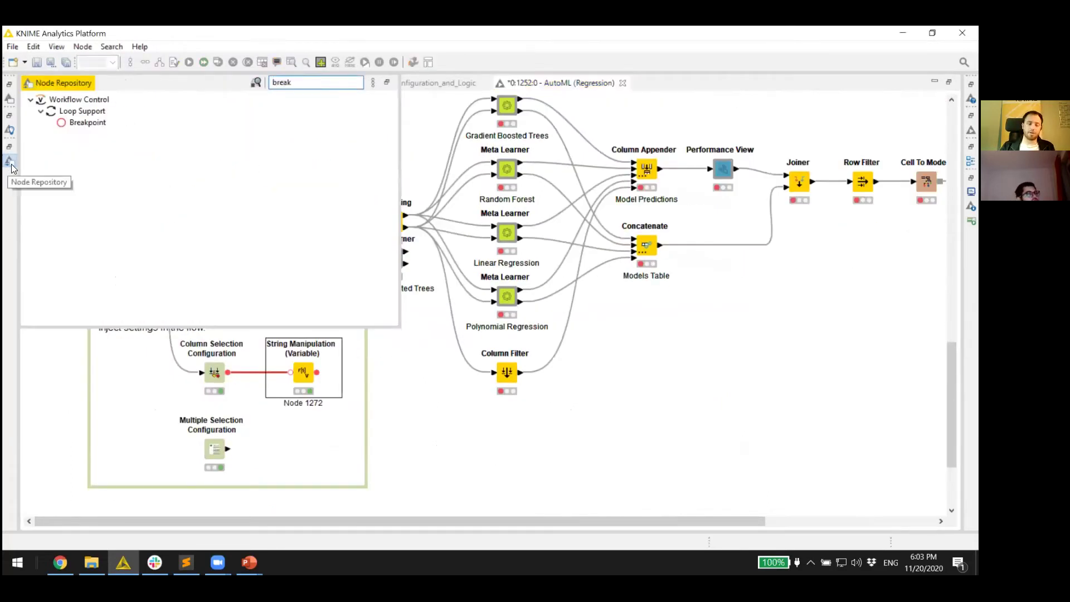
{"action": "left_click_drag", "start_coordinate": [89, 123], "coordinate": [305, 452]}
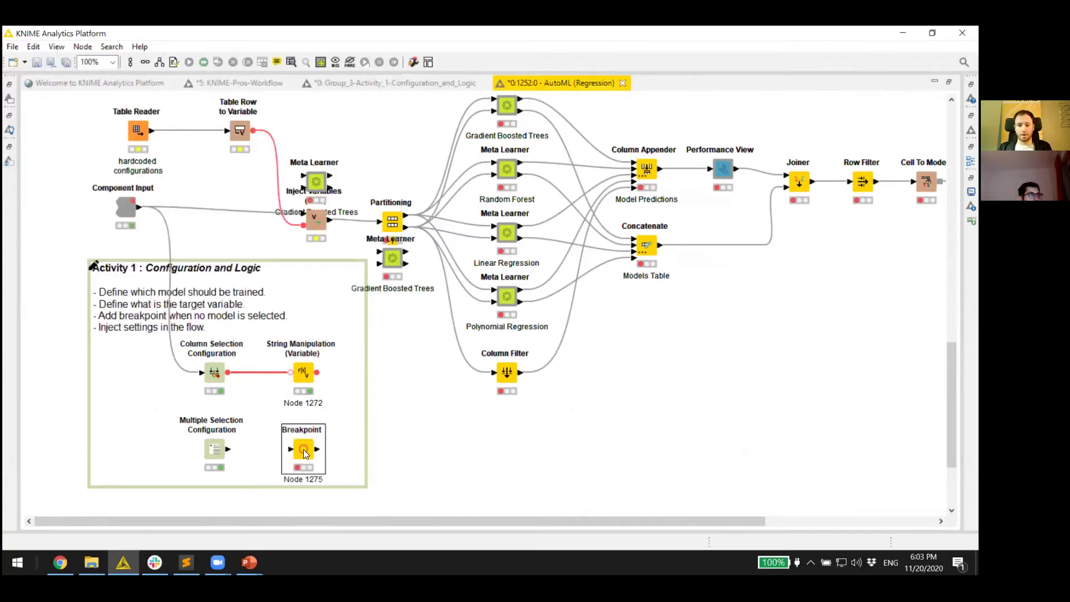
{"action": "left_click_drag", "start_coordinate": [228, 450], "coordinate": [301, 457]}
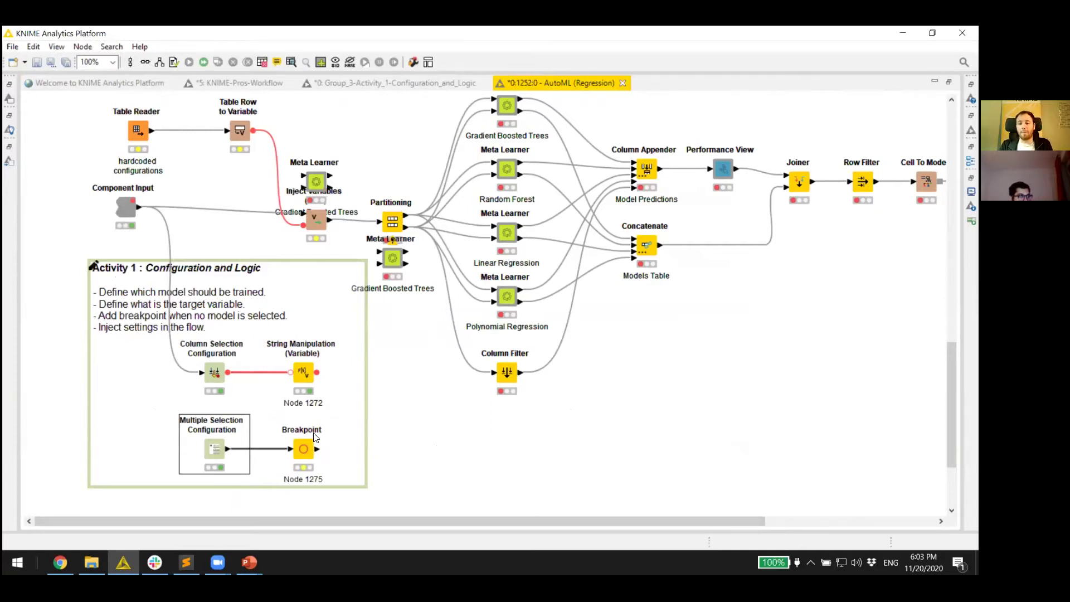
Step: Delete the stray Meta Learner node pasted just below the Partitioning node
{"action": "left_click", "coordinate": [383, 273]}
{"action": "key", "text": "Delete"}
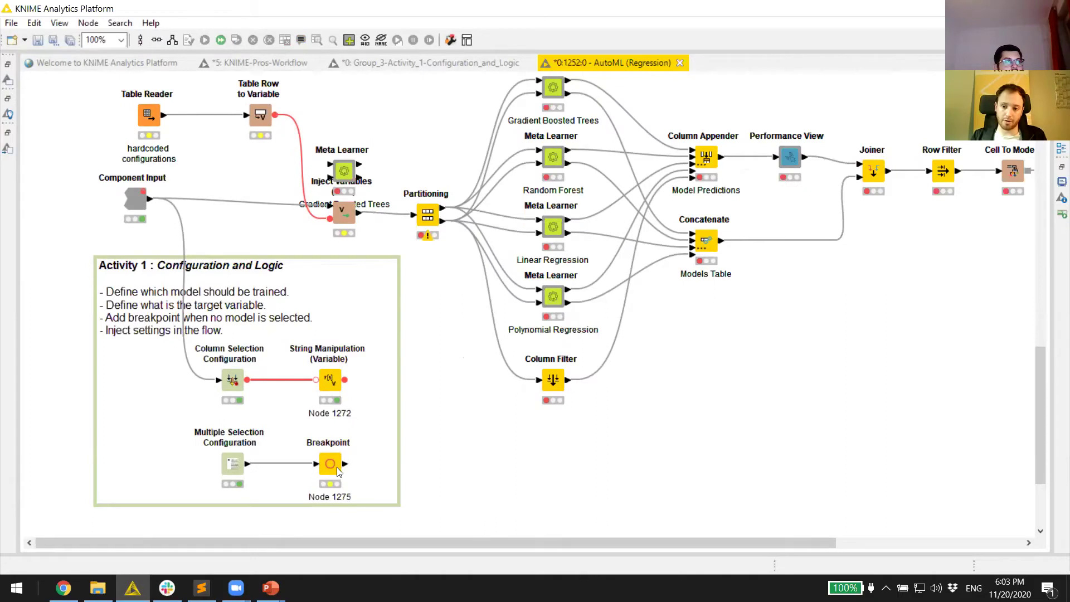
Step: Enable the Breakpoint node for empty tables with the custom message "Please select at least one model." and confirm its settings
{"action": "double_click", "coordinate": [330, 465]}
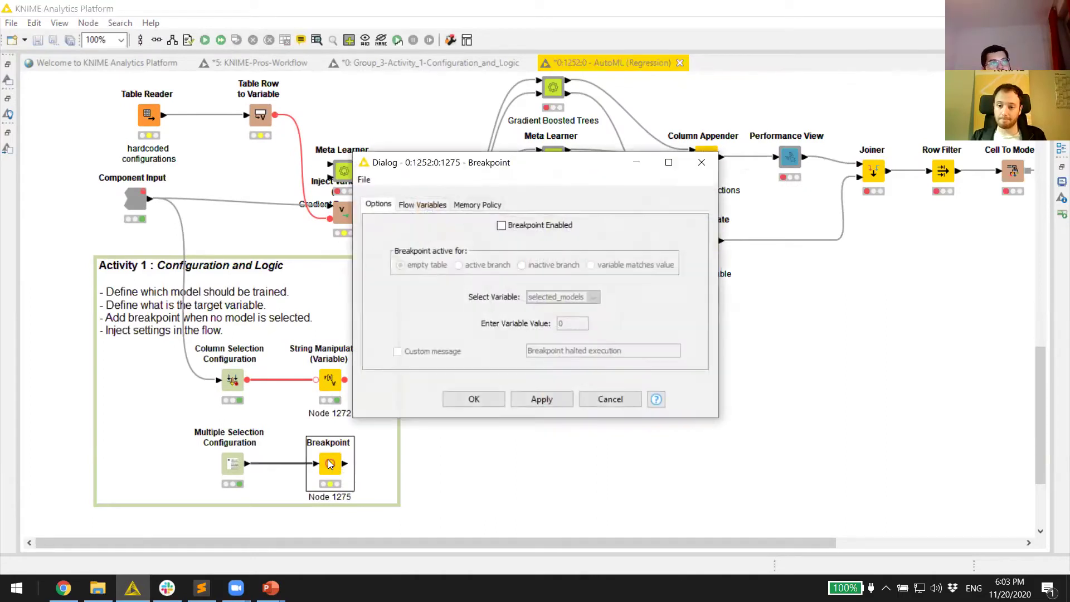
{"action": "left_click", "coordinate": [502, 225]}
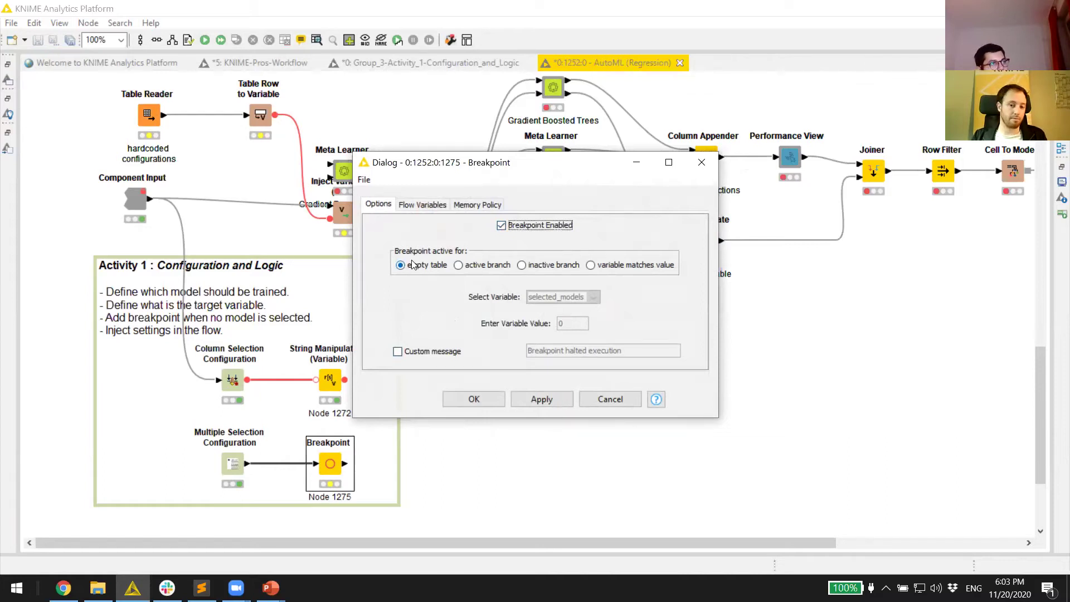
{"action": "left_click", "coordinate": [429, 350]}
{"action": "left_click_drag", "start_coordinate": [621, 351], "coordinate": [437, 348]}
{"action": "type", "text": "Plea"}
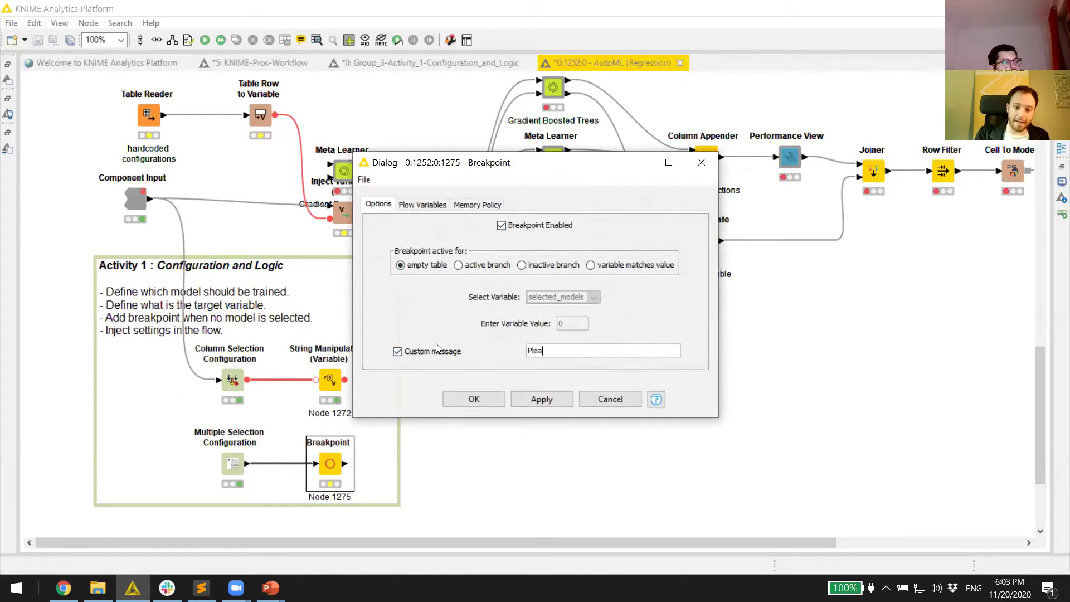
{"action": "type", "text": "se select at least one model."}
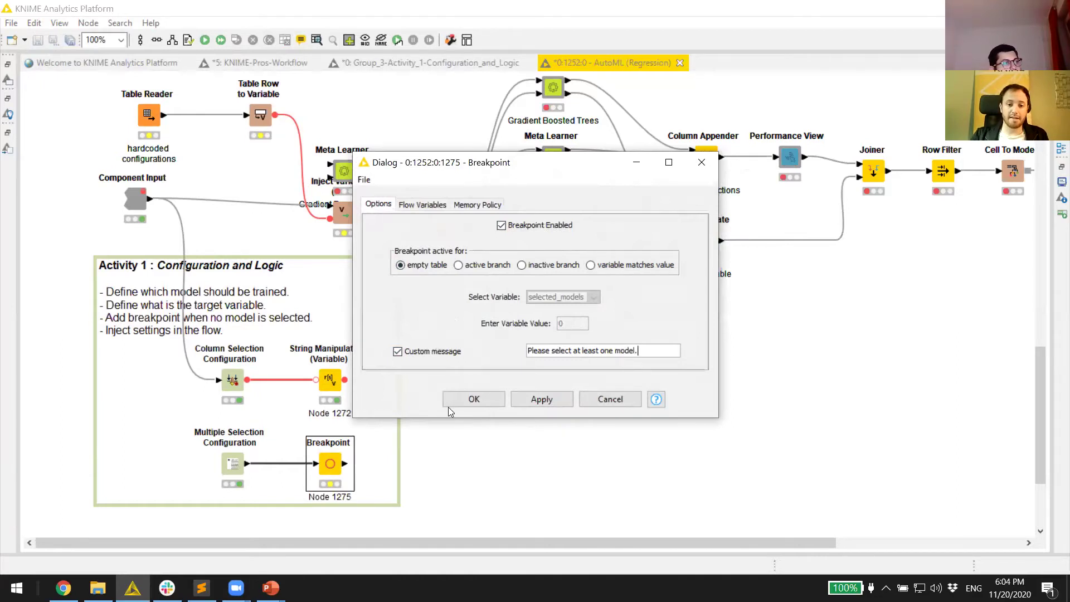
{"action": "left_click", "coordinate": [452, 401]}
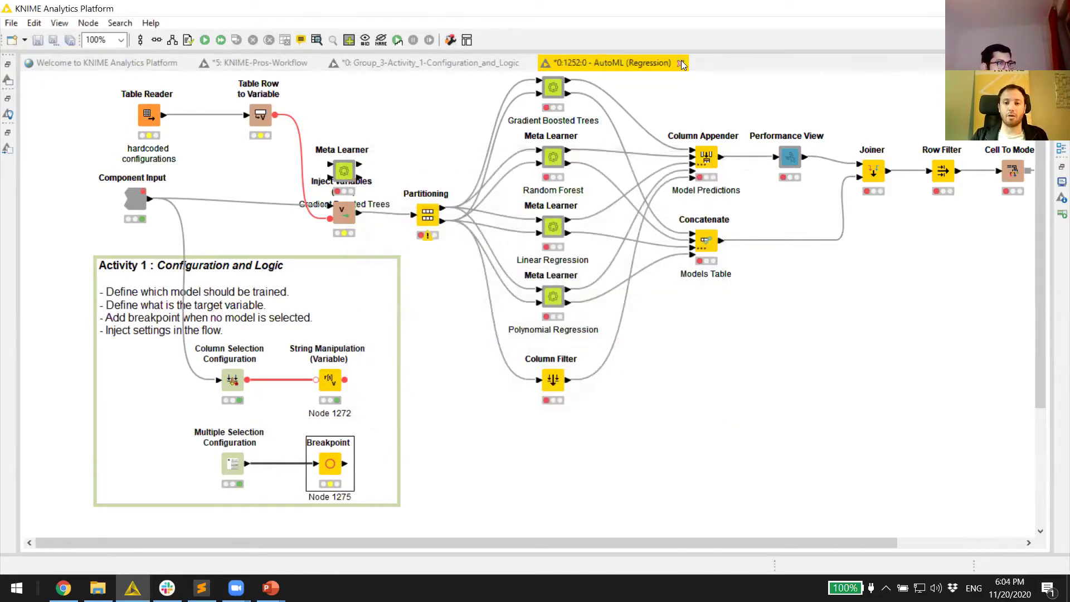
Step: Return to the main workflow and deselect all four models in the AutoML (Regression) component's configuration
{"action": "left_click", "coordinate": [681, 63]}
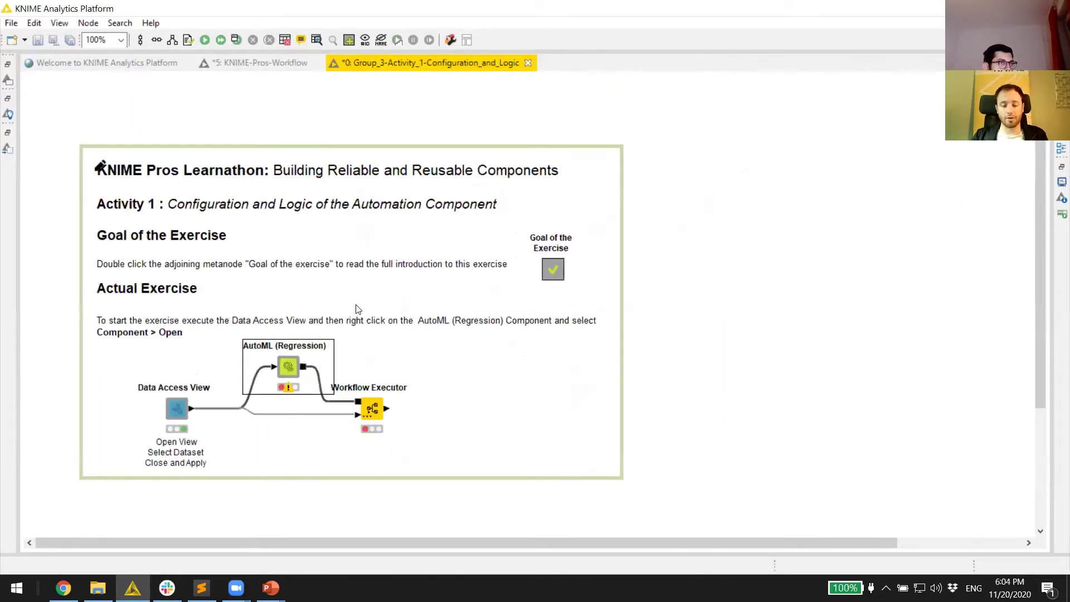
{"action": "double_click", "coordinate": [293, 367]}
{"action": "left_click", "coordinate": [423, 302]}
{"action": "left_click", "coordinate": [410, 320]}
{"action": "left_click", "coordinate": [405, 333]}
{"action": "left_click", "coordinate": [406, 351]}
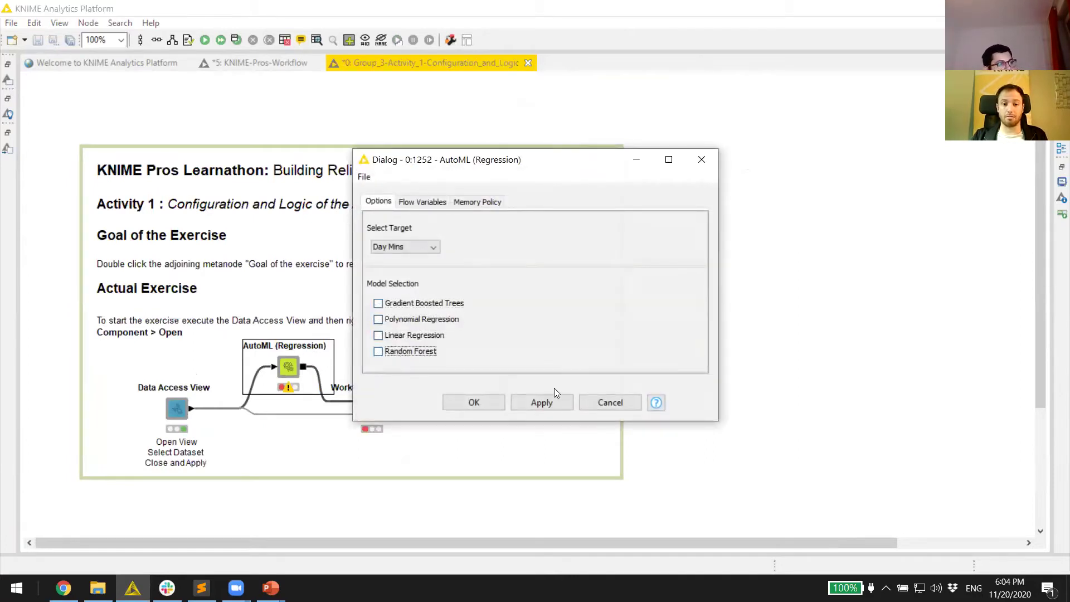
{"action": "left_click", "coordinate": [476, 405]}
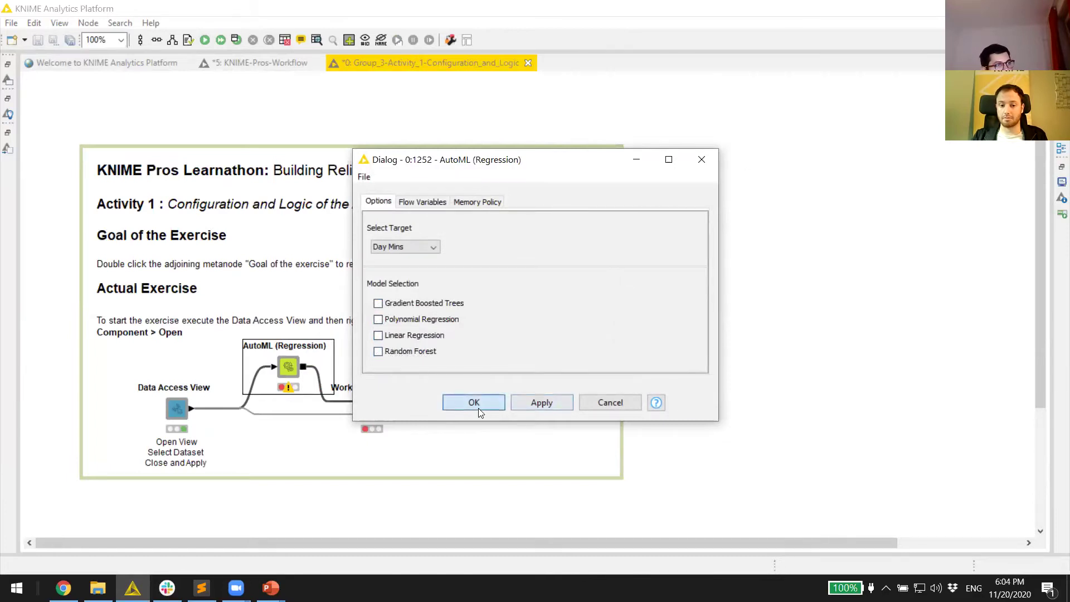
Step: Execute the AutoML (Regression) component without any selected model and inspect its status message
{"action": "right_click", "coordinate": [295, 372]}
{"action": "left_click", "coordinate": [372, 31]}
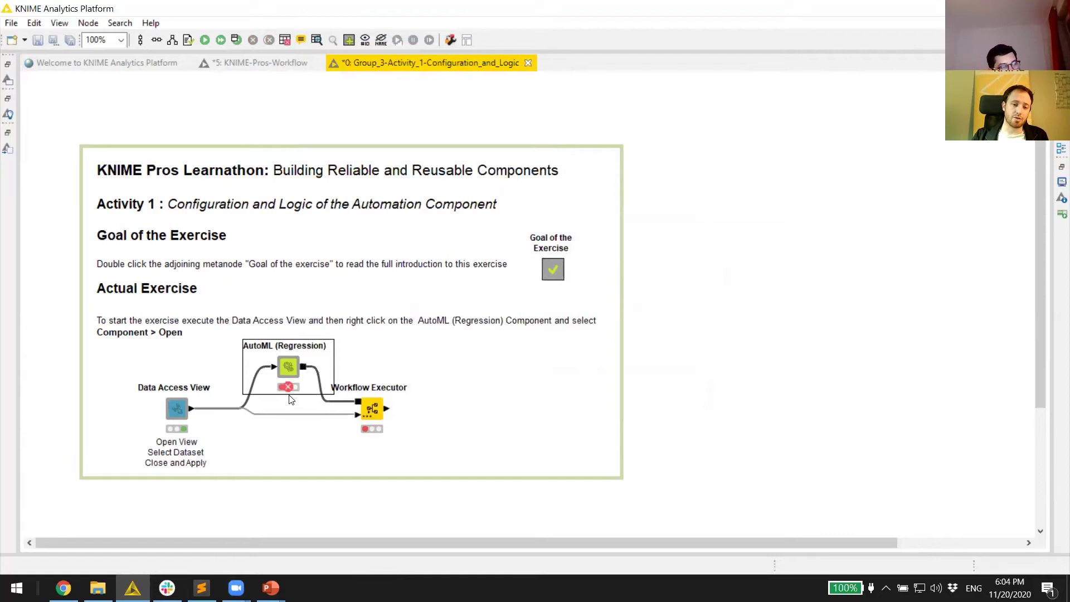
{"action": "mouse_move", "coordinate": [289, 393]}
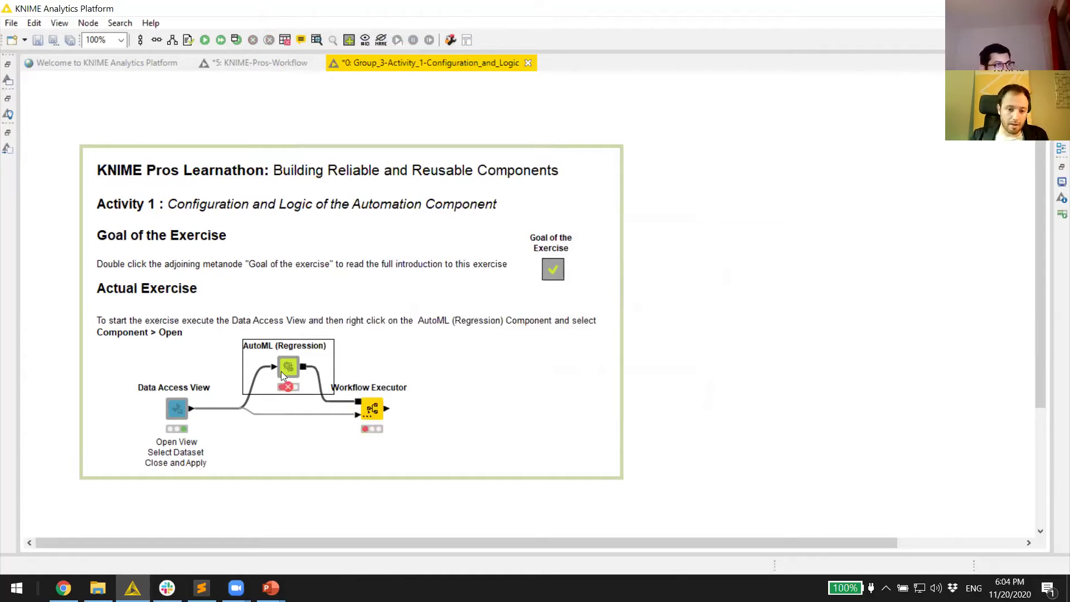
Step: Rerun the AutoML (Regression) component from the main workflow with no model selected and read its error tooltip
{"action": "double_click", "coordinate": [281, 371], "text": "ctrl"}
{"action": "scroll", "coordinate": [377, 317], "scroll_direction": "down", "scroll_amount": 3}
{"action": "scroll", "coordinate": [377, 316], "scroll_direction": "down", "scroll_amount": 10}
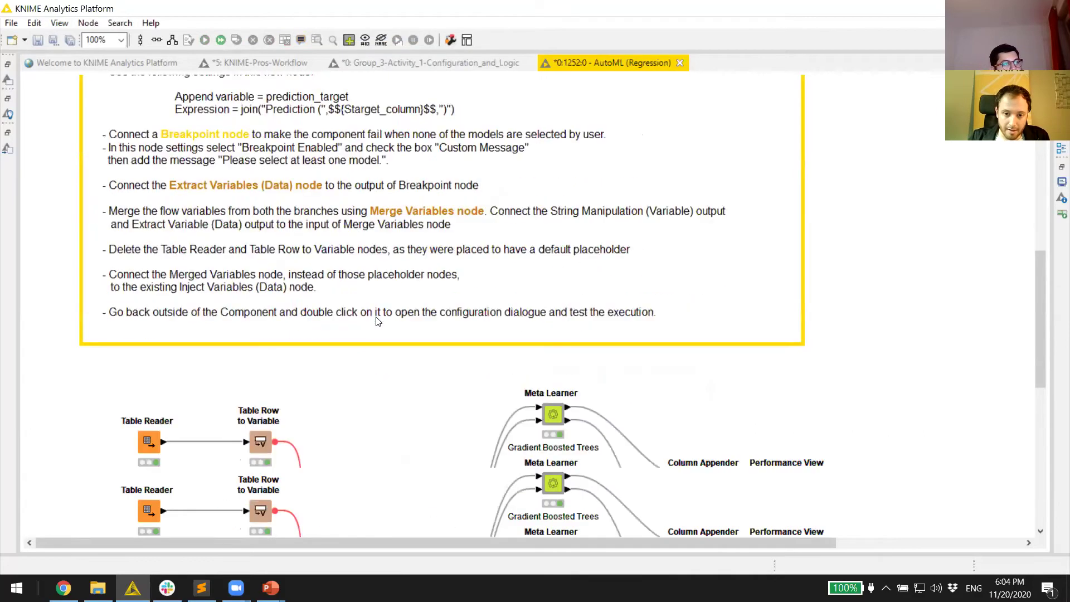
{"action": "scroll", "coordinate": [352, 296], "scroll_direction": "up", "scroll_amount": 2}
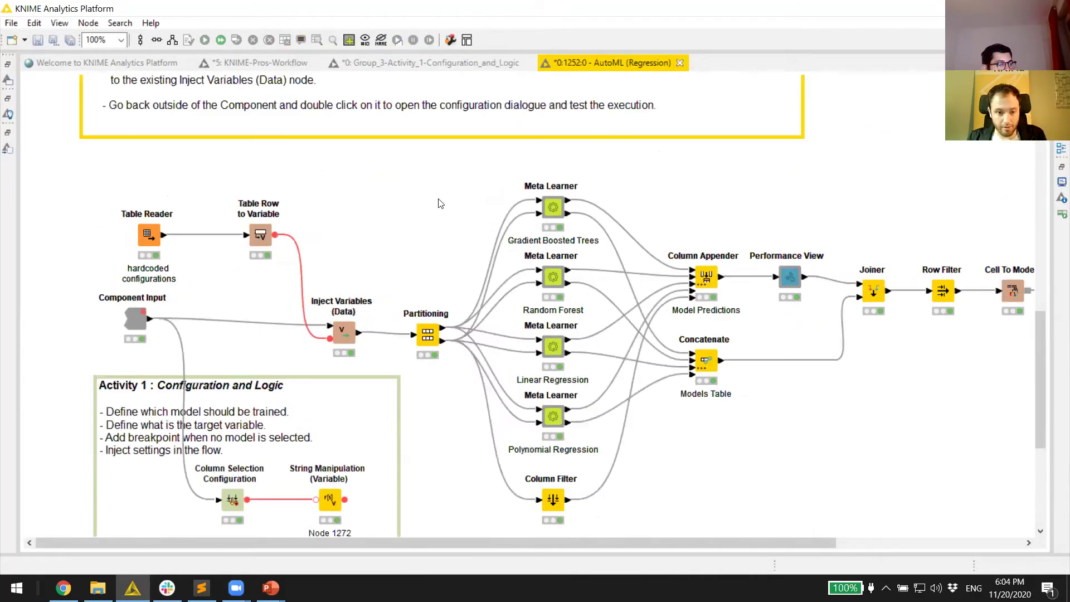
{"action": "key", "text": "ctrl+w"}
{"action": "right_click", "coordinate": [286, 363]}
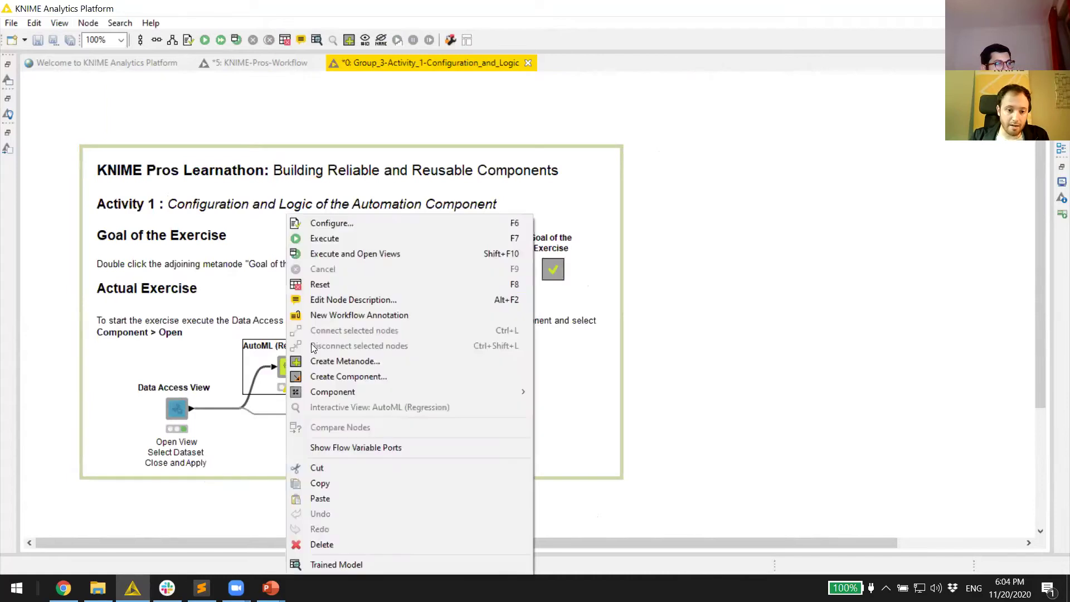
{"action": "left_click", "coordinate": [361, 239]}
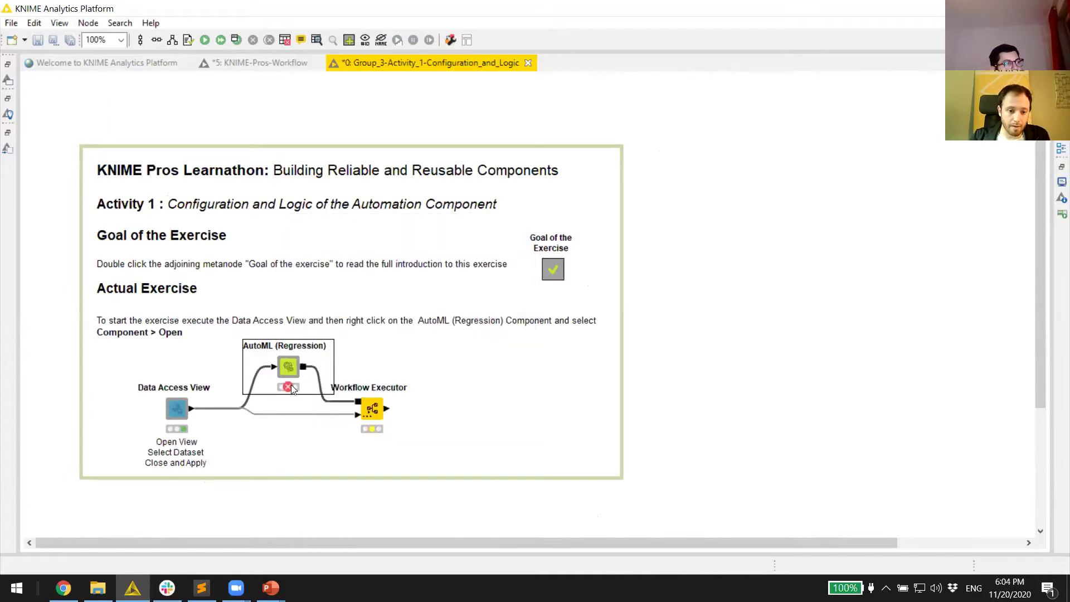
{"action": "mouse_move", "coordinate": [292, 389]}
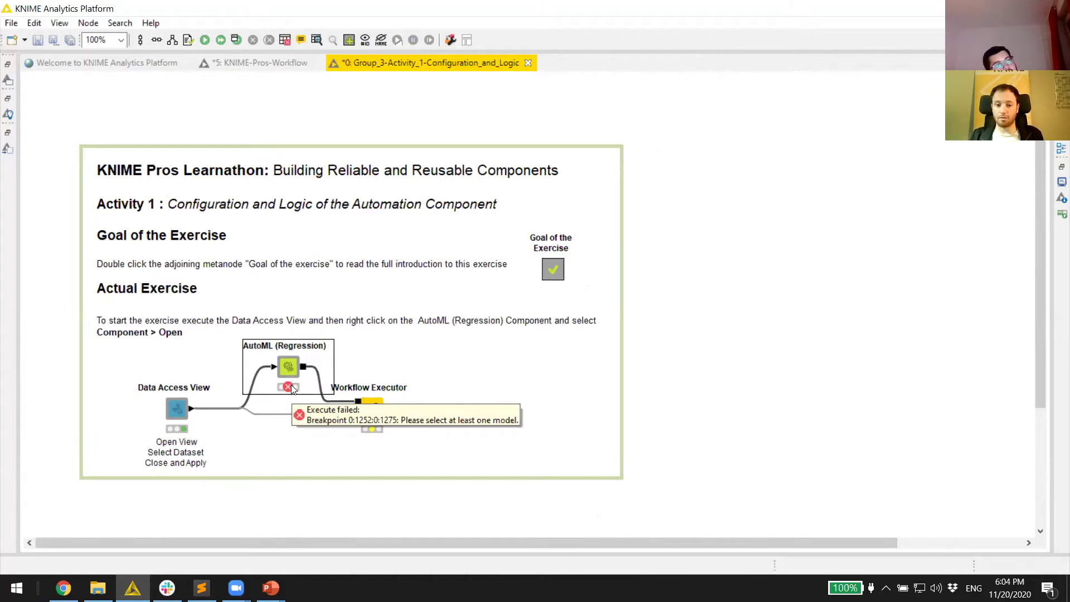
Step: Open the AutoML (Regression) component's inner workflow and examine the Breakpoint node's execution status
{"action": "double_click", "coordinate": [290, 377], "text": "ctrl"}
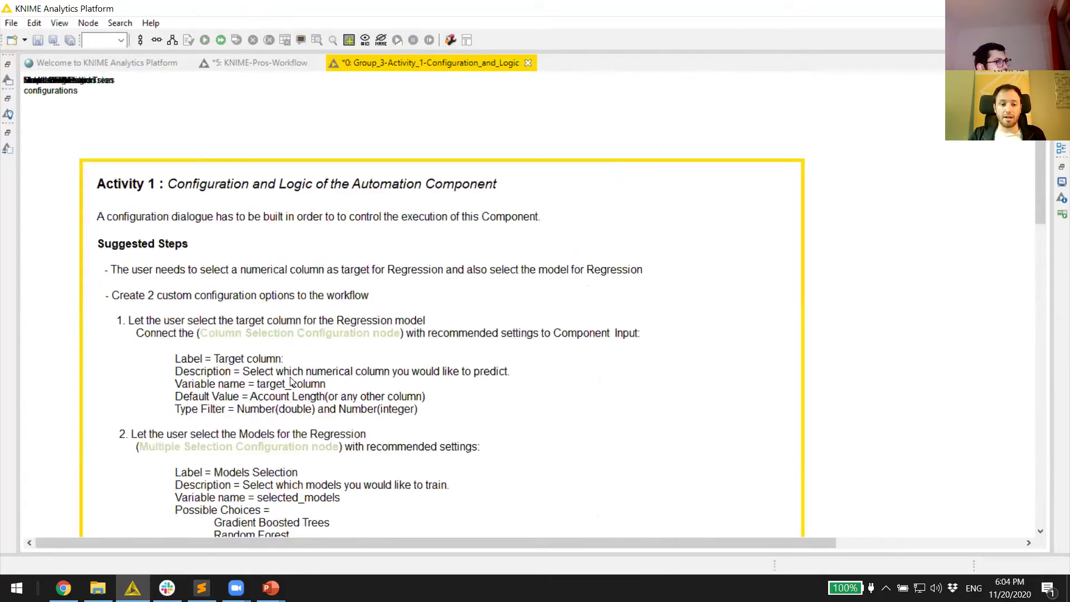
{"action": "scroll", "coordinate": [292, 383], "scroll_direction": "down", "scroll_amount": 15}
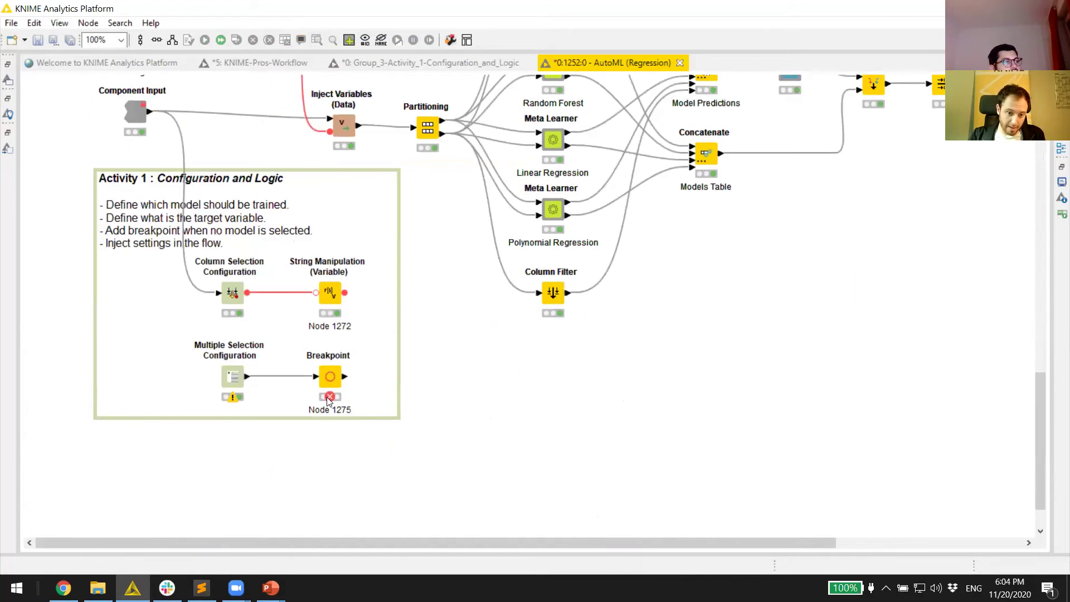
{"action": "mouse_move", "coordinate": [328, 400]}
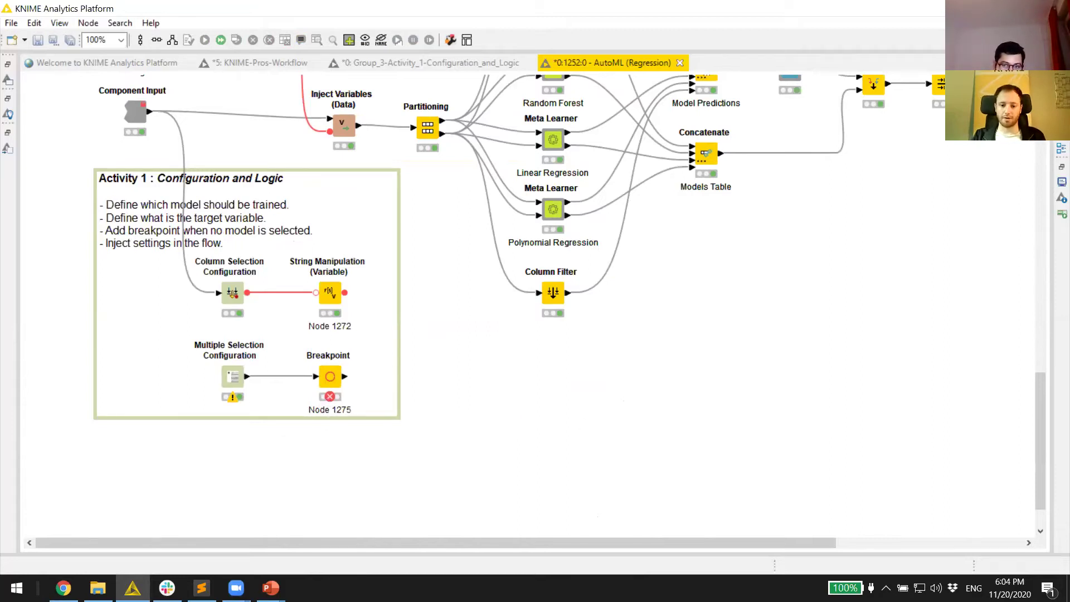
{"action": "scroll", "coordinate": [401, 370], "scroll_direction": "up", "scroll_amount": 2}
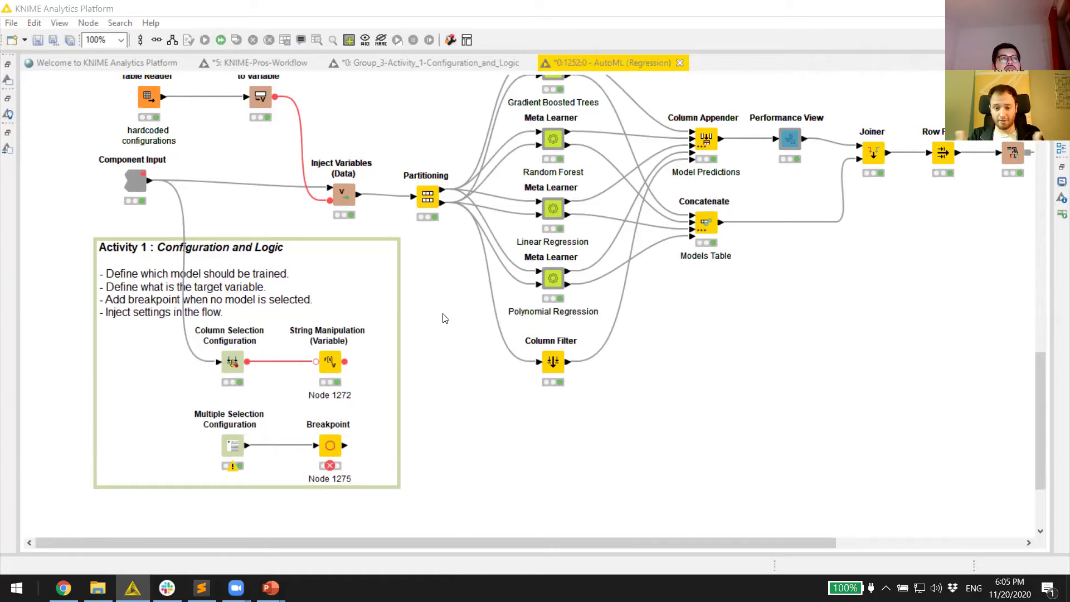
Step: Review the suggested steps in the Activity 1 annotation for the nodes that follow the Breakpoint
{"action": "scroll", "coordinate": [446, 354], "scroll_direction": "up", "scroll_amount": 8}
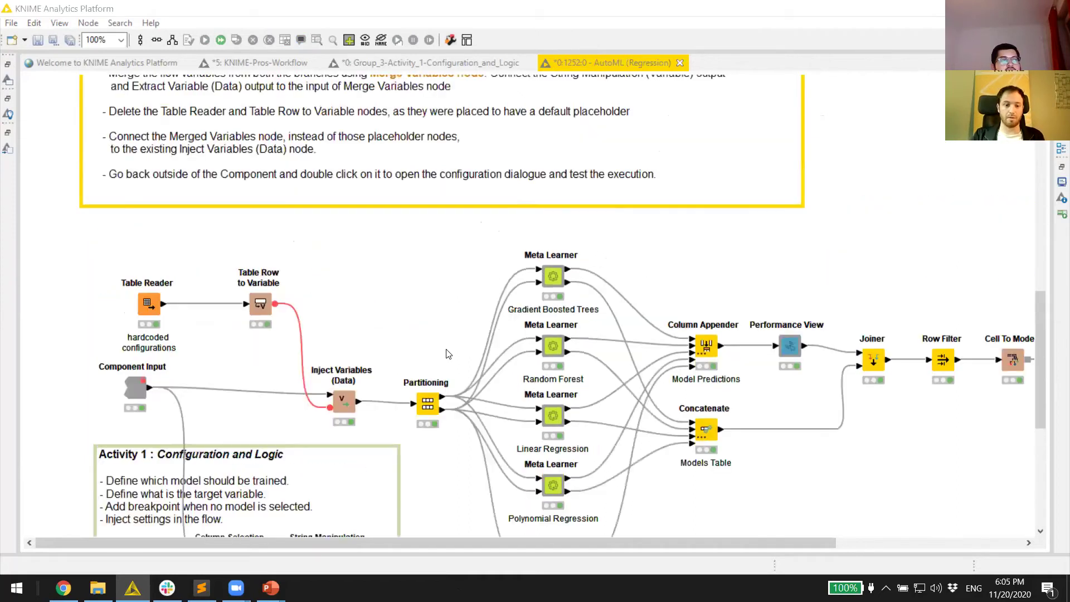
{"action": "scroll", "coordinate": [447, 354], "scroll_direction": "up", "scroll_amount": 10}
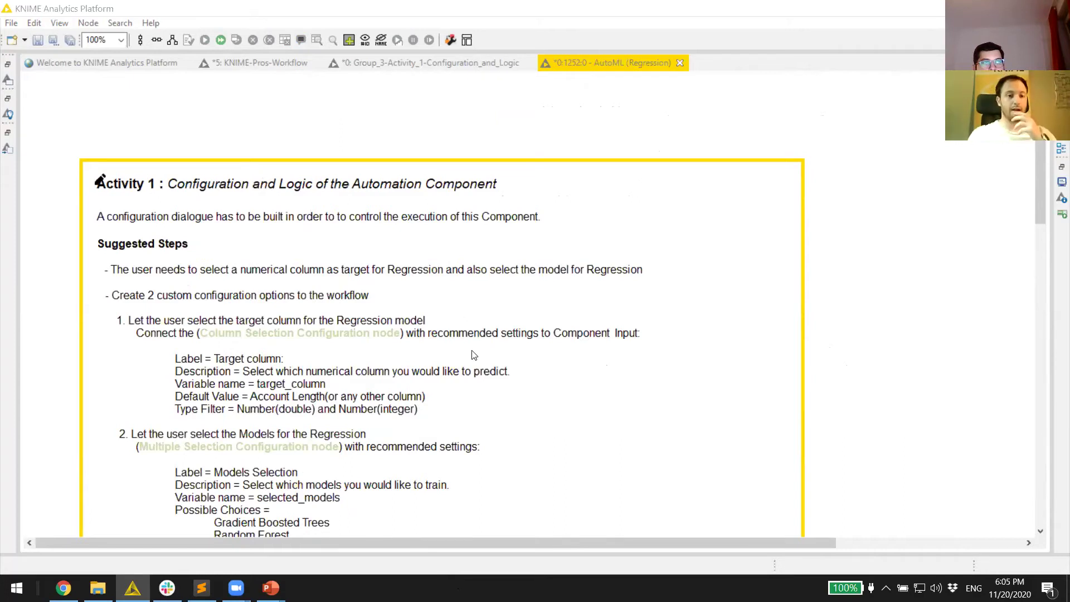
{"action": "scroll", "coordinate": [321, 255], "scroll_direction": "down", "scroll_amount": 5}
{"action": "scroll", "coordinate": [412, 446], "scroll_direction": "up", "scroll_amount": 5}
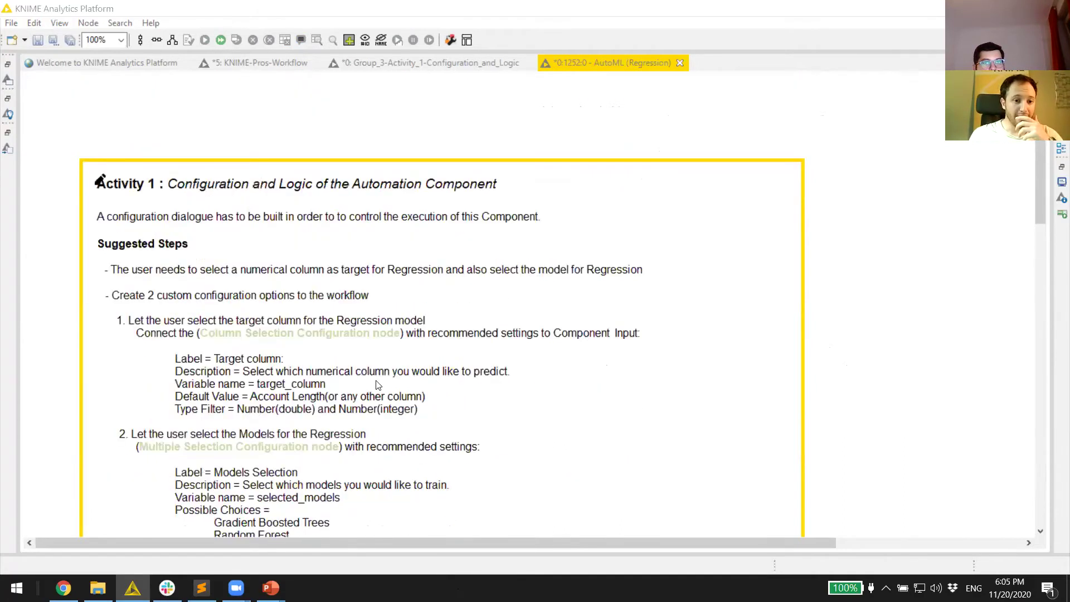
{"action": "scroll", "coordinate": [374, 385], "scroll_direction": "down", "scroll_amount": 3}
{"action": "scroll", "coordinate": [272, 363], "scroll_direction": "down", "scroll_amount": 4}
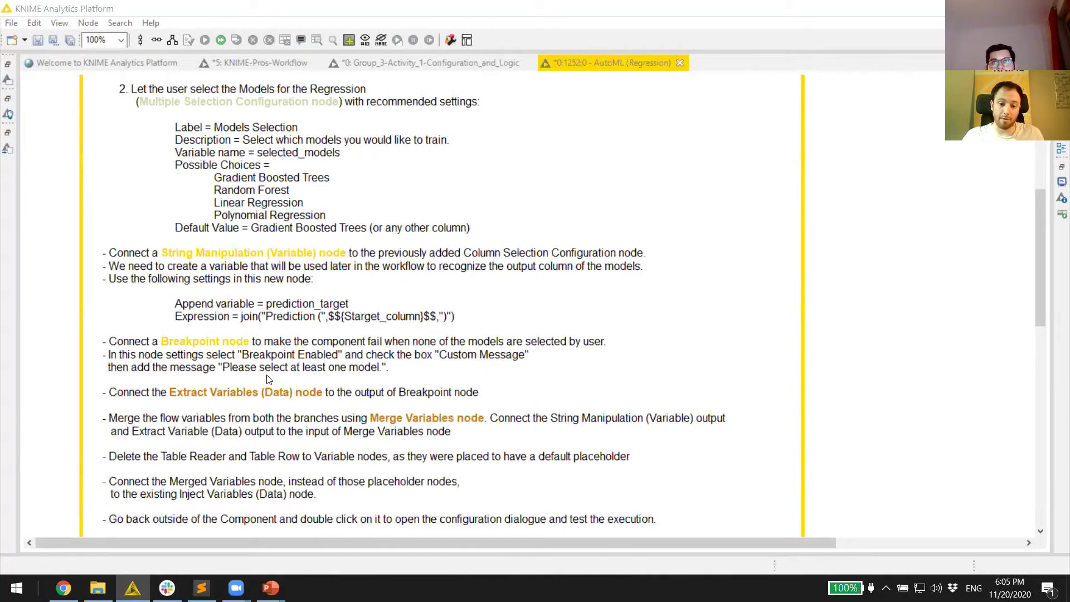
{"action": "scroll", "coordinate": [326, 370], "scroll_direction": "down", "scroll_amount": 10}
{"action": "scroll", "coordinate": [39, 197], "scroll_direction": "down", "scroll_amount": 3}
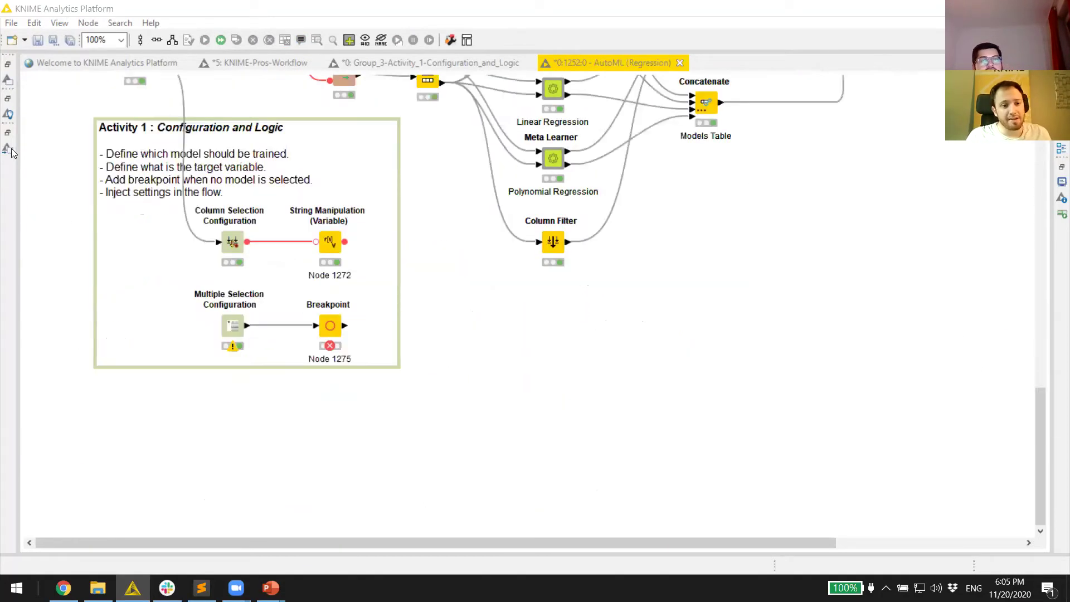
Step: Add an Extract Variables (Data) node beside the Breakpoint and connect the Breakpoint's output to it
{"action": "left_click", "coordinate": [8, 147]}
{"action": "type", "text": "extract va"}
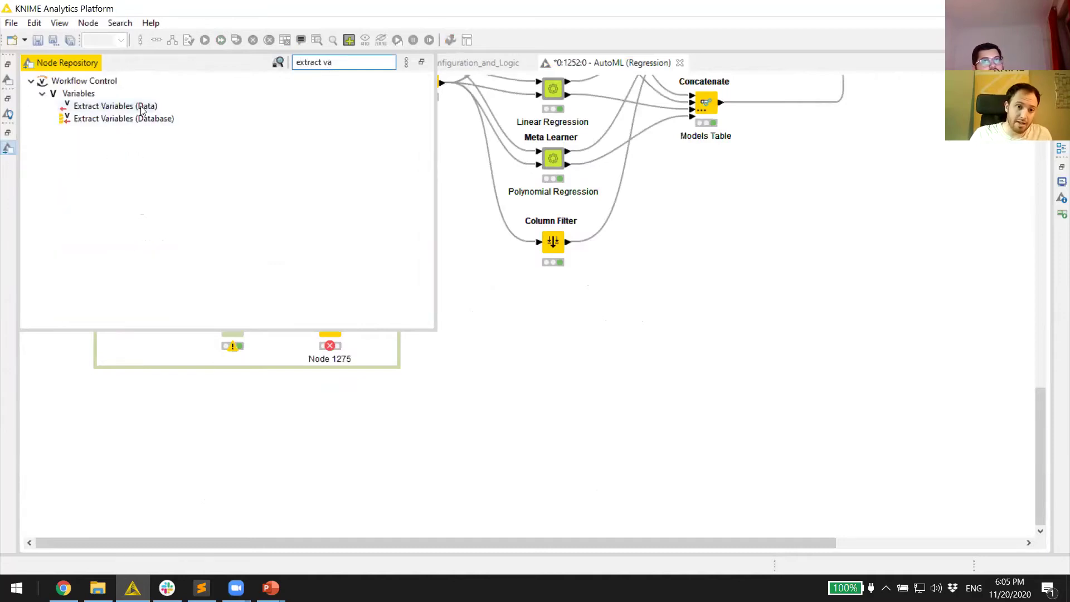
{"action": "left_click_drag", "start_coordinate": [142, 110], "coordinate": [442, 331]}
{"action": "left_click_drag", "start_coordinate": [346, 325], "coordinate": [428, 339]}
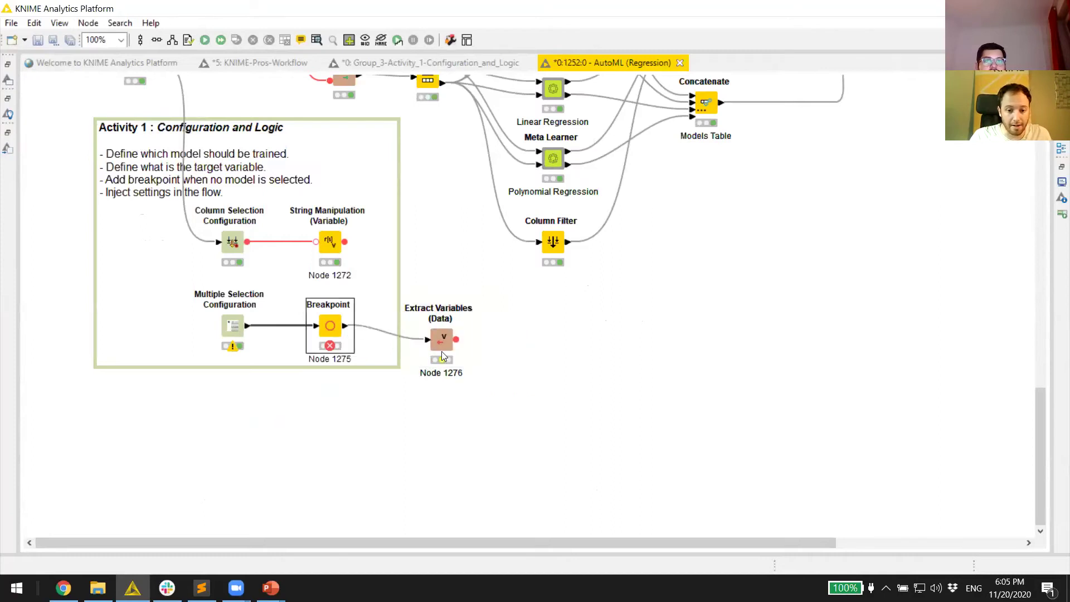
Step: Return to the main workflow, select Gradient Boosted Trees in the AutoML (Regression) configuration and execute the component
{"action": "left_click", "coordinate": [681, 63]}
{"action": "double_click", "coordinate": [294, 368]}
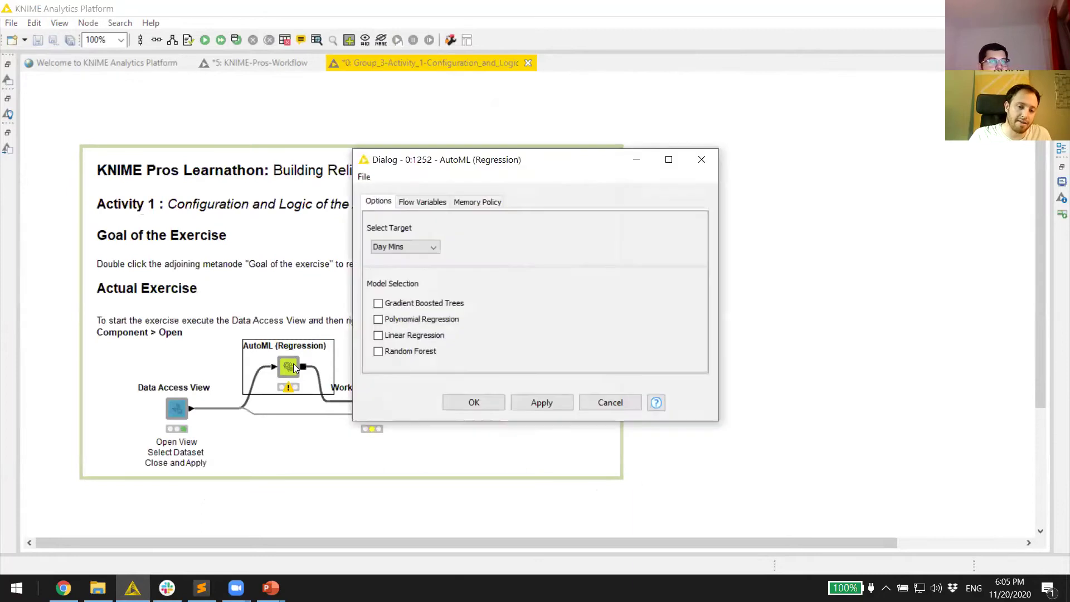
{"action": "left_click", "coordinate": [473, 402]}
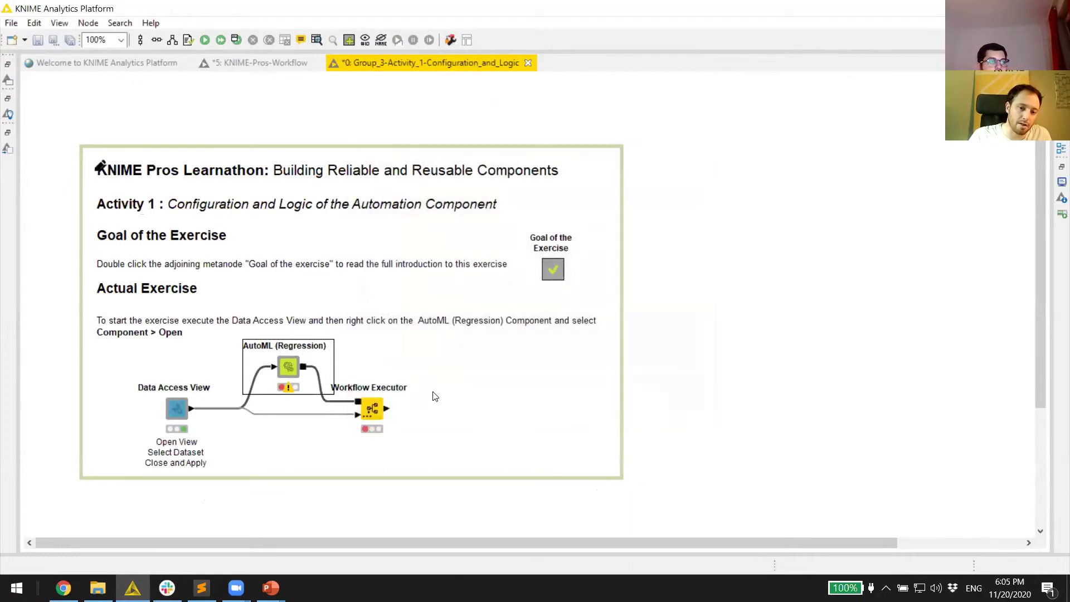
{"action": "right_click", "coordinate": [295, 367]}
{"action": "left_click", "coordinate": [391, 35]}
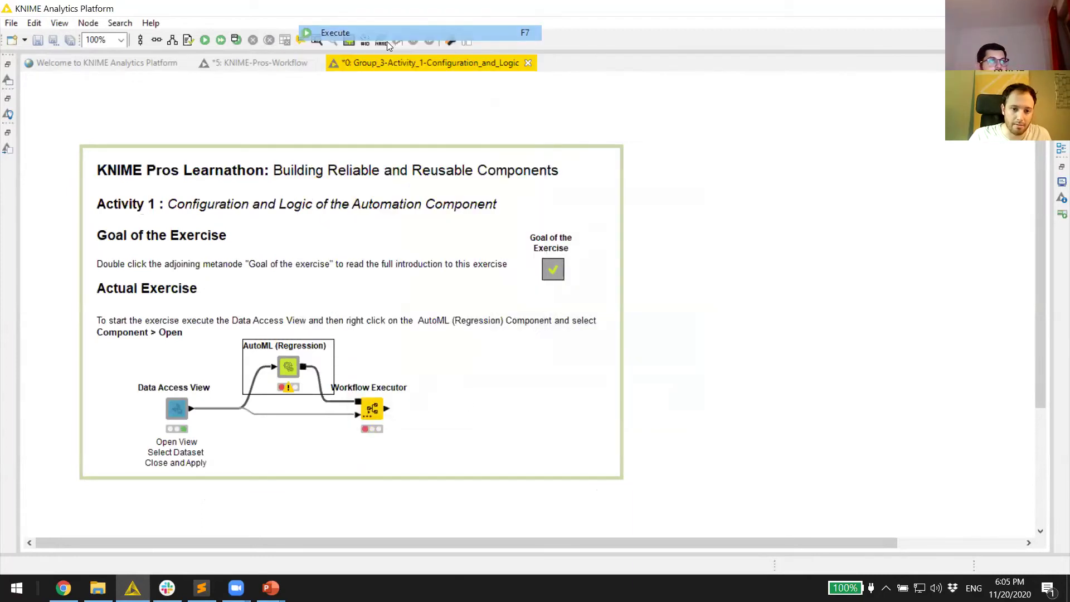
Step: Inside the component, clear the labels under the Breakpoint and Extract Variables (Data) nodes and align the latter with the Breakpoint
{"action": "double_click", "coordinate": [294, 368], "text": "ctrl"}
{"action": "scroll", "coordinate": [425, 353], "scroll_direction": "down", "scroll_amount": 15}
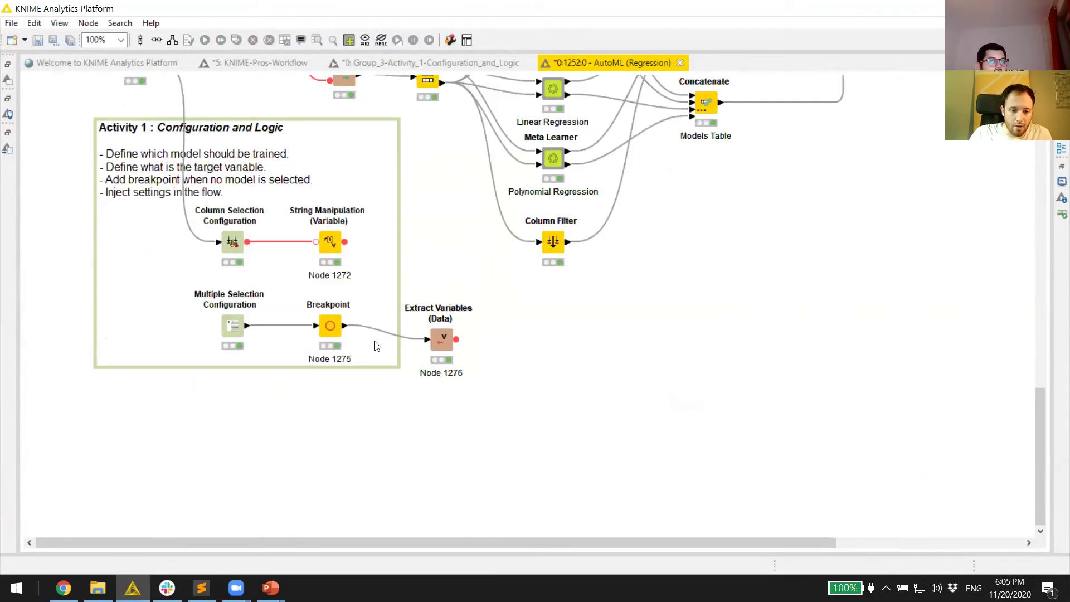
{"action": "double_click", "coordinate": [336, 359]}
{"action": "key", "text": "Delete"}
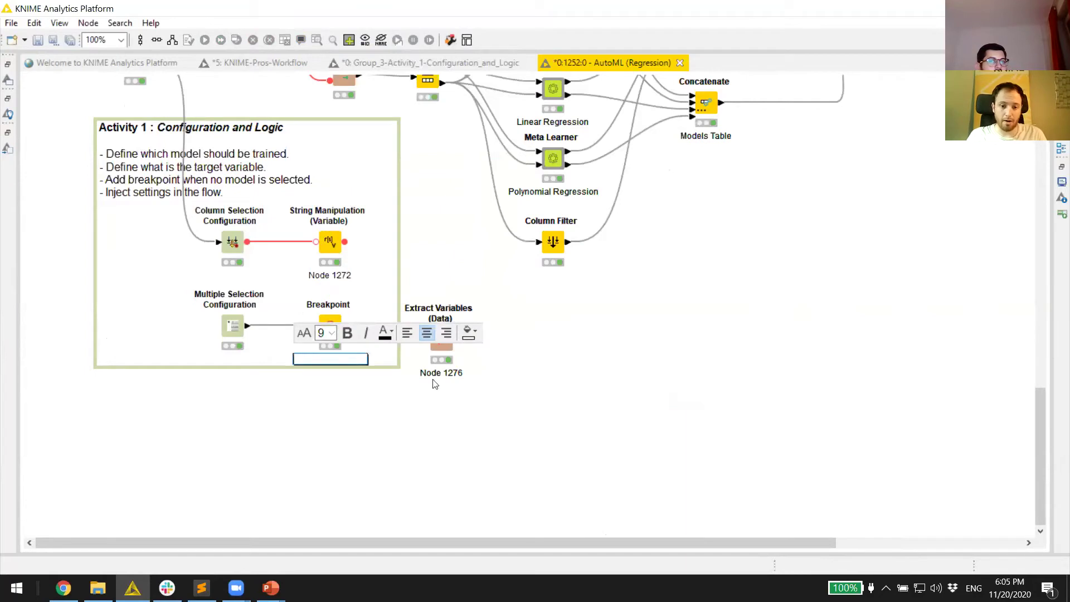
{"action": "double_click", "coordinate": [441, 372]}
{"action": "key", "text": "Delete"}
{"action": "left_click", "coordinate": [448, 414]}
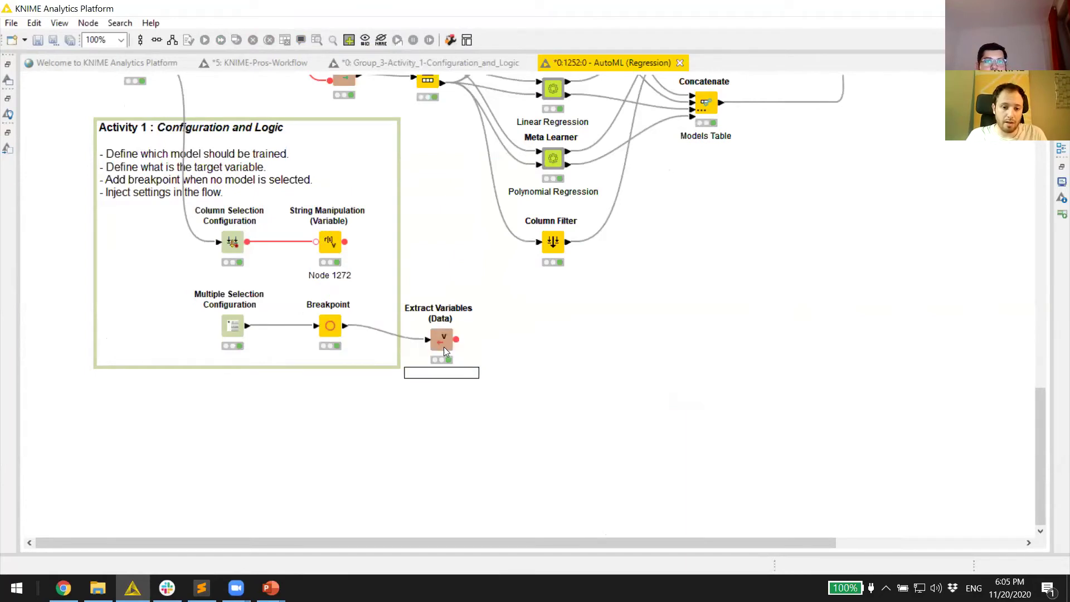
{"action": "left_click_drag", "start_coordinate": [444, 347], "coordinate": [445, 335]}
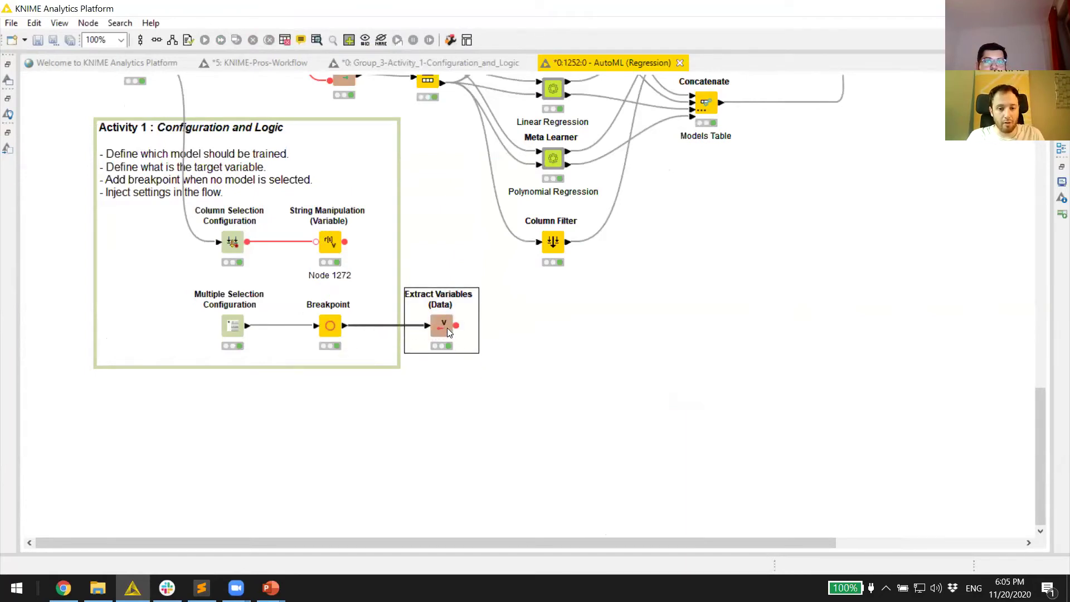
Step: Inspect the selected_models flow variable in the Extract Variables (Data) node's output
{"action": "right_click", "coordinate": [447, 327]}
{"action": "left_click", "coordinate": [491, 564]}
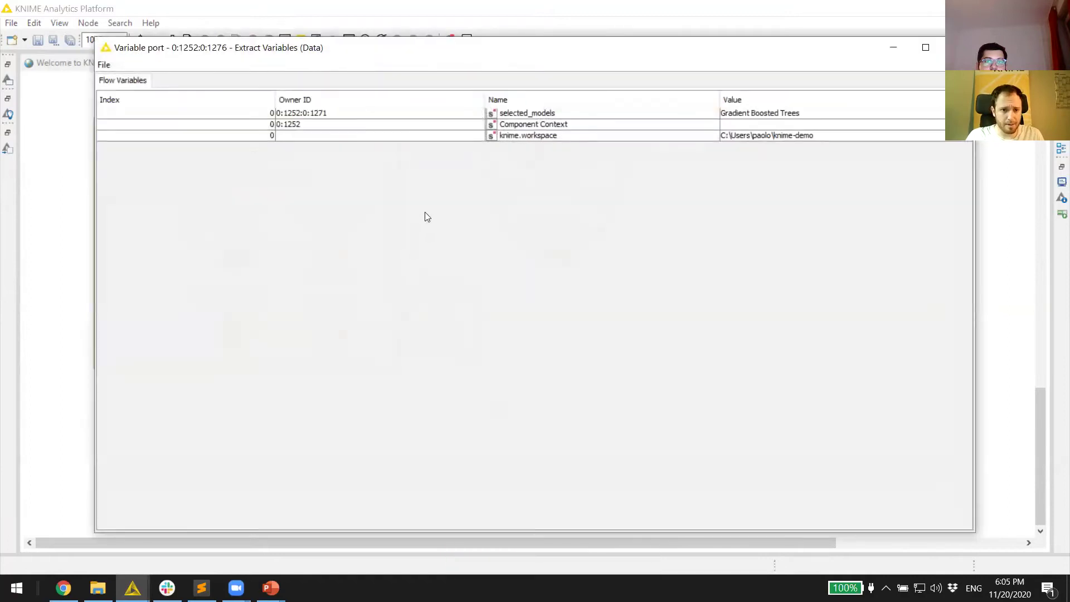
{"action": "left_click", "coordinate": [613, 116]}
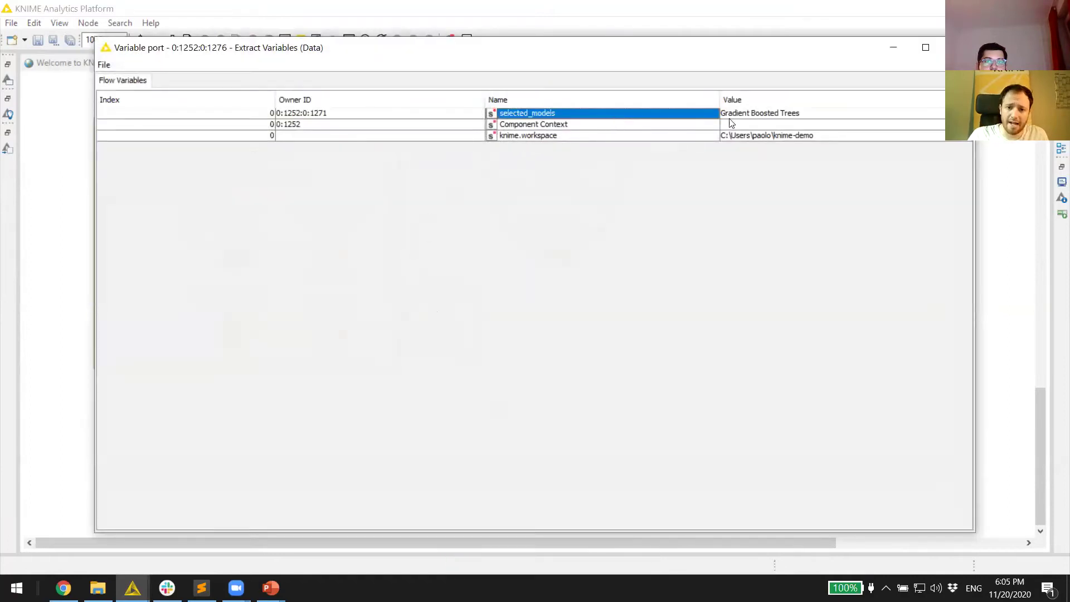
{"action": "left_click", "coordinate": [757, 114]}
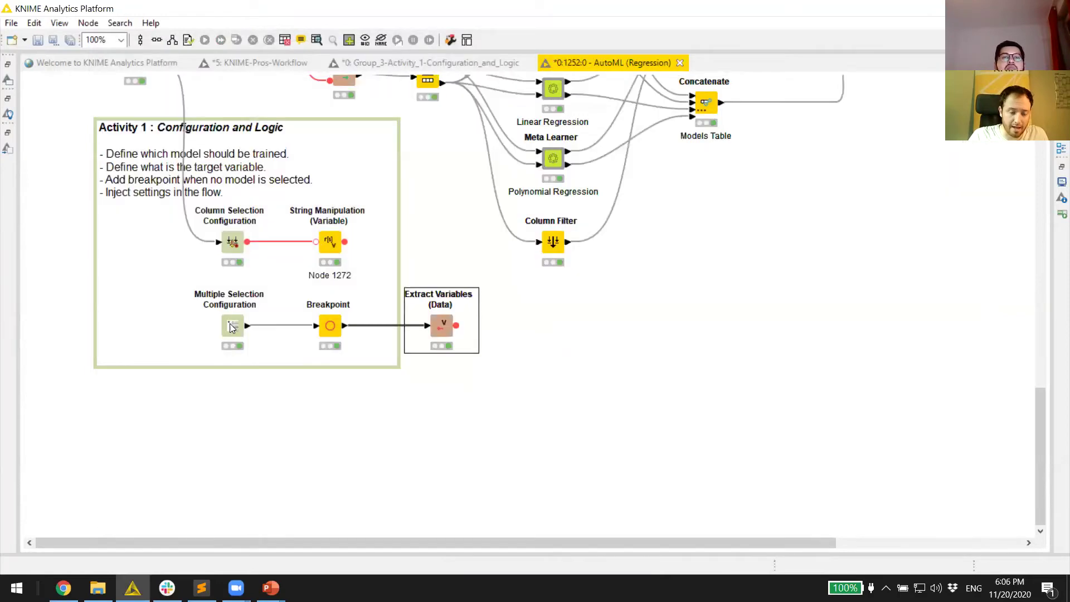
Step: Inspect the Multiple Selection Configuration node's selected value table and its flow variables, closing the view when done
{"action": "right_click", "coordinate": [230, 323]}
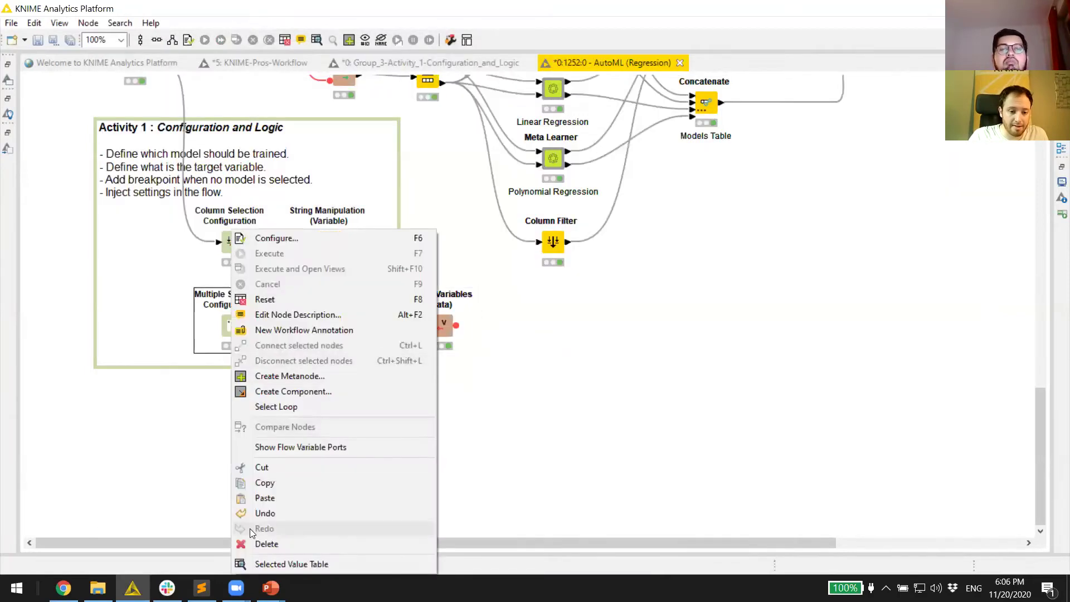
{"action": "left_click", "coordinate": [249, 565]}
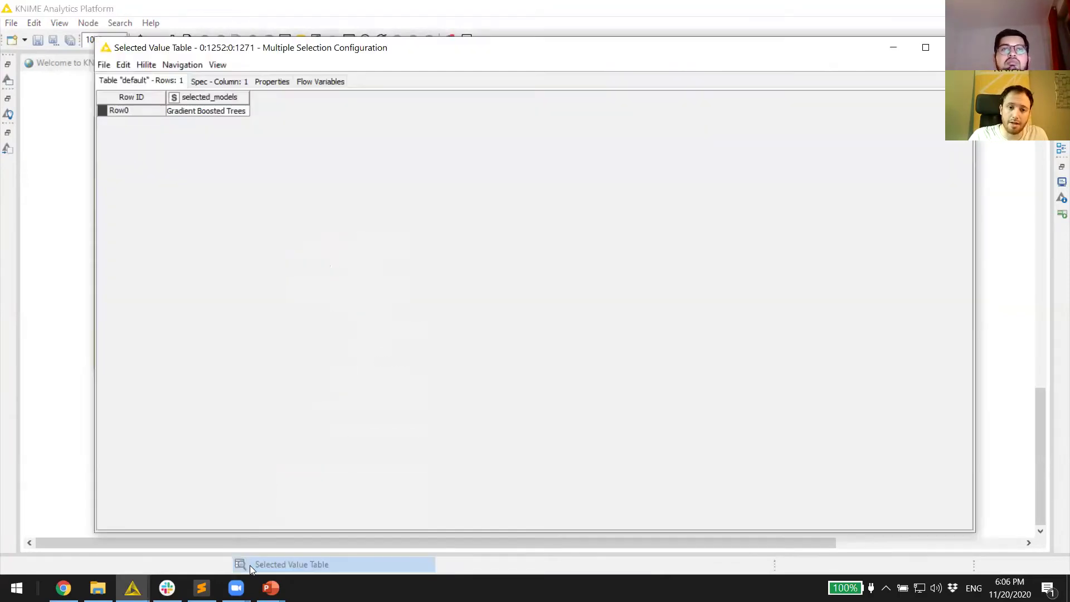
{"action": "left_click", "coordinate": [319, 82]}
{"action": "left_click", "coordinate": [961, 47]}
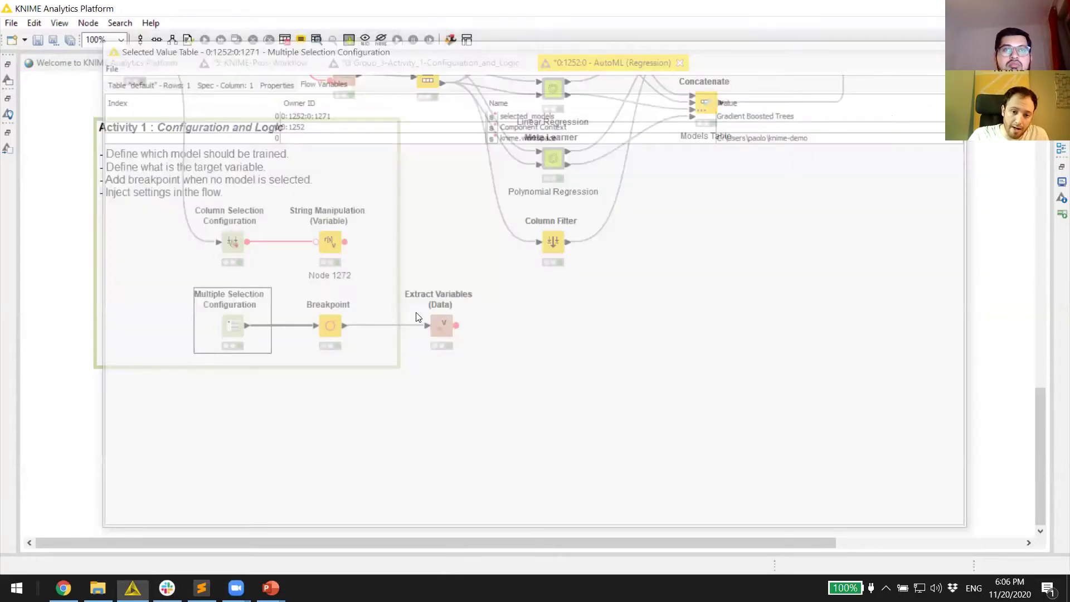
Step: Move Extract Variables (Data) closer to the Breakpoint and delete the placeholder Table Reader and Table Row to Variable nodes
{"action": "left_click_drag", "start_coordinate": [443, 324], "coordinate": [402, 325]}
{"action": "scroll", "coordinate": [402, 334], "scroll_direction": "up", "scroll_amount": 5}
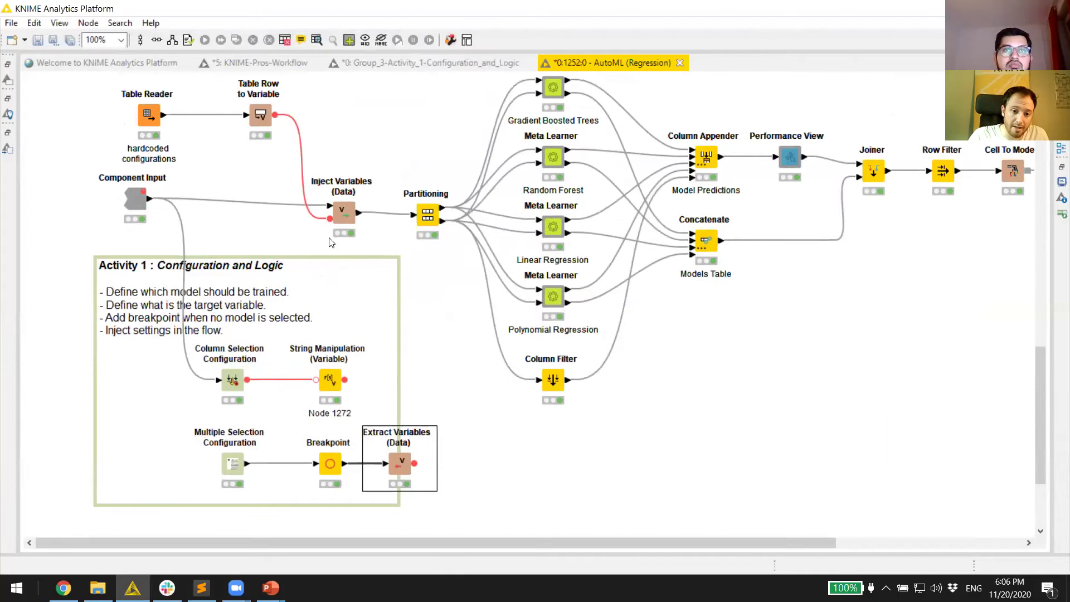
{"action": "left_click_drag", "start_coordinate": [350, 124], "coordinate": [128, 121]}
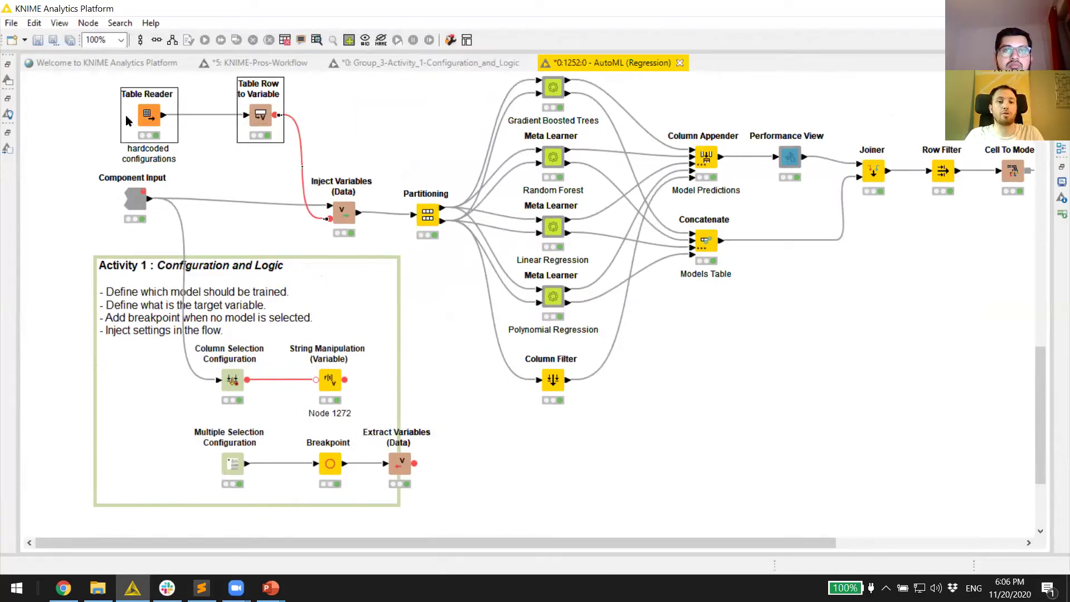
{"action": "key", "text": "Delete"}
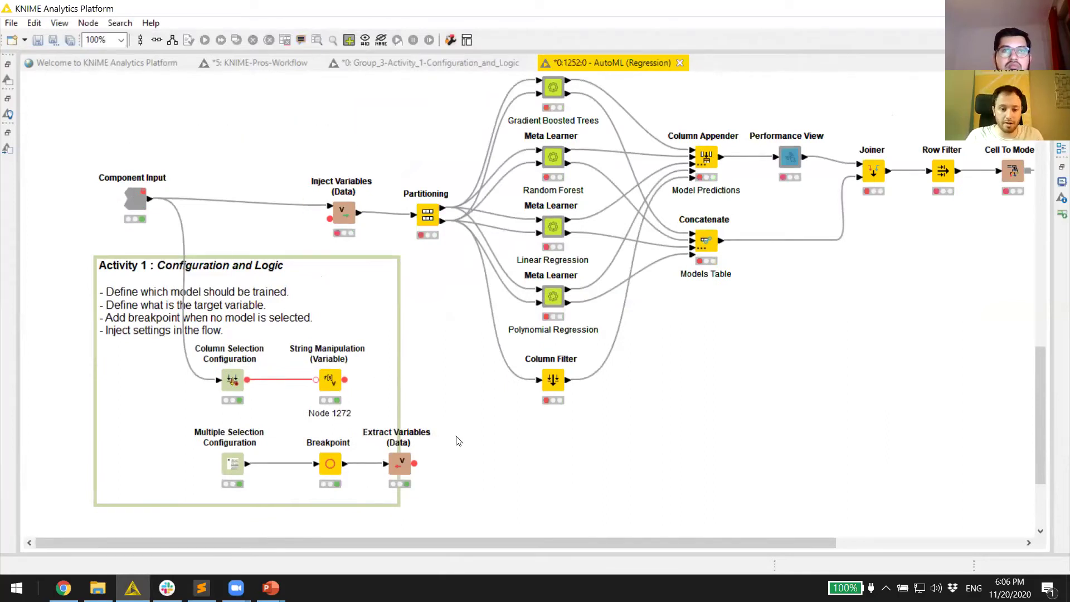
Step: Add a Merge Variables node fed by String Manipulation (Variable) and Extract Variables (Data), and connect it to Inject Variables (Data)
{"action": "left_click", "coordinate": [6, 151]}
{"action": "type", "text": "merge var"}
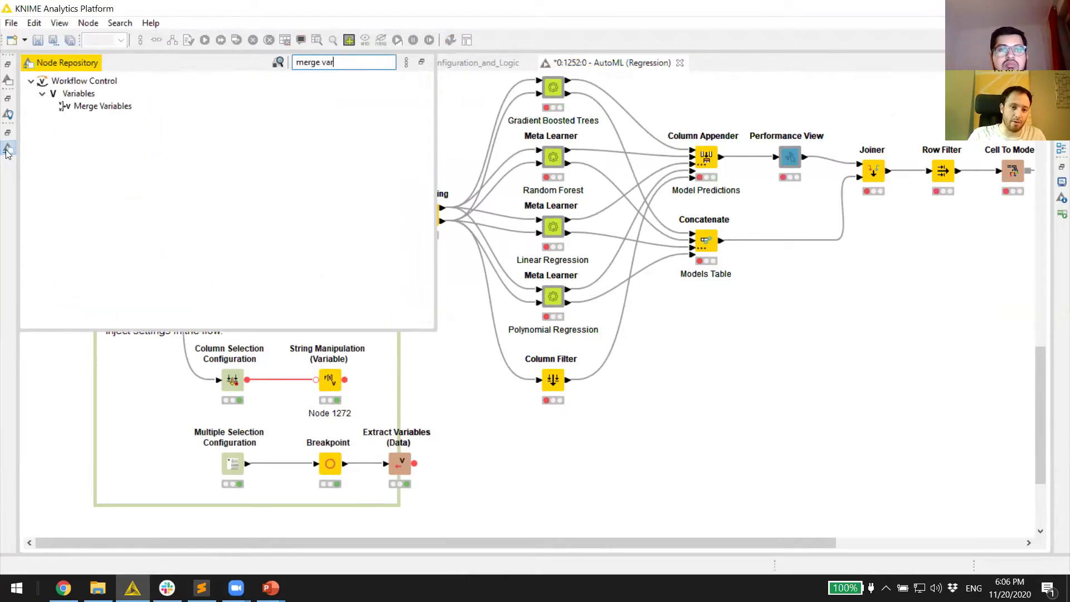
{"action": "left_click_drag", "start_coordinate": [111, 106], "coordinate": [427, 388]}
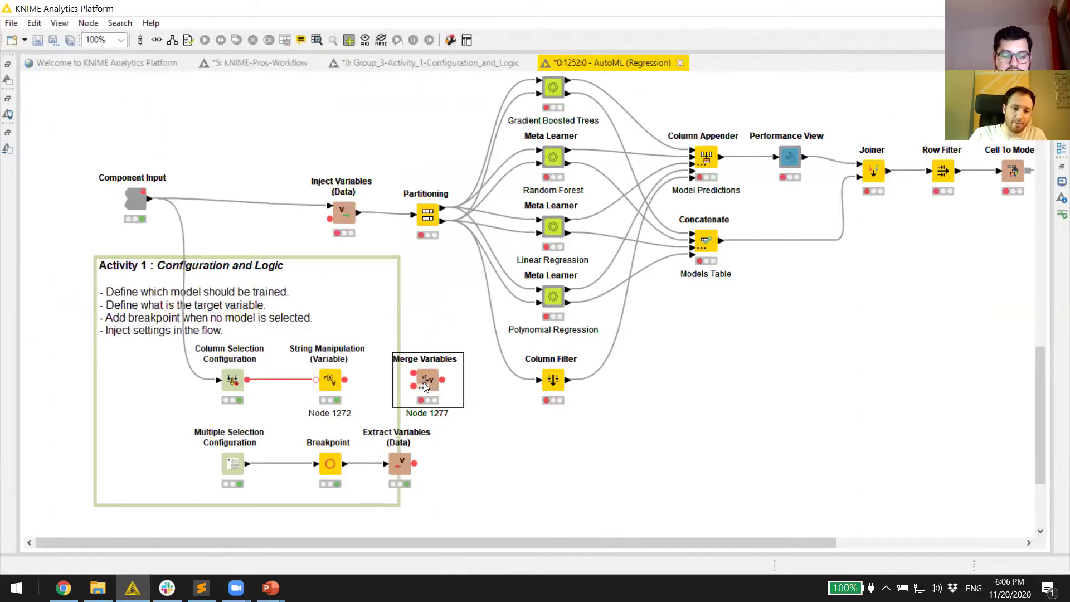
{"action": "left_click_drag", "start_coordinate": [345, 380], "coordinate": [413, 373]}
{"action": "mouse_move", "coordinate": [414, 463]}
{"action": "left_mouse_down"}
{"action": "mouse_move", "coordinate": [415, 386]}
{"action": "mouse_move", "coordinate": [330, 219]}
{"action": "left_mouse_up"}
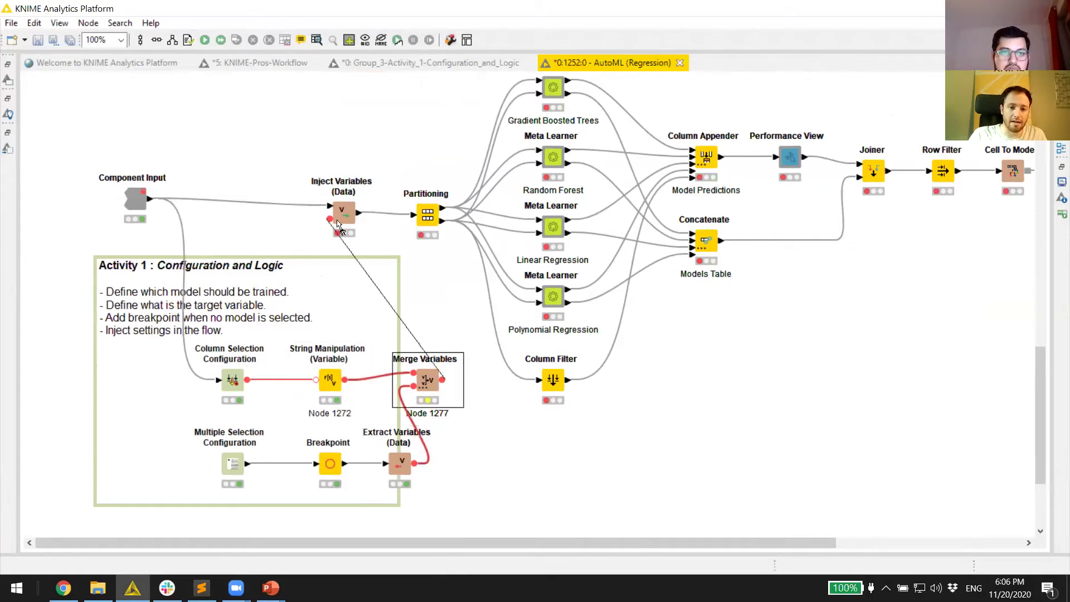
Step: Clear the Merge Variables node's label and close the AutoML (Regression) component's inner workflow
{"action": "left_click", "coordinate": [442, 415]}
{"action": "key", "text": "BackSpace"}
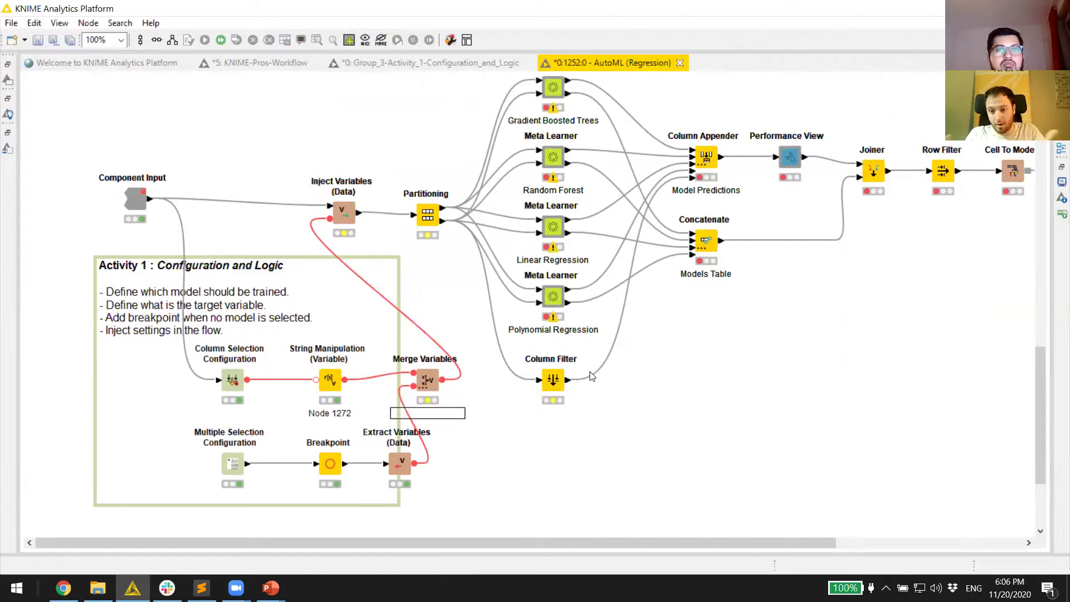
{"action": "left_click", "coordinate": [681, 63]}
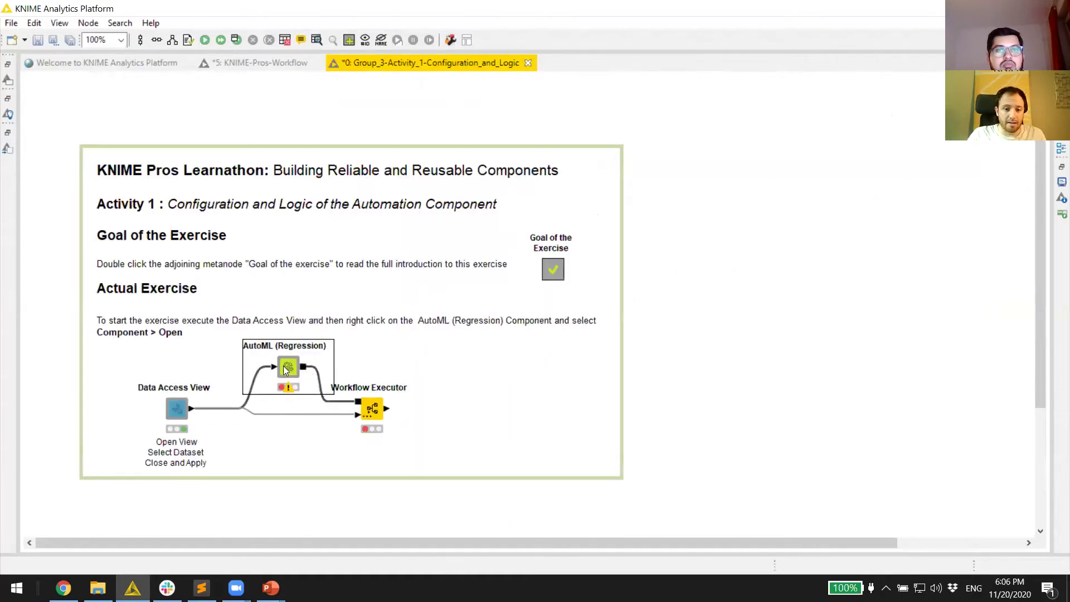
Step: Execute AutoML (Regression) with target Day Mins and Gradient Boosted Trees, and inspect the last test rows in its interactive view
{"action": "double_click", "coordinate": [286, 368]}
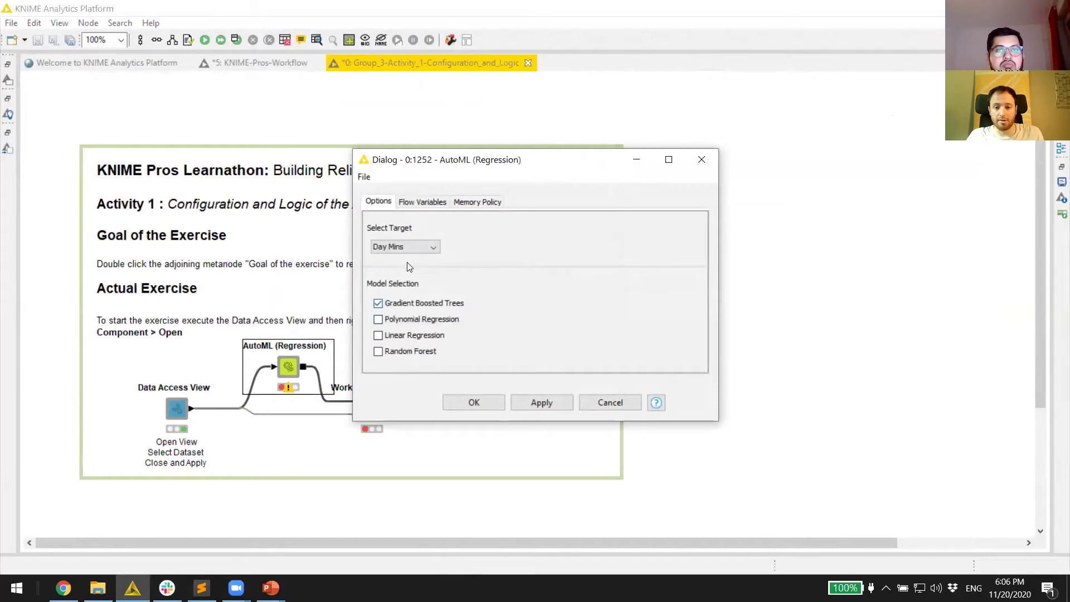
{"action": "left_click", "coordinate": [502, 401]}
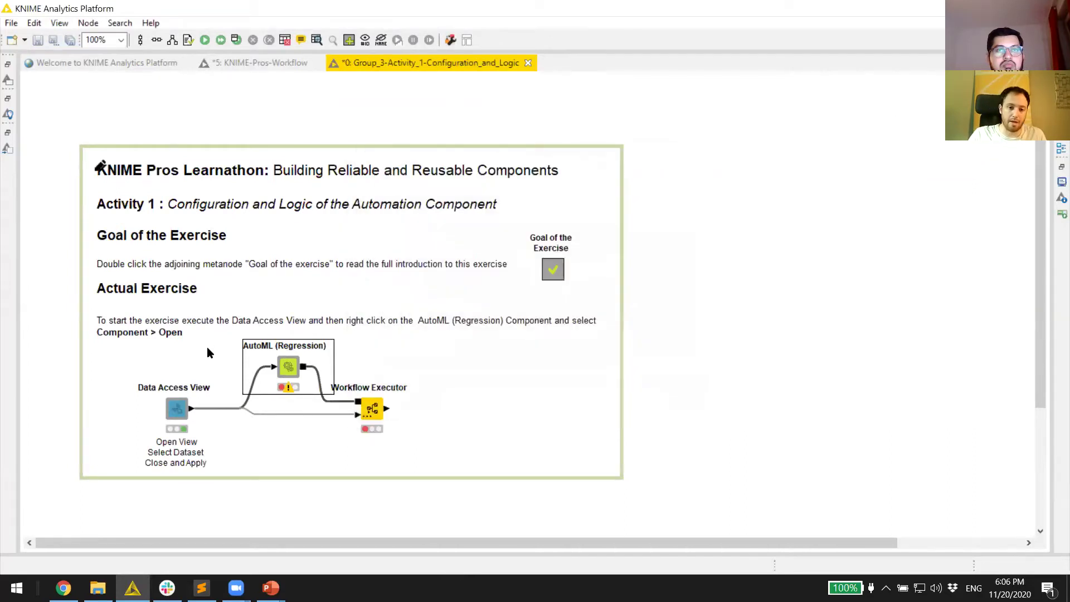
{"action": "right_click", "coordinate": [287, 371]}
{"action": "left_click", "coordinate": [375, 52]}
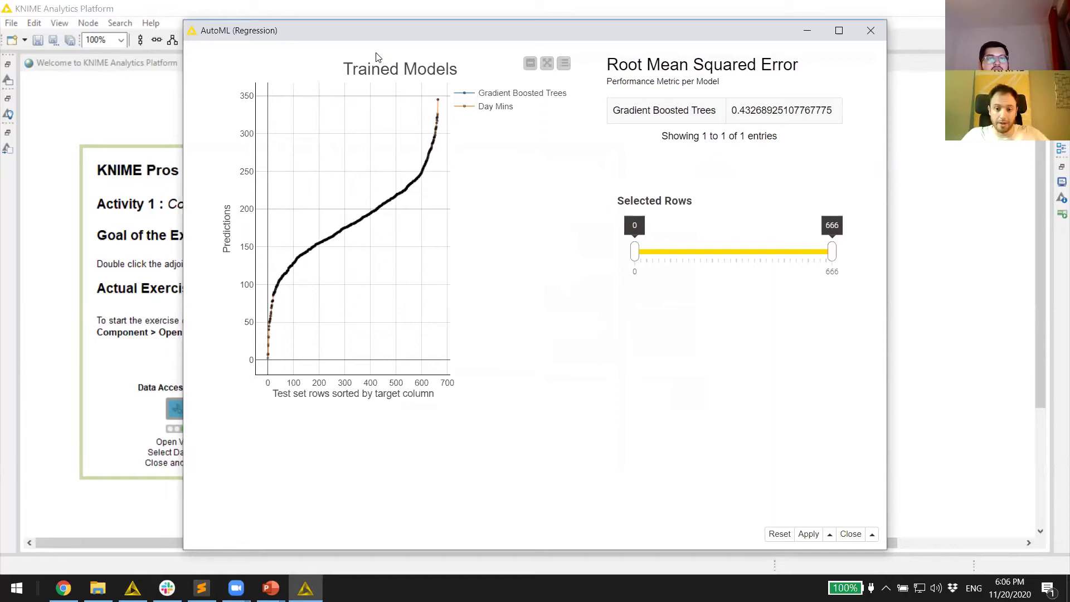
{"action": "left_click_drag", "start_coordinate": [638, 259], "coordinate": [823, 254]}
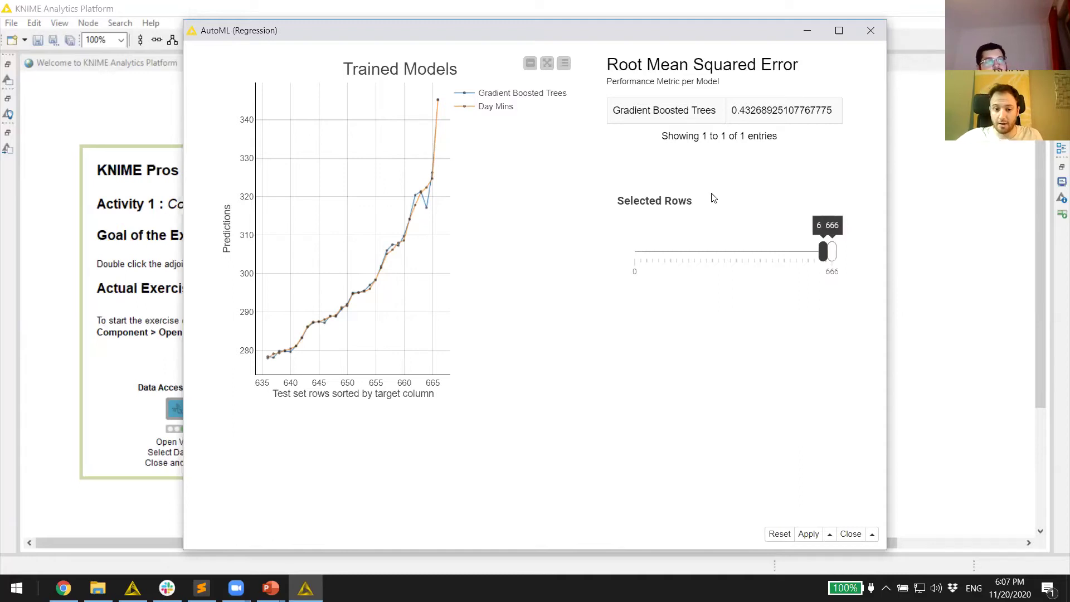
{"action": "left_click", "coordinate": [870, 30]}
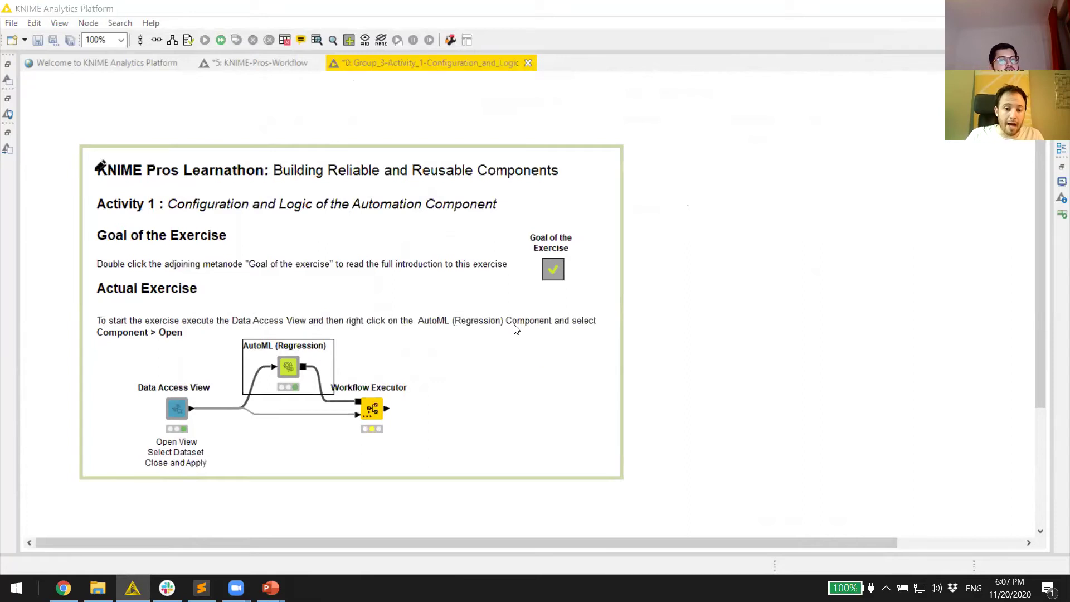
Step: Reopen the AutoML (Regression) component and review the suggested steps of Activity 1
{"action": "double_click", "coordinate": [290, 366]}
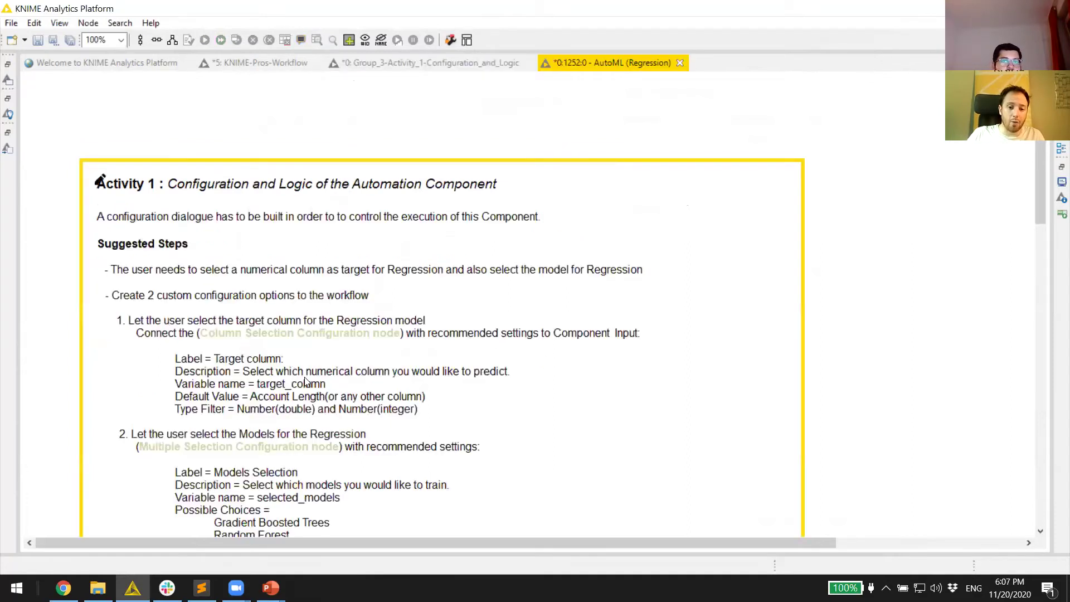
{"action": "scroll", "coordinate": [307, 381], "scroll_direction": "down", "scroll_amount": 10}
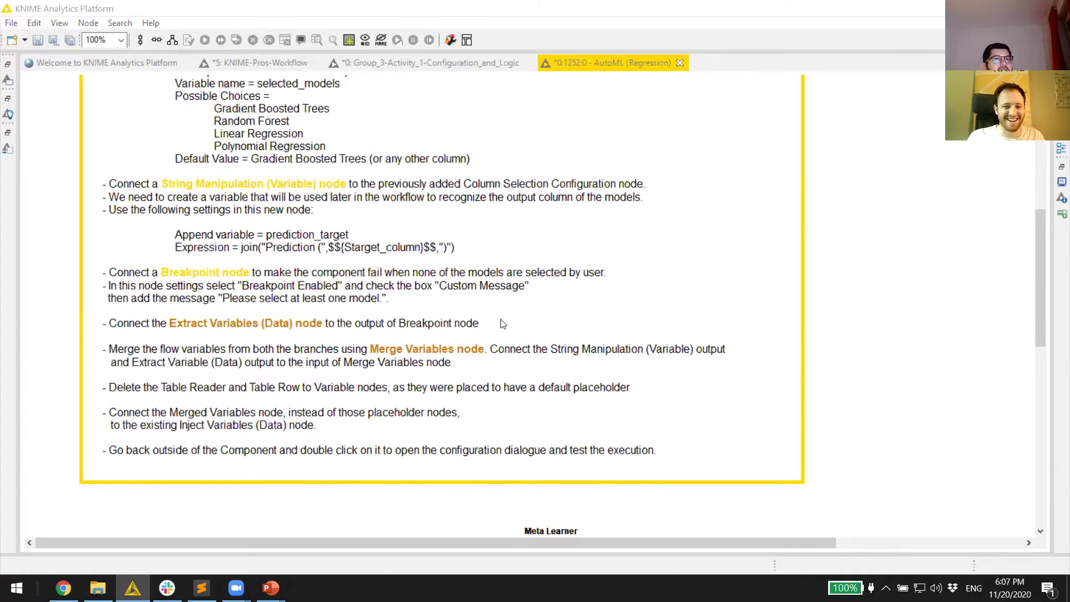
{"action": "scroll", "coordinate": [502, 323], "scroll_direction": "up", "scroll_amount": 10}
{"action": "scroll", "coordinate": [490, 358], "scroll_direction": "down", "scroll_amount": 6}
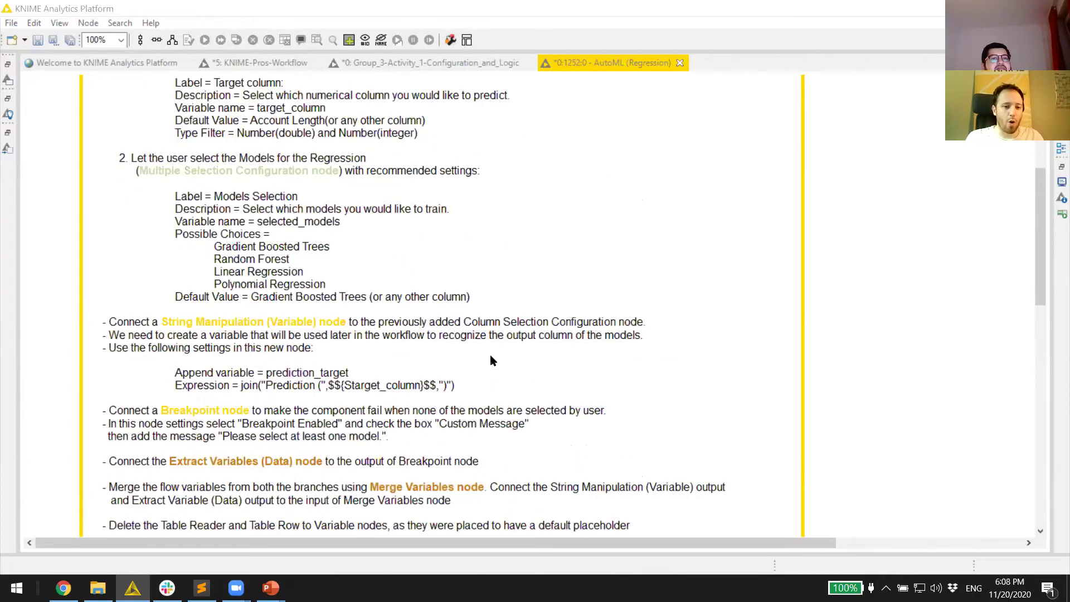
{"action": "scroll", "coordinate": [491, 357], "scroll_direction": "up", "scroll_amount": 5}
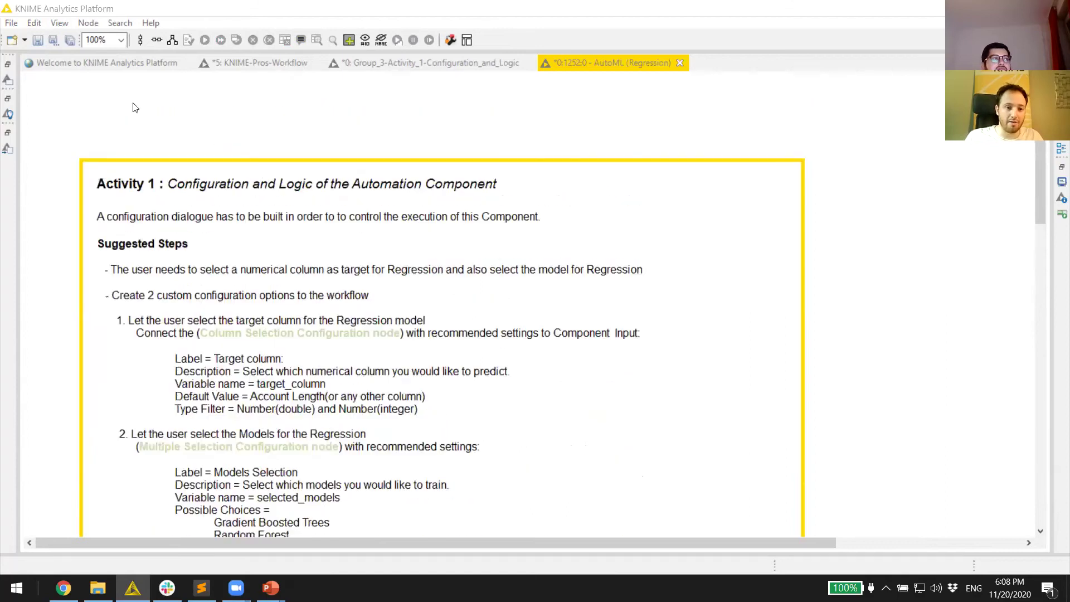
Step: Open the Group_3-Activity_2-Model_Capture_and_Export workflow from the local workspace and execute its Data Access View
{"action": "left_click", "coordinate": [8, 80]}
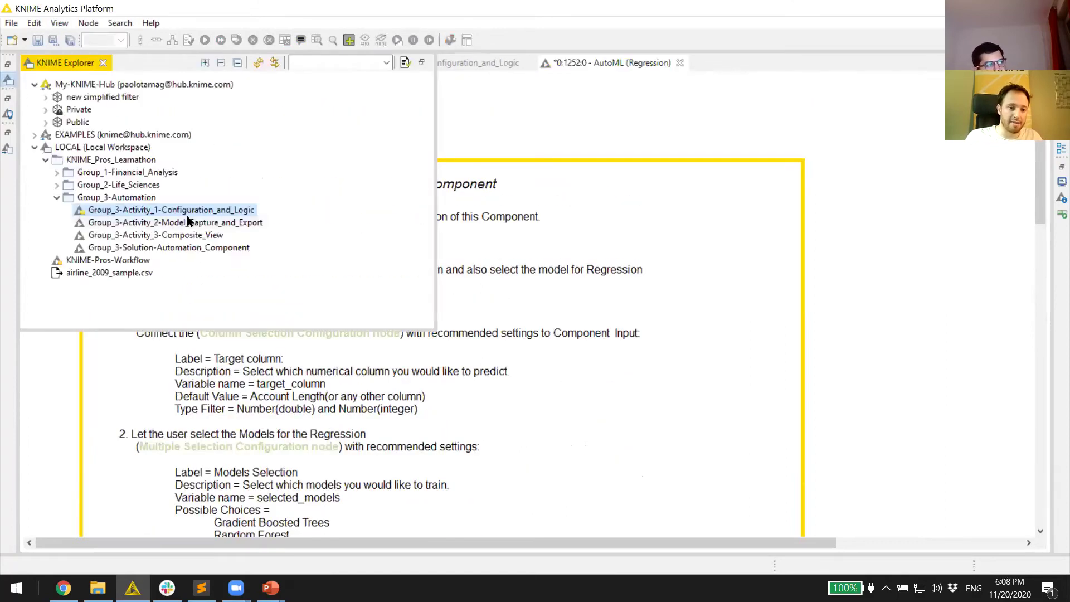
{"action": "double_click", "coordinate": [182, 224]}
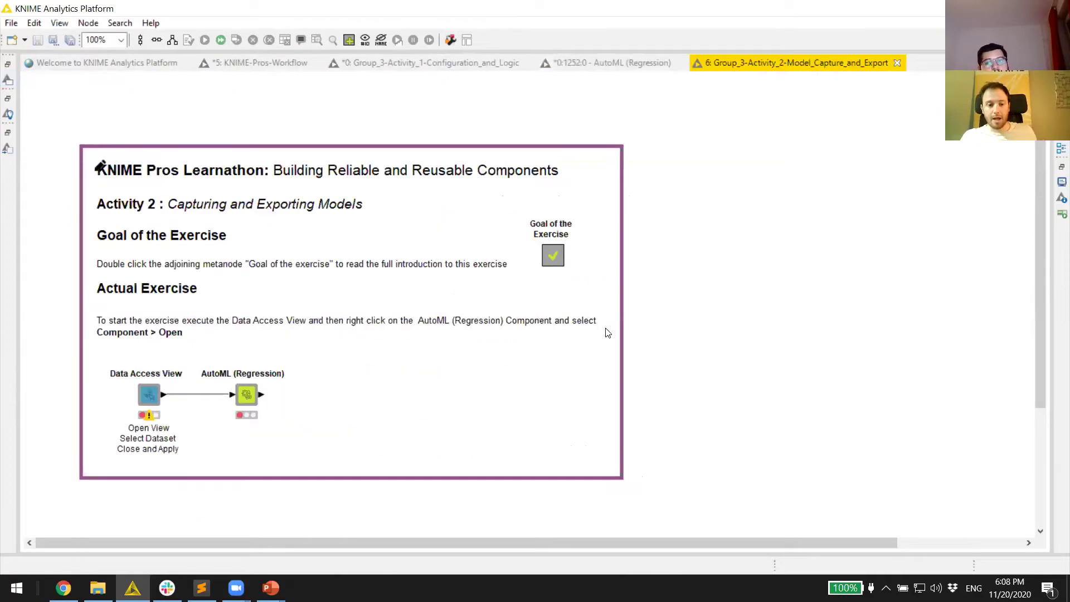
{"action": "right_click", "coordinate": [146, 399]}
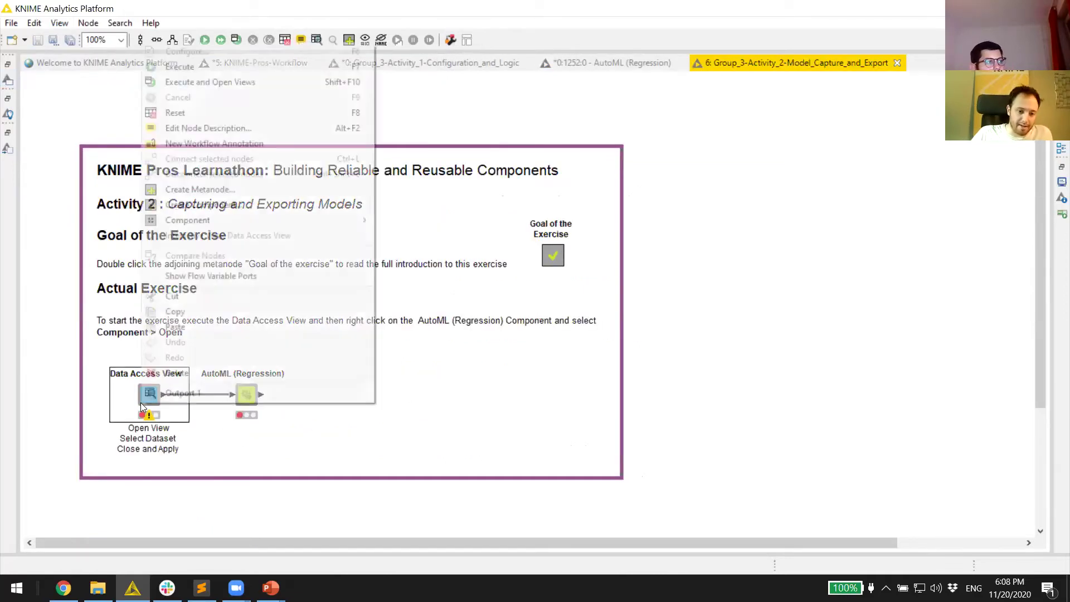
{"action": "left_click", "coordinate": [240, 68]}
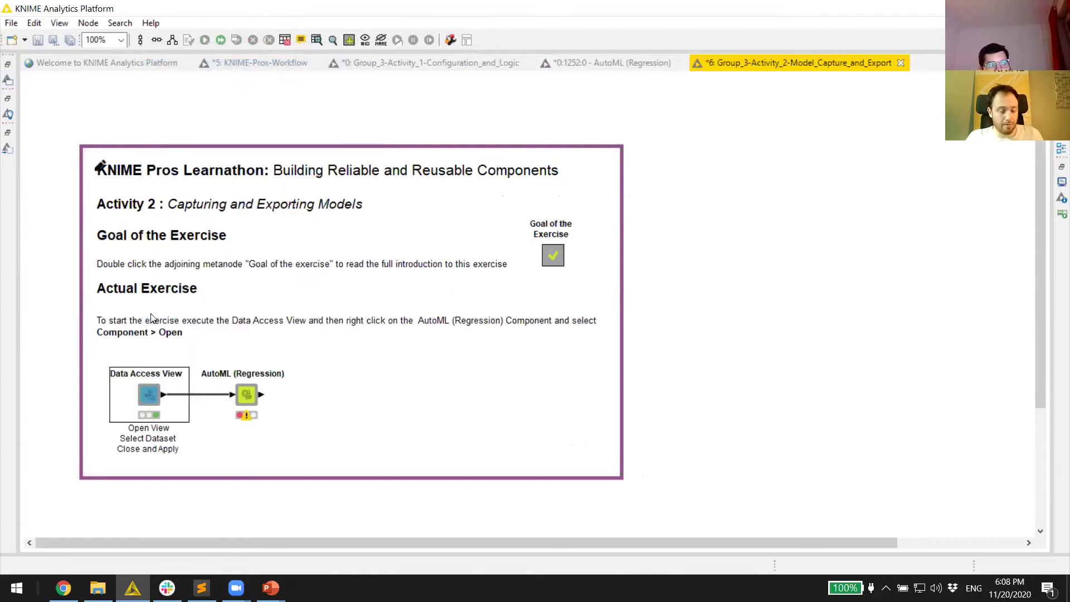
Step: Inspect the Data Access View's output table and close it
{"action": "right_click", "coordinate": [150, 395]}
{"action": "left_click", "coordinate": [198, 382]}
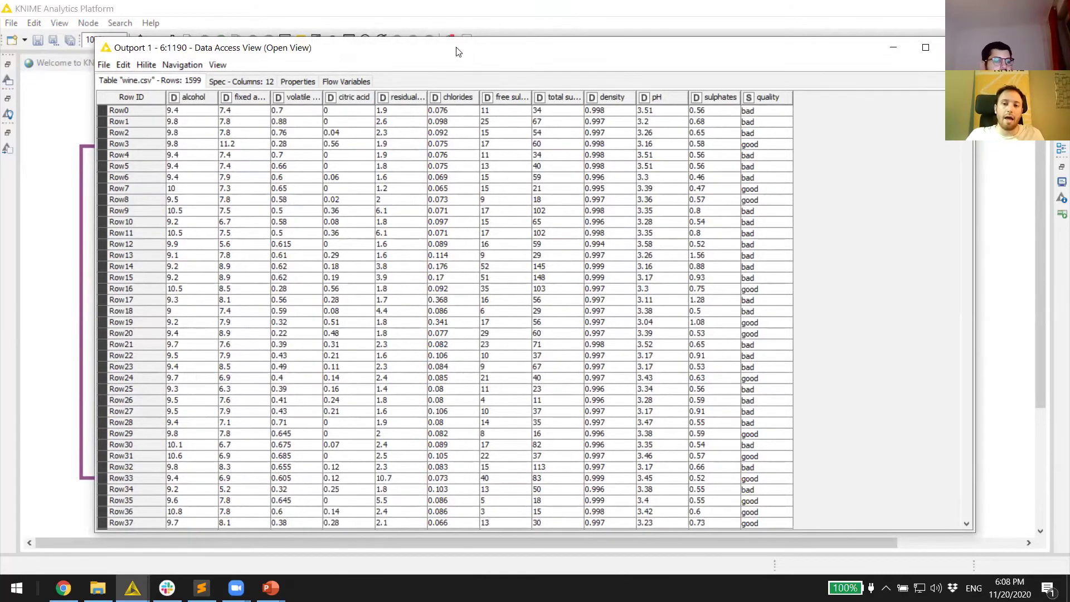
{"action": "key", "text": "alt+F4"}
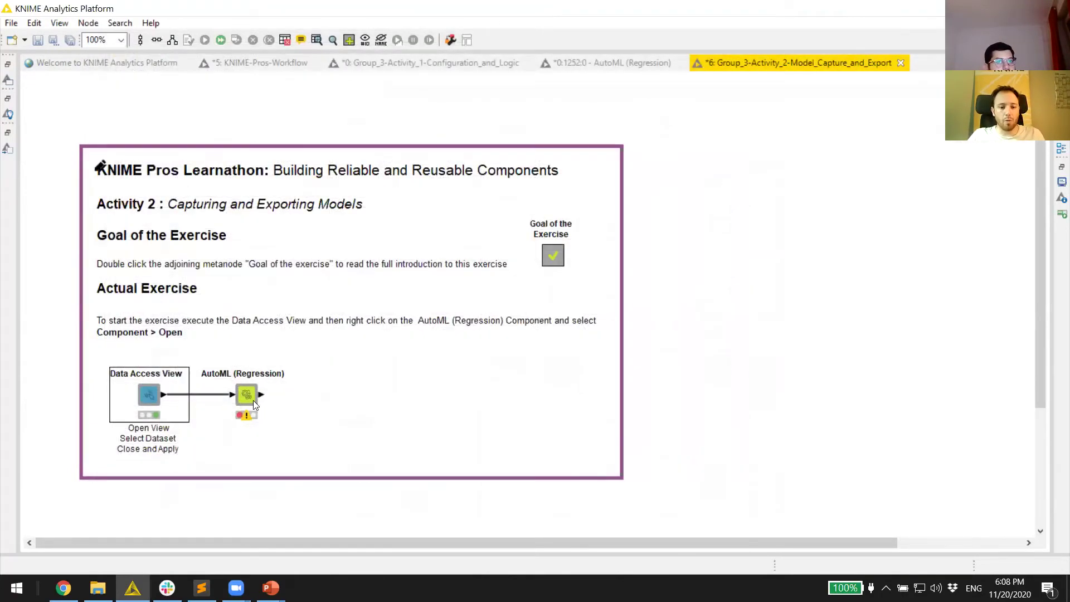
Step: Check the Activity 2 AutoML (Regression) component's configuration options, execute it and inspect its Trained Models view
{"action": "double_click", "coordinate": [247, 398]}
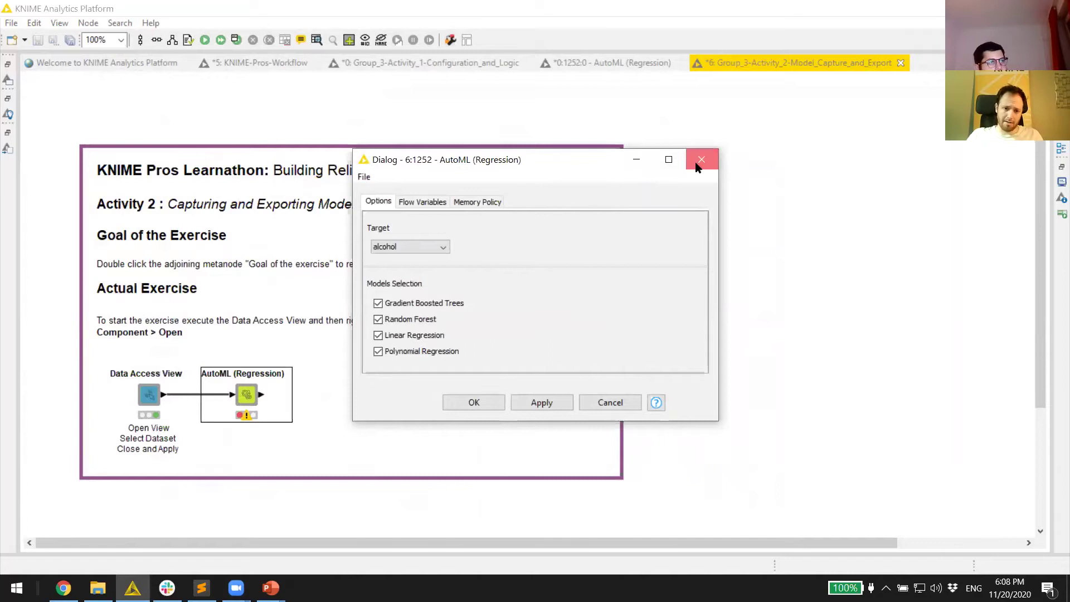
{"action": "left_click", "coordinate": [702, 159]}
{"action": "right_click", "coordinate": [248, 395]}
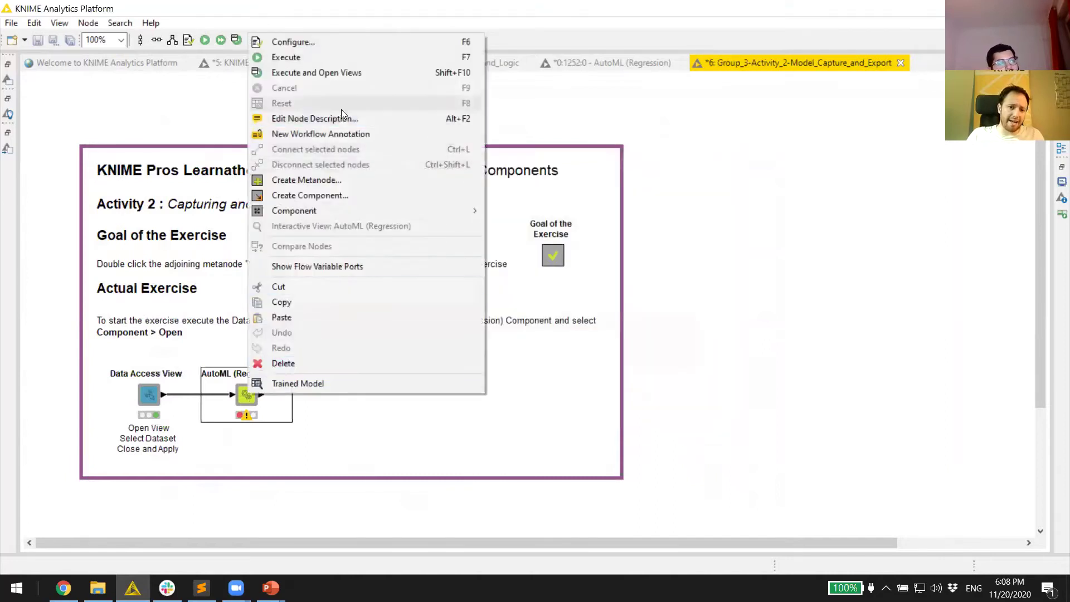
{"action": "left_click", "coordinate": [337, 58]}
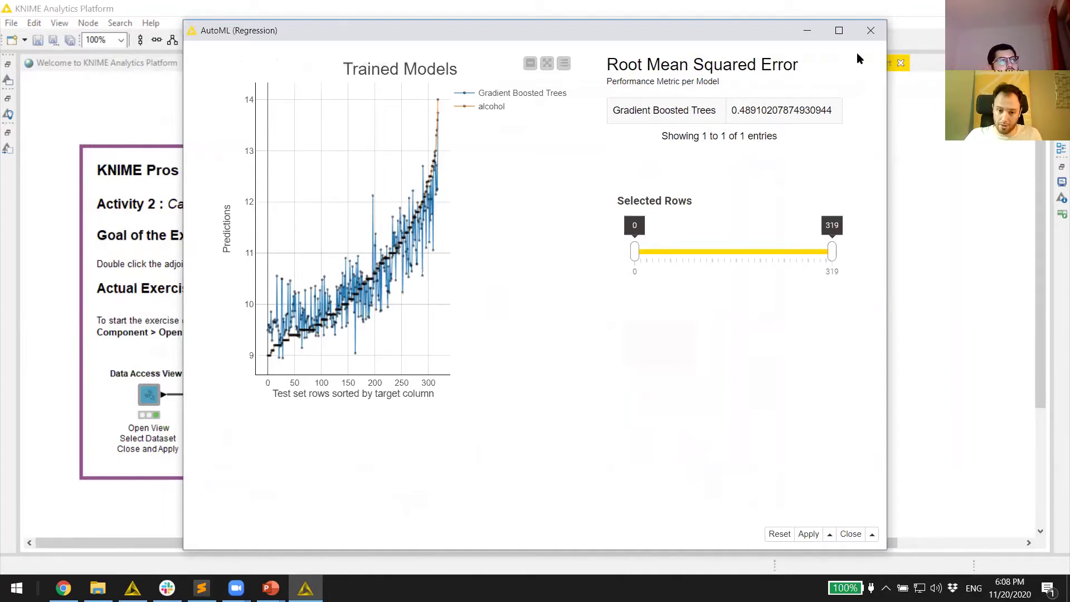
{"action": "left_click", "coordinate": [870, 30]}
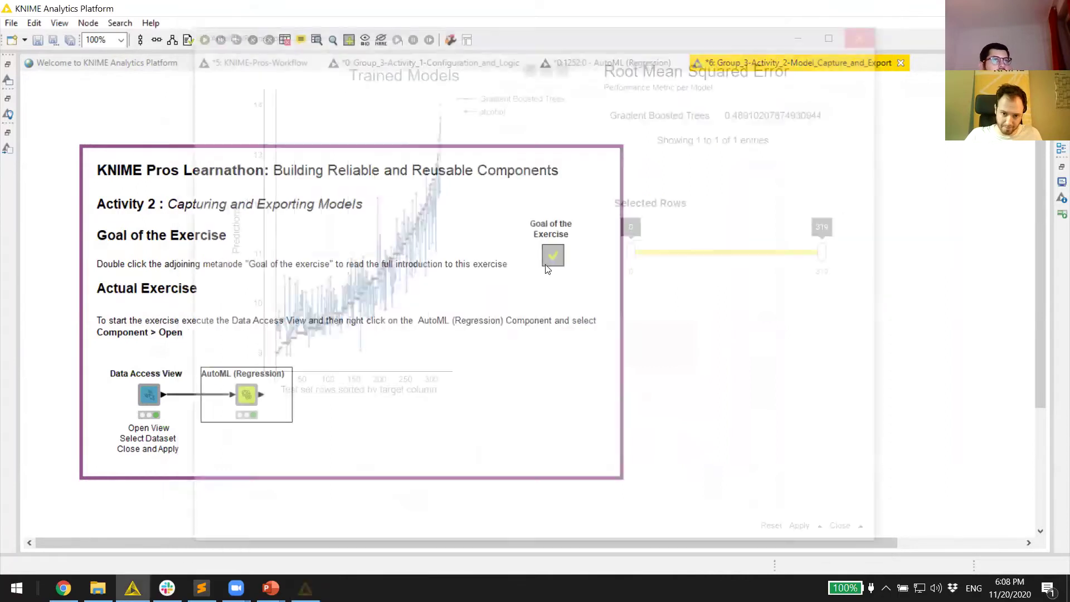
Step: Open the Activity 2 AutoML (Regression) component and examine its configuration branch and its model capture and export section
{"action": "double_click", "coordinate": [247, 396]}
{"action": "scroll", "coordinate": [250, 402], "scroll_direction": "down", "scroll_amount": 3}
{"action": "scroll", "coordinate": [249, 403], "scroll_direction": "down", "scroll_amount": 10}
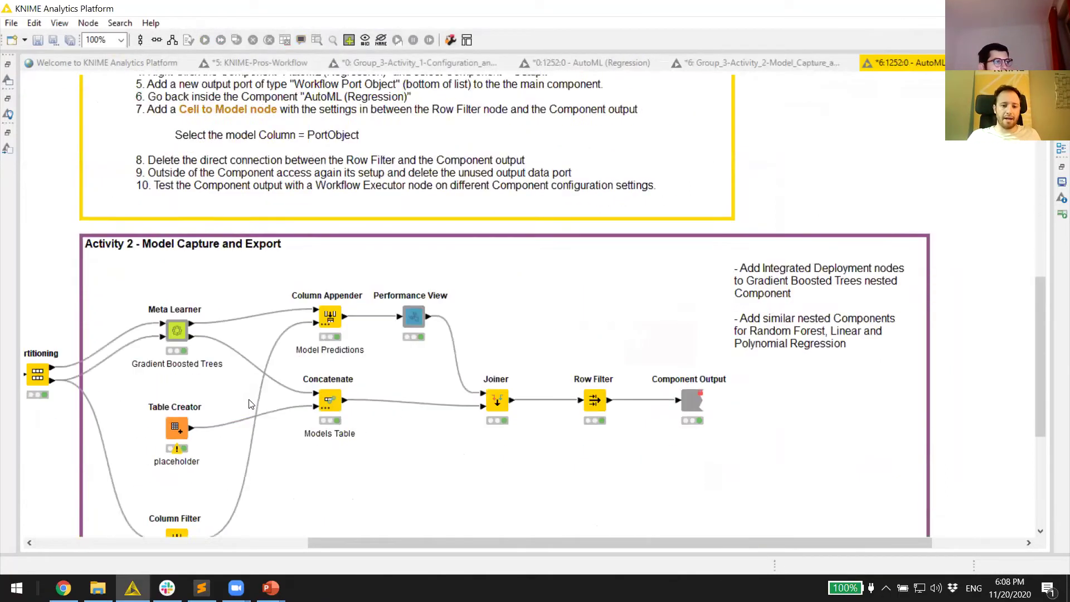
{"action": "scroll", "coordinate": [342, 502], "scroll_direction": "left", "scroll_amount": 3}
{"action": "scroll", "coordinate": [343, 502], "scroll_direction": "left", "scroll_amount": 5}
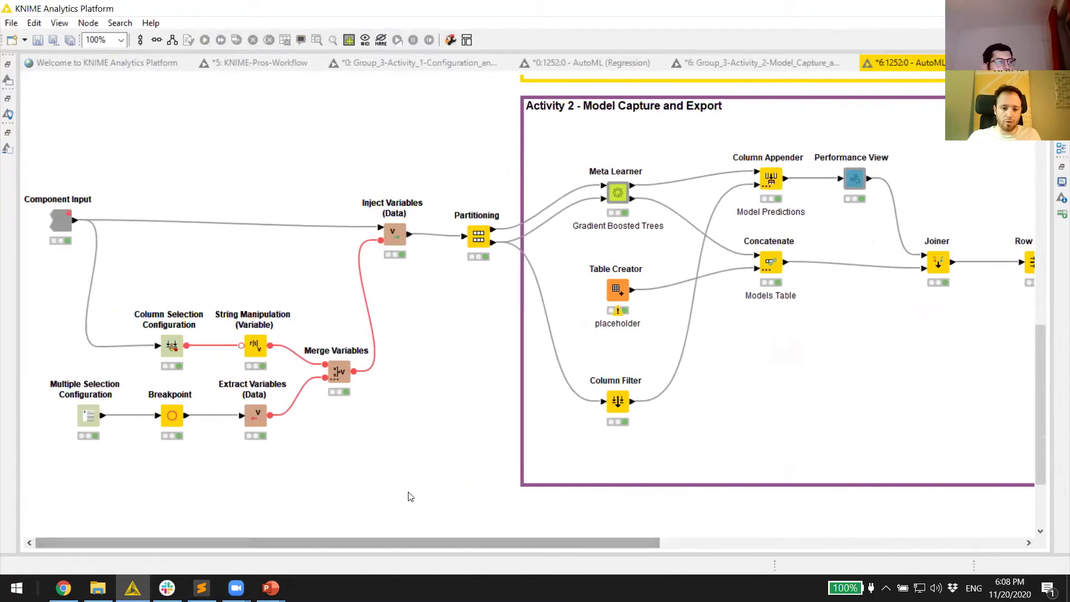
{"action": "scroll", "coordinate": [411, 497], "scroll_direction": "right", "scroll_amount": 1}
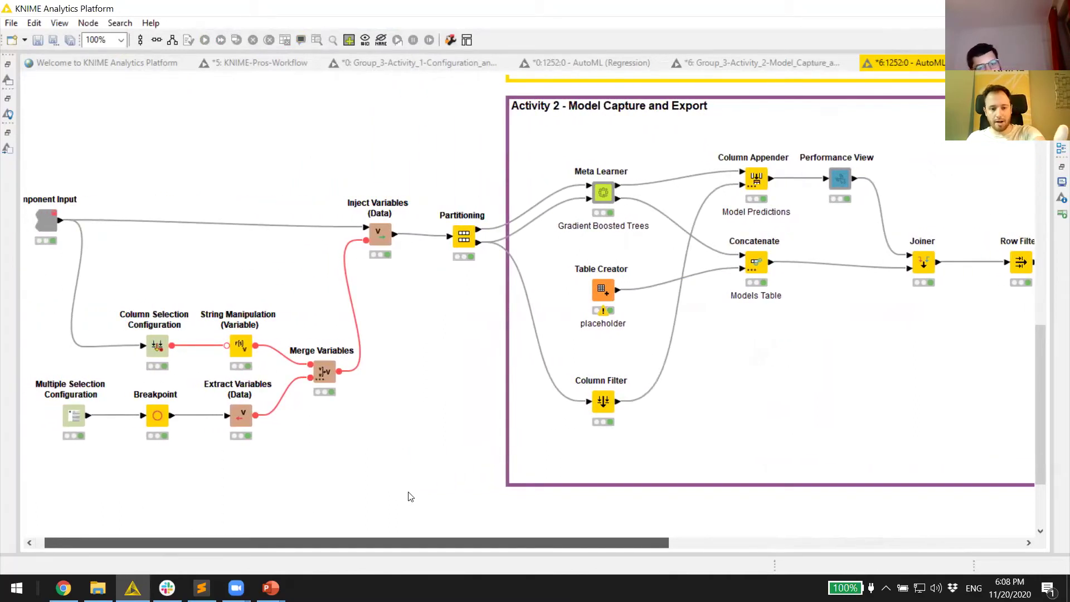
{"action": "scroll", "coordinate": [410, 496], "scroll_direction": "right", "scroll_amount": 8}
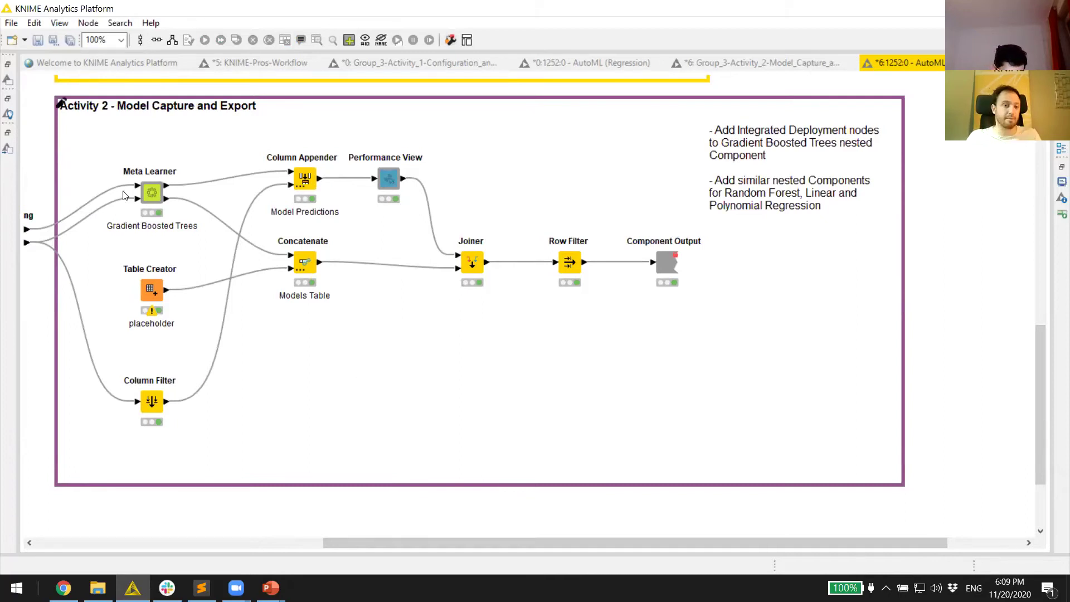
Step: Read the Activity 2 suggested steps on capturing Gradient Boosted Trees, repeating for three more models and exporting the best model
{"action": "scroll", "coordinate": [161, 245], "scroll_direction": "up", "scroll_amount": 10}
{"action": "scroll", "coordinate": [162, 244], "scroll_direction": "up", "scroll_amount": 3}
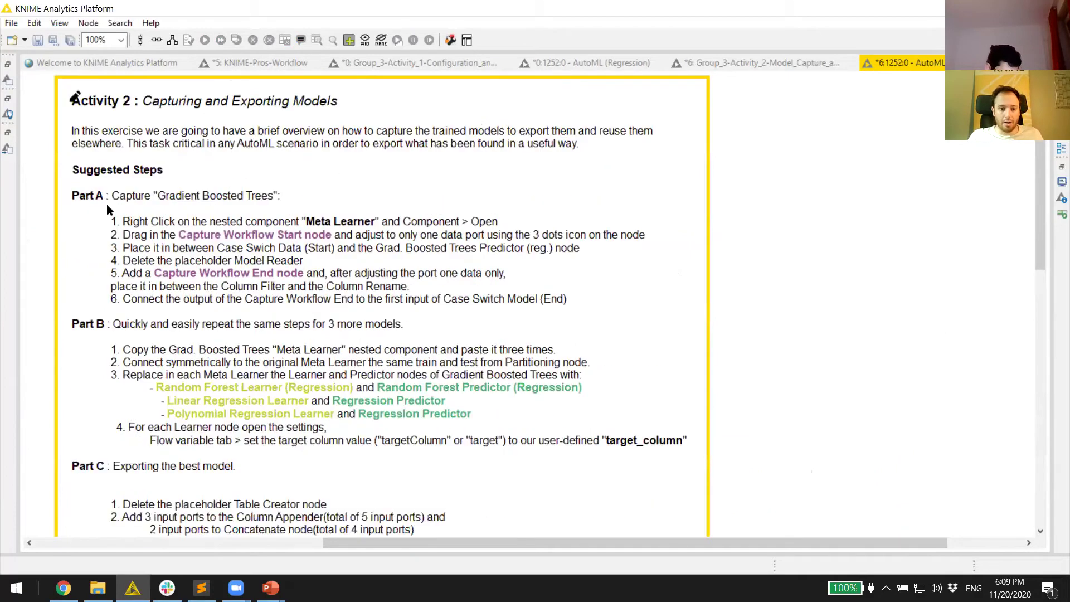
{"action": "scroll", "coordinate": [186, 295], "scroll_direction": "down", "scroll_amount": 3}
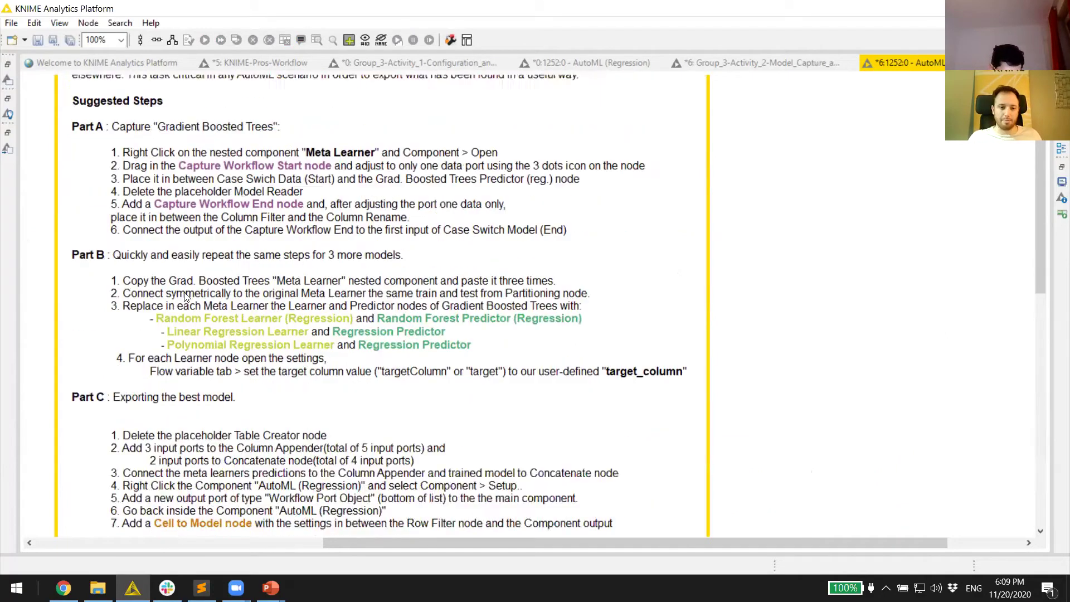
{"action": "scroll", "coordinate": [186, 295], "scroll_direction": "down", "scroll_amount": 9}
{"action": "scroll", "coordinate": [507, 507], "scroll_direction": "down", "scroll_amount": 6}
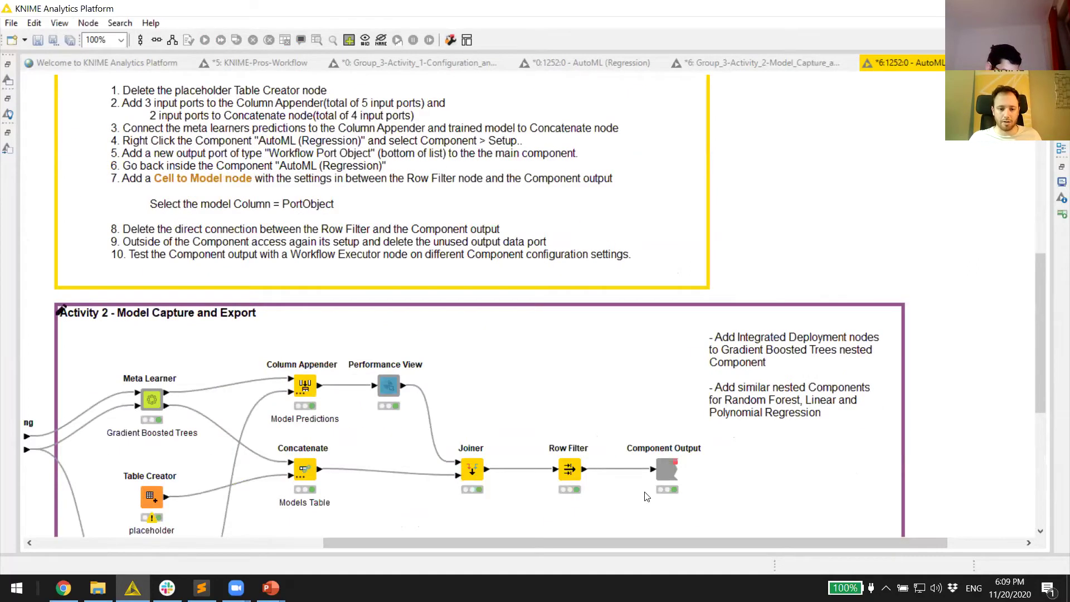
{"action": "scroll", "coordinate": [408, 342], "scroll_direction": "up", "scroll_amount": 12}
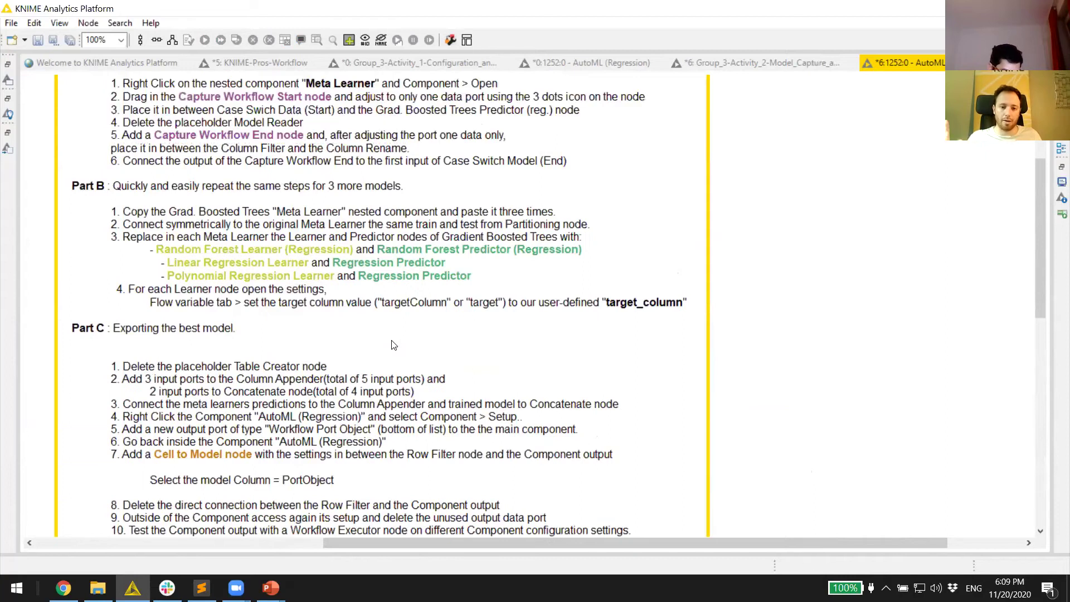
{"action": "scroll", "coordinate": [392, 345], "scroll_direction": "up", "scroll_amount": 9}
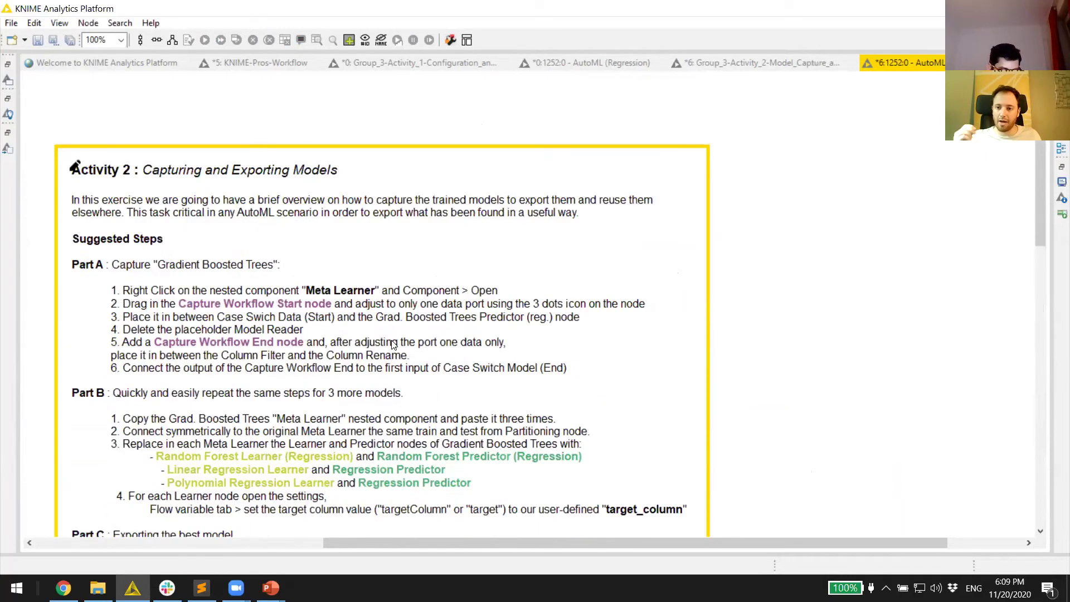
{"action": "scroll", "coordinate": [392, 345], "scroll_direction": "down", "scroll_amount": 3}
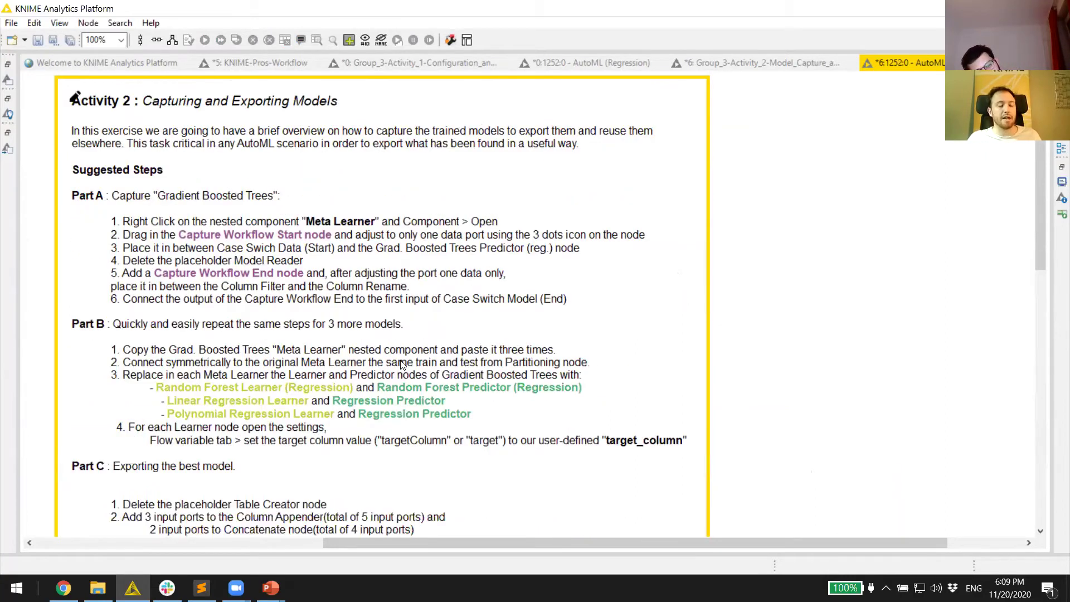
{"action": "scroll", "coordinate": [400, 418], "scroll_direction": "down", "scroll_amount": 18}
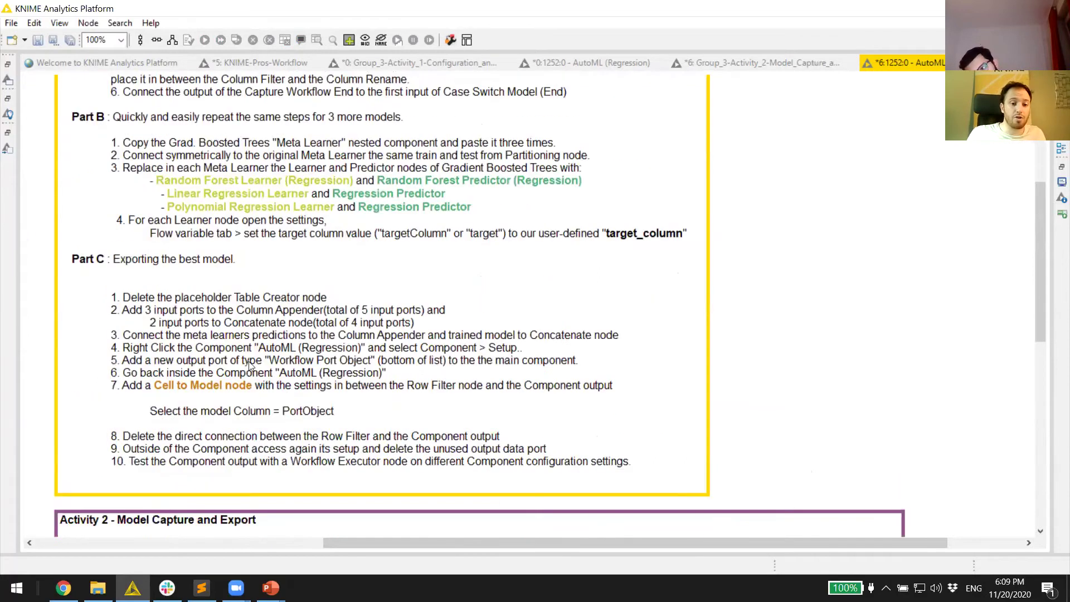
Step: Open the Gradient Boosted Trees Meta Learner component, look over its Activity 2 instructions, capture section and input branch, and close it
{"action": "scroll", "coordinate": [161, 279], "scroll_direction": "down", "scroll_amount": 6}
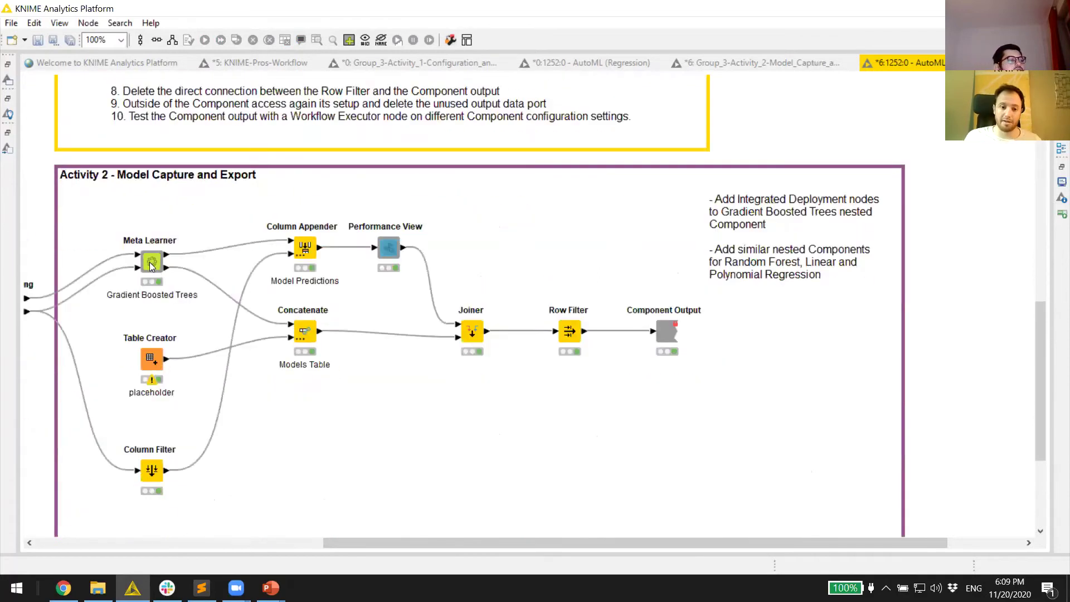
{"action": "right_click", "coordinate": [158, 261]}
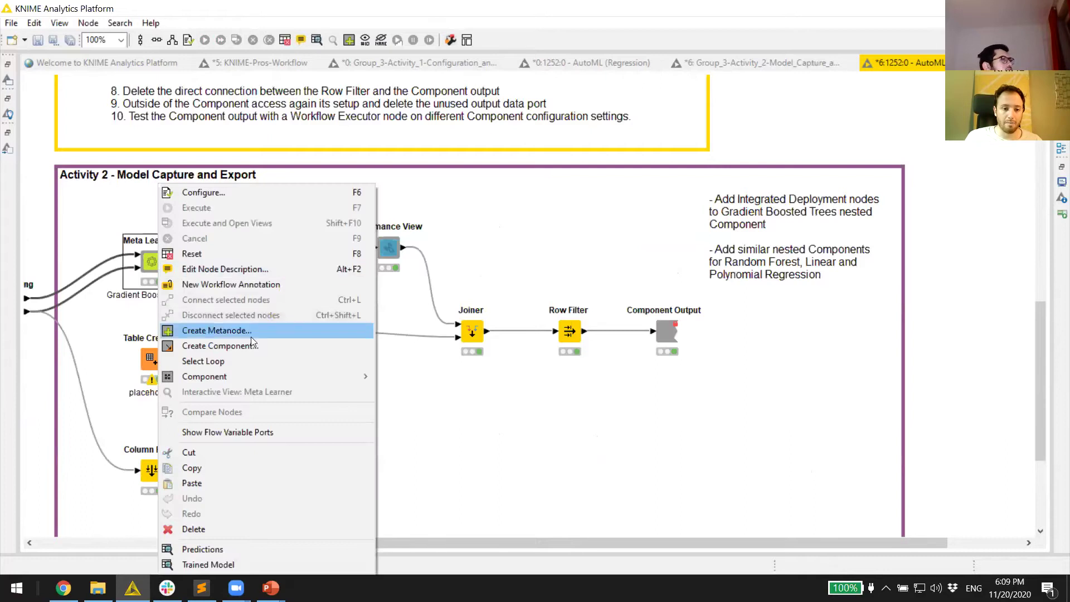
{"action": "mouse_move", "coordinate": [264, 380]}
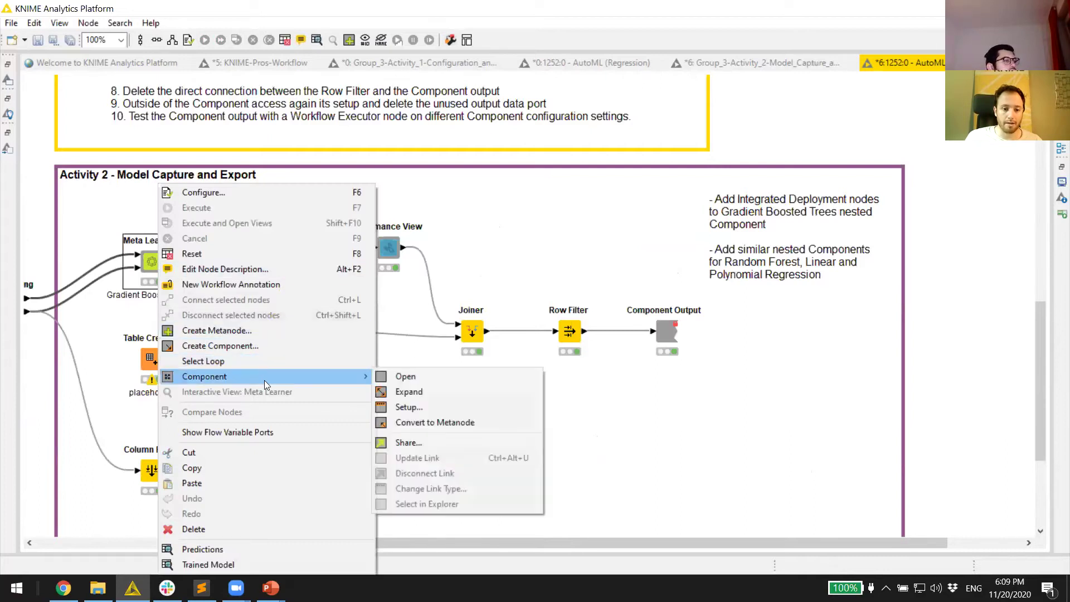
{"action": "left_click", "coordinate": [392, 376]}
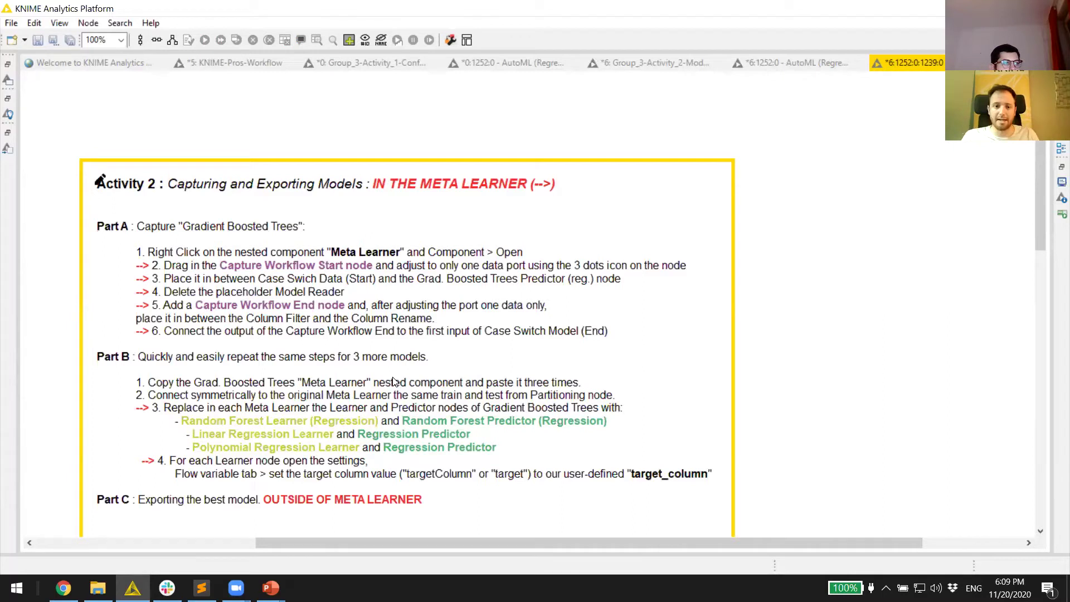
{"action": "scroll", "coordinate": [266, 476], "scroll_direction": "down", "scroll_amount": 3}
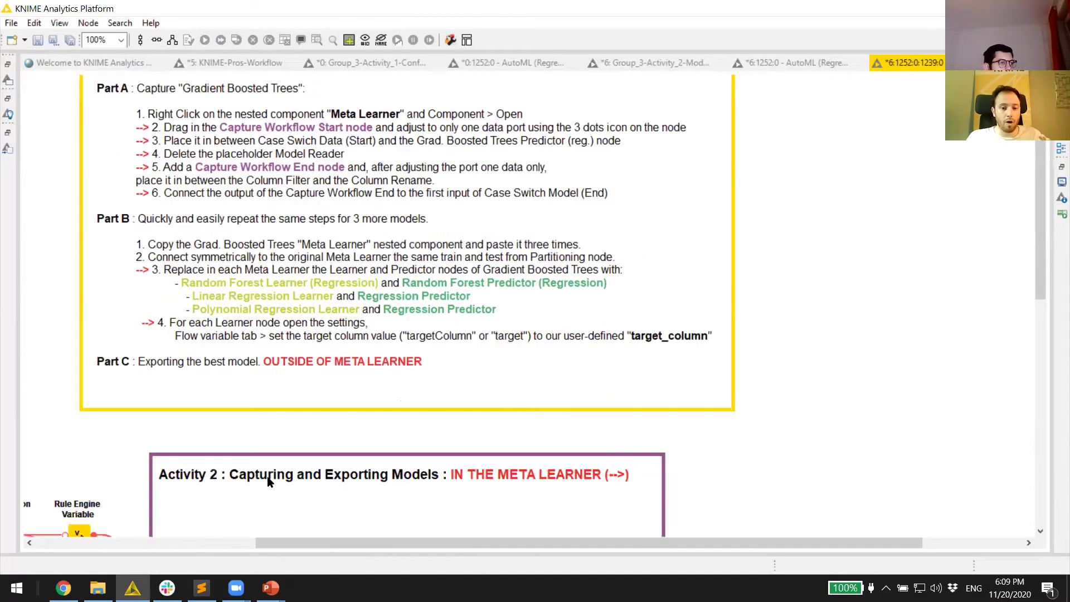
{"action": "scroll", "coordinate": [336, 459], "scroll_direction": "down", "scroll_amount": 7}
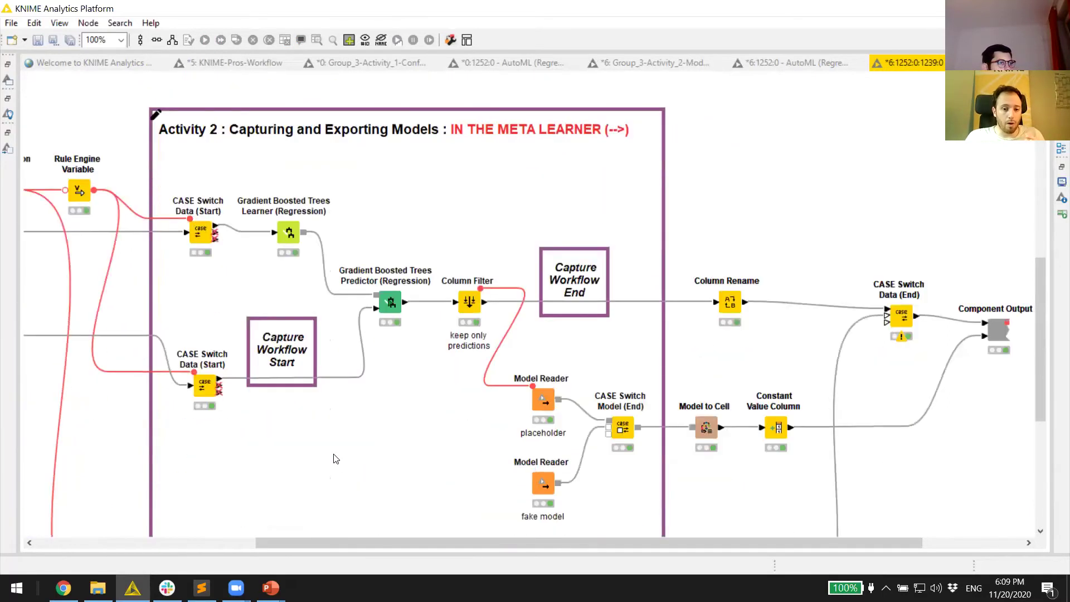
{"action": "left_click_drag", "start_coordinate": [327, 543], "coordinate": [139, 543]}
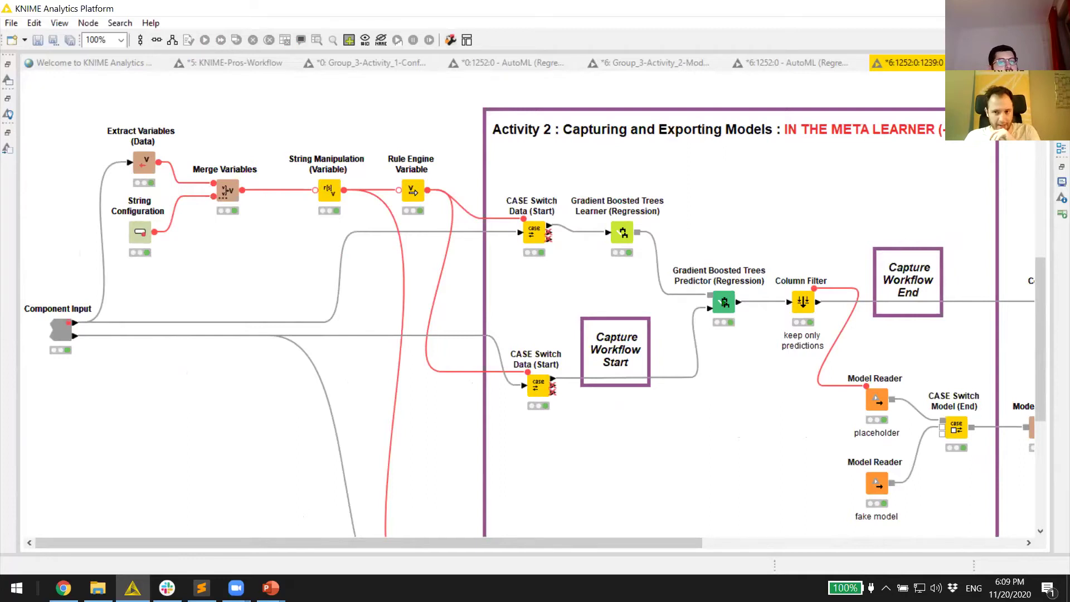
{"action": "key", "text": "ctrl+w"}
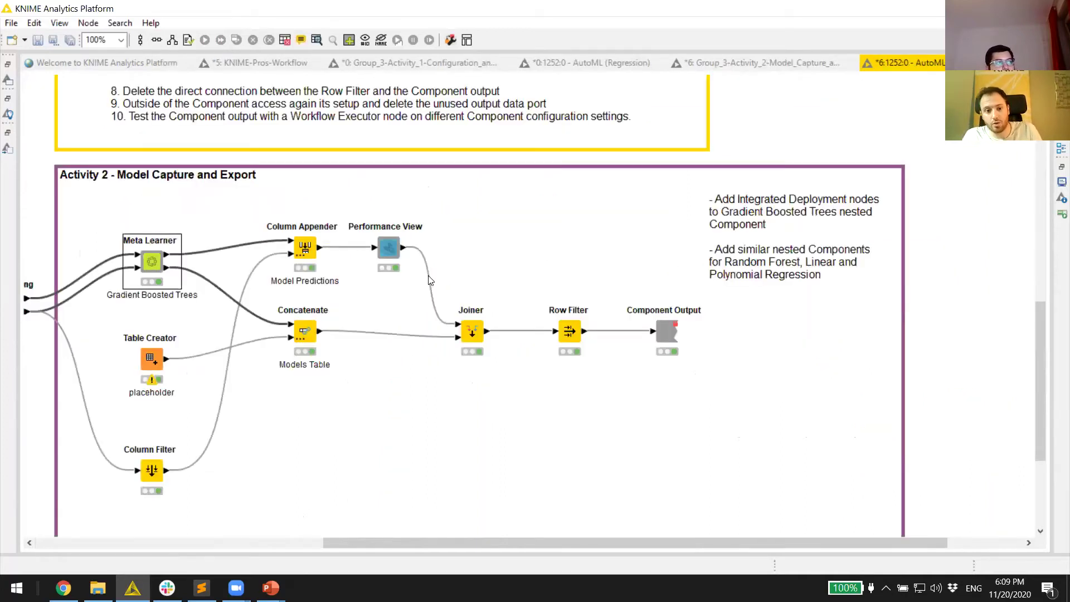
Step: Check the Meta Learner's configuration options, reopen the component and inspect the rule expression of its Rule Engine Variable node
{"action": "double_click", "coordinate": [153, 263]}
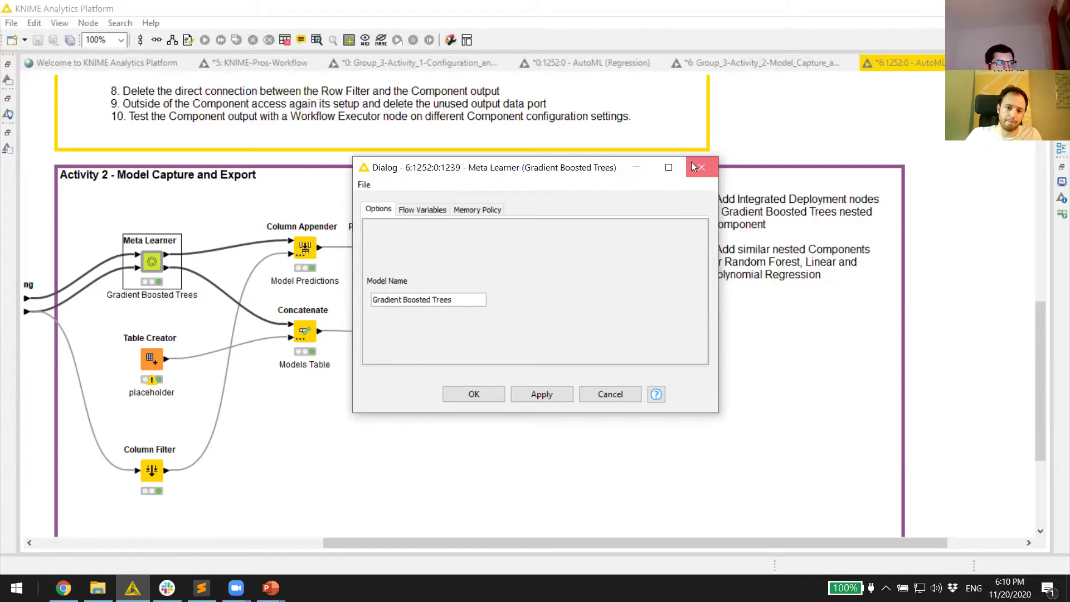
{"action": "left_click", "coordinate": [698, 166]}
{"action": "double_click", "coordinate": [152, 260], "text": "ctrl"}
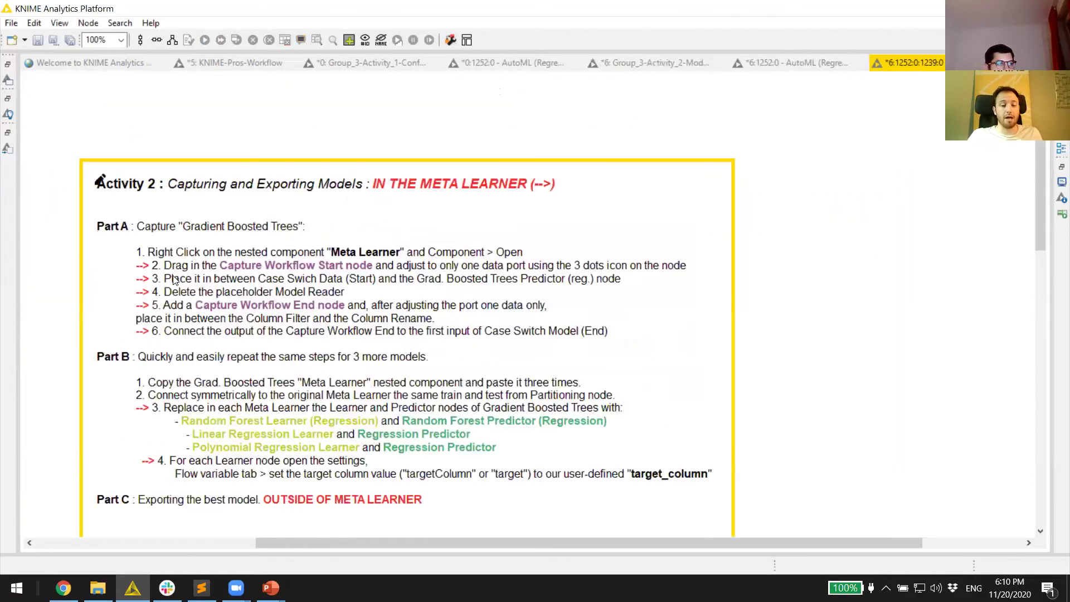
{"action": "scroll", "coordinate": [172, 282], "scroll_direction": "down", "scroll_amount": 10}
{"action": "scroll", "coordinate": [281, 499], "scroll_direction": "left", "scroll_amount": 10}
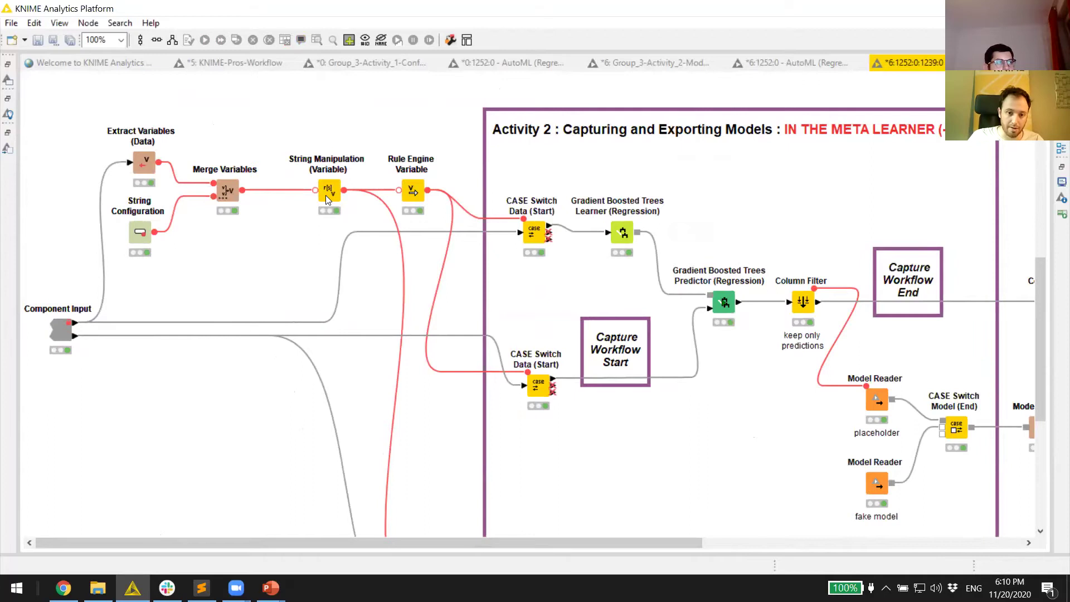
{"action": "double_click", "coordinate": [415, 195]}
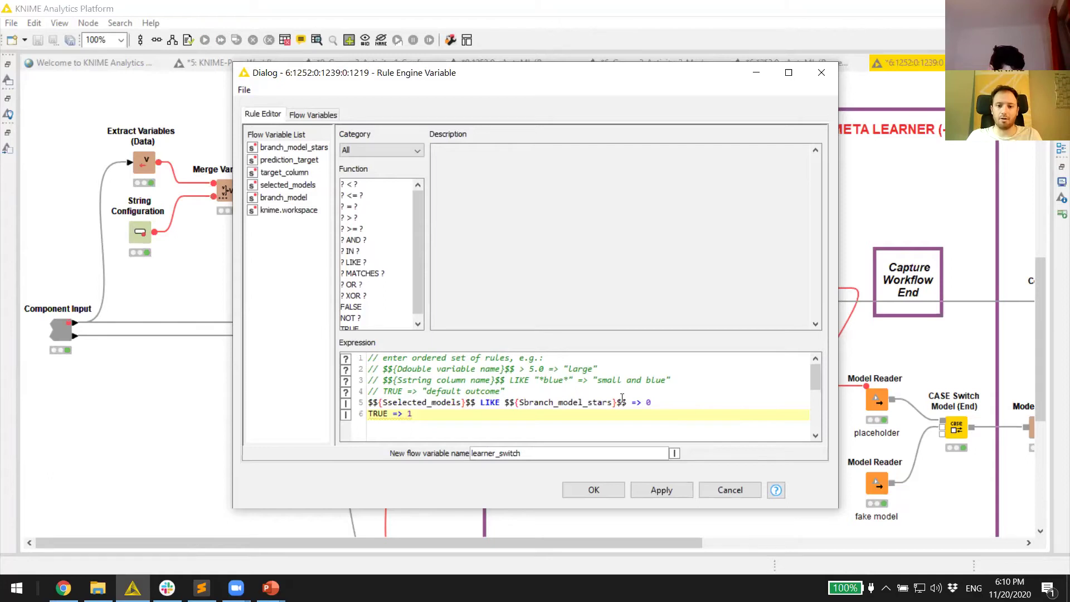
{"action": "left_click", "coordinate": [821, 73]}
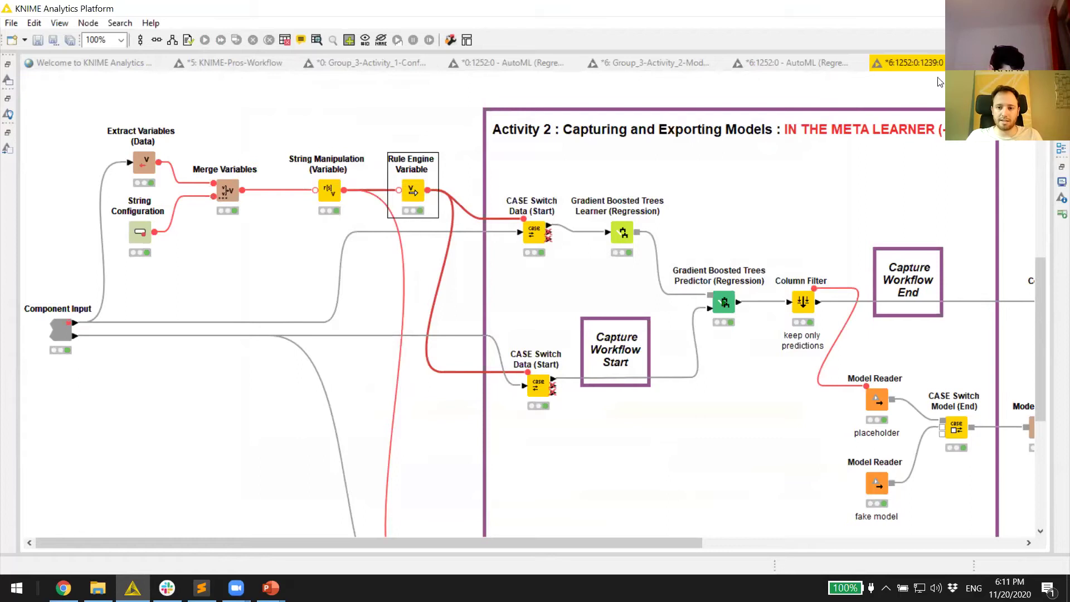
Step: Place the Meta Learner workflow editor side by side with the AutoML (Regression) workflow
{"action": "left_click_drag", "start_coordinate": [915, 63], "coordinate": [792, 230]}
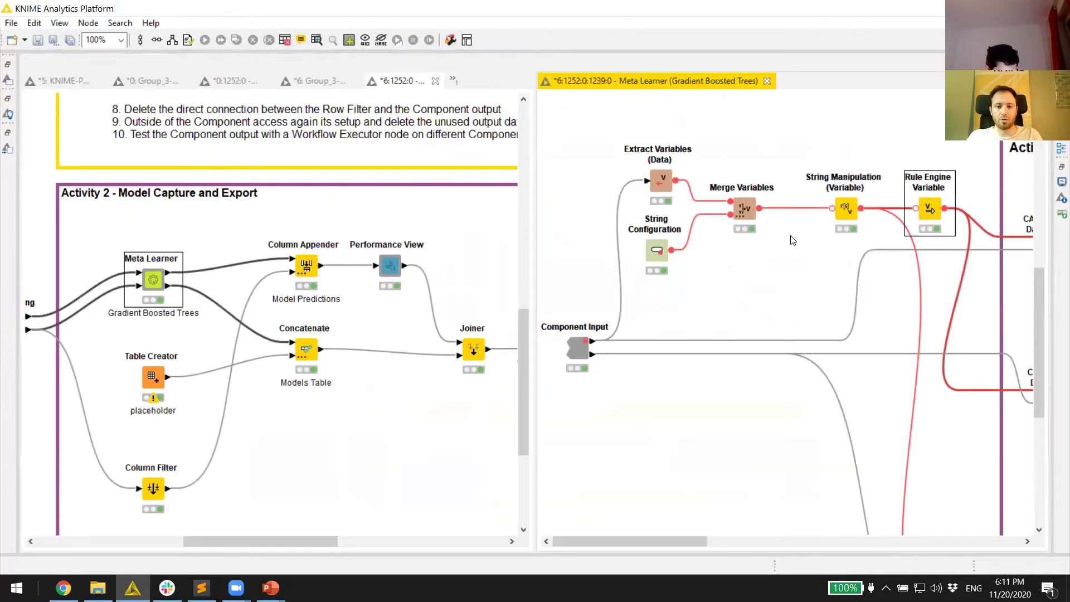
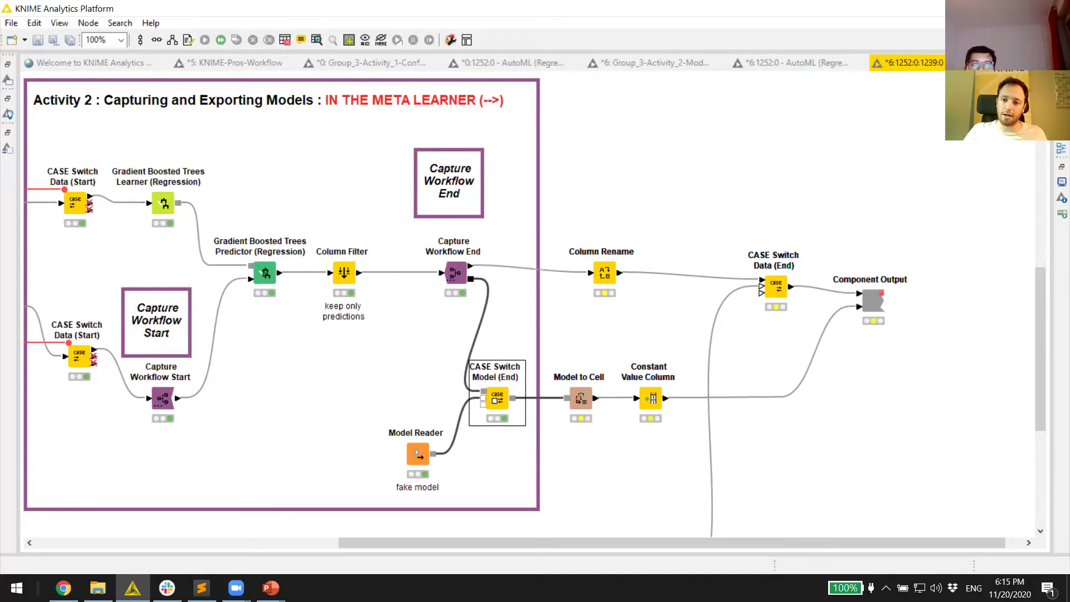
Step: Close the Meta Learner workflow, return to the AutoML (Regression) workflow and inspect the Meta Learner's Predictions output table
{"action": "key", "text": "ctrl+w"}
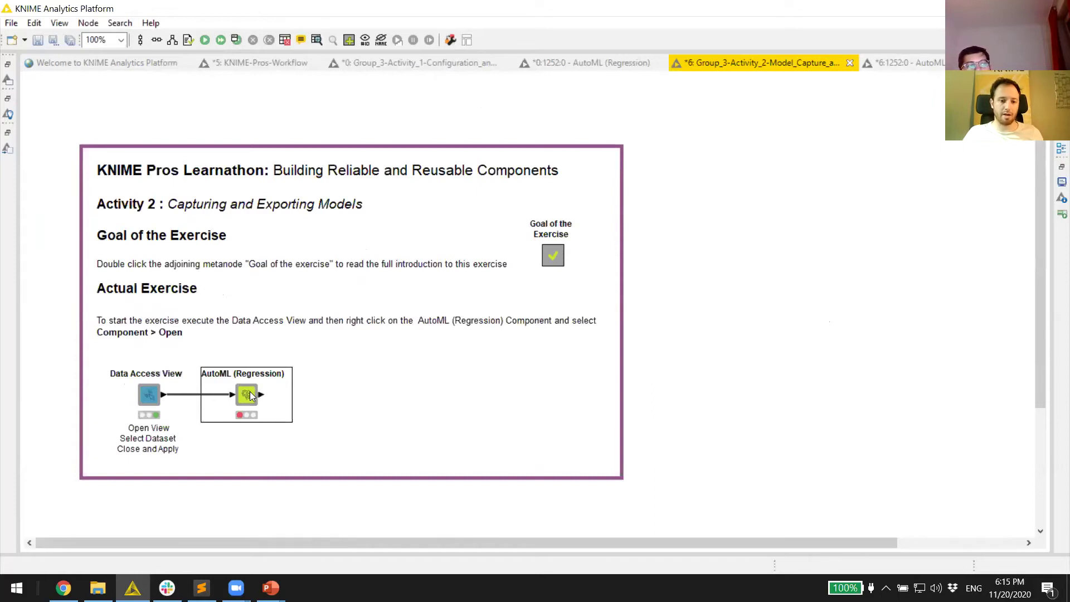
{"action": "key", "text": "ctrl+Page_Down"}
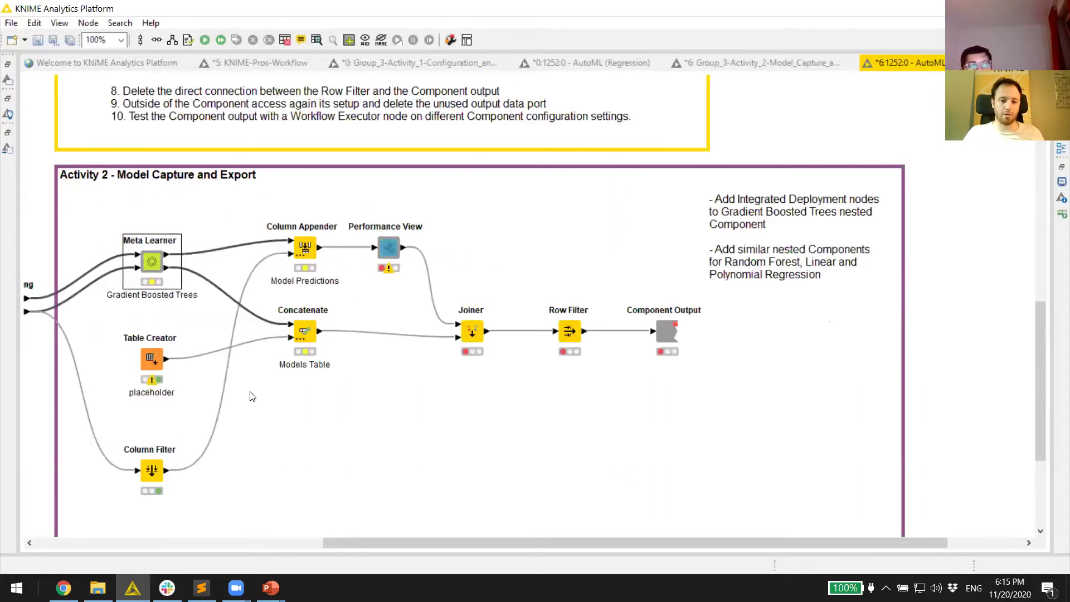
{"action": "right_click", "coordinate": [155, 255]}
{"action": "key", "text": "Escape"}
{"action": "right_click", "coordinate": [156, 261]}
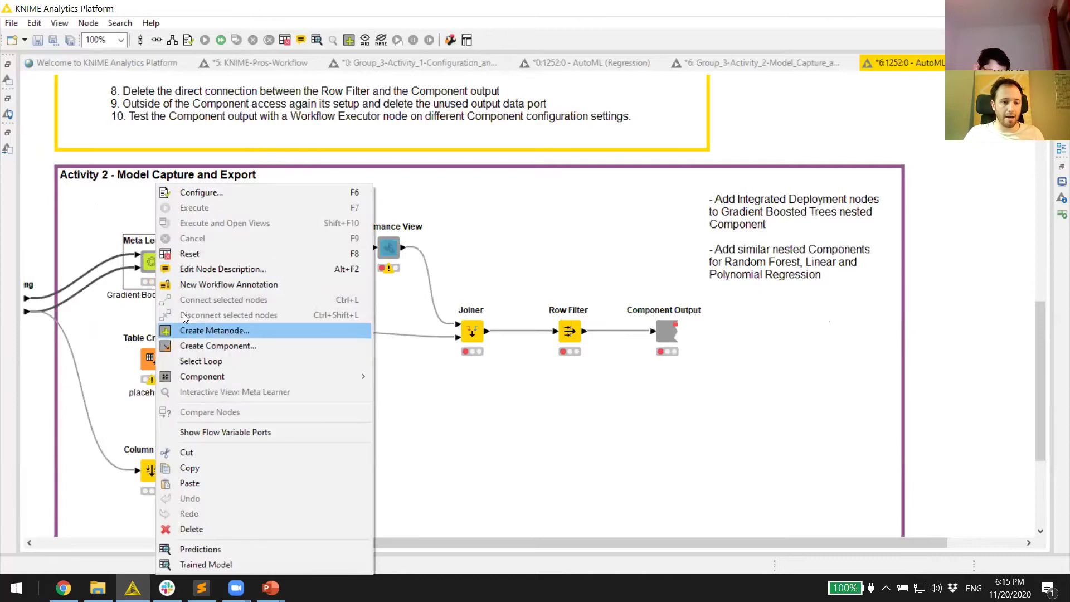
{"action": "left_click", "coordinate": [221, 549]}
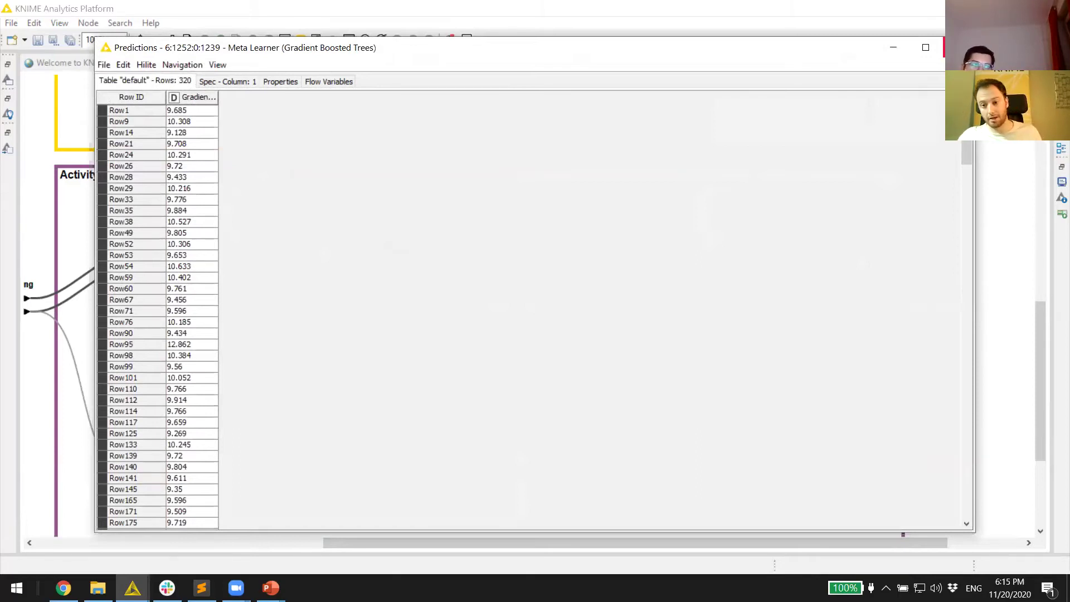
{"action": "left_click", "coordinate": [960, 47]}
Step: Inspect the Meta Learner's Trained Model output table and close it
{"action": "right_click", "coordinate": [155, 266]}
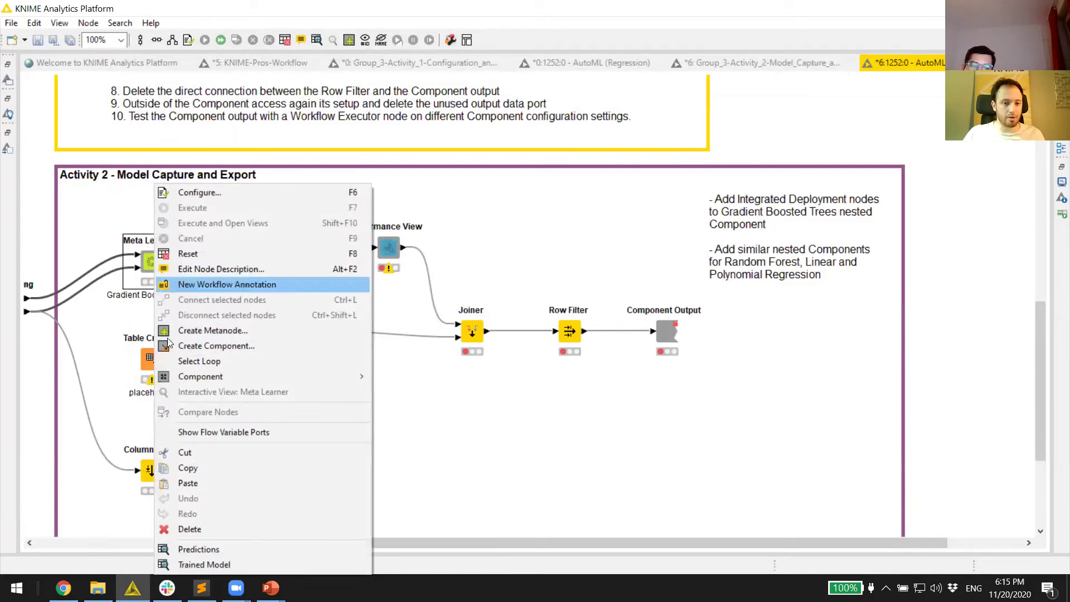
{"action": "left_click", "coordinate": [204, 564]}
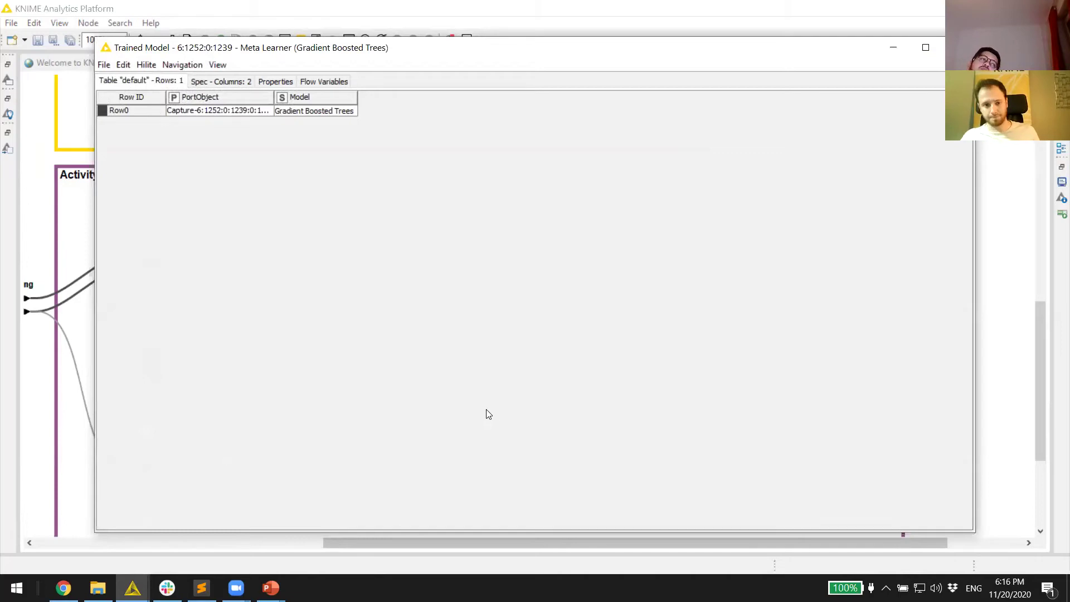
{"action": "left_click", "coordinate": [959, 48]}
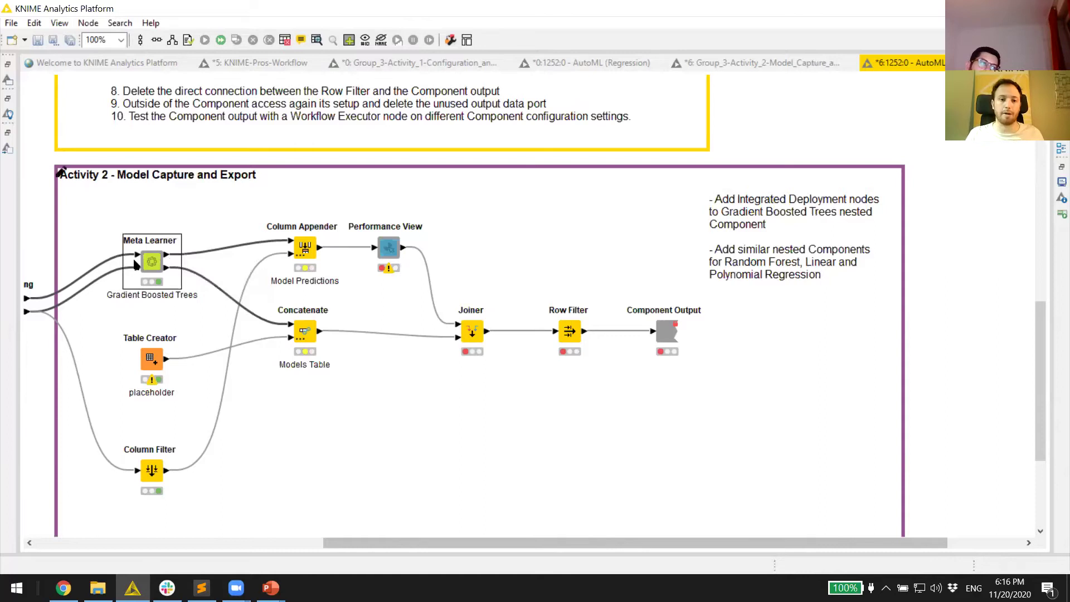
Step: Copy the Gradient Boosted Trees Meta Learner and paste it three times into the Model Capture and Export section
{"action": "right_click", "coordinate": [152, 263]}
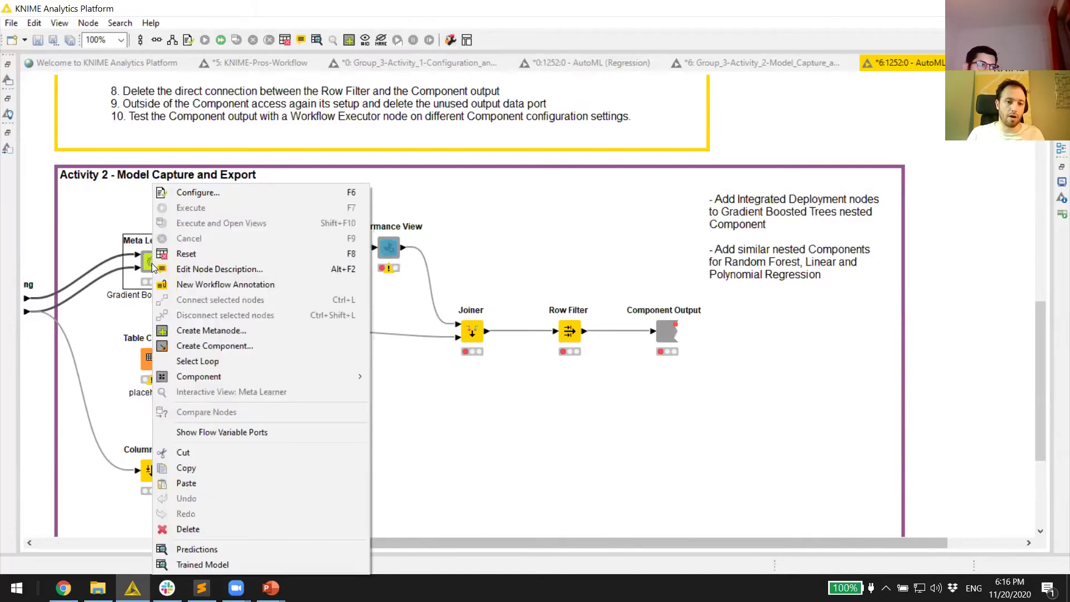
{"action": "left_click", "coordinate": [204, 467]}
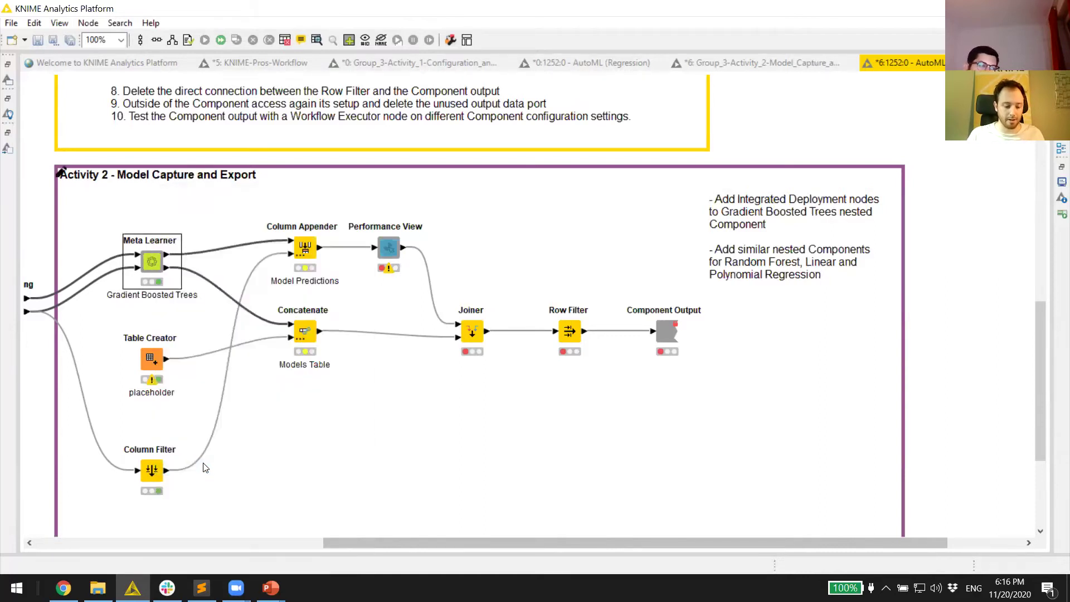
{"action": "scroll", "coordinate": [341, 432], "scroll_direction": "down", "scroll_amount": 1}
{"action": "left_click", "coordinate": [341, 432]}
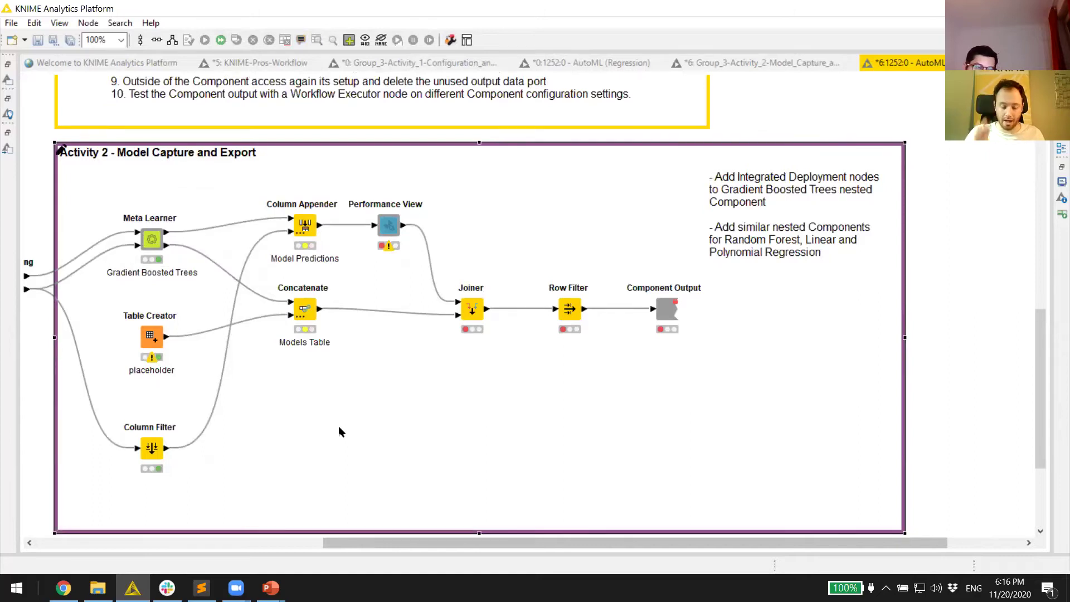
{"action": "key", "text": "ctrl+v"}
{"action": "key", "text": "ctrl+v"}
{"action": "key", "text": "ctrl+v"}
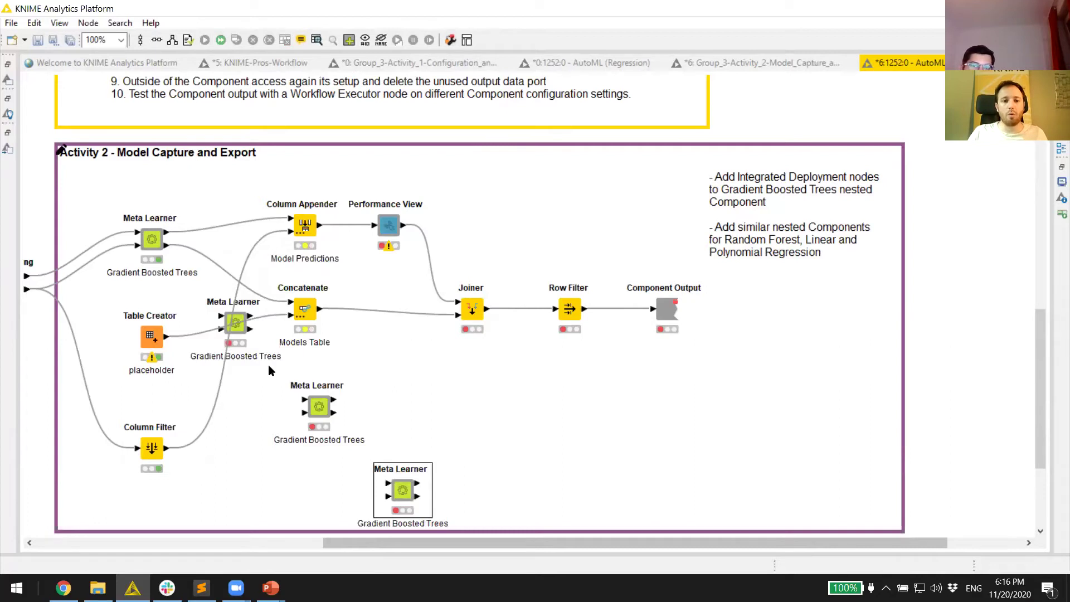
Step: Delete the placeholder Table Creator and stack the three Meta Learner copies under the original, with the Column Filter moved below them
{"action": "left_click", "coordinate": [154, 342]}
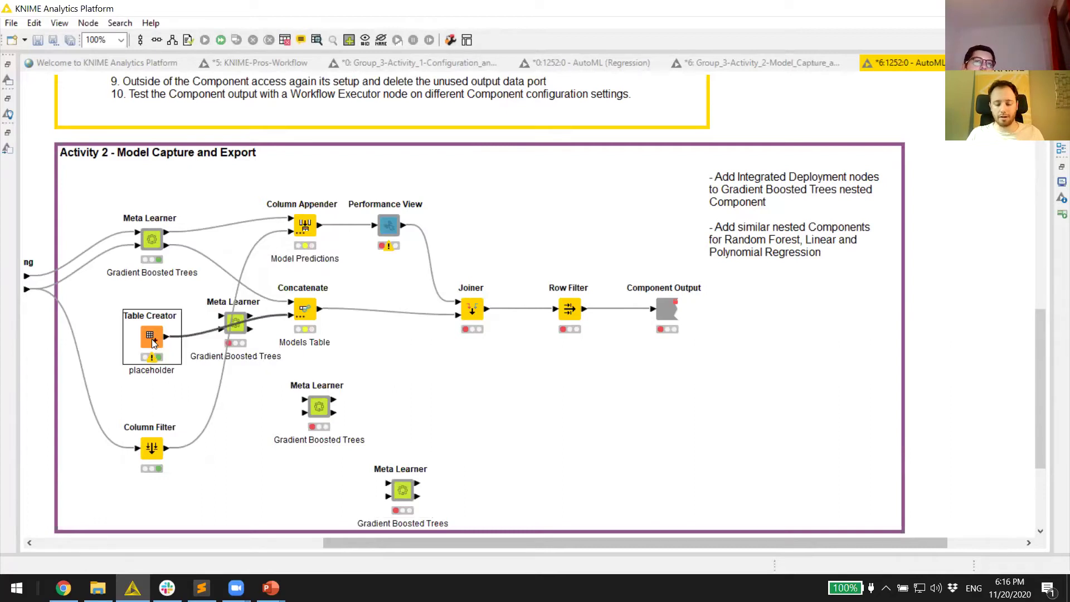
{"action": "key", "text": "Delete"}
{"action": "left_click", "coordinate": [244, 327]}
{"action": "left_click_drag", "start_coordinate": [247, 332], "coordinate": [165, 320]}
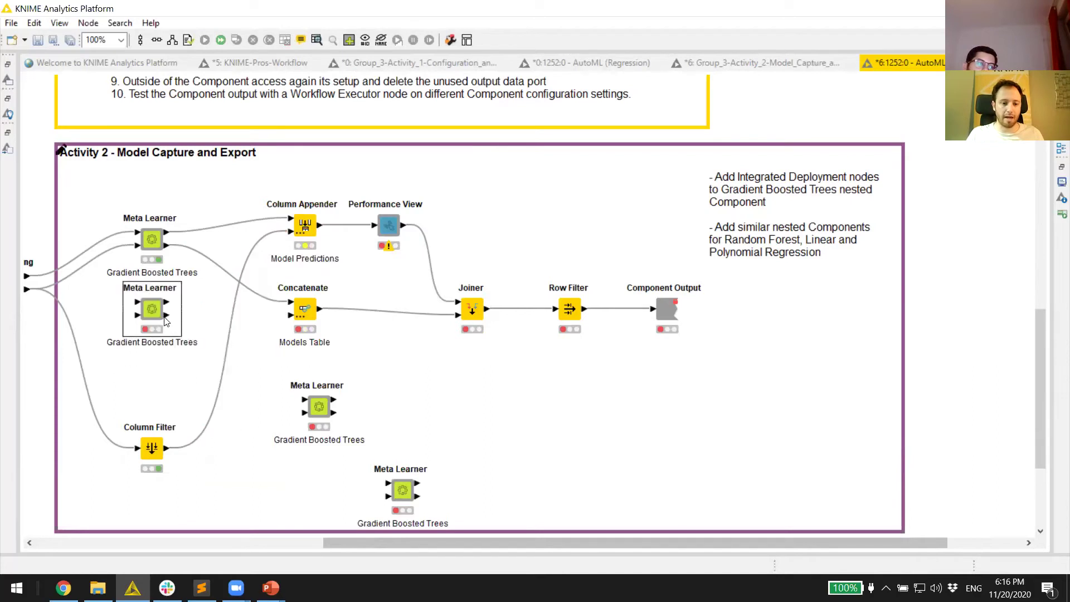
{"action": "left_click_drag", "start_coordinate": [319, 406], "coordinate": [153, 378]}
{"action": "left_click_drag", "start_coordinate": [148, 457], "coordinate": [147, 514]}
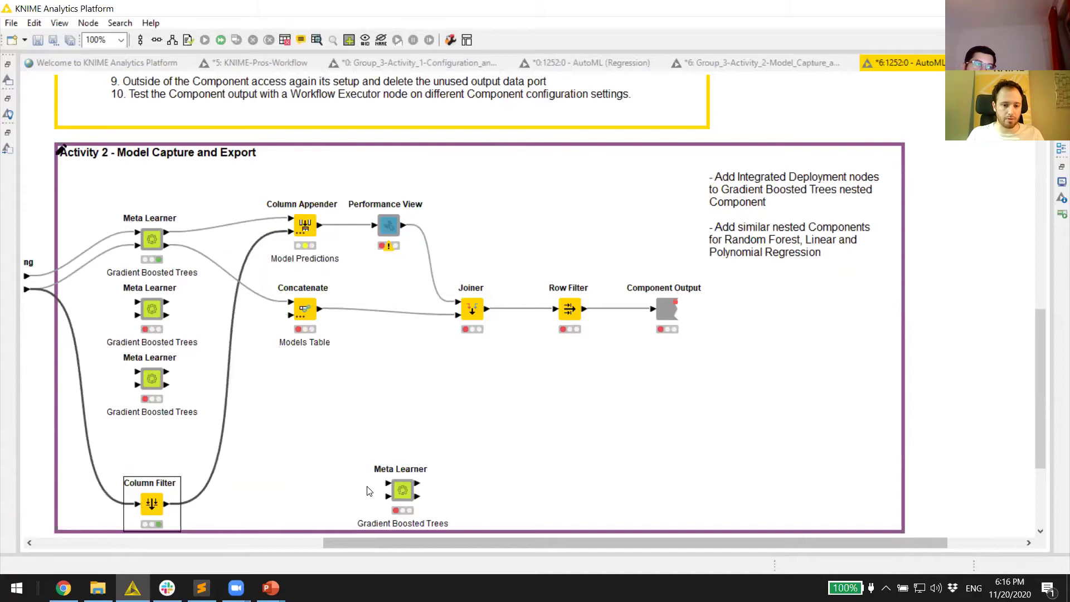
{"action": "left_click_drag", "start_coordinate": [401, 489], "coordinate": [150, 447]}
{"action": "left_click_drag", "start_coordinate": [152, 503], "coordinate": [151, 517]}
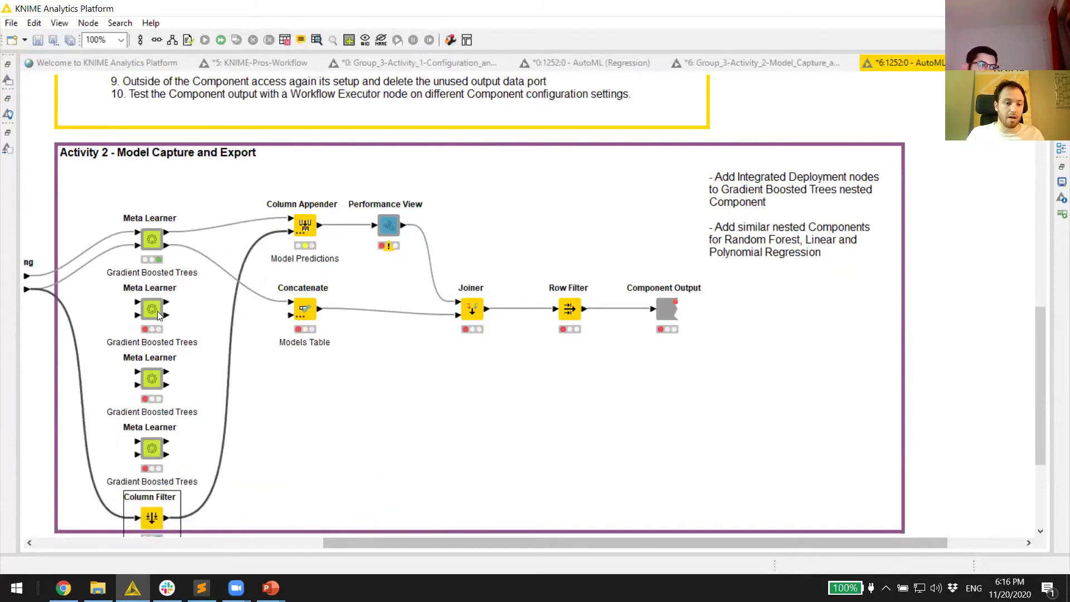
Step: Relabel the first two copied Meta Learners below the original as Random Forest and Linear Regression
{"action": "double_click", "coordinate": [162, 342]}
{"action": "triple_click", "coordinate": [162, 342]}
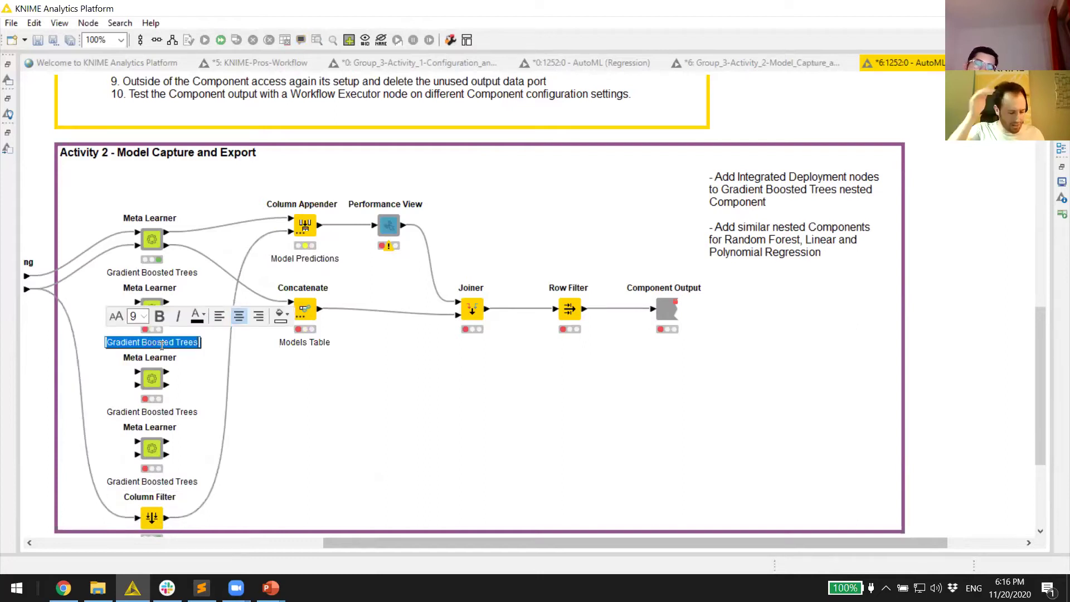
{"action": "type", "text": "Random Forest"}
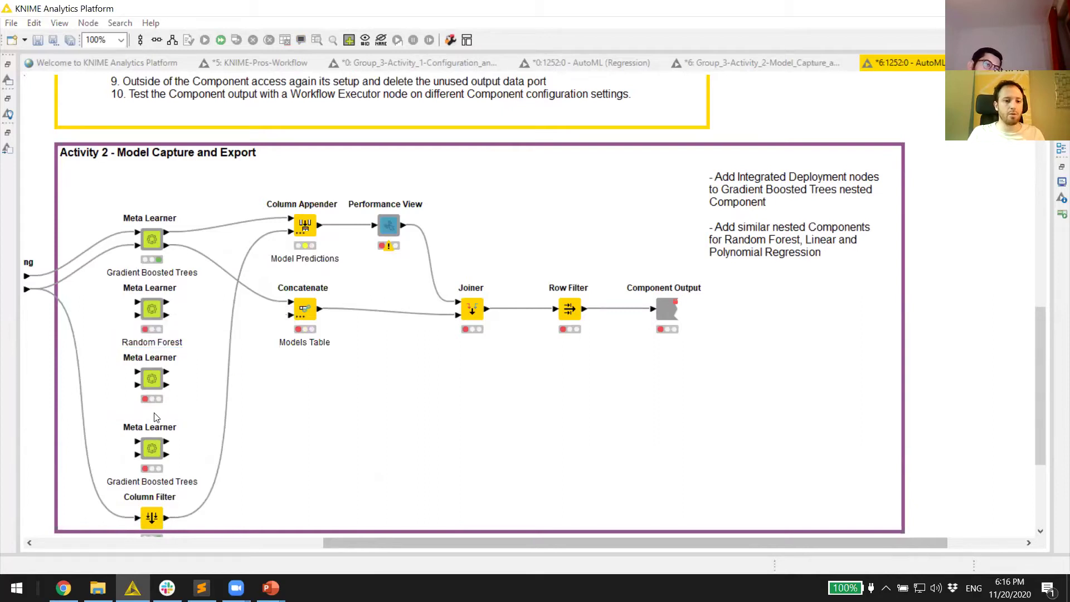
{"action": "left_click", "coordinate": [154, 412]}
{"action": "triple_click", "coordinate": [155, 413]}
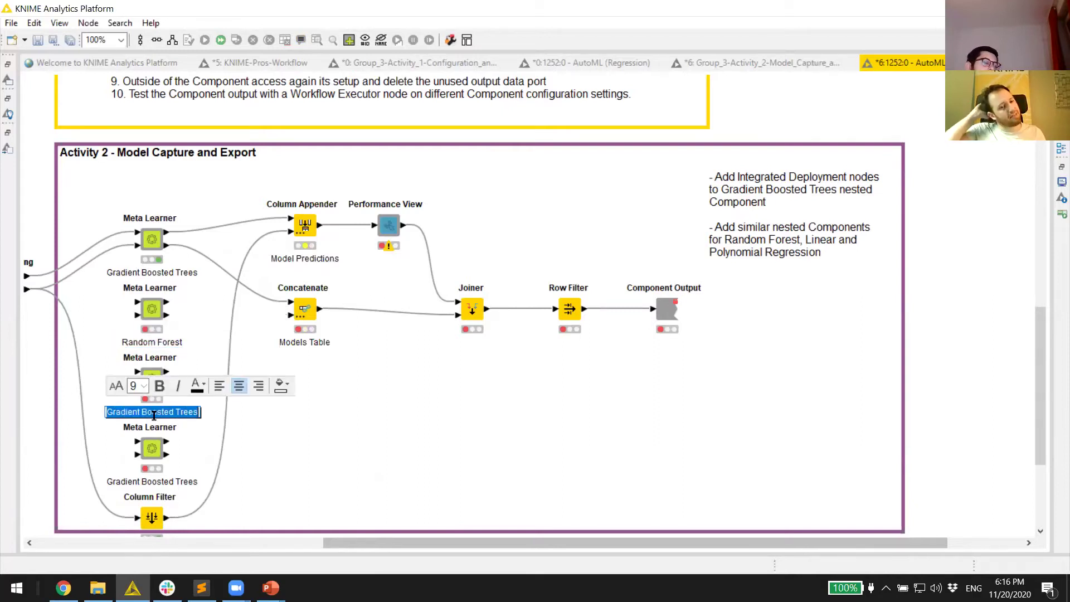
{"action": "type", "text": "Linea"}
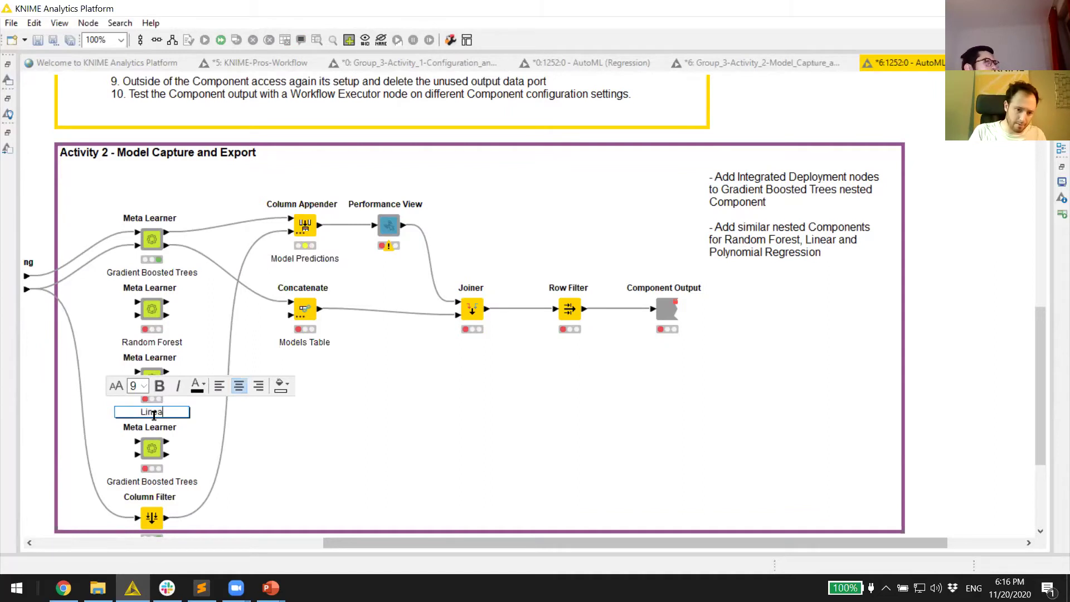
{"action": "type", "text": "r Regression"}
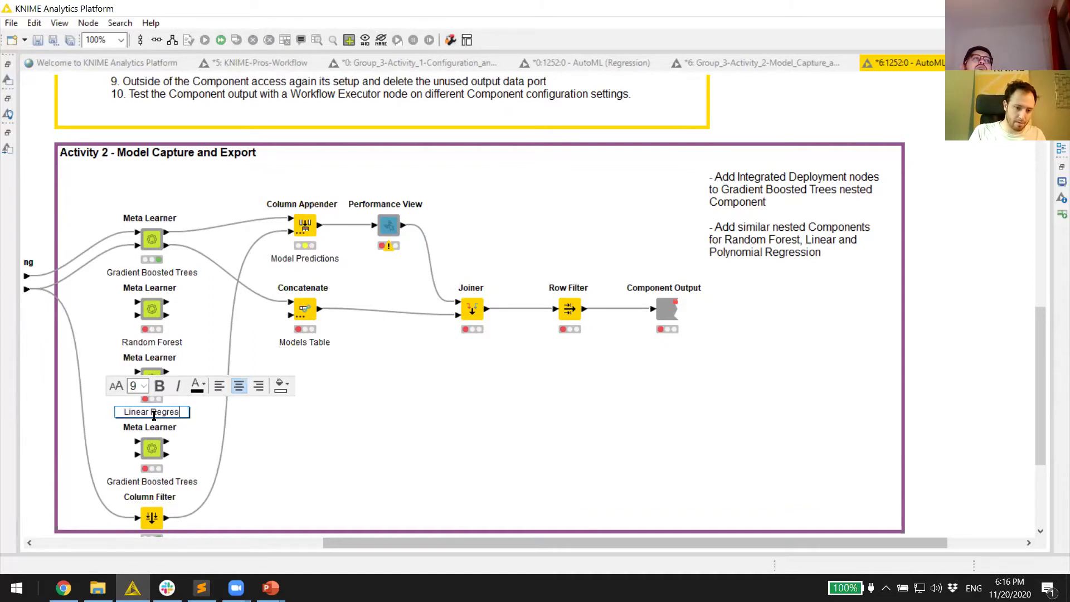
Step: Relabel the last Meta Learner copy, just above the Column Filter, as Polynomial Regression
{"action": "left_click", "coordinate": [143, 490]}
{"action": "left_click", "coordinate": [141, 483]}
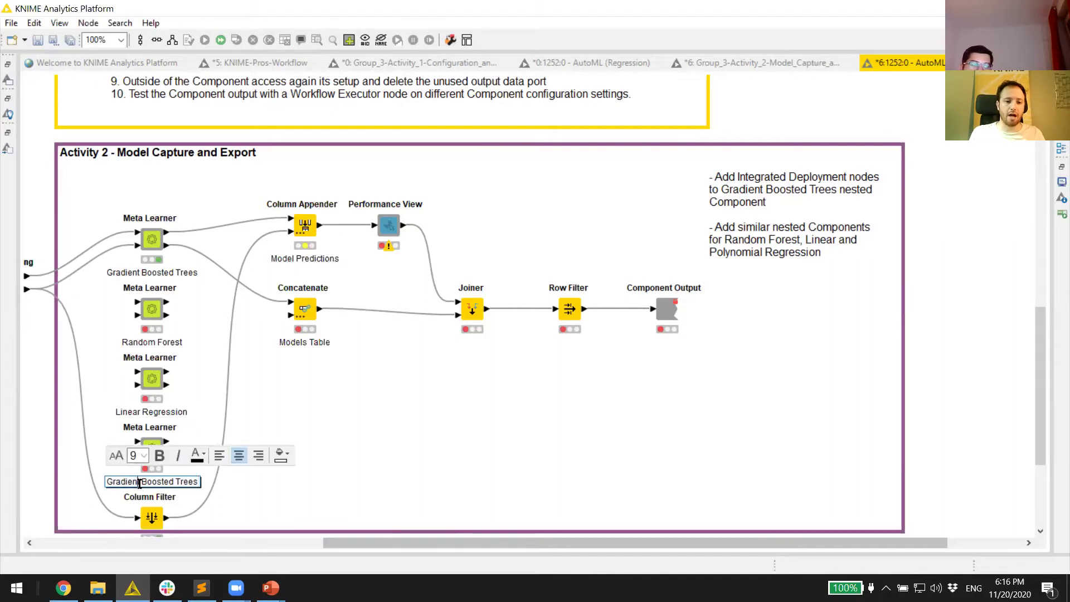
{"action": "type", "text": "Pol"}
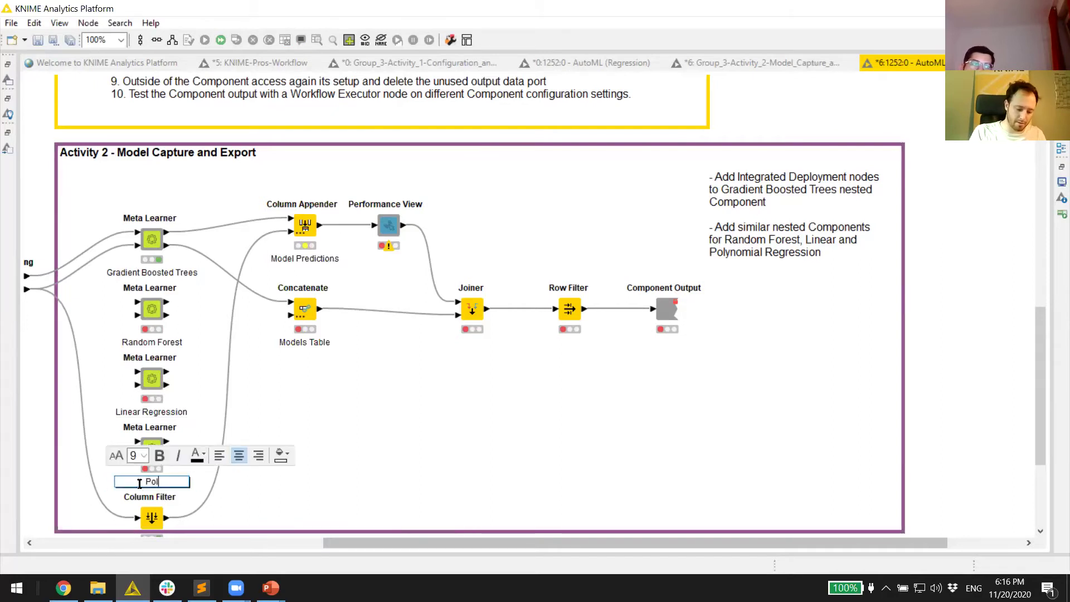
{"action": "type", "text": "ynomial "}
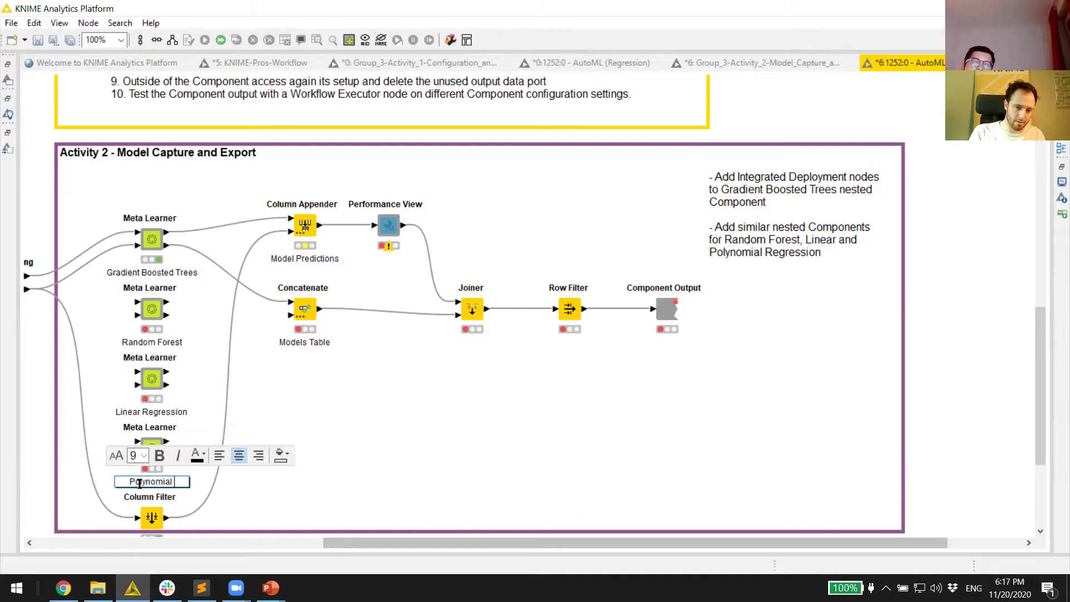
{"action": "type", "text": "Regression"}
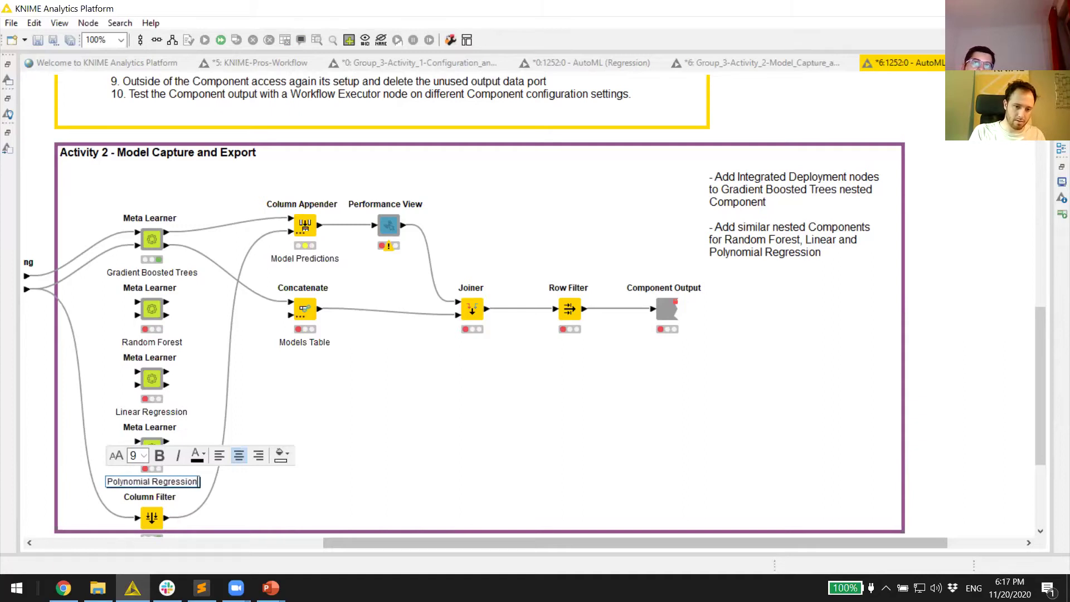
{"action": "left_click", "coordinate": [357, 417]}
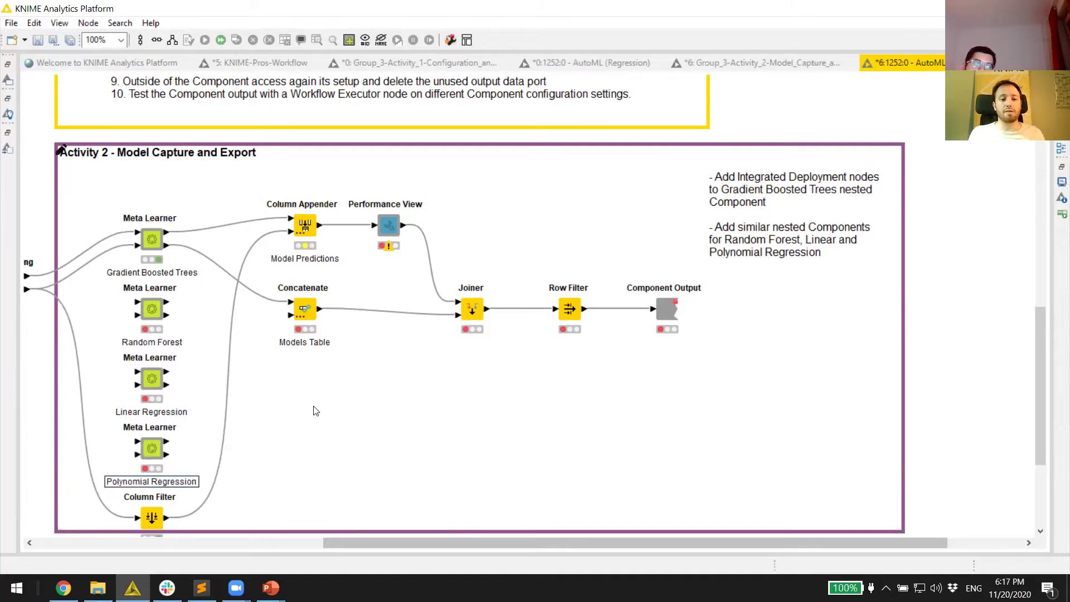
Step: Connect both Partitioning outputs to the matching inputs of the Random Forest, Linear Regression and Polynomial Regression Meta Learners
{"action": "scroll", "coordinate": [213, 549], "scroll_direction": "left", "scroll_amount": 4}
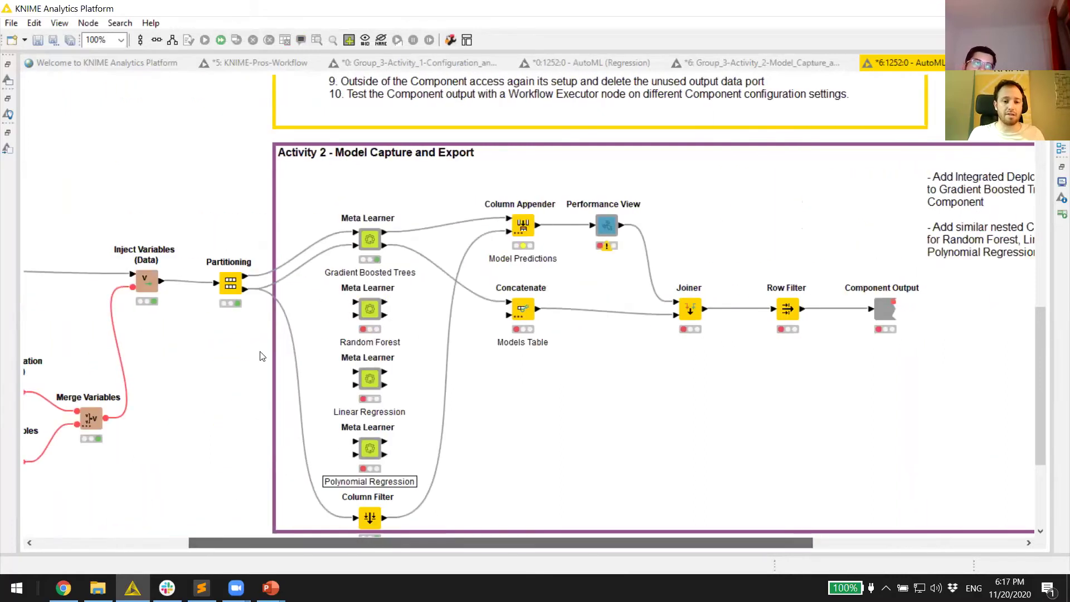
{"action": "left_click_drag", "start_coordinate": [267, 284], "coordinate": [374, 313]}
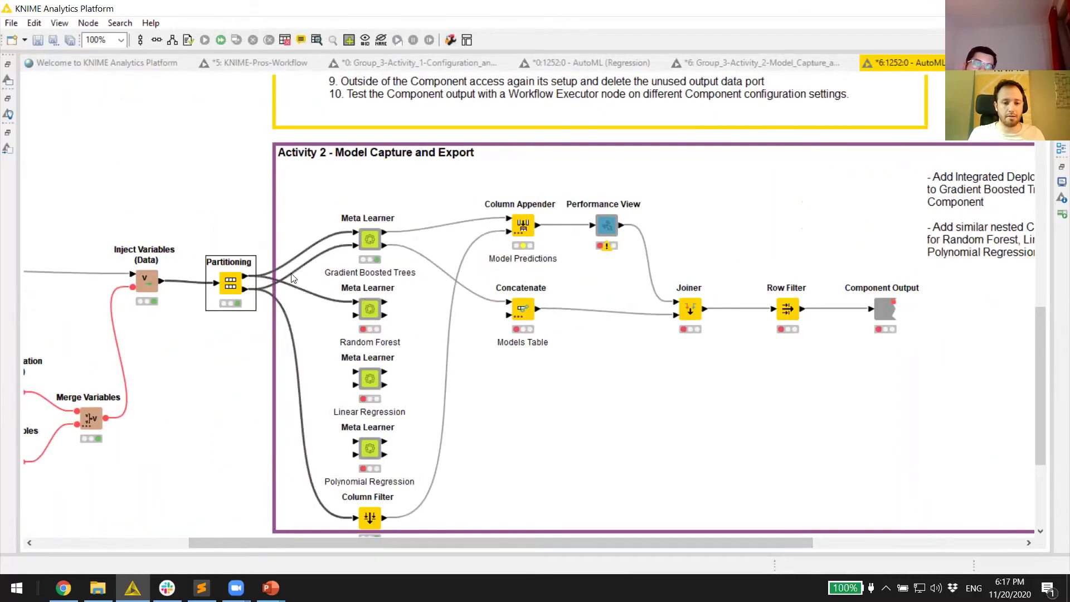
{"action": "left_click_drag", "start_coordinate": [249, 277], "coordinate": [356, 372]}
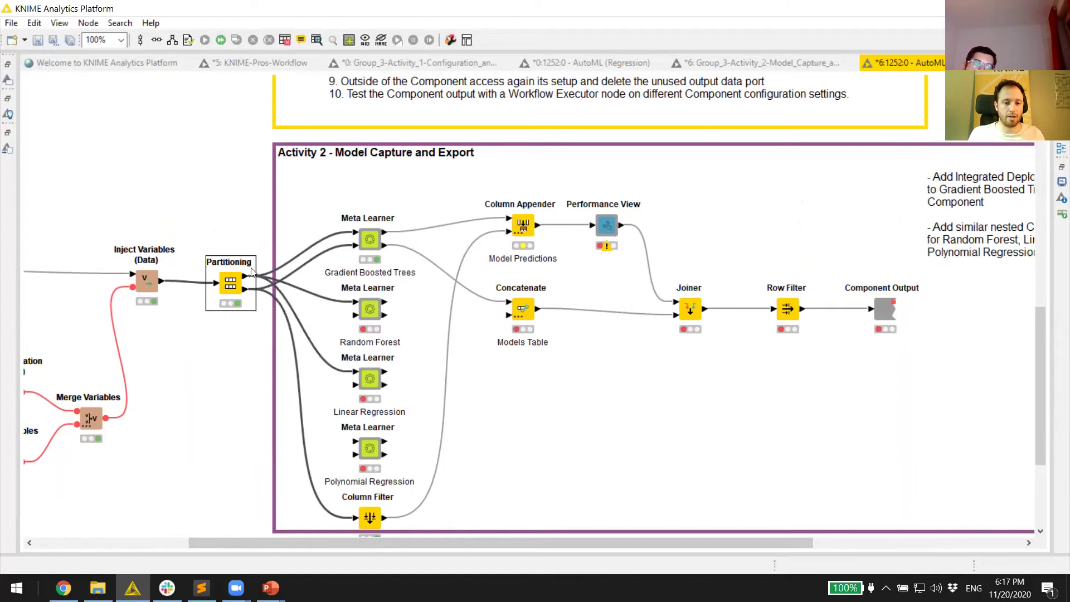
{"action": "left_click_drag", "start_coordinate": [245, 279], "coordinate": [357, 441]}
{"action": "left_click_drag", "start_coordinate": [251, 289], "coordinate": [356, 315]}
{"action": "left_click_drag", "start_coordinate": [246, 289], "coordinate": [356, 385]}
{"action": "left_click_drag", "start_coordinate": [246, 288], "coordinate": [361, 454]}
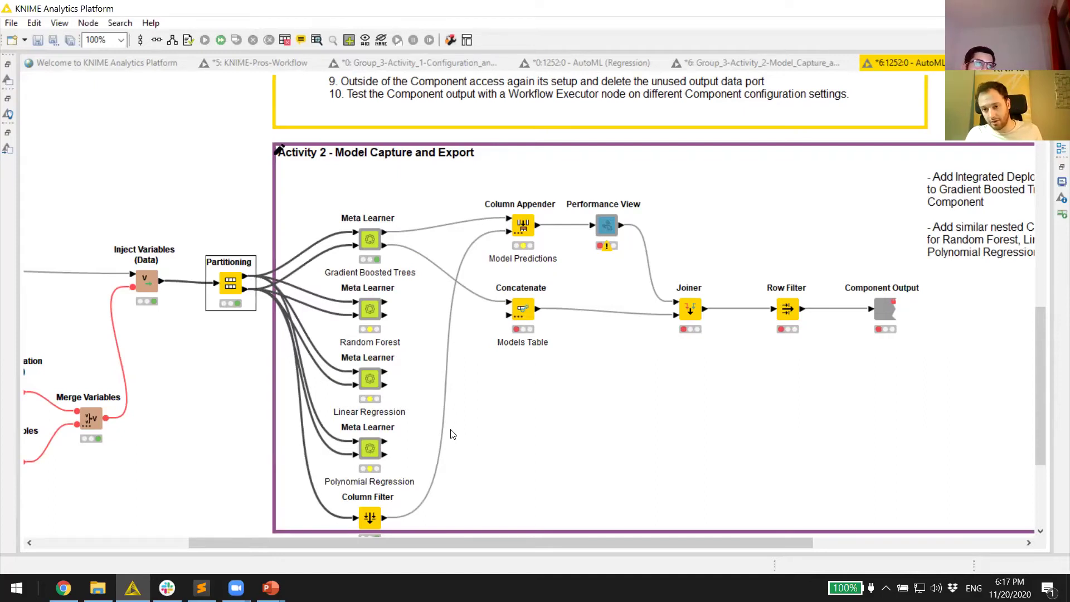
Step: Set the Model Name of the Random Forest Meta Learner to Random Forest
{"action": "double_click", "coordinate": [370, 322]}
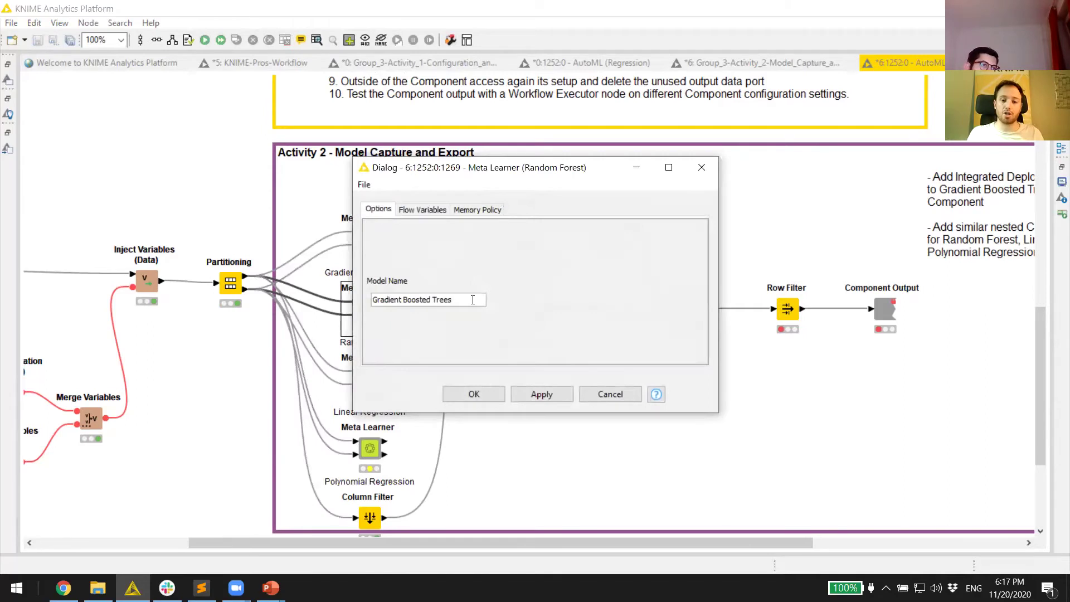
{"action": "left_click_drag", "start_coordinate": [473, 300], "coordinate": [371, 301]}
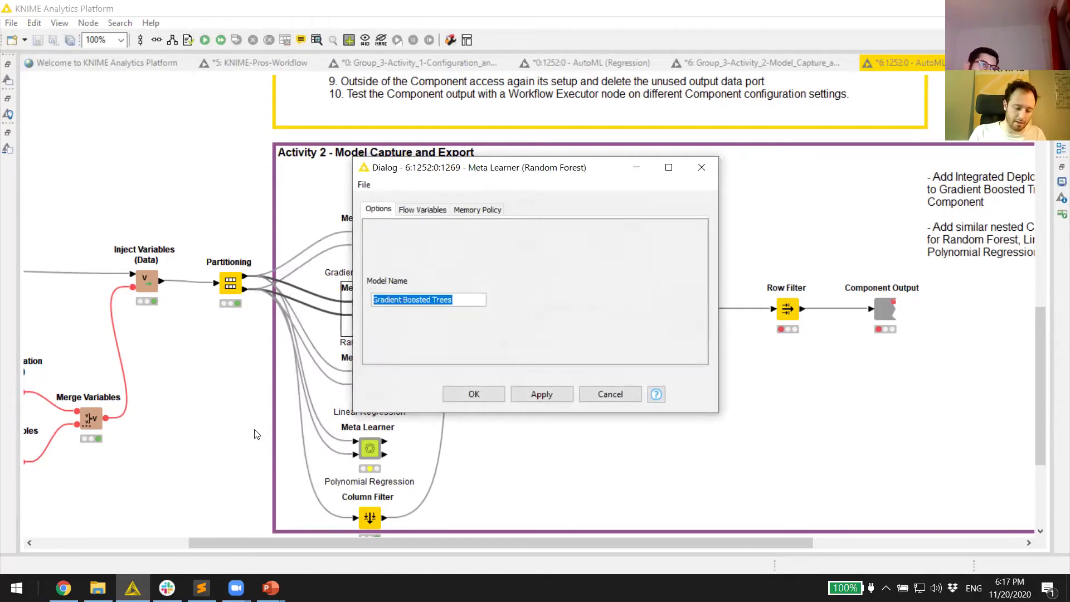
{"action": "type", "text": "R"}
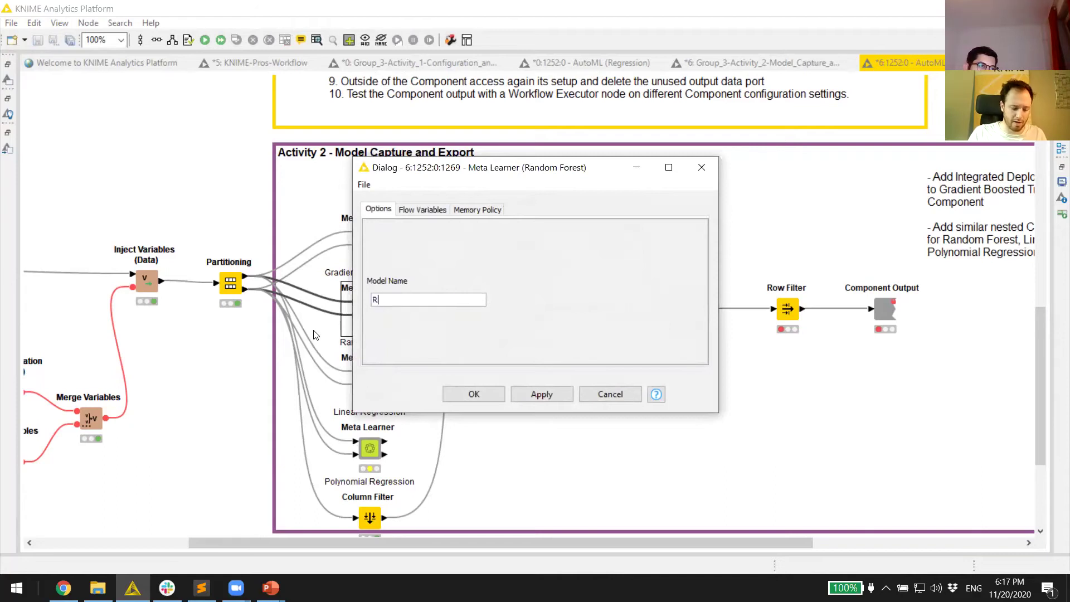
{"action": "type", "text": "andom Forest"}
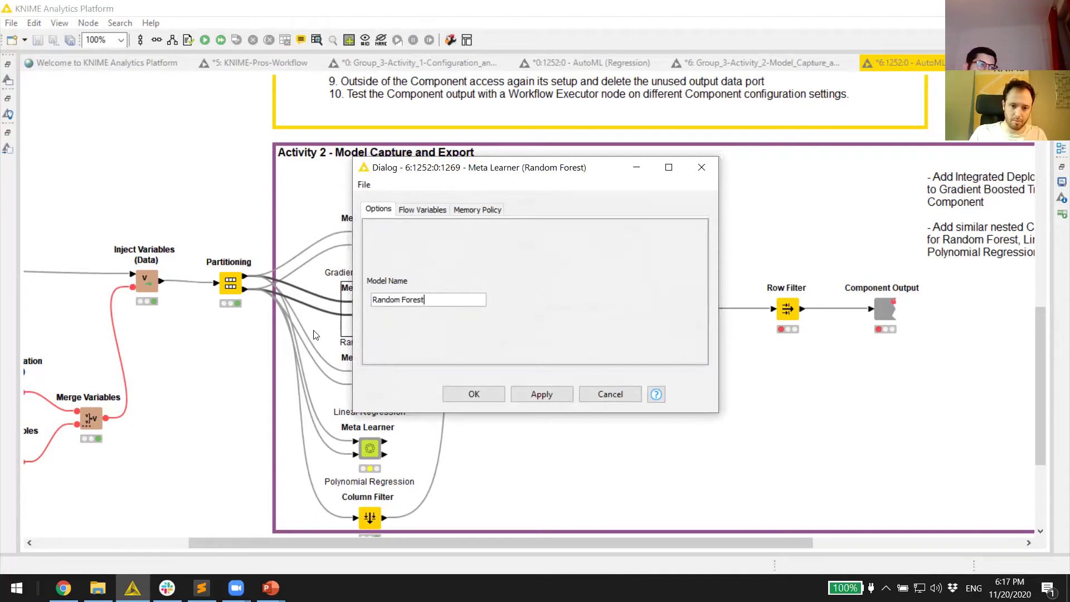
{"action": "left_click", "coordinate": [473, 396]}
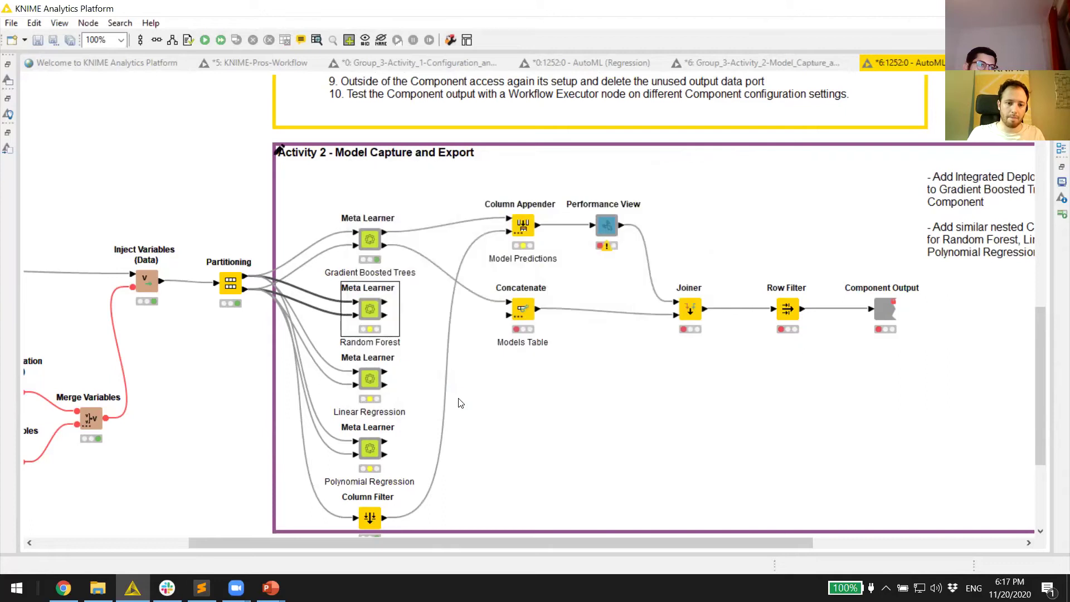
Step: Set the Model Name of the Linear Regression Meta Learner to Linear Regression
{"action": "double_click", "coordinate": [360, 411]}
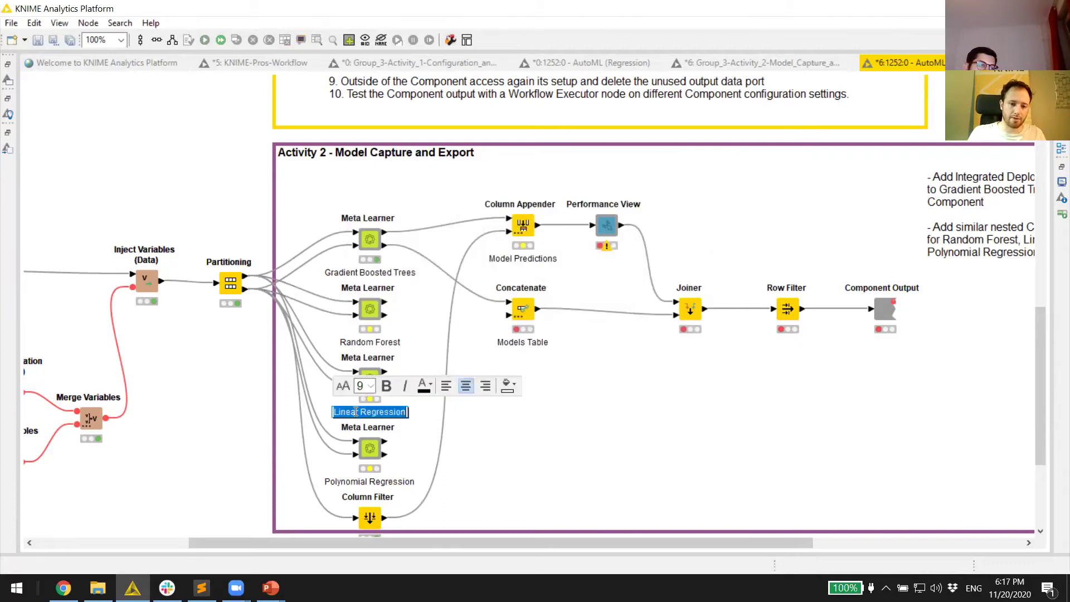
{"action": "double_click", "coordinate": [373, 379]}
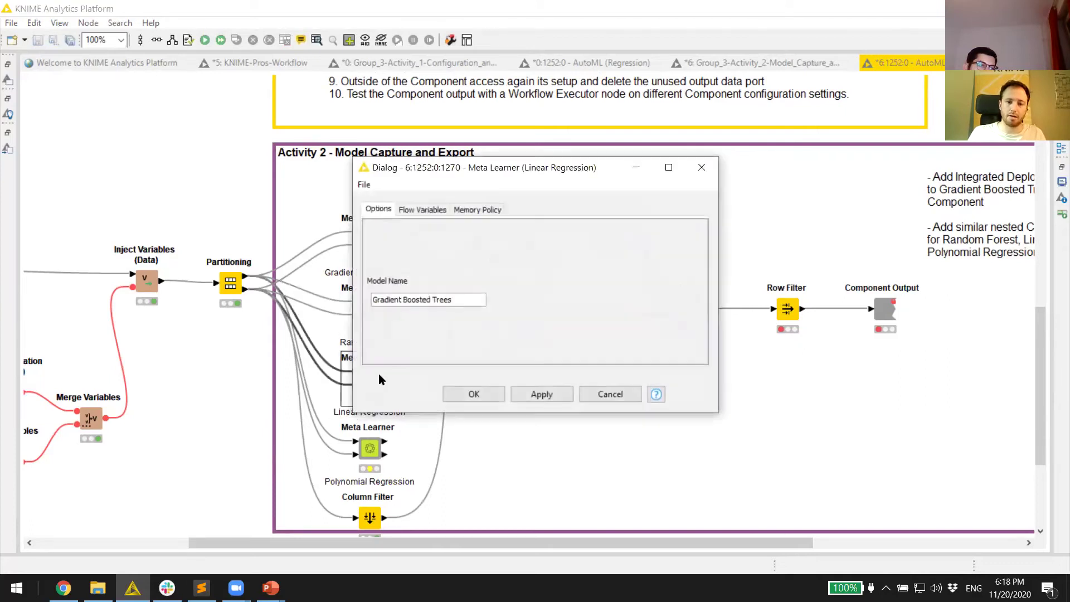
{"action": "triple_click", "coordinate": [456, 299]}
{"action": "type", "text": "Linear Regression"}
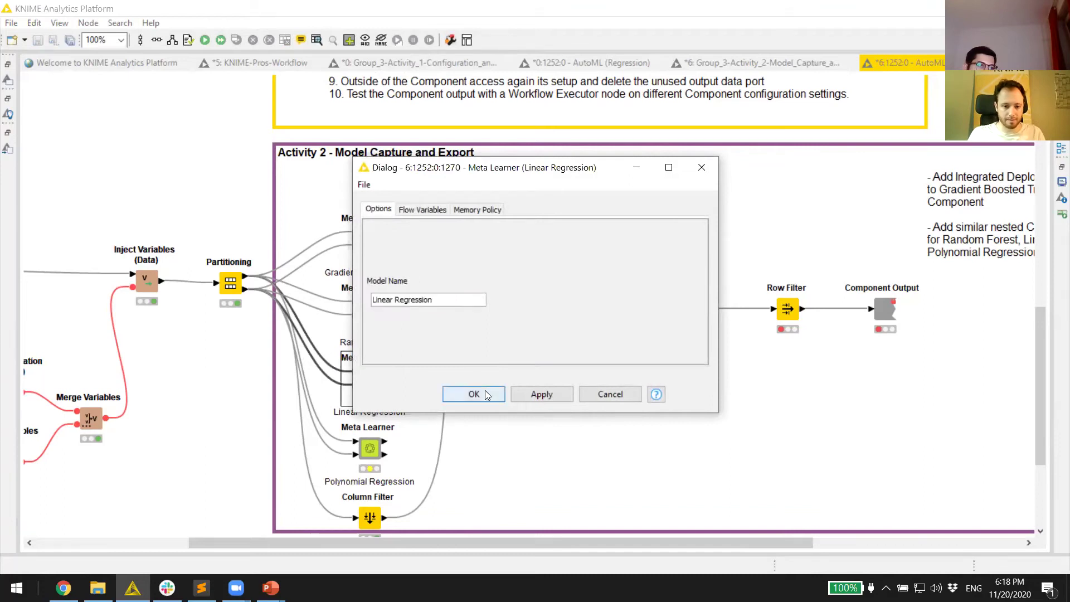
{"action": "left_click", "coordinate": [483, 394]}
Step: Set the Model Name of the Polynomial Regression Meta Learner to Polynomial Regression
{"action": "double_click", "coordinate": [374, 480]}
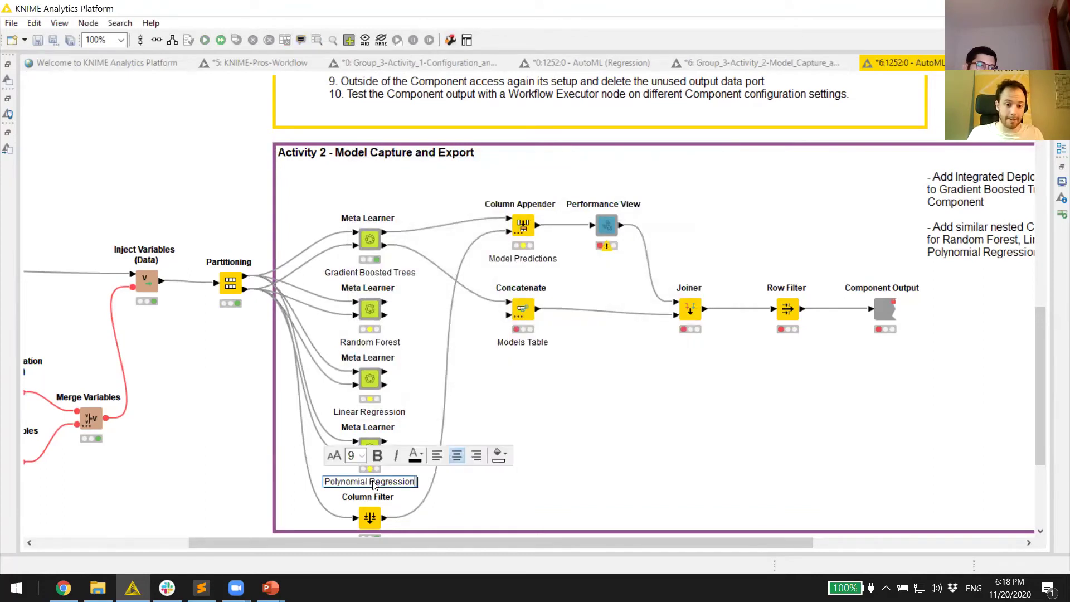
{"action": "double_click", "coordinate": [375, 428]}
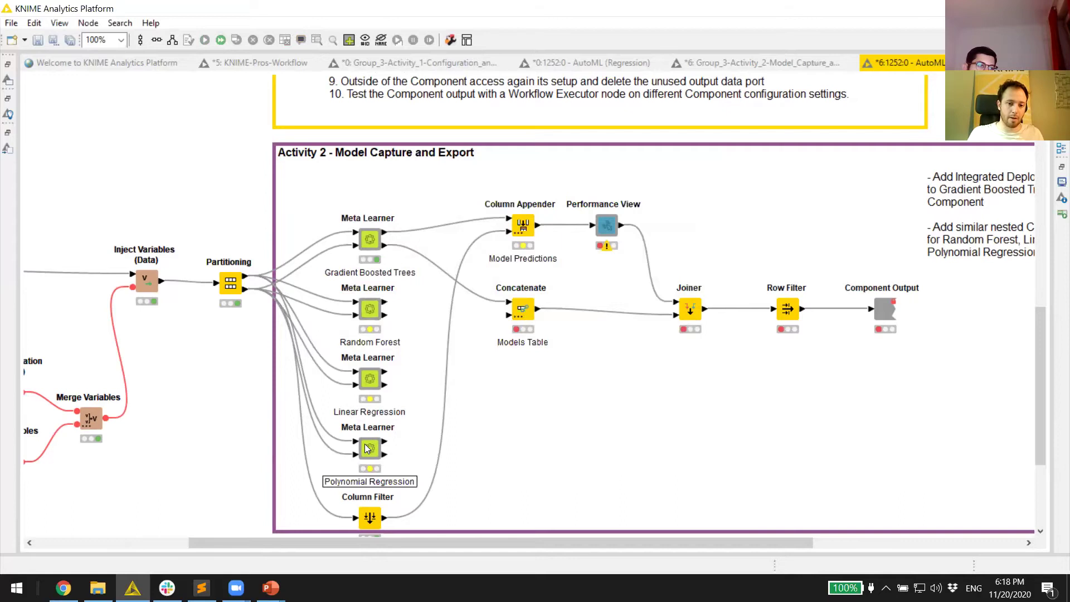
{"action": "left_click_drag", "start_coordinate": [451, 300], "coordinate": [342, 301]}
{"action": "type", "text": "Polynomial Regression"}
{"action": "left_click", "coordinate": [473, 395]}
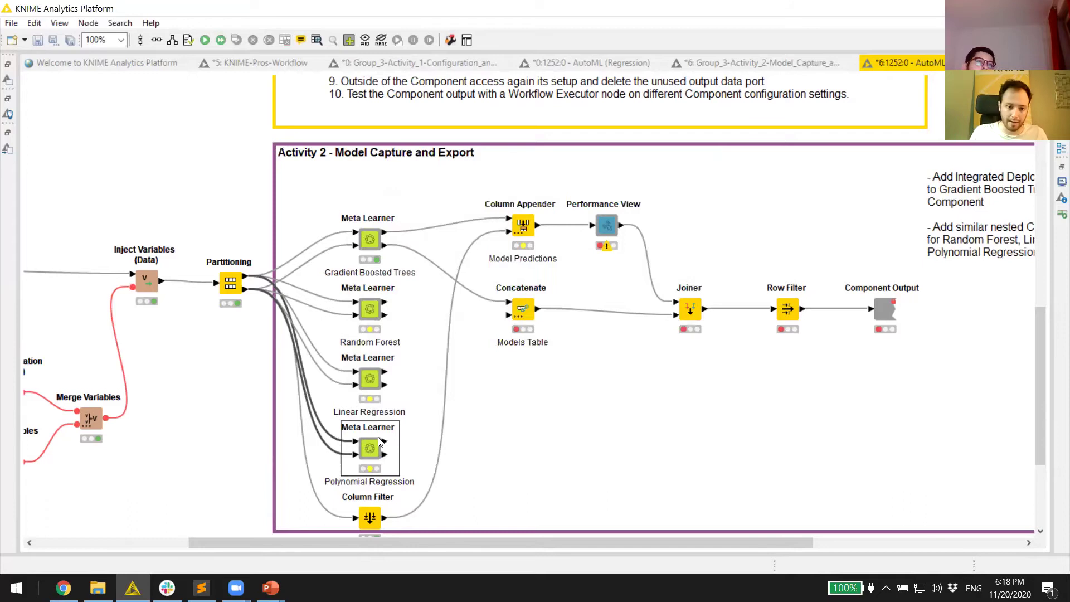
Step: Open the inner workflow of the Random Forest Meta Learner component at its Activity 2 section
{"action": "left_click", "coordinate": [368, 312]}
{"action": "double_click", "coordinate": [368, 312], "text": "ctrl"}
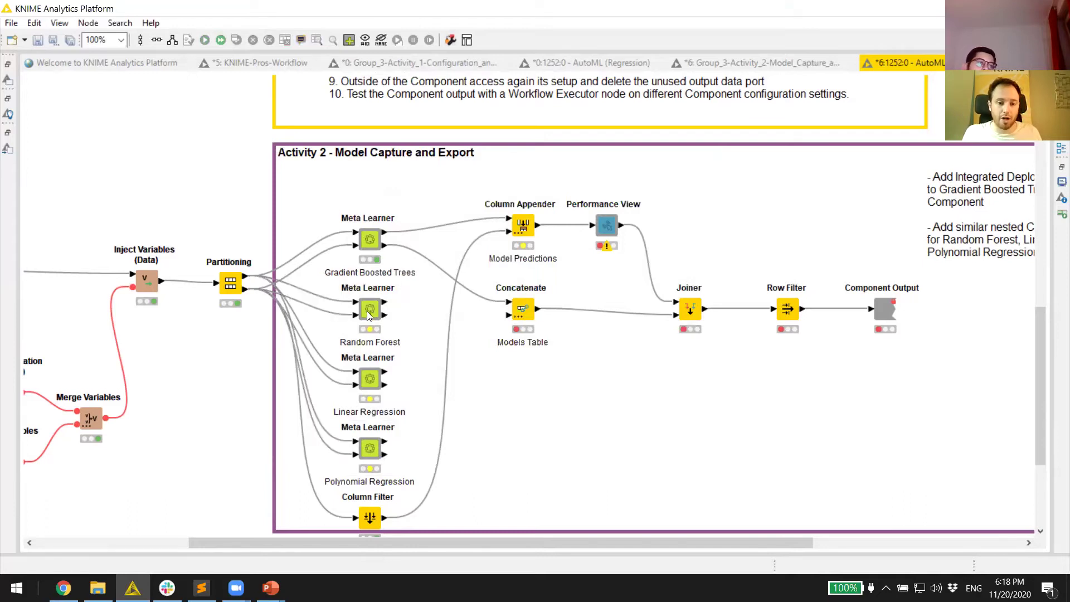
{"action": "scroll", "coordinate": [358, 264], "scroll_direction": "down", "scroll_amount": 10}
{"action": "scroll", "coordinate": [358, 264], "scroll_direction": "down", "scroll_amount": 3}
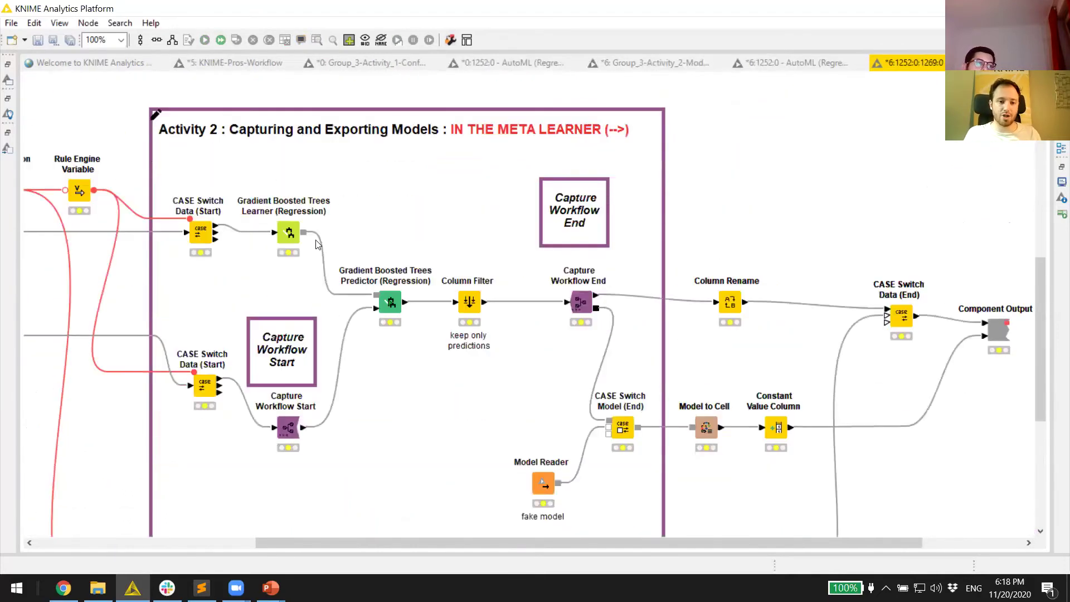
Step: Replace the Gradient Boosted Trees Learner with a Random Forest Learner (Regression) node and clear the new node's label
{"action": "left_click", "coordinate": [294, 227]}
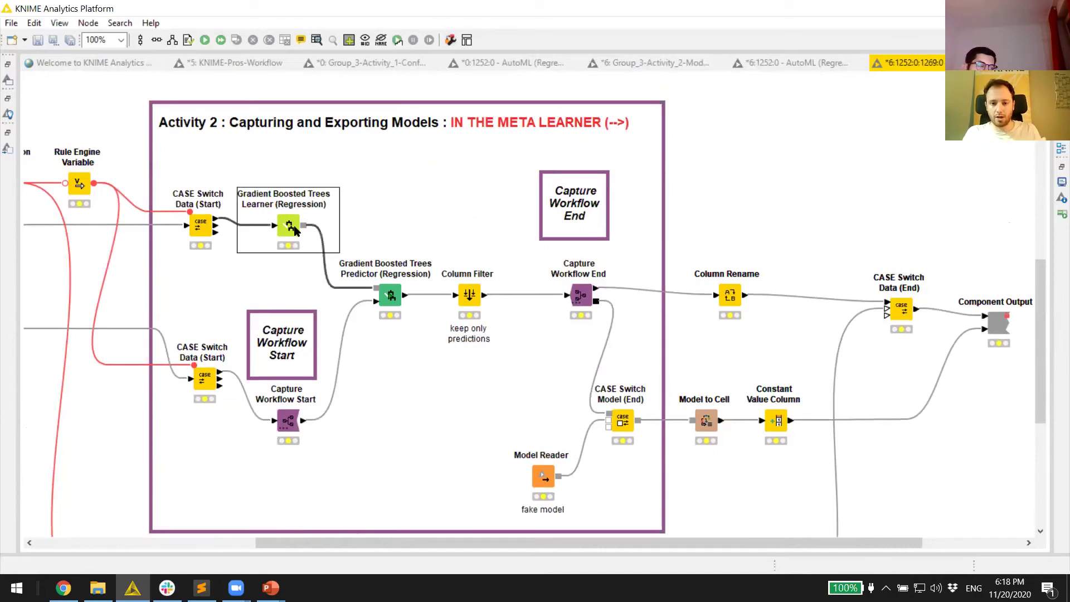
{"action": "left_click", "coordinate": [7, 148]}
{"action": "type", "text": "rand"}
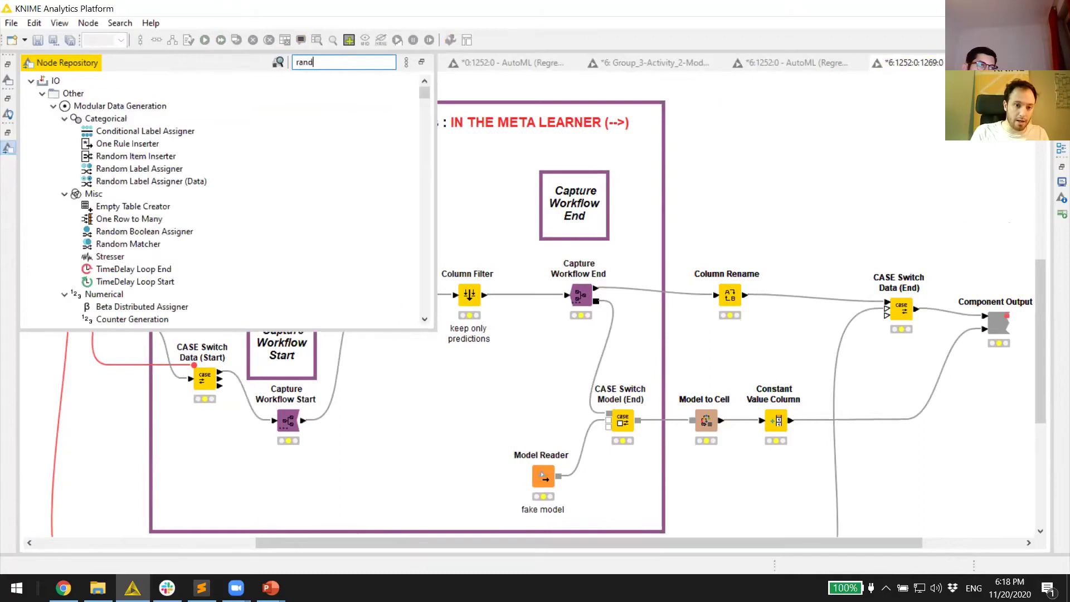
{"action": "type", "text": "om forest lear"}
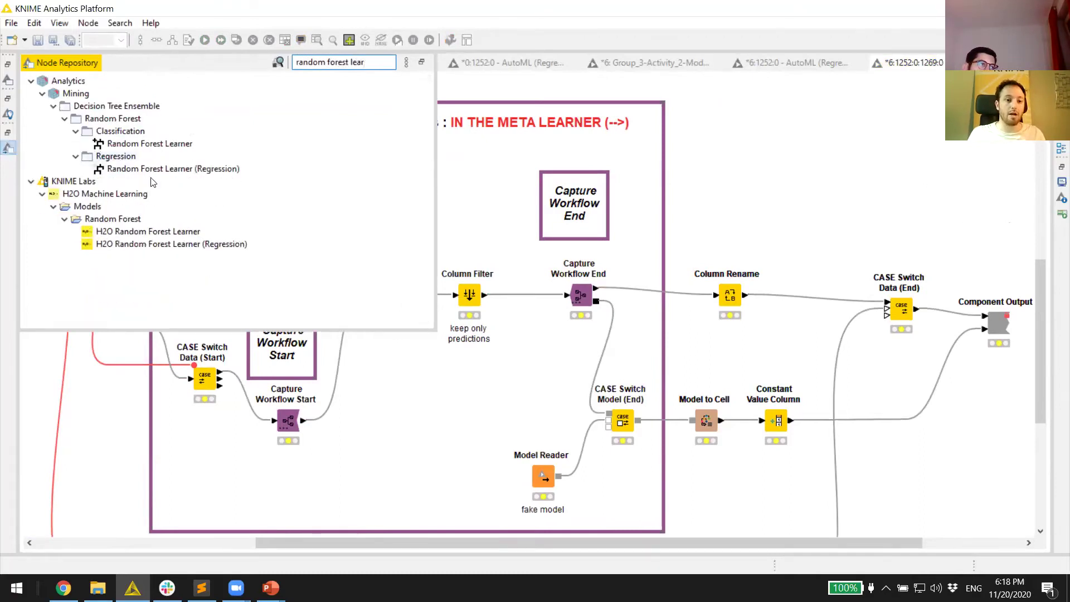
{"action": "left_click", "coordinate": [172, 143]}
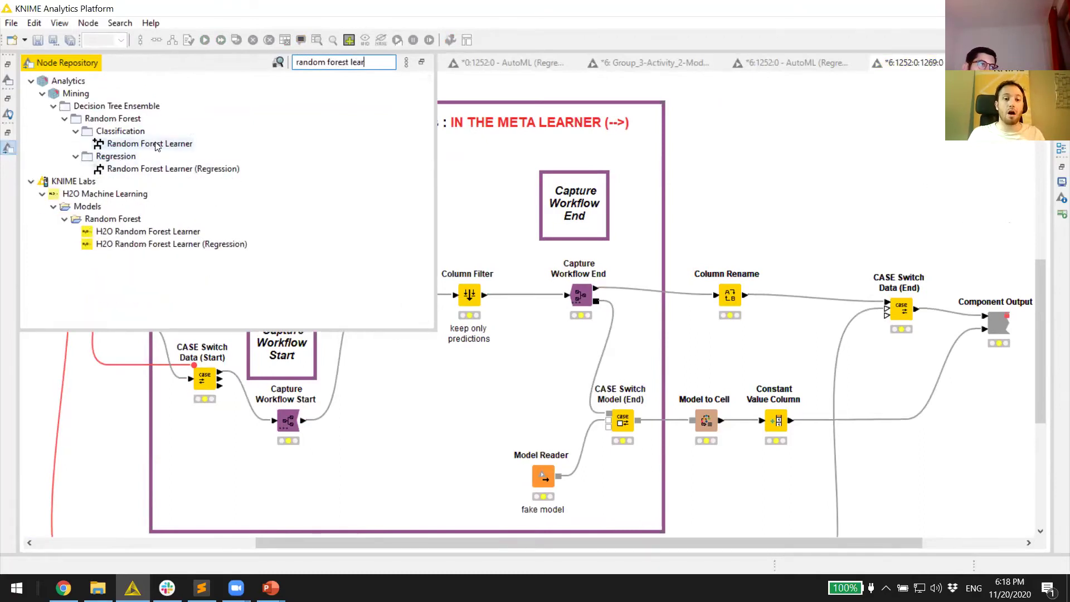
{"action": "left_click", "coordinate": [186, 172]}
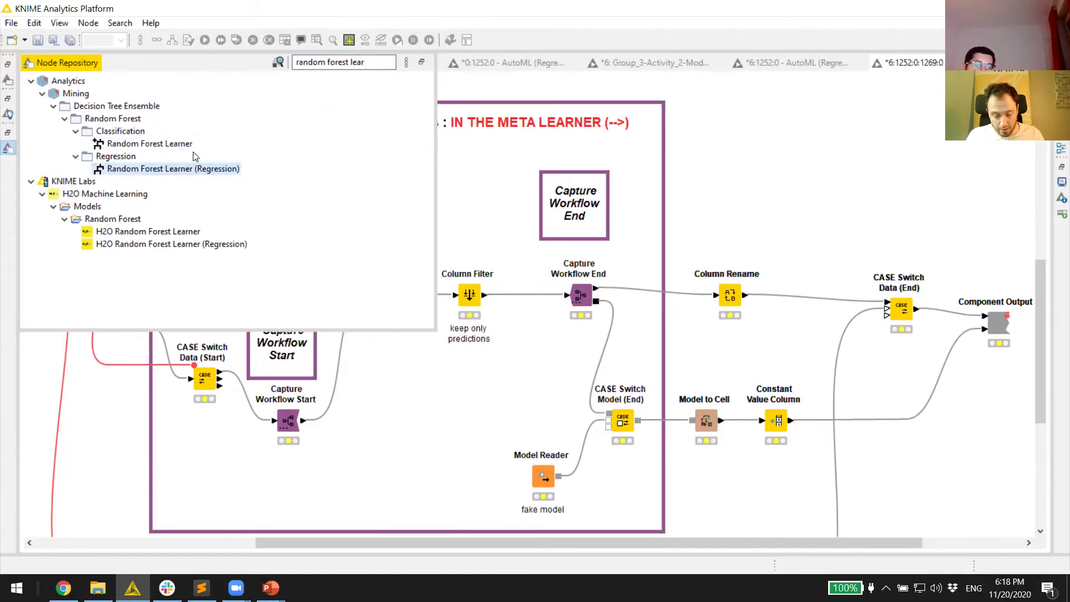
{"action": "left_click_drag", "start_coordinate": [179, 169], "coordinate": [295, 227]}
{"action": "key", "text": "F2"}
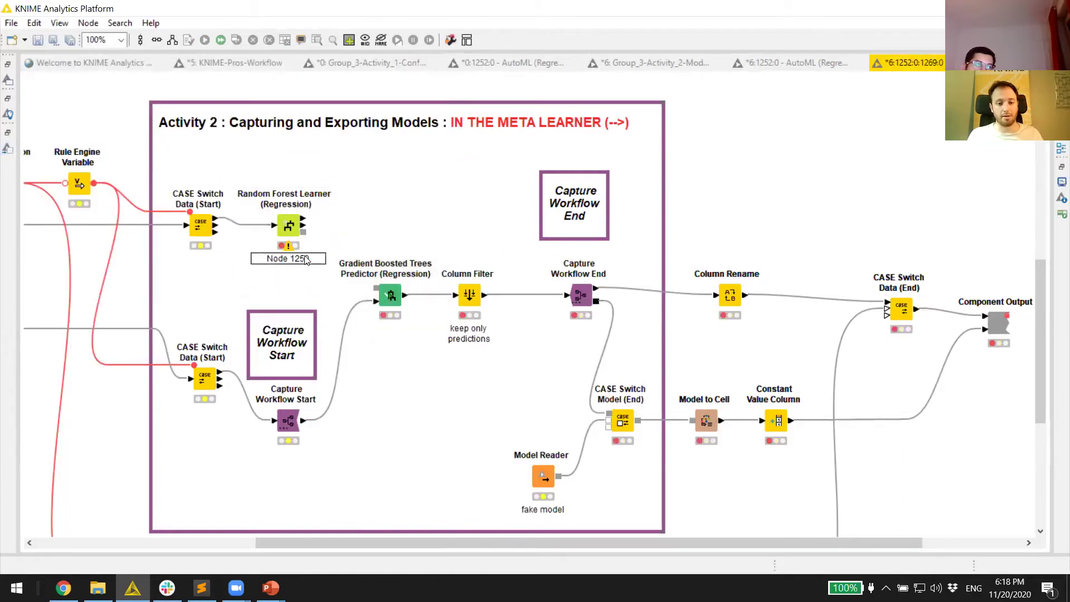
{"action": "key", "text": "BackSpace"}
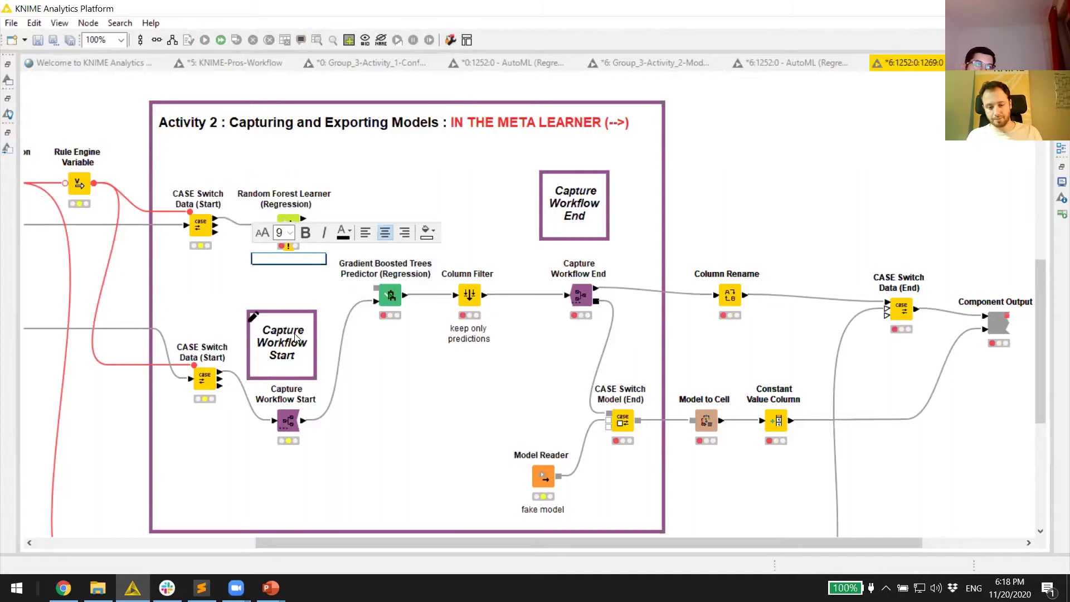
Step: Replace the Gradient Boosted Trees Predictor with a Random Forest Predictor (Regression) node and clear the new node's label
{"action": "left_click", "coordinate": [8, 148]}
{"action": "key", "text": "End"}
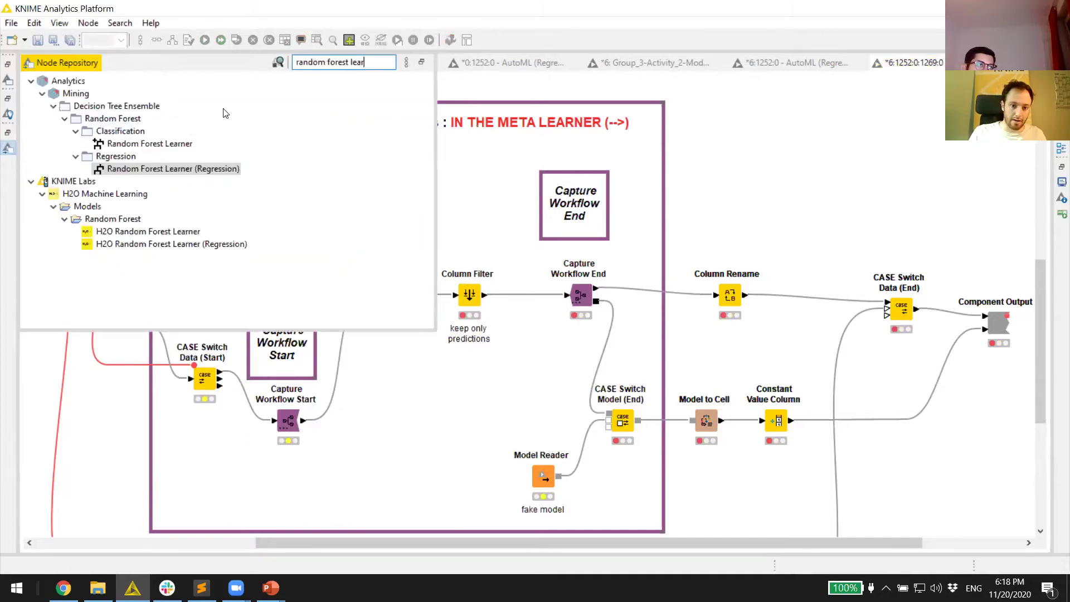
{"action": "key", "text": "BackSpace"}
{"action": "key", "text": "BackSpace"}
{"action": "key", "text": "BackSpace"}
{"action": "key", "text": "BackSpace"}
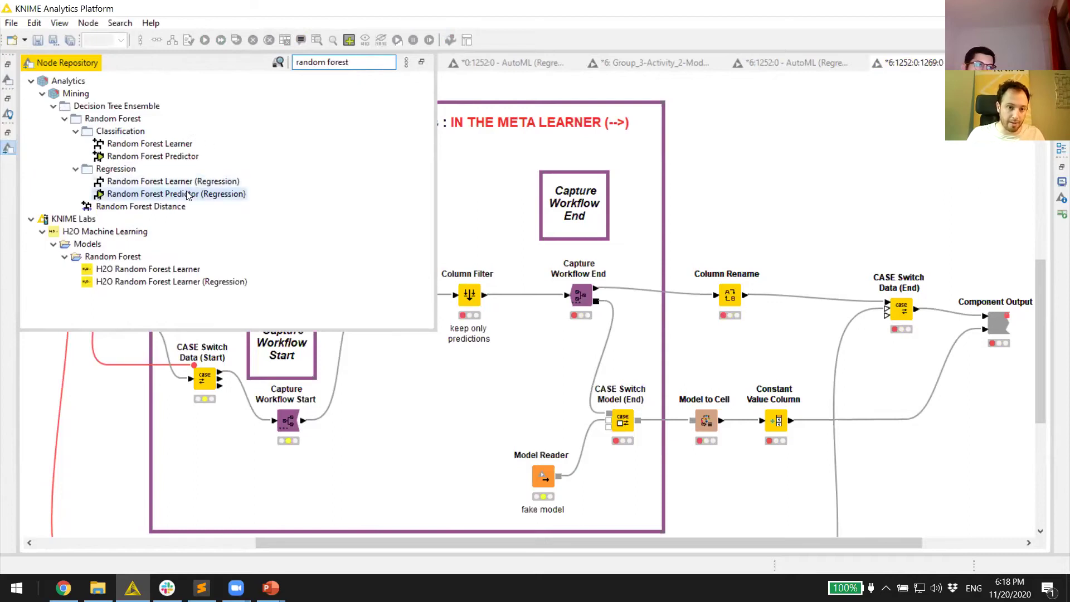
{"action": "left_click_drag", "start_coordinate": [186, 197], "coordinate": [454, 385]}
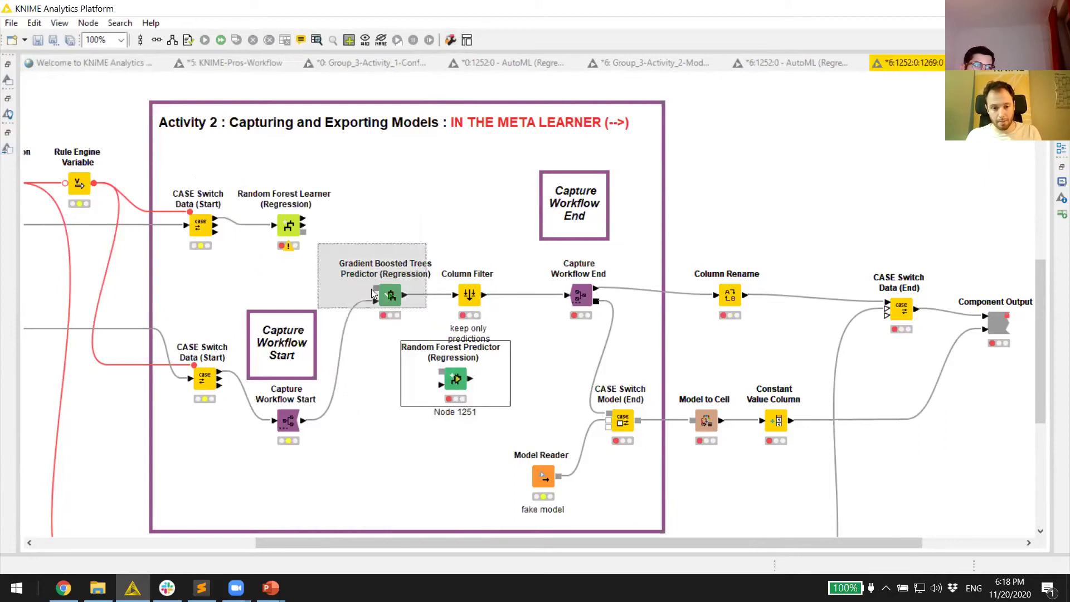
{"action": "left_click", "coordinate": [388, 296]}
{"action": "key", "text": "ctrl+z"}
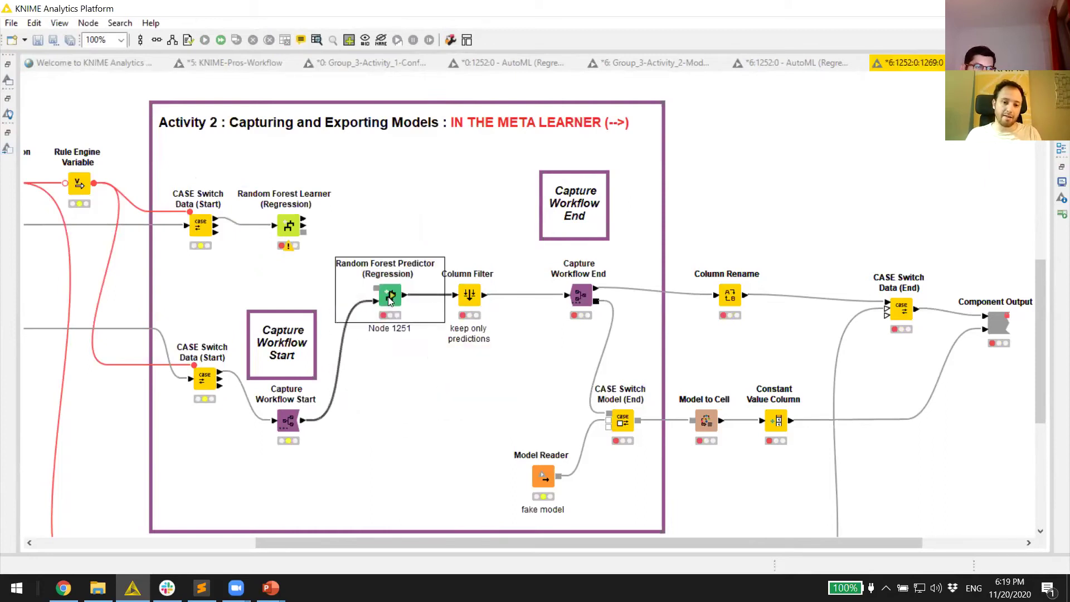
{"action": "double_click", "coordinate": [390, 329]}
{"action": "key", "text": "Delete"}
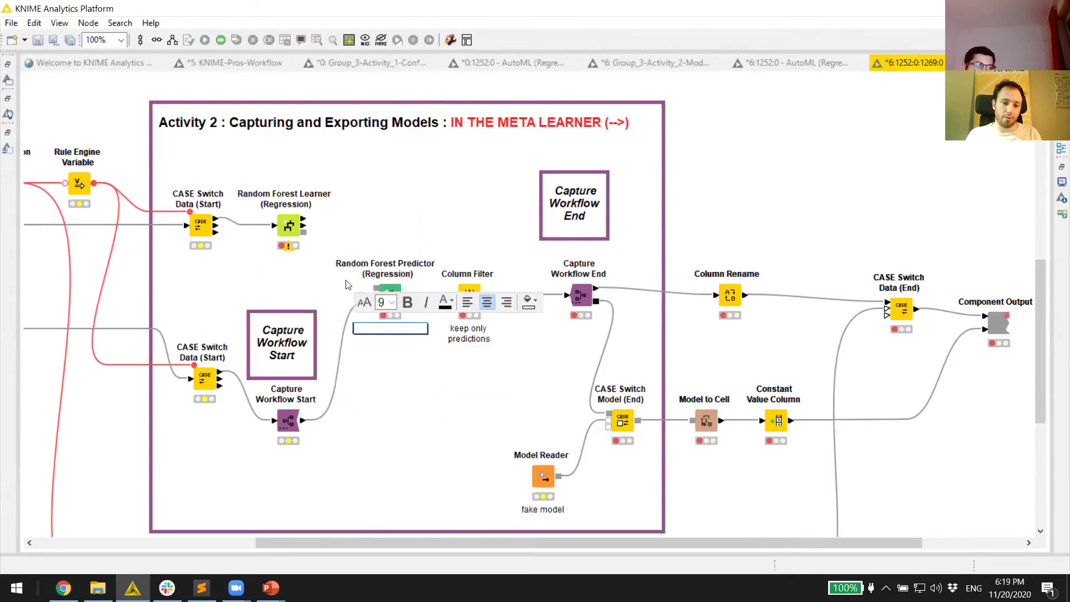
Step: Connect the Random Forest Learner's model output to the Random Forest Predictor and execute the learner
{"action": "left_click_drag", "start_coordinate": [304, 232], "coordinate": [389, 293]}
{"action": "right_click", "coordinate": [288, 225]}
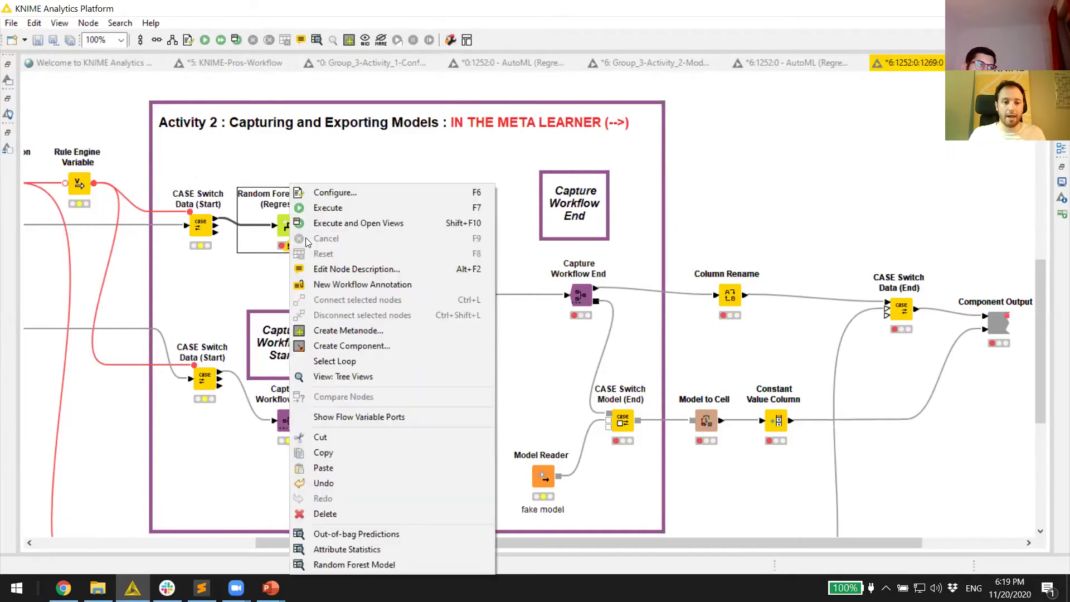
{"action": "left_click", "coordinate": [323, 209]}
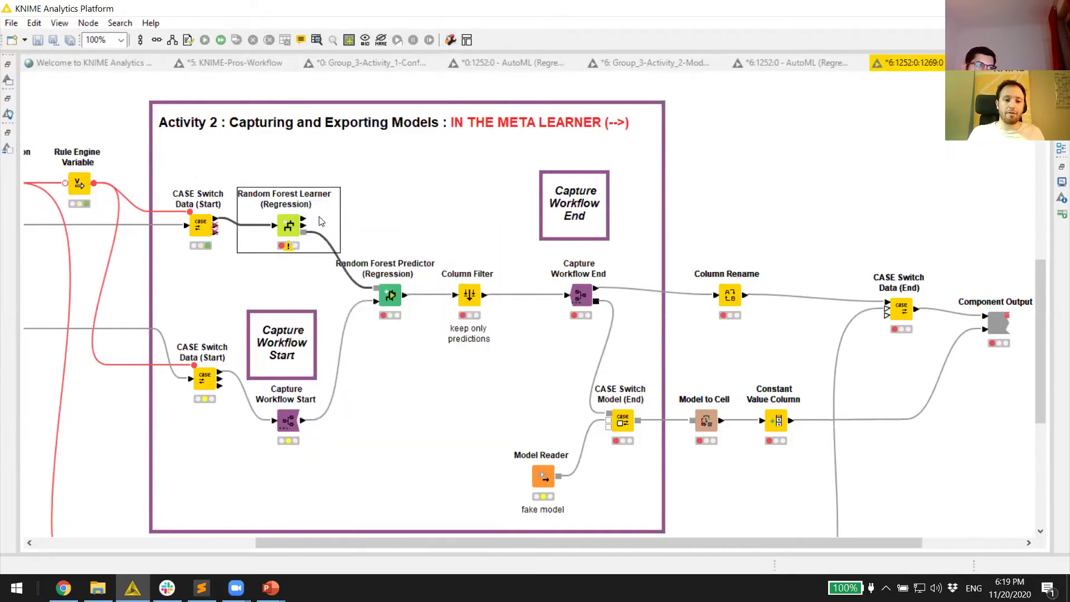
Step: Control the Random Forest Learner's targetColumn setting with the target_column flow variable and apply the configuration
{"action": "double_click", "coordinate": [287, 226]}
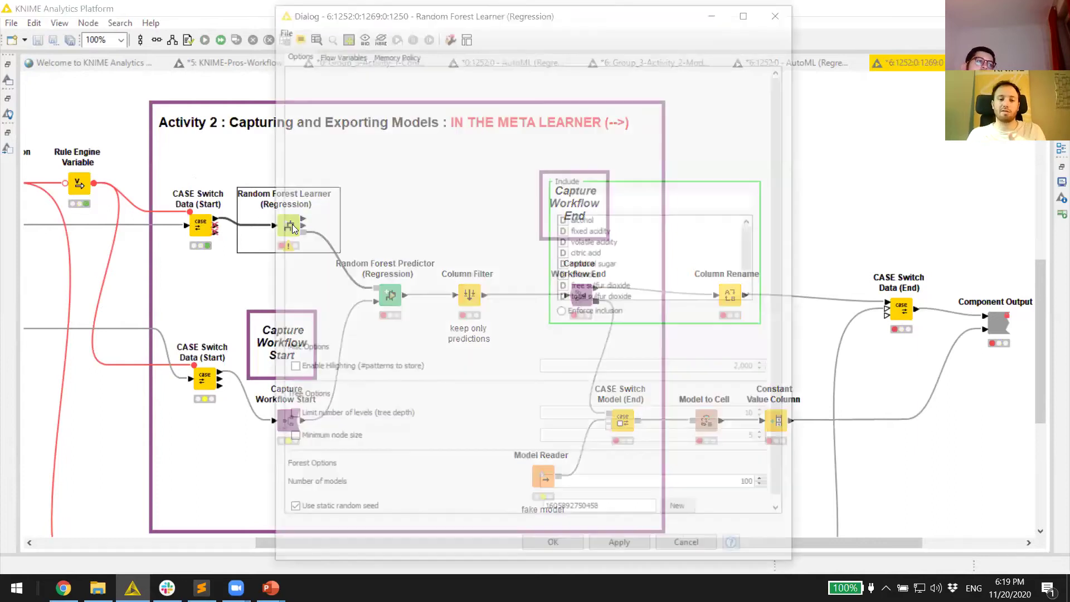
{"action": "left_click", "coordinate": [574, 75]}
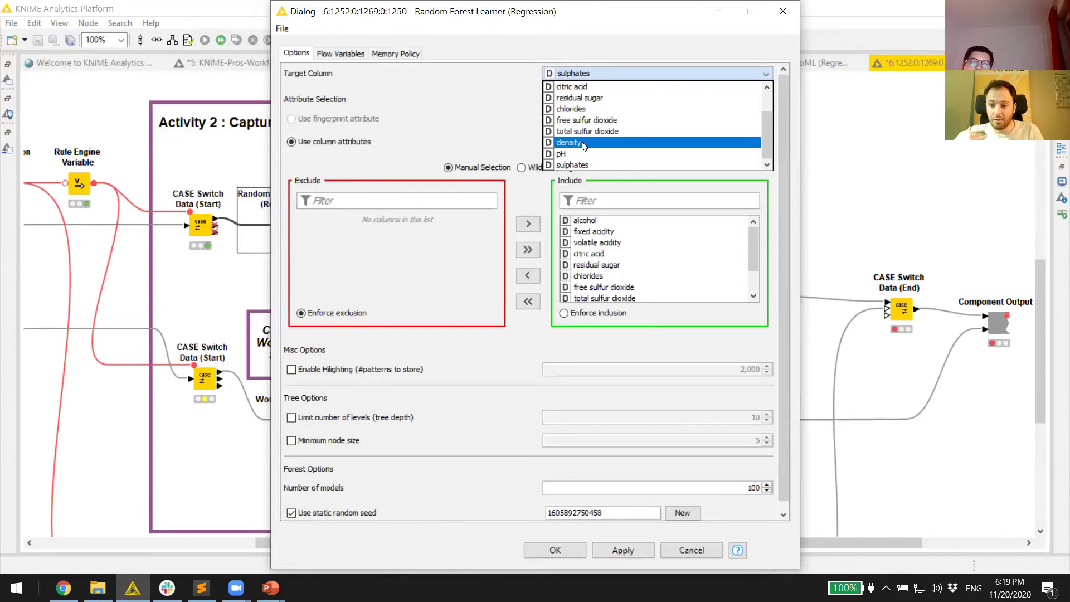
{"action": "left_click", "coordinate": [360, 49]}
{"action": "left_click", "coordinate": [360, 49]}
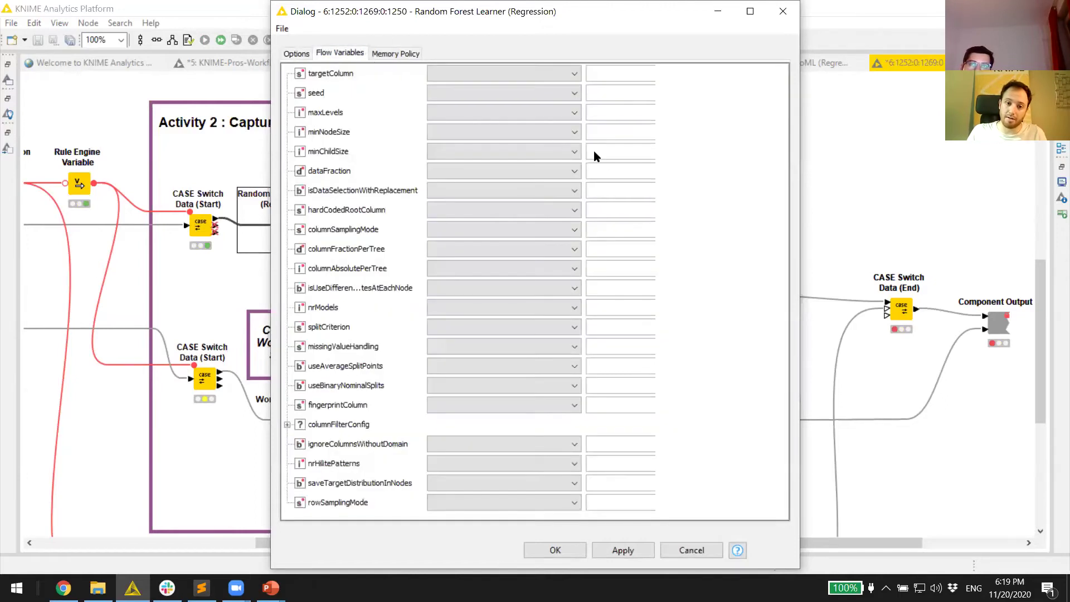
{"action": "left_click", "coordinate": [551, 73]}
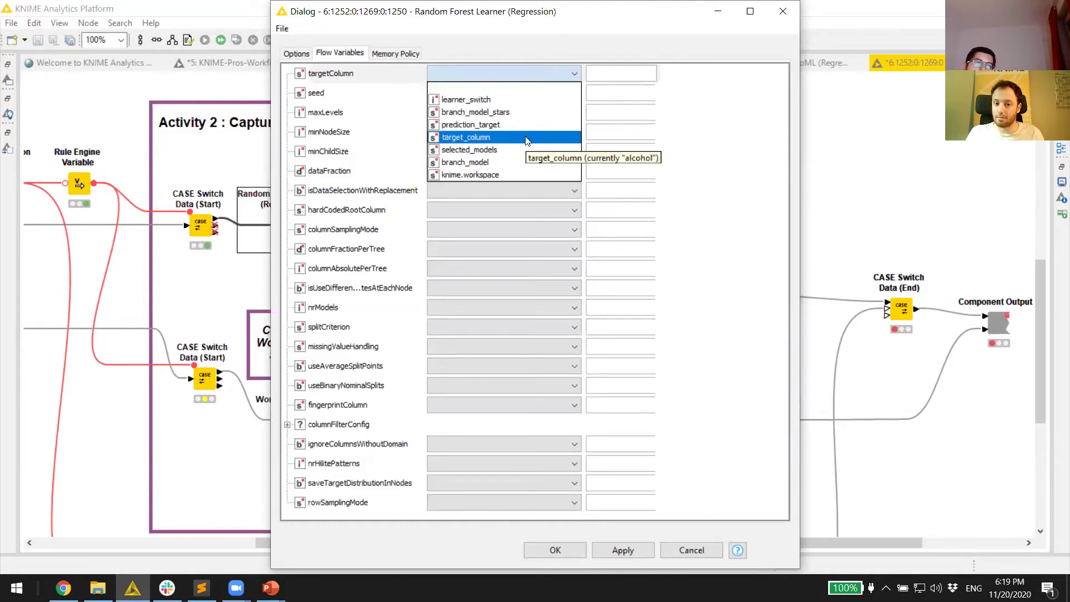
{"action": "left_click", "coordinate": [296, 54]}
{"action": "left_click", "coordinate": [296, 54]}
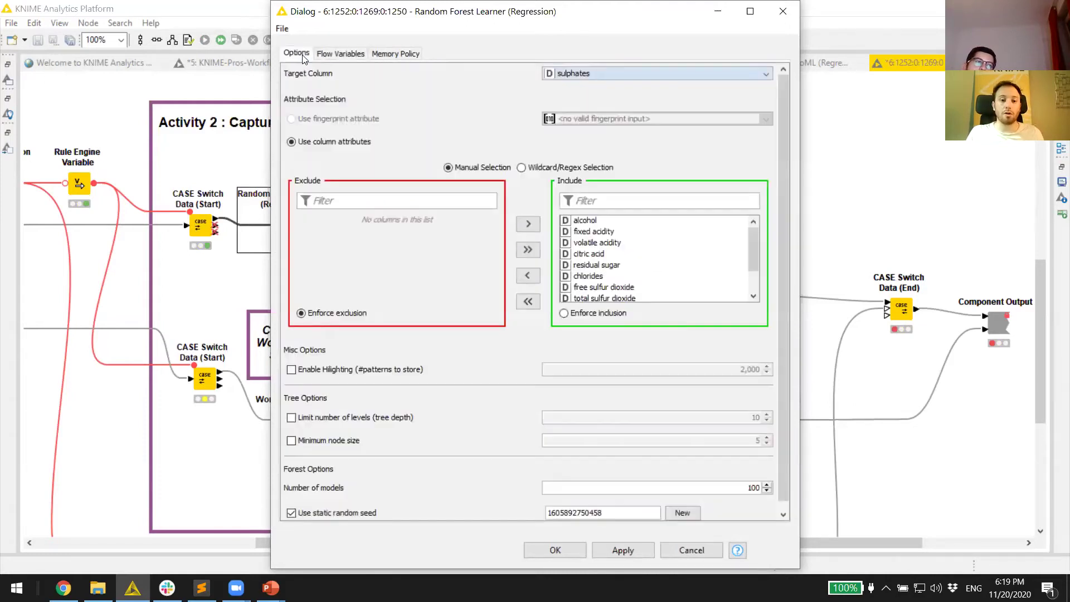
{"action": "left_click", "coordinate": [580, 79]}
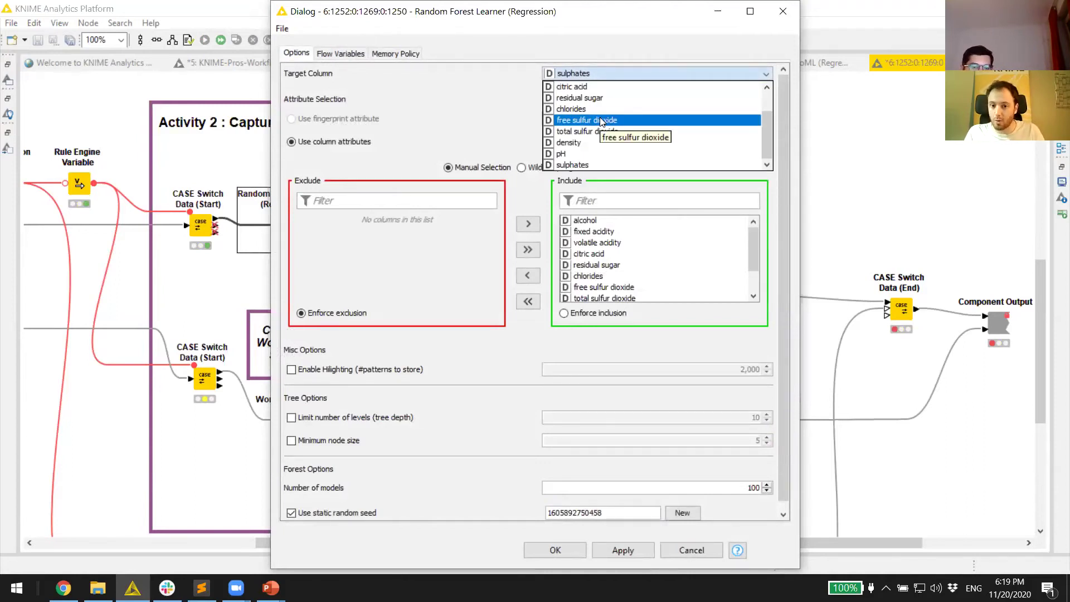
{"action": "left_click", "coordinate": [352, 55]}
{"action": "left_click", "coordinate": [353, 56]}
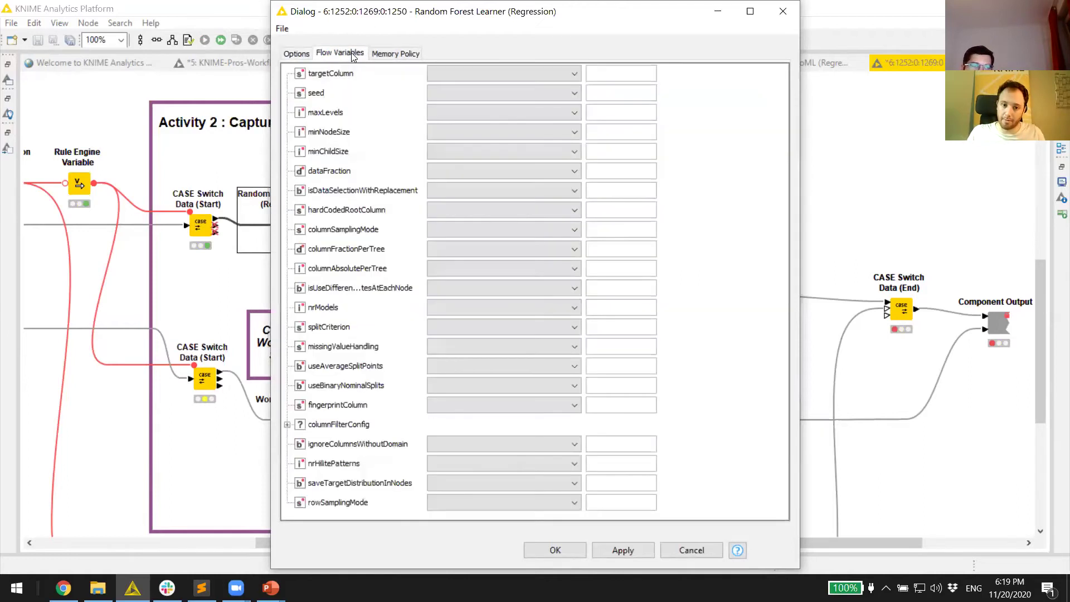
{"action": "left_click", "coordinate": [476, 70]}
{"action": "left_click", "coordinate": [476, 136]}
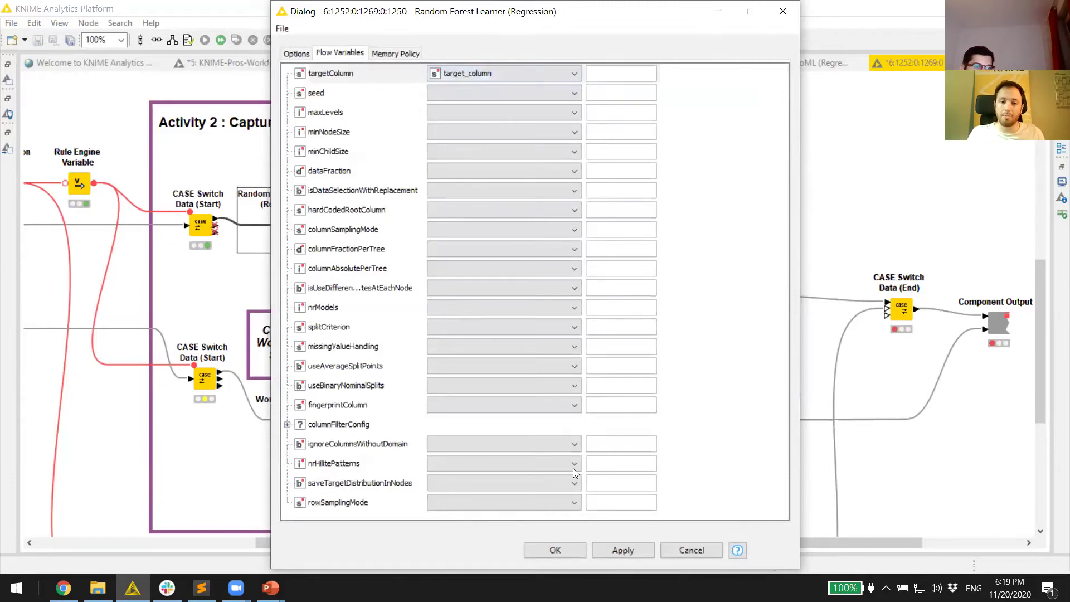
{"action": "left_click", "coordinate": [555, 550]}
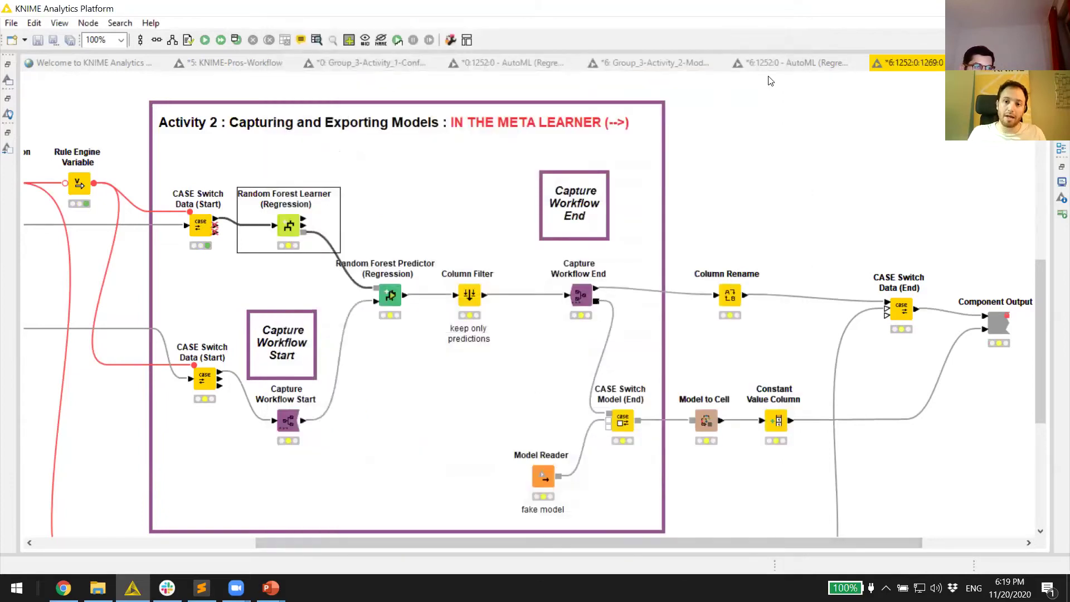
Step: Return to the AutoML component's workflow and inspect the flow variables produced by the Column Selection Configuration node
{"action": "left_click", "coordinate": [779, 74]}
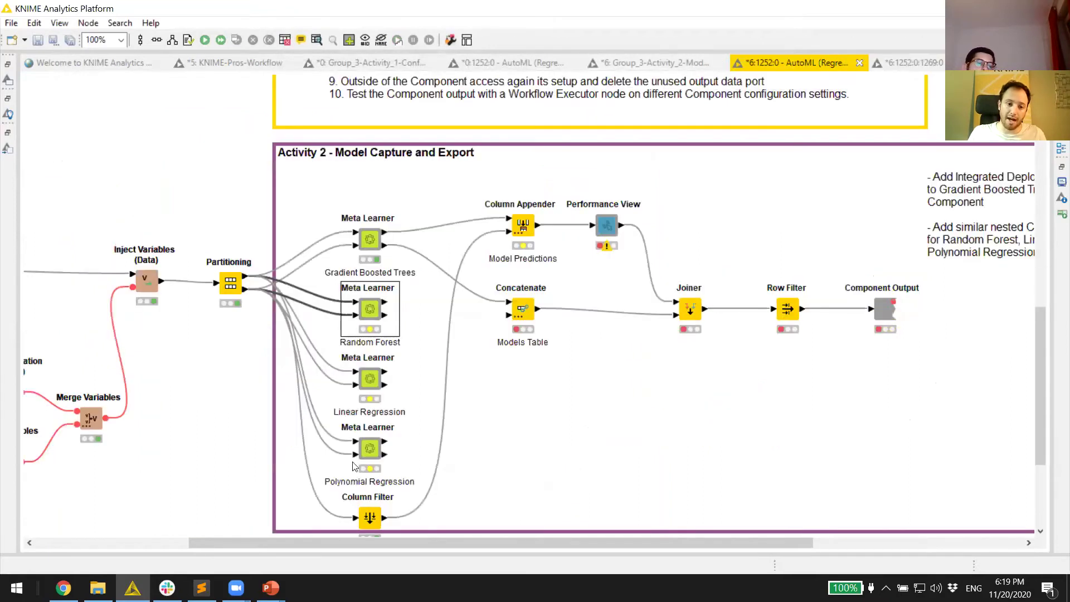
{"action": "left_click_drag", "start_coordinate": [274, 549], "coordinate": [122, 549]}
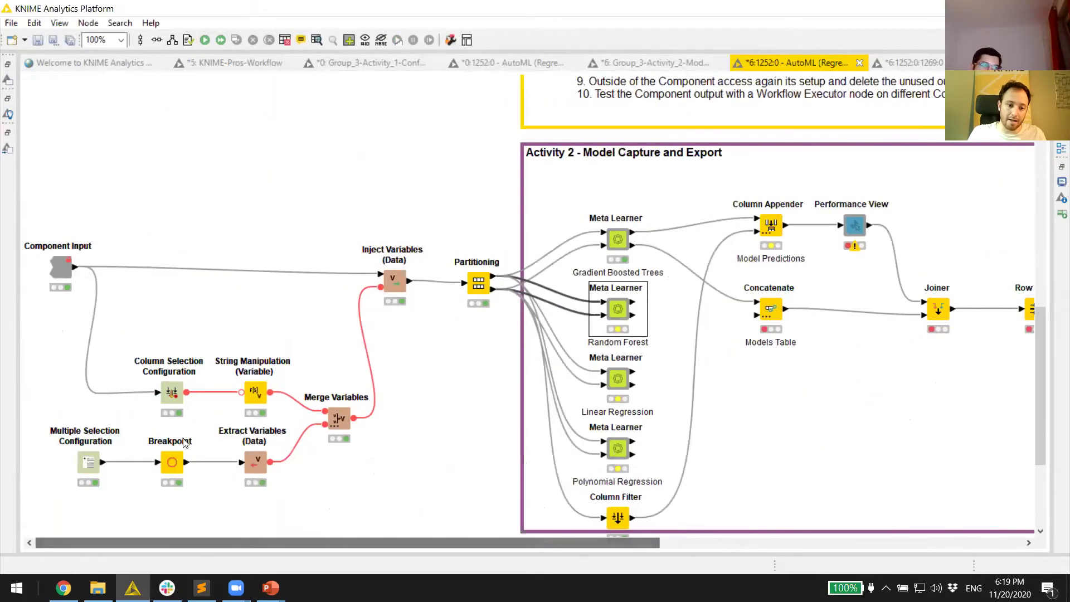
{"action": "right_click", "coordinate": [171, 393]}
{"action": "left_click", "coordinate": [197, 386]}
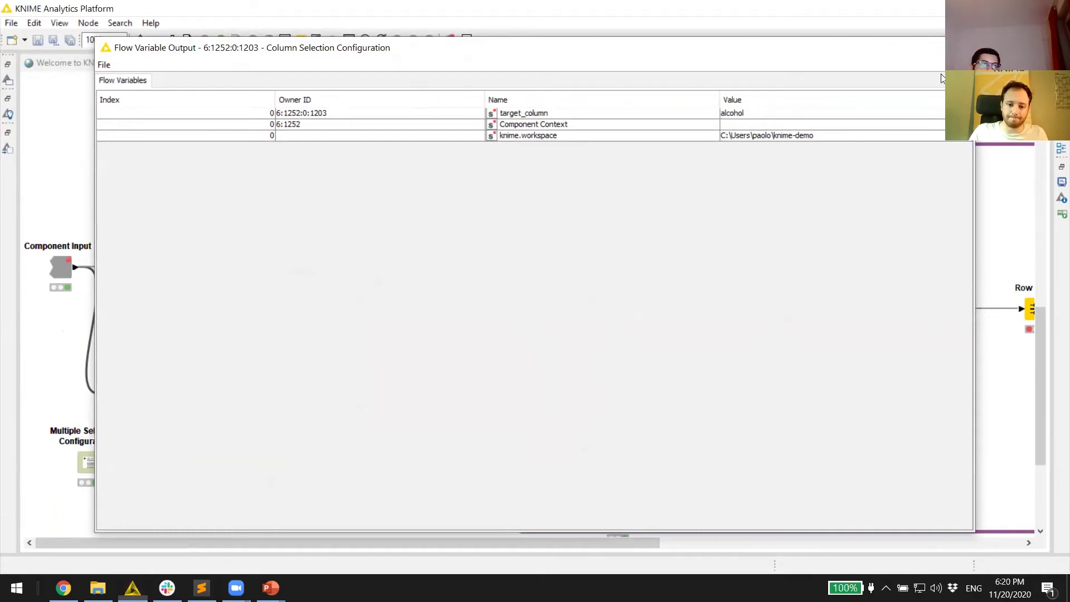
{"action": "left_click", "coordinate": [960, 47]}
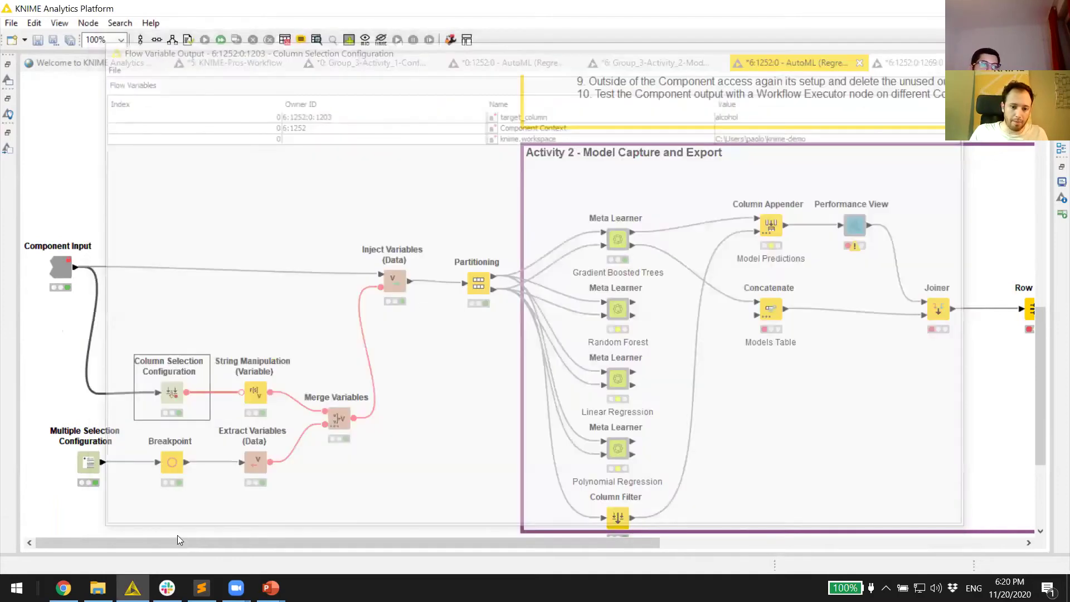
Step: Execute the Random Forest Meta Learner in the Activity 2 section
{"action": "scroll", "coordinate": [221, 542], "scroll_direction": "right", "scroll_amount": 5}
{"action": "scroll", "coordinate": [221, 542], "scroll_direction": "right", "scroll_amount": 1}
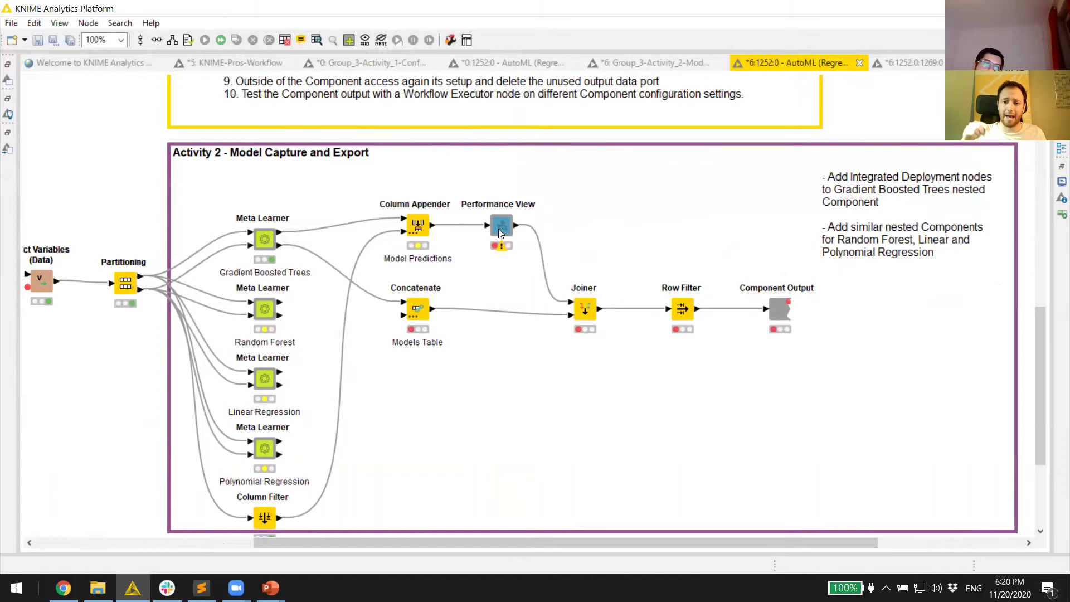
{"action": "right_click", "coordinate": [265, 310]}
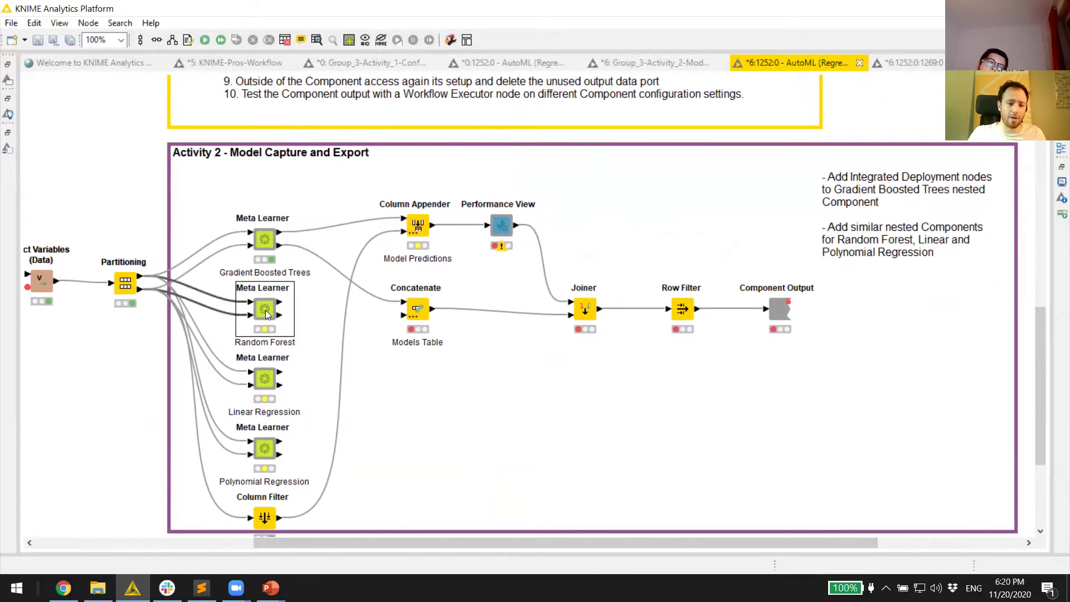
{"action": "left_click", "coordinate": [304, 208]}
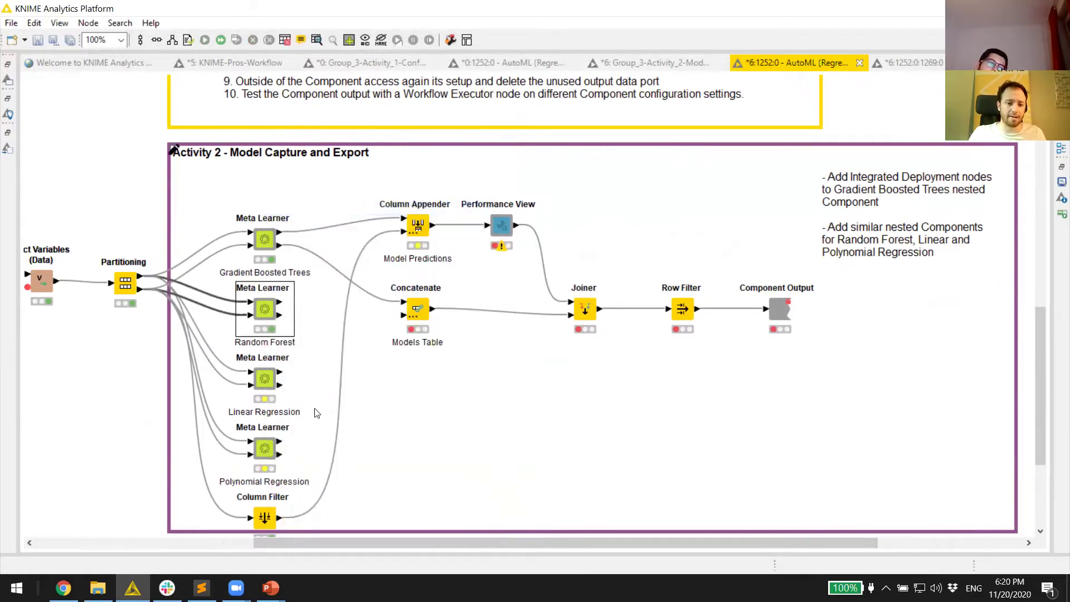
Step: Open the inner workflow of the Linear Regression Meta Learner component at its Activity 2 section
{"action": "left_click", "coordinate": [271, 395]}
{"action": "double_click", "coordinate": [264, 381], "text": "ctrl"}
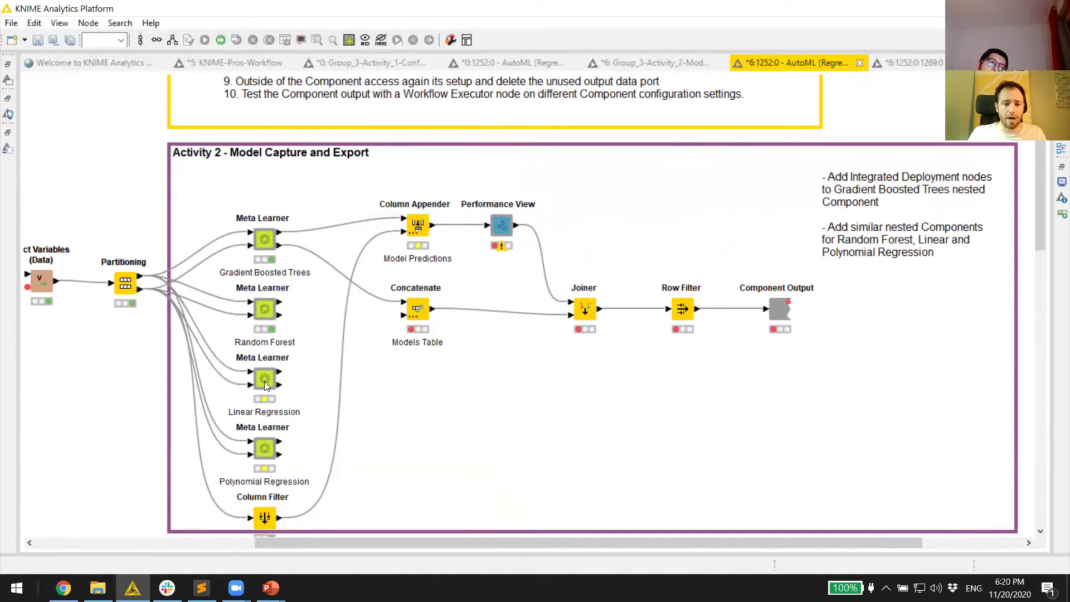
{"action": "scroll", "coordinate": [353, 372], "scroll_direction": "down", "scroll_amount": 4}
{"action": "scroll", "coordinate": [352, 372], "scroll_direction": "up", "scroll_amount": 3}
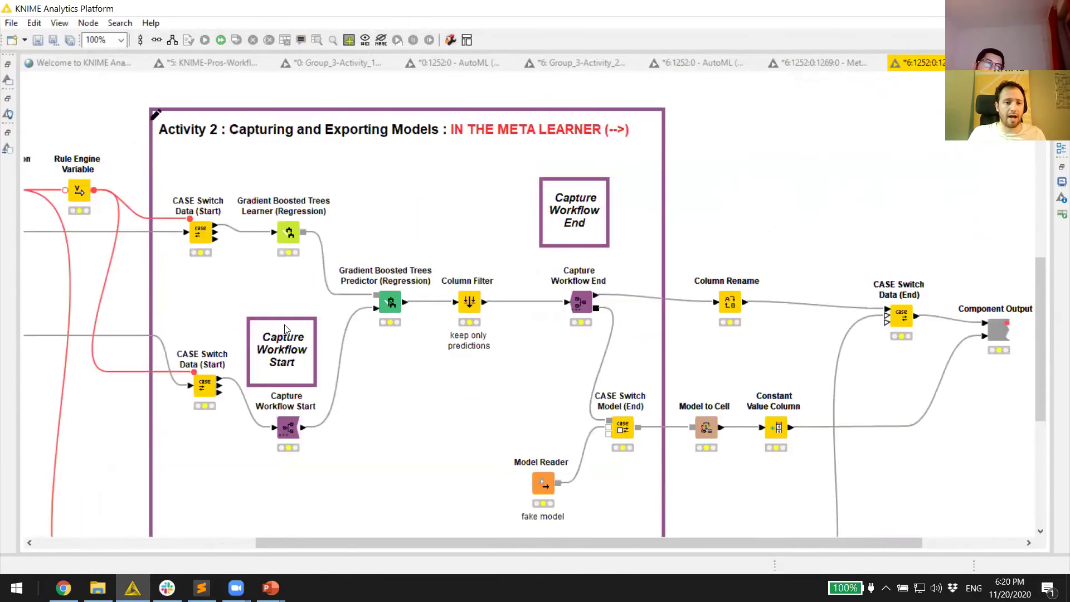
Step: Replace the Gradient Boosted Trees Learner with a Linear Regression Learner node and clear the new node's label
{"action": "left_click", "coordinate": [3, 149]}
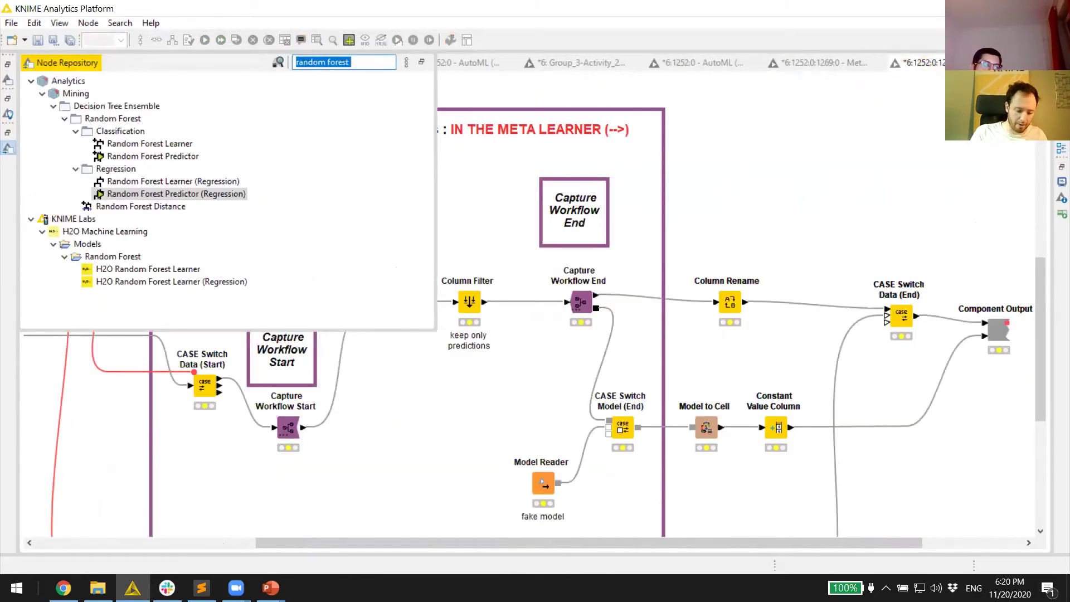
{"action": "type", "text": "linear reg"}
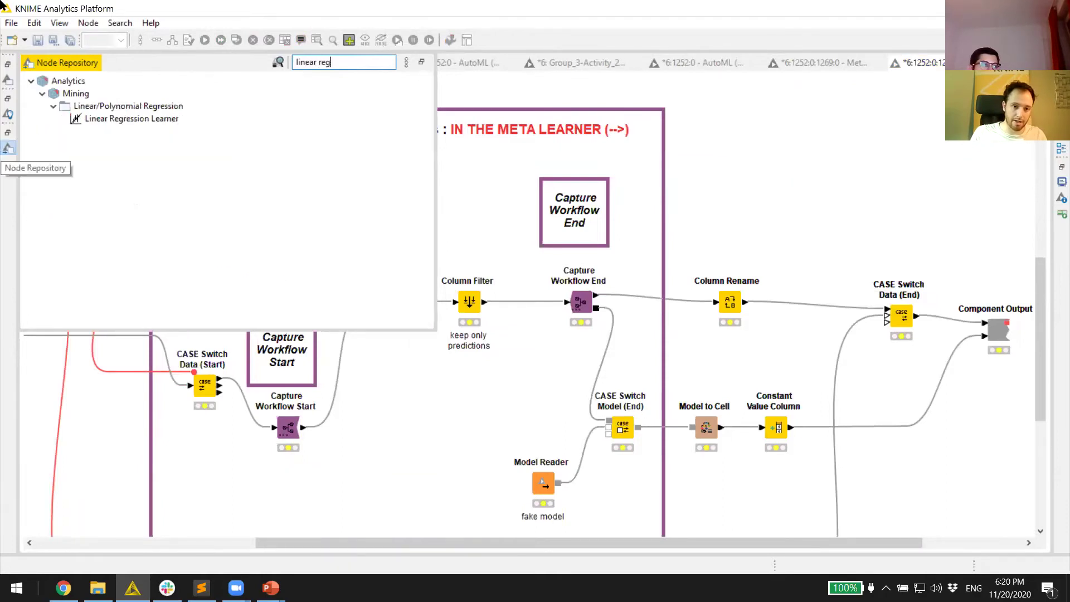
{"action": "left_click_drag", "start_coordinate": [138, 120], "coordinate": [289, 237]}
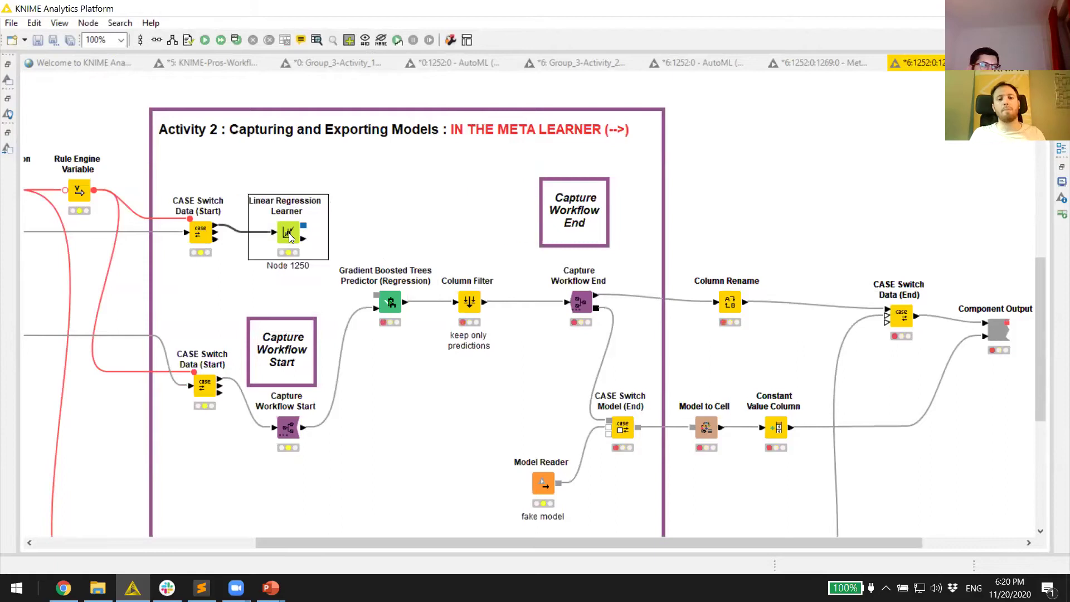
{"action": "double_click", "coordinate": [294, 265]}
{"action": "key", "text": "BackSpace"}
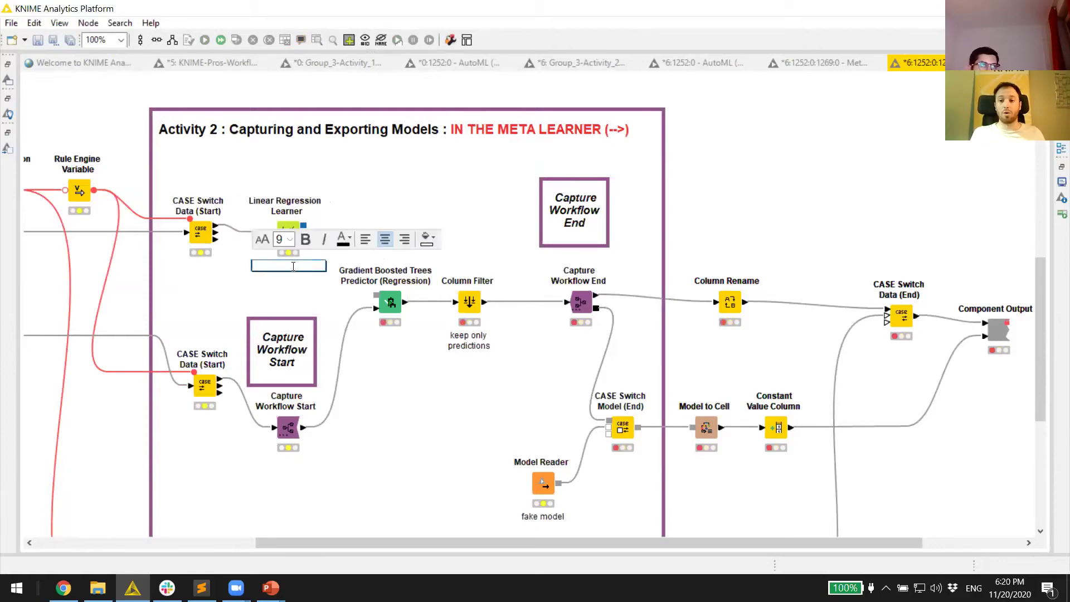
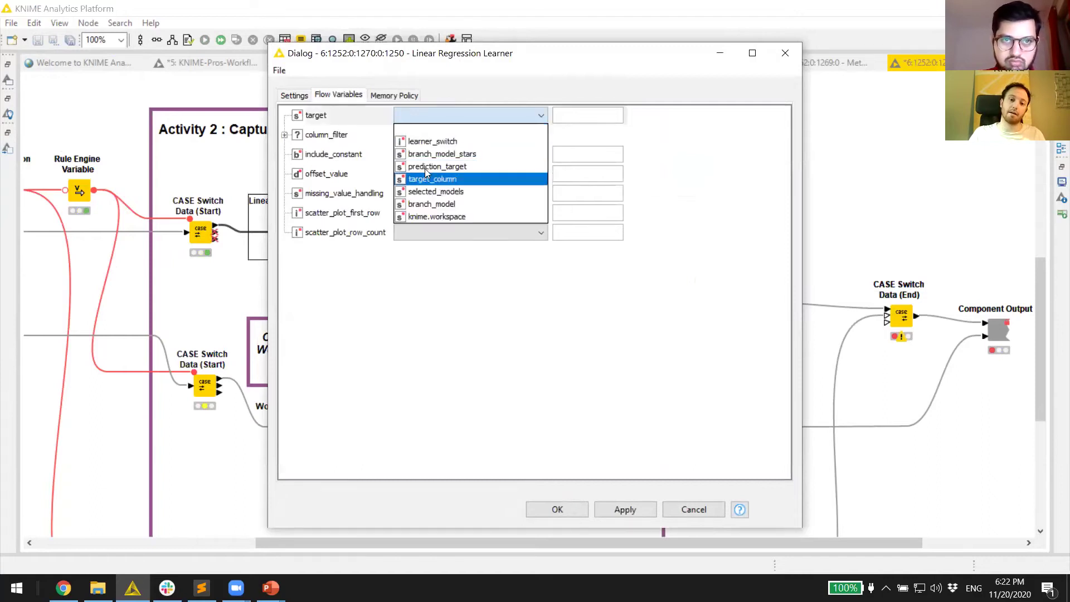
Step: Assign the target_column flow variable to the Linear Regression Learner's target, then execute all nodes and close this inner workflow
{"action": "left_click", "coordinate": [425, 178]}
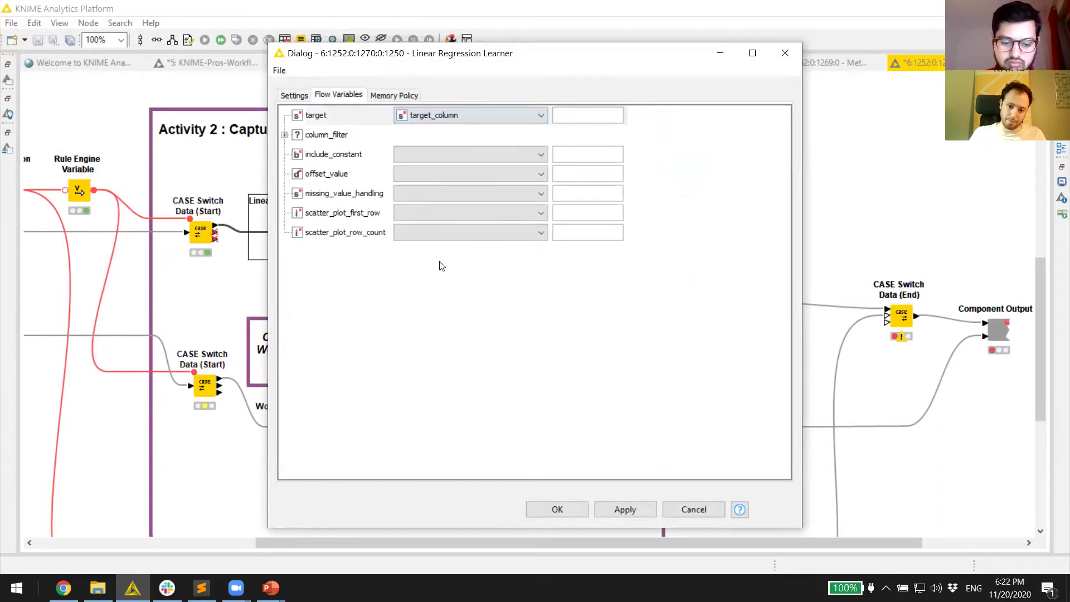
{"action": "left_click", "coordinate": [556, 509]}
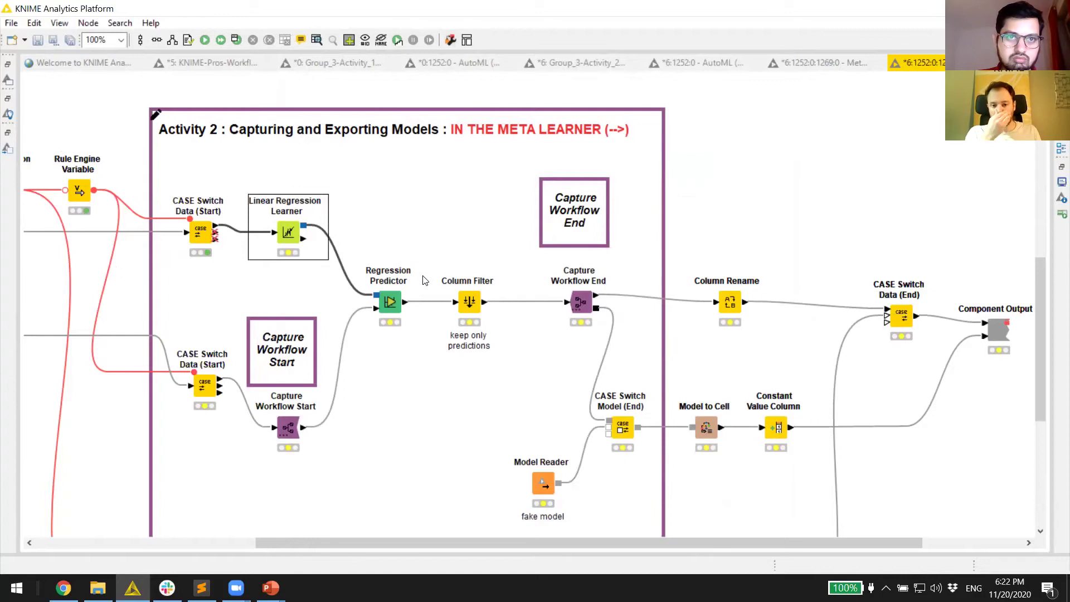
{"action": "left_click", "coordinate": [220, 41]}
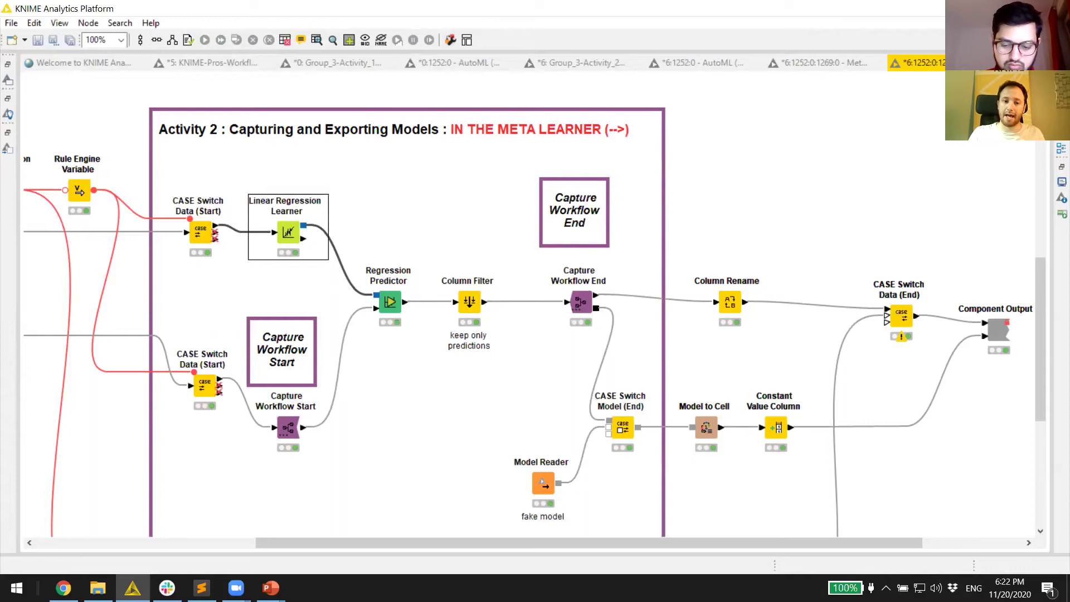
{"action": "key", "text": "ctrl+w"}
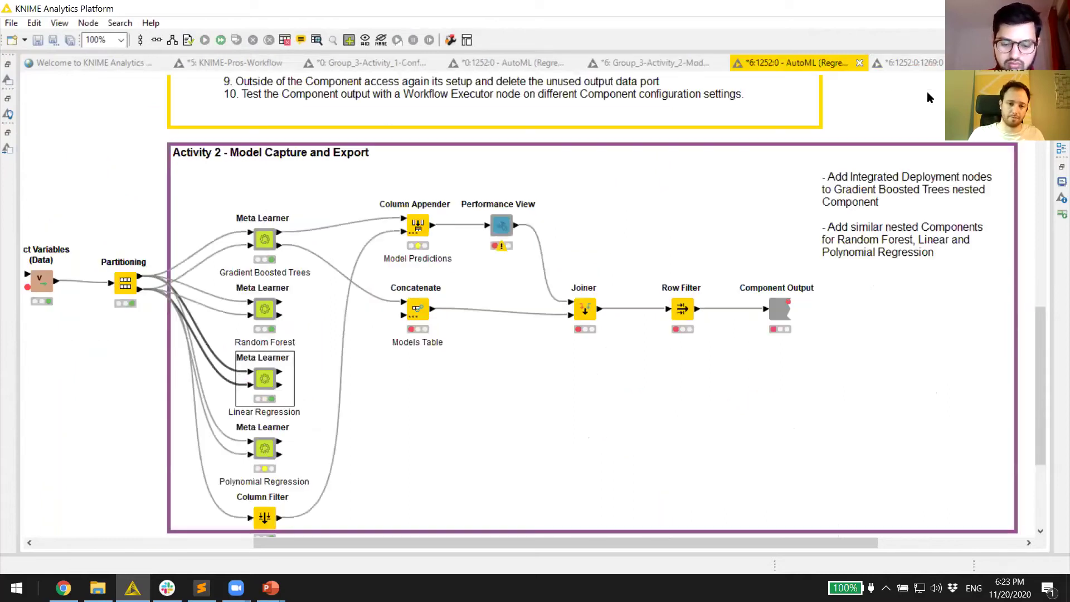
Step: Select the Polynomial Regression Meta Learner component
{"action": "scroll", "coordinate": [273, 274], "scroll_direction": "down", "scroll_amount": 3}
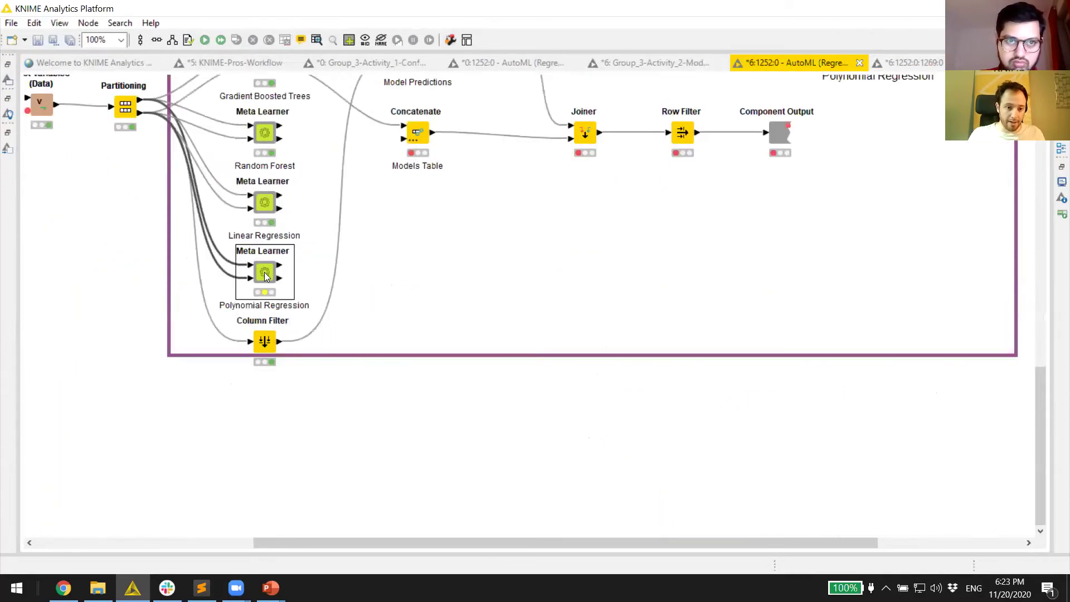
Step: Open the Polynomial Regression Meta Learner and replace its Gradient Boosted Trees Learner with a Polynomial Regression Learner node
{"action": "double_click", "coordinate": [266, 277], "text": "ctrl"}
{"action": "scroll", "coordinate": [39, 176], "scroll_direction": "down", "scroll_amount": 7}
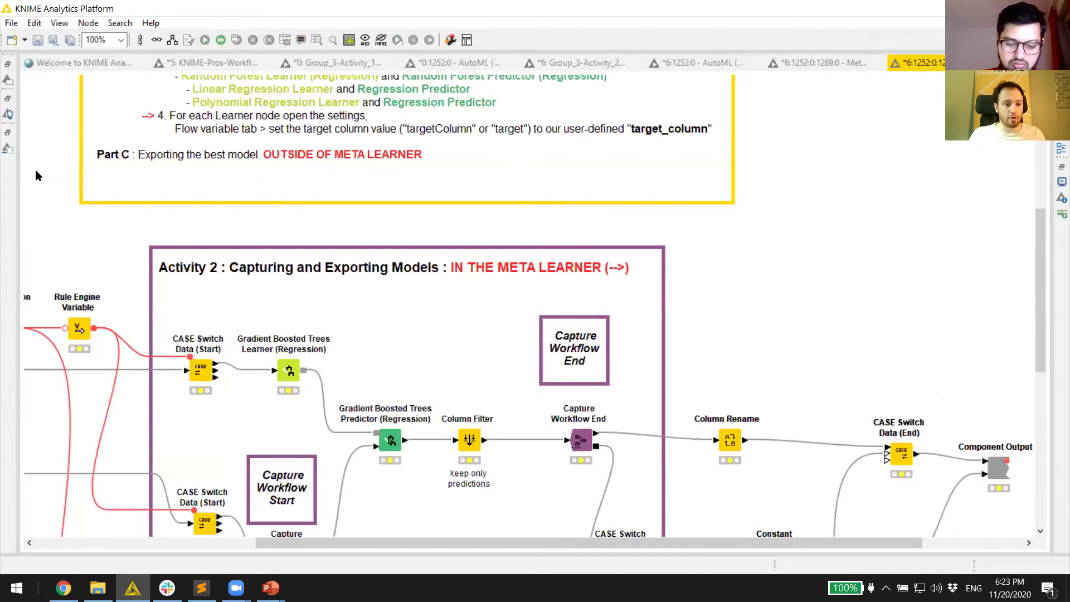
{"action": "left_click", "coordinate": [8, 149]}
{"action": "type", "text": "polyno"}
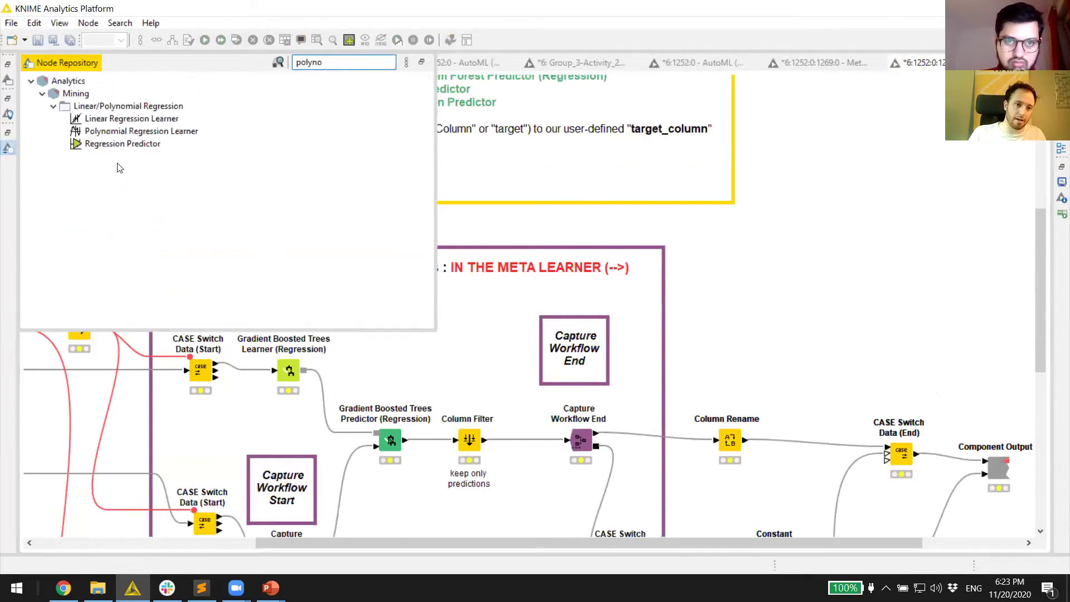
{"action": "left_click_drag", "start_coordinate": [141, 131], "coordinate": [288, 375]}
{"action": "left_click", "coordinate": [288, 404]}
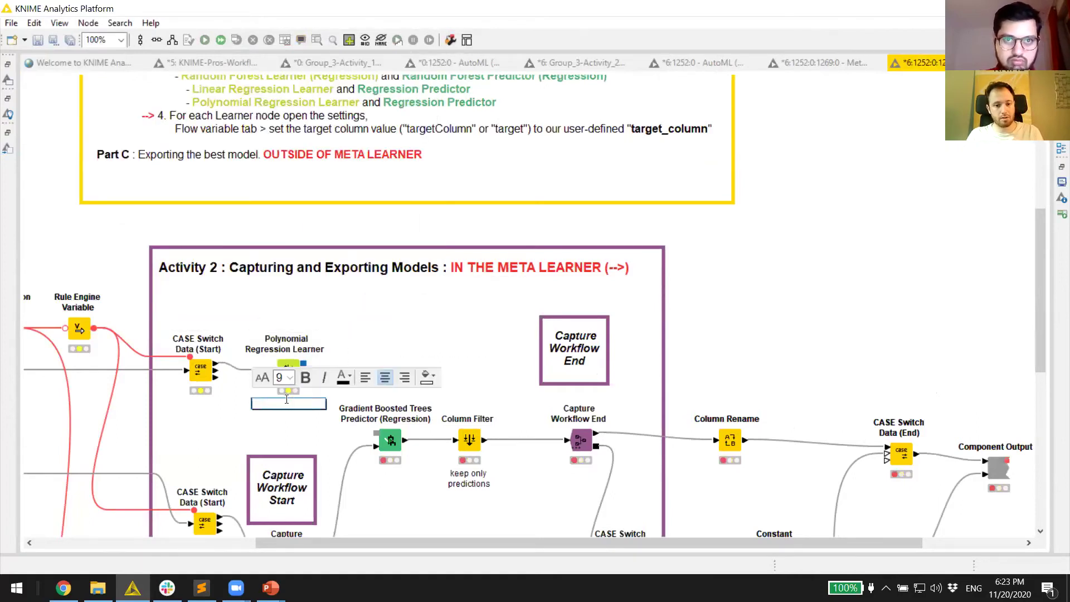
Step: Replace the Gradient Boosted Trees Predictor with a Regression Predictor, clear its label, and connect the Polynomial Regression Learner's model output to it
{"action": "left_click", "coordinate": [7, 149]}
{"action": "left_click_drag", "start_coordinate": [133, 144], "coordinate": [391, 442]}
{"action": "scroll", "coordinate": [393, 338], "scroll_direction": "down", "scroll_amount": 3}
{"action": "left_click", "coordinate": [393, 336]}
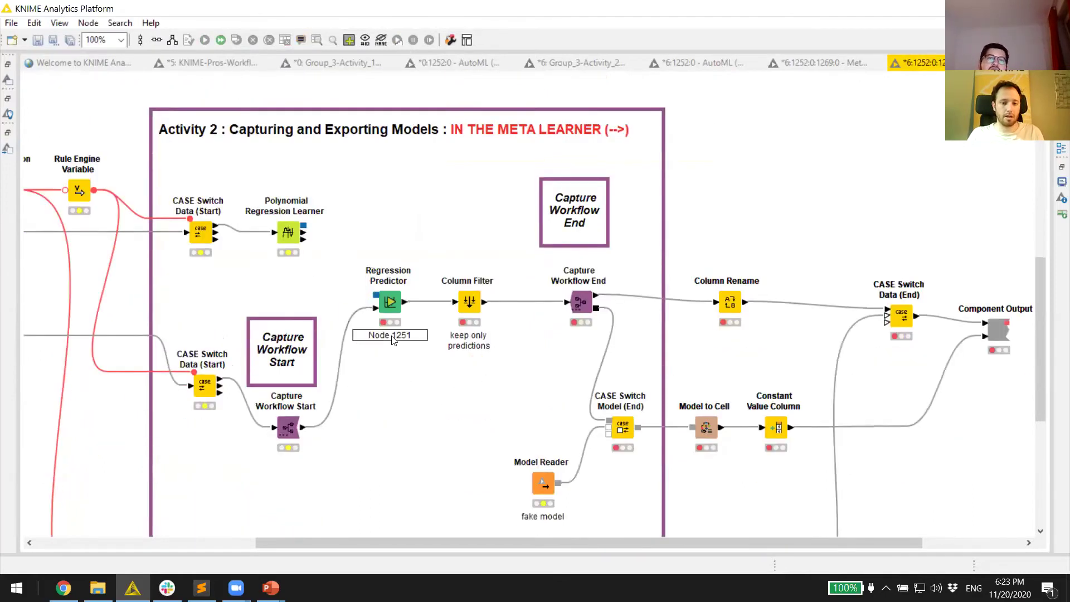
{"action": "key", "text": "BackSpace"}
{"action": "left_click_drag", "start_coordinate": [303, 225], "coordinate": [376, 295]}
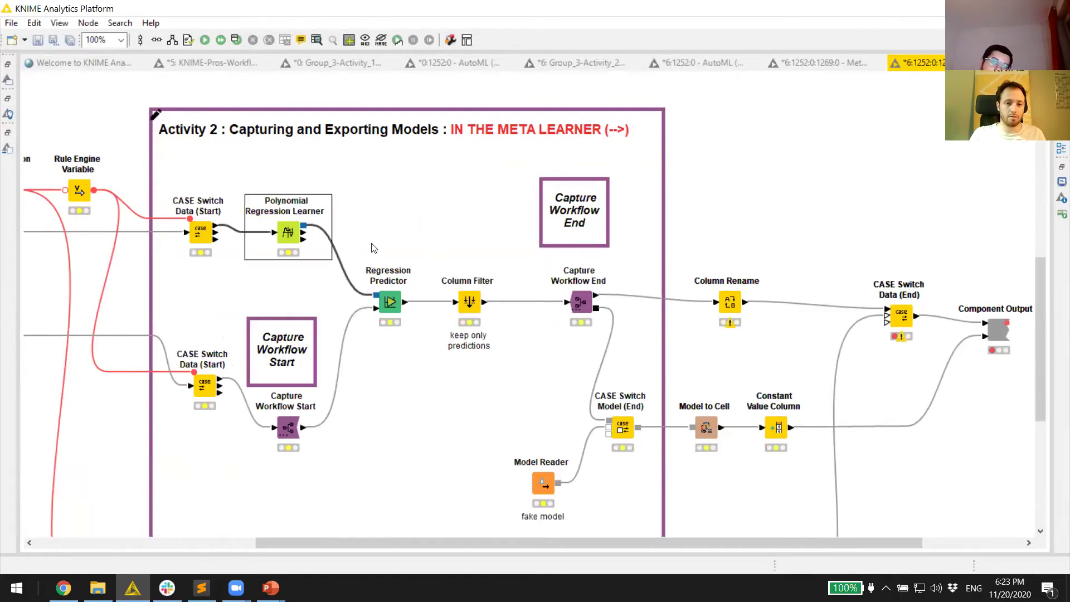
Step: Control the Polynomial Regression Learner's targetColumn setting with the target_column flow variable
{"action": "double_click", "coordinate": [288, 233]}
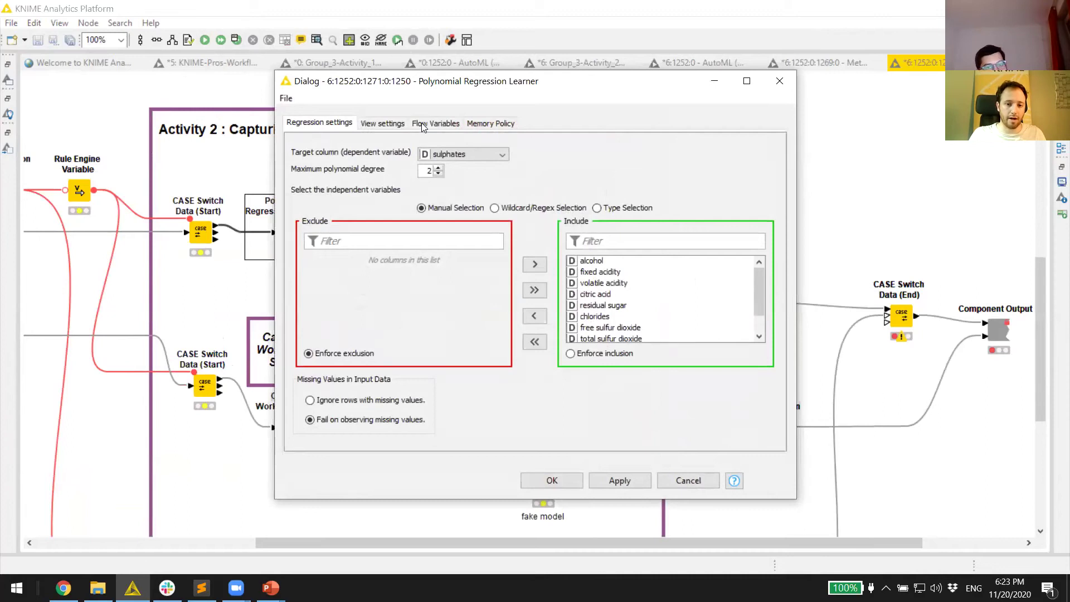
{"action": "left_click", "coordinate": [423, 125]}
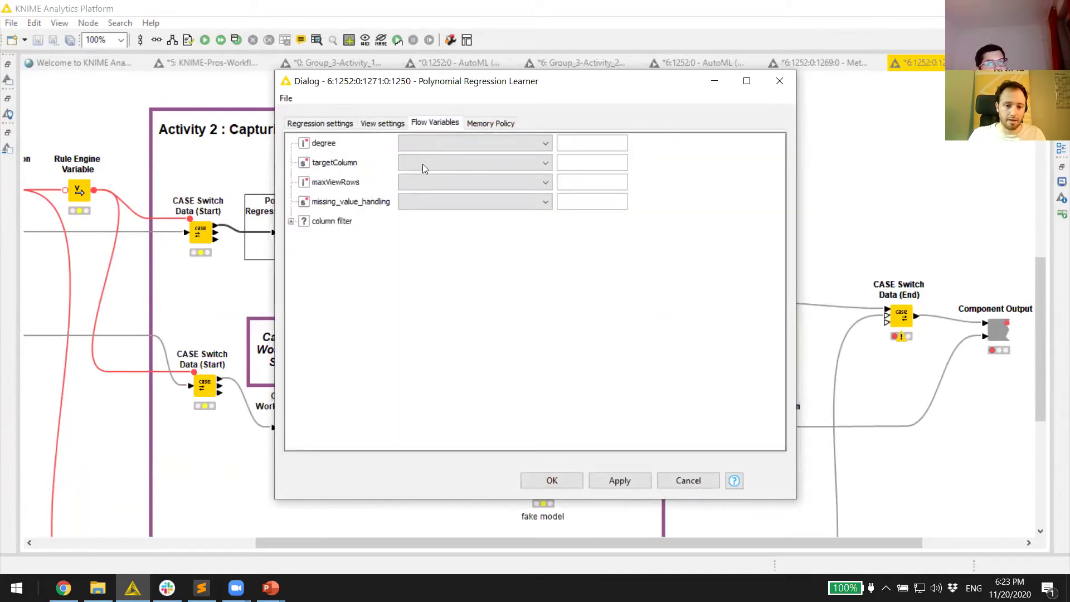
{"action": "left_click", "coordinate": [422, 163]}
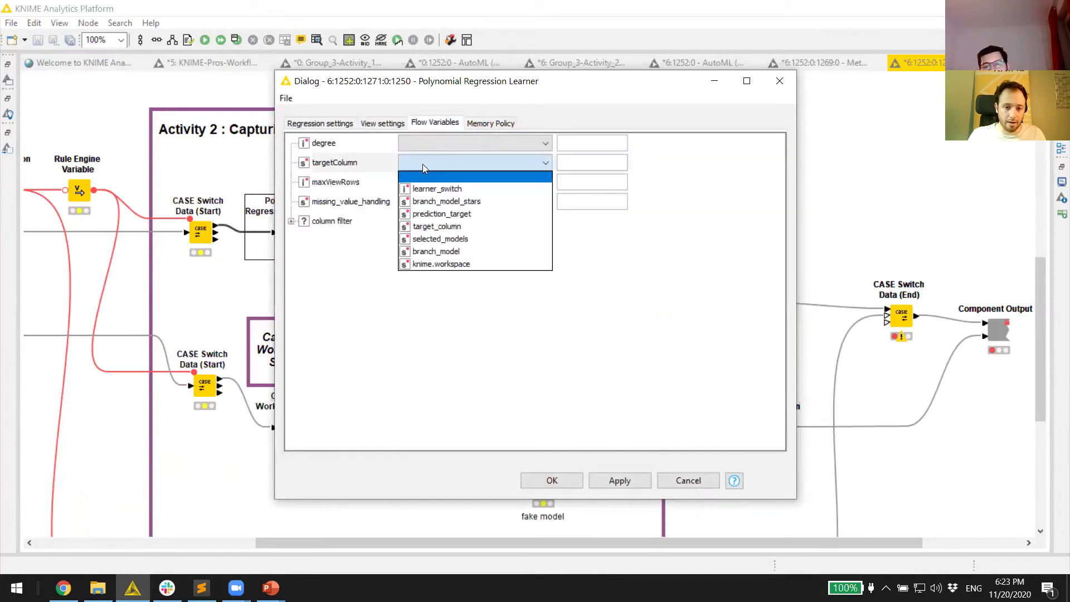
{"action": "left_click", "coordinate": [437, 226]}
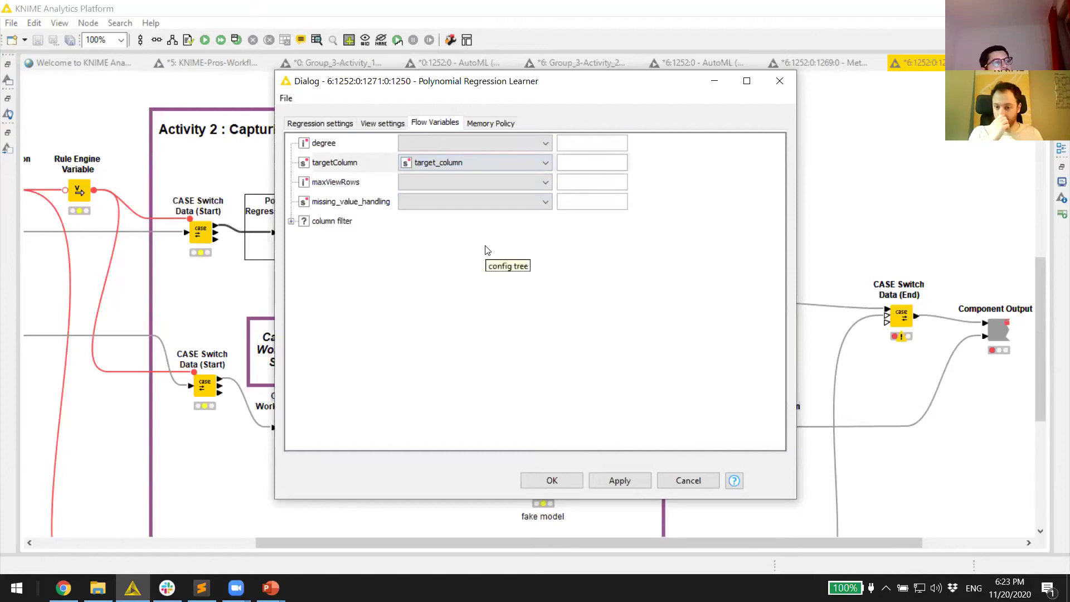
{"action": "left_click", "coordinate": [551, 478]}
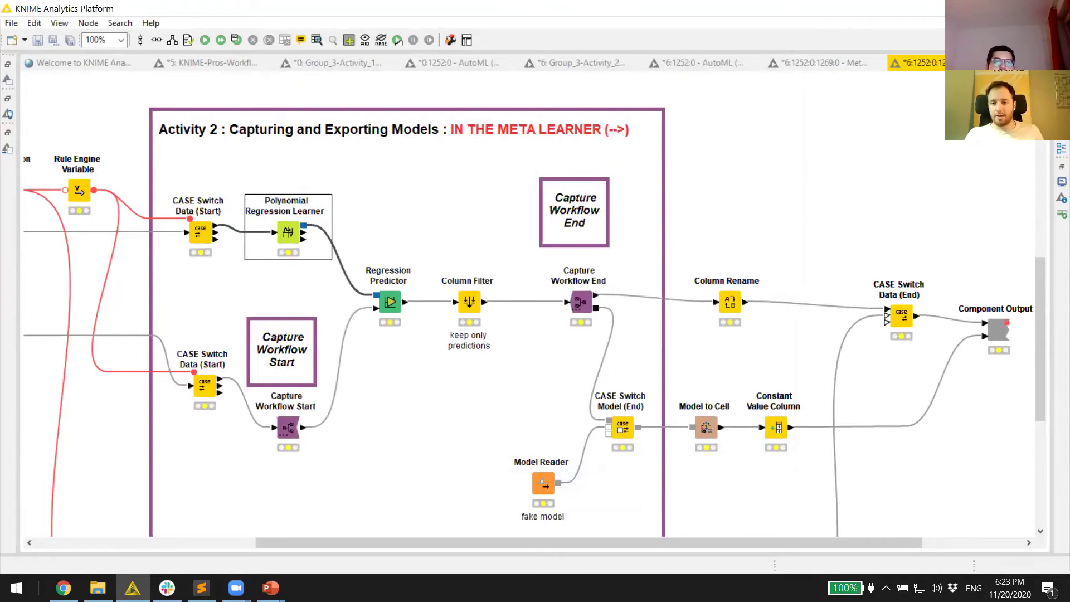
Step: Return to the AutoML component workflow and execute its executable nodes, including the Polynomial Regression Meta Learner
{"action": "key", "text": "ctrl+w"}
{"action": "scroll", "coordinate": [232, 127], "scroll_direction": "up", "scroll_amount": 5}
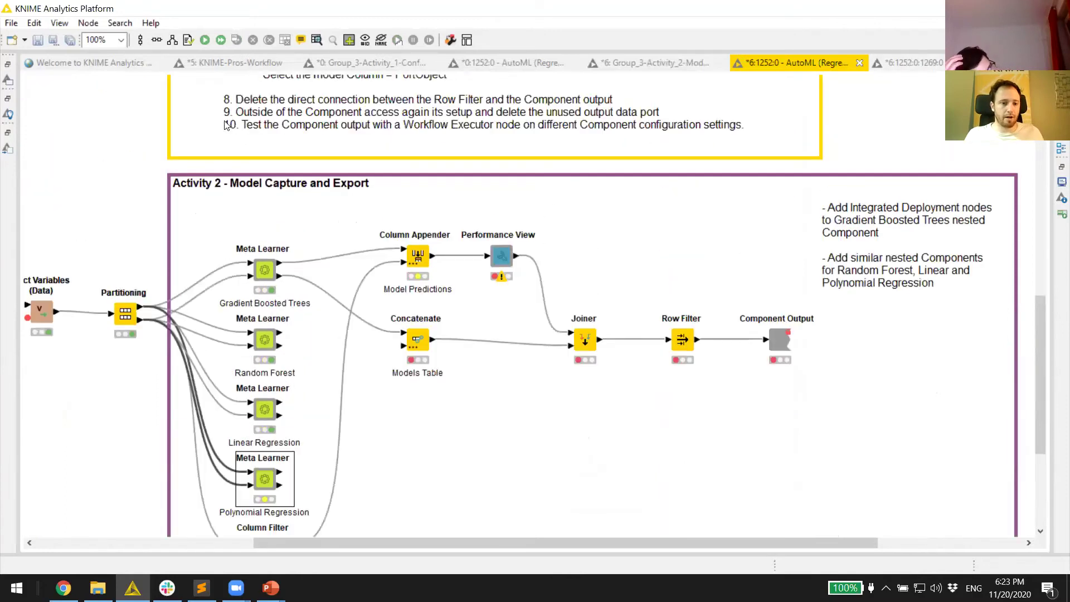
{"action": "scroll", "coordinate": [232, 127], "scroll_direction": "down", "scroll_amount": 2}
{"action": "left_click", "coordinate": [221, 41]}
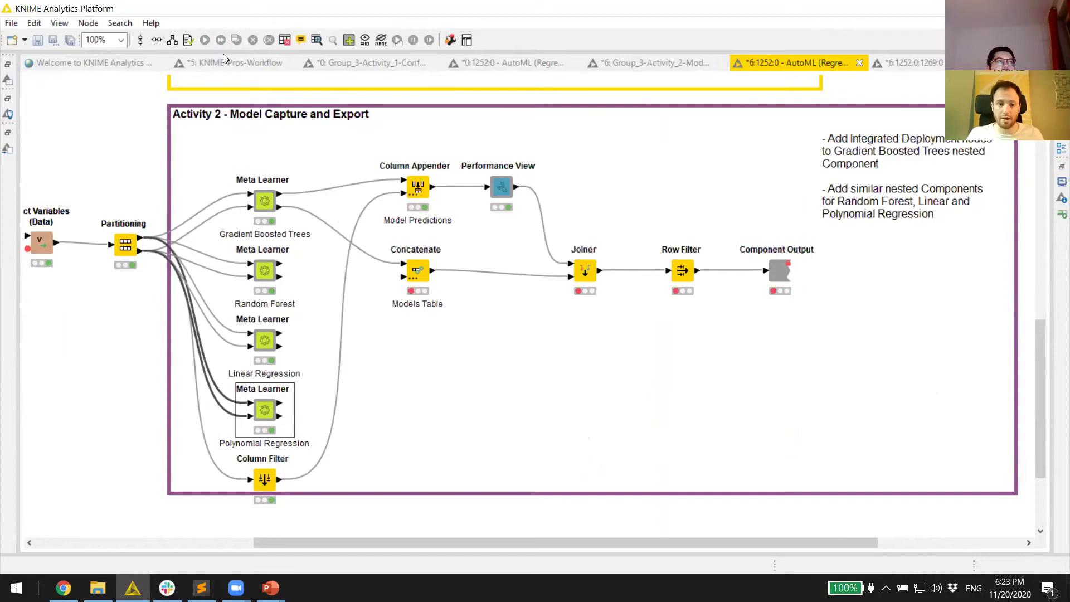
Step: Add two input ports to the Column Appender labelled Model Predictions
{"action": "left_click", "coordinate": [413, 195]}
{"action": "left_click", "coordinate": [421, 207]}
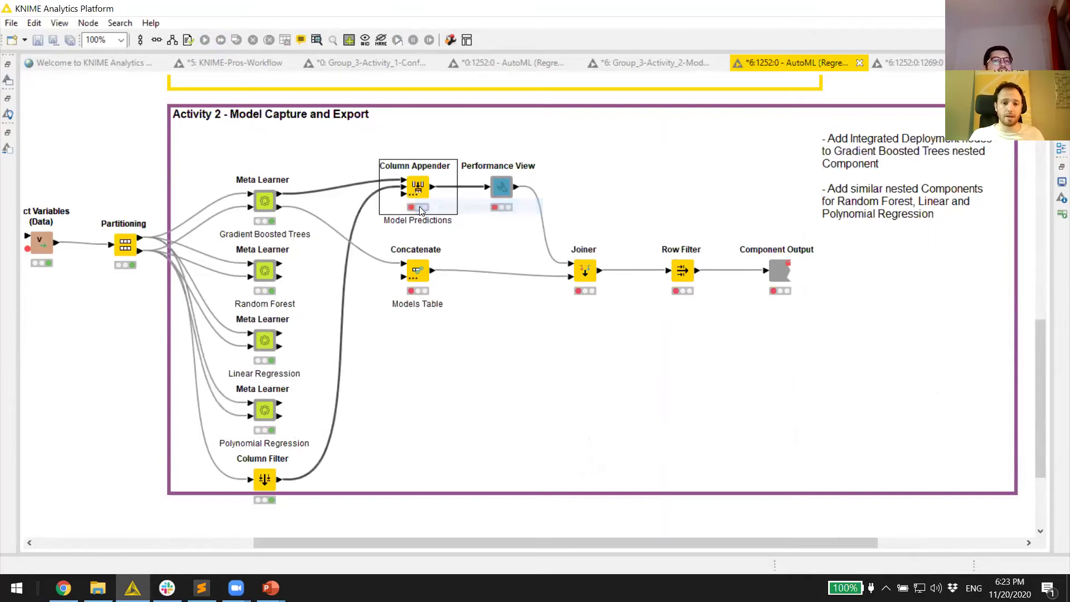
{"action": "left_click", "coordinate": [414, 198]}
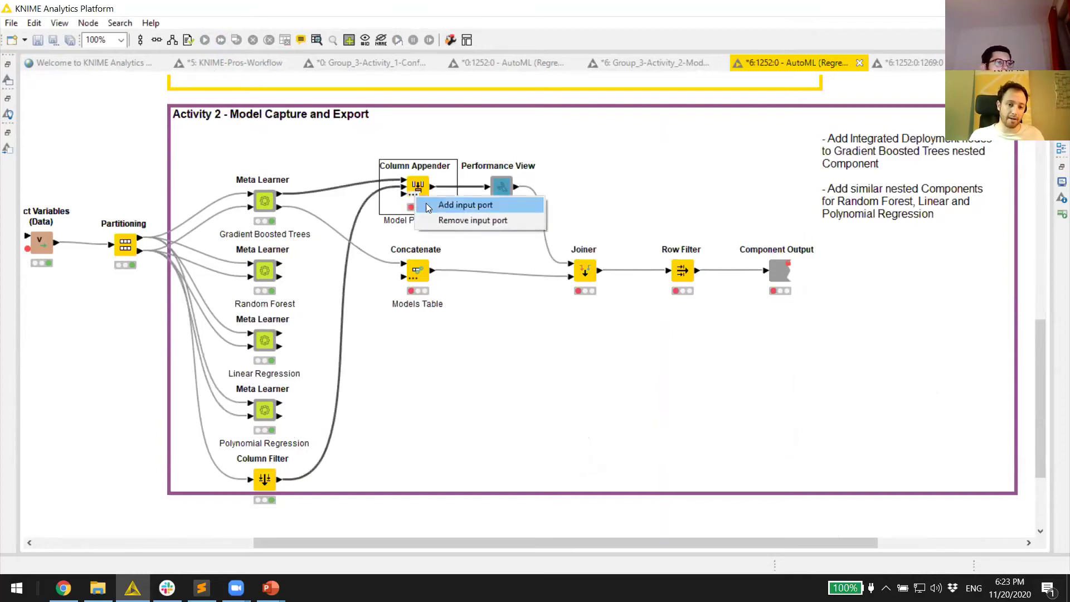
{"action": "left_click", "coordinate": [430, 205]}
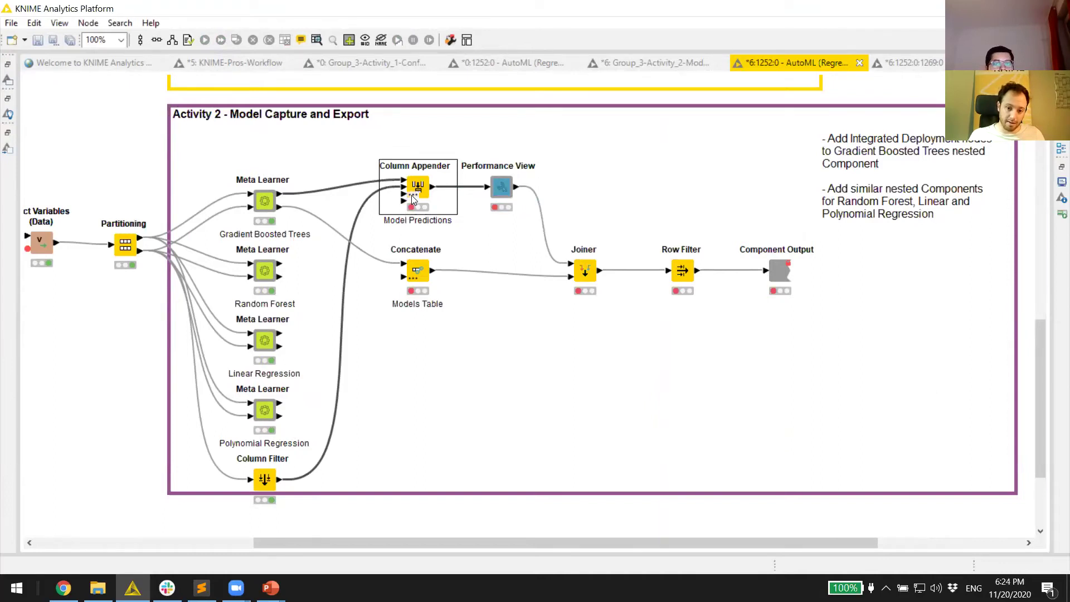
Step: Connect the first outputs of the Random Forest, Linear Regression and Polynomial Regression Meta Learners to the Column Appender's second to fourth inputs
{"action": "left_click_drag", "start_coordinate": [278, 269], "coordinate": [403, 189]}
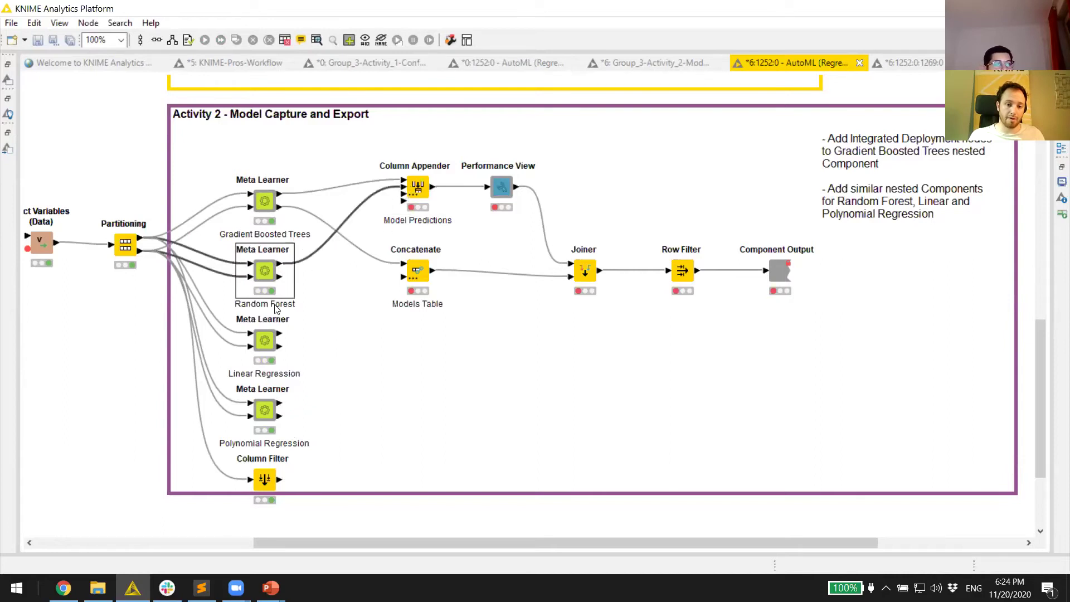
{"action": "left_click_drag", "start_coordinate": [278, 333], "coordinate": [402, 195]}
{"action": "left_click_drag", "start_coordinate": [281, 402], "coordinate": [403, 197]}
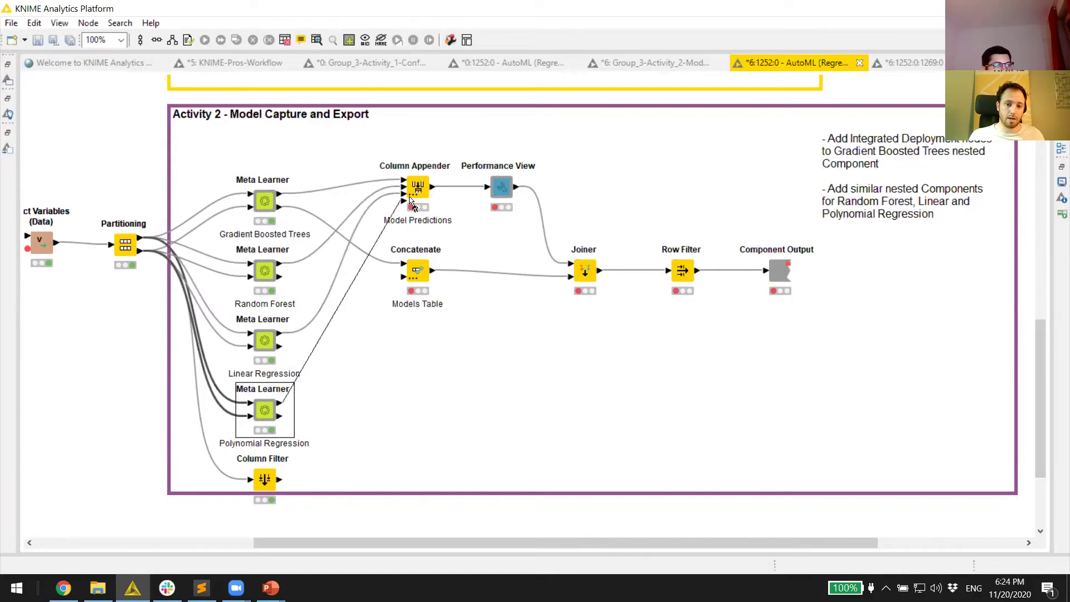
Step: Add a fifth input port to the Column Appender and connect Polynomial Regression to the fourth and the Column Filter to the fifth
{"action": "left_click", "coordinate": [414, 194]}
{"action": "left_click", "coordinate": [430, 204]}
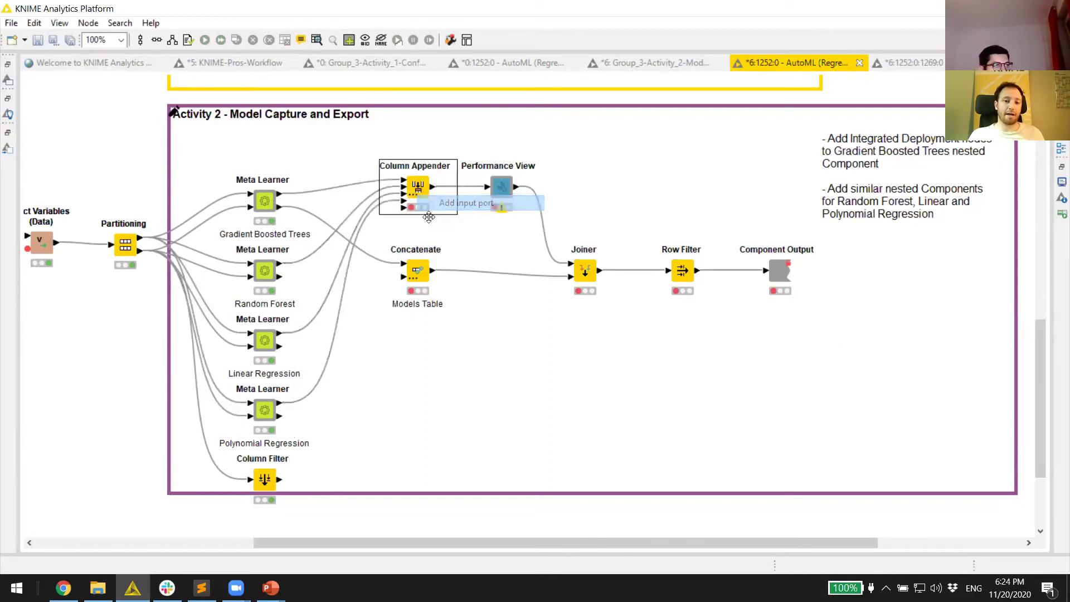
{"action": "left_click_drag", "start_coordinate": [277, 481], "coordinate": [402, 207]}
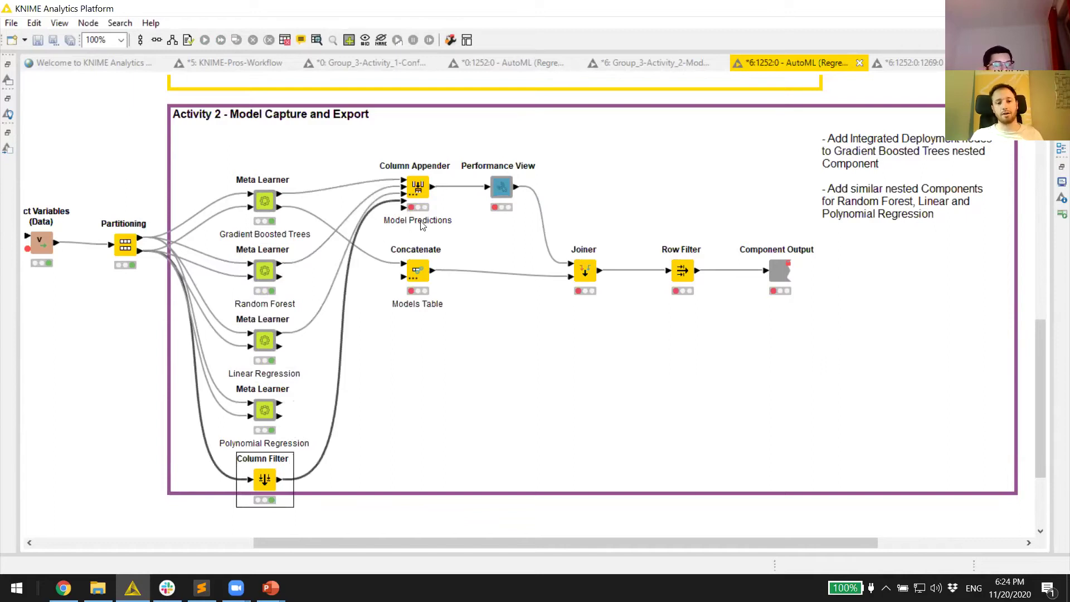
{"action": "right_click", "coordinate": [422, 188]}
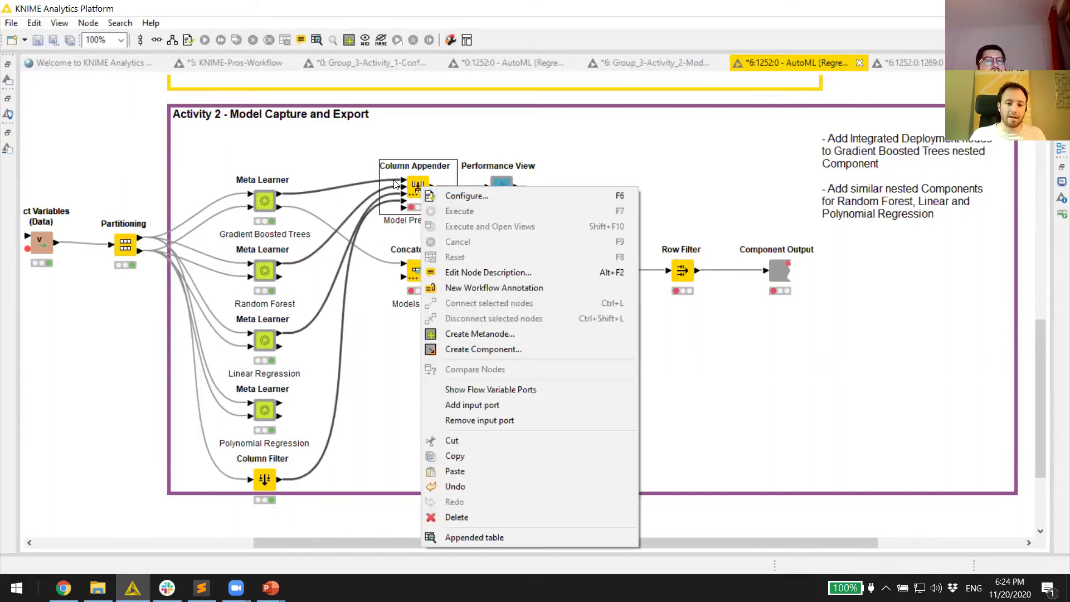
{"action": "left_click", "coordinate": [332, 160]}
{"action": "left_click_drag", "start_coordinate": [280, 403], "coordinate": [405, 204]}
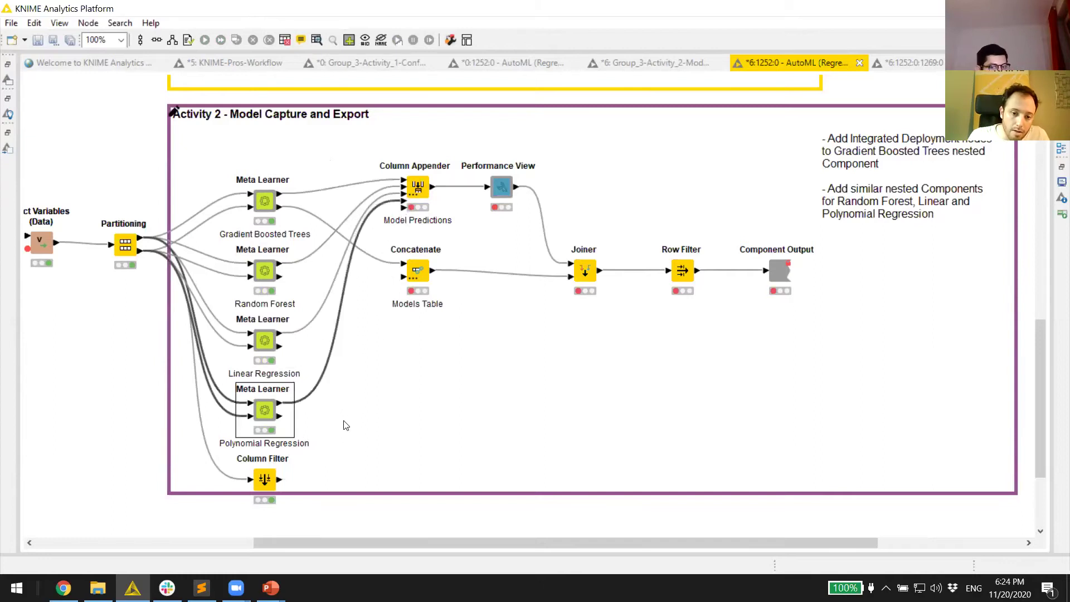
{"action": "left_click_drag", "start_coordinate": [280, 480], "coordinate": [405, 208]}
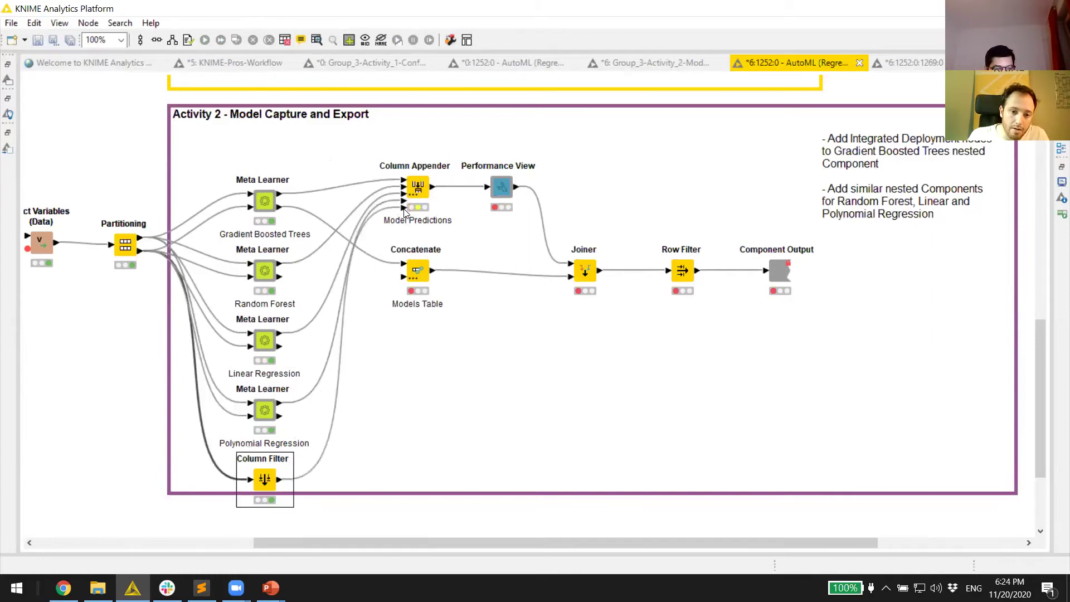
Step: Execute the Column Appender and inspect its appended table with the prediction columns widened to show their full names
{"action": "right_click", "coordinate": [424, 186]}
{"action": "left_click", "coordinate": [452, 212]}
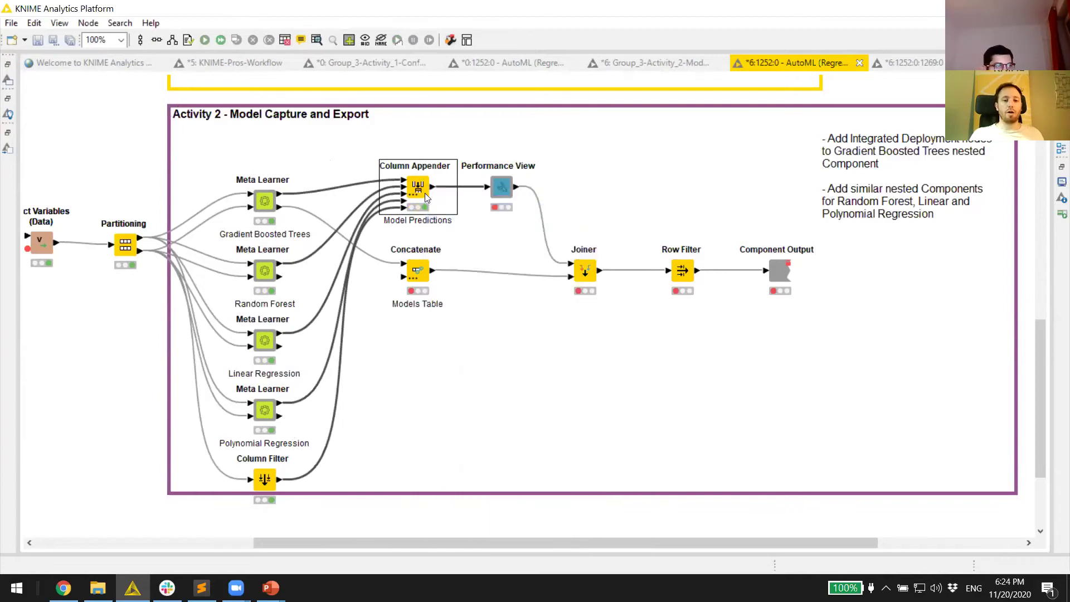
{"action": "right_click", "coordinate": [425, 193]}
{"action": "left_click", "coordinate": [489, 560]}
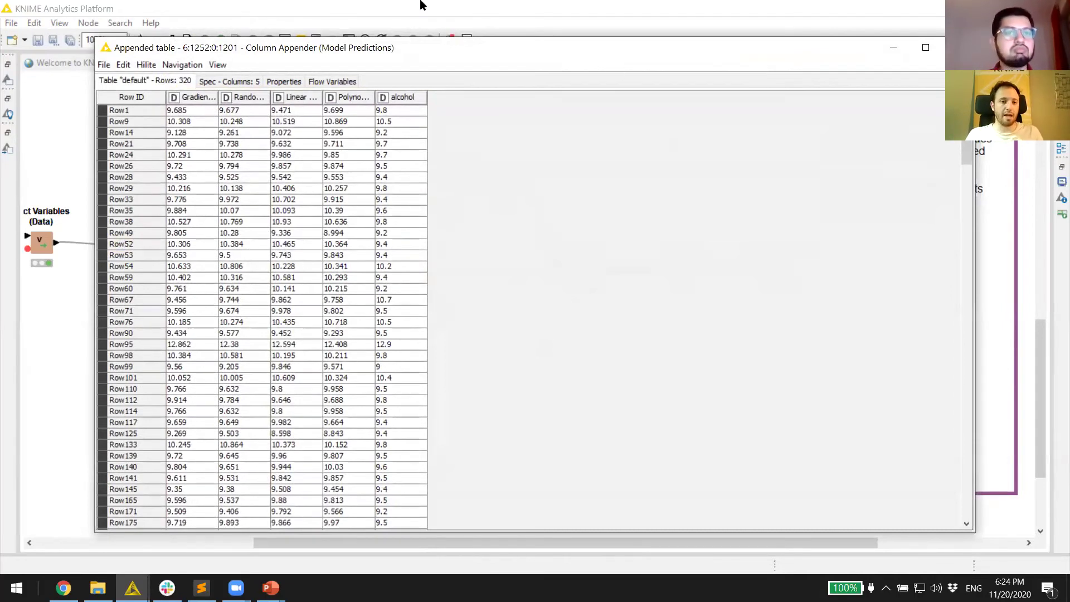
{"action": "left_click_drag", "start_coordinate": [218, 96], "coordinate": [644, 98]}
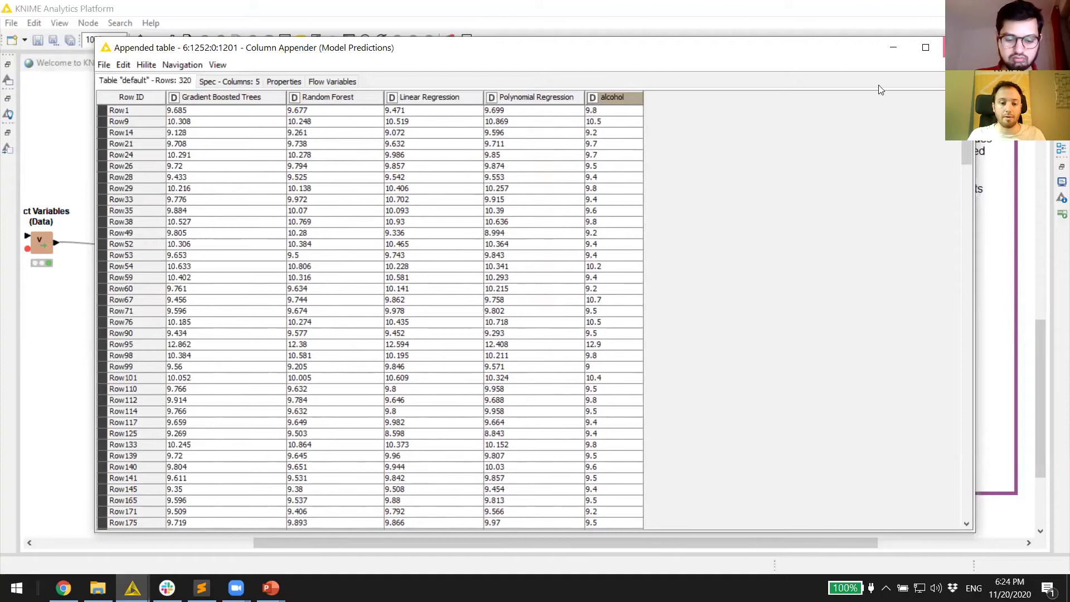
{"action": "left_click", "coordinate": [957, 48]}
Step: Move the Column Filter node below the activity frame and label it "ground truth"
{"action": "scroll", "coordinate": [335, 312], "scroll_direction": "down", "scroll_amount": 5}
{"action": "left_click_drag", "start_coordinate": [264, 345], "coordinate": [266, 401]}
{"action": "double_click", "coordinate": [270, 434]}
{"action": "type", "text": "ground truth"}
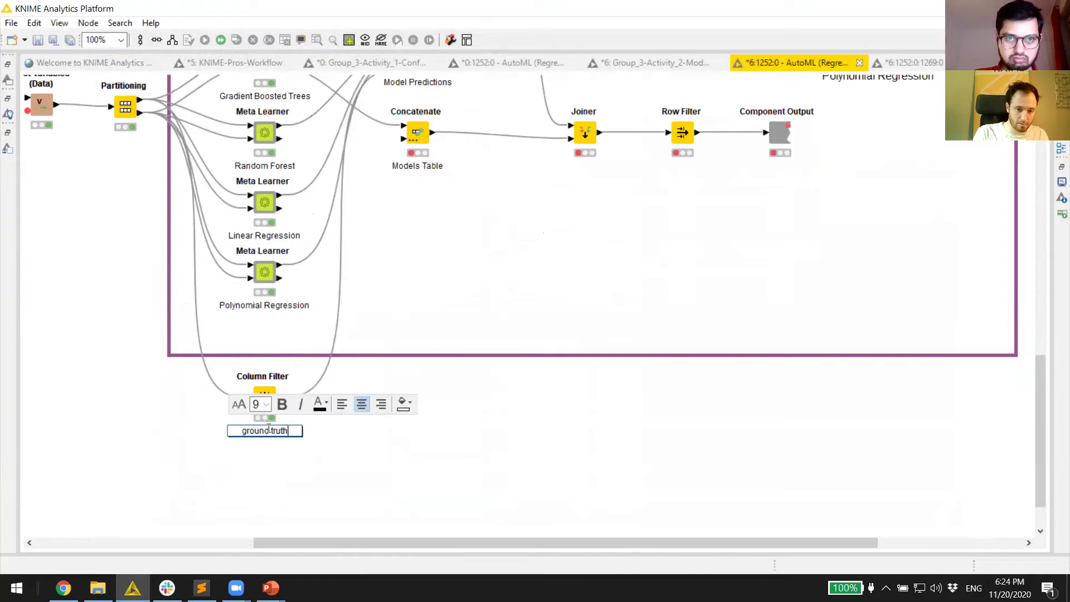
{"action": "left_click", "coordinate": [503, 359]}
Step: Add two input ports to the Concatenate node labelled Models Table
{"action": "scroll", "coordinate": [181, 303], "scroll_direction": "up", "scroll_amount": 3}
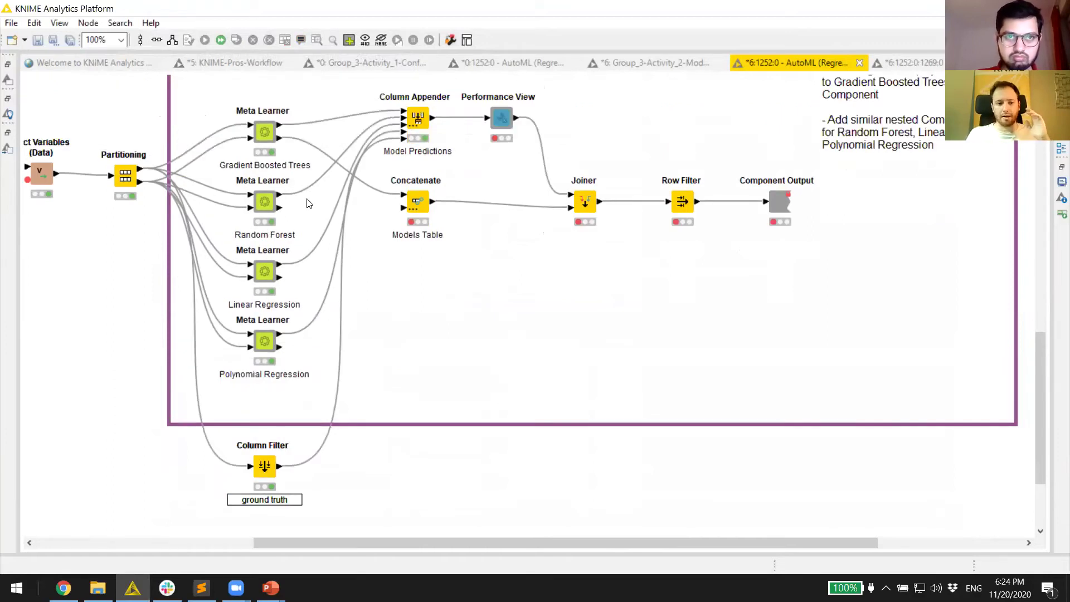
{"action": "left_click", "coordinate": [416, 208]}
{"action": "left_click", "coordinate": [434, 218]}
{"action": "left_click", "coordinate": [416, 209]}
{"action": "left_click", "coordinate": [434, 218]}
Step: Connect the second outputs of the Random Forest, Linear Regression and Polynomial Regression Meta Learners to the Concatenate node's free inputs
{"action": "left_click_drag", "start_coordinate": [282, 205], "coordinate": [403, 207]}
{"action": "left_click", "coordinate": [289, 280]}
{"action": "left_click_drag", "start_coordinate": [280, 277], "coordinate": [404, 209]}
{"action": "left_click_drag", "start_coordinate": [279, 347], "coordinate": [404, 215]}
Step: Execute the Concatenate node and inspect its concatenated table of captured models
{"action": "right_click", "coordinate": [423, 202]}
{"action": "left_click", "coordinate": [452, 223]}
{"action": "right_click", "coordinate": [416, 201]}
{"action": "left_click", "coordinate": [517, 564]}
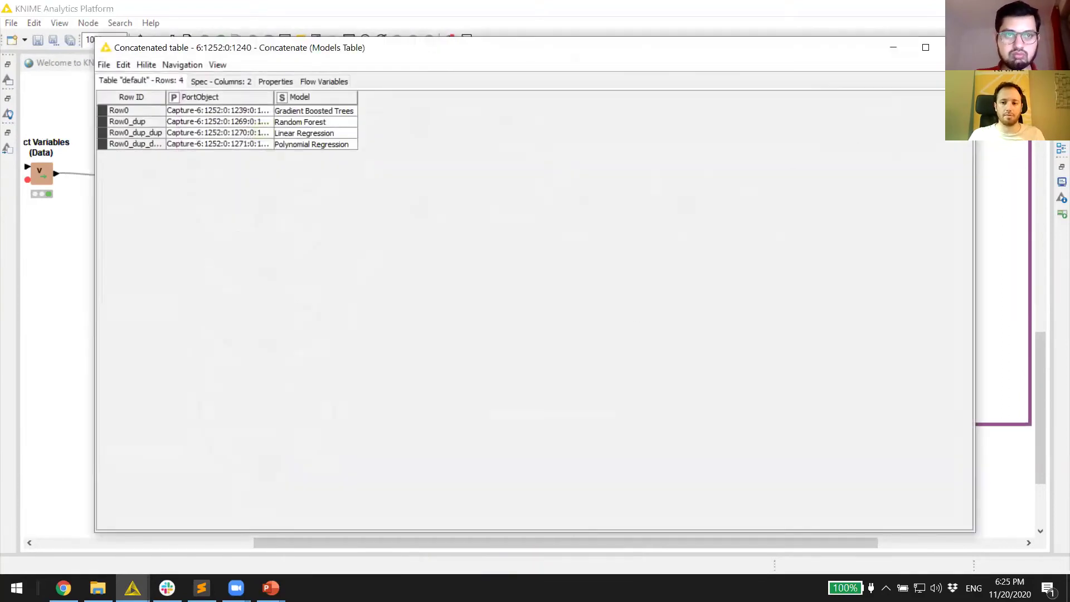
{"action": "key", "text": "Escape"}
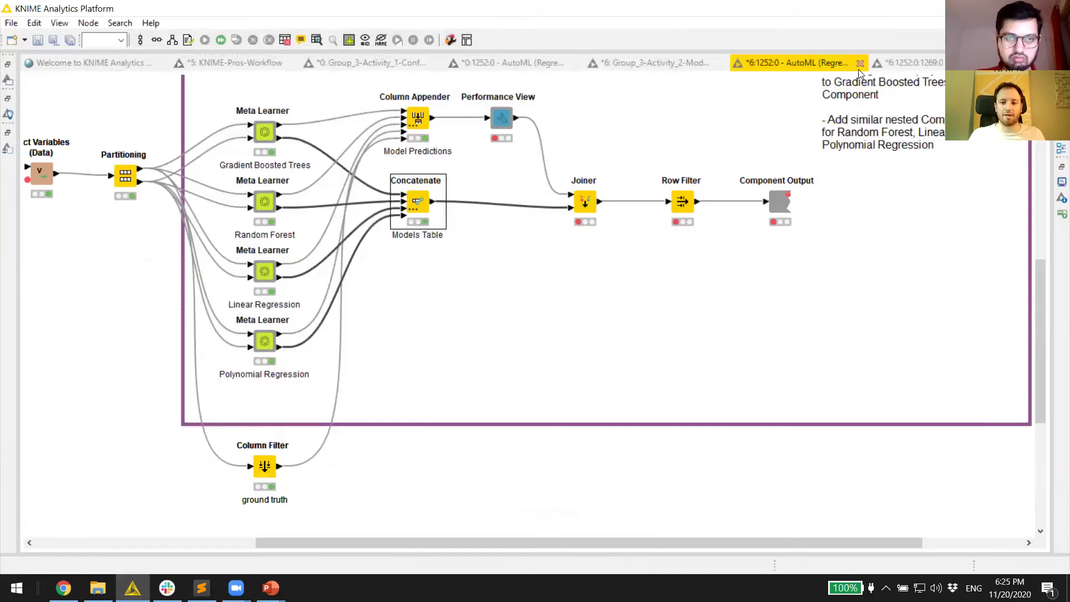
Step: Close the component workflow and exclude Polynomial Regression and Linear Regression in the AutoML (Regression) component's model selection
{"action": "left_click", "coordinate": [860, 64]}
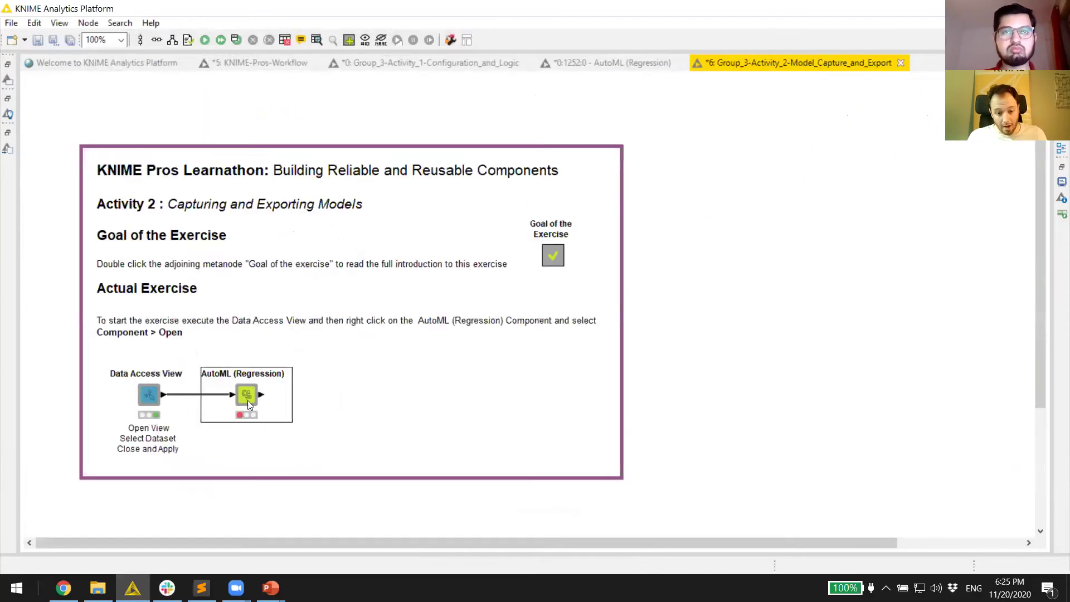
{"action": "double_click", "coordinate": [248, 399]}
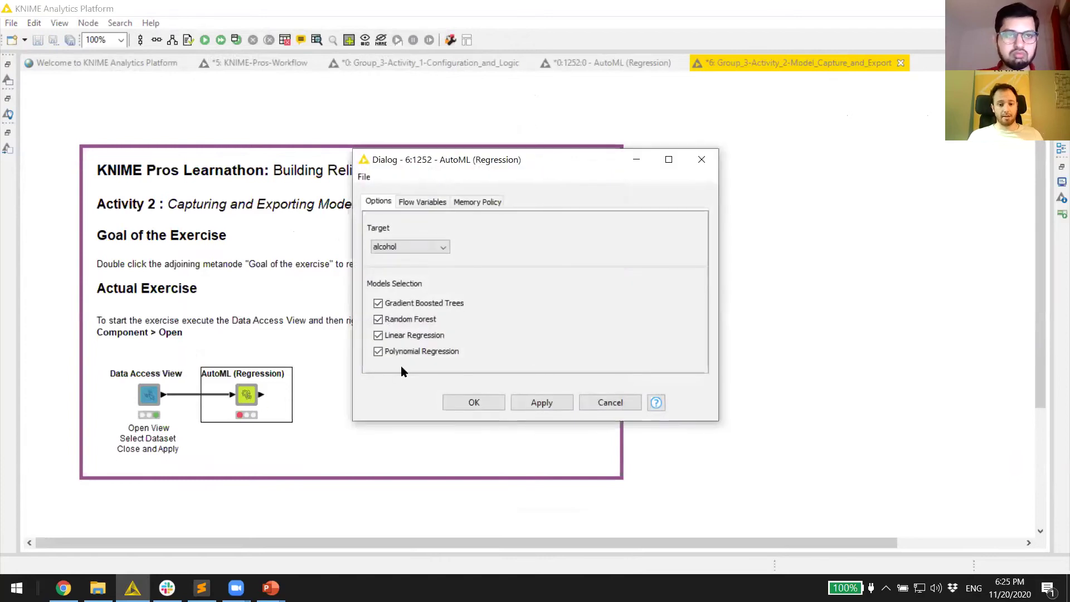
{"action": "left_click", "coordinate": [416, 352]}
{"action": "left_click", "coordinate": [412, 336]}
Step: Set the AutoML (Regression) component's target to pH and execute the component
{"action": "left_click", "coordinate": [431, 250]}
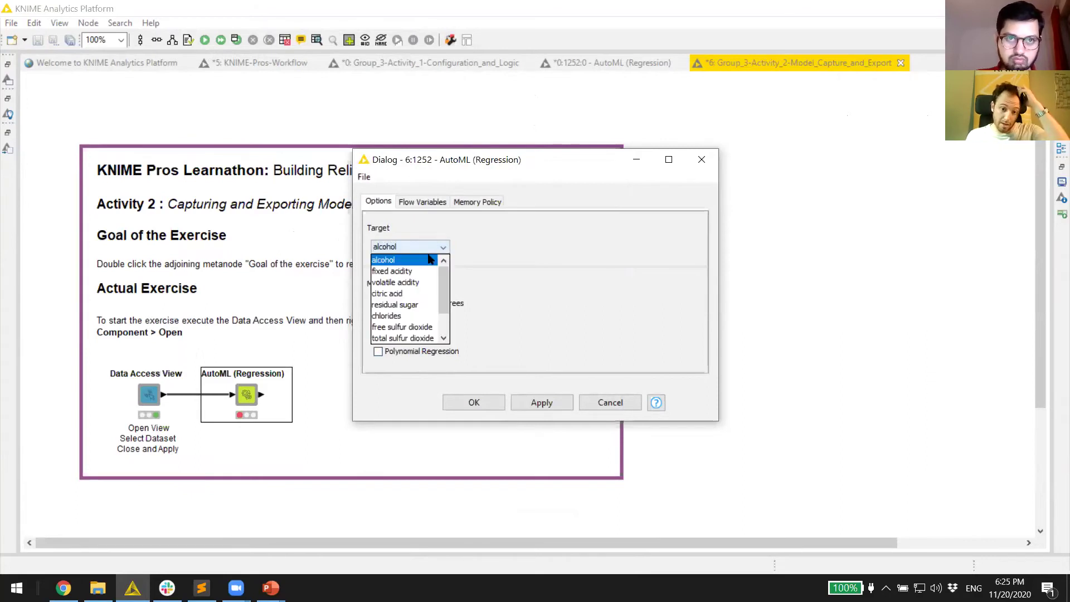
{"action": "scroll", "coordinate": [423, 304], "scroll_direction": "down", "scroll_amount": 1}
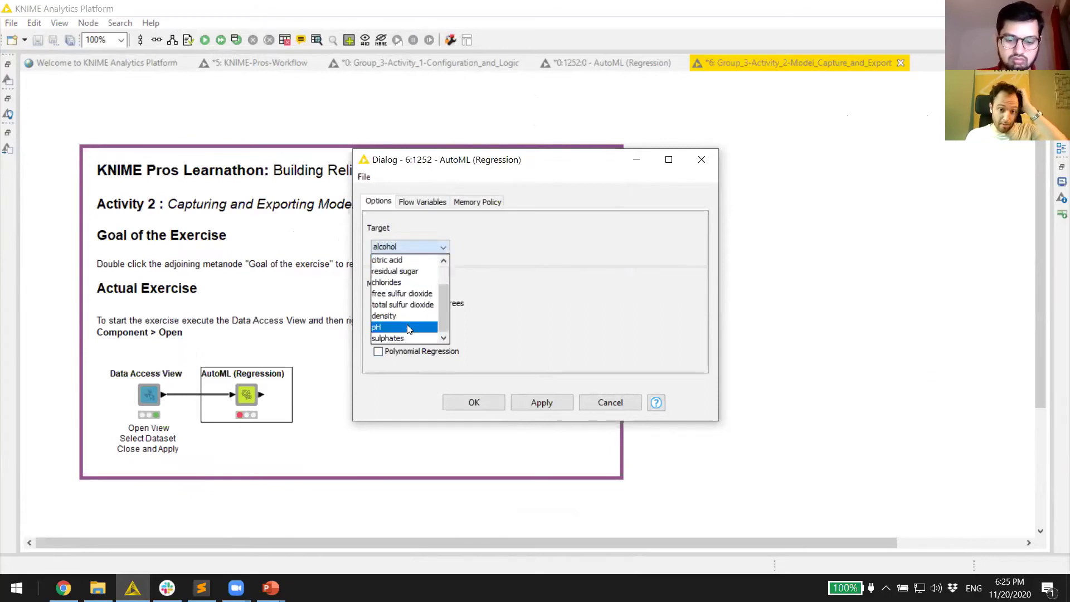
{"action": "left_click", "coordinate": [423, 327]}
{"action": "left_click", "coordinate": [478, 401]}
{"action": "right_click", "coordinate": [248, 398]}
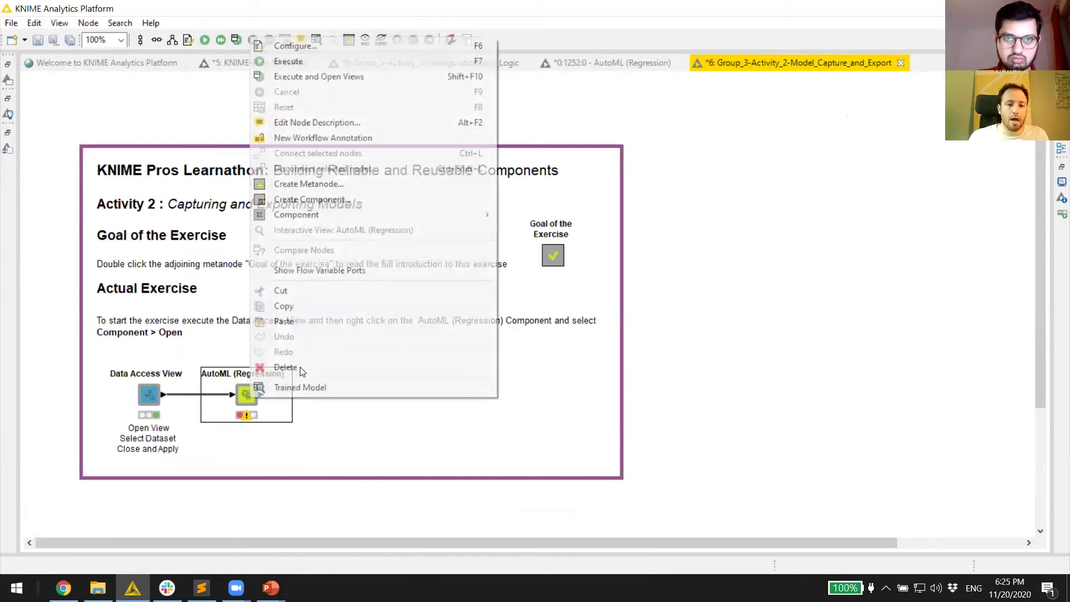
{"action": "left_click", "coordinate": [309, 61]}
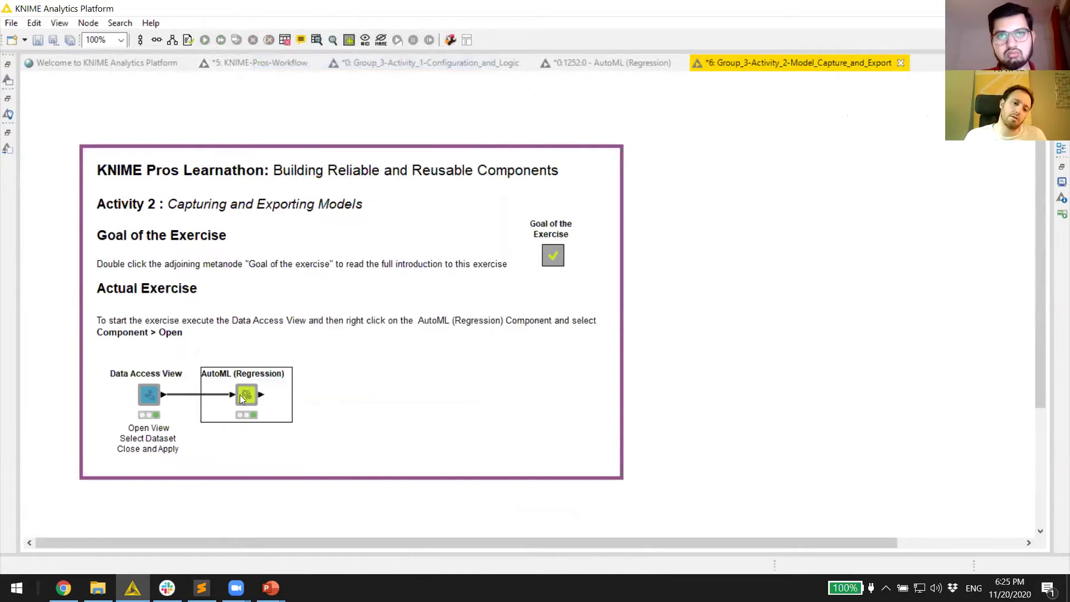
Step: Examine the component's interactive view, narrowing the selected rows to 252–319 and briefly isolating the Random Forest predictions in the chart
{"action": "right_click", "coordinate": [241, 397]}
{"action": "left_click", "coordinate": [322, 221]}
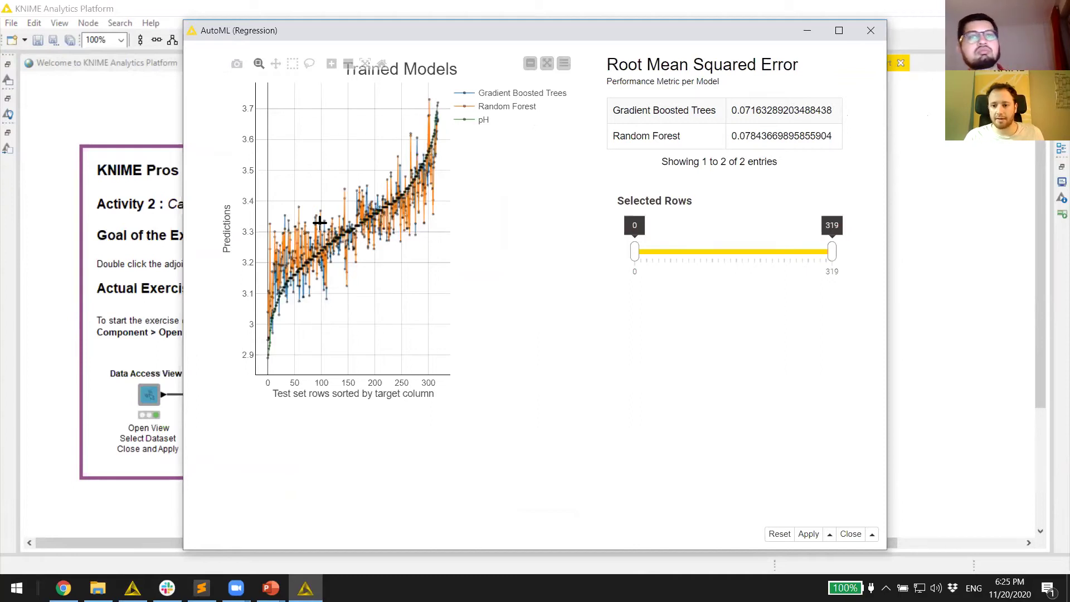
{"action": "left_click_drag", "start_coordinate": [634, 251], "coordinate": [790, 252]}
{"action": "double_click", "coordinate": [510, 109]}
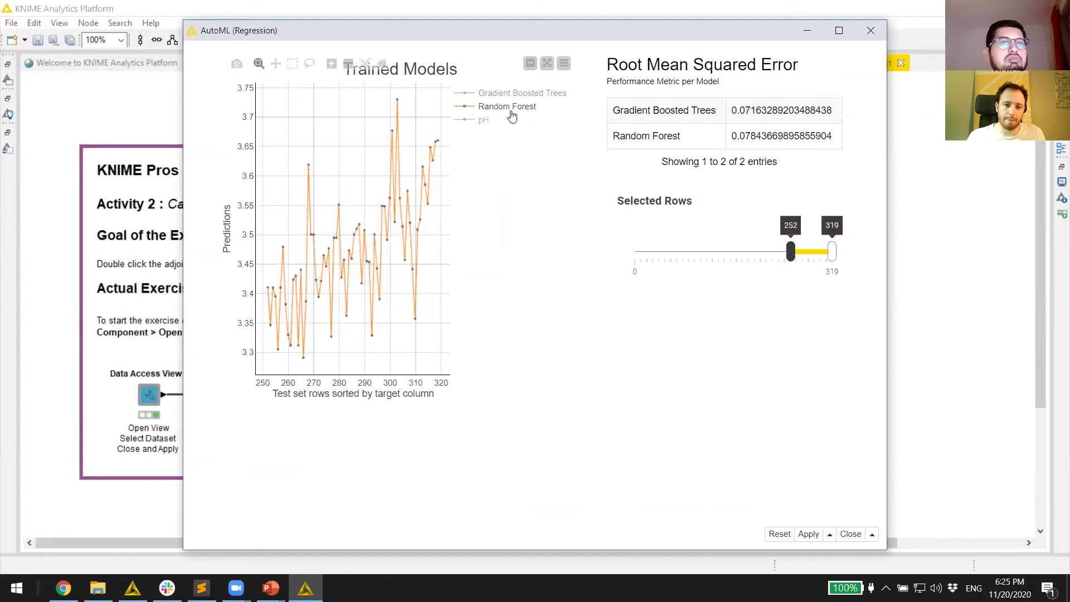
{"action": "double_click", "coordinate": [511, 109]}
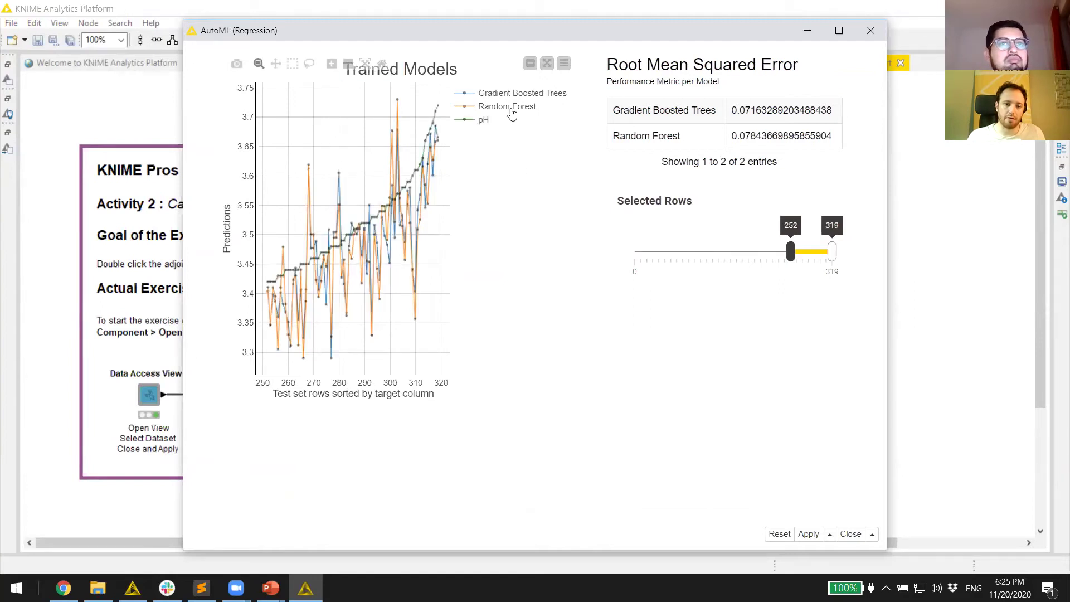
{"action": "left_click", "coordinate": [870, 31]}
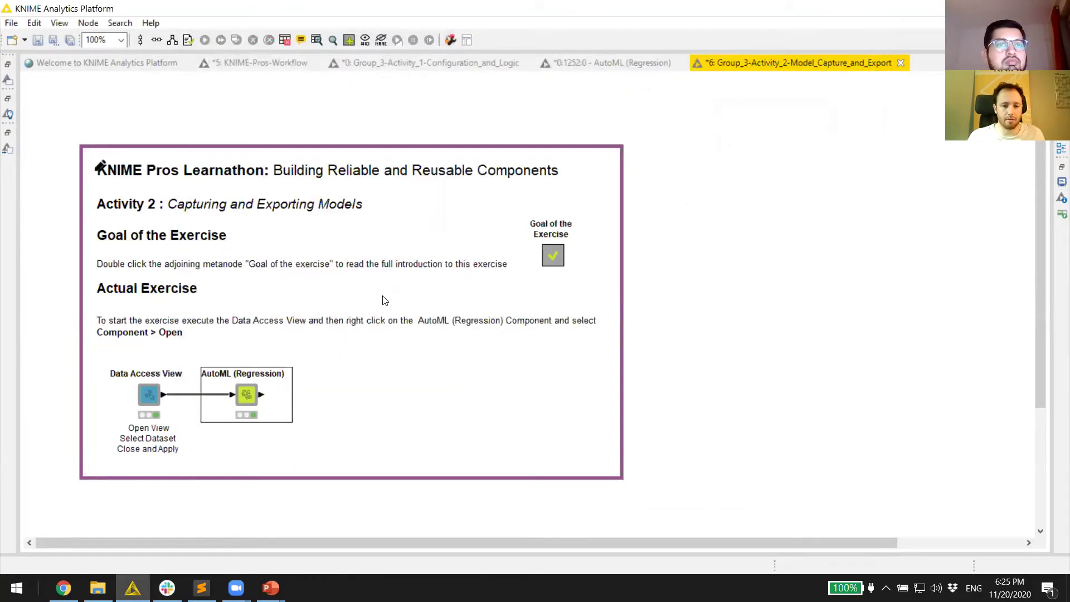
Step: Set the AutoML (Regression) component's target to alcohol and include Polynomial Regression in its model selection
{"action": "double_click", "coordinate": [245, 394]}
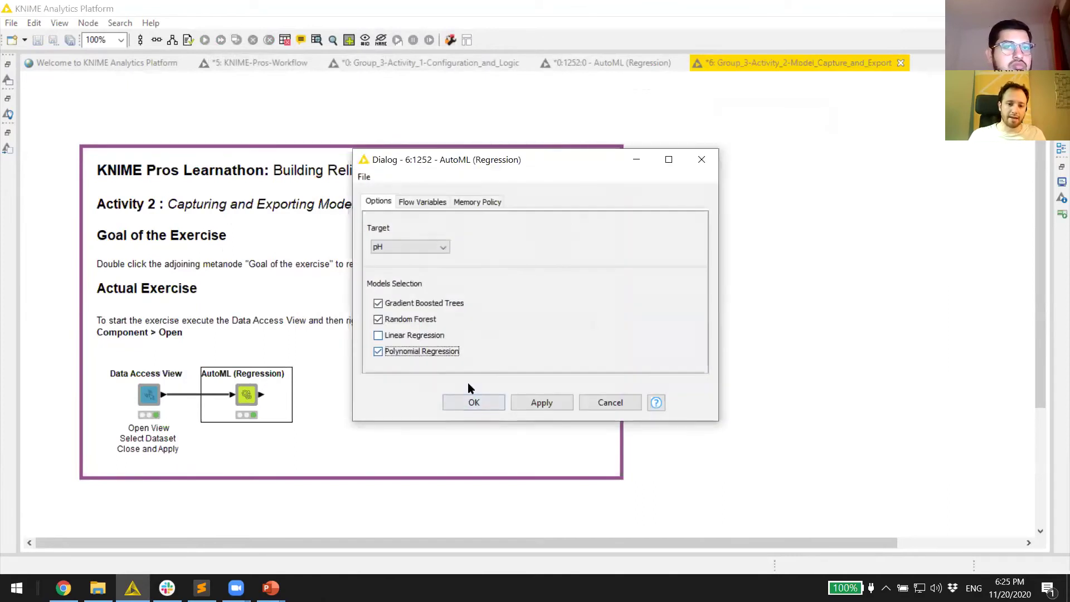
{"action": "left_click", "coordinate": [436, 249]}
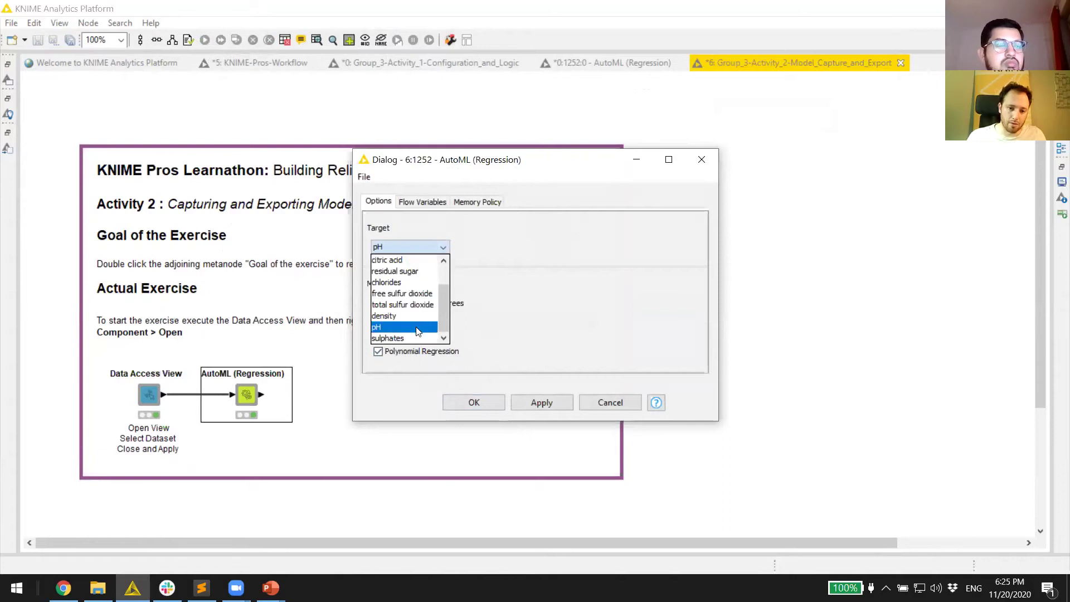
{"action": "scroll", "coordinate": [416, 301], "scroll_direction": "up", "scroll_amount": 1}
{"action": "left_click", "coordinate": [405, 258]}
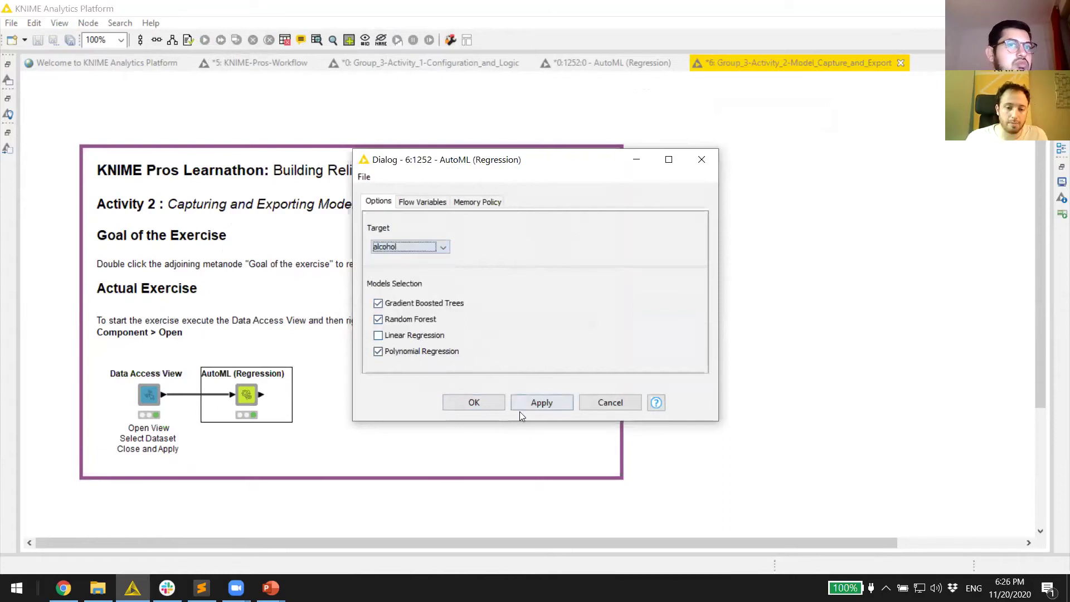
{"action": "left_click", "coordinate": [474, 402]}
Step: Execute the AutoML (Regression) component to review its interactive view, and inspect its Trained Model output table
{"action": "right_click", "coordinate": [246, 395]}
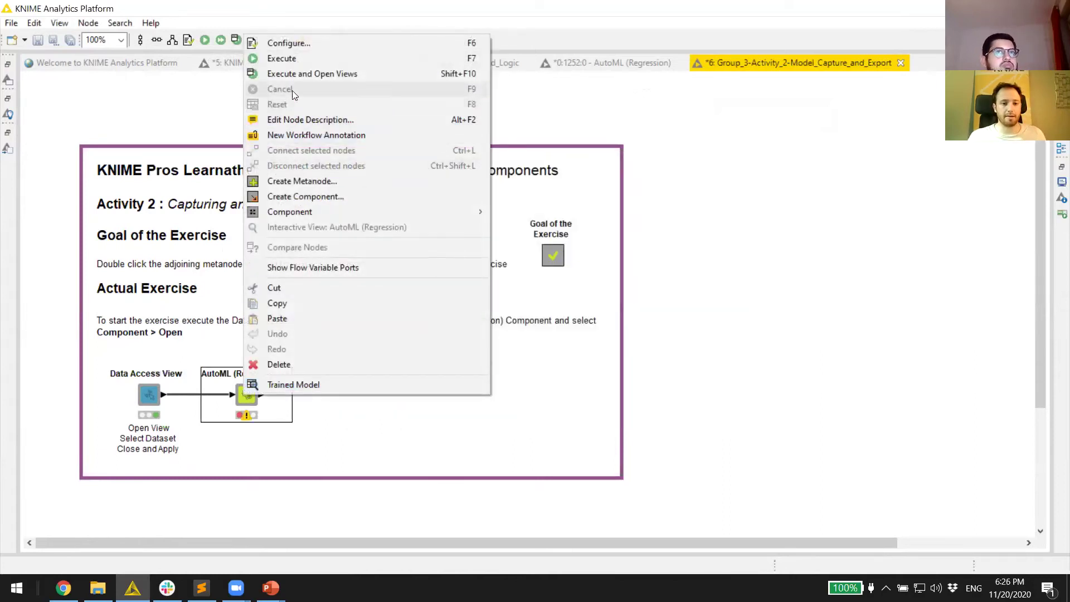
{"action": "left_click", "coordinate": [296, 77]}
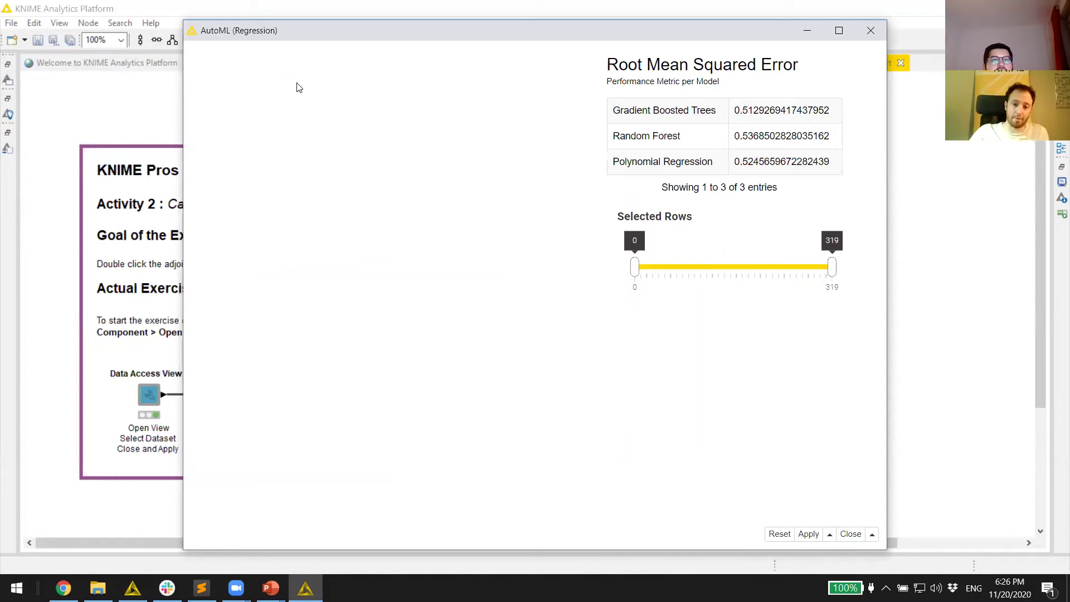
{"action": "left_click", "coordinate": [869, 31]}
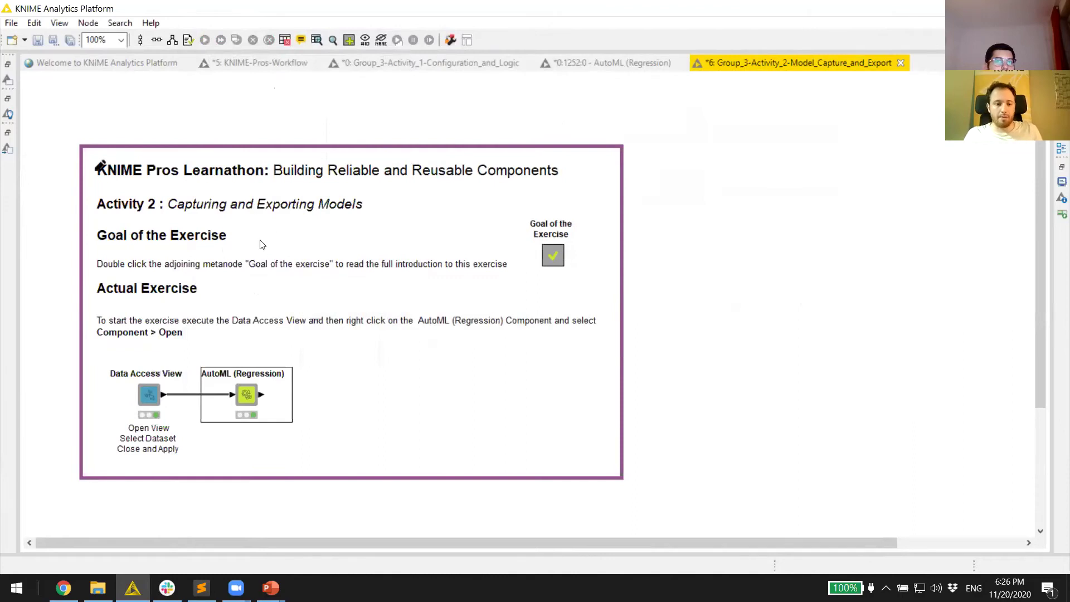
{"action": "right_click", "coordinate": [250, 385]}
{"action": "left_click", "coordinate": [299, 383]}
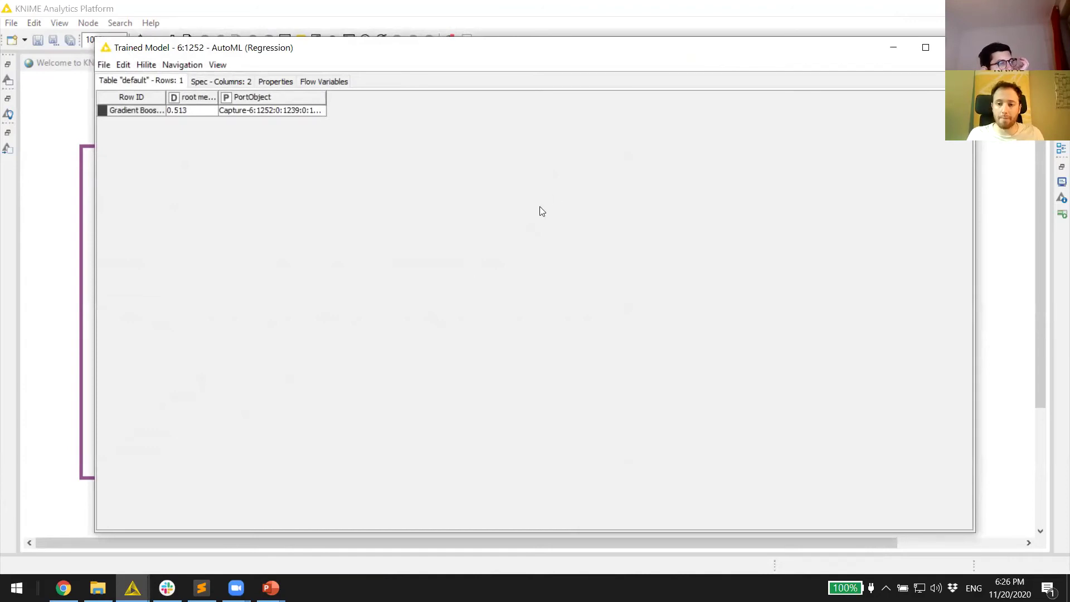
{"action": "left_click", "coordinate": [959, 47]}
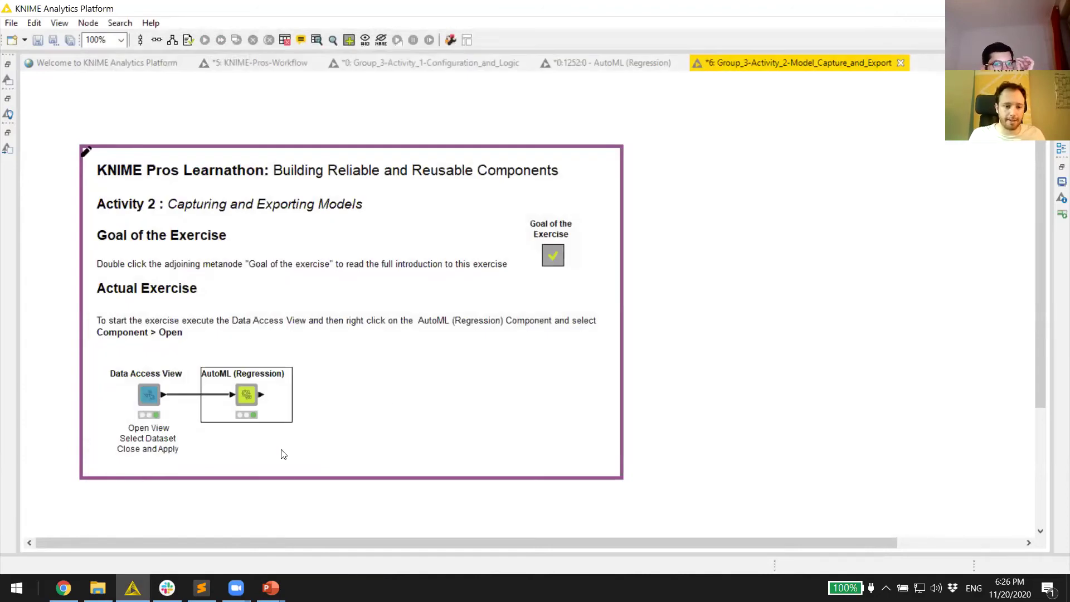
Step: Inside the AutoML (Regression) component, delete the connection between the Row Filter and the Component Output, and close the component workflow
{"action": "double_click", "coordinate": [249, 400], "text": "ctrl"}
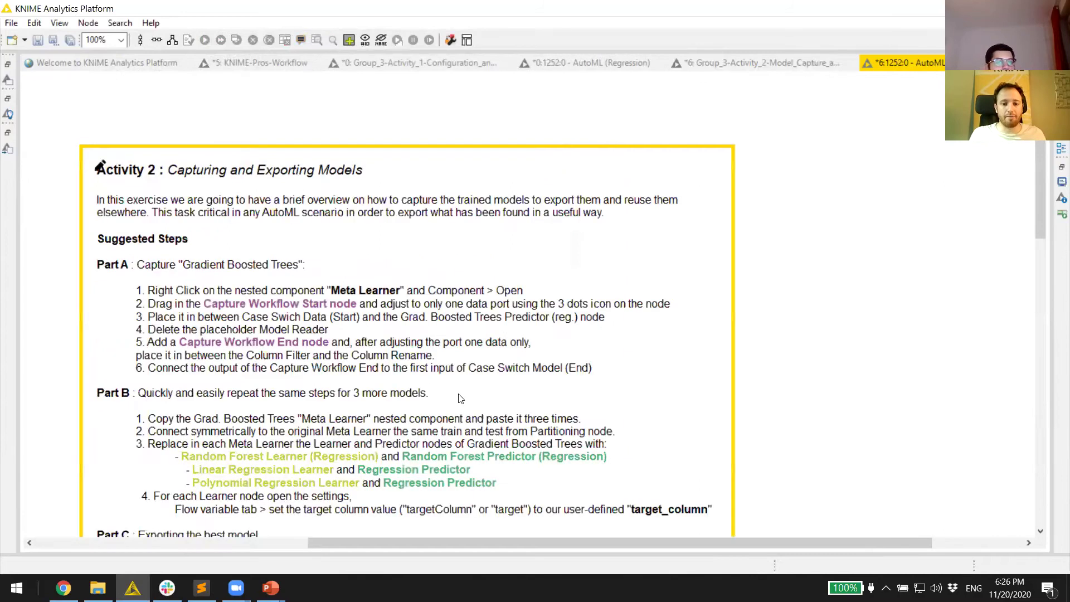
{"action": "scroll", "coordinate": [471, 452], "scroll_direction": "down", "scroll_amount": 15}
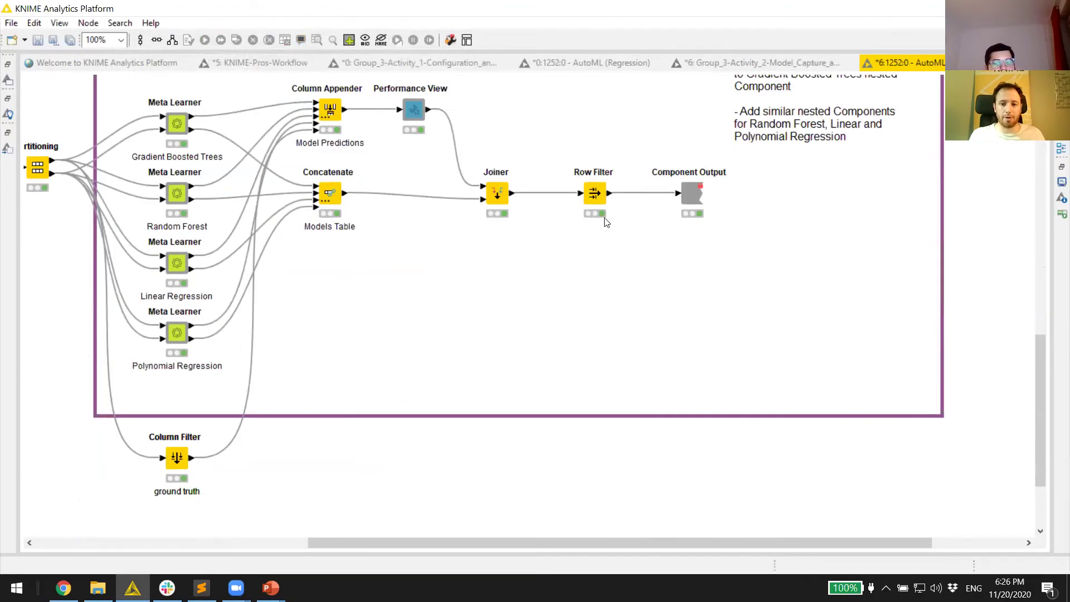
{"action": "left_click", "coordinate": [655, 193]}
{"action": "key", "text": "Delete"}
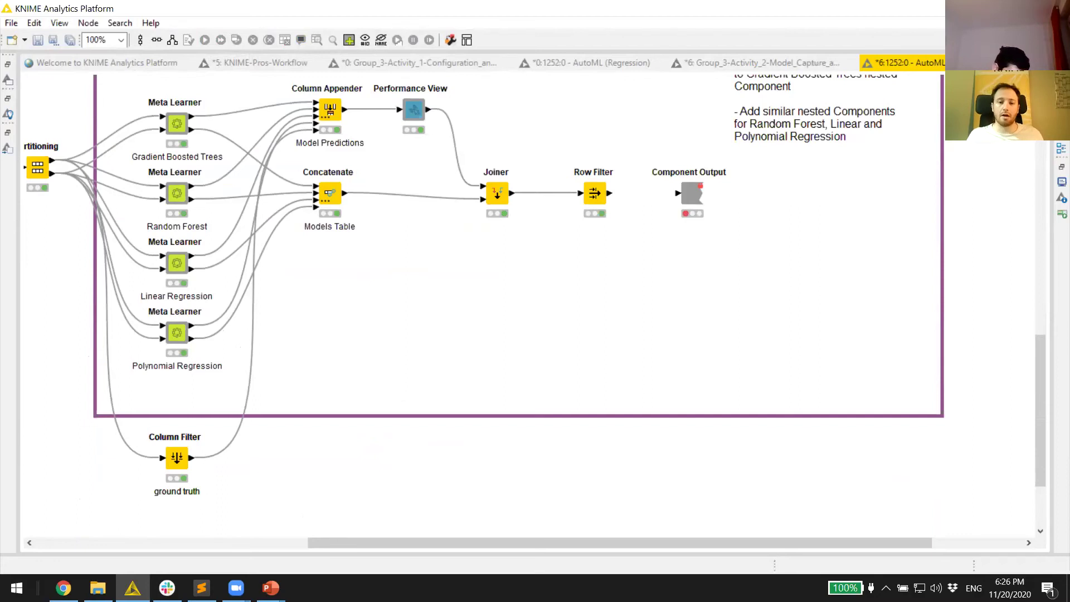
{"action": "key", "text": "ctrl+w"}
Step: In the AutoML (Regression) component's setup, replace the data output port with one of type Workflow Port Object
{"action": "right_click", "coordinate": [251, 401]}
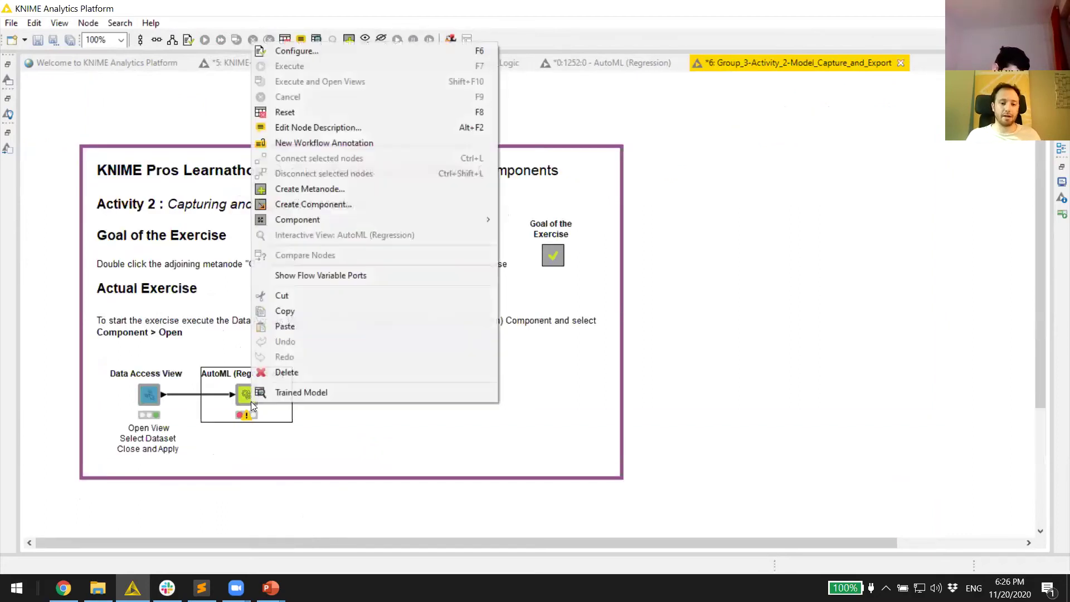
{"action": "mouse_move", "coordinate": [416, 218]}
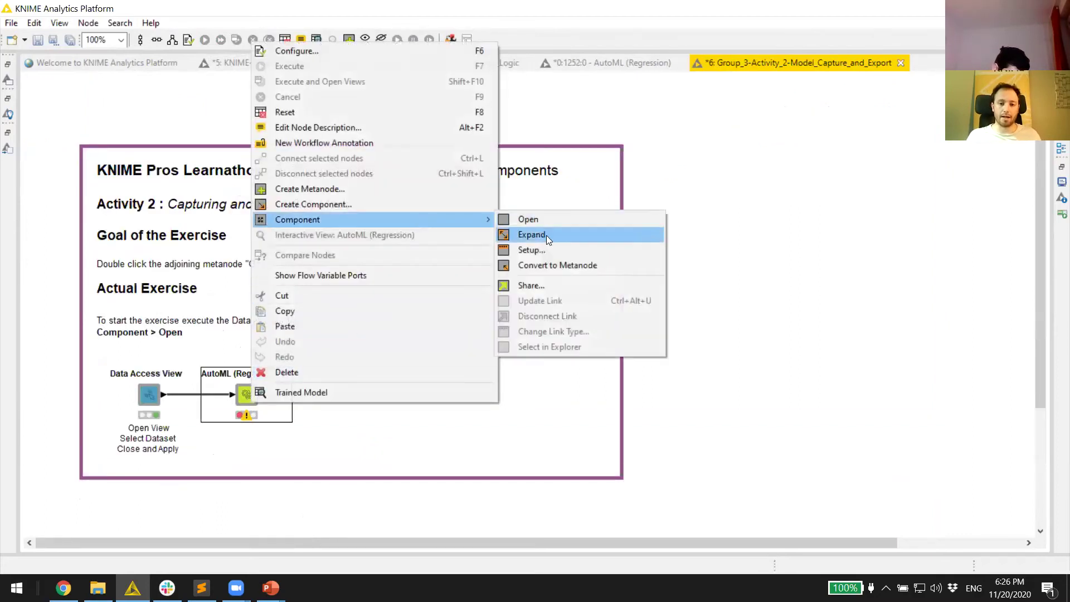
{"action": "left_click", "coordinate": [561, 252]}
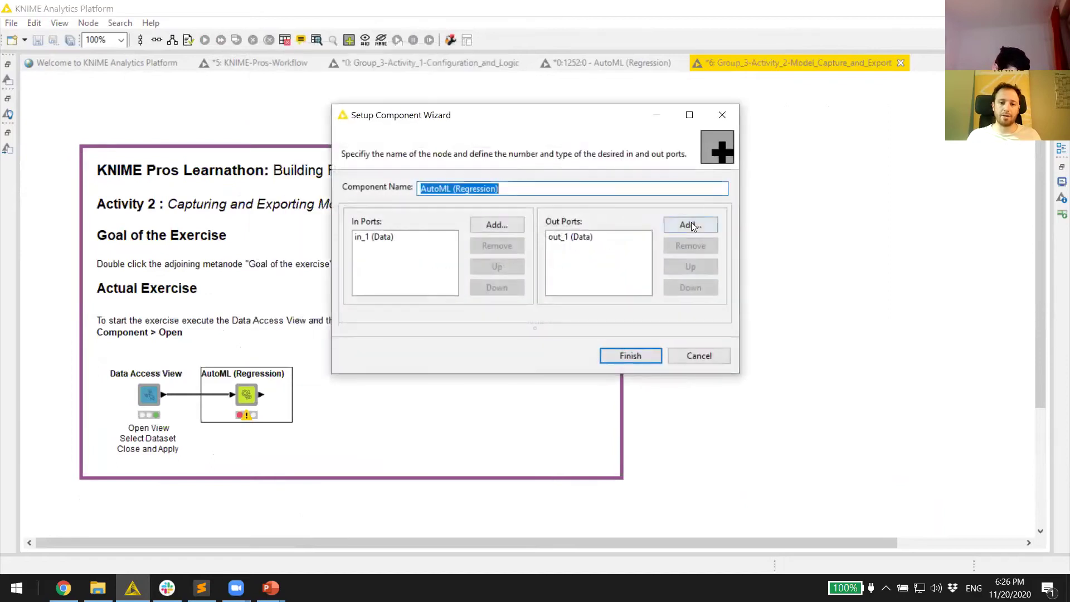
{"action": "left_click", "coordinate": [614, 243]}
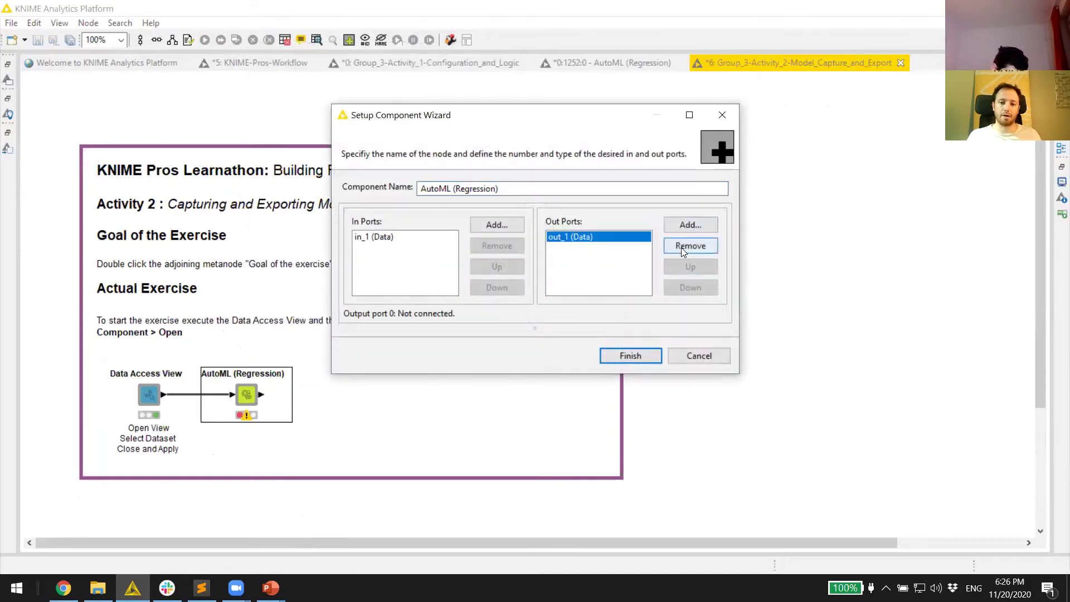
{"action": "left_click", "coordinate": [682, 248]}
{"action": "left_click", "coordinate": [682, 231]}
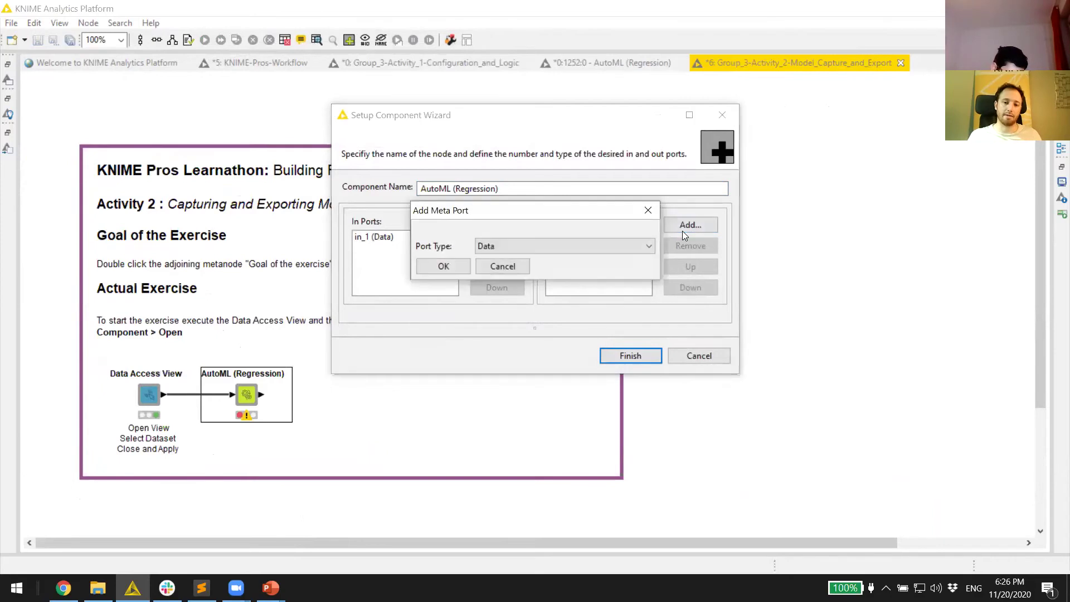
{"action": "left_click", "coordinate": [615, 248]}
{"action": "scroll", "coordinate": [613, 303], "scroll_direction": "down", "scroll_amount": 7}
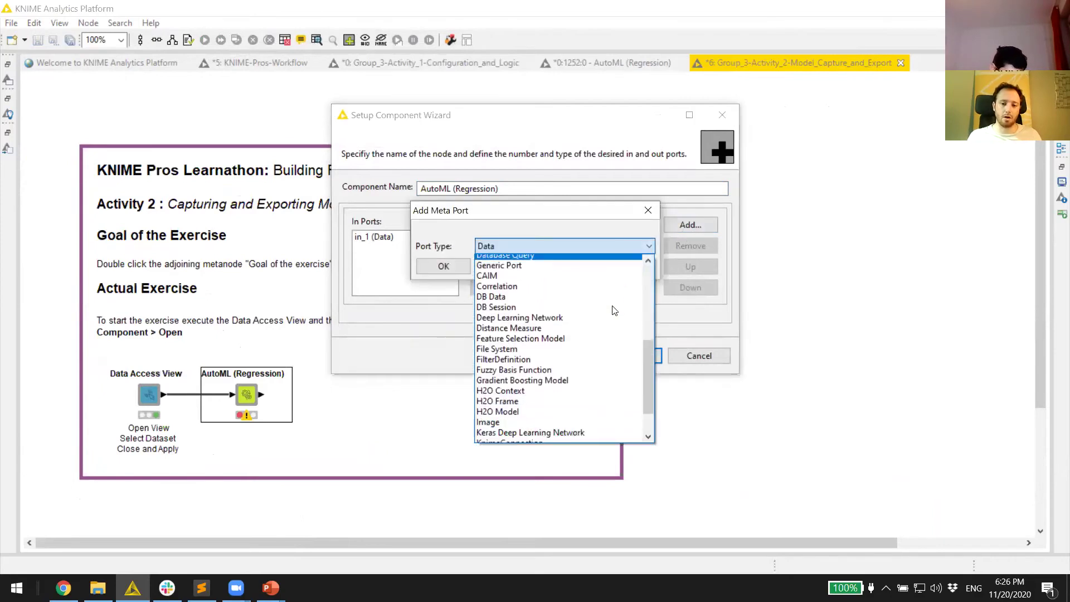
{"action": "left_click", "coordinate": [553, 415]}
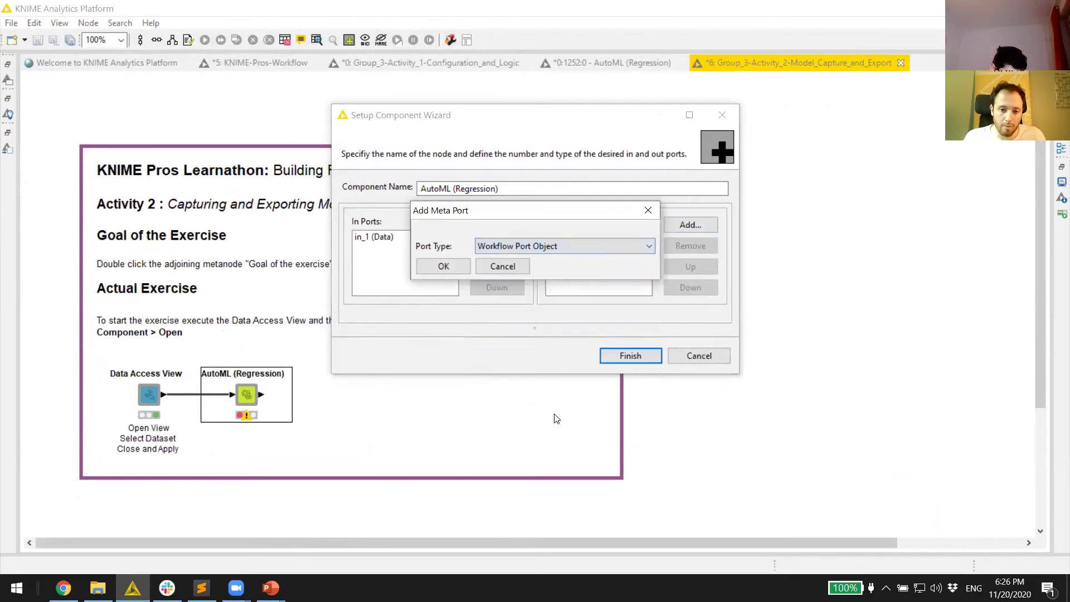
{"action": "left_click", "coordinate": [444, 267]}
{"action": "left_click", "coordinate": [625, 356]}
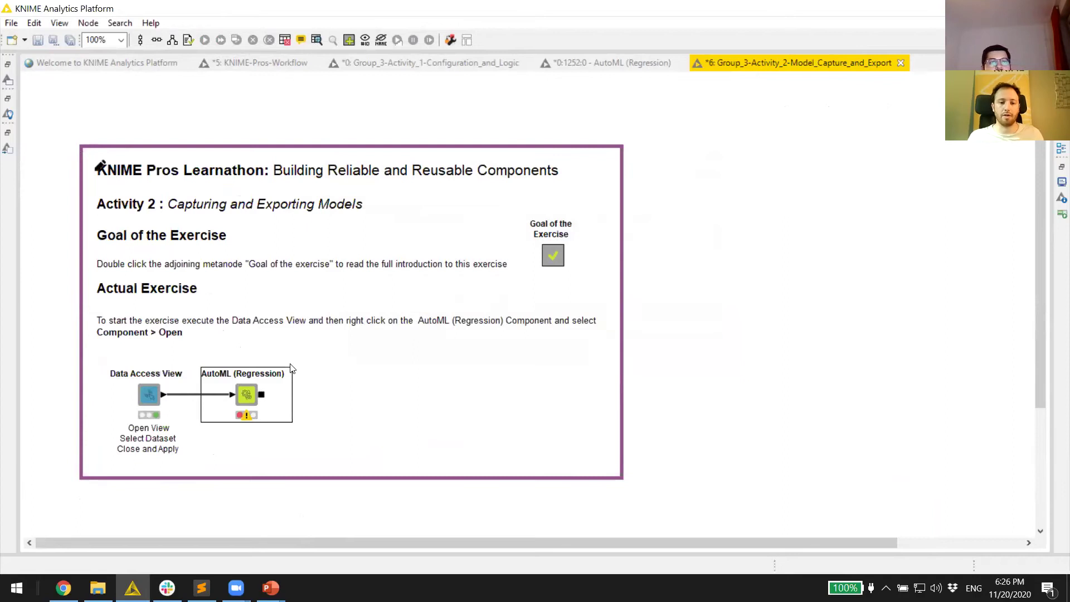
Step: Reopen the component workflow and move the Component Output node farther from the Row Filter to make room for another node
{"action": "double_click", "coordinate": [246, 397], "text": "ctrl"}
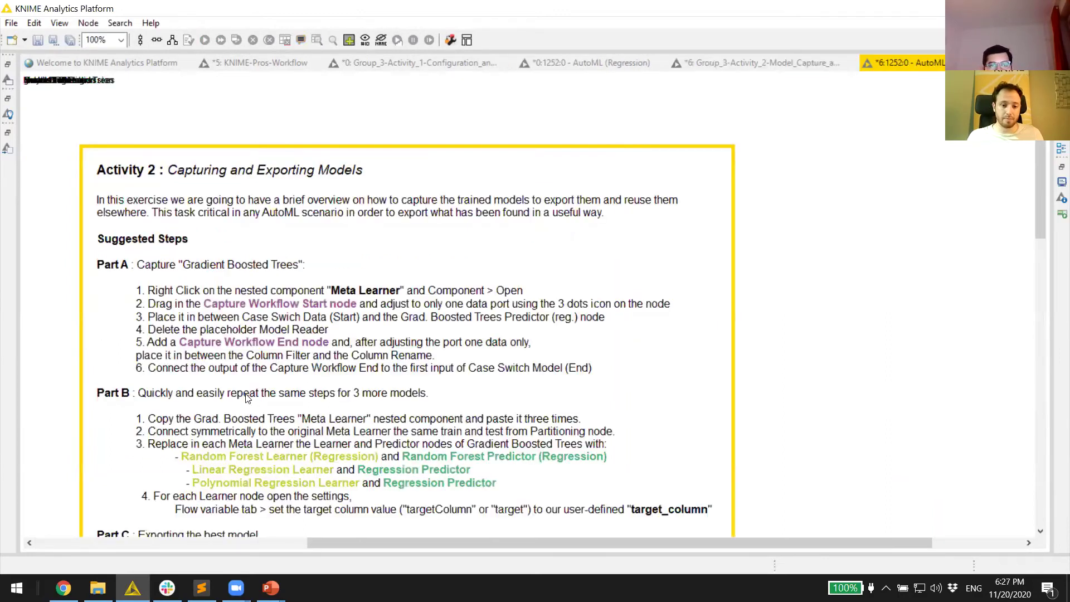
{"action": "scroll", "coordinate": [594, 281], "scroll_direction": "down", "scroll_amount": 5}
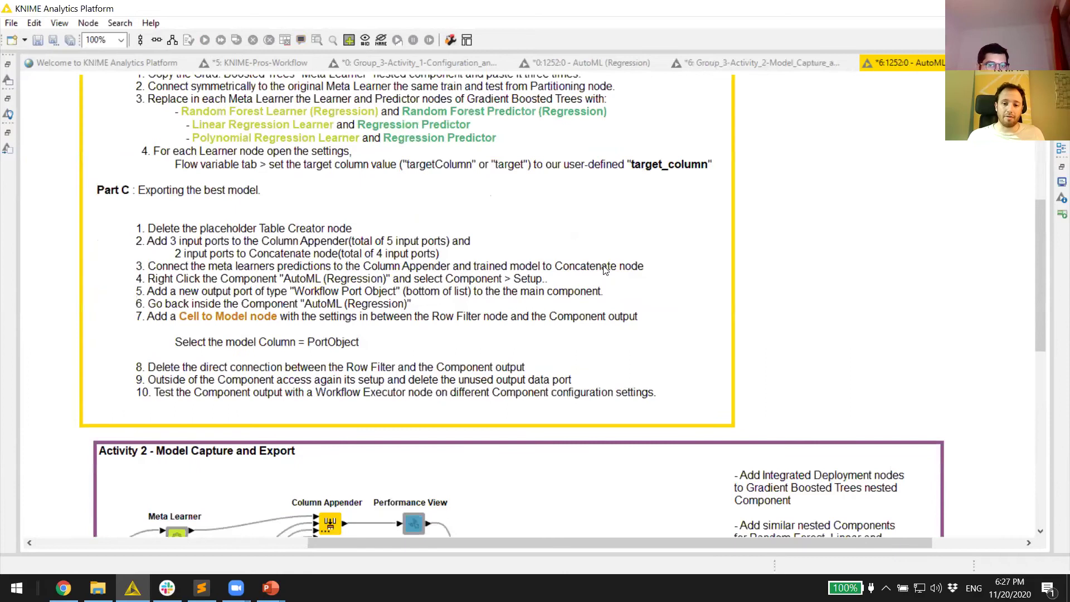
{"action": "scroll", "coordinate": [606, 273], "scroll_direction": "down", "scroll_amount": 6}
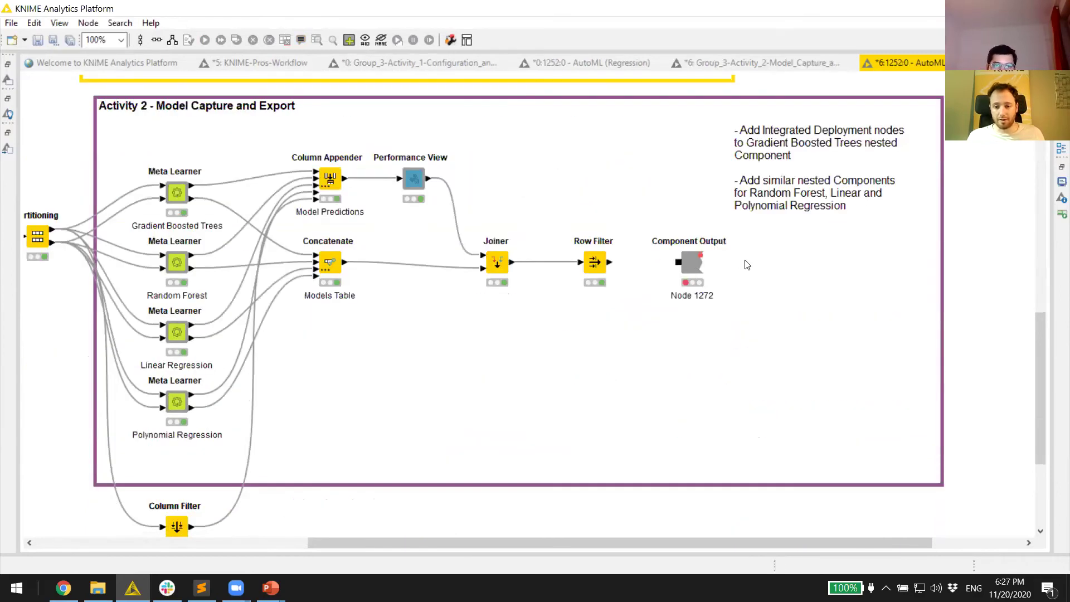
{"action": "left_click_drag", "start_coordinate": [691, 262], "coordinate": [747, 262]}
{"action": "left_click", "coordinate": [752, 295]}
Step: Try to connect the Row Filter's output directly to the Component Output's workflow port
{"action": "left_click", "coordinate": [641, 266]}
{"action": "left_click", "coordinate": [615, 268]}
{"action": "left_click_drag", "start_coordinate": [625, 267], "coordinate": [712, 270]}
{"action": "left_click_drag", "start_coordinate": [608, 264], "coordinate": [719, 270]}
{"action": "left_click_drag", "start_coordinate": [609, 262], "coordinate": [726, 287]}
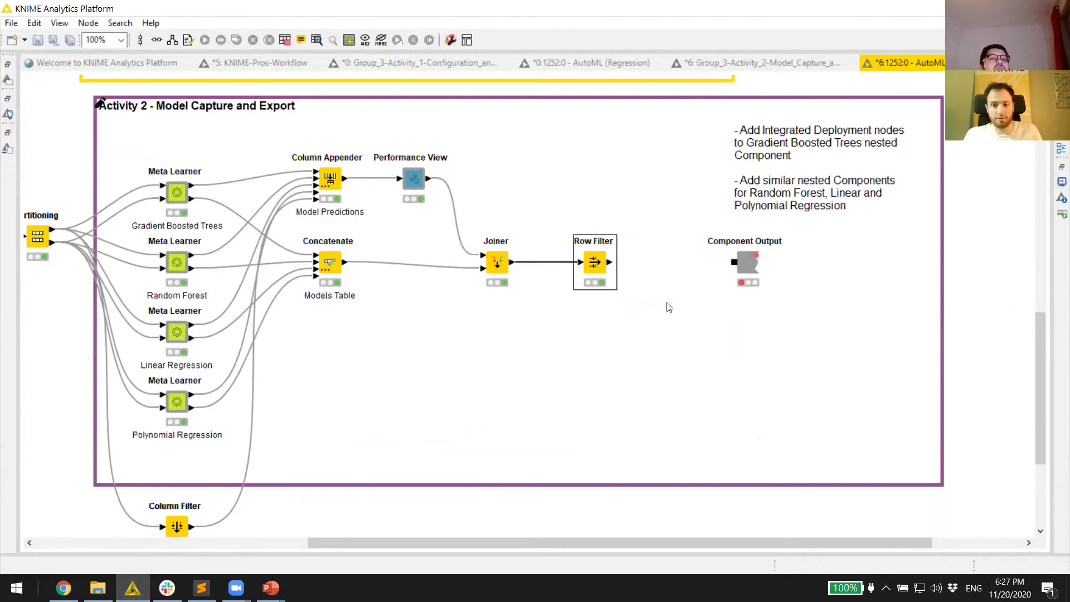
Step: Add a Cell To Model node connected between the Row Filter and the Component Output, and accept its configuration
{"action": "left_click", "coordinate": [7, 148]}
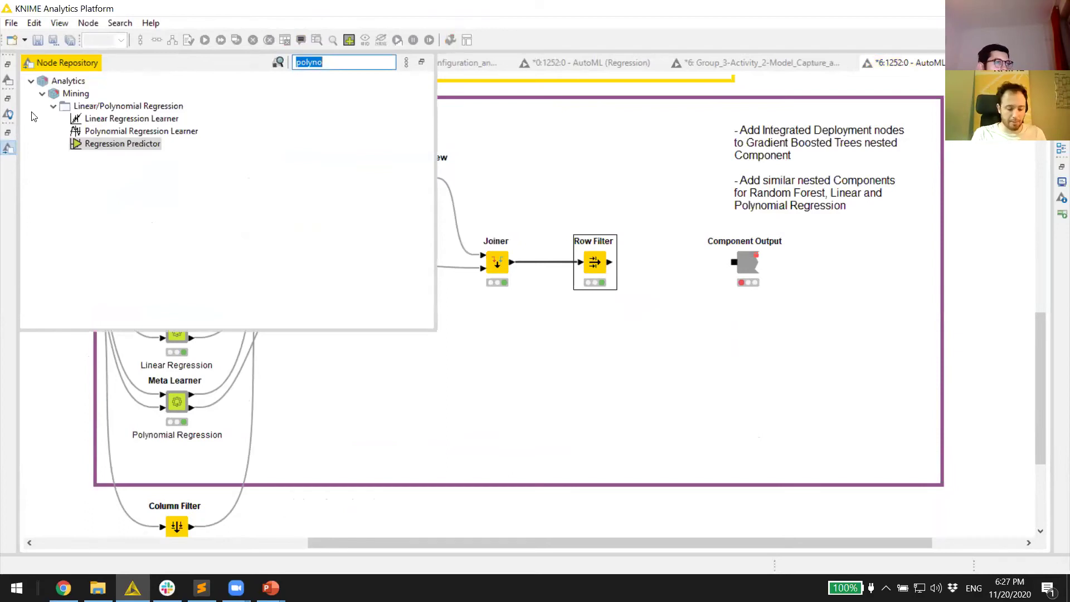
{"action": "type", "text": "cee"}
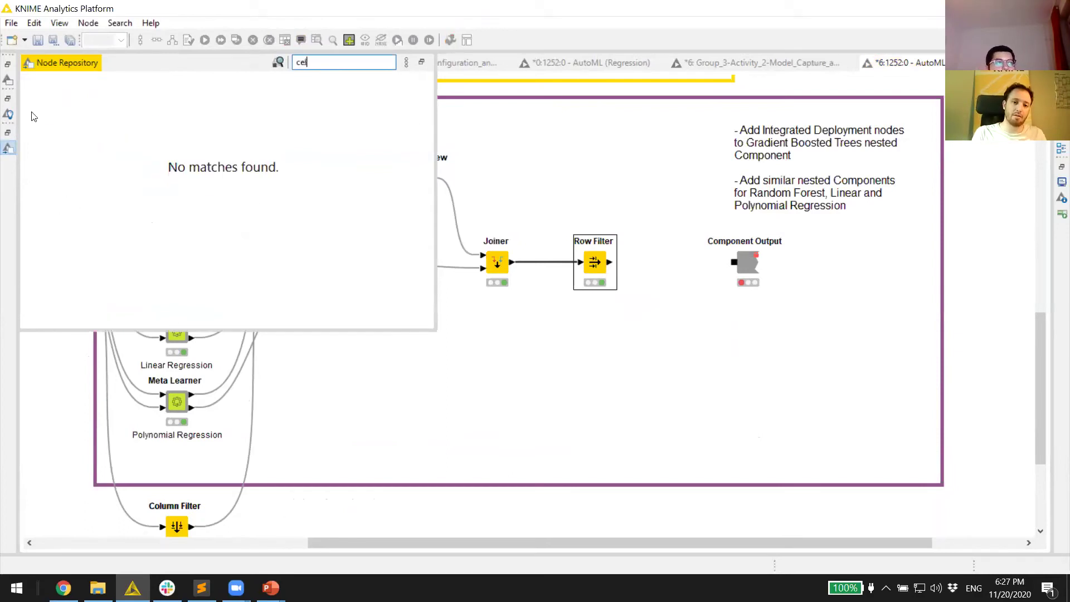
{"action": "type", "text": "l to model"}
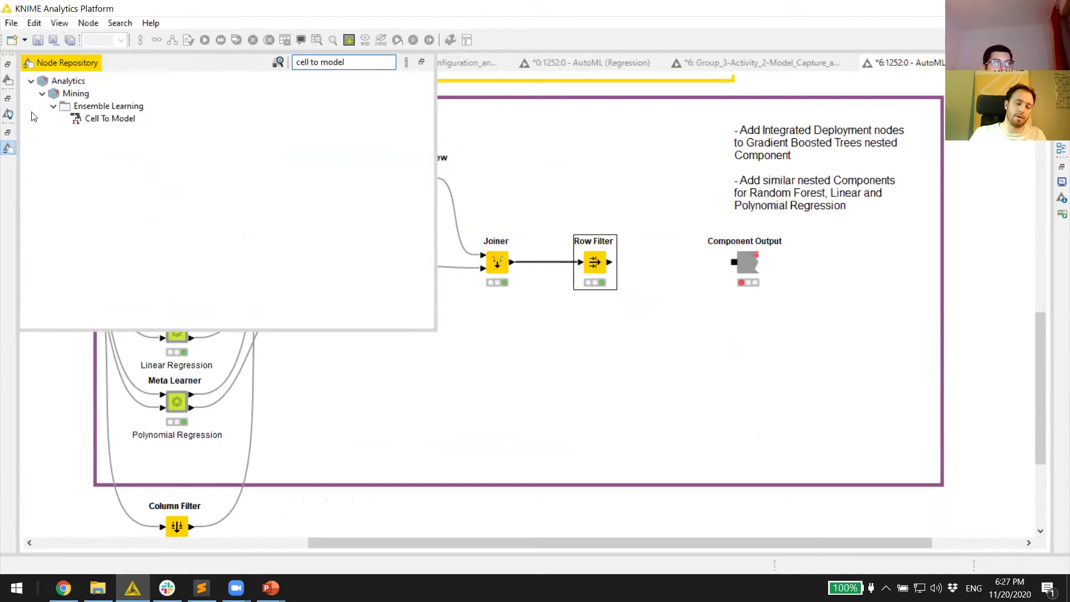
{"action": "mouse_move", "coordinate": [92, 120]}
{"action": "left_mouse_down"}
{"action": "mouse_move", "coordinate": [655, 257]}
{"action": "mouse_move", "coordinate": [650, 265]}
{"action": "mouse_move", "coordinate": [733, 262]}
{"action": "left_mouse_up"}
{"action": "left_click", "coordinate": [676, 294]}
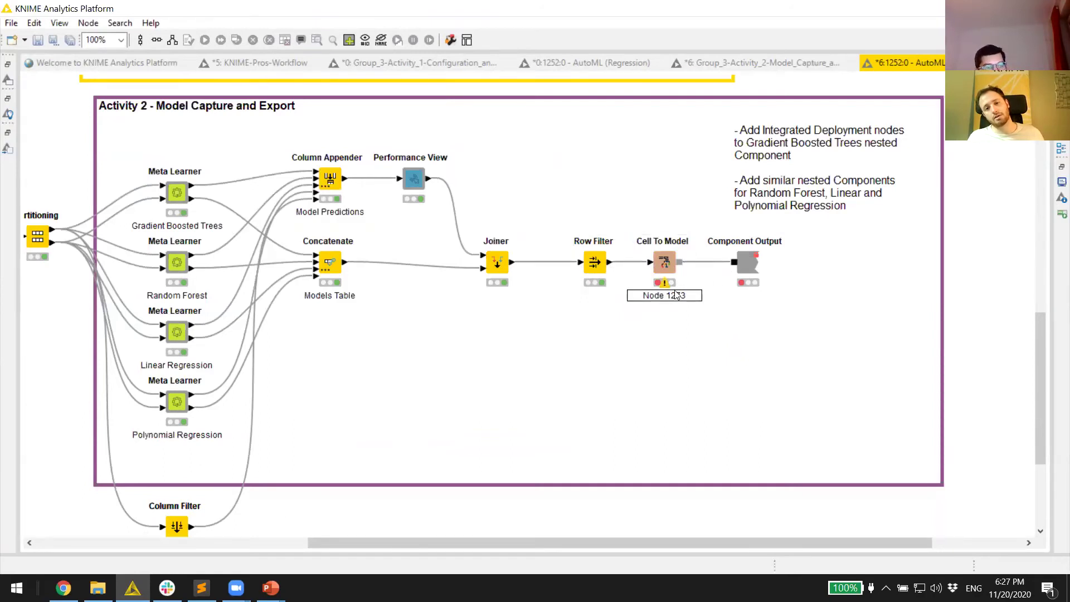
{"action": "double_click", "coordinate": [660, 269]}
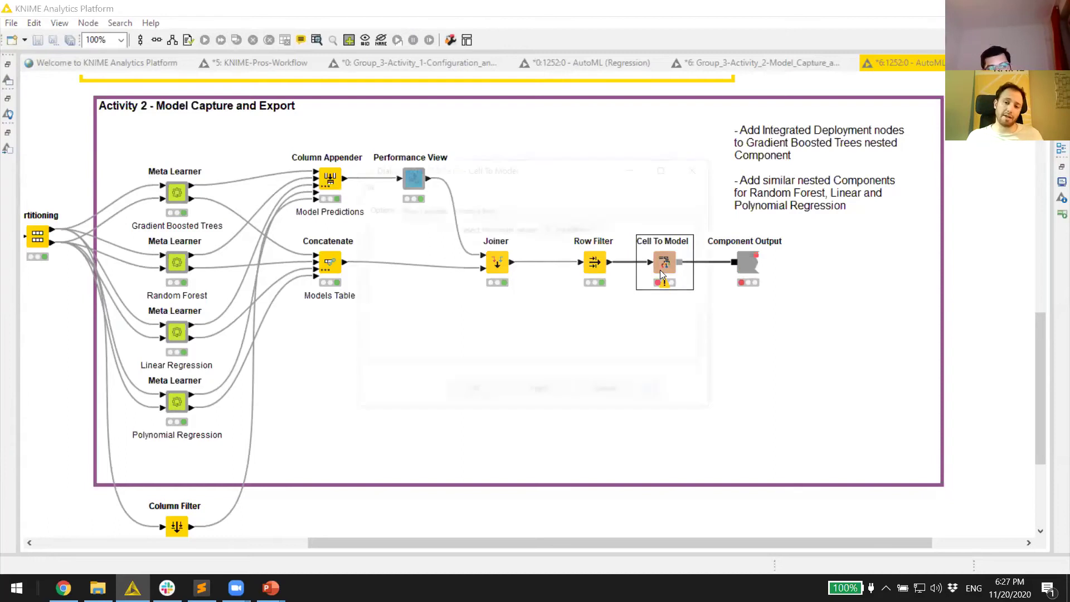
{"action": "left_click", "coordinate": [482, 395]}
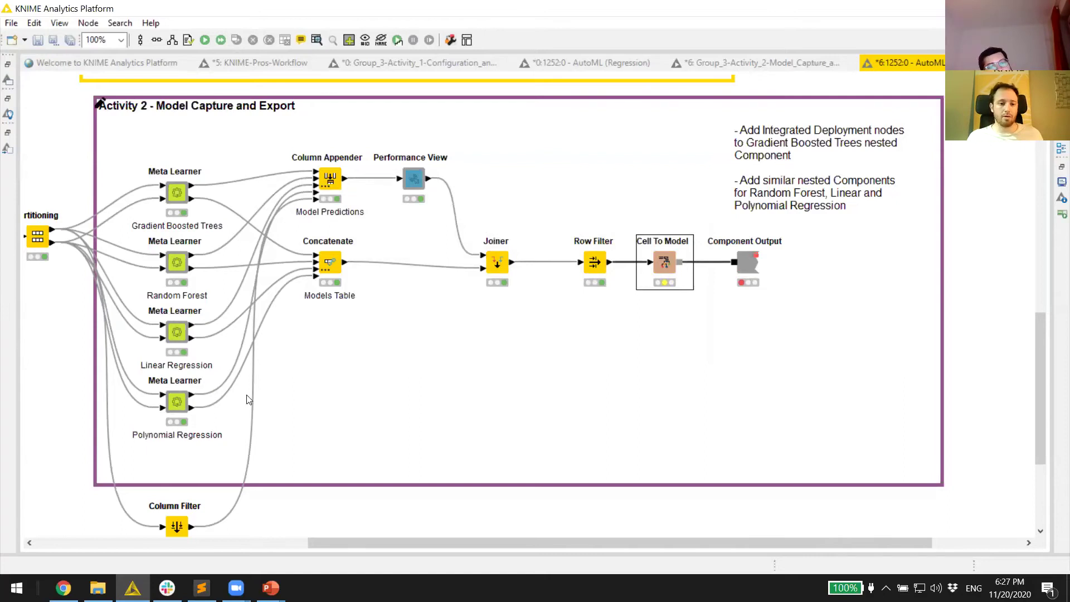
Step: Close the component workflow, execute the AutoML (Regression) component and move it slightly above the Data Access View node's level
{"action": "key", "text": "ctrl+w"}
{"action": "right_click", "coordinate": [241, 327]}
{"action": "left_click", "coordinate": [336, 61]}
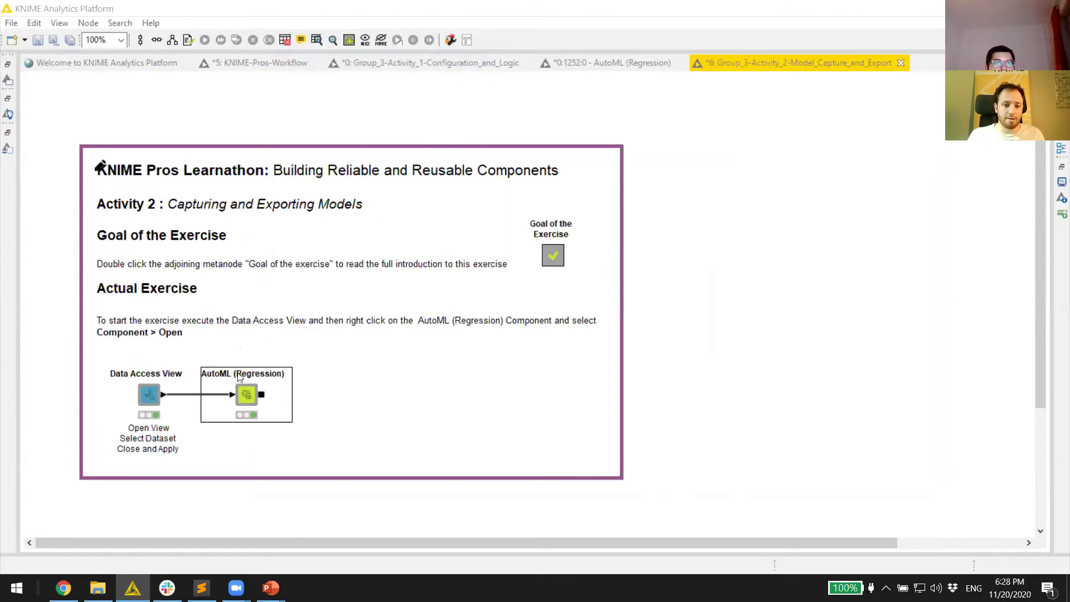
{"action": "left_click_drag", "start_coordinate": [238, 389], "coordinate": [267, 361]}
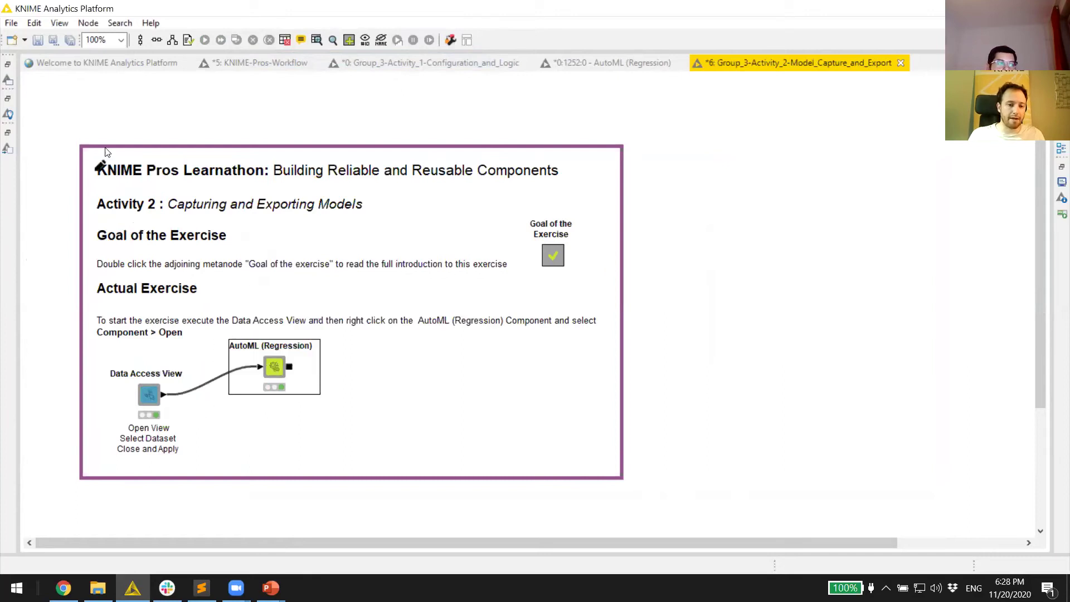
Step: Add a Workflow Executor node beside the AutoML (Regression) component and connect the component's model output to its workflow port
{"action": "left_click", "coordinate": [8, 148]}
{"action": "type", "text": "workflow"}
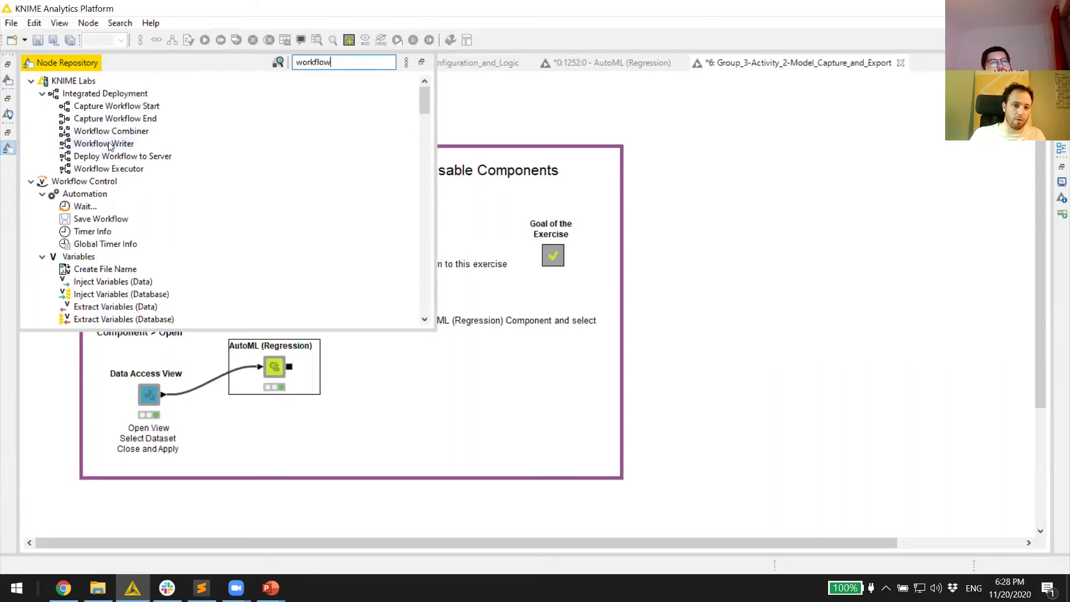
{"action": "left_click_drag", "start_coordinate": [131, 168], "coordinate": [377, 402]}
{"action": "left_click_drag", "start_coordinate": [290, 366], "coordinate": [358, 409]}
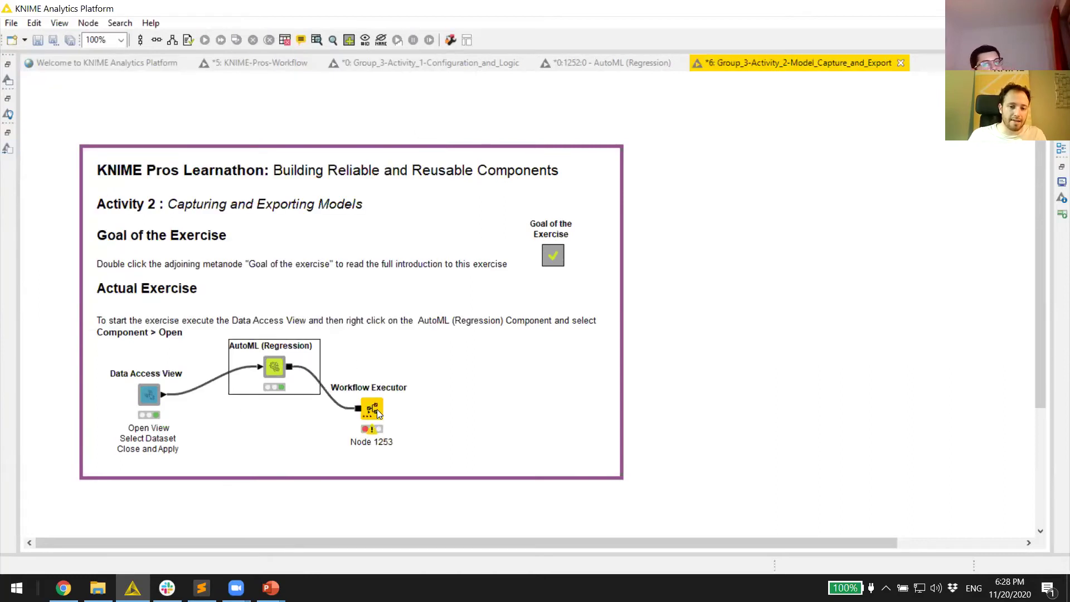
Step: Auto-adjust the Workflow Executor's ports to the captured workflow and connect the Data Access View output to its data input
{"action": "double_click", "coordinate": [374, 409]}
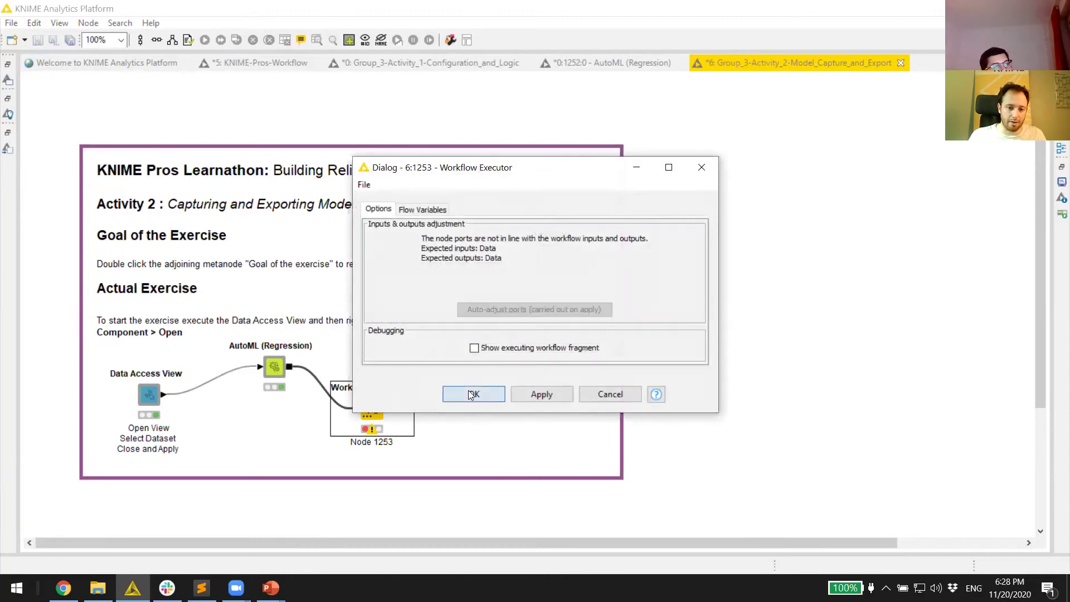
{"action": "left_click", "coordinate": [474, 394]}
{"action": "left_click", "coordinate": [164, 399]}
{"action": "left_click_drag", "start_coordinate": [163, 399], "coordinate": [358, 415]}
Step: Execute the Workflow Executor, examine the predictions in its workflow outputs table and close the table
{"action": "right_click", "coordinate": [372, 409]}
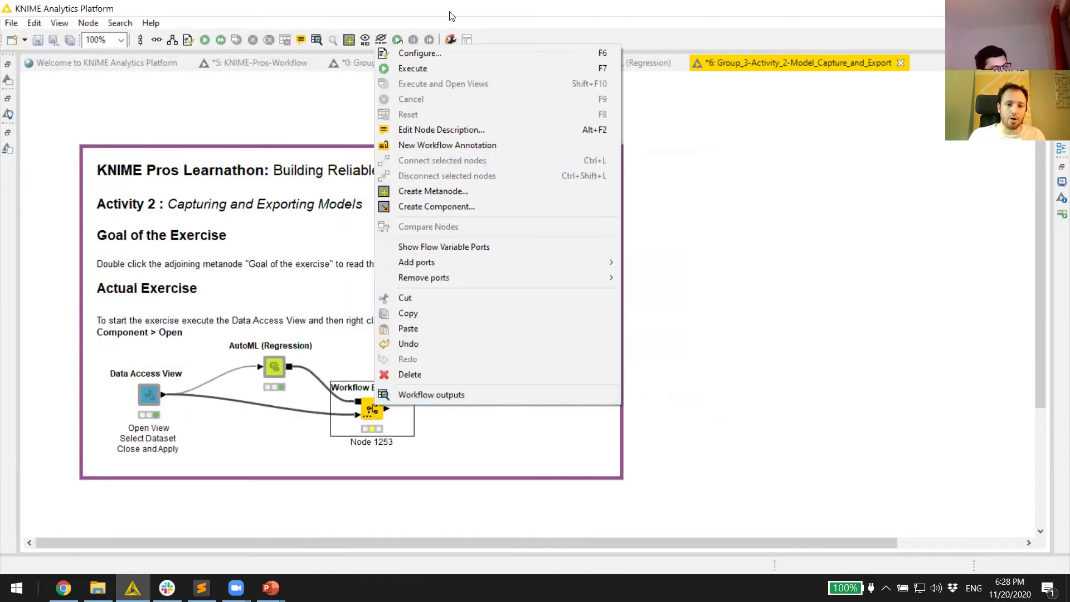
{"action": "left_click", "coordinate": [423, 70]}
{"action": "right_click", "coordinate": [372, 409]}
{"action": "left_click", "coordinate": [404, 392]}
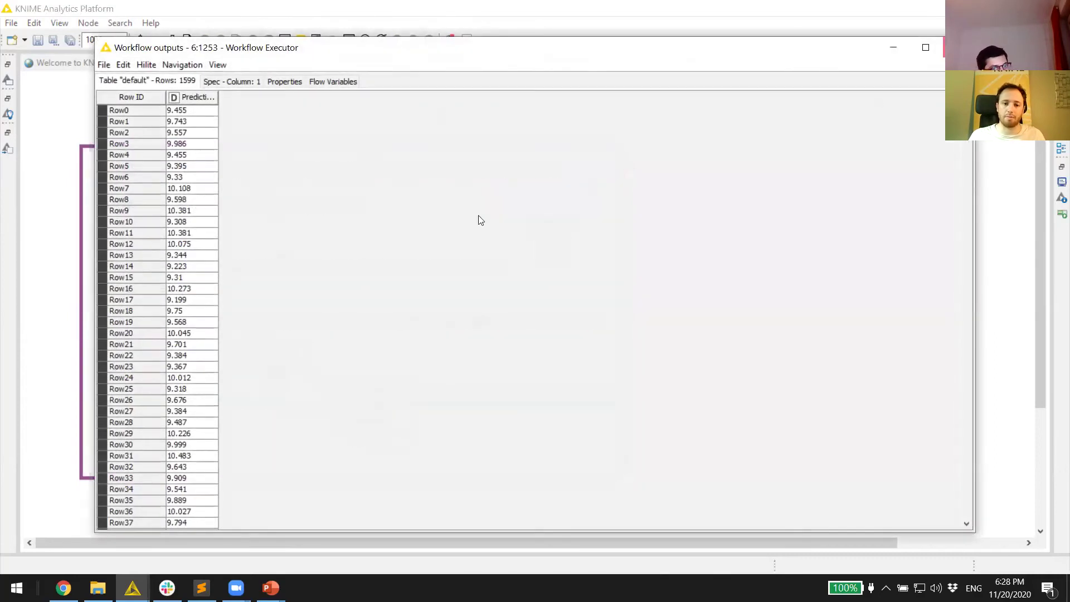
{"action": "left_click", "coordinate": [958, 48]}
Step: Reopen the AutoML (Regression) component workflow and examine the Joiner's joined table of model errors and captured workflows
{"action": "double_click", "coordinate": [271, 364], "text": "ctrl"}
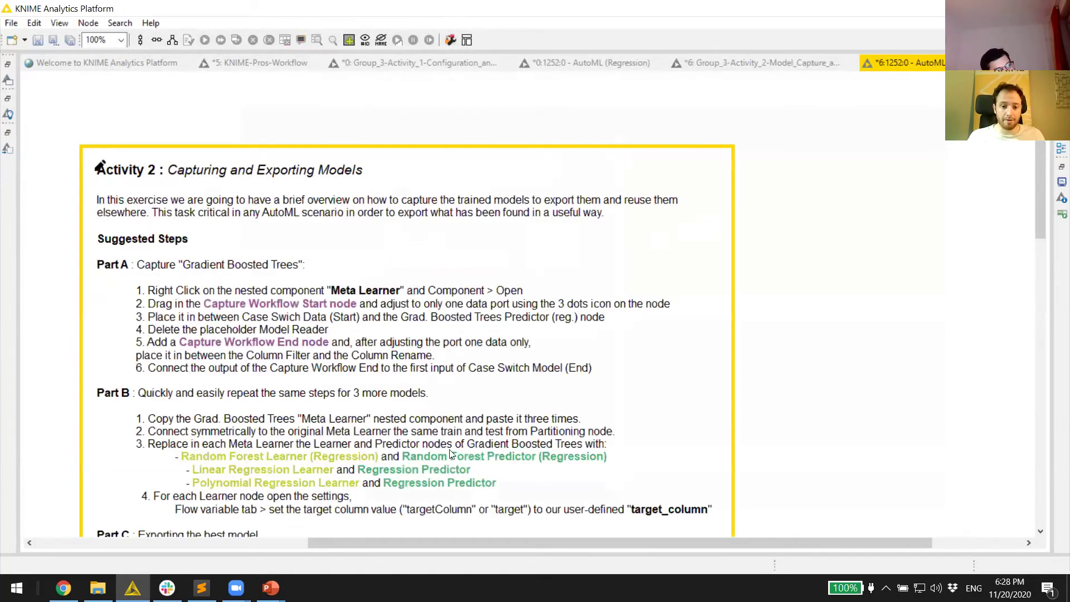
{"action": "scroll", "coordinate": [453, 502], "scroll_direction": "down", "scroll_amount": 5}
{"action": "scroll", "coordinate": [390, 320], "scroll_direction": "down", "scroll_amount": 10}
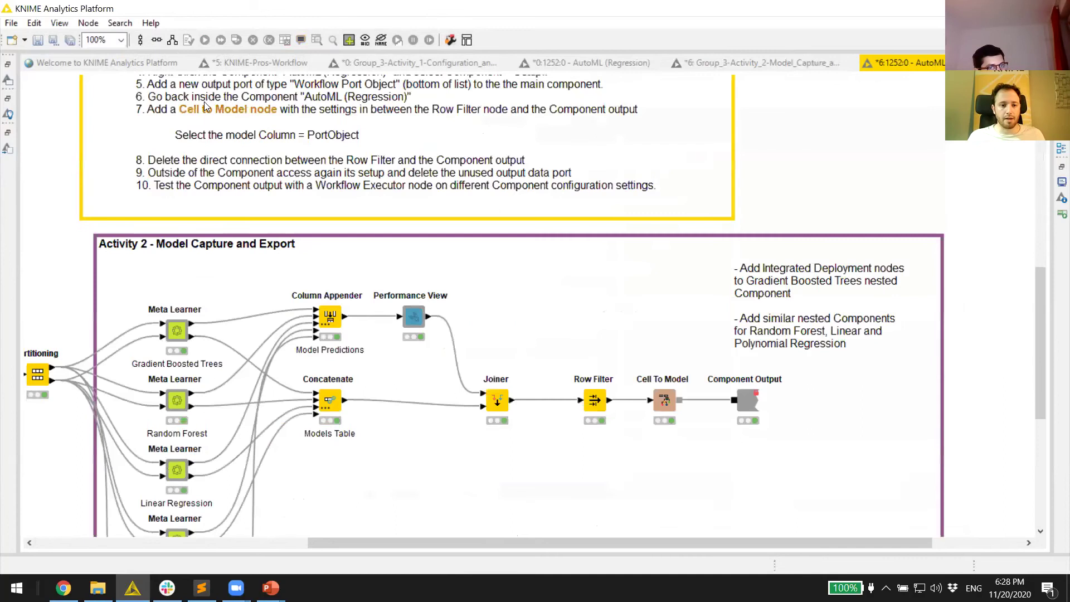
{"action": "right_click", "coordinate": [413, 248]}
{"action": "left_click", "coordinate": [447, 563]}
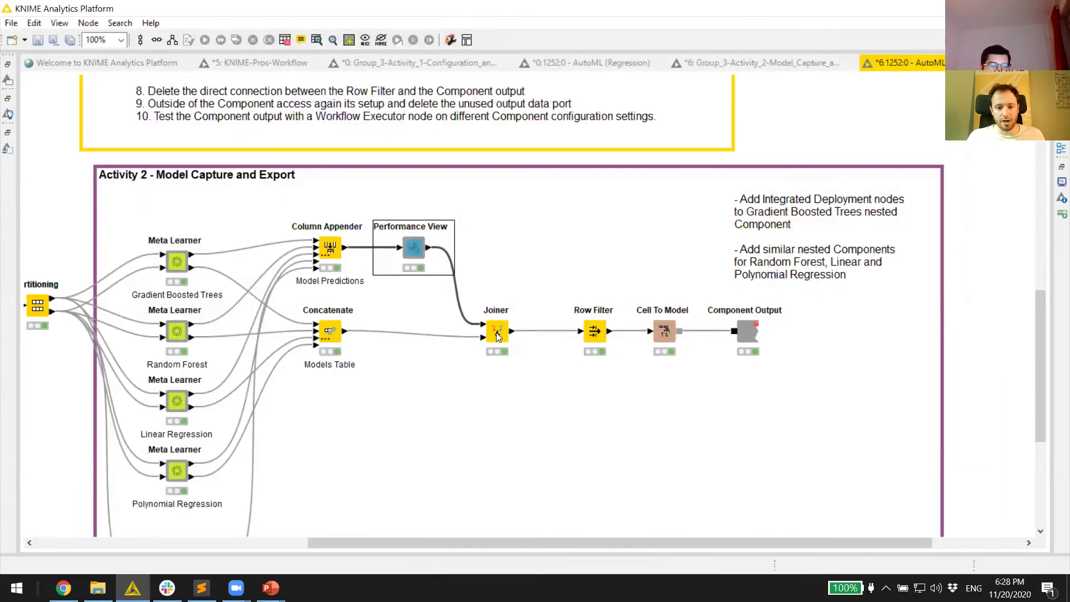
{"action": "left_click", "coordinate": [498, 332]}
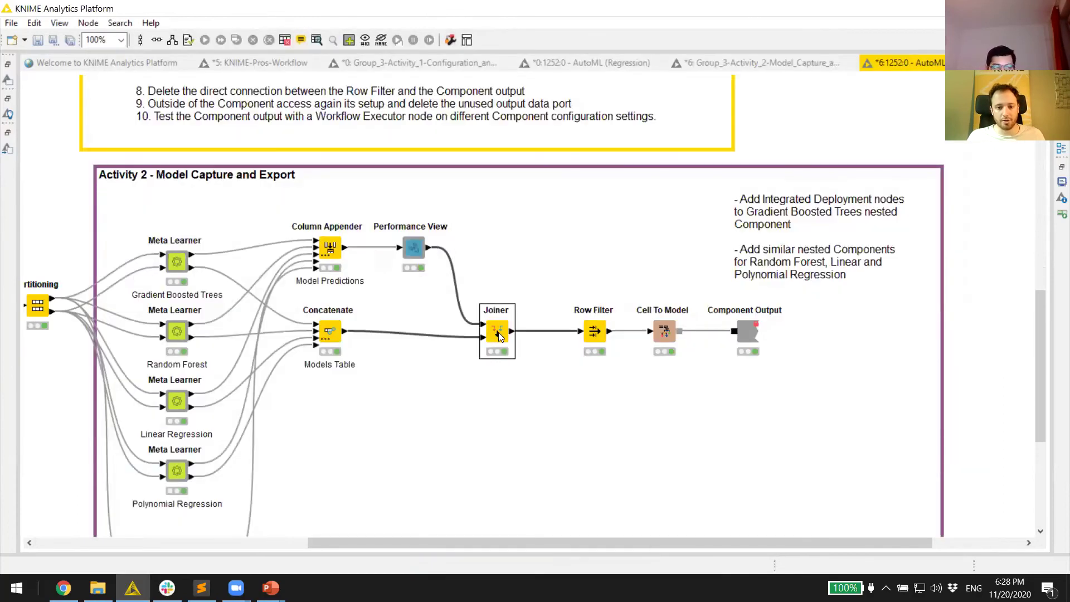
{"action": "right_click", "coordinate": [499, 333]}
{"action": "left_click", "coordinate": [571, 561]}
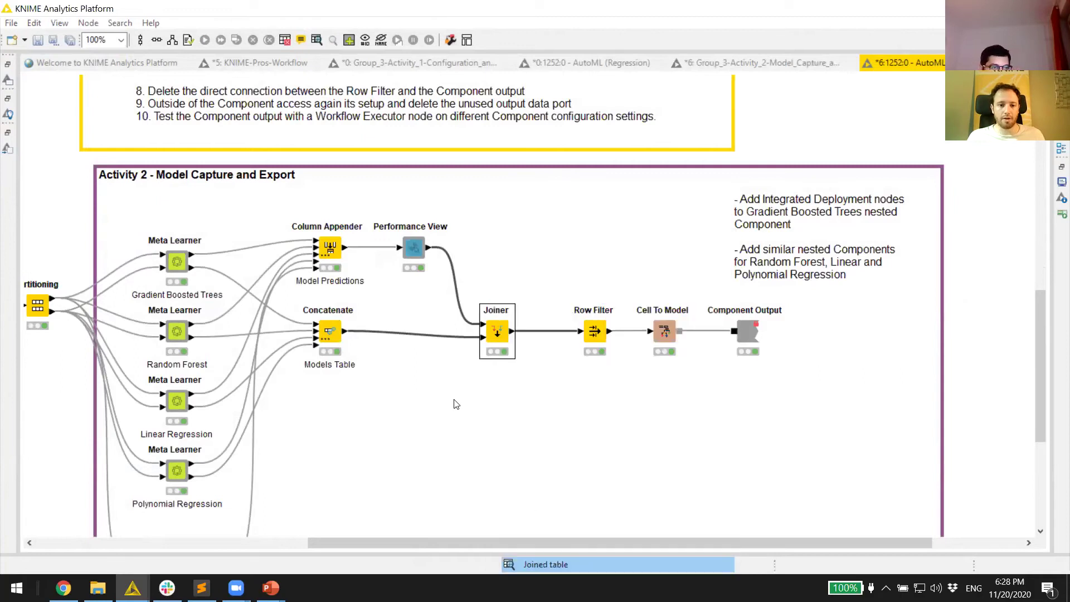
{"action": "left_click", "coordinate": [156, 112]}
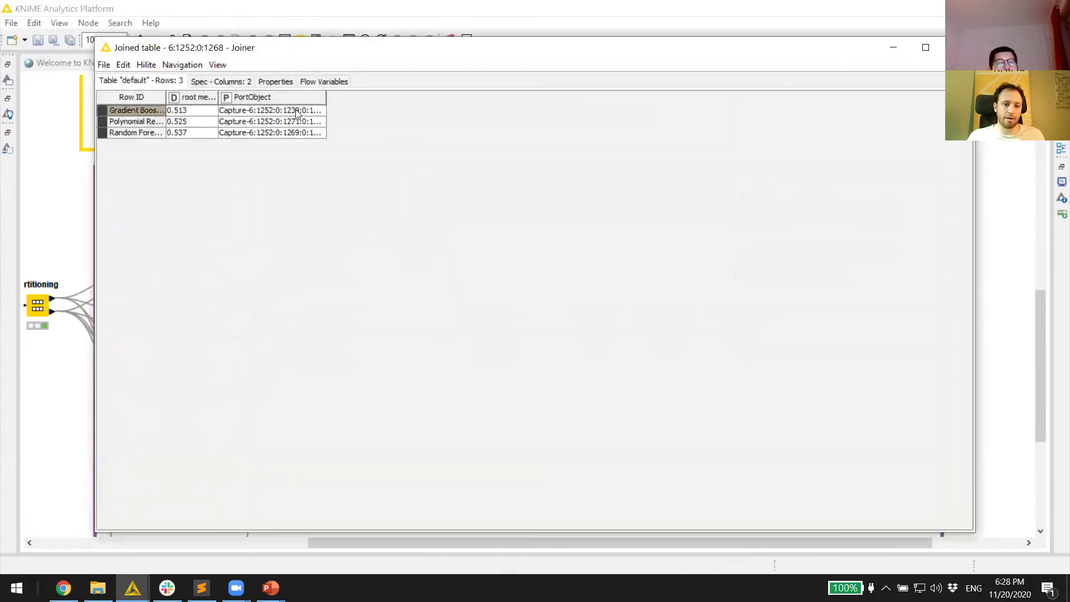
{"action": "left_click", "coordinate": [959, 47]}
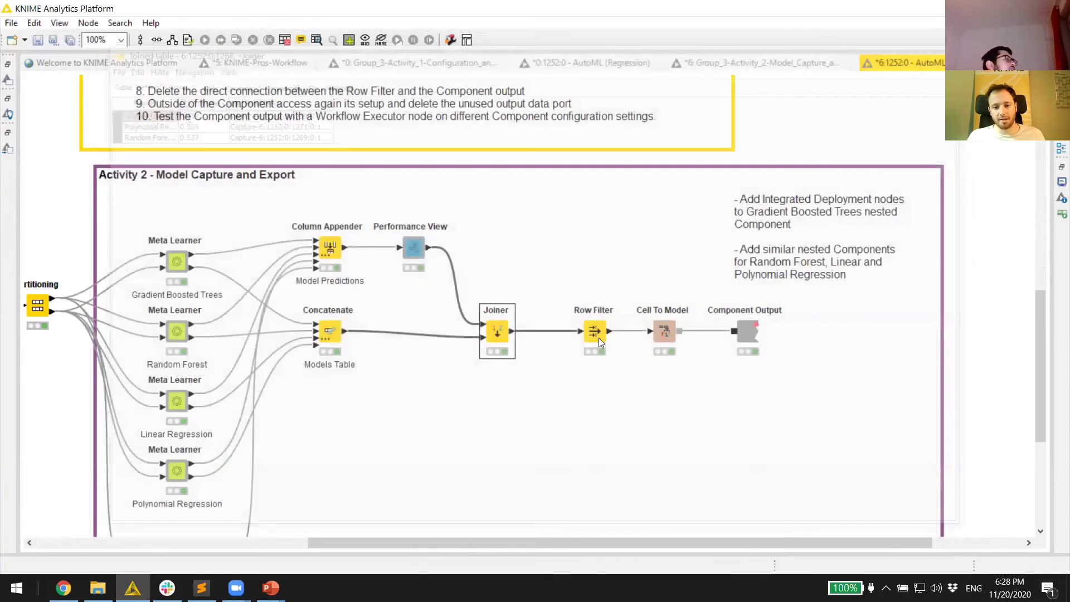
Step: Review the Row Filter, Cell To Model and Component Output nodes, and close the component workflow
{"action": "left_click", "coordinate": [596, 334]}
{"action": "left_click", "coordinate": [666, 334]}
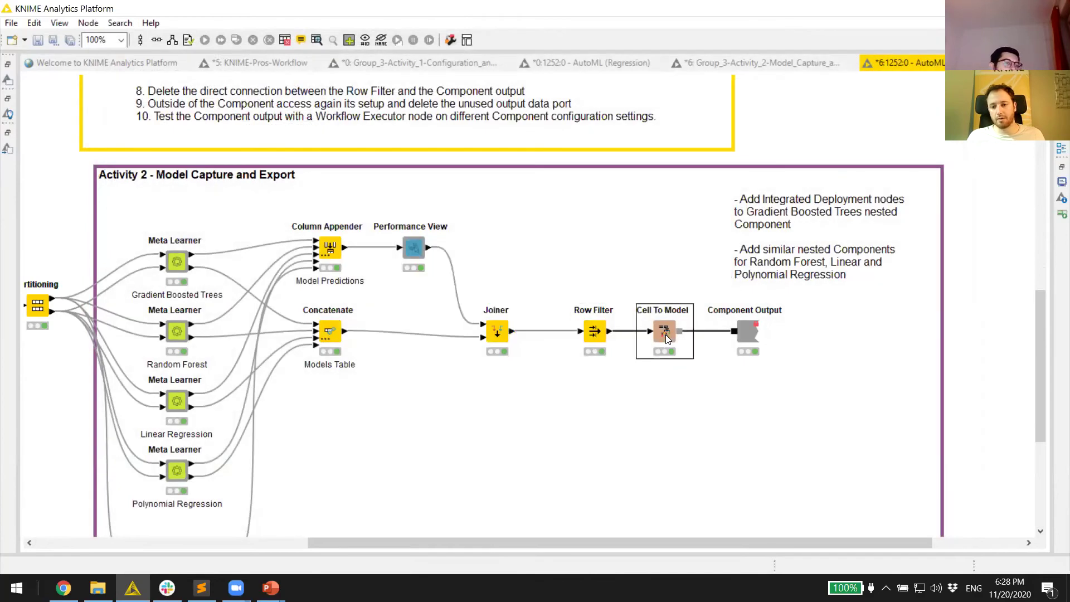
{"action": "left_click", "coordinate": [744, 334]}
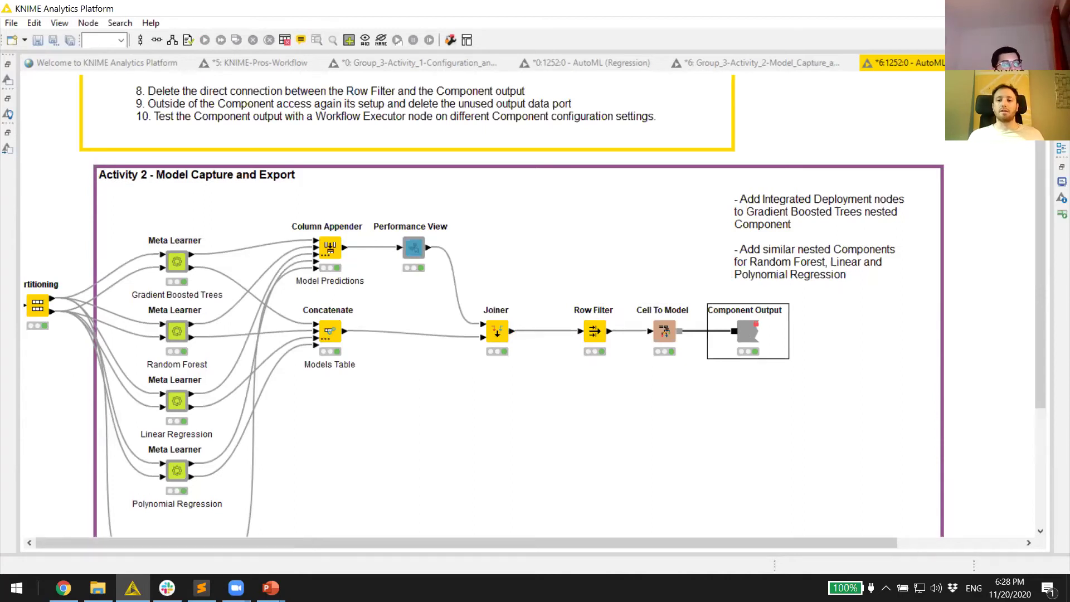
{"action": "key", "text": "ctrl+w"}
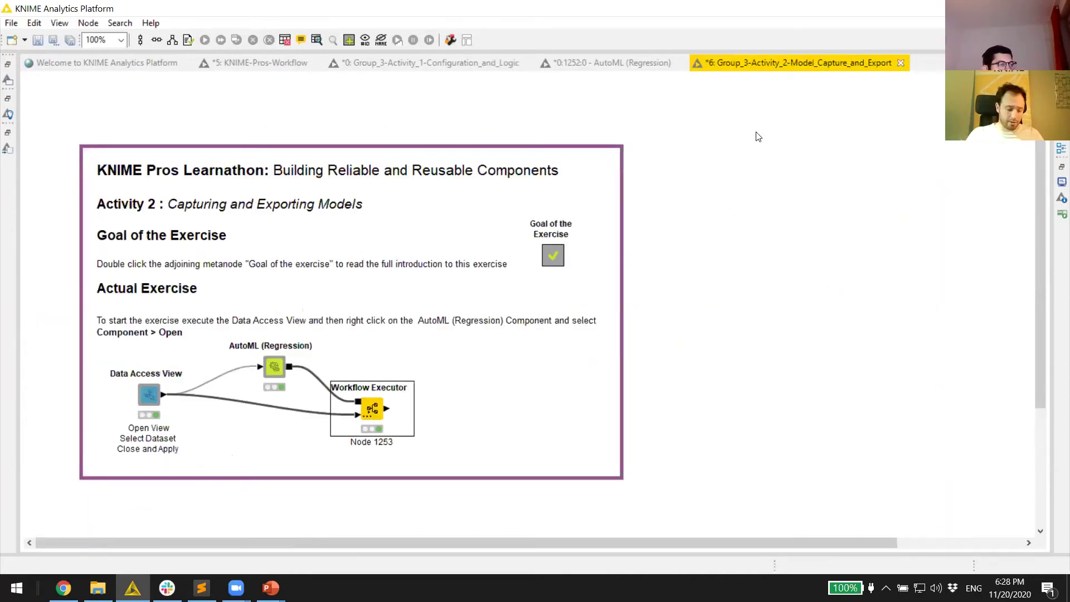
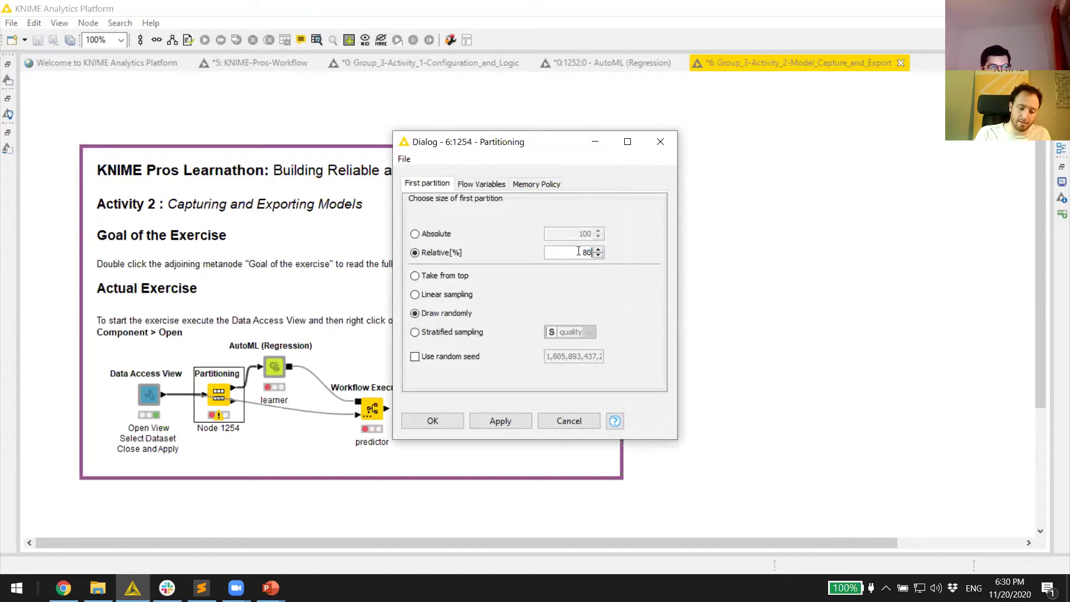
Step: Try the Partitioning node's other sampling options, including stratified sampling on quality, choose Draw randomly and accept the configuration
{"action": "left_click", "coordinate": [415, 332]}
{"action": "left_click", "coordinate": [552, 332]}
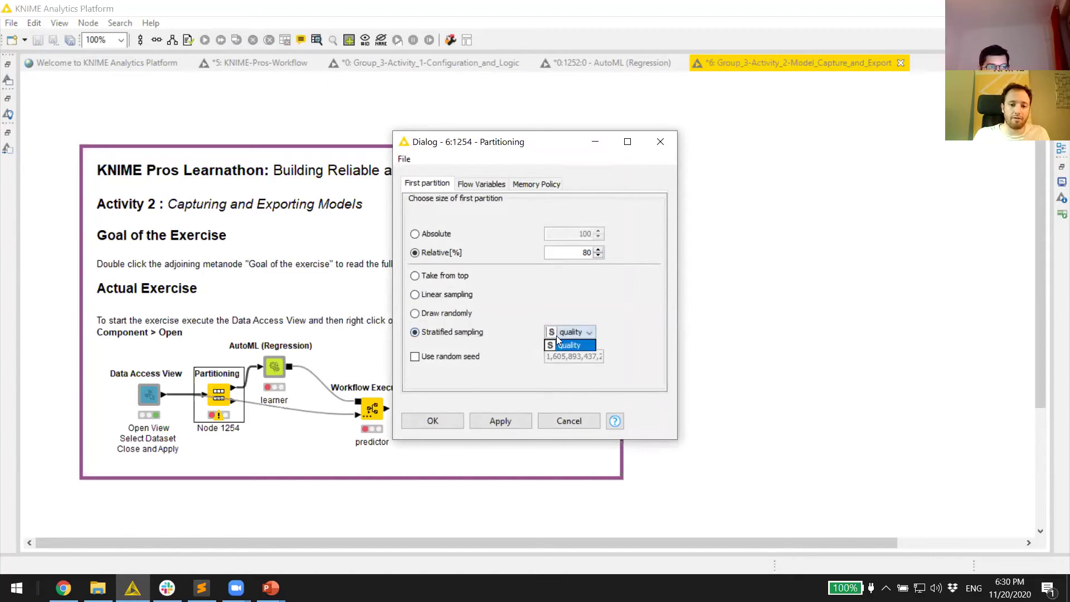
{"action": "left_click", "coordinate": [556, 346]}
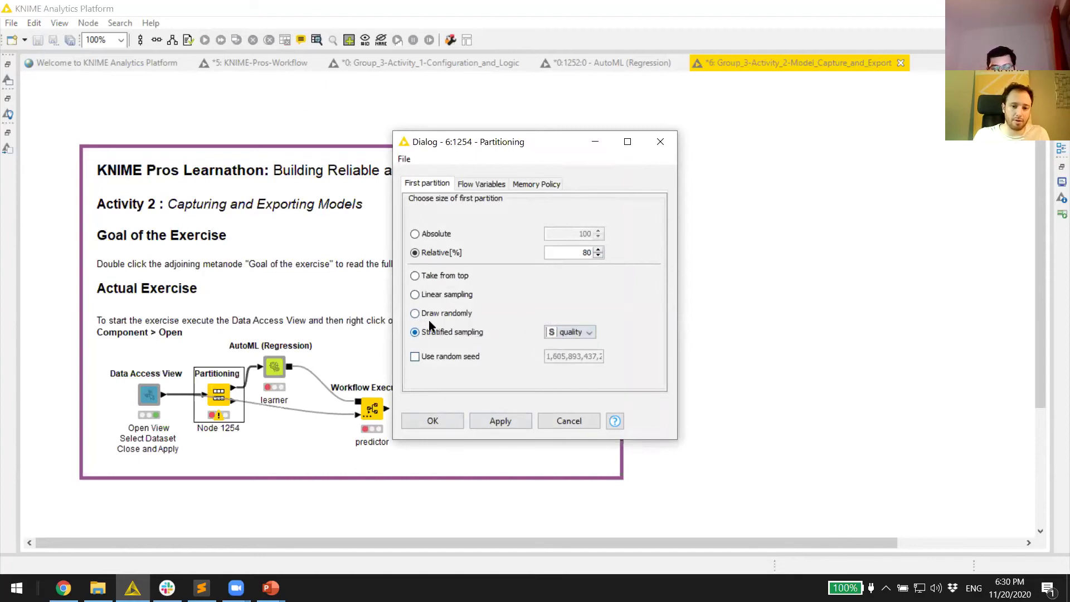
{"action": "left_click", "coordinate": [442, 293]}
{"action": "left_click", "coordinate": [439, 277]}
{"action": "left_click", "coordinate": [442, 313]}
{"action": "left_click", "coordinate": [433, 421]}
Step: Execute the Partitioning node and the AutoML (Regression) learner component
{"action": "right_click", "coordinate": [211, 391]}
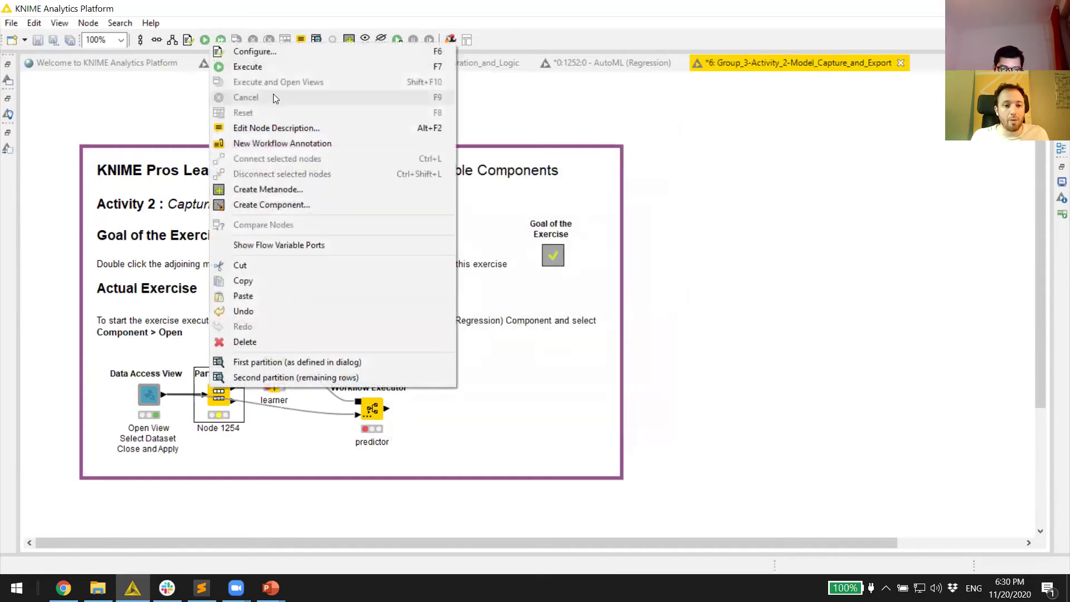
{"action": "left_click", "coordinate": [273, 67]}
{"action": "right_click", "coordinate": [279, 370]}
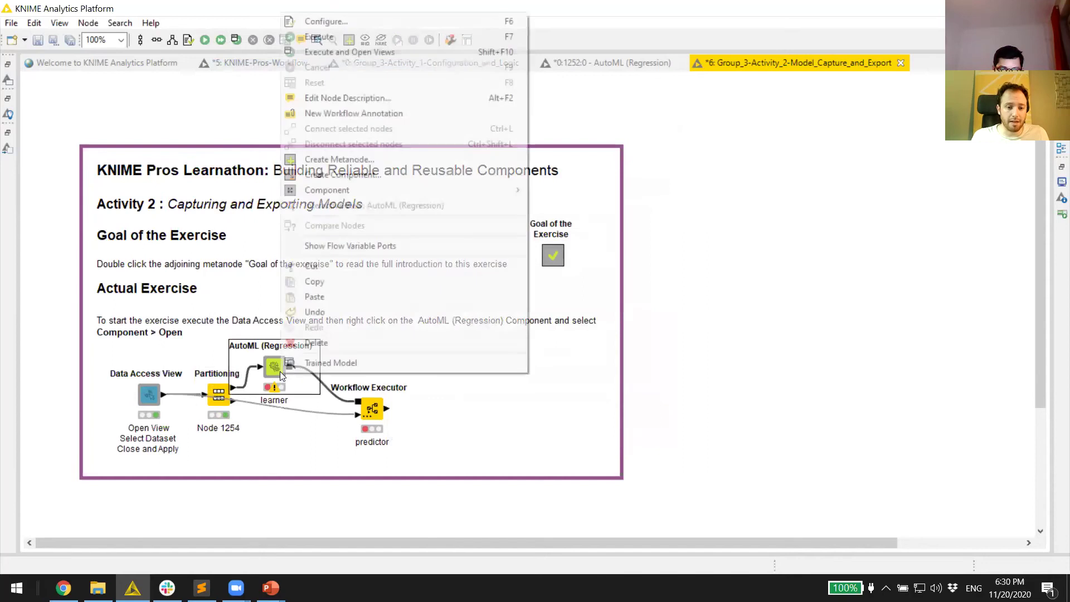
{"action": "left_click", "coordinate": [349, 41]}
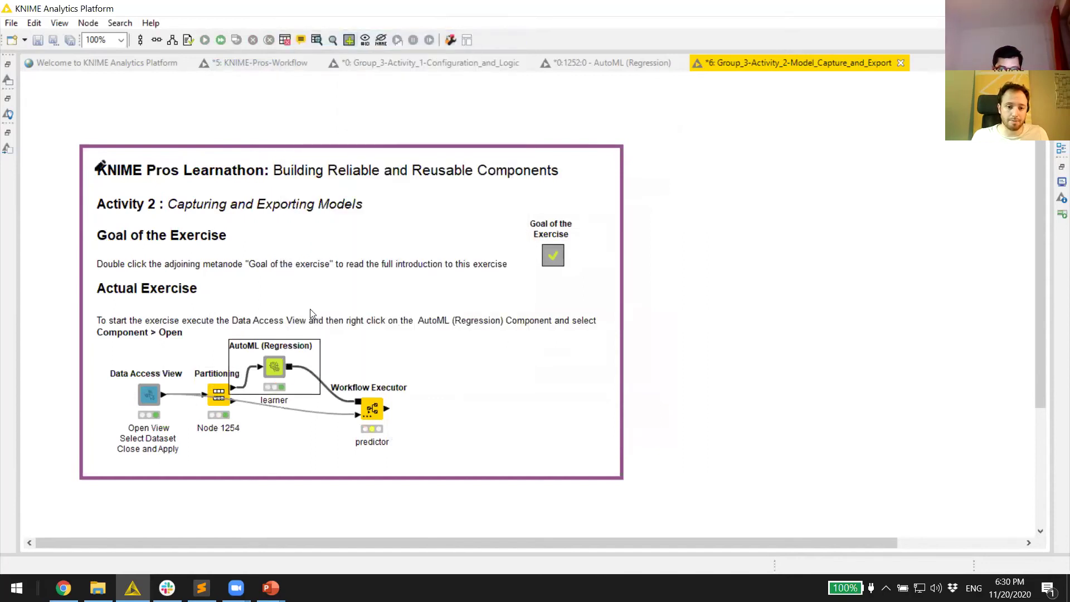
Step: Move the AutoML (Regression) component up and the Partitioning node slightly down, and clear the Partitioning node's label
{"action": "left_click_drag", "start_coordinate": [275, 384], "coordinate": [290, 371]}
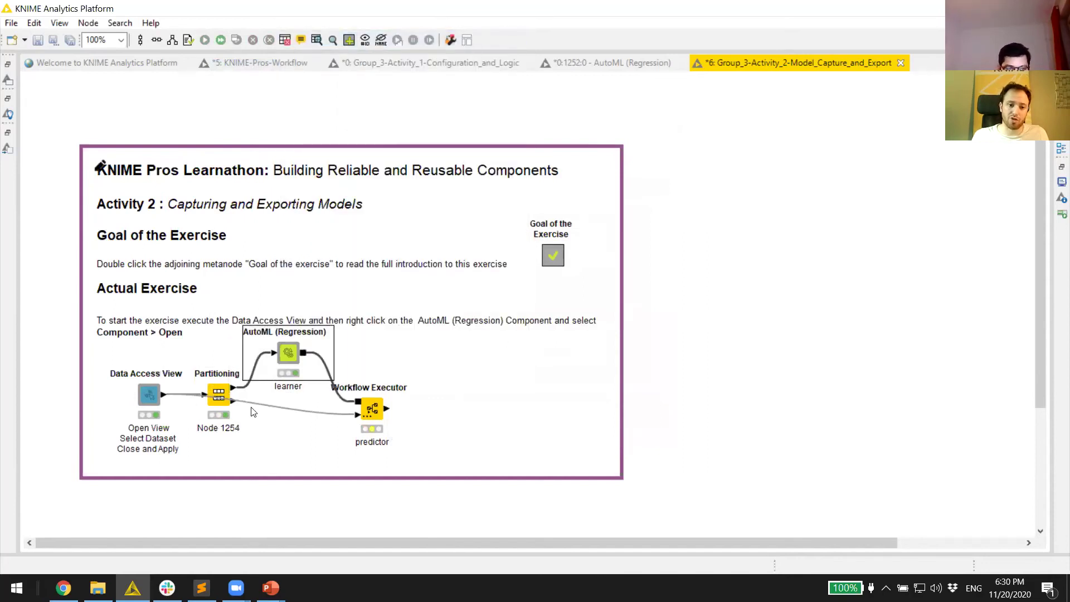
{"action": "left_click", "coordinate": [216, 408]}
{"action": "left_click_drag", "start_coordinate": [219, 456], "coordinate": [218, 498]}
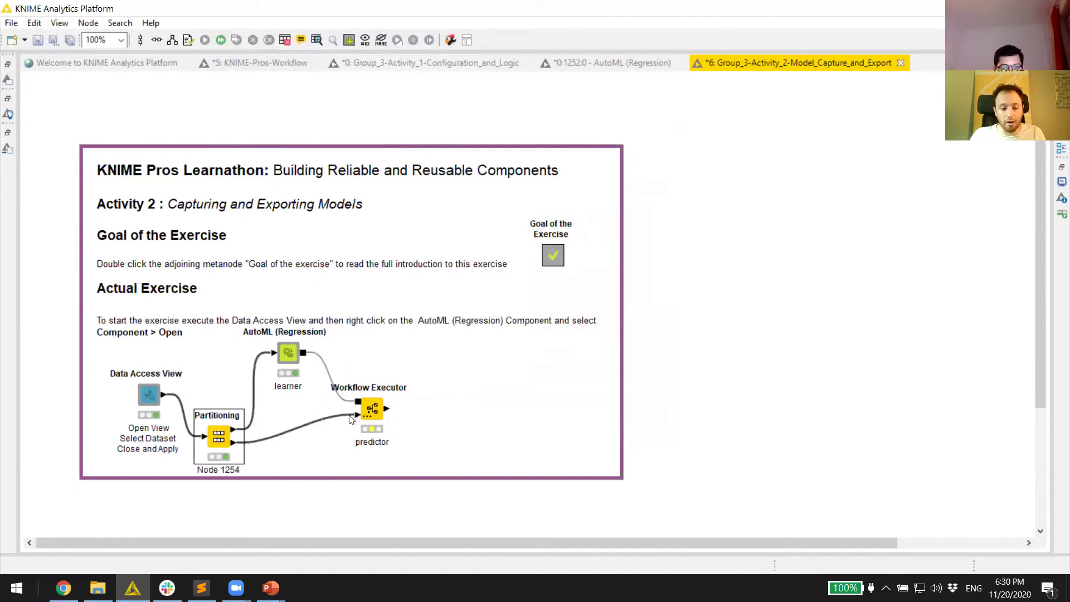
{"action": "left_click_drag", "start_coordinate": [223, 455], "coordinate": [210, 412]}
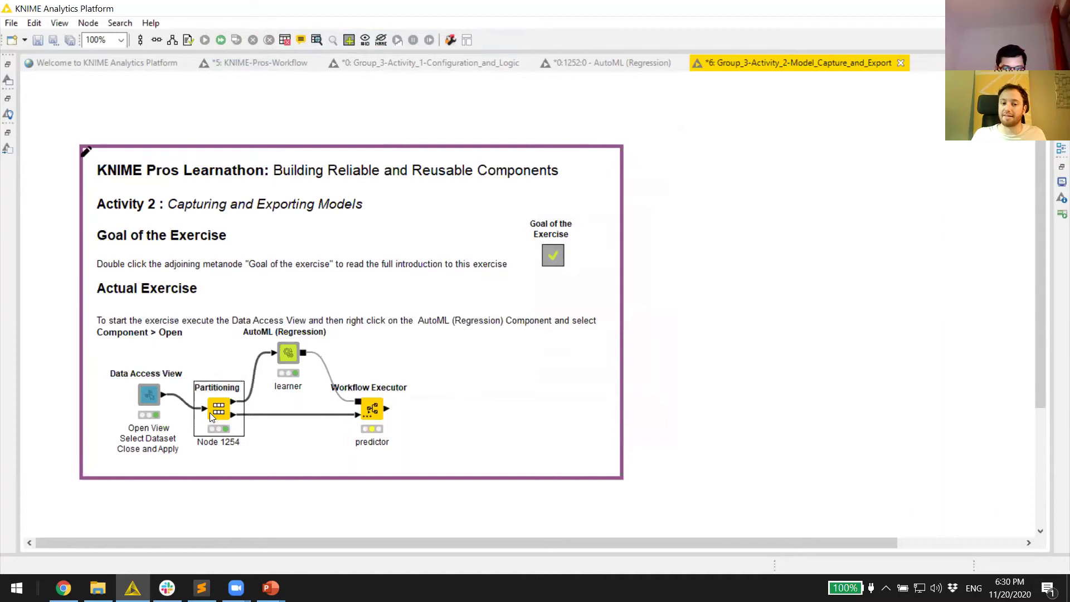
{"action": "left_click", "coordinate": [217, 442]}
{"action": "key", "text": "BackSpace"}
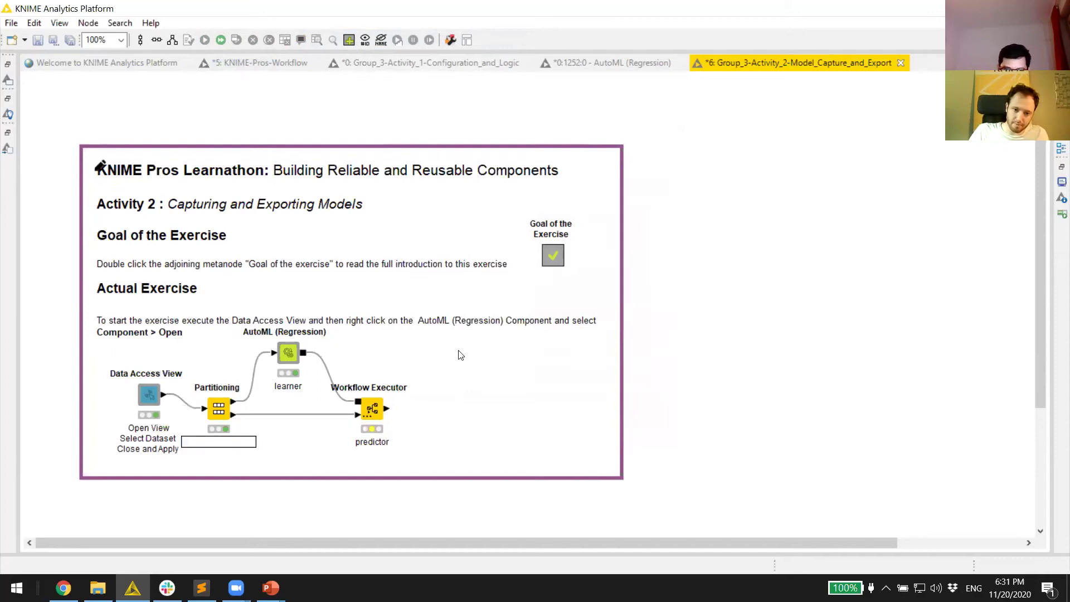
Step: Execute the Workflow Executor predictor on the second partition, and examine and close its output table
{"action": "right_click", "coordinate": [379, 410]}
{"action": "left_click", "coordinate": [427, 78]}
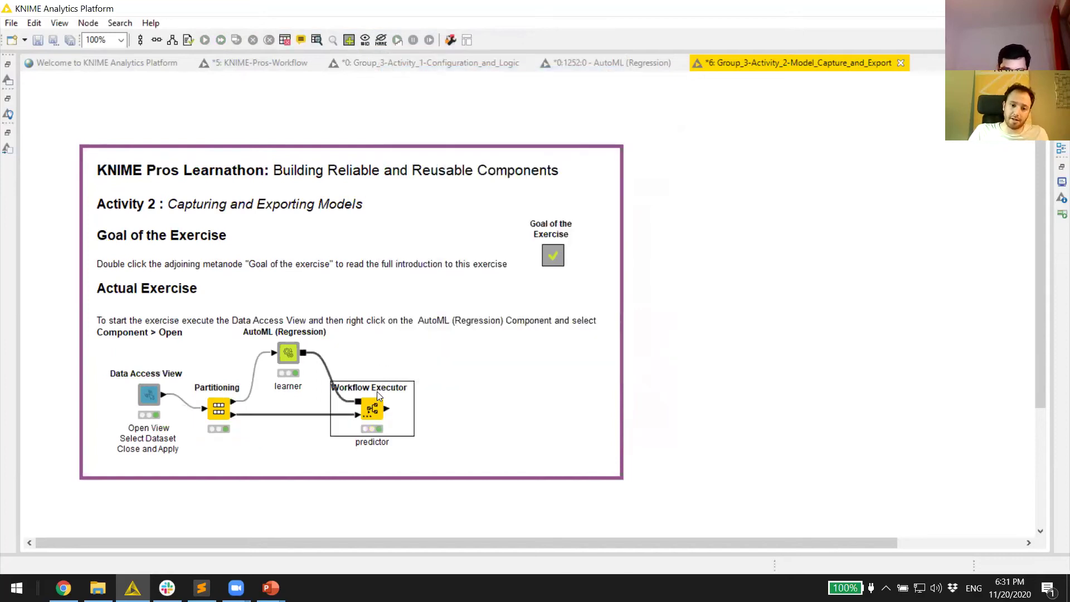
{"action": "right_click", "coordinate": [377, 397]}
{"action": "left_click", "coordinate": [421, 389]}
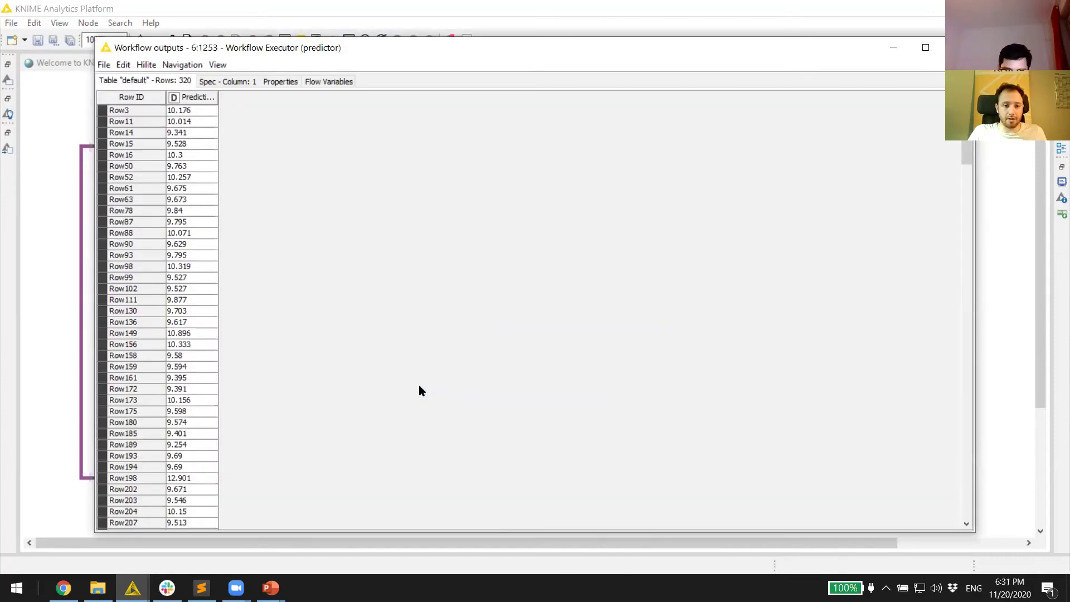
{"action": "left_click", "coordinate": [959, 48]}
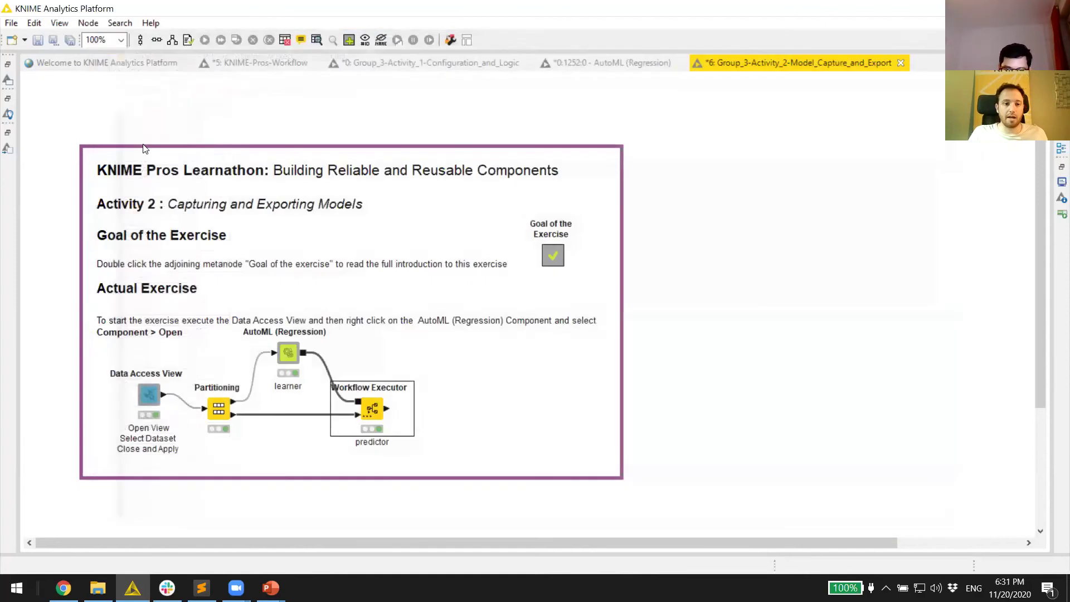
{"action": "left_click", "coordinate": [8, 151]}
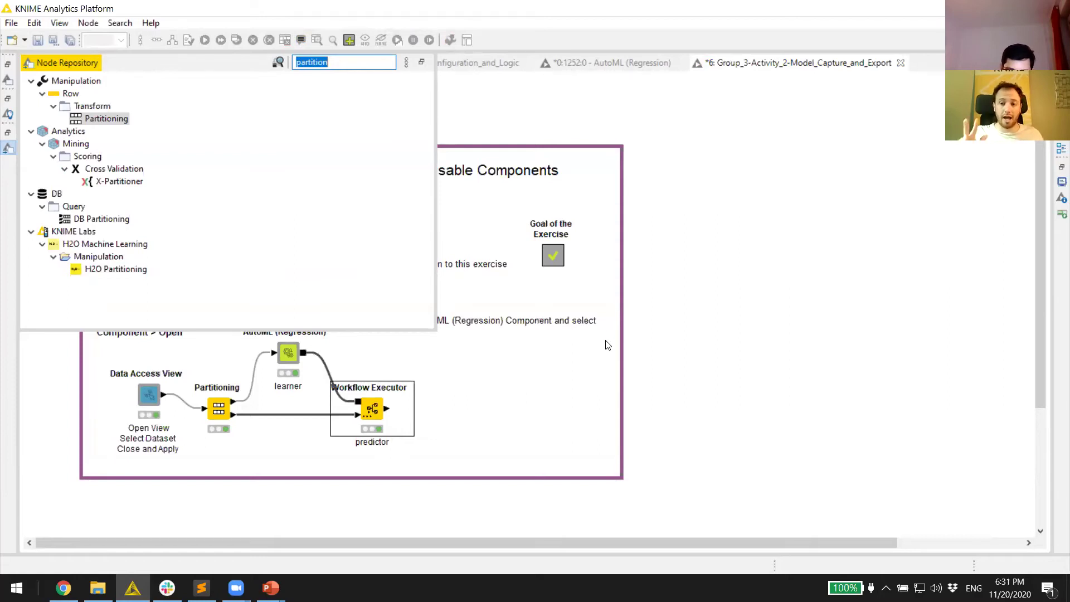
{"action": "left_click", "coordinate": [677, 284]}
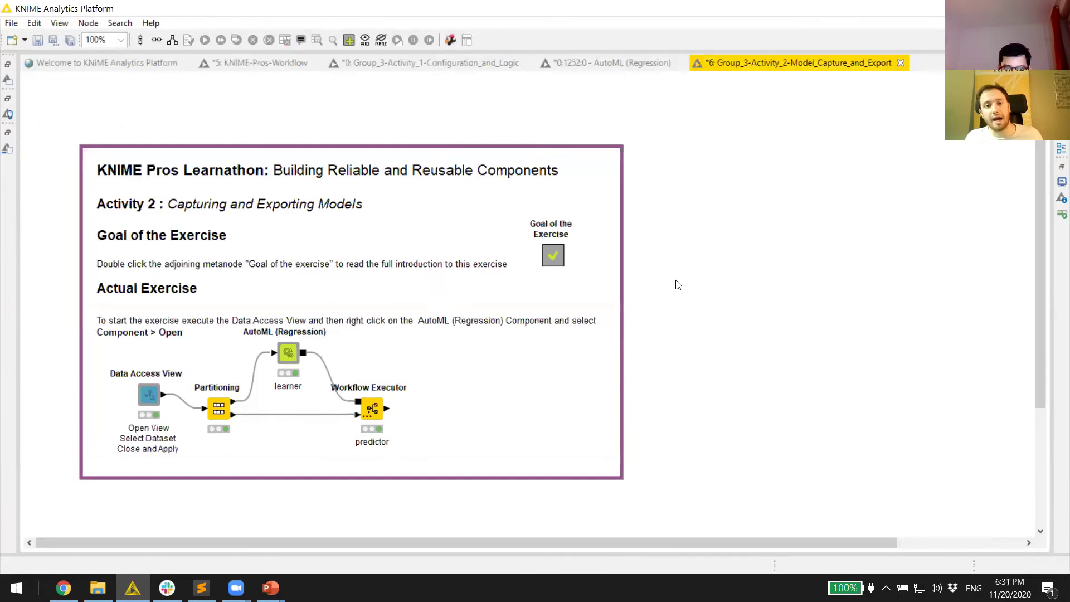
Step: Open the Group_3-Activity_3-Composite_View workflow from the Group_3-Automation folder
{"action": "left_click", "coordinate": [8, 80]}
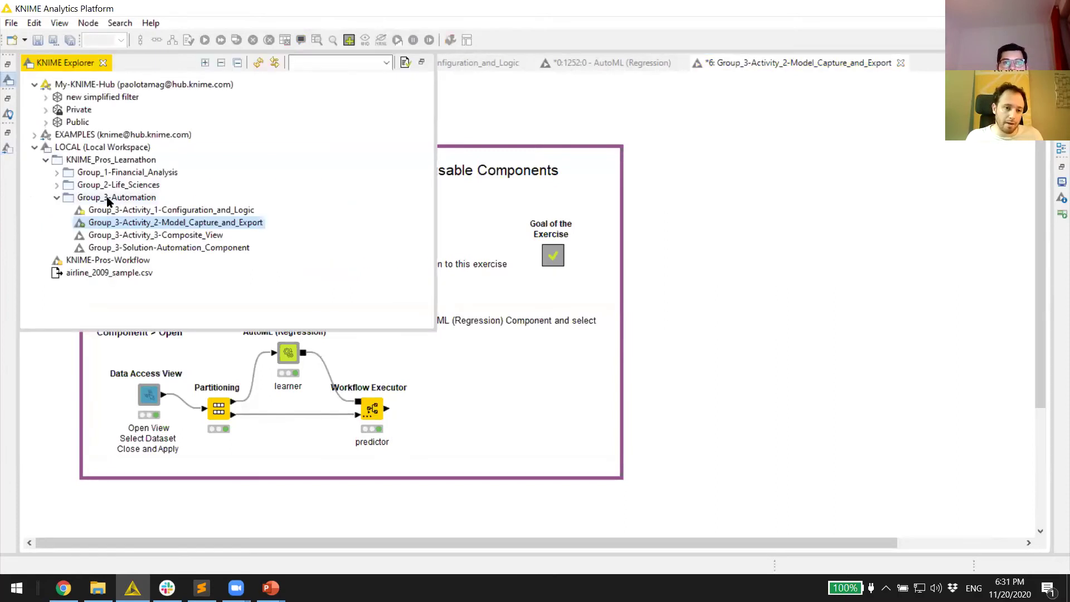
{"action": "double_click", "coordinate": [136, 236]}
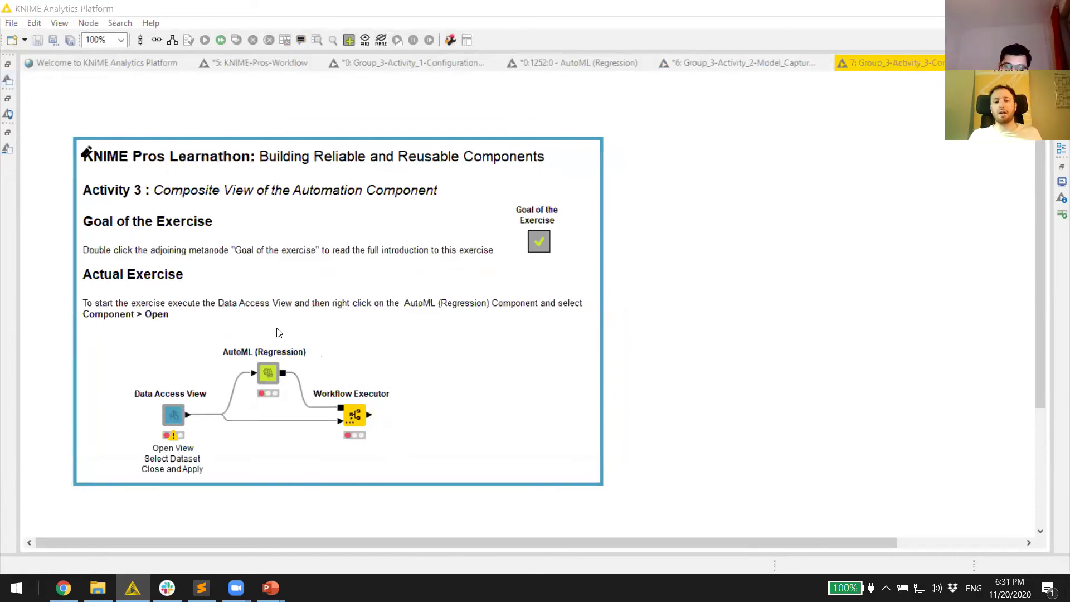
{"action": "right_click", "coordinate": [262, 371]}
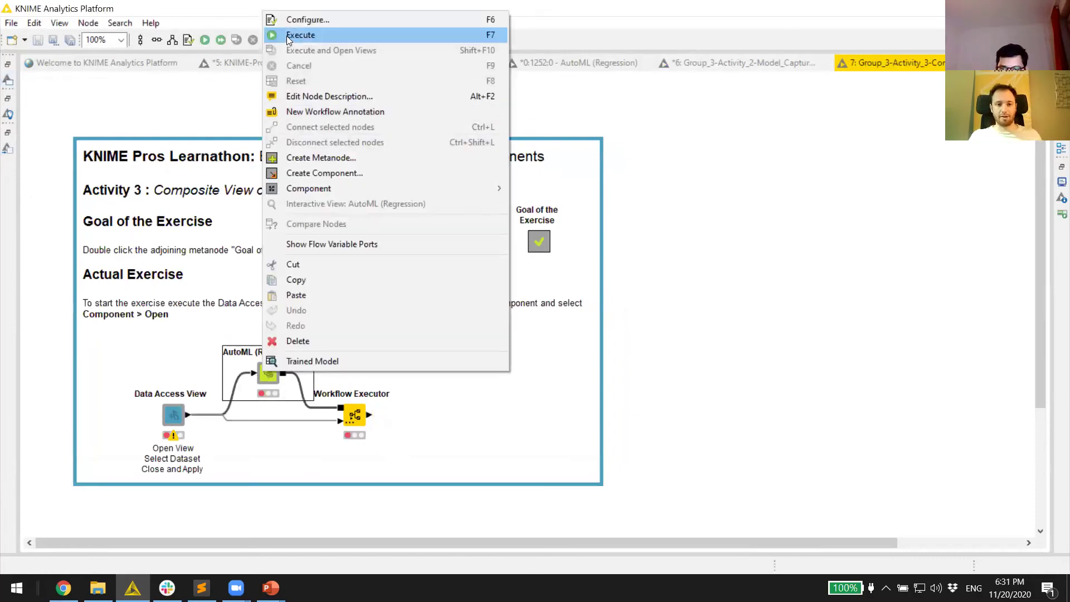
{"action": "left_click", "coordinate": [269, 388]}
Step: Execute the Data Access View component in the Activity 3 workflow and open its output table
{"action": "right_click", "coordinate": [166, 425]}
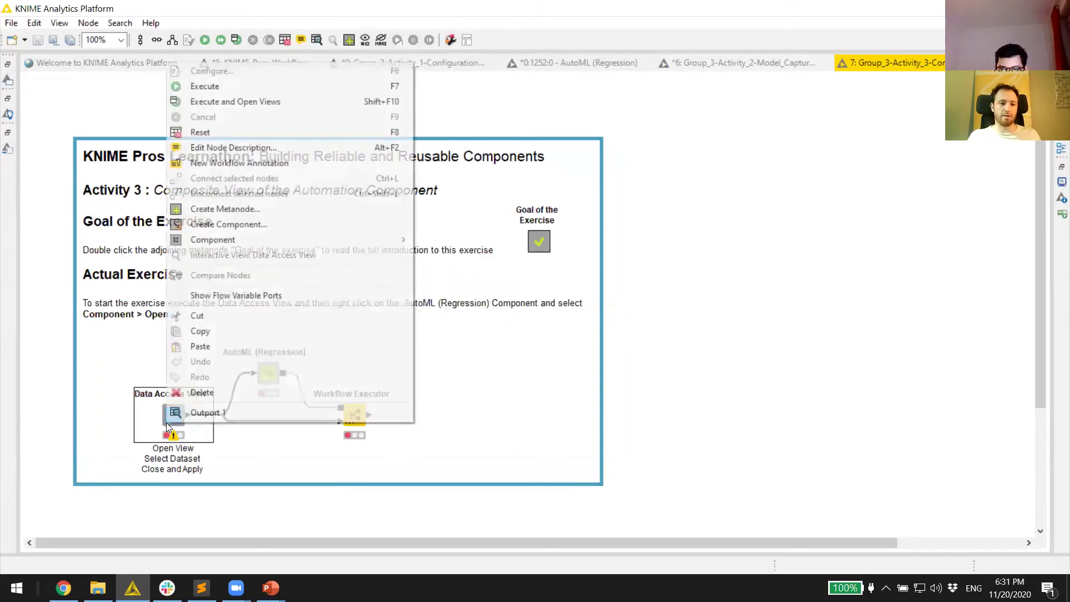
{"action": "left_click", "coordinate": [233, 87]}
{"action": "right_click", "coordinate": [178, 409]}
{"action": "left_click", "coordinate": [191, 400]}
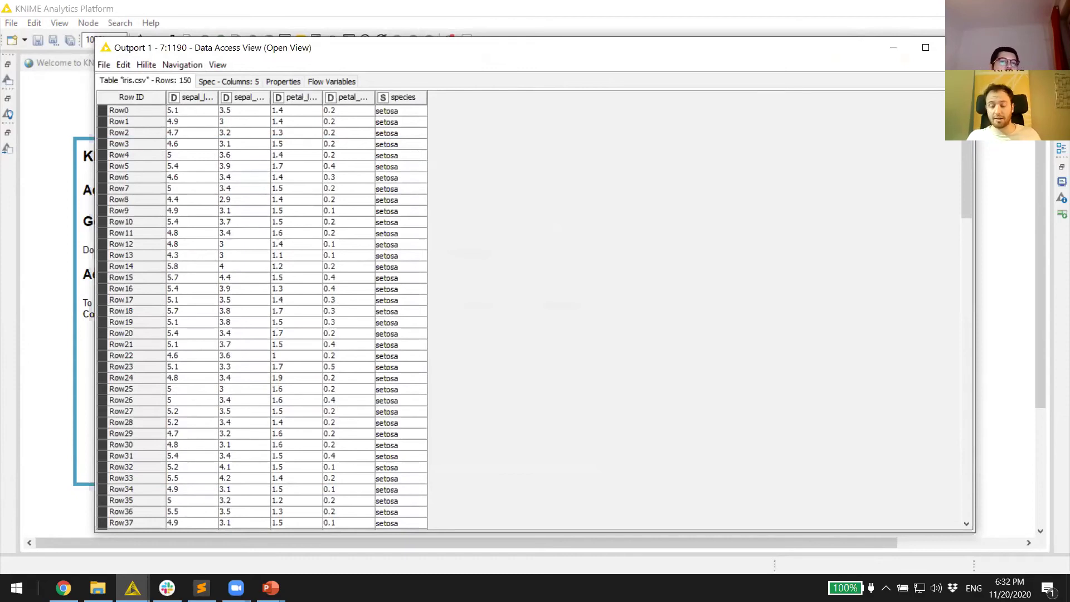
Step: Close the output table and set the AutoML (Regression) component's target column to sepal_width, keeping all four models selected
{"action": "left_click", "coordinate": [957, 47]}
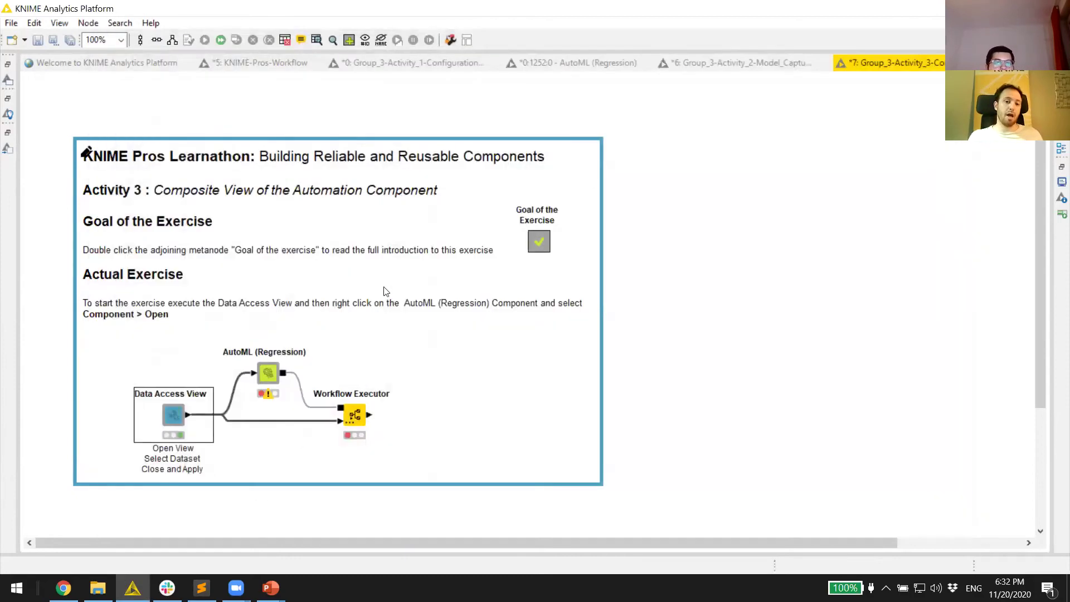
{"action": "left_click", "coordinate": [269, 373]}
{"action": "double_click", "coordinate": [268, 374]}
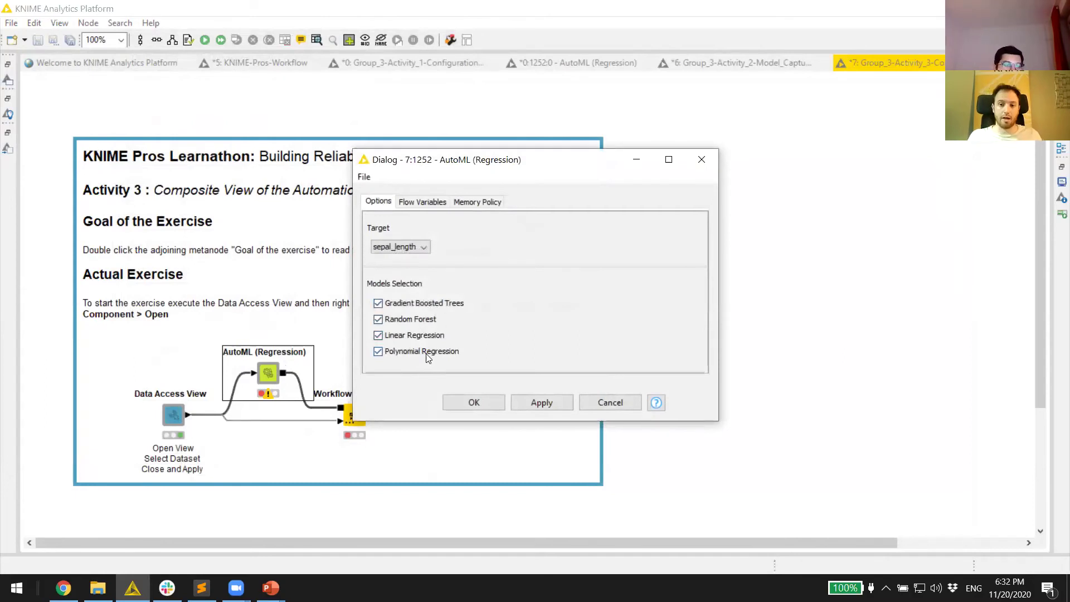
{"action": "left_click", "coordinate": [401, 247]}
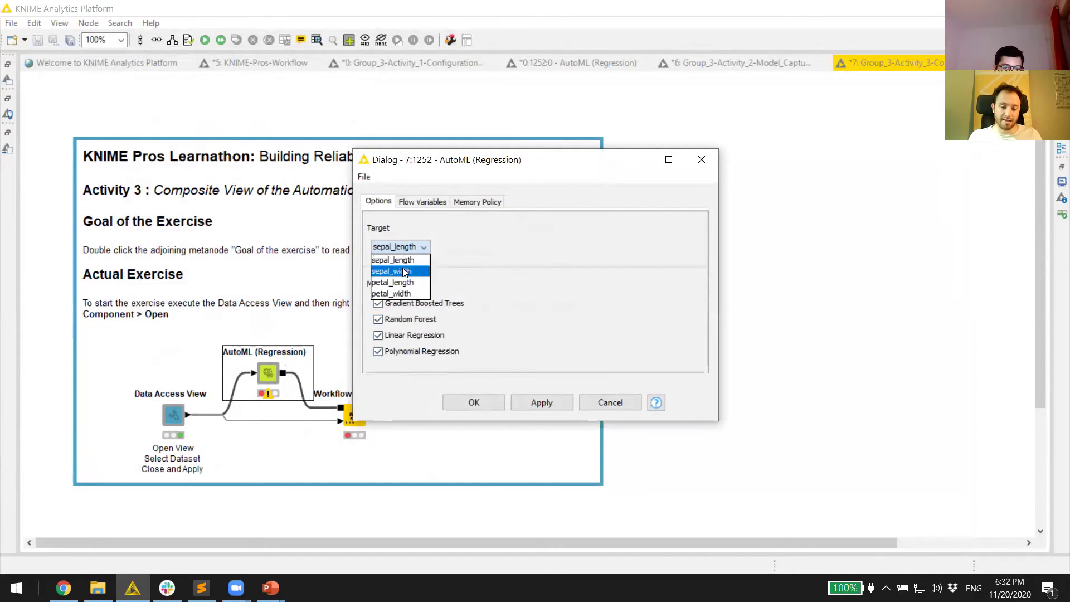
{"action": "left_click", "coordinate": [490, 397]}
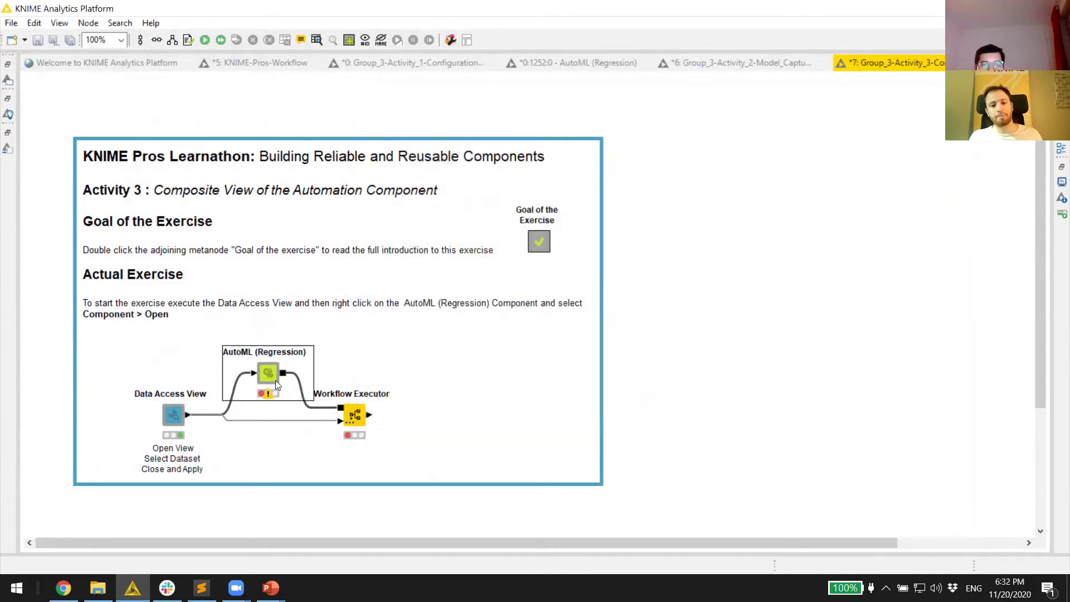
Step: Execute the AutoML (Regression) component and the Workflow Executor node
{"action": "right_click", "coordinate": [268, 376]}
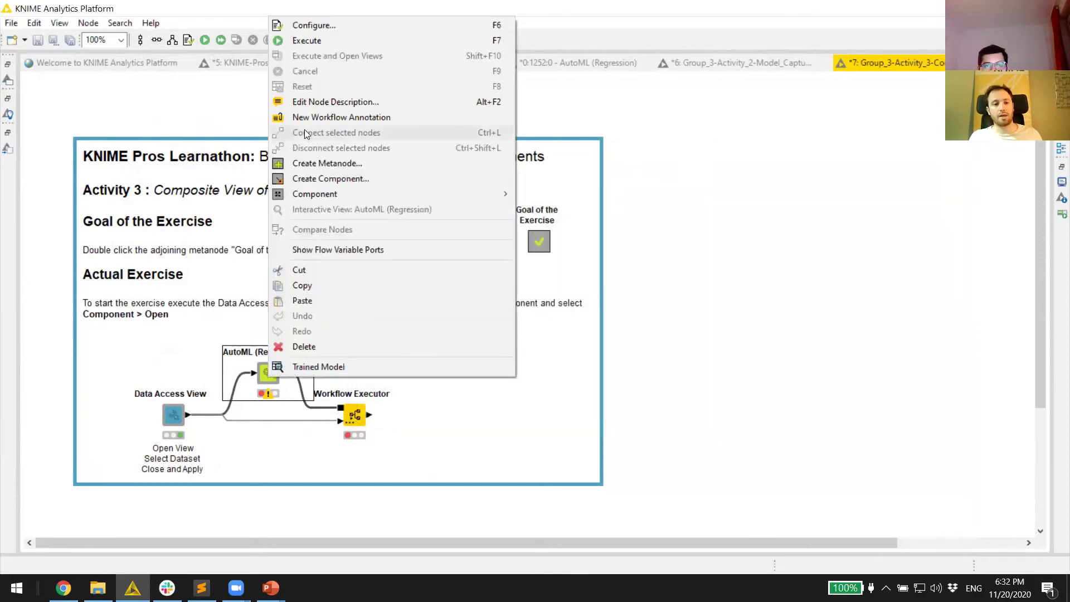
{"action": "left_click", "coordinate": [285, 43]}
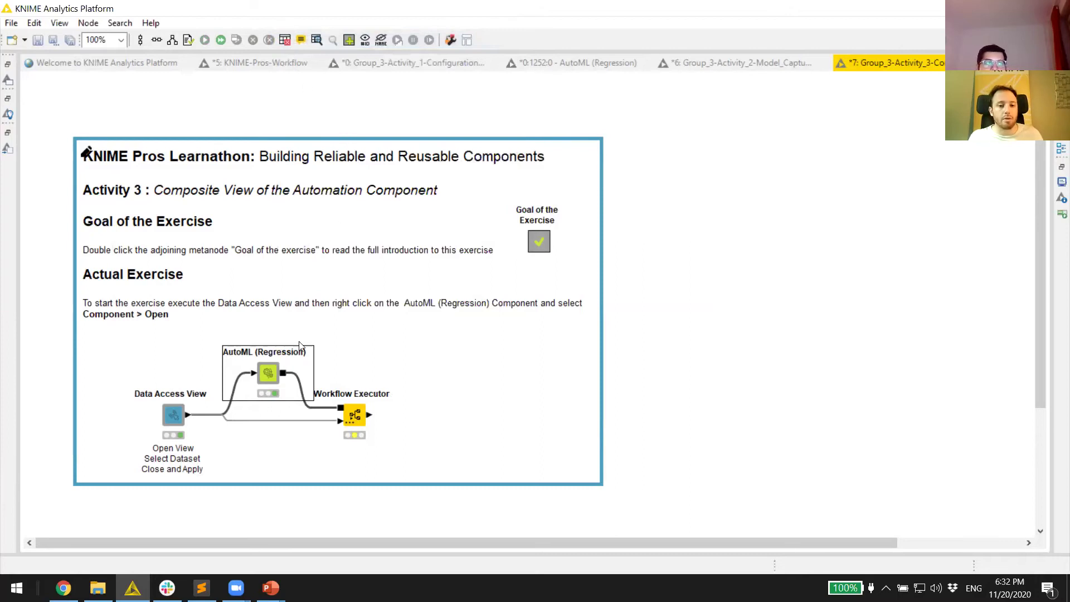
{"action": "right_click", "coordinate": [356, 415]}
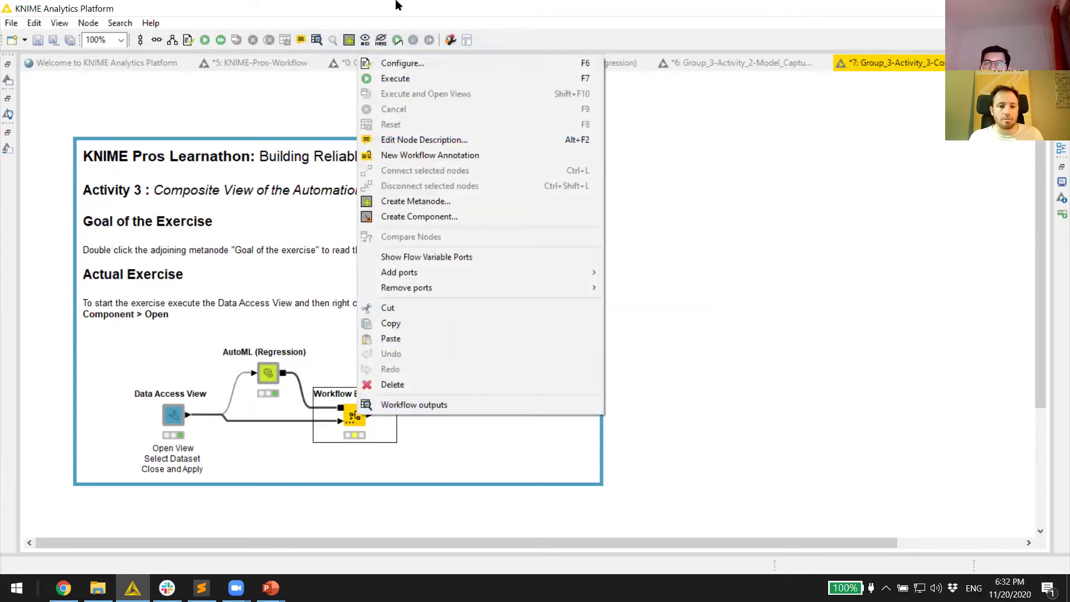
{"action": "left_click", "coordinate": [396, 79]}
Step: Check the AutoML (Regression) component's interactive view option, and open the component's inner workflow
{"action": "right_click", "coordinate": [267, 372]}
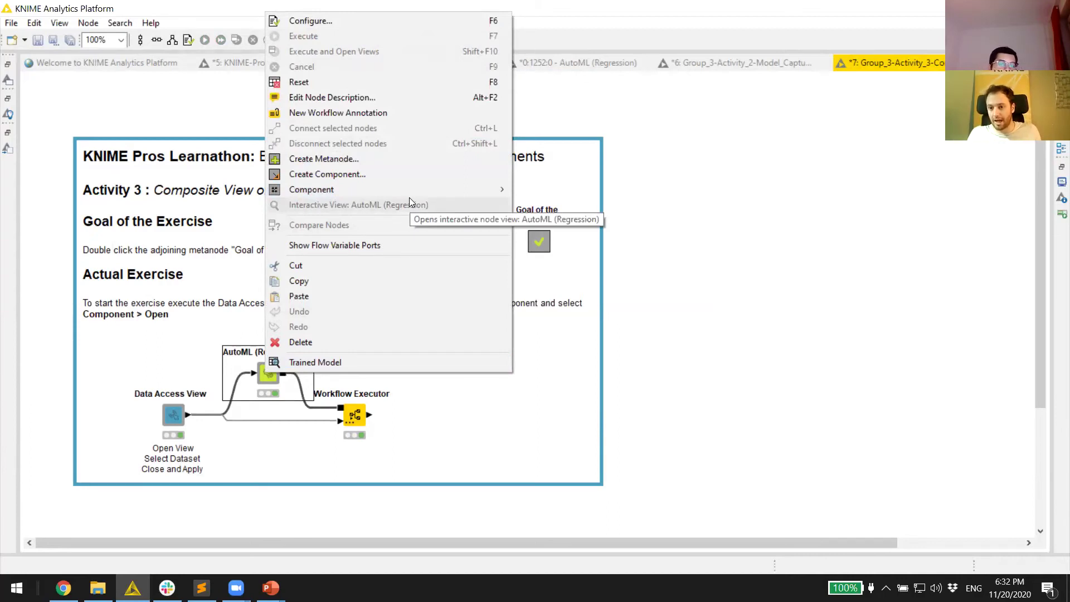
{"action": "left_click", "coordinate": [263, 409]}
{"action": "left_click", "coordinate": [267, 376]}
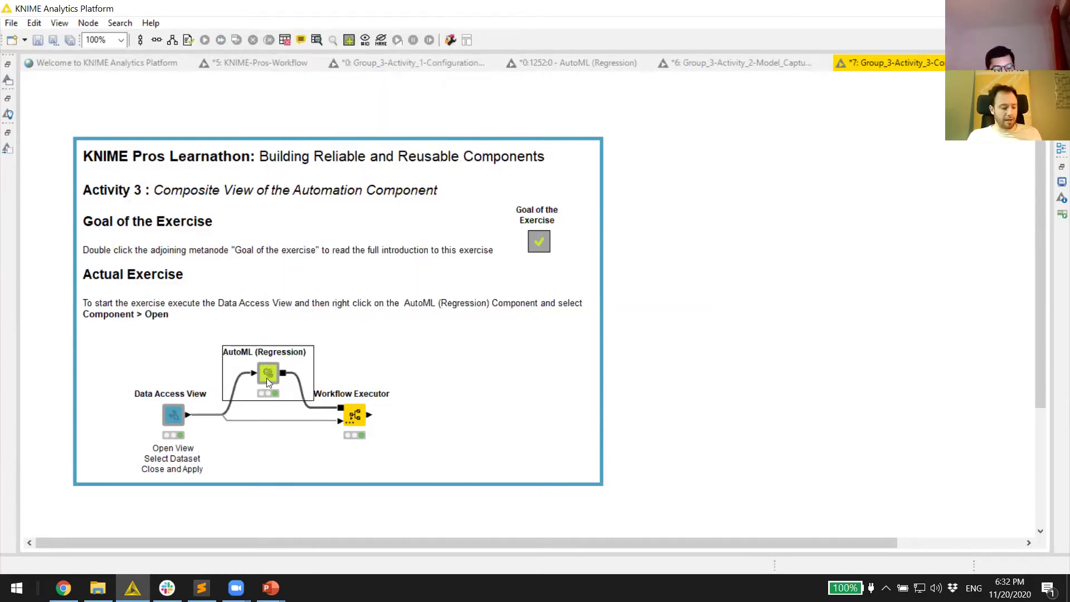
{"action": "double_click", "coordinate": [267, 377], "text": "ctrl"}
Step: Read the Activity 3 suggested steps and examine the Composite View section with the Column Appender and Concatenate nodes
{"action": "scroll", "coordinate": [275, 371], "scroll_direction": "down", "scroll_amount": 5}
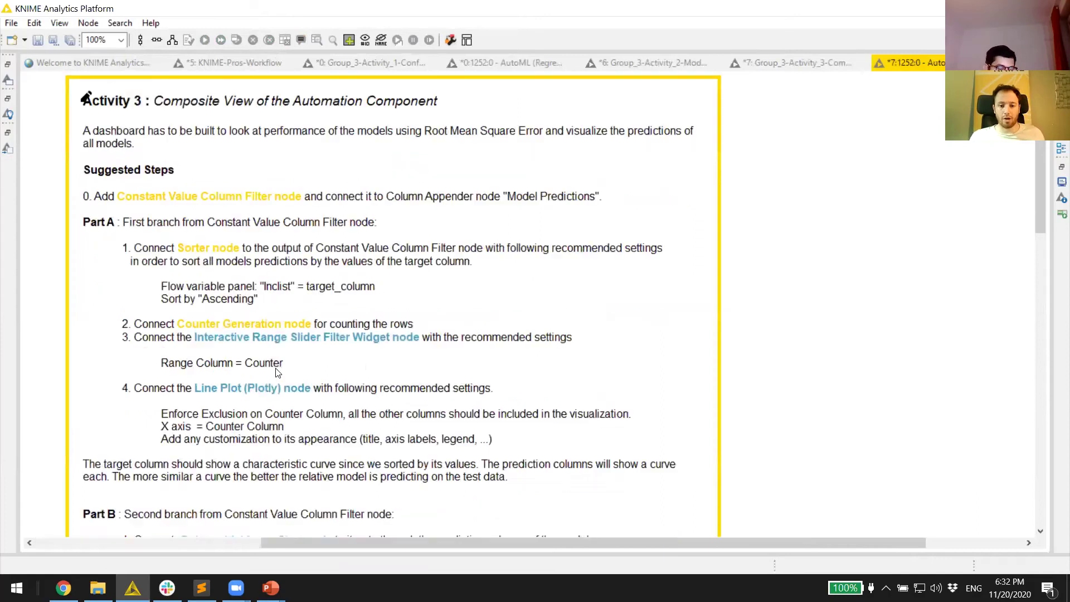
{"action": "scroll", "coordinate": [276, 372], "scroll_direction": "up", "scroll_amount": 4}
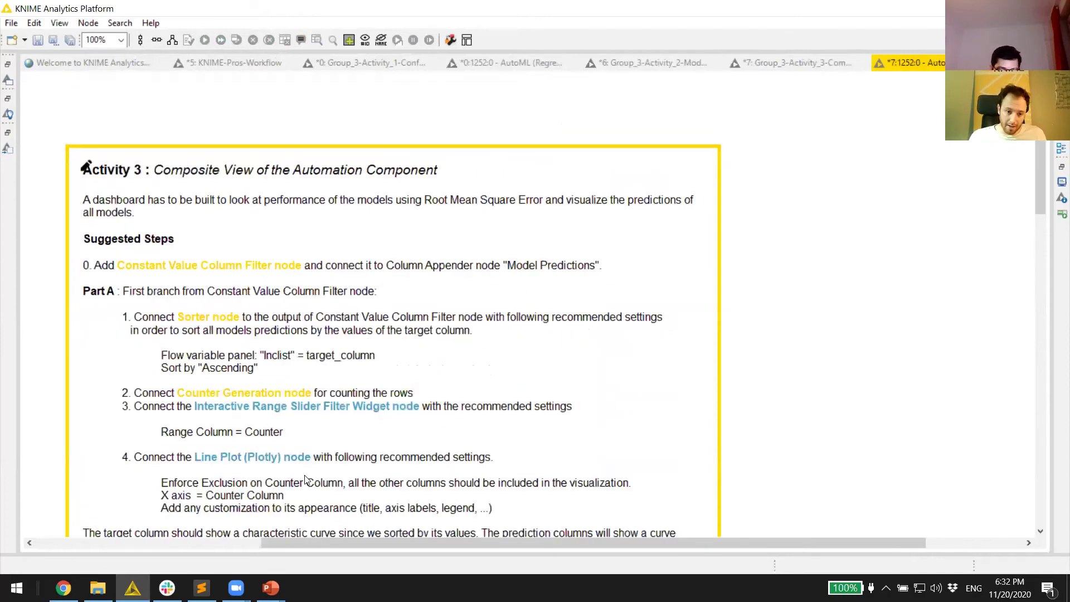
{"action": "scroll", "coordinate": [301, 362], "scroll_direction": "down", "scroll_amount": 10}
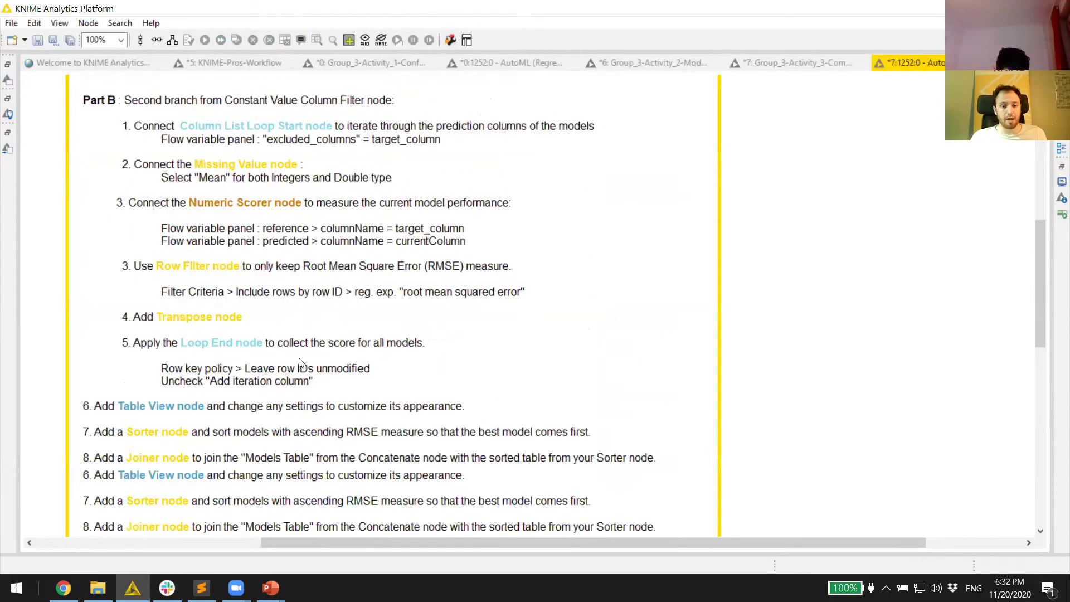
{"action": "scroll", "coordinate": [401, 462], "scroll_direction": "down", "scroll_amount": 5}
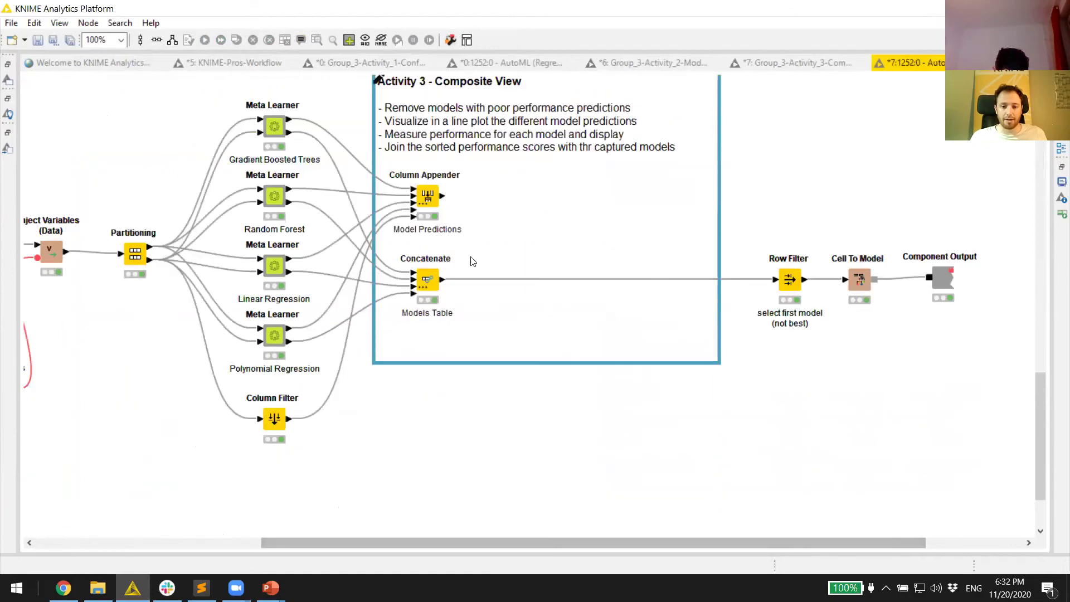
{"action": "scroll", "coordinate": [650, 272], "scroll_direction": "up", "scroll_amount": 2}
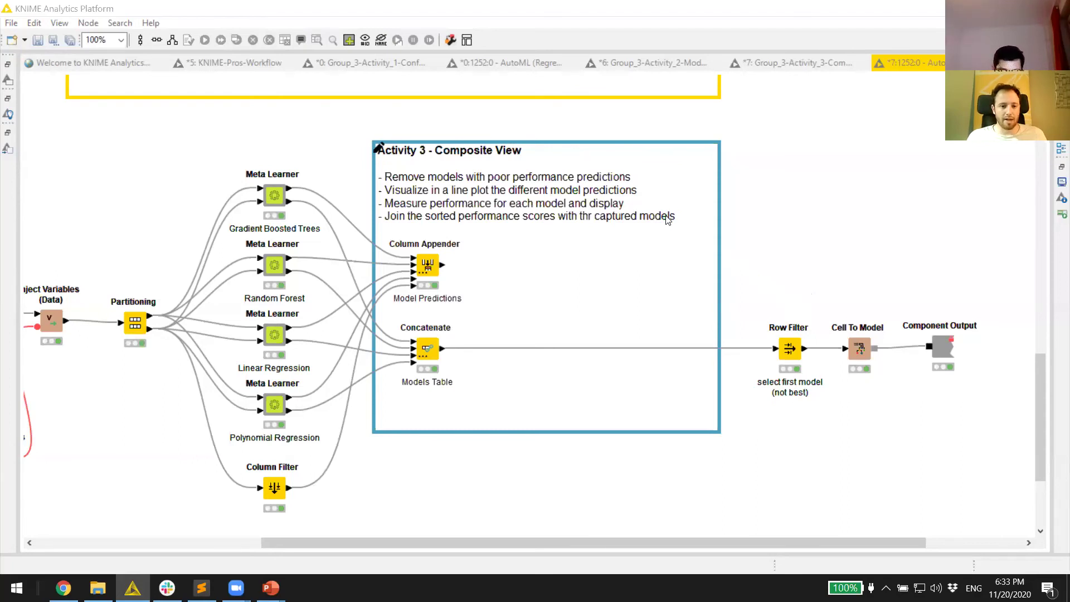
{"action": "scroll", "coordinate": [652, 216], "scroll_direction": "up", "scroll_amount": 10}
{"action": "scroll", "coordinate": [651, 216], "scroll_direction": "up", "scroll_amount": 5}
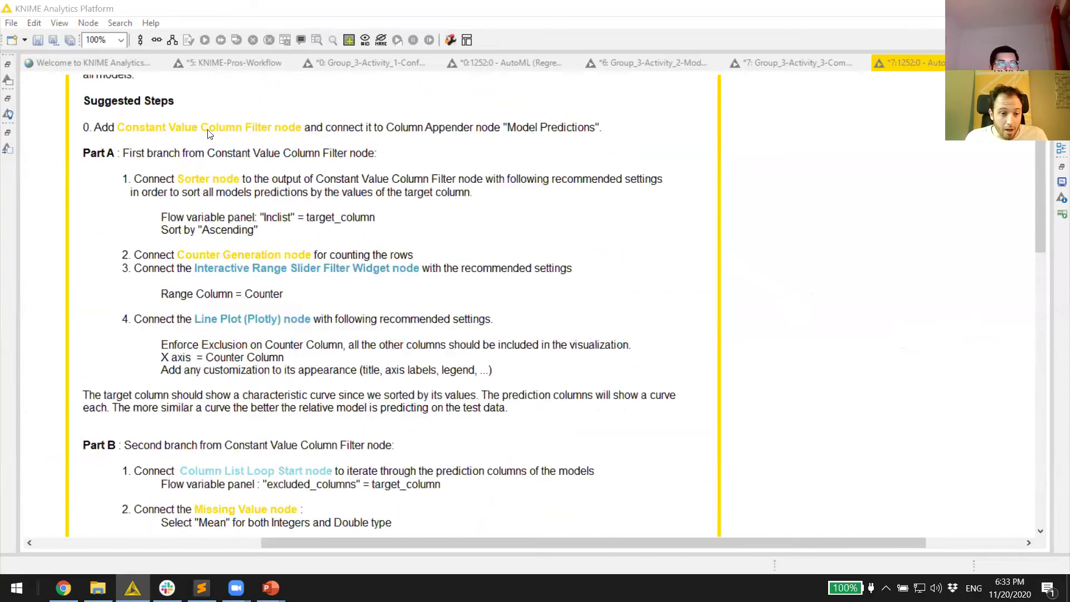
{"action": "scroll", "coordinate": [471, 191], "scroll_direction": "down", "scroll_amount": 20}
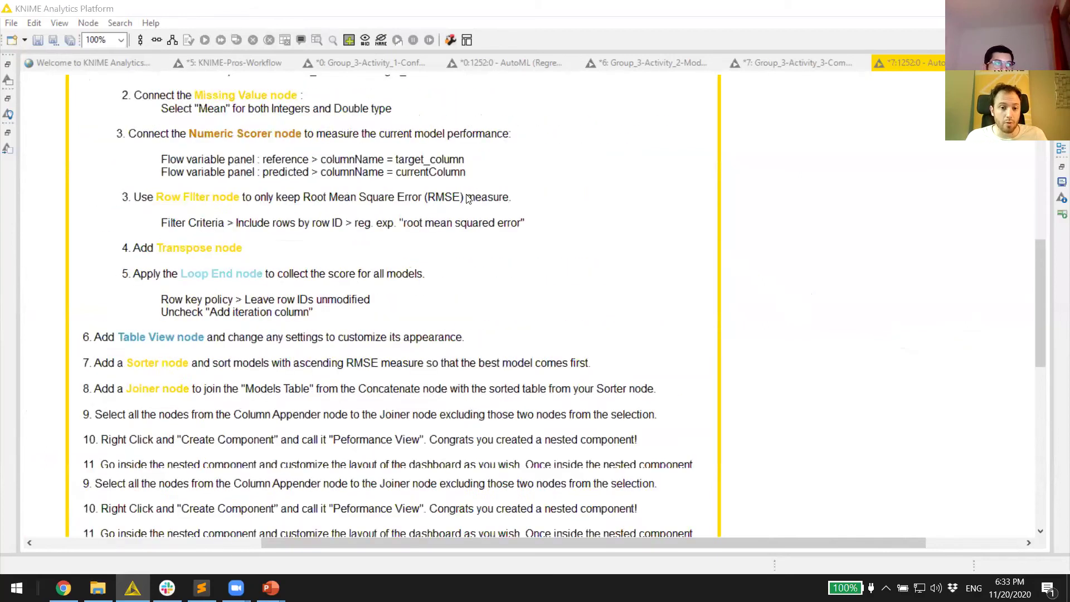
{"action": "scroll", "coordinate": [352, 212], "scroll_direction": "up", "scroll_amount": 3}
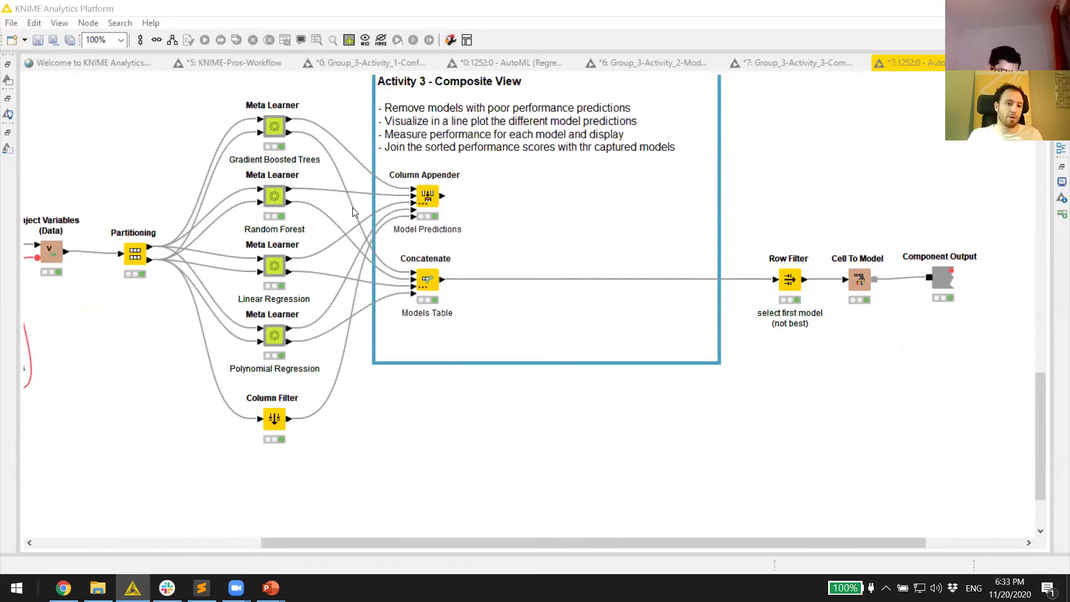
Step: Add a Constant Value Column Filter node to the Composite View section and connect the Column Appender's output to it
{"action": "left_click", "coordinate": [9, 148]}
{"action": "type", "text": "constant value"}
{"action": "left_click_drag", "start_coordinate": [119, 143], "coordinate": [535, 198]}
{"action": "left_click", "coordinate": [454, 201]}
{"action": "left_click_drag", "start_coordinate": [443, 196], "coordinate": [526, 196]}
Step: Execute the Constant Value Column Filter node and clear its label
{"action": "right_click", "coordinate": [542, 196]}
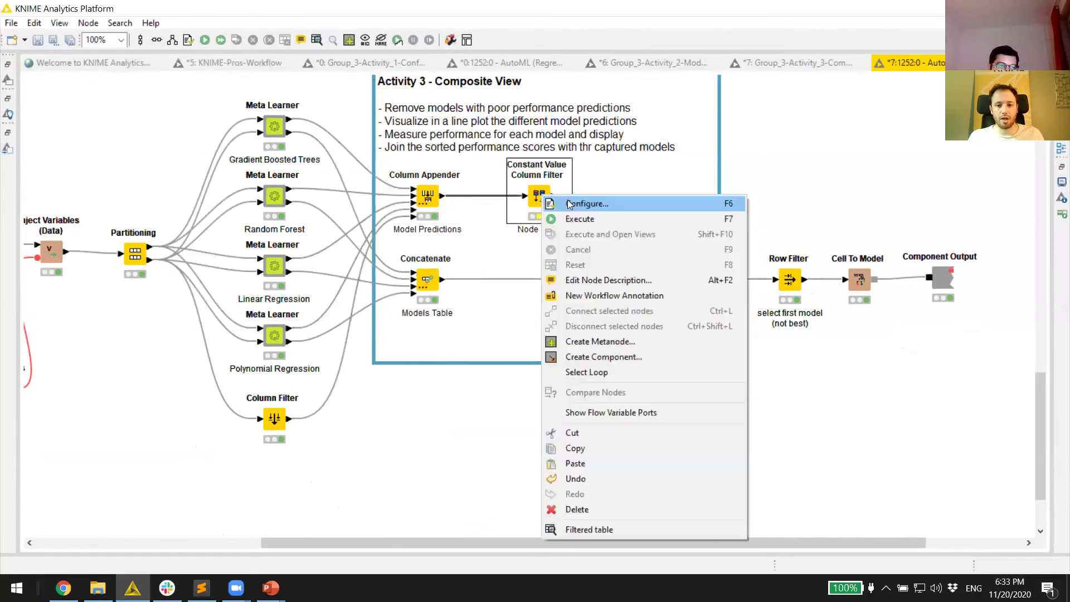
{"action": "left_click", "coordinate": [583, 219]}
{"action": "key", "text": "F2"}
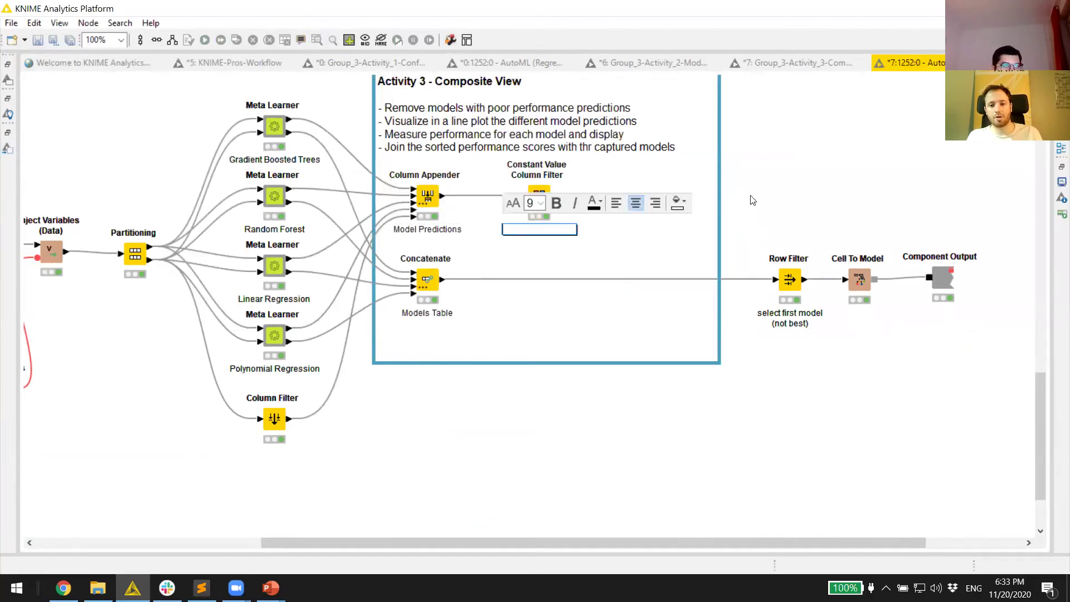
{"action": "left_click", "coordinate": [752, 201]}
Step: Read the Part A and Part B instructions for the two branches from the Constant Value Column Filter node
{"action": "scroll", "coordinate": [755, 198], "scroll_direction": "up", "scroll_amount": 10}
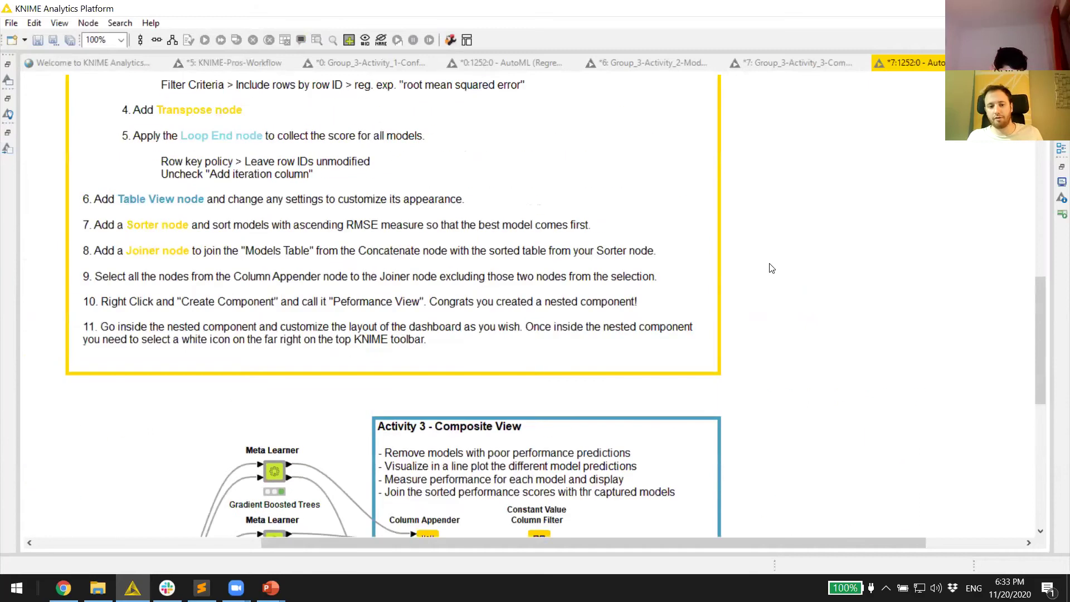
{"action": "scroll", "coordinate": [771, 269], "scroll_direction": "up", "scroll_amount": 6}
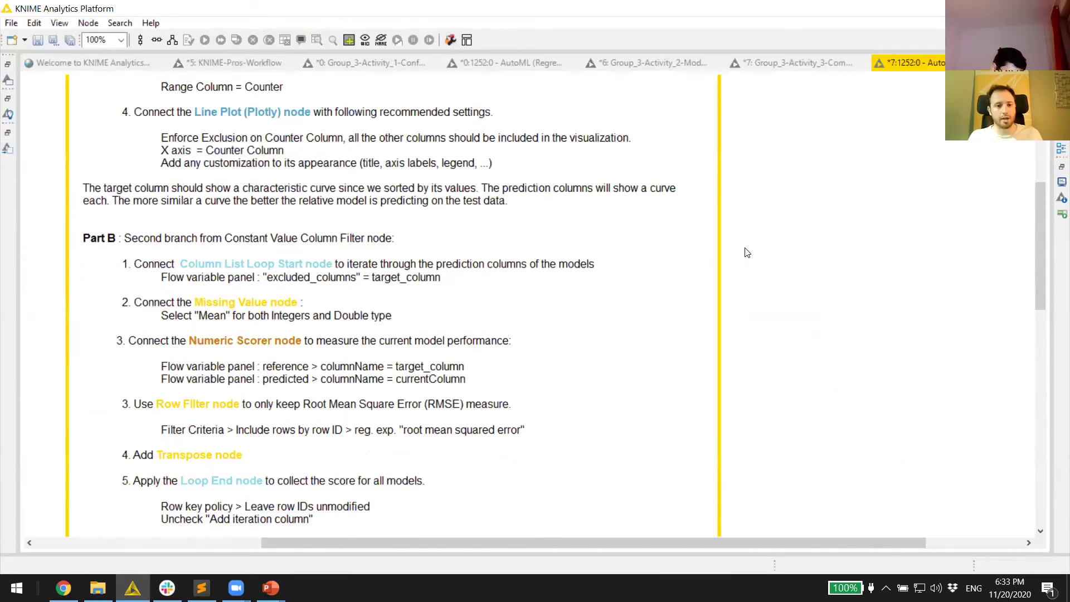
{"action": "scroll", "coordinate": [746, 253], "scroll_direction": "up", "scroll_amount": 4}
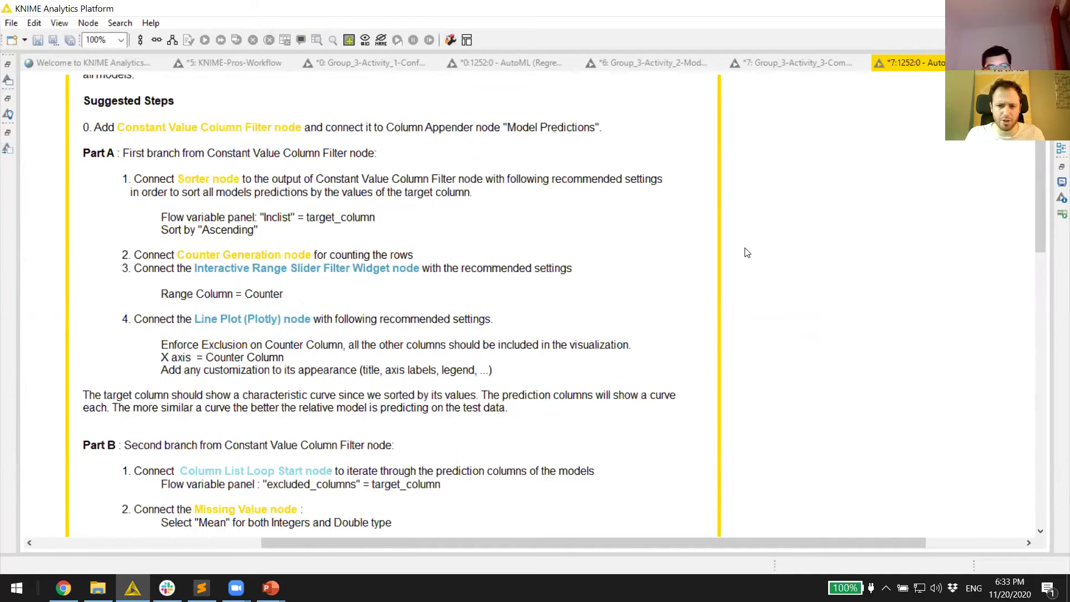
{"action": "scroll", "coordinate": [701, 229], "scroll_direction": "up", "scroll_amount": 3}
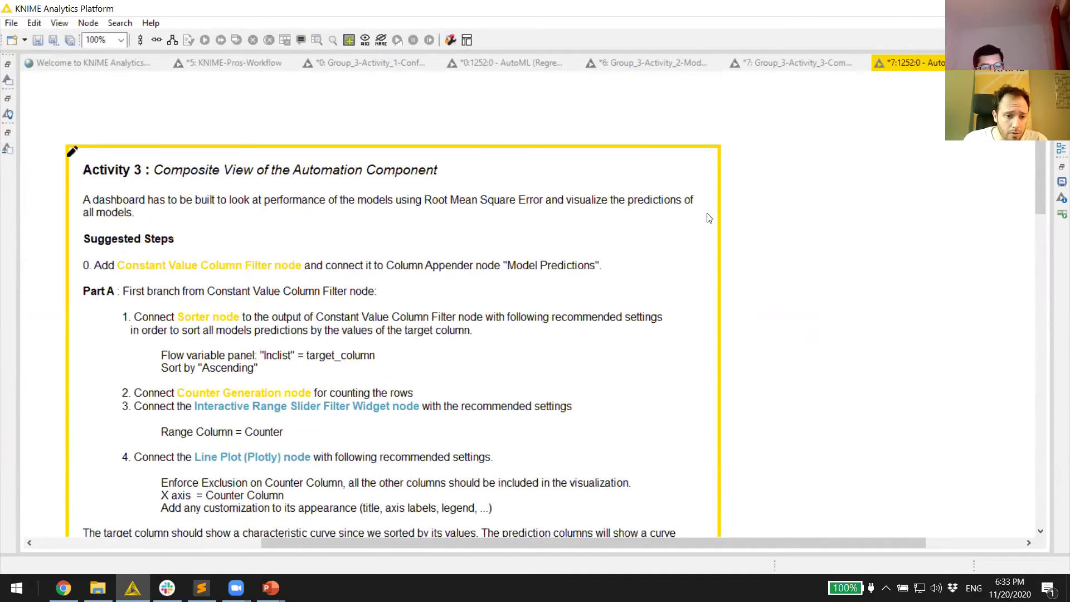
{"action": "scroll", "coordinate": [708, 218], "scroll_direction": "down", "scroll_amount": 1}
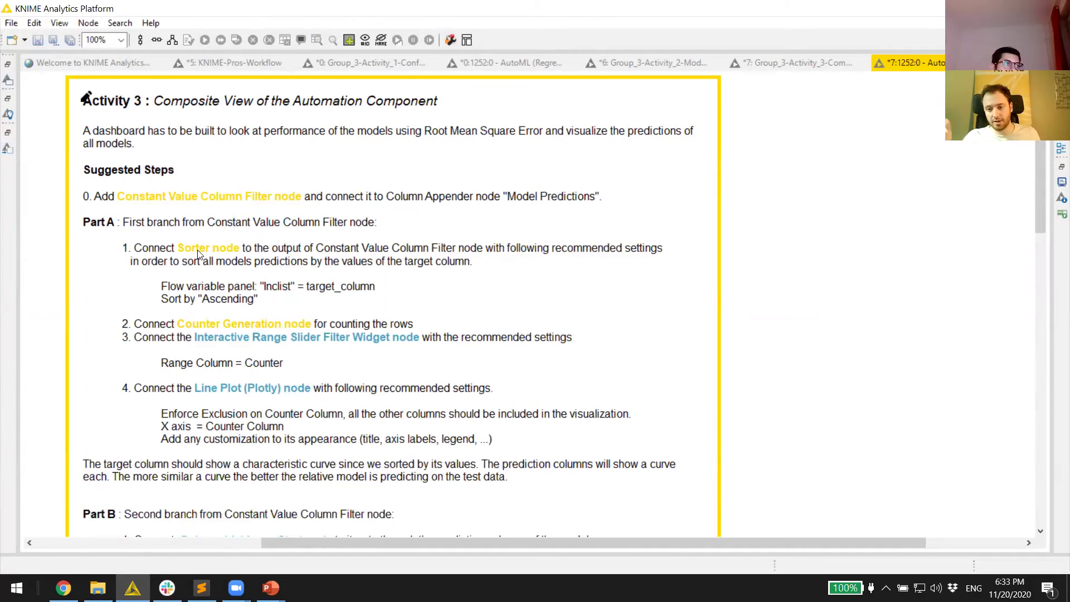
{"action": "scroll", "coordinate": [279, 233], "scroll_direction": "down", "scroll_amount": 5}
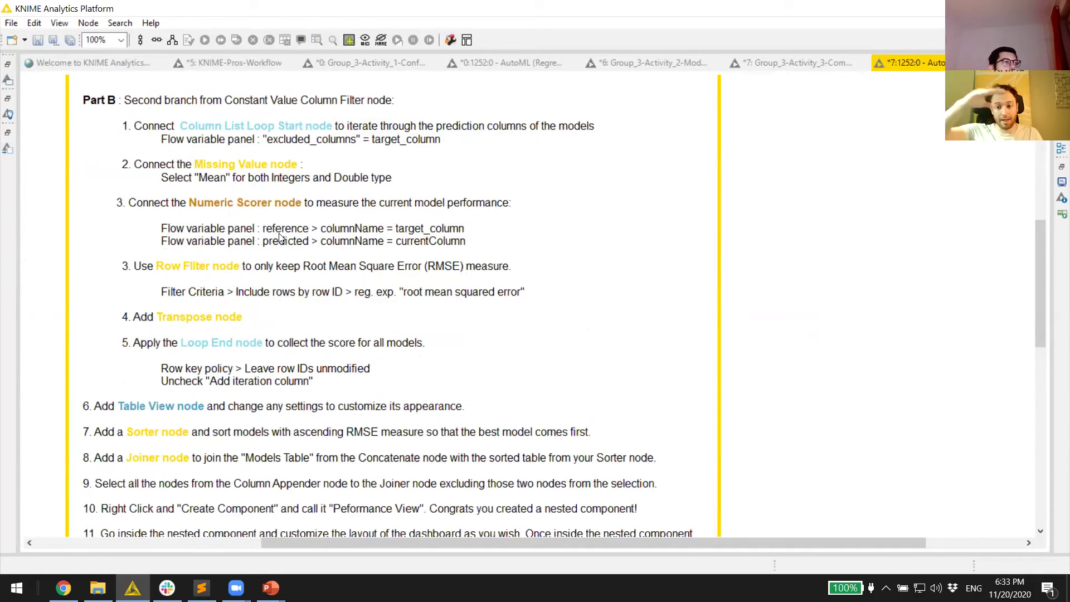
{"action": "scroll", "coordinate": [449, 270], "scroll_direction": "down", "scroll_amount": 10}
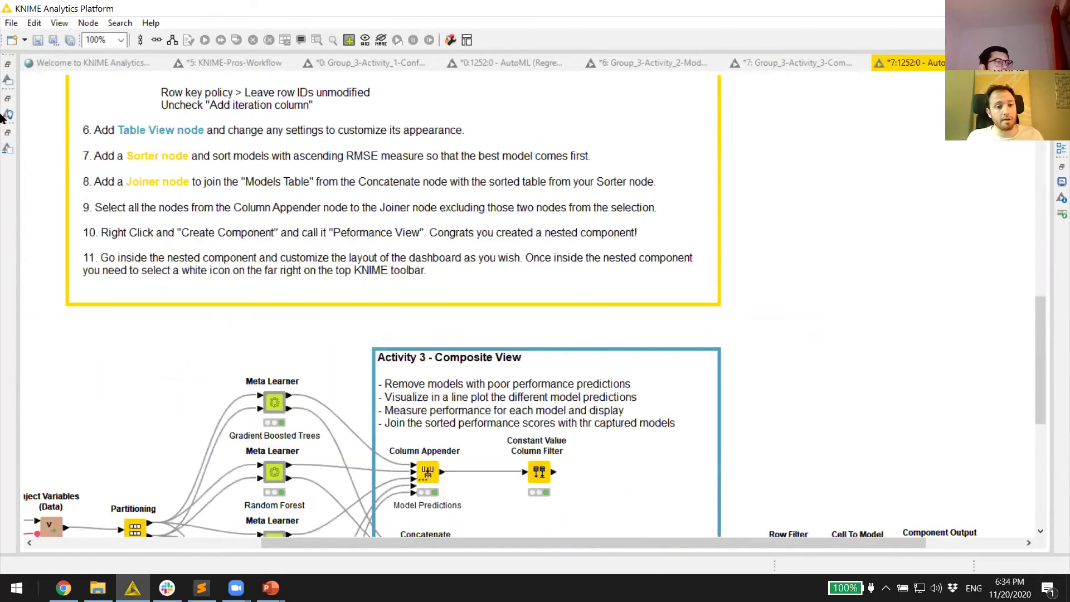
Step: Add a Sorter node connected to the output of the Constant Value Column Filter node
{"action": "left_click", "coordinate": [8, 148]}
{"action": "type", "text": "sorter"}
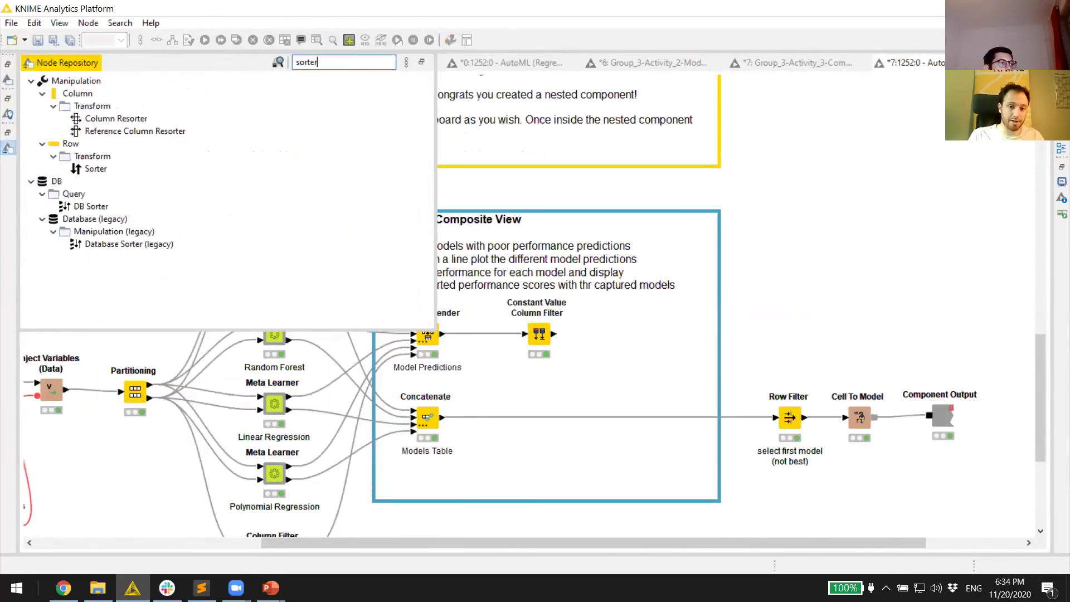
{"action": "left_click_drag", "start_coordinate": [91, 169], "coordinate": [518, 336]}
Step: Configure the Sorter node to sort by sepal_width in ascending order
{"action": "double_click", "coordinate": [594, 347]}
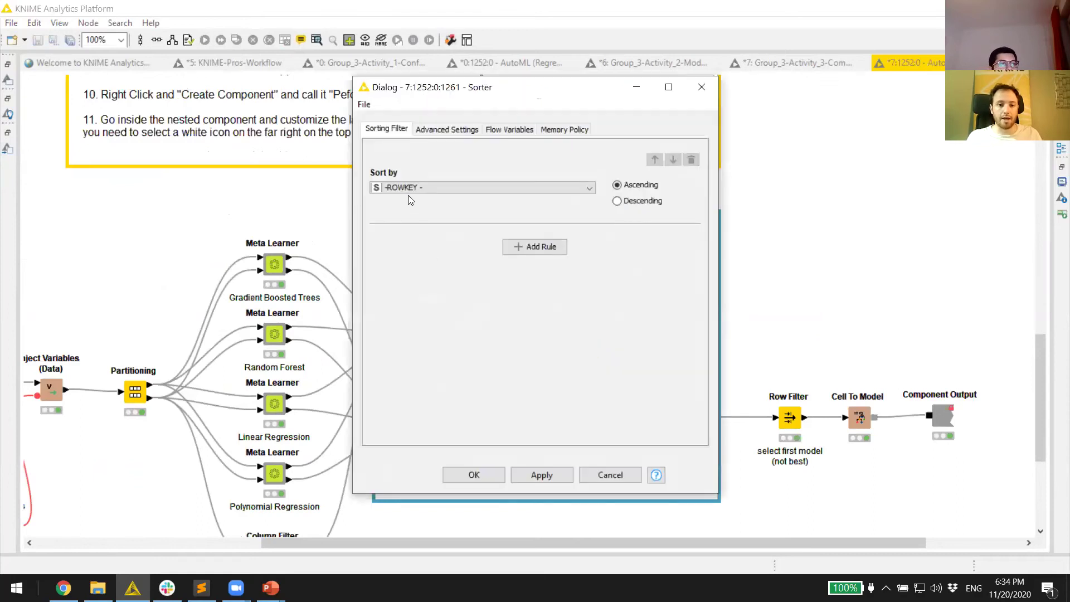
{"action": "left_click", "coordinate": [410, 190]}
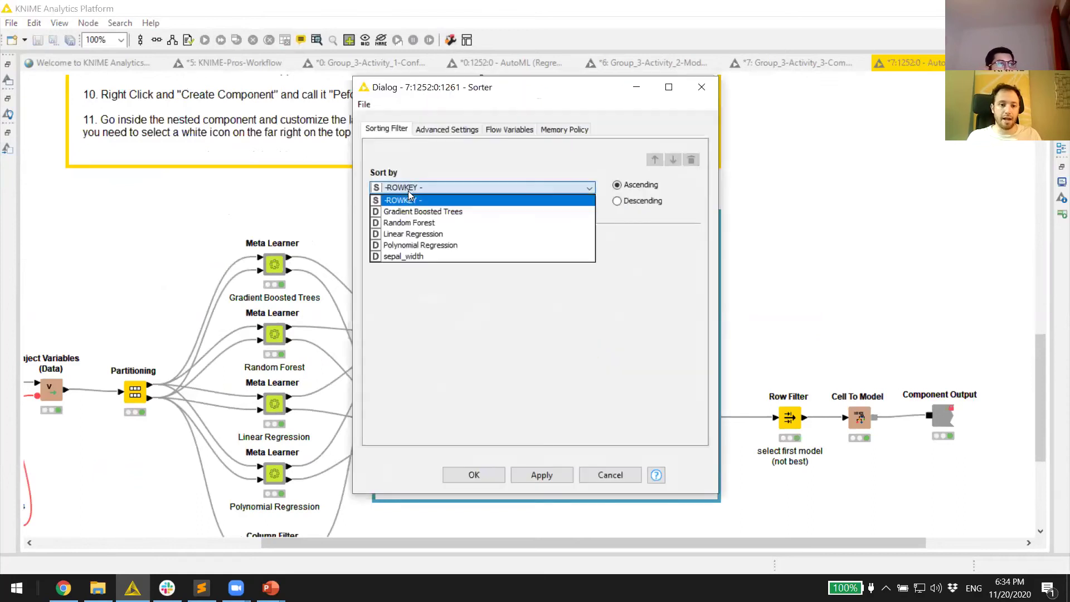
{"action": "left_click", "coordinate": [407, 257]}
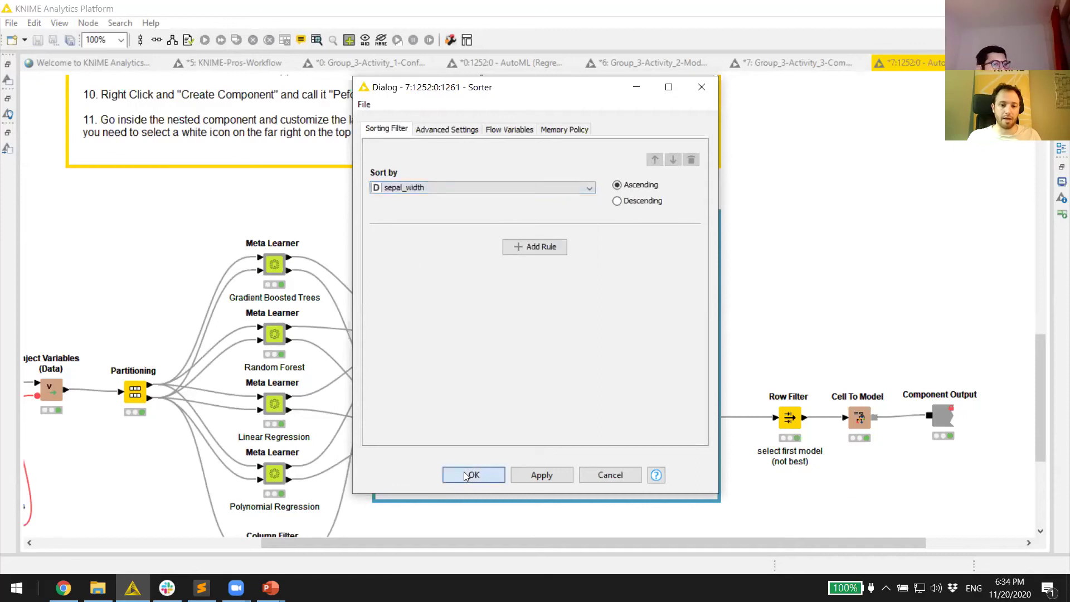
{"action": "left_click", "coordinate": [470, 475]}
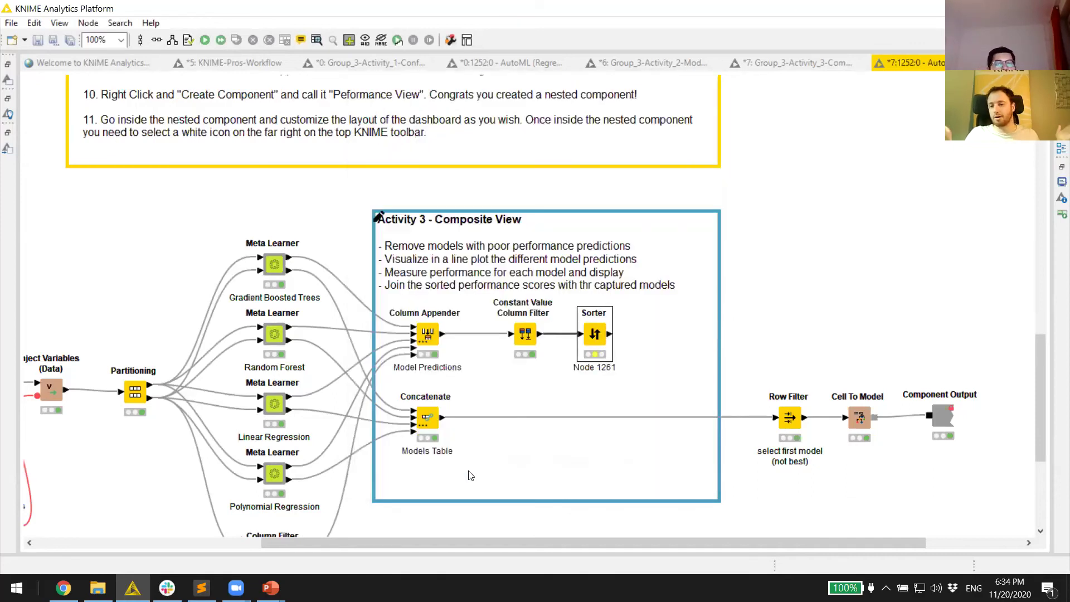
Step: Set the Sorter node's inclist parameter to the target_column flow variable, keeping ascending order, and execute the node
{"action": "double_click", "coordinate": [590, 337]}
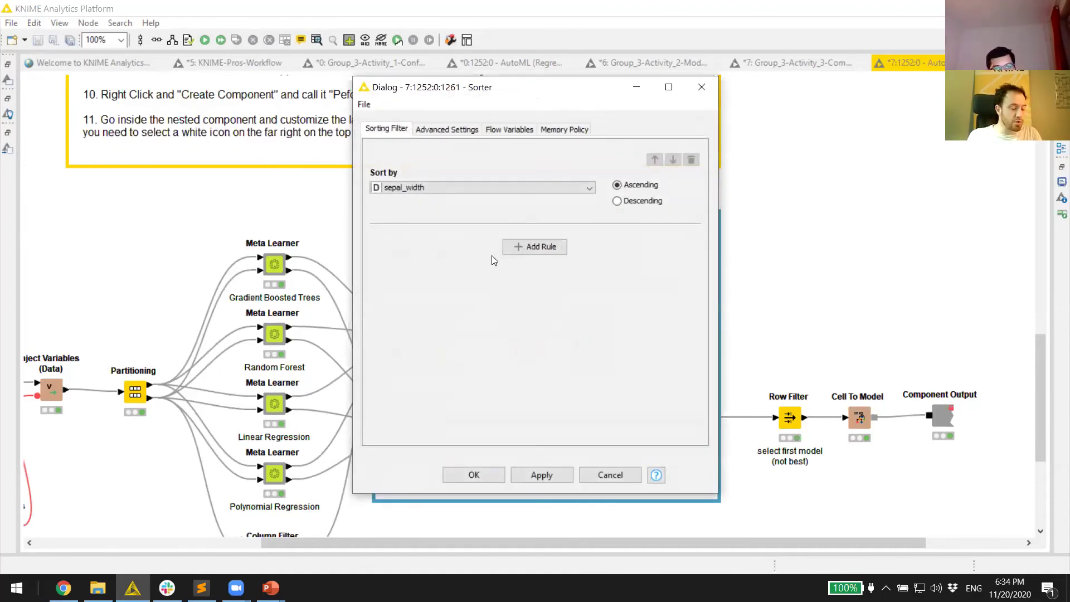
{"action": "left_click", "coordinate": [505, 130]}
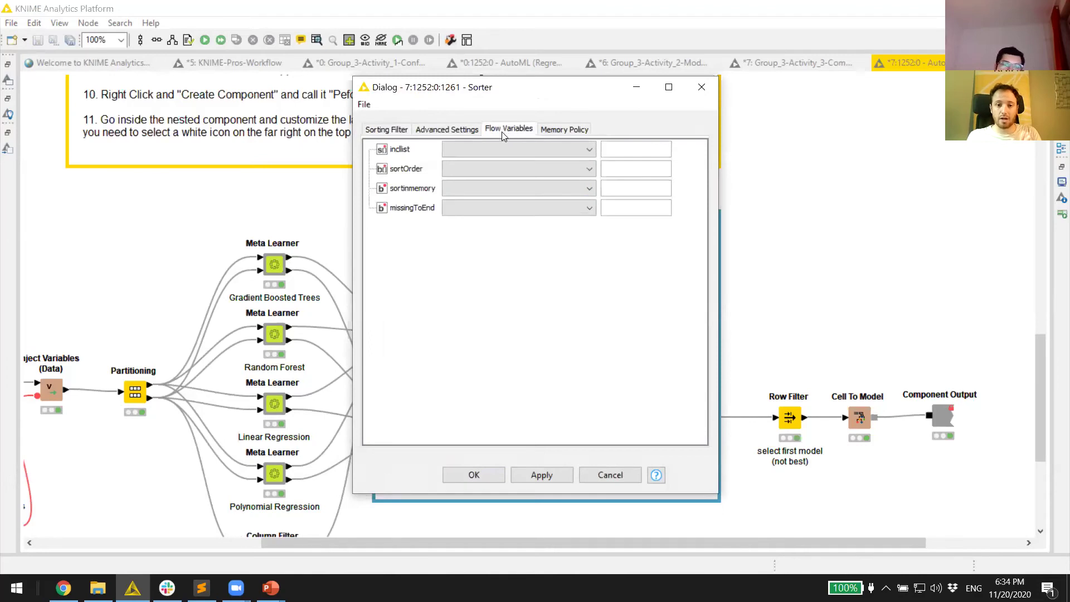
{"action": "left_click", "coordinate": [501, 150]}
{"action": "left_click", "coordinate": [509, 189]}
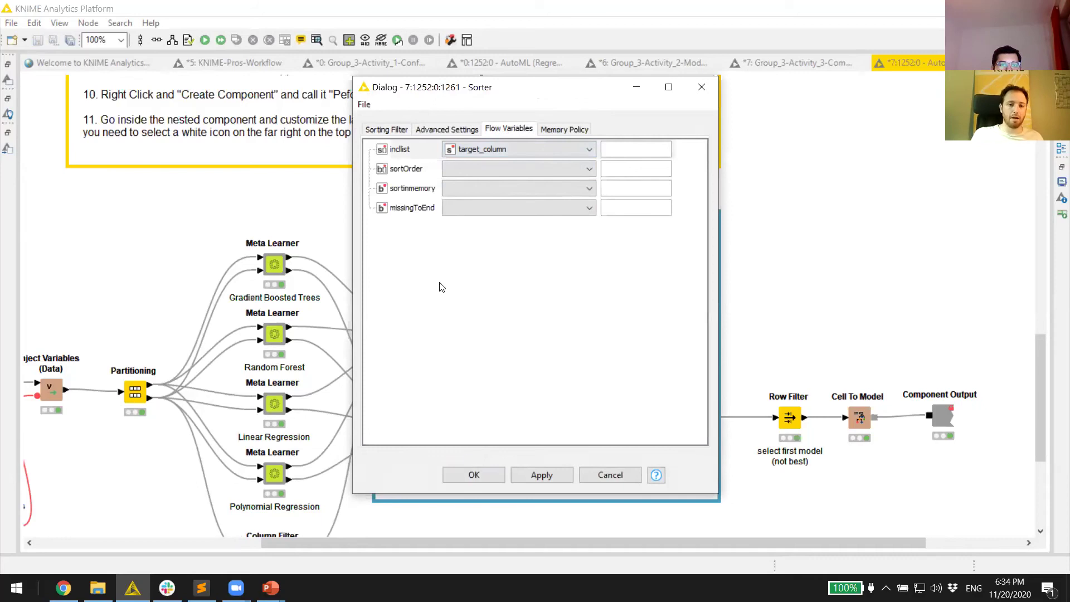
{"action": "left_click", "coordinate": [390, 131]}
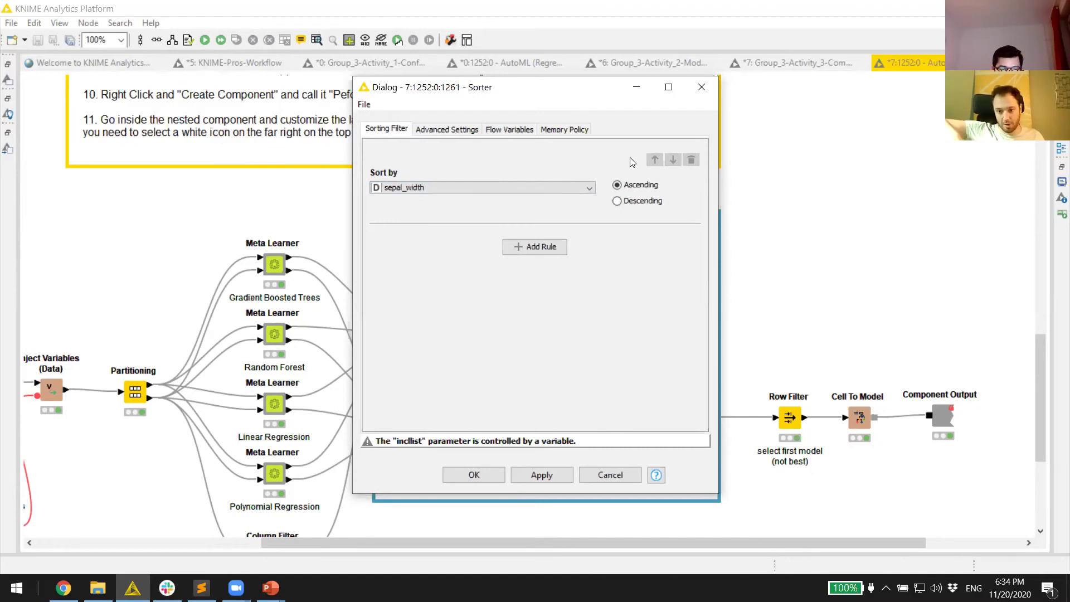
{"action": "left_click", "coordinate": [449, 132]}
{"action": "left_click", "coordinate": [401, 130]}
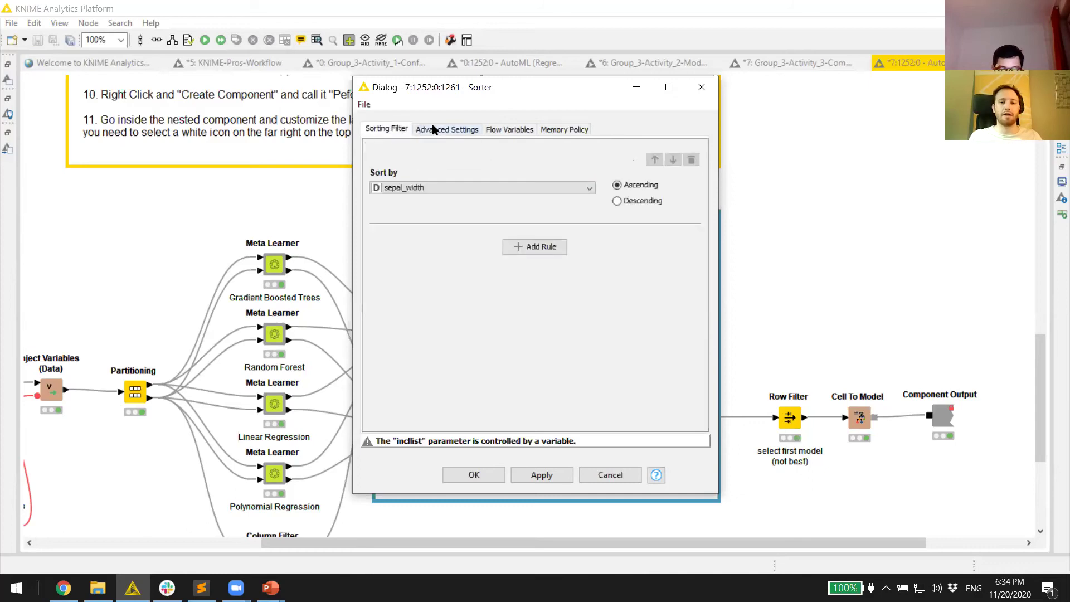
{"action": "left_click", "coordinate": [520, 130]}
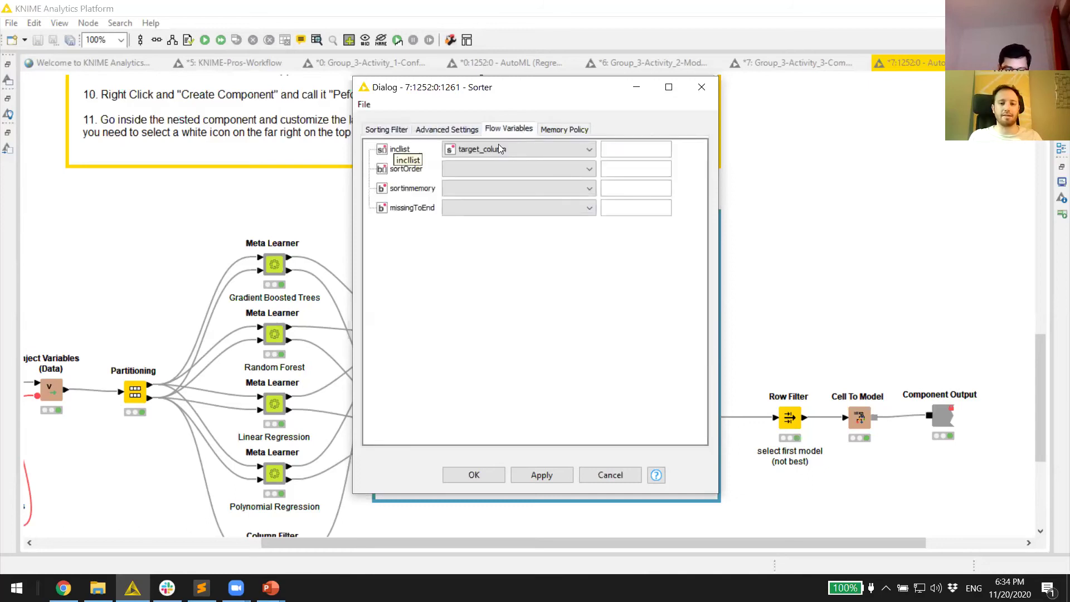
{"action": "left_click", "coordinate": [474, 476]}
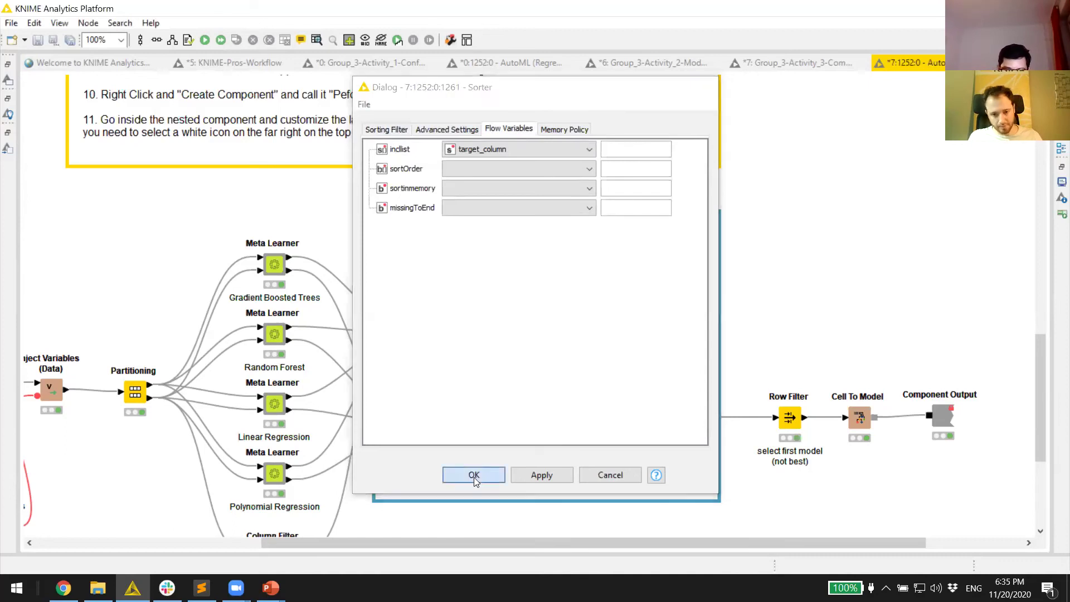
{"action": "right_click", "coordinate": [588, 342]}
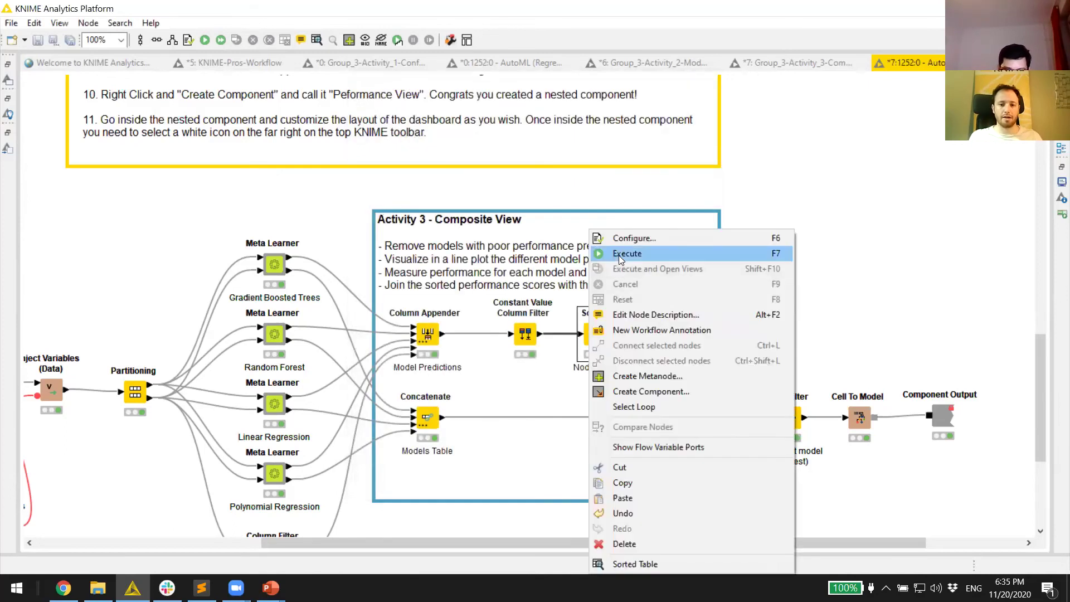
{"action": "left_click", "coordinate": [624, 262]}
Step: Add a Counter Generation node connected to the output of the Sorter node and execute it
{"action": "scroll", "coordinate": [623, 262], "scroll_direction": "up", "scroll_amount": 15}
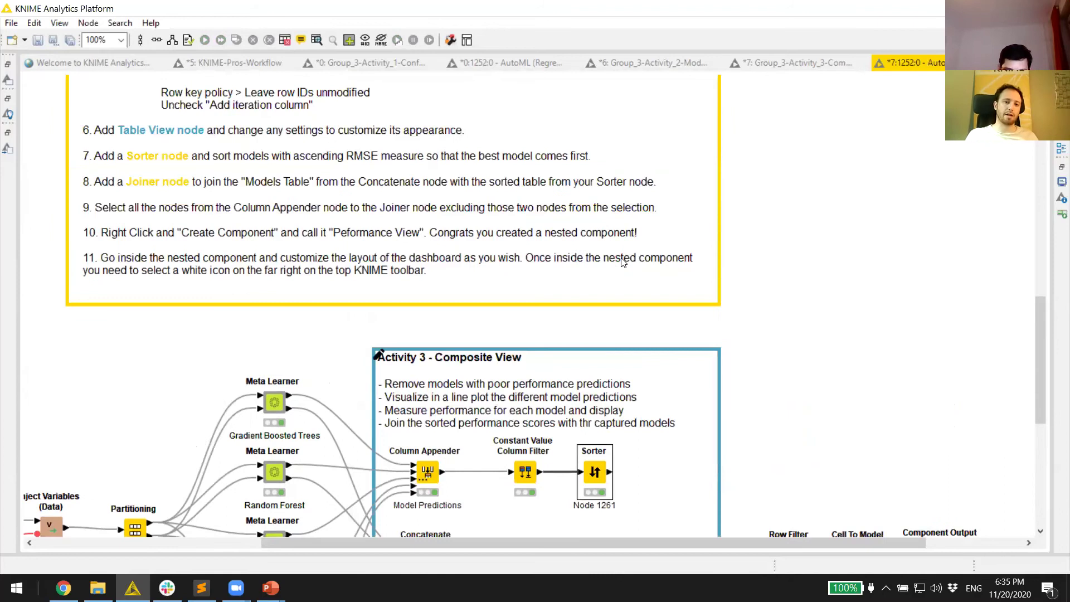
{"action": "scroll", "coordinate": [530, 275], "scroll_direction": "up", "scroll_amount": 6}
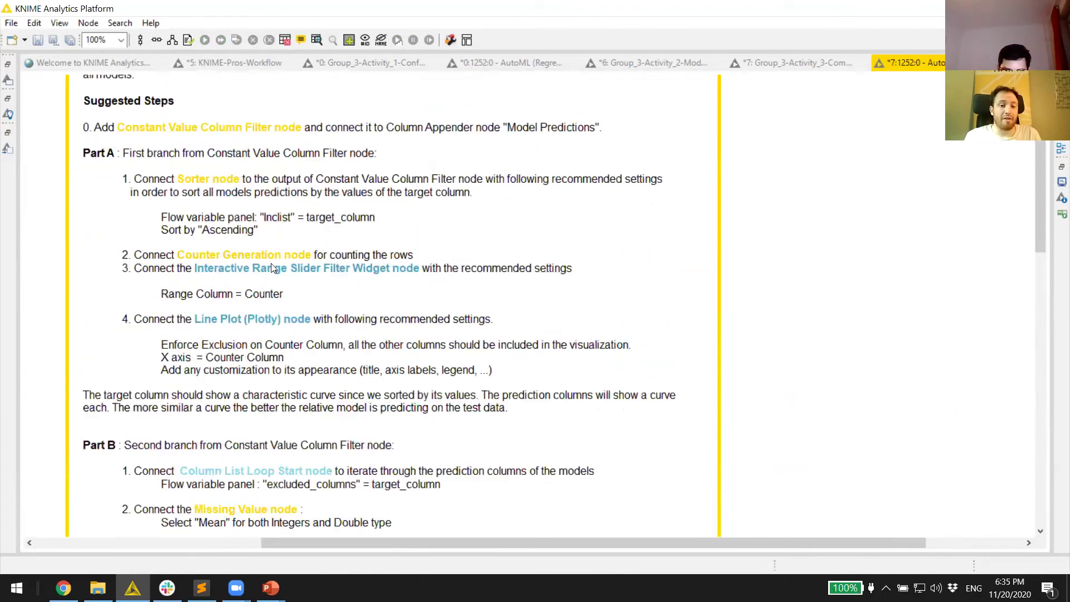
{"action": "scroll", "coordinate": [427, 303], "scroll_direction": "down", "scroll_amount": 6}
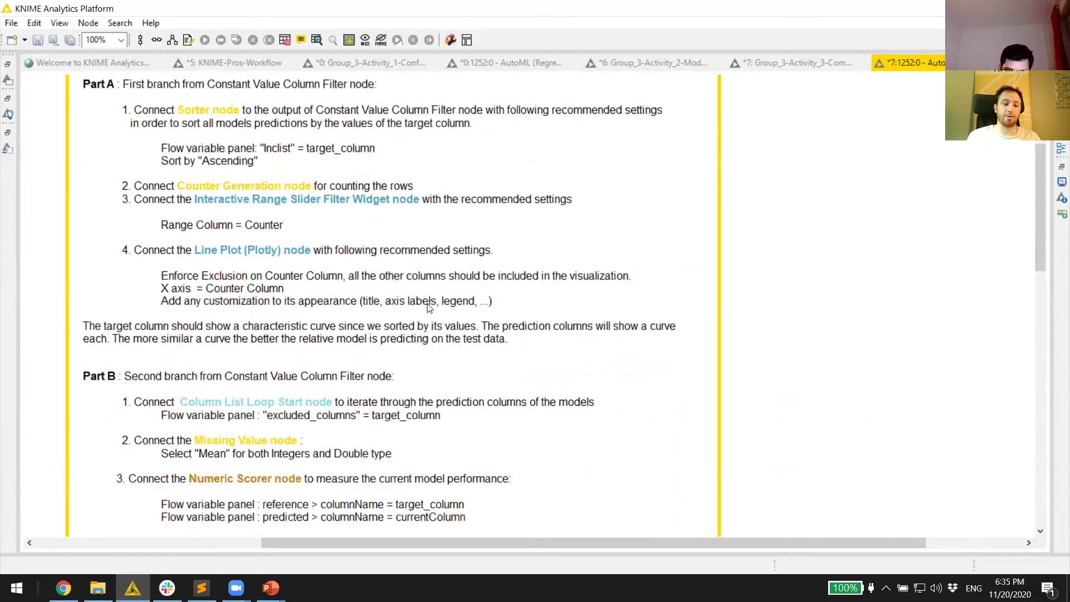
{"action": "scroll", "coordinate": [427, 303], "scroll_direction": "down", "scroll_amount": 16}
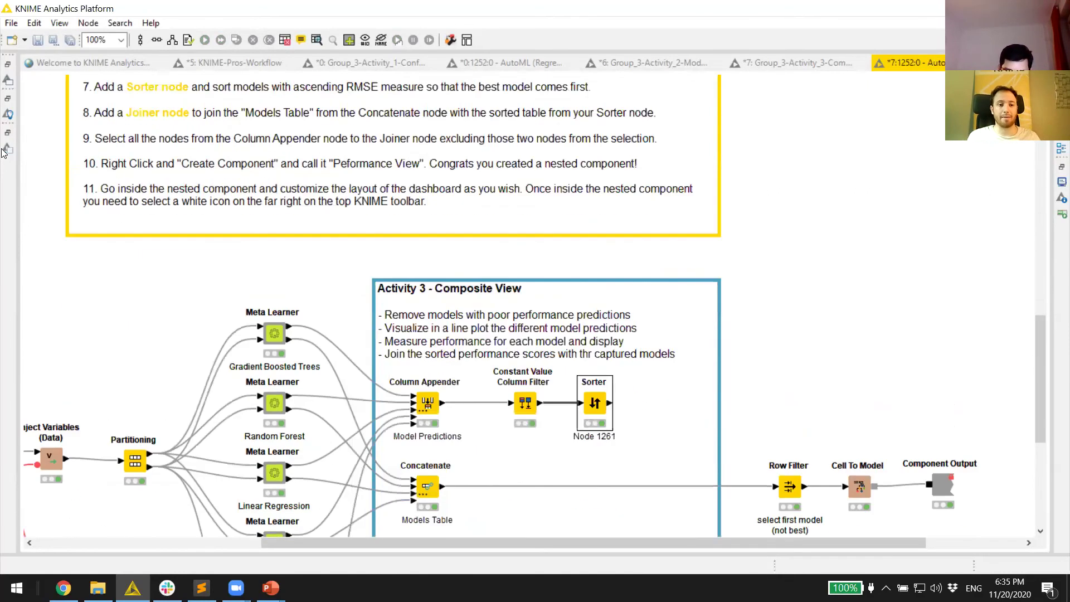
{"action": "left_click", "coordinate": [5, 150]}
{"action": "type", "text": "counter"}
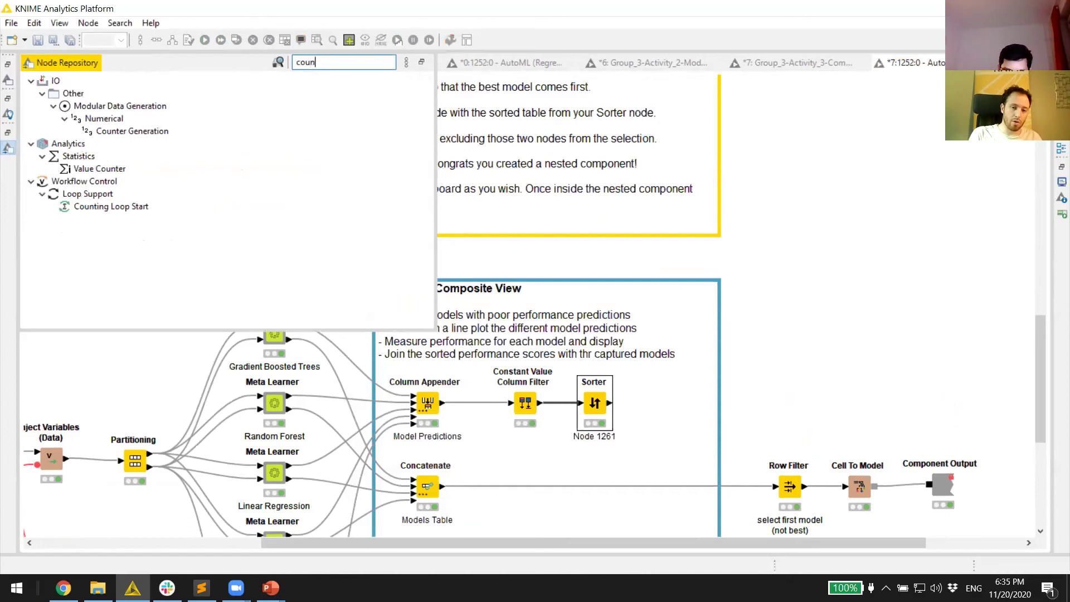
{"action": "left_click_drag", "start_coordinate": [146, 131], "coordinate": [649, 403]}
{"action": "left_click", "coordinate": [611, 407]}
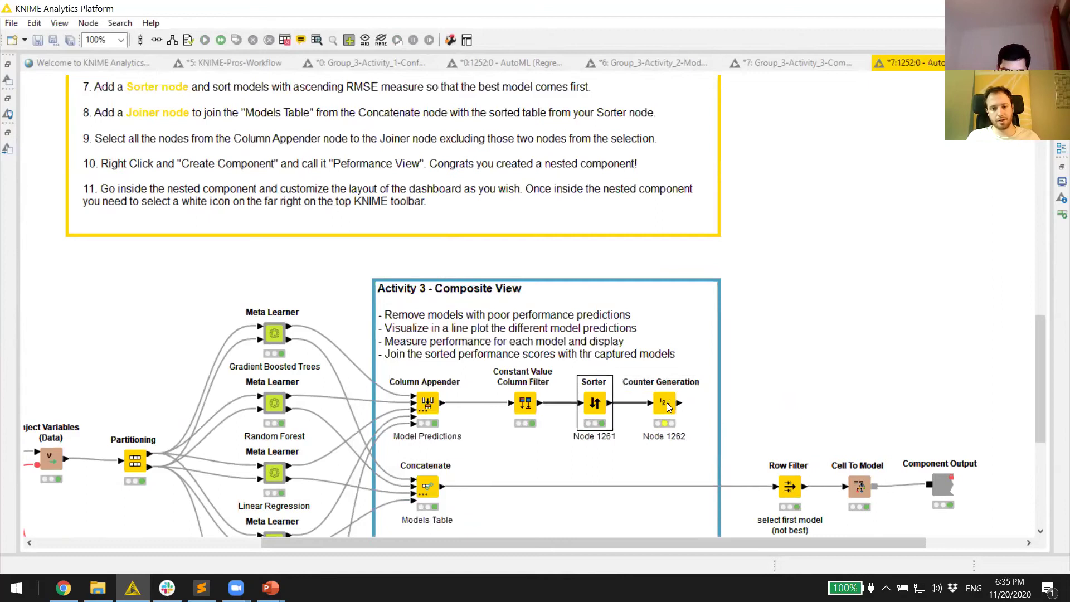
{"action": "right_click", "coordinate": [668, 403]}
{"action": "left_click", "coordinate": [697, 83]}
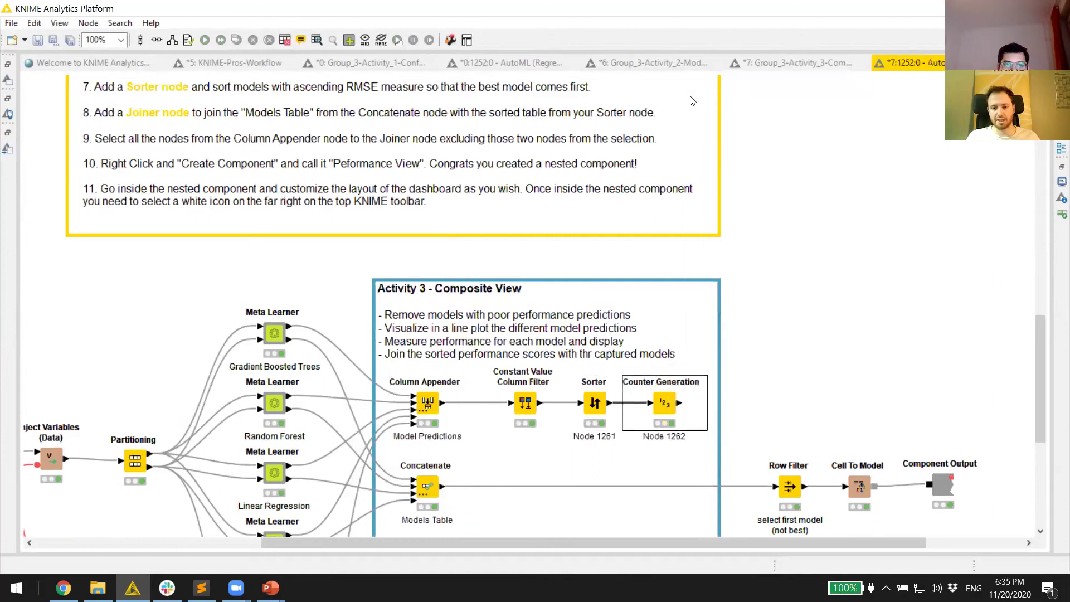
Step: Examine the Counter Generation output table, comparing the prediction and target columns with the Counter column
{"action": "right_click", "coordinate": [665, 404]}
{"action": "left_click", "coordinate": [685, 393]}
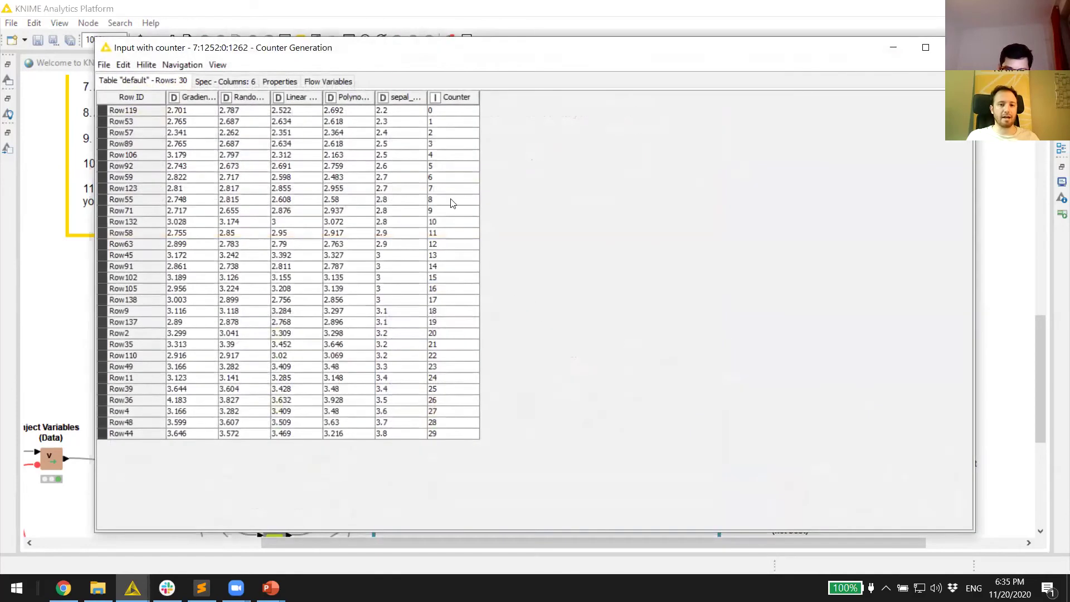
{"action": "left_click_drag", "start_coordinate": [406, 116], "coordinate": [158, 439]}
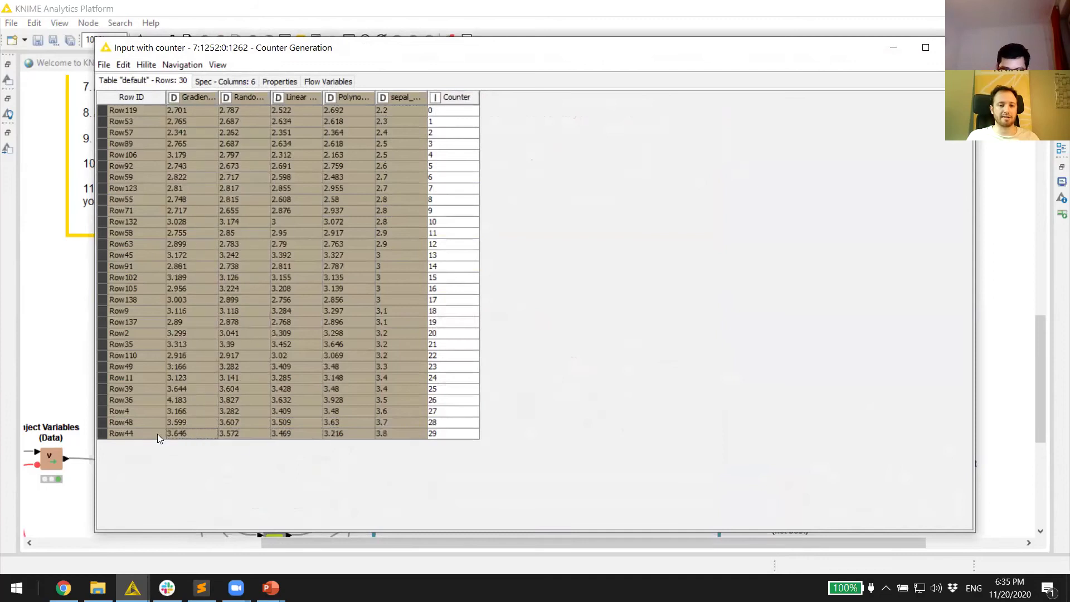
{"action": "left_click_drag", "start_coordinate": [454, 111], "coordinate": [459, 442]}
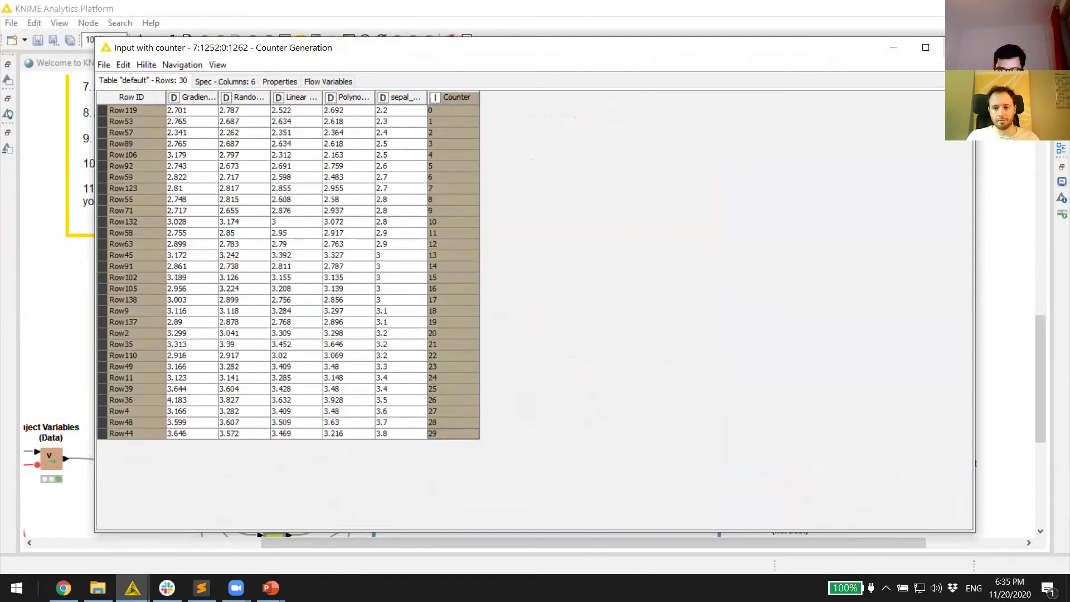
{"action": "key", "text": "alt+F4"}
Step: Add an Interactive Range Slider Filter Widget node connected to the output of the Counter Generation node
{"action": "scroll", "coordinate": [357, 220], "scroll_direction": "up", "scroll_amount": 10}
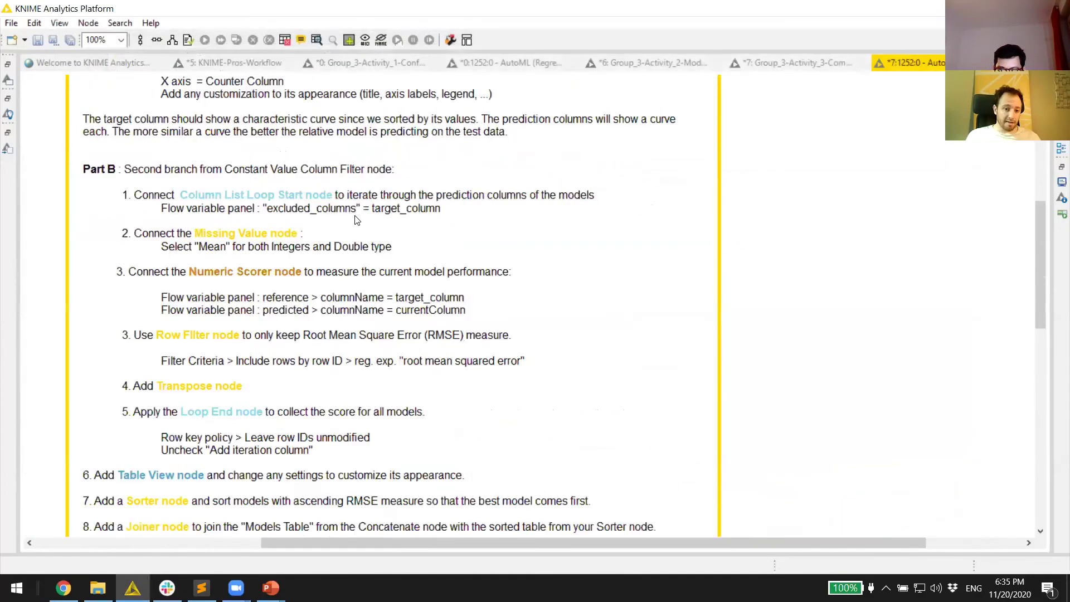
{"action": "scroll", "coordinate": [357, 220], "scroll_direction": "up", "scroll_amount": 4}
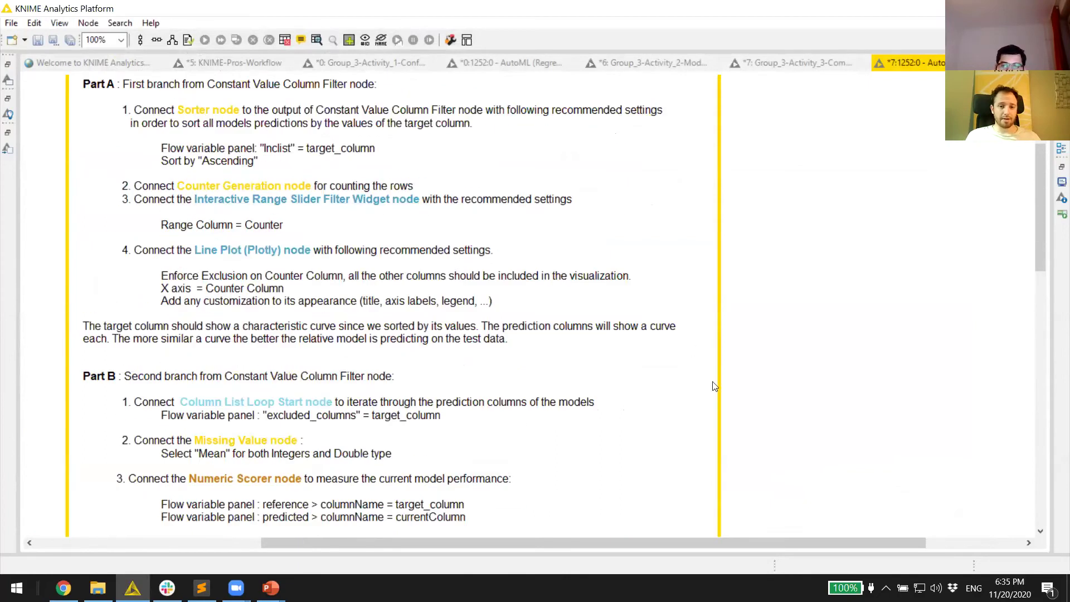
{"action": "scroll", "coordinate": [758, 309], "scroll_direction": "down", "scroll_amount": 20}
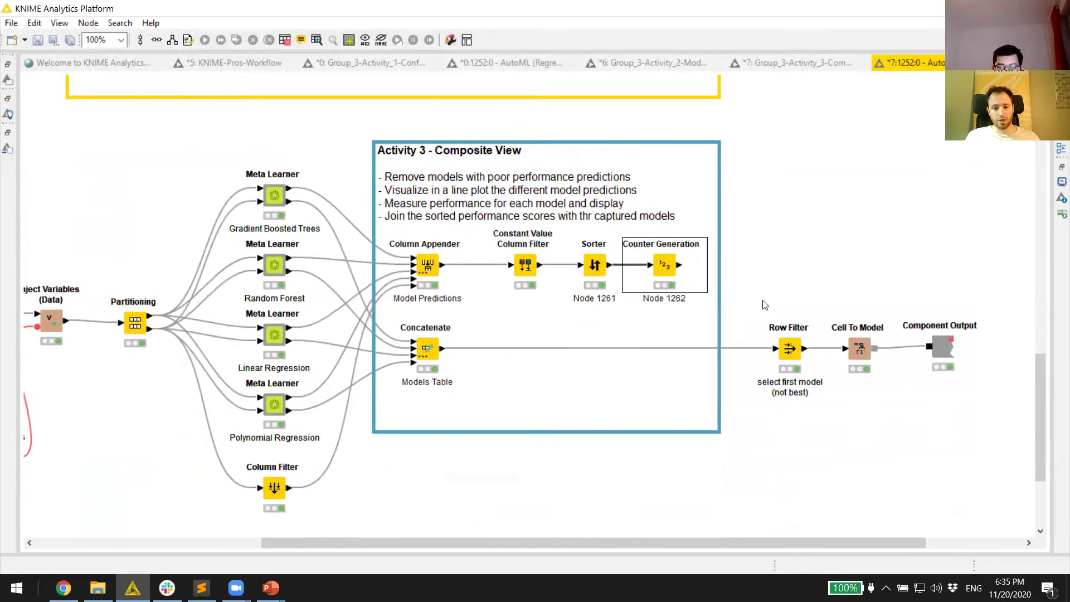
{"action": "left_click", "coordinate": [8, 149]}
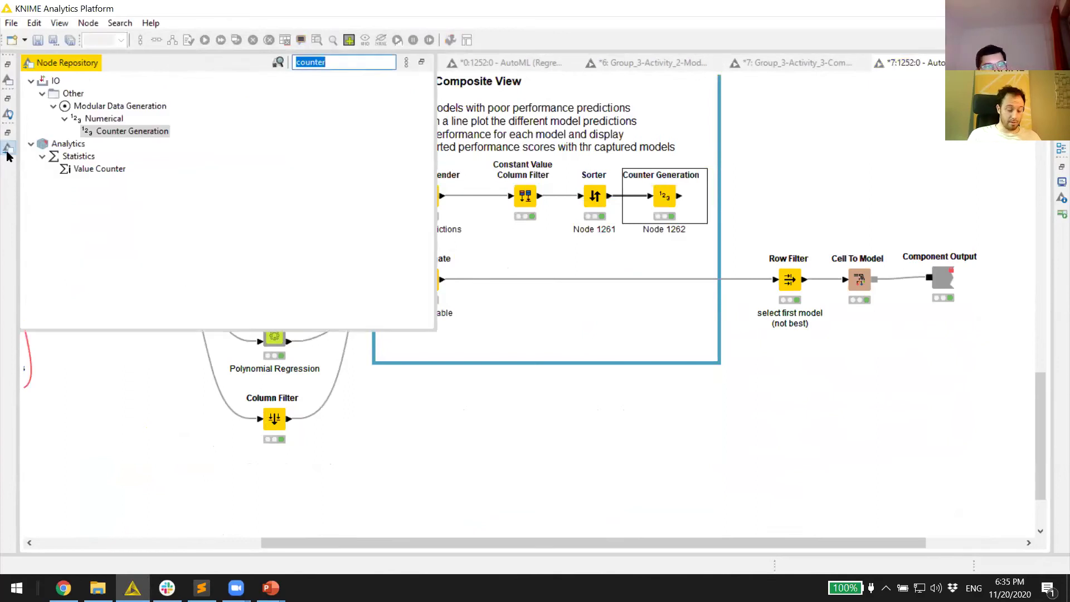
{"action": "type", "text": "interactiv"}
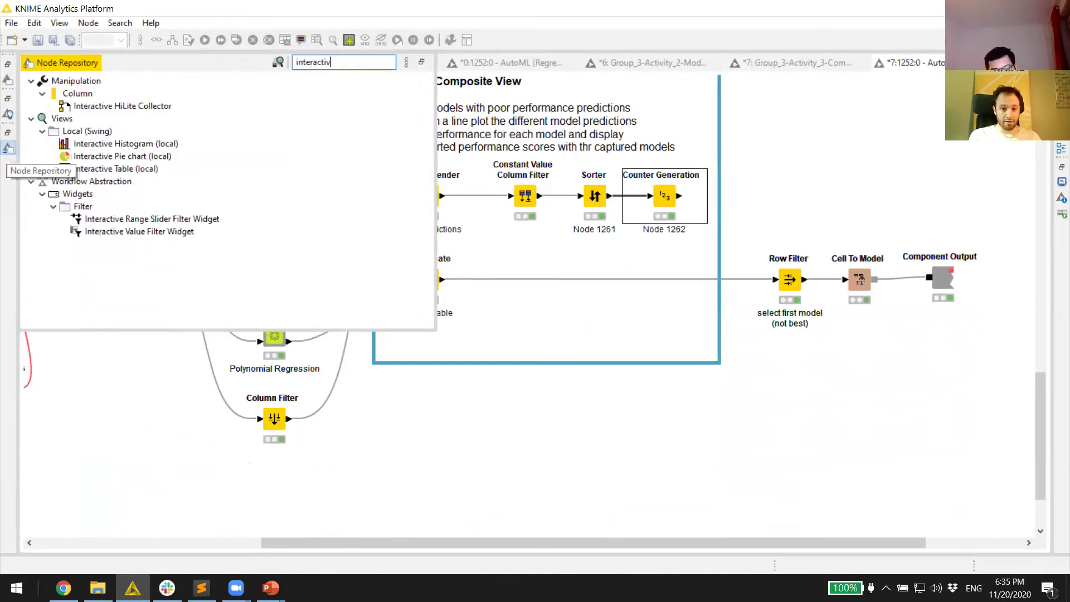
{"action": "type", "text": "e range"}
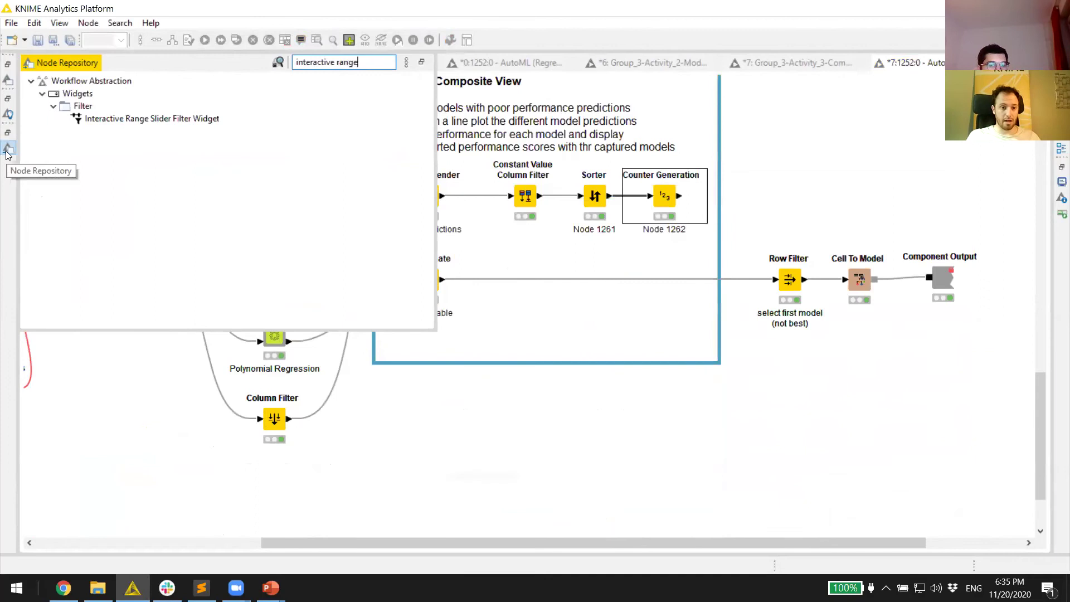
{"action": "left_click_drag", "start_coordinate": [162, 123], "coordinate": [749, 197]}
{"action": "left_click_drag", "start_coordinate": [680, 196], "coordinate": [776, 200]}
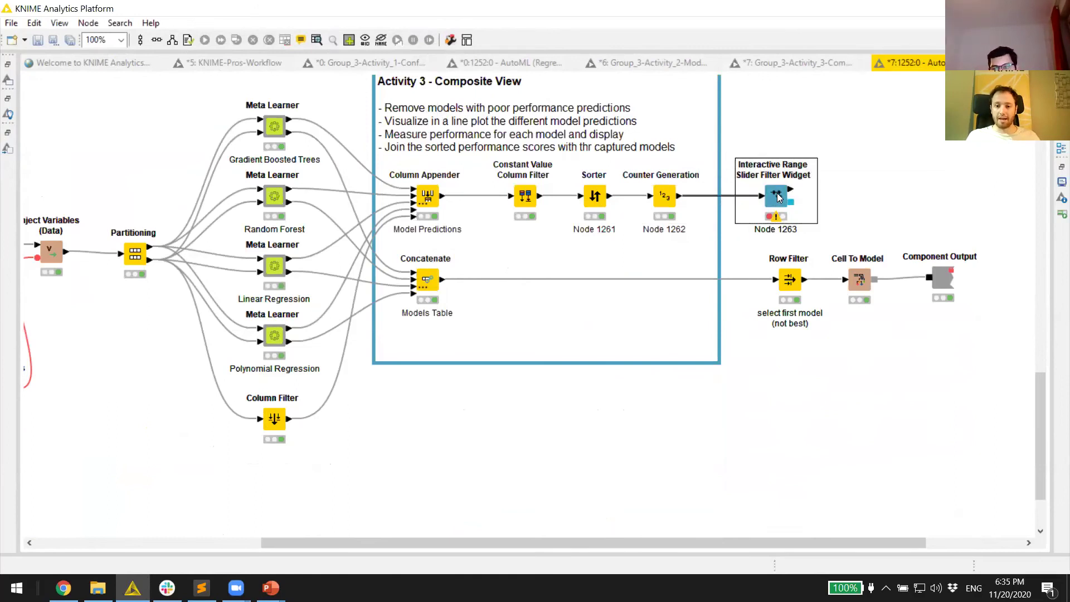
Step: Configure the range slider widget with Counter as range column and show the custom label "Rows to Filter"
{"action": "double_click", "coordinate": [778, 197]}
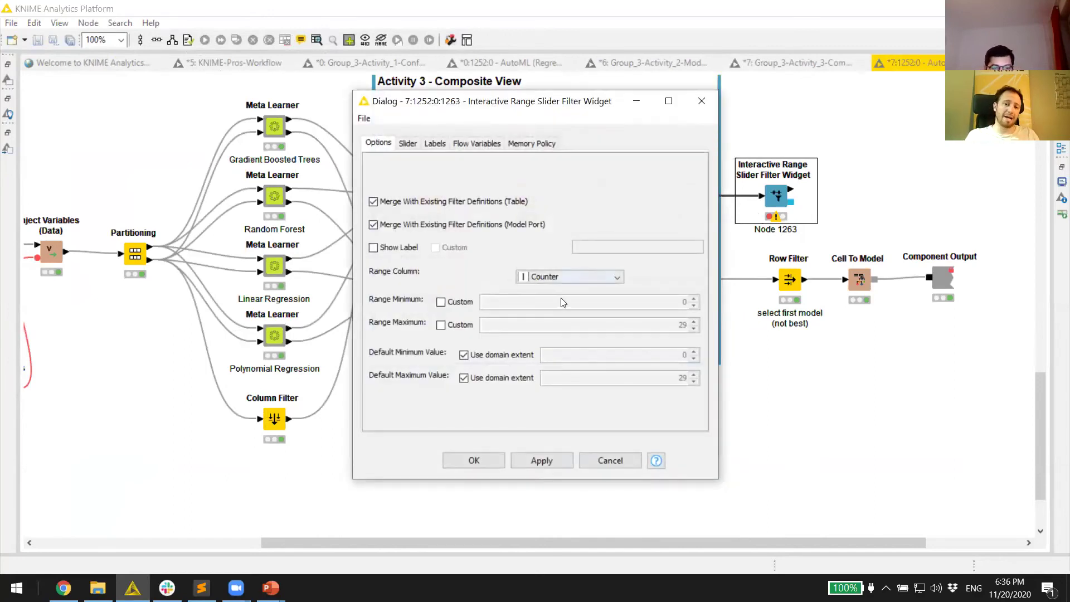
{"action": "left_click", "coordinate": [565, 278]}
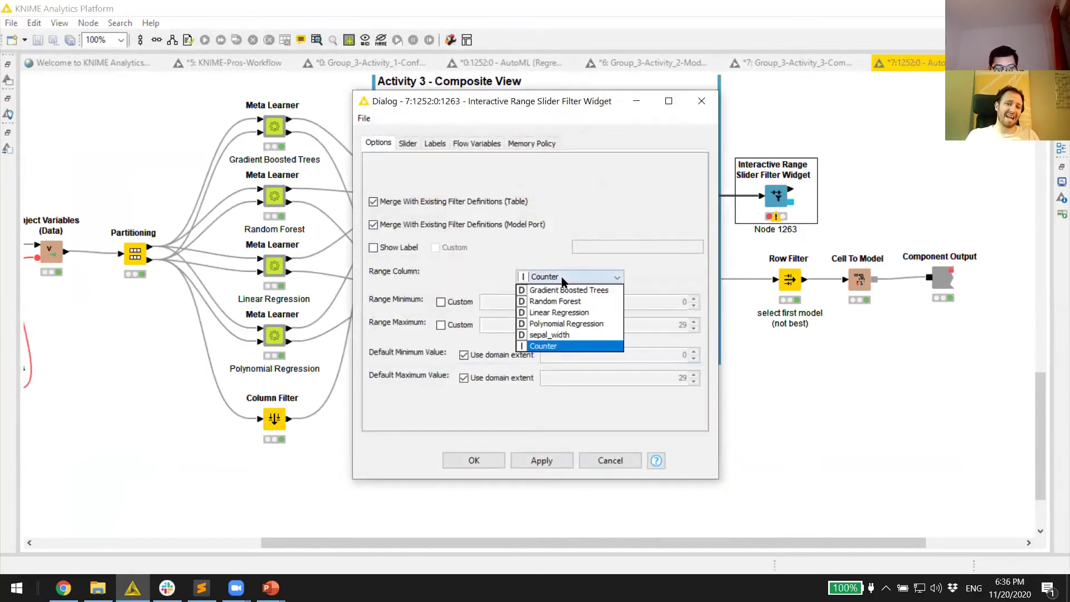
{"action": "left_click", "coordinate": [567, 348]}
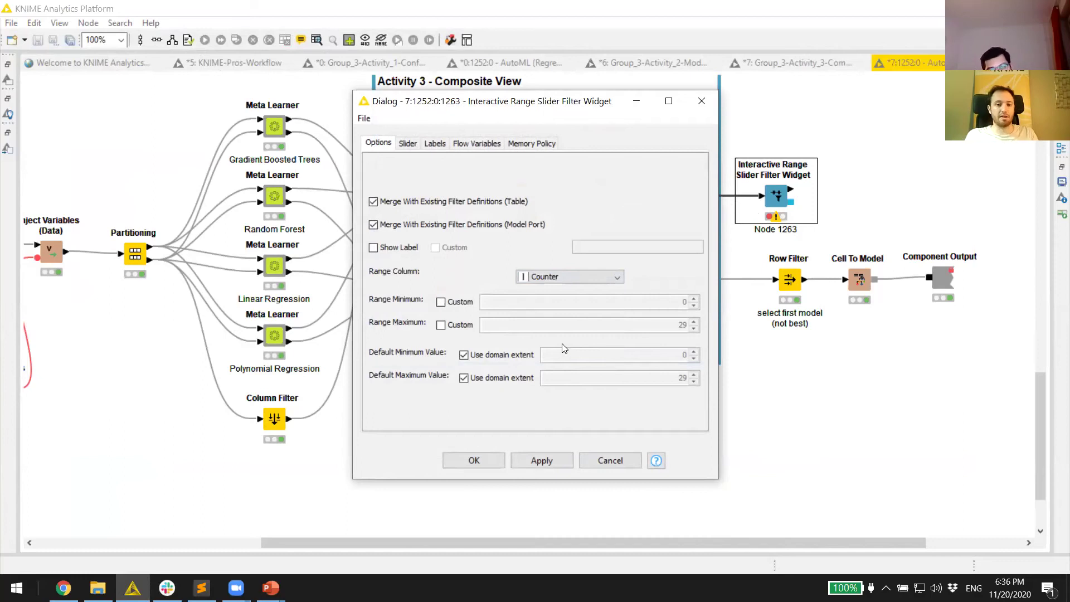
{"action": "left_click", "coordinate": [396, 225]}
{"action": "left_click", "coordinate": [393, 245]}
{"action": "left_click", "coordinate": [393, 225]}
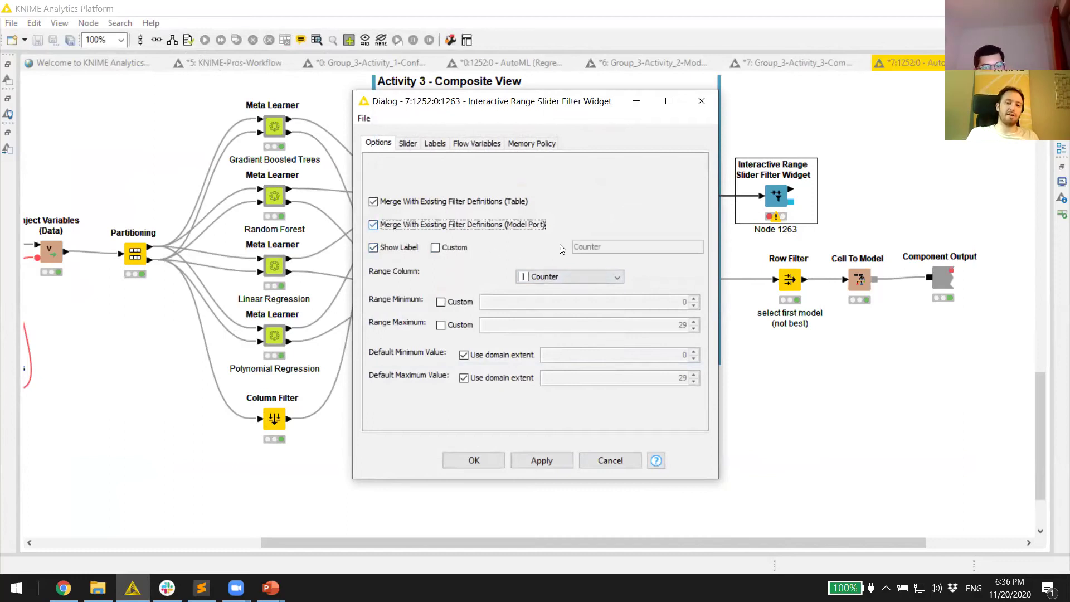
{"action": "left_click", "coordinate": [435, 247]}
{"action": "key", "text": "Tab"}
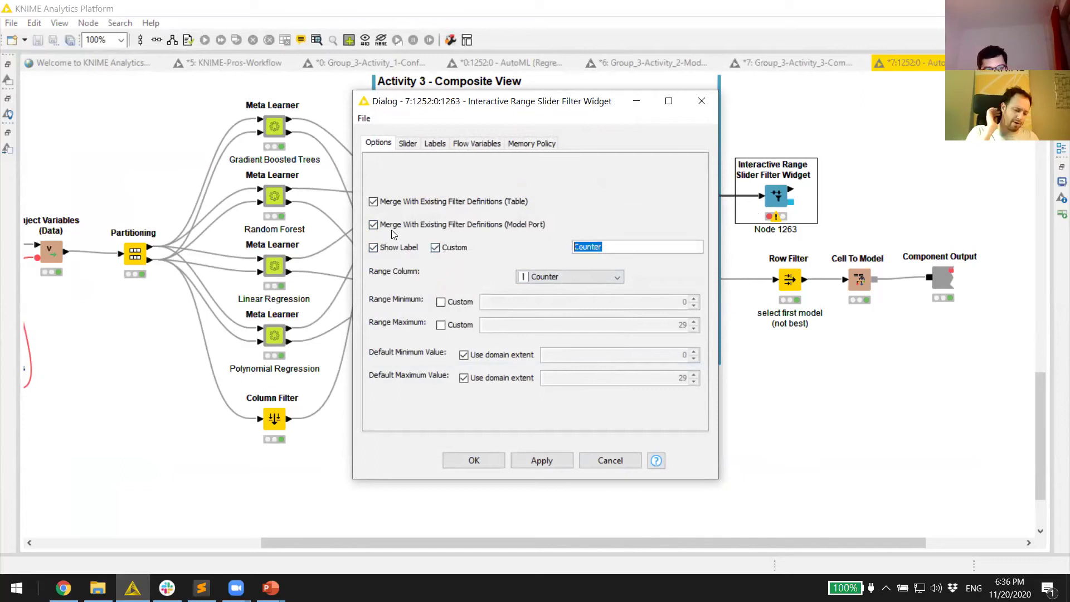
{"action": "type", "text": "Rows f"}
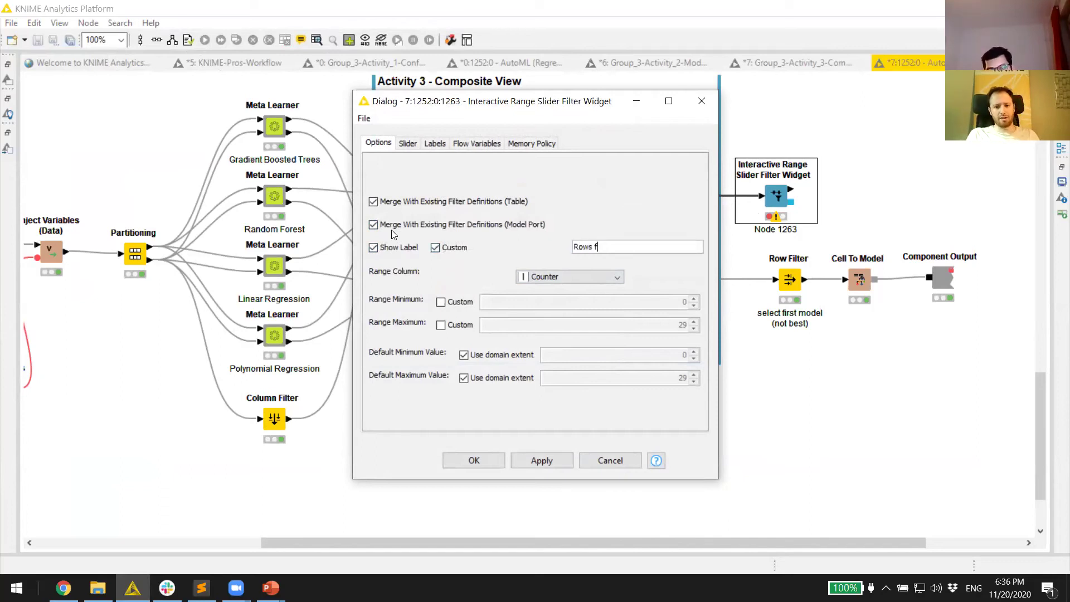
{"action": "type", "text": "to Filter"}
{"action": "left_click", "coordinate": [467, 461]}
Step: Add a Line Plot (Plotly) node connected to the table output of the Interactive Range Slider Filter Widget node
{"action": "scroll", "coordinate": [454, 301], "scroll_direction": "up", "scroll_amount": 5}
{"action": "scroll", "coordinate": [289, 222], "scroll_direction": "up", "scroll_amount": 10}
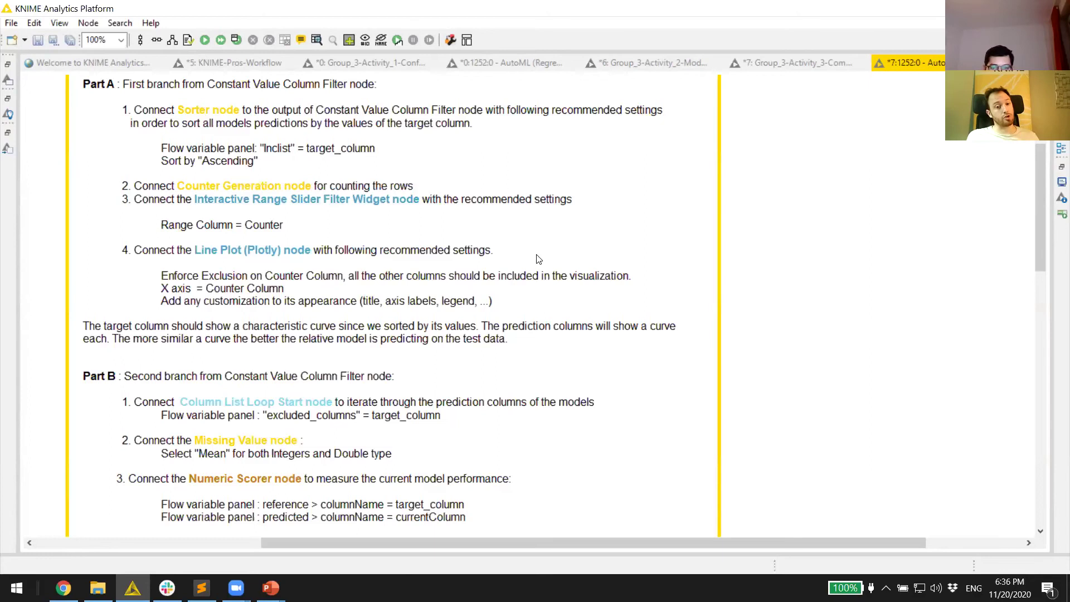
{"action": "scroll", "coordinate": [538, 259], "scroll_direction": "down", "scroll_amount": 15}
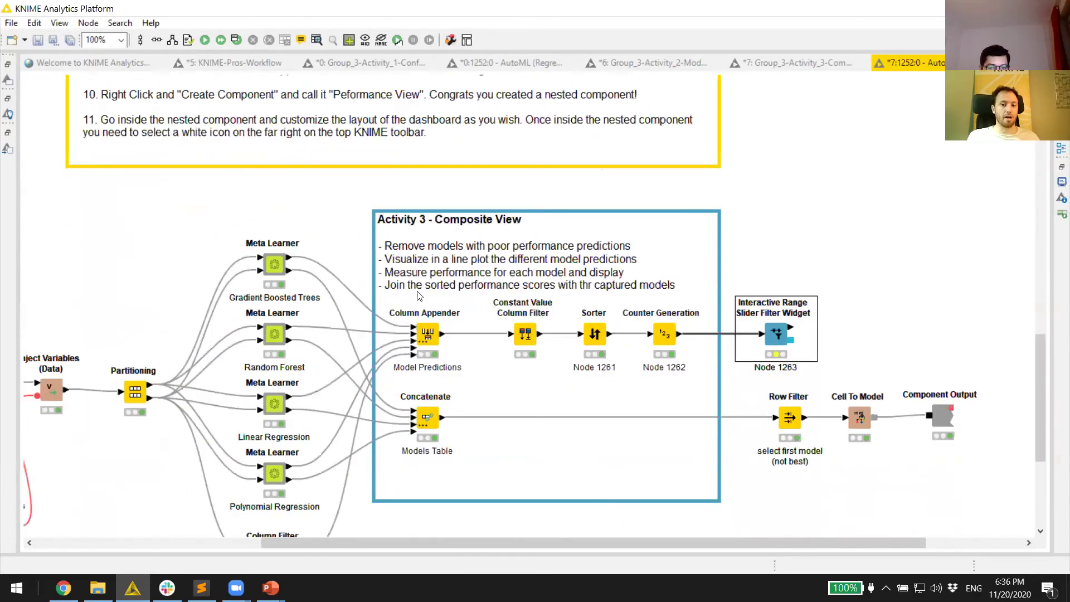
{"action": "scroll", "coordinate": [382, 506], "scroll_direction": "right", "scroll_amount": 5}
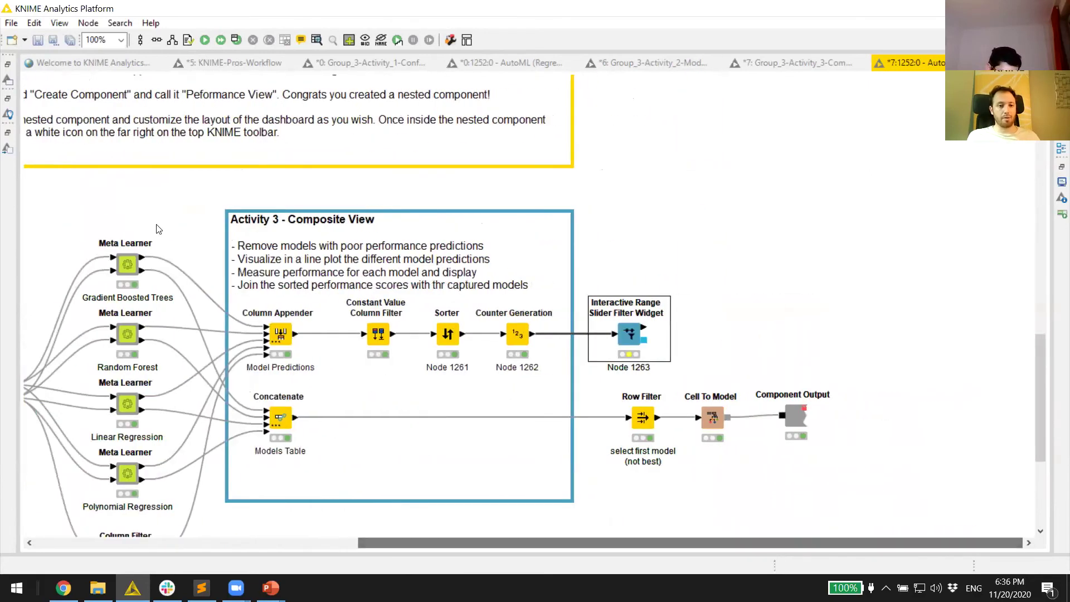
{"action": "left_click", "coordinate": [8, 147]}
{"action": "key", "text": "BackSpace"}
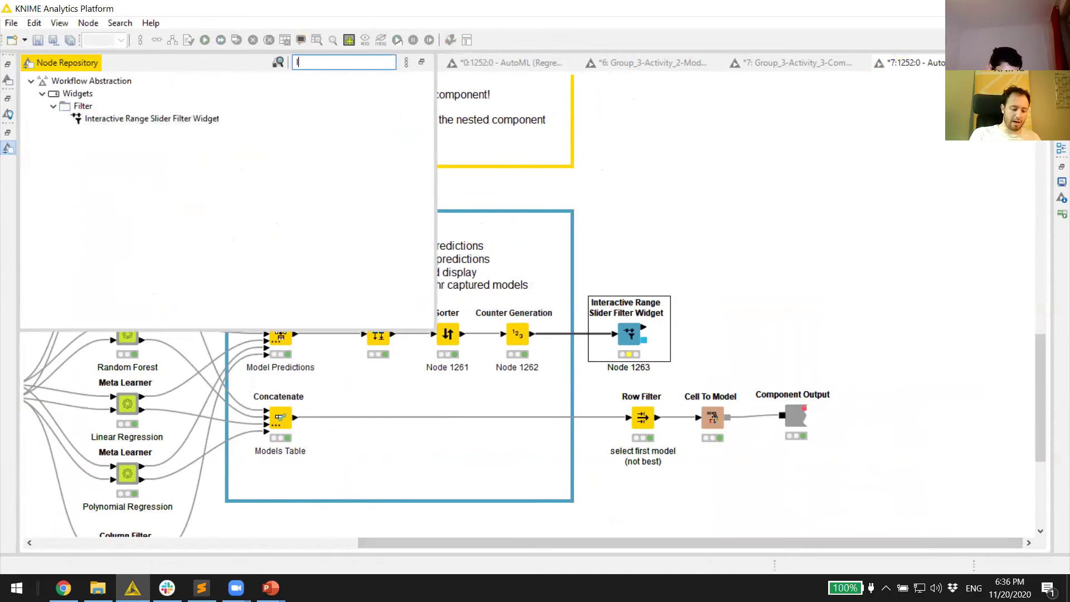
{"action": "type", "text": "line plot"}
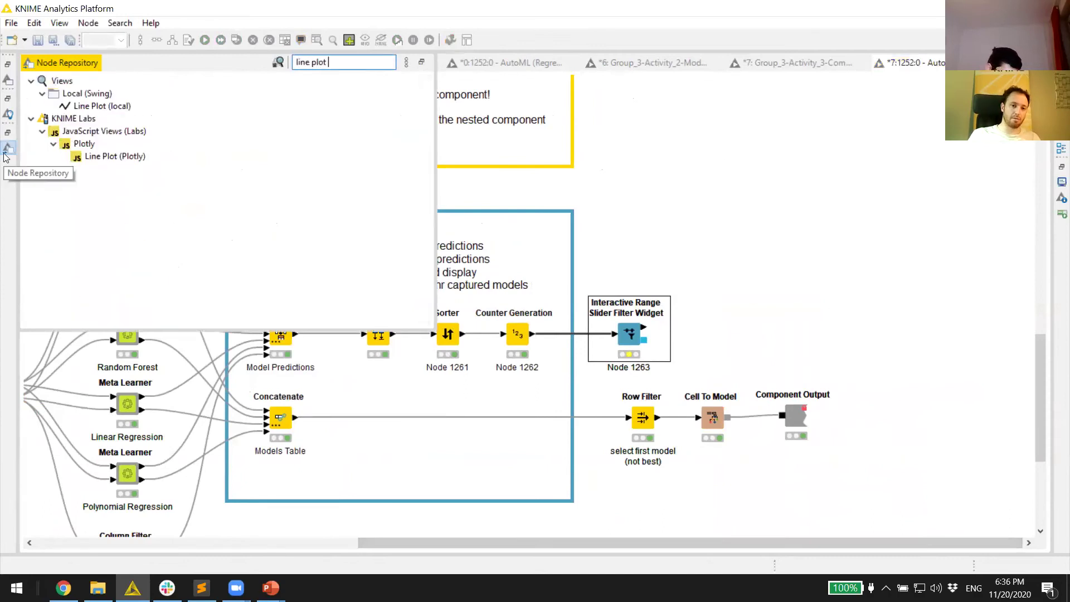
{"action": "left_click_drag", "start_coordinate": [114, 157], "coordinate": [725, 334]}
{"action": "left_click_drag", "start_coordinate": [643, 329], "coordinate": [727, 336]}
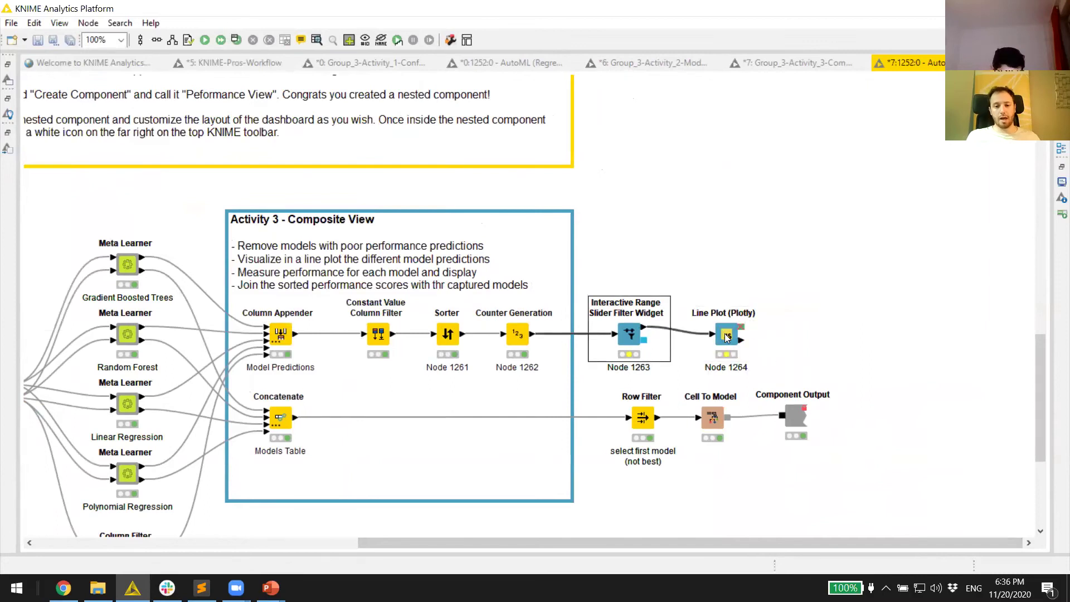
Step: Configure the Line Plot (Plotly) node to exclude the Counter column from the plotted columns, using Enforce exclusion
{"action": "double_click", "coordinate": [728, 336]}
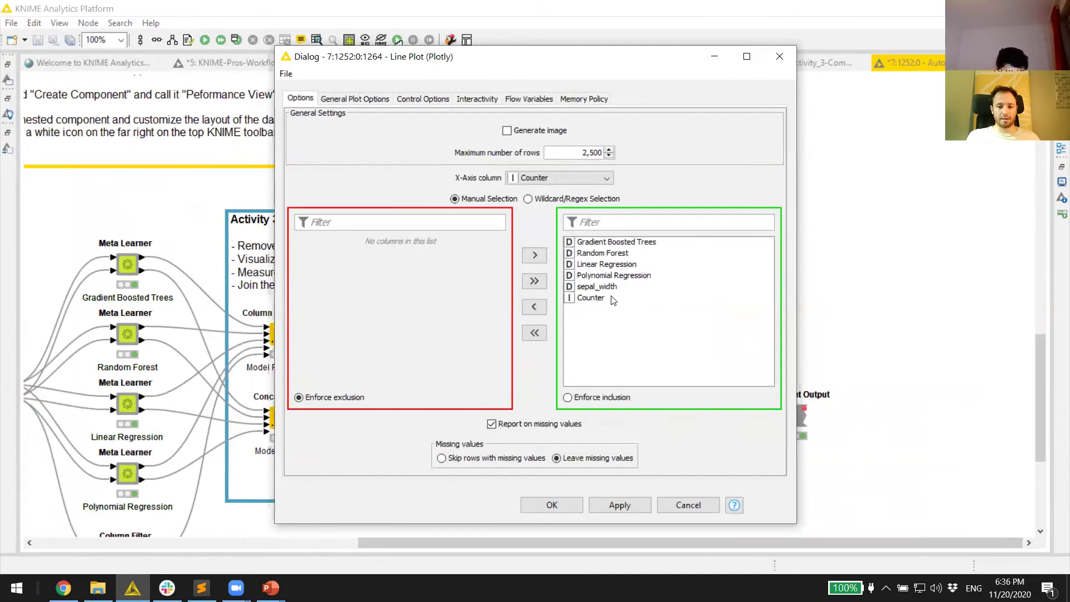
{"action": "double_click", "coordinate": [613, 300]}
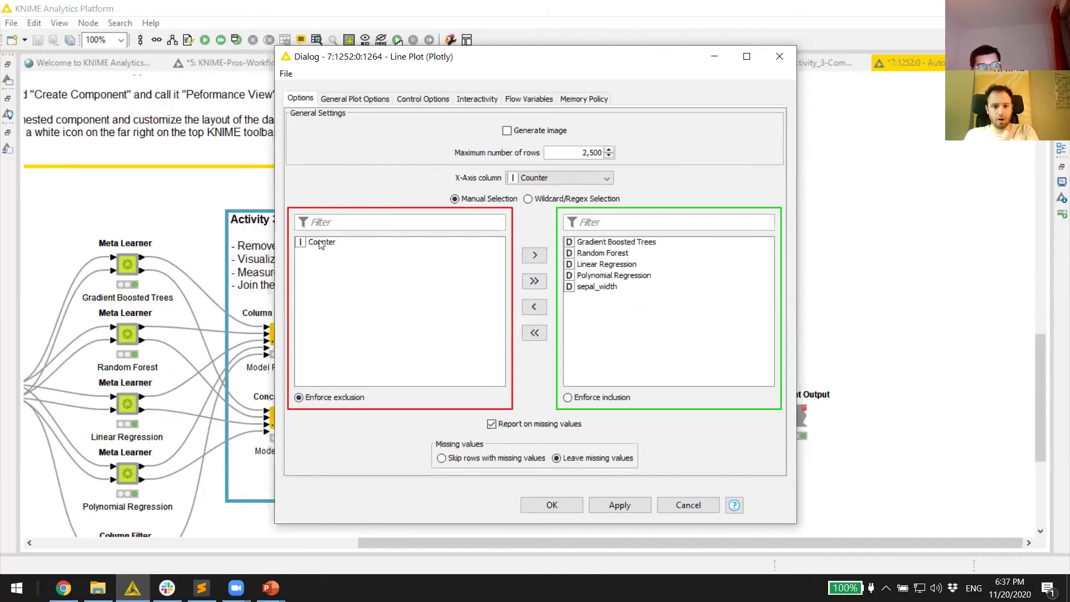
{"action": "left_click", "coordinate": [610, 397]}
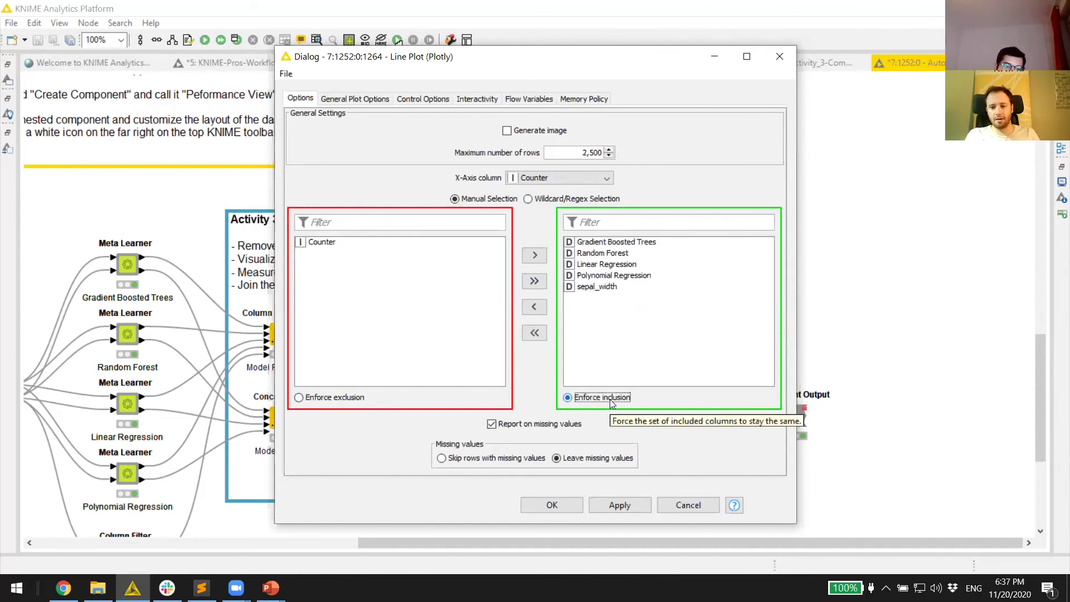
{"action": "left_click", "coordinate": [344, 398]}
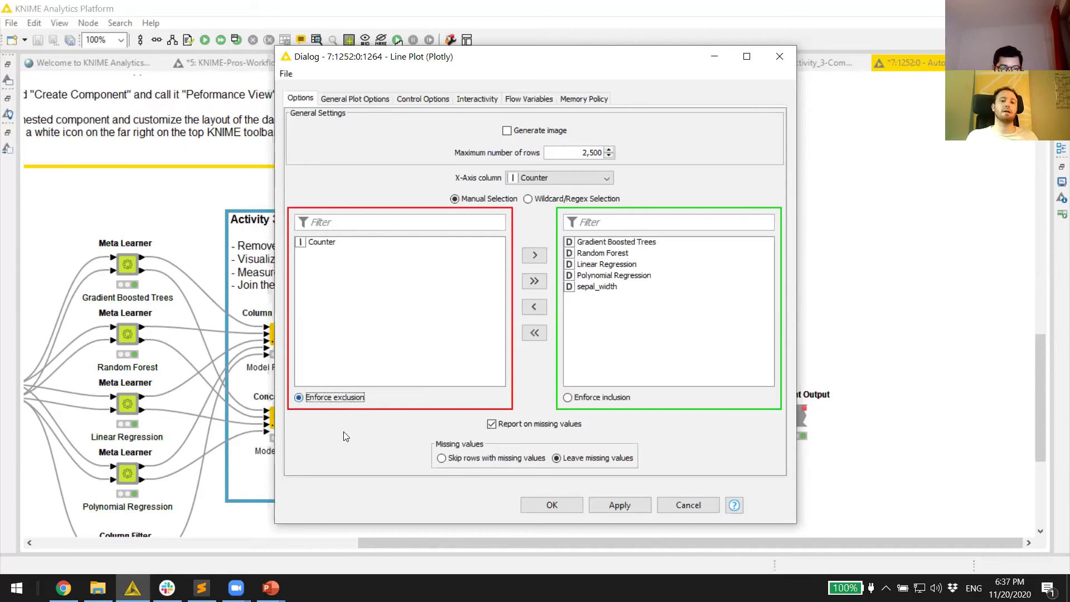
{"action": "left_click", "coordinate": [567, 506]}
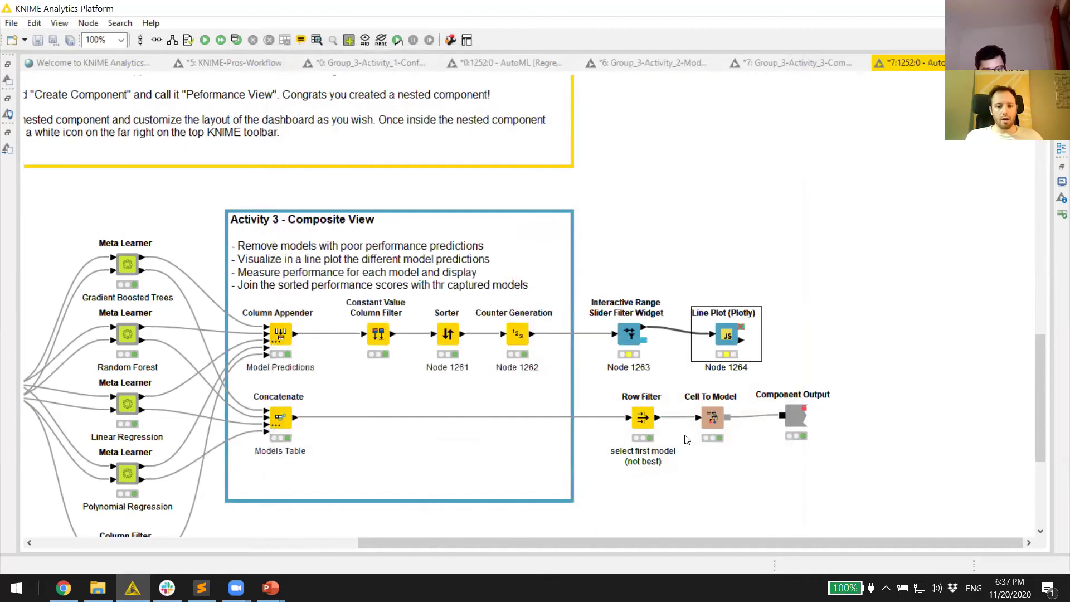
Step: Execute the Line Plot (Plotly) node and examine the model prediction curves against the target curve in its view
{"action": "right_click", "coordinate": [725, 334]}
{"action": "left_click", "coordinate": [788, 239]}
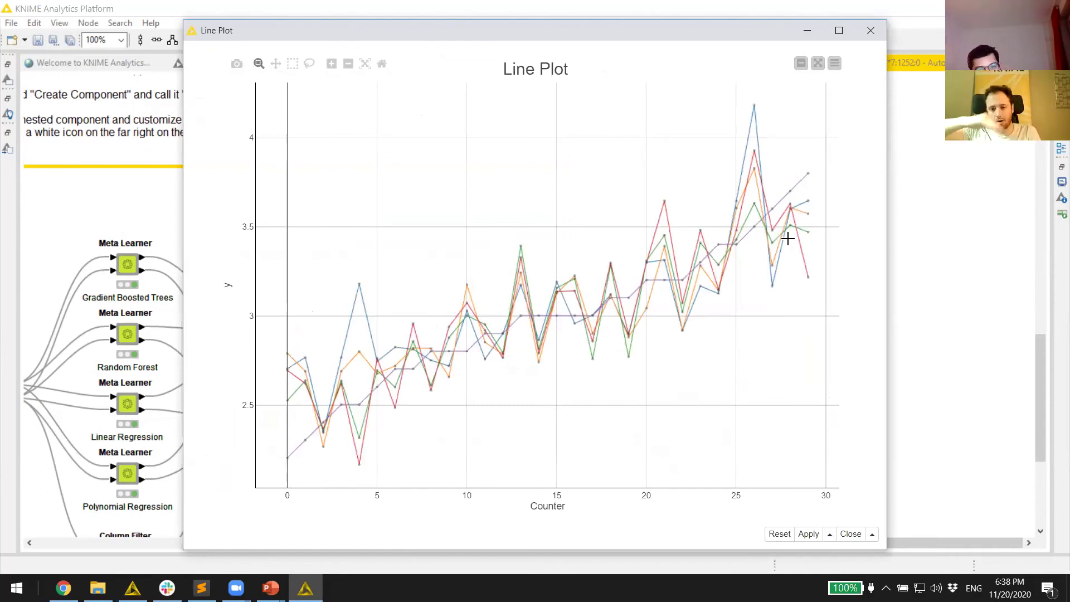
{"action": "left_click", "coordinate": [870, 31]}
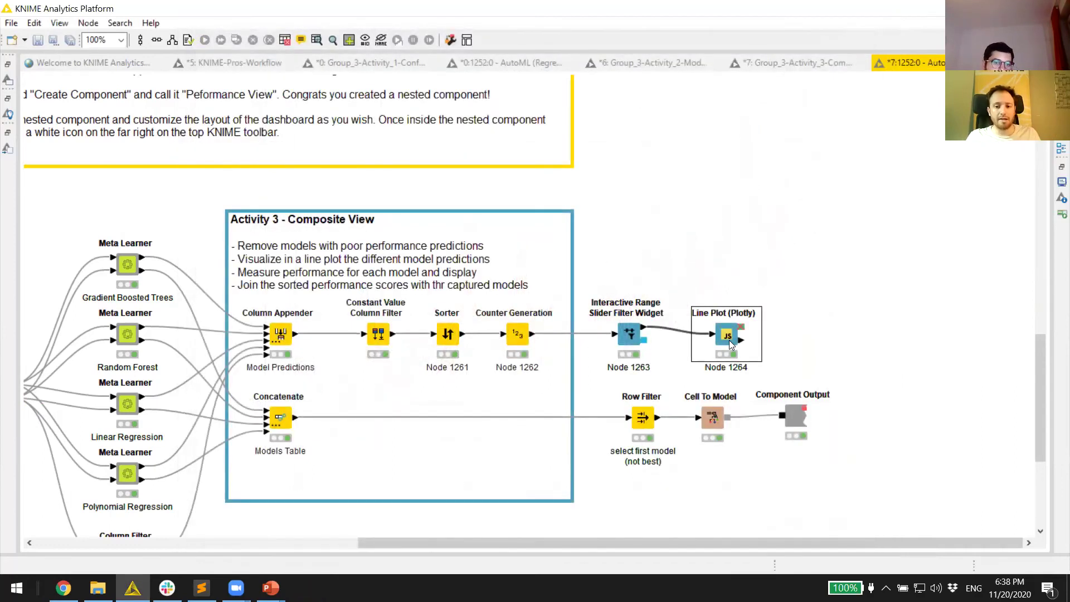
Step: Enable the legend of the Line Plot (Plotly) node, execute it and check the labelled curves in its view
{"action": "double_click", "coordinate": [728, 337]}
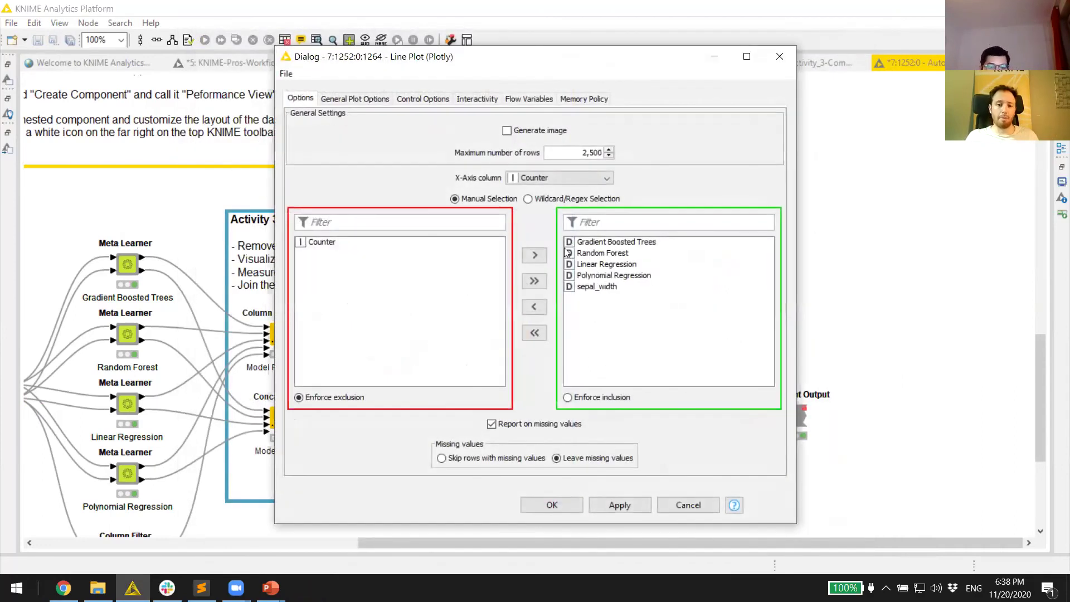
{"action": "left_click", "coordinate": [373, 99]}
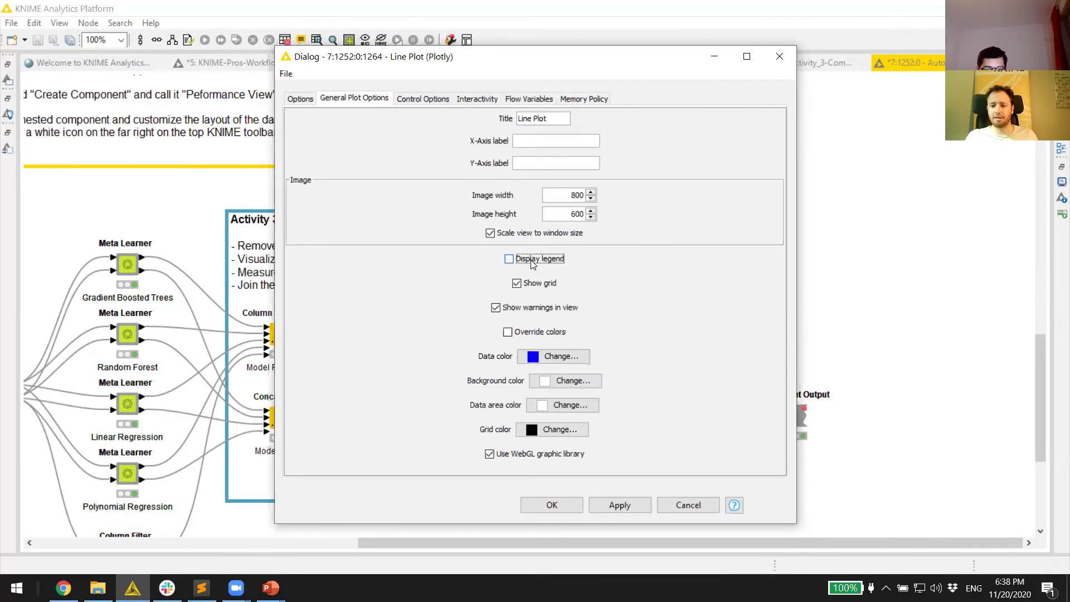
{"action": "left_click", "coordinate": [552, 505]}
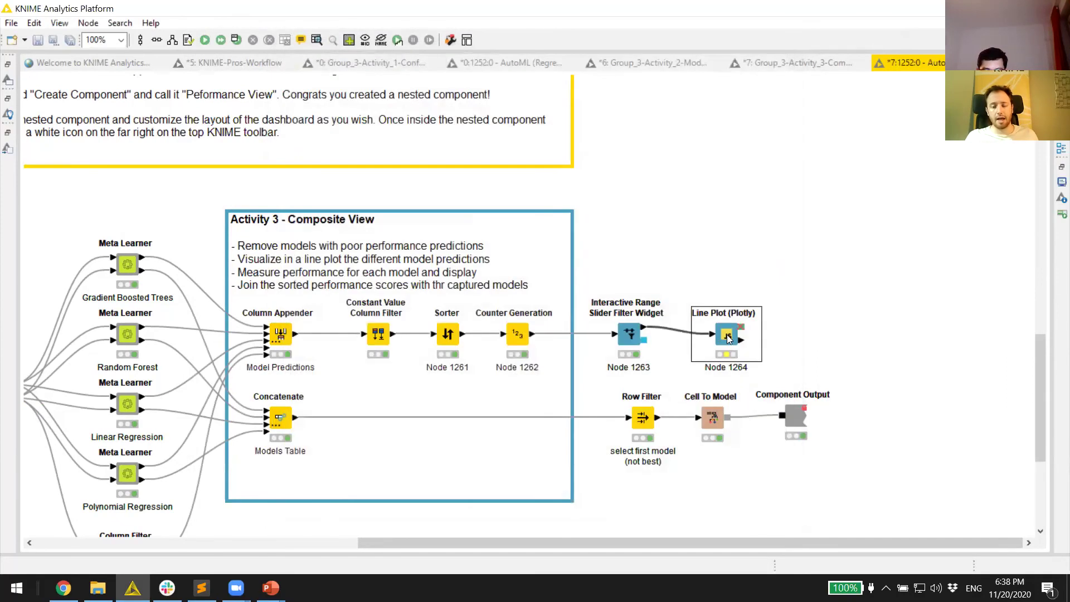
{"action": "right_click", "coordinate": [727, 337]}
{"action": "left_click", "coordinate": [760, 240]}
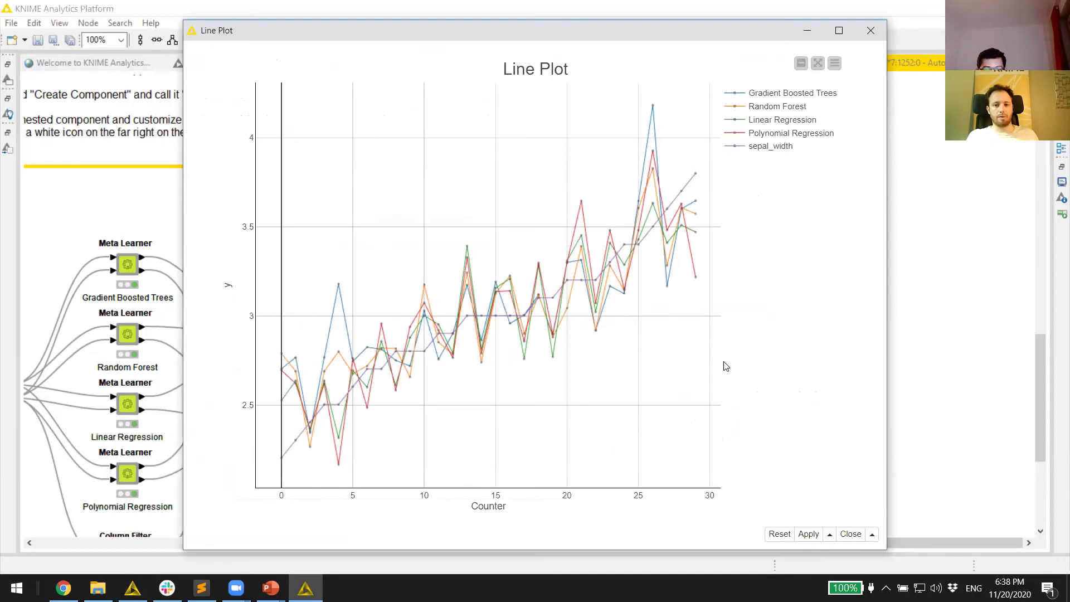
{"action": "left_click", "coordinate": [871, 31]}
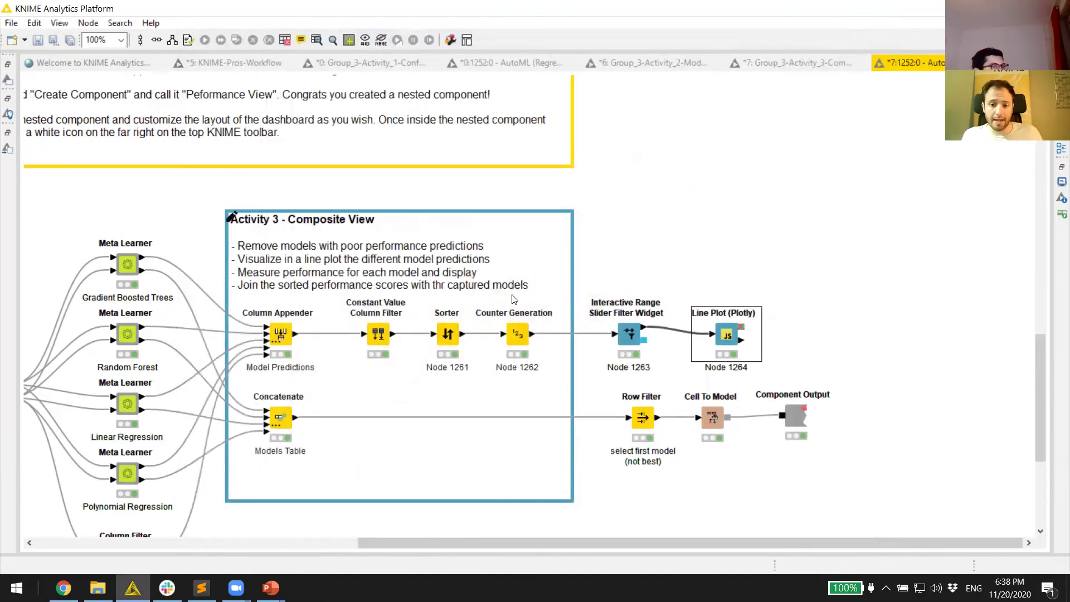
Step: Review the Part B instructions for the second branch from the Constant Value Column Filter node
{"action": "scroll", "coordinate": [567, 289], "scroll_direction": "up", "scroll_amount": 3}
{"action": "scroll", "coordinate": [568, 289], "scroll_direction": "up", "scroll_amount": 1}
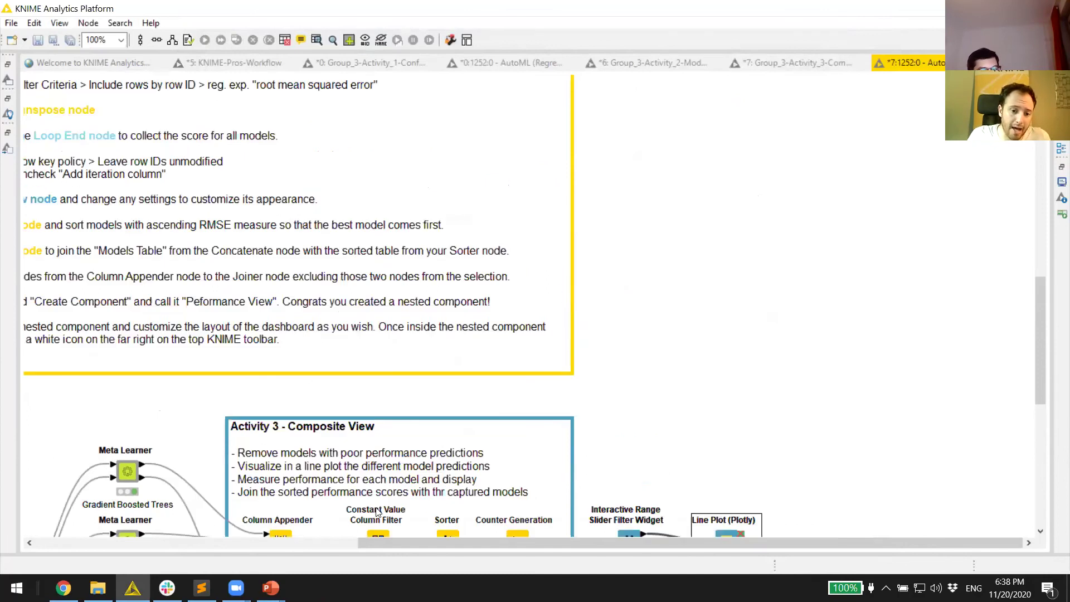
{"action": "scroll", "coordinate": [174, 519], "scroll_direction": "left", "scroll_amount": 4}
{"action": "scroll", "coordinate": [174, 519], "scroll_direction": "left", "scroll_amount": 2}
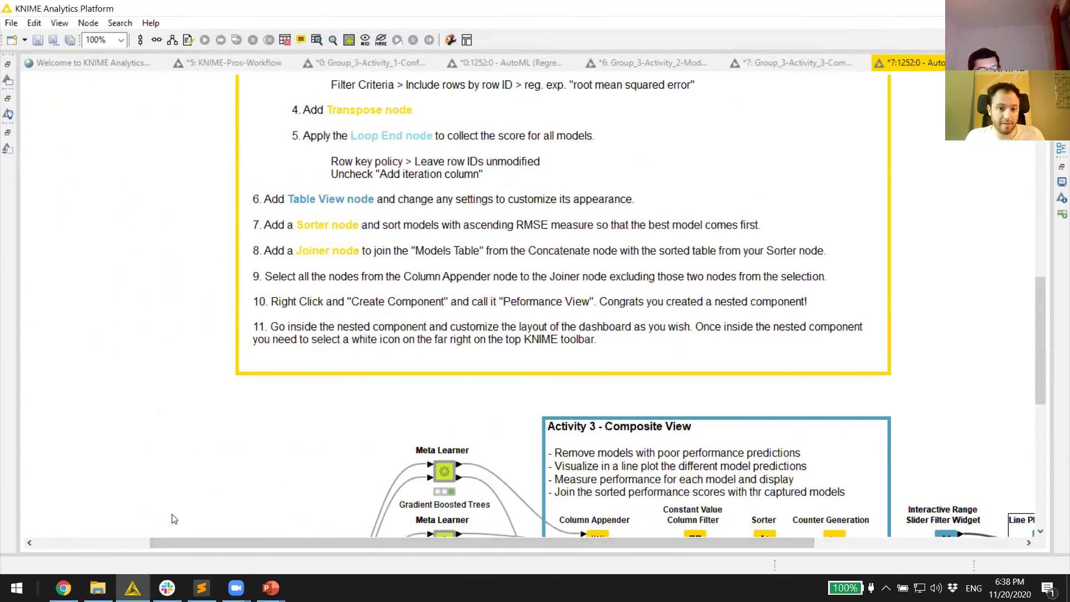
{"action": "scroll", "coordinate": [348, 334], "scroll_direction": "up", "scroll_amount": 5}
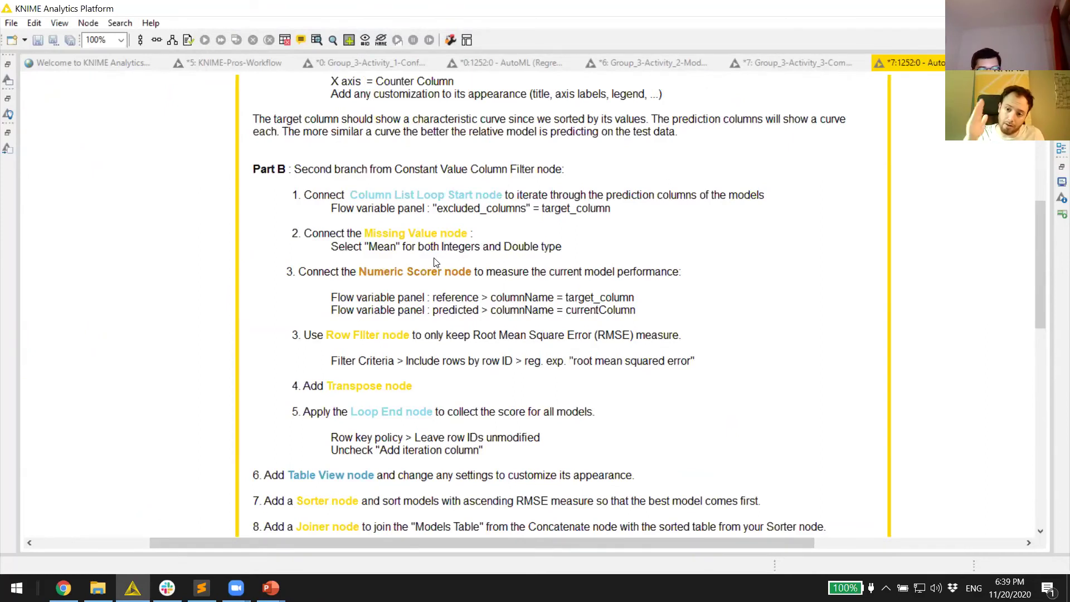
{"action": "scroll", "coordinate": [645, 187], "scroll_direction": "down", "scroll_amount": 6}
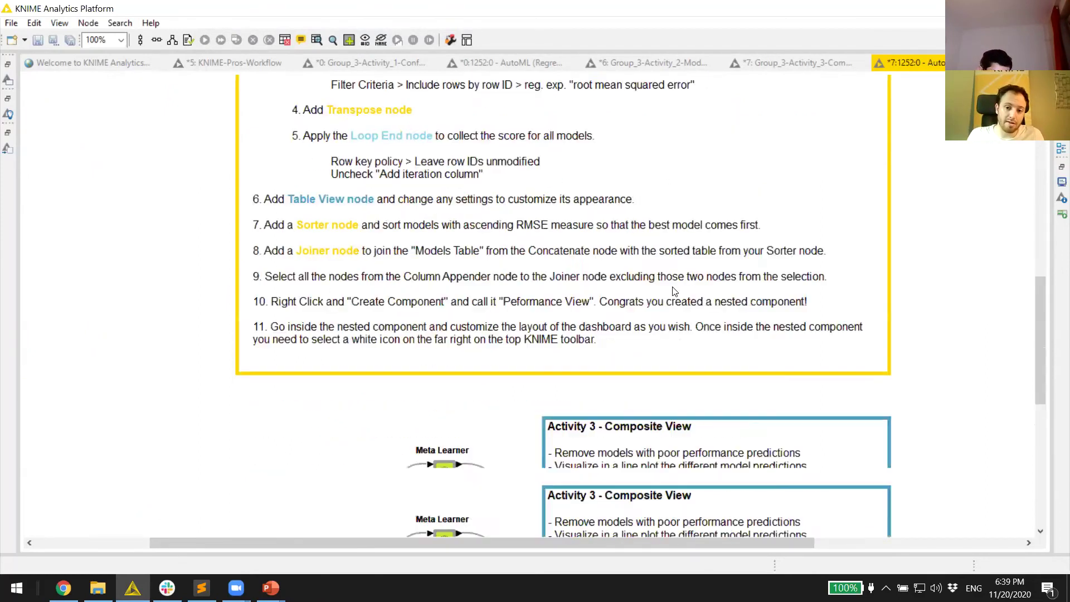
{"action": "scroll", "coordinate": [721, 507], "scroll_direction": "down", "scroll_amount": 4}
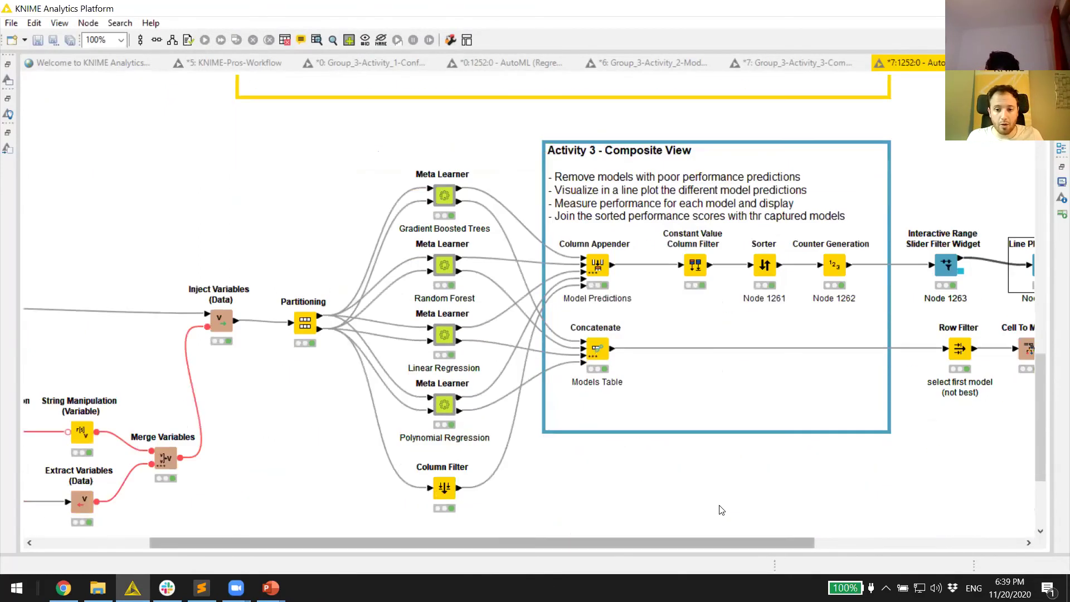
Step: Find the Column List Loop Start node with the search "loop start" and add it below the Sorter node
{"action": "scroll", "coordinate": [206, 259], "scroll_direction": "right", "scroll_amount": 2}
{"action": "scroll", "coordinate": [206, 260], "scroll_direction": "right", "scroll_amount": 4}
{"action": "left_click", "coordinate": [8, 148]}
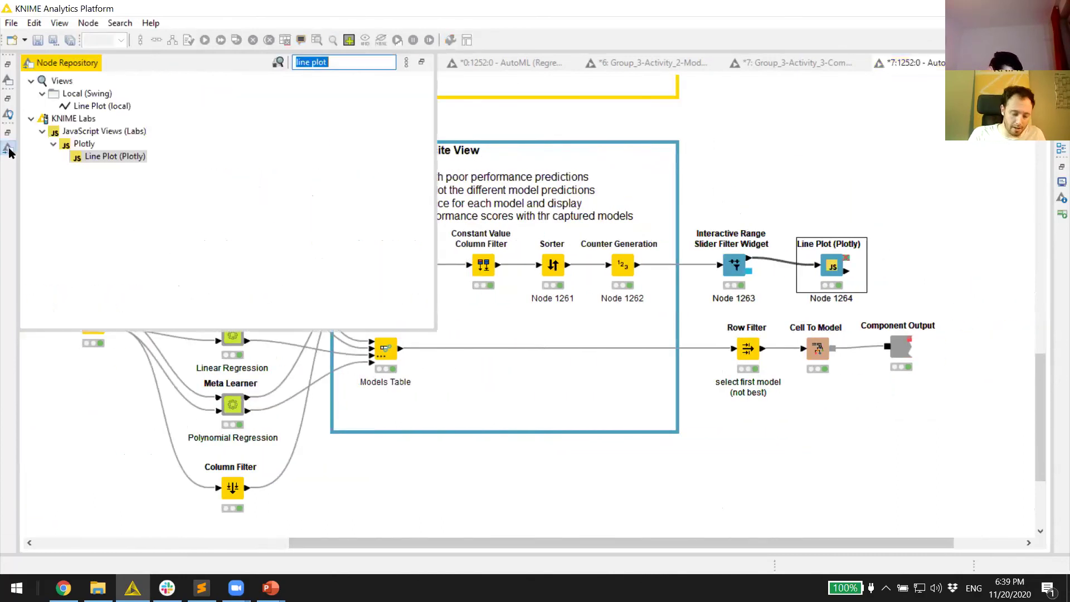
{"action": "type", "text": "loop start"}
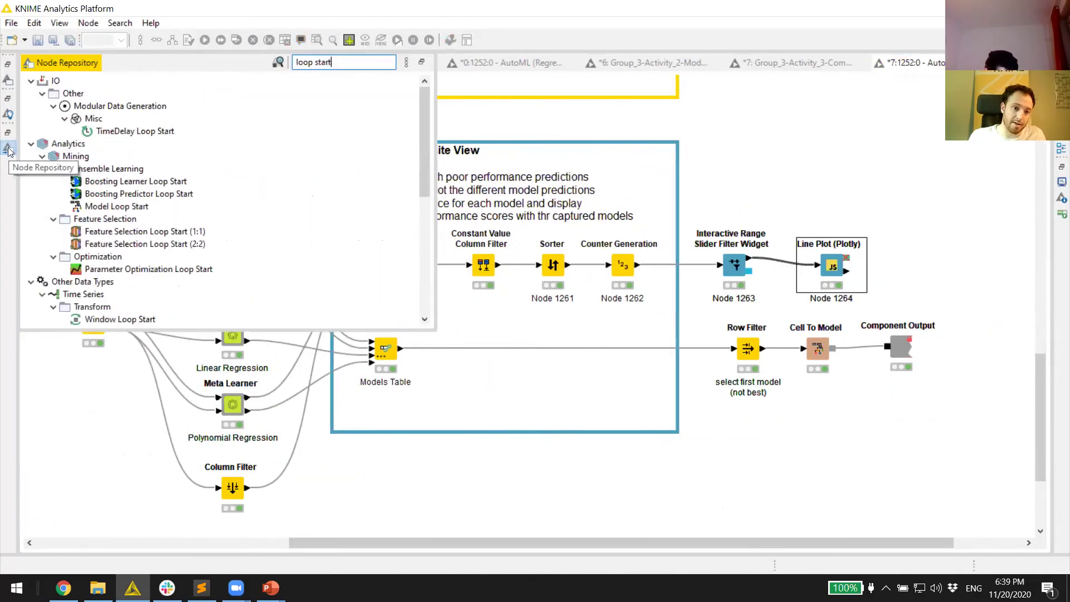
{"action": "scroll", "coordinate": [123, 155], "scroll_direction": "down", "scroll_amount": 7}
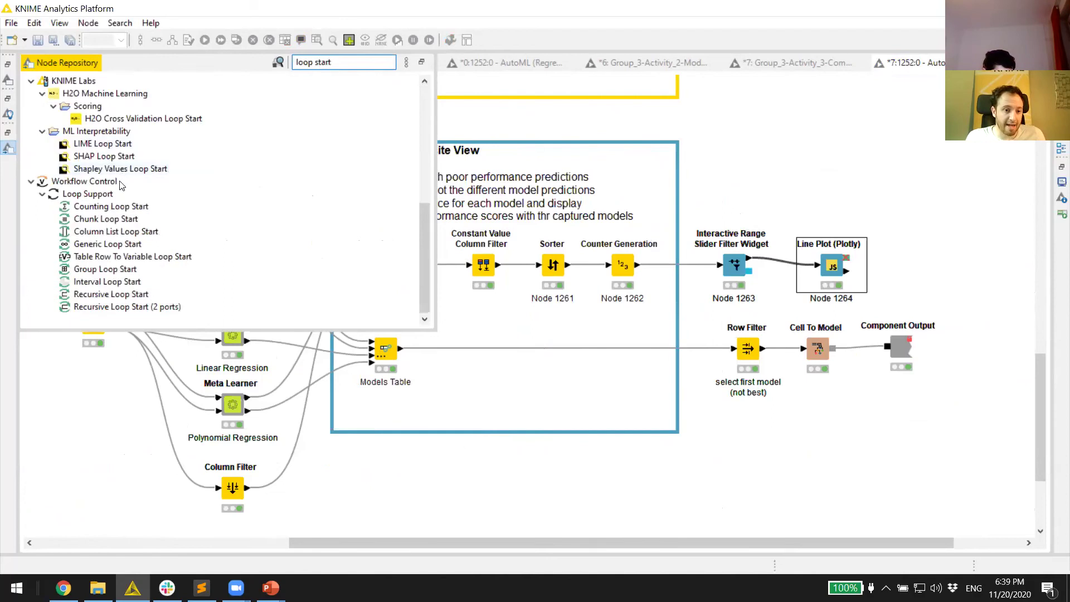
{"action": "left_click_drag", "start_coordinate": [111, 230], "coordinate": [557, 338]}
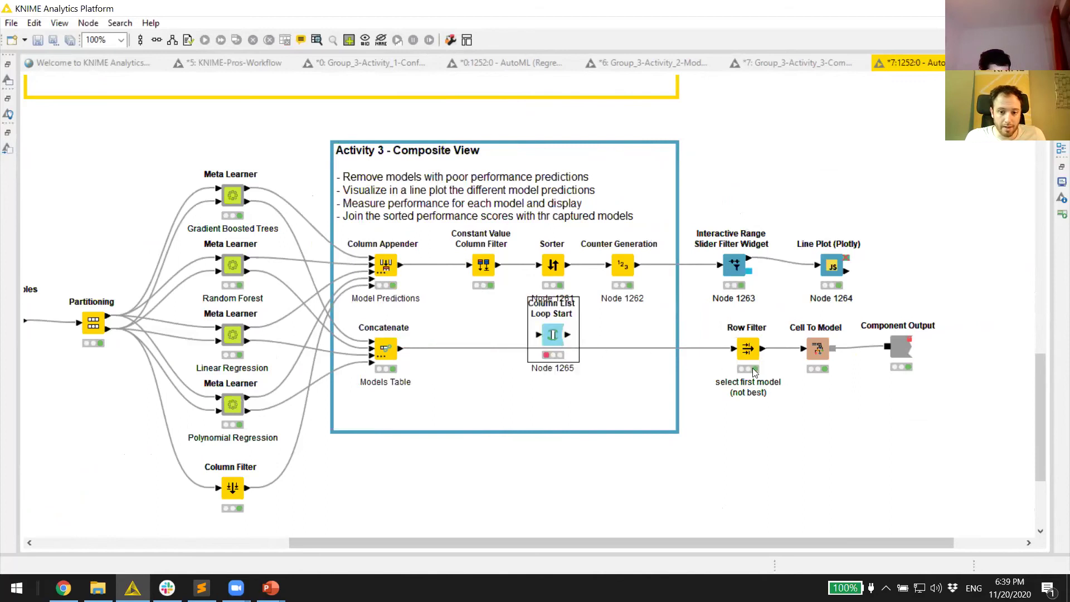
Step: Move the Row Filter, Cell To Model and Component Output nodes below the Activity 3 box, and shift Column List Loop Start slightly down
{"action": "scroll", "coordinate": [687, 510], "scroll_direction": "right", "scroll_amount": 3}
{"action": "mouse_move", "coordinate": [815, 443]}
{"action": "left_mouse_down"}
{"action": "mouse_move", "coordinate": [652, 347]}
{"action": "mouse_move", "coordinate": [406, 502]}
{"action": "mouse_move", "coordinate": [377, 501]}
{"action": "left_mouse_up"}
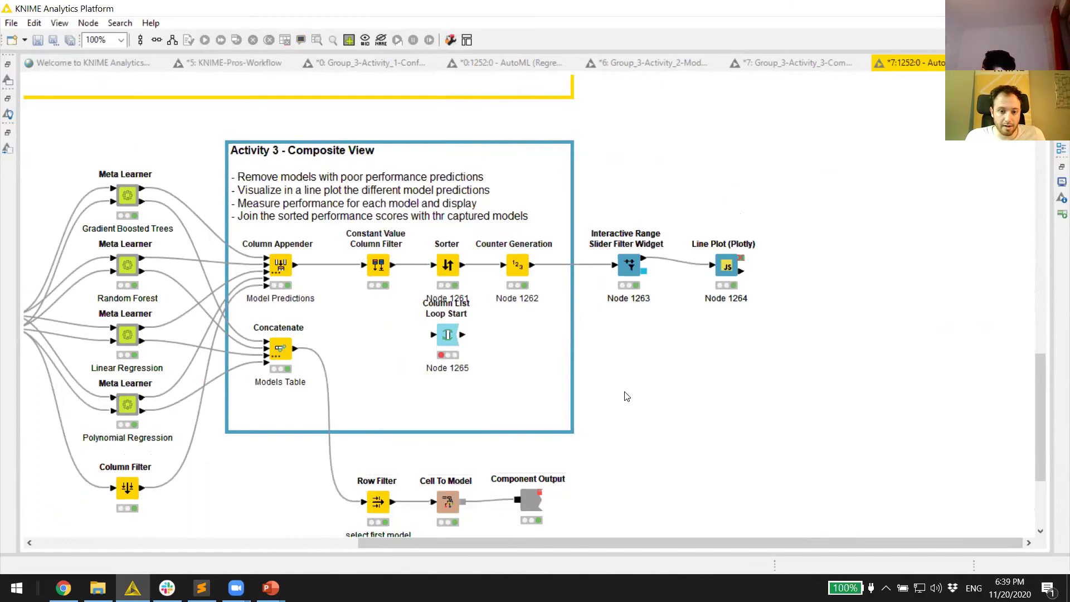
{"action": "left_click_drag", "start_coordinate": [452, 344], "coordinate": [452, 358]}
Step: Clear the Column List Loop Start node's label and connect the Constant Value Column Filter output to its input
{"action": "double_click", "coordinate": [457, 381]}
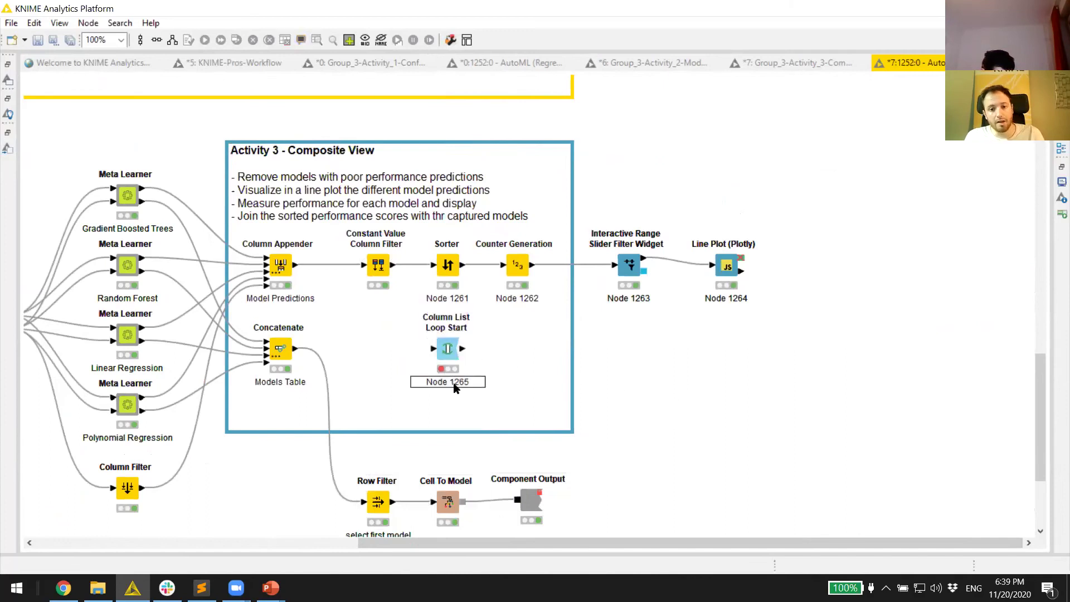
{"action": "key", "text": "BackSpace"}
{"action": "left_click", "coordinate": [394, 273]}
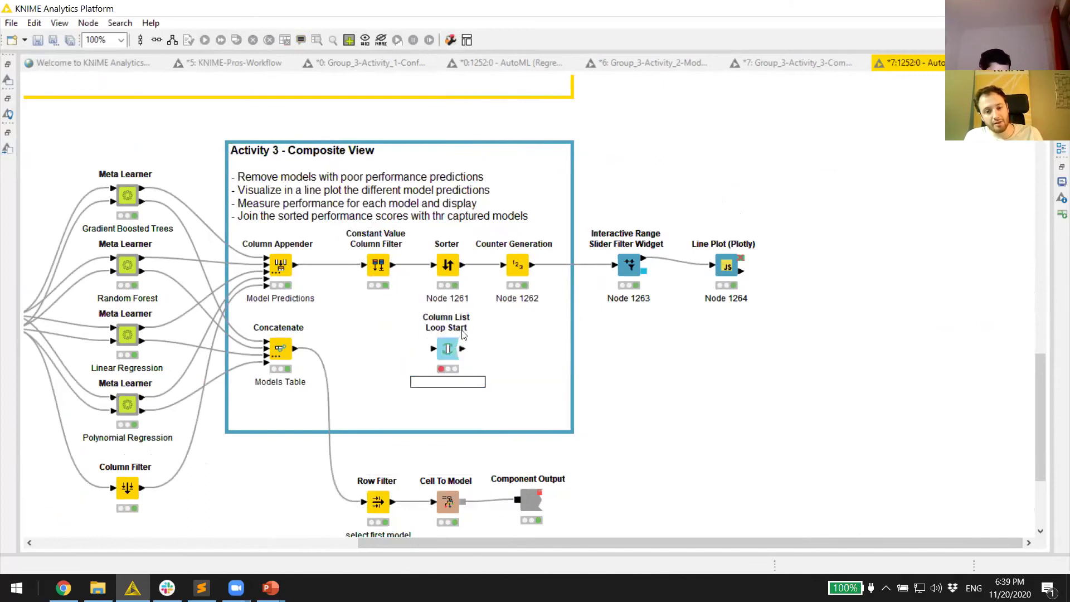
{"action": "left_click_drag", "start_coordinate": [393, 265], "coordinate": [445, 350]}
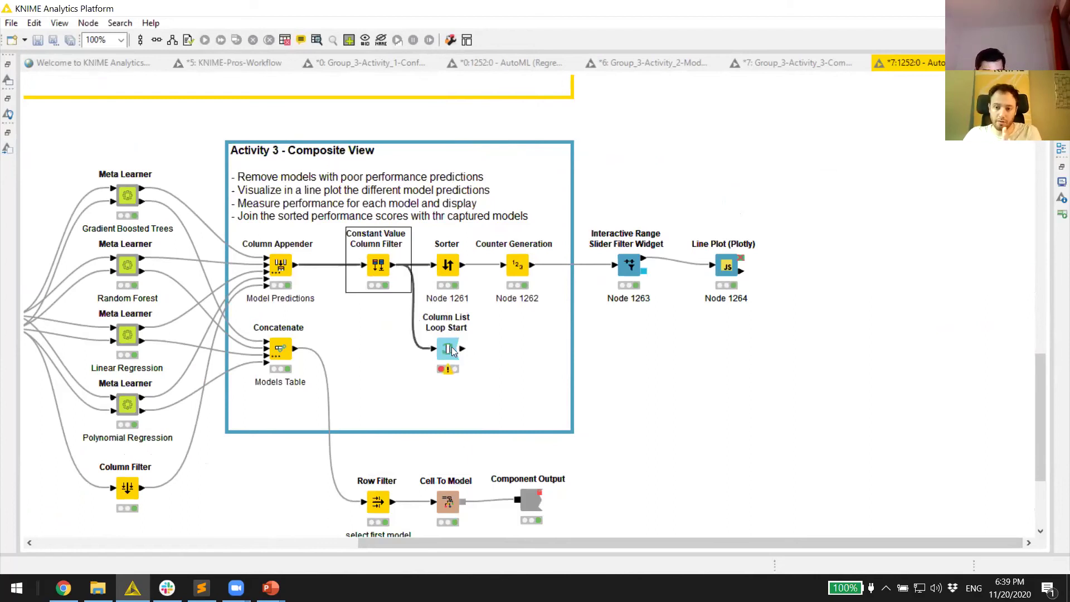
Step: Exclude the sepal_width column from the columns iterated by the Column List Loop Start node
{"action": "double_click", "coordinate": [450, 349]}
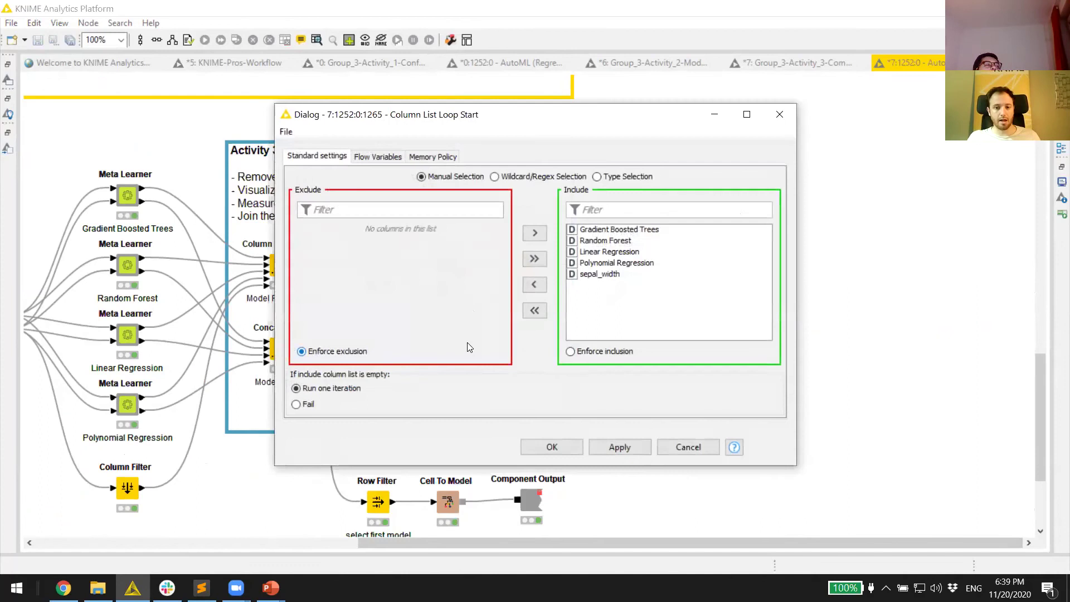
{"action": "left_click", "coordinate": [602, 275]}
{"action": "double_click", "coordinate": [600, 273]}
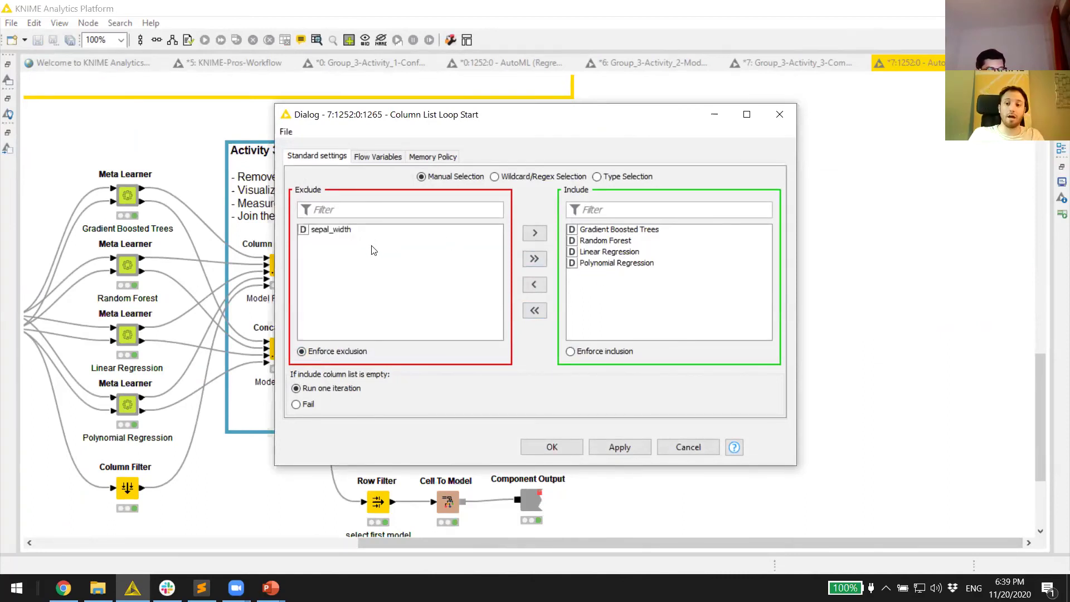
Step: Control the Column List Loop Start node's excluded_names setting with the target_column flow variable and apply the configuration
{"action": "left_click", "coordinate": [387, 158]}
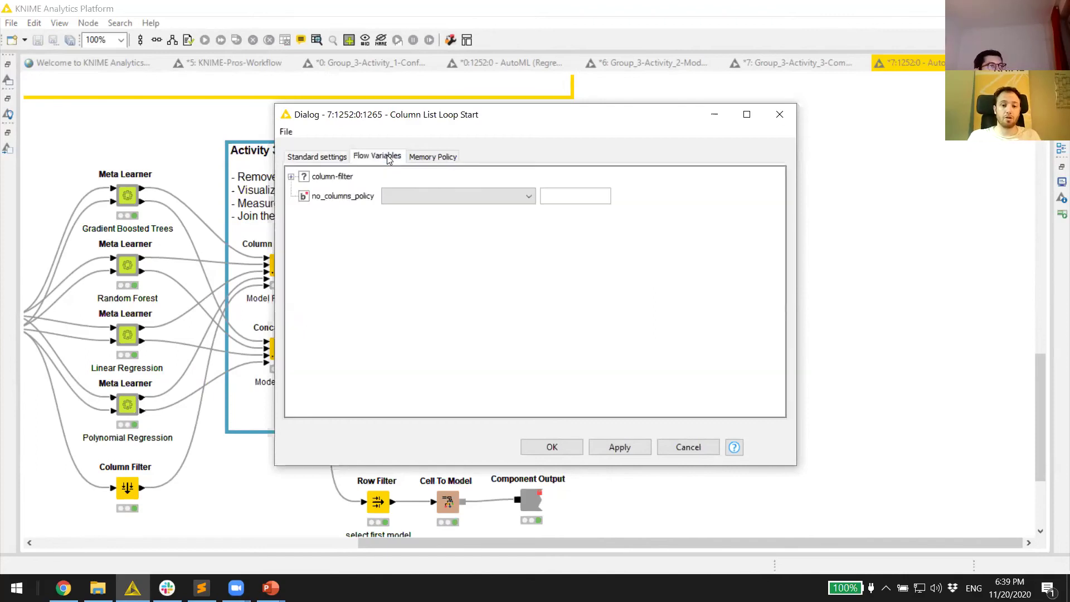
{"action": "left_click", "coordinate": [291, 177]}
{"action": "left_click", "coordinate": [404, 236]}
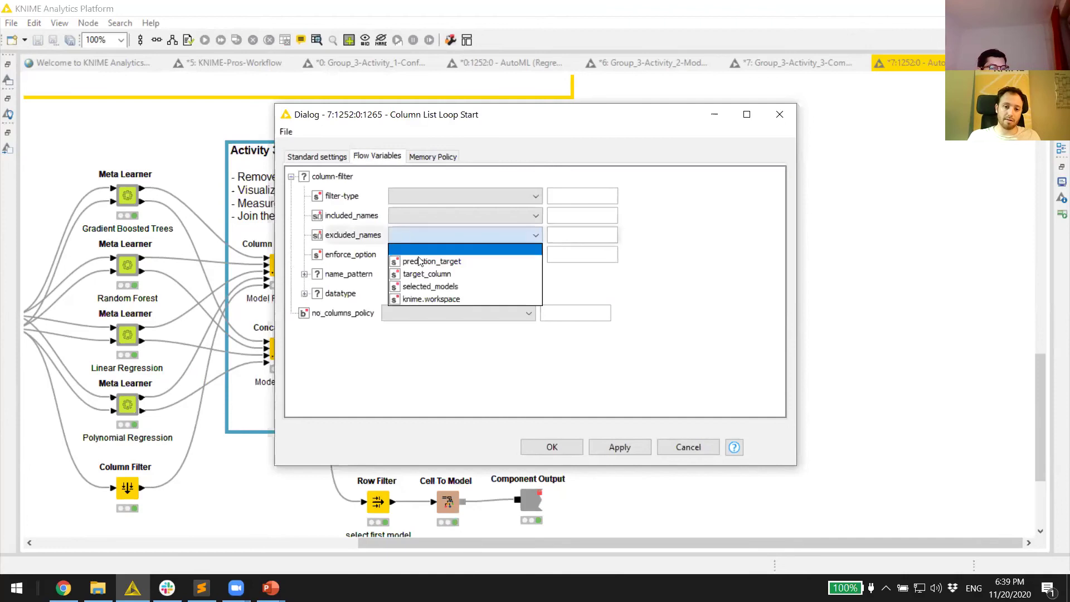
{"action": "left_click", "coordinate": [423, 274]}
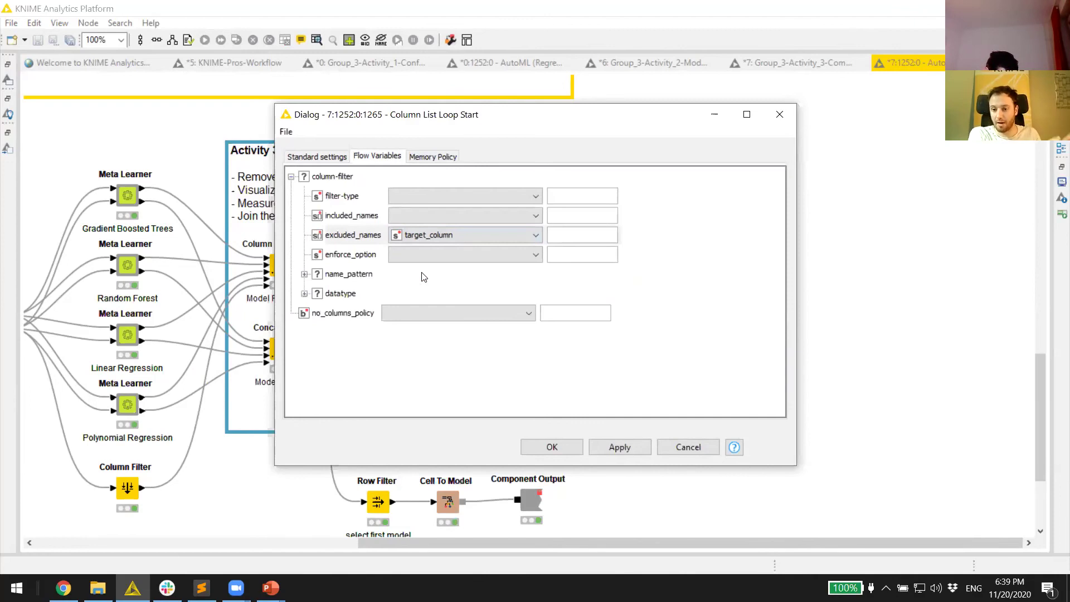
{"action": "left_click", "coordinate": [552, 447]}
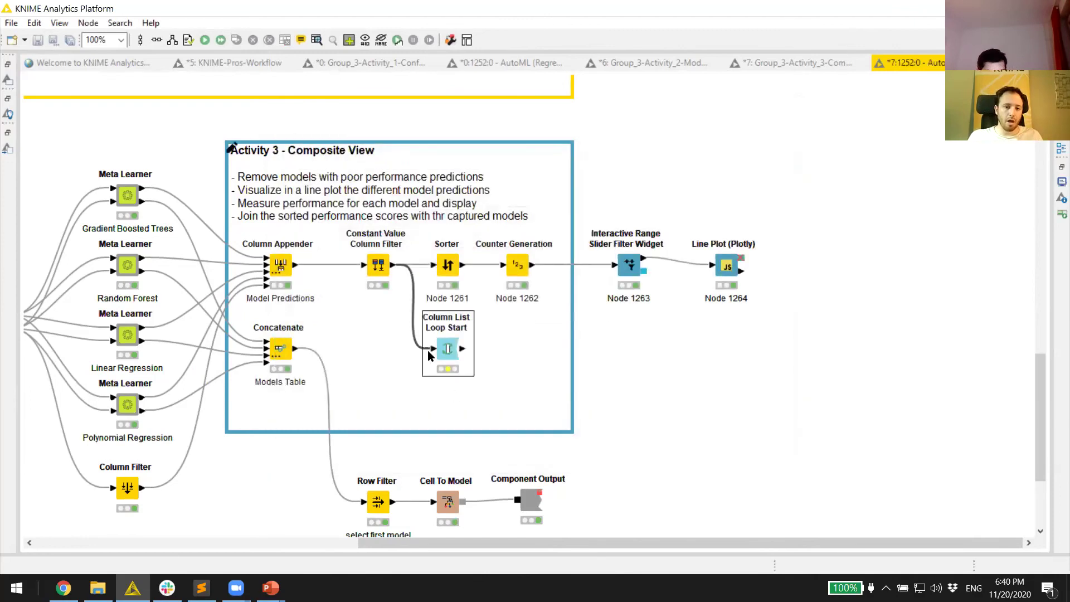
Step: Execute the Column List Loop Start node and check its filtered columns output table
{"action": "right_click", "coordinate": [444, 351]}
{"action": "left_click", "coordinate": [481, 27]}
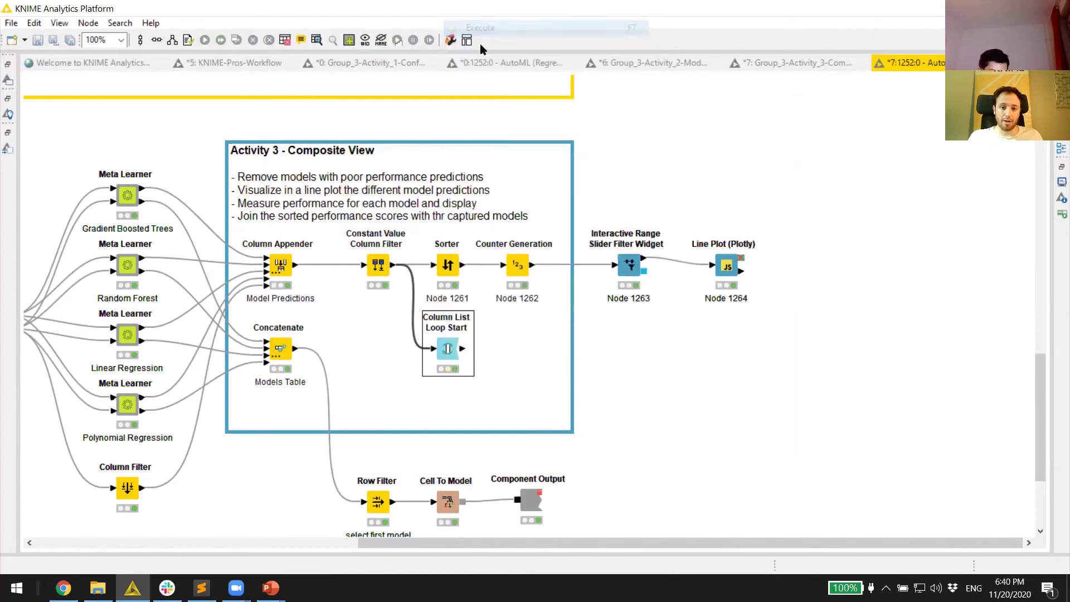
{"action": "right_click", "coordinate": [446, 349]}
{"action": "left_click", "coordinate": [471, 334]}
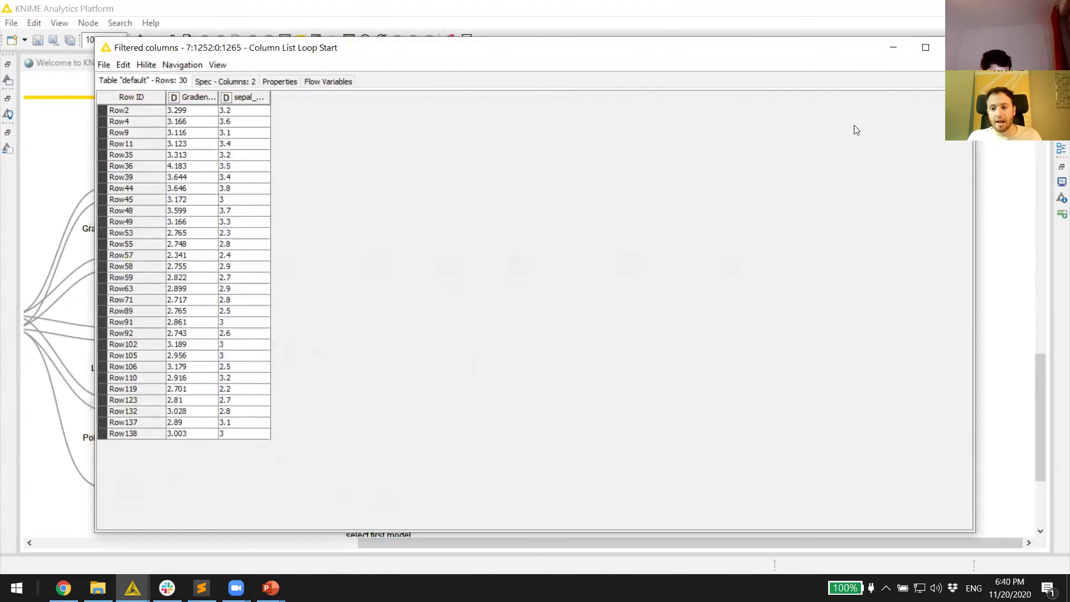
{"action": "left_click", "coordinate": [958, 47]}
Step: Find the Missing Value node with the search "missing" and add it after Column List Loop Start, connected to its output
{"action": "scroll", "coordinate": [487, 273], "scroll_direction": "up", "scroll_amount": 15}
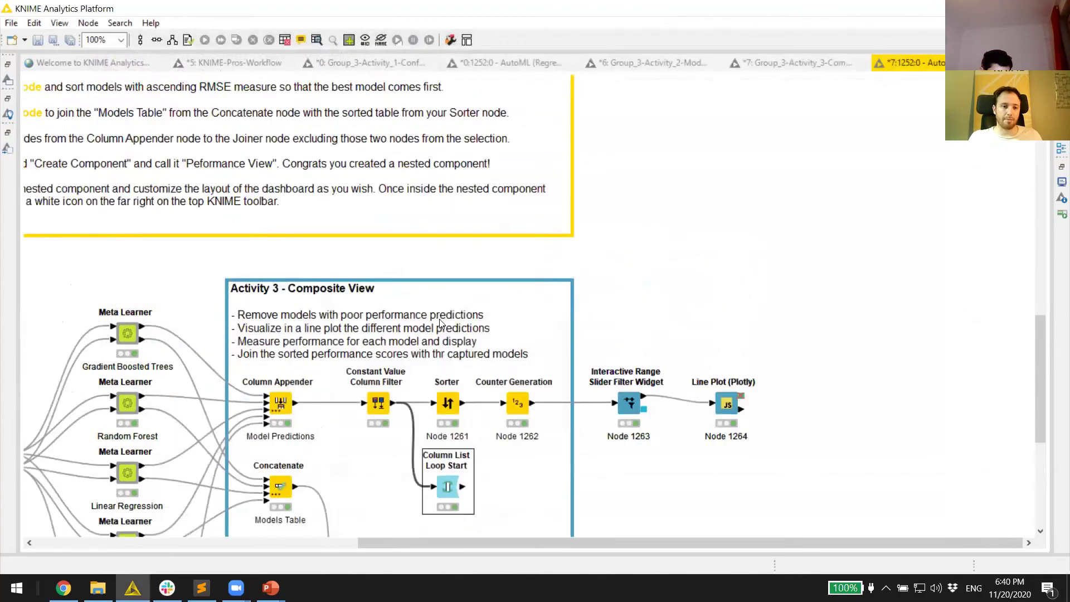
{"action": "mouse_move", "coordinate": [361, 542]}
{"action": "left_mouse_down"}
{"action": "mouse_move", "coordinate": [167, 540]}
{"action": "mouse_move", "coordinate": [184, 541]}
{"action": "left_mouse_up"}
{"action": "scroll", "coordinate": [636, 403], "scroll_direction": "right", "scroll_amount": 5}
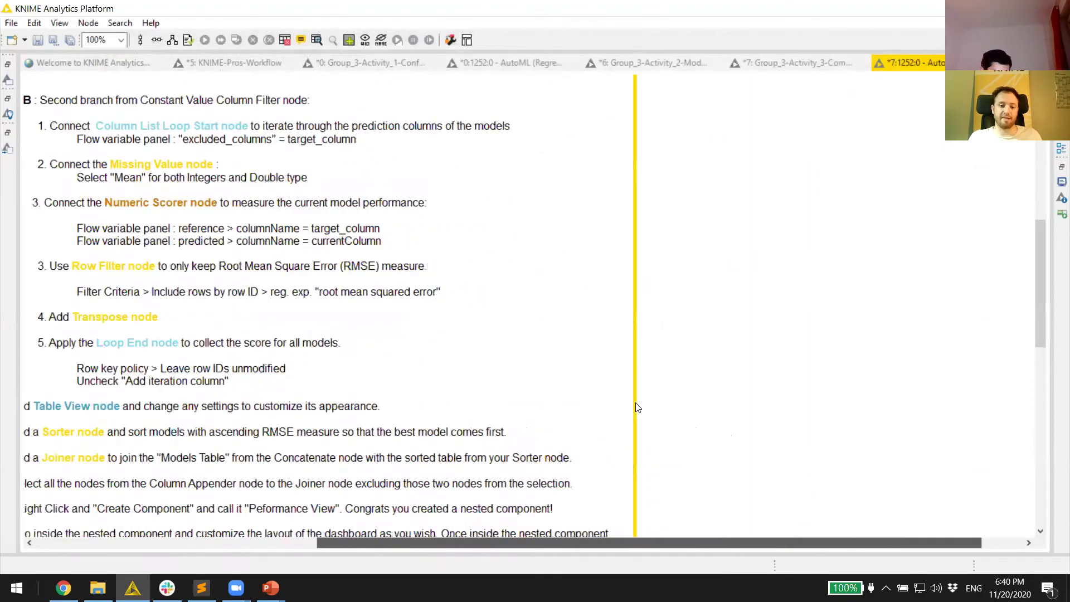
{"action": "scroll", "coordinate": [390, 312], "scroll_direction": "down", "scroll_amount": 10}
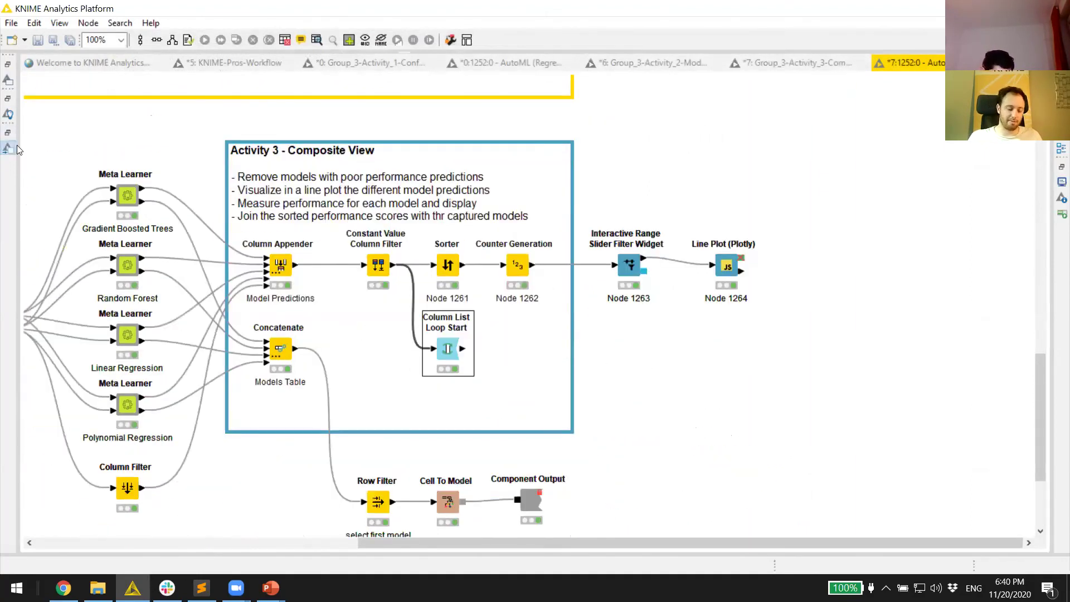
{"action": "left_click", "coordinate": [15, 146]}
{"action": "type", "text": "missing"}
{"action": "left_click_drag", "start_coordinate": [110, 156], "coordinate": [522, 350]}
Step: Configure the Missing Value node to replace missing Number (double) values with the Mean, and execute it
{"action": "double_click", "coordinate": [522, 350]}
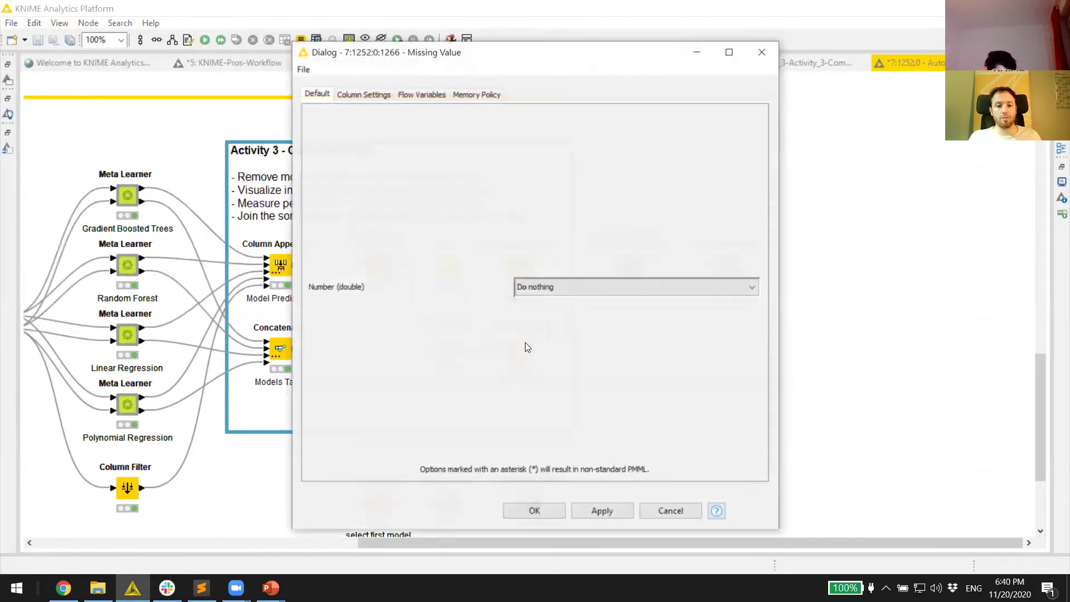
{"action": "left_click", "coordinate": [553, 292]}
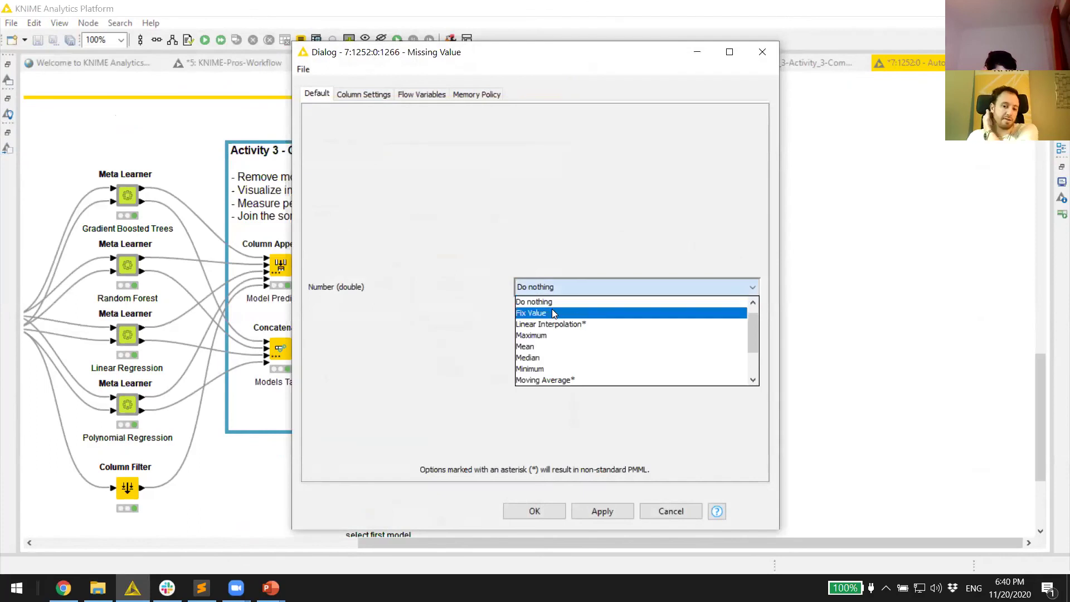
{"action": "left_click", "coordinate": [543, 346]}
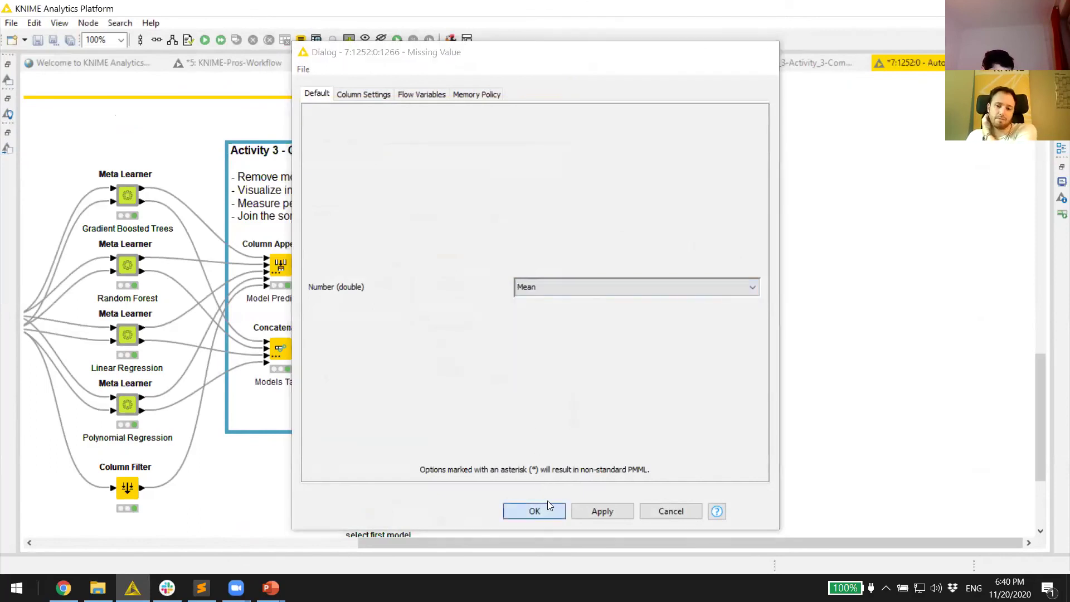
{"action": "left_click", "coordinate": [547, 505]}
{"action": "left_click", "coordinate": [660, 415]}
{"action": "right_click", "coordinate": [518, 350]}
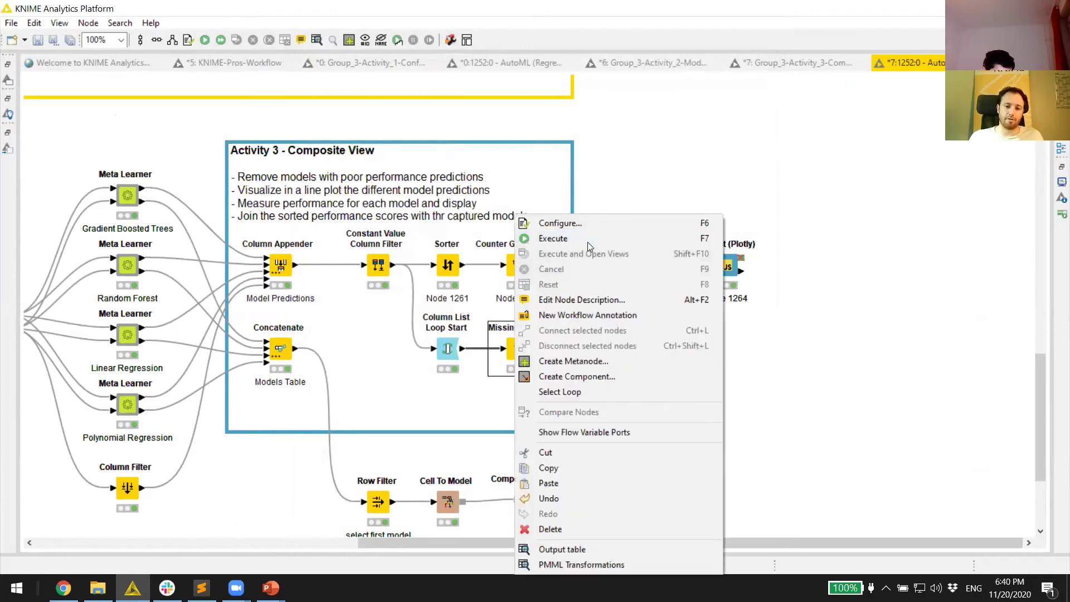
{"action": "key", "text": "Escape"}
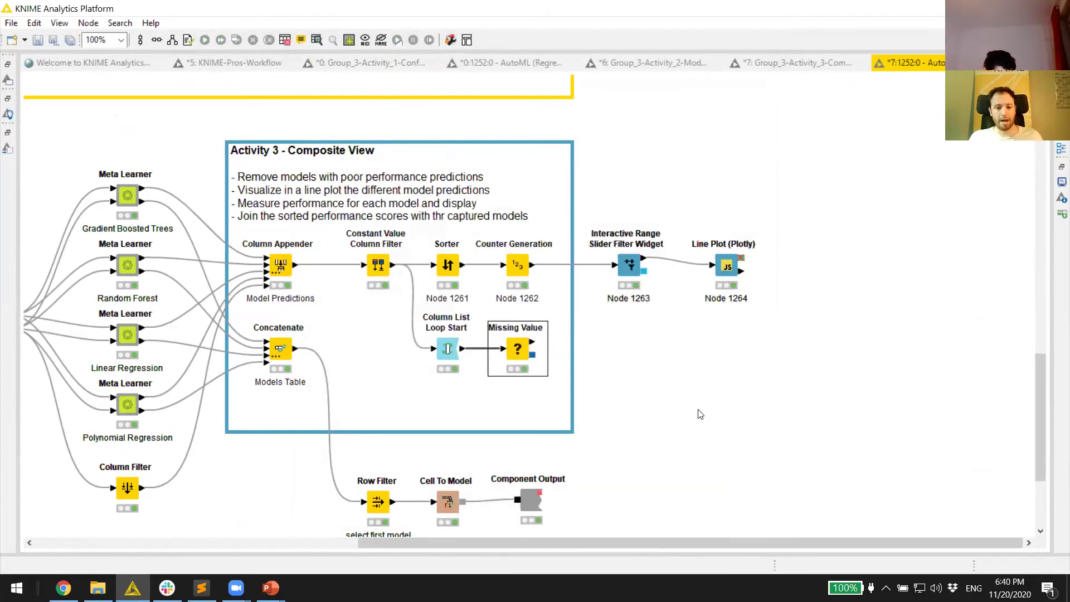
Step: Find the Numeric Scorer node with the search "numeric sc" and add it beside the Missing Value node
{"action": "scroll", "coordinate": [681, 432], "scroll_direction": "up", "scroll_amount": 8}
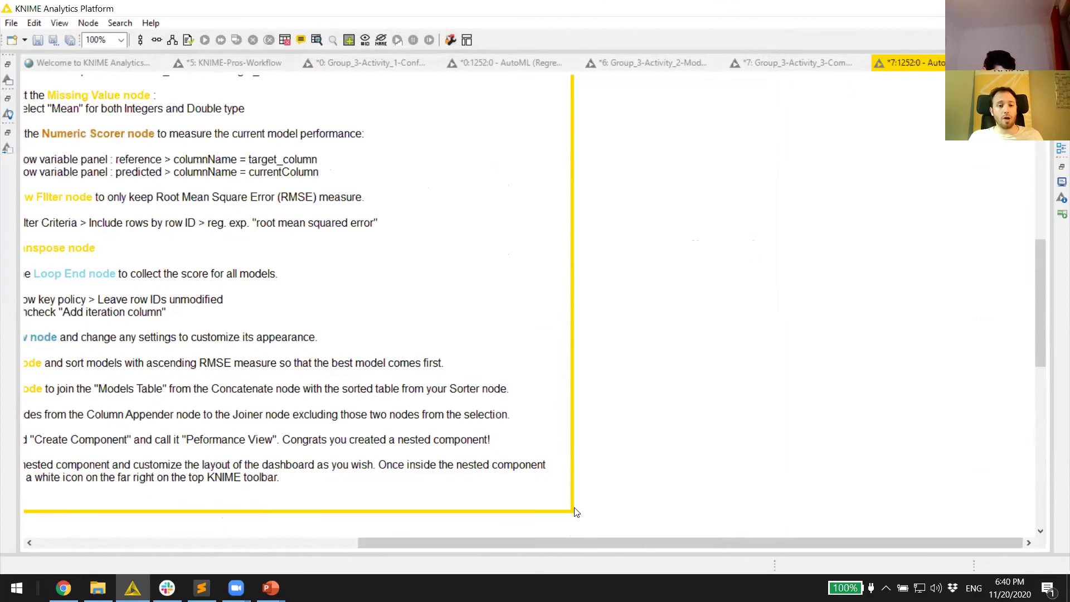
{"action": "scroll", "coordinate": [372, 373], "scroll_direction": "left", "scroll_amount": 5}
{"action": "scroll", "coordinate": [372, 373], "scroll_direction": "left", "scroll_amount": 1}
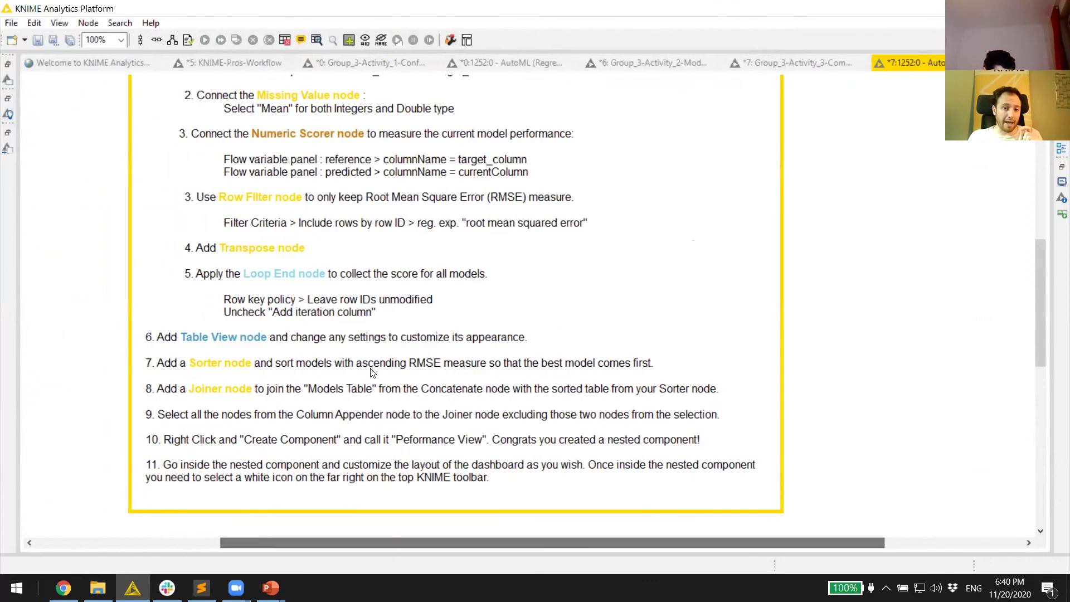
{"action": "scroll", "coordinate": [372, 372], "scroll_direction": "up", "scroll_amount": 3}
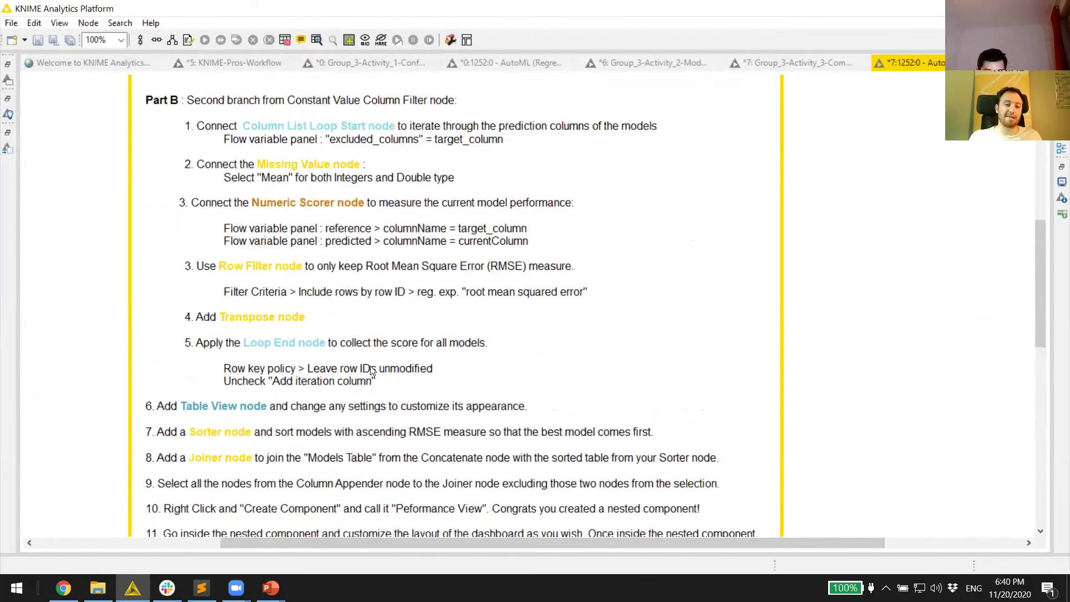
{"action": "scroll", "coordinate": [435, 390], "scroll_direction": "down", "scroll_amount": 8}
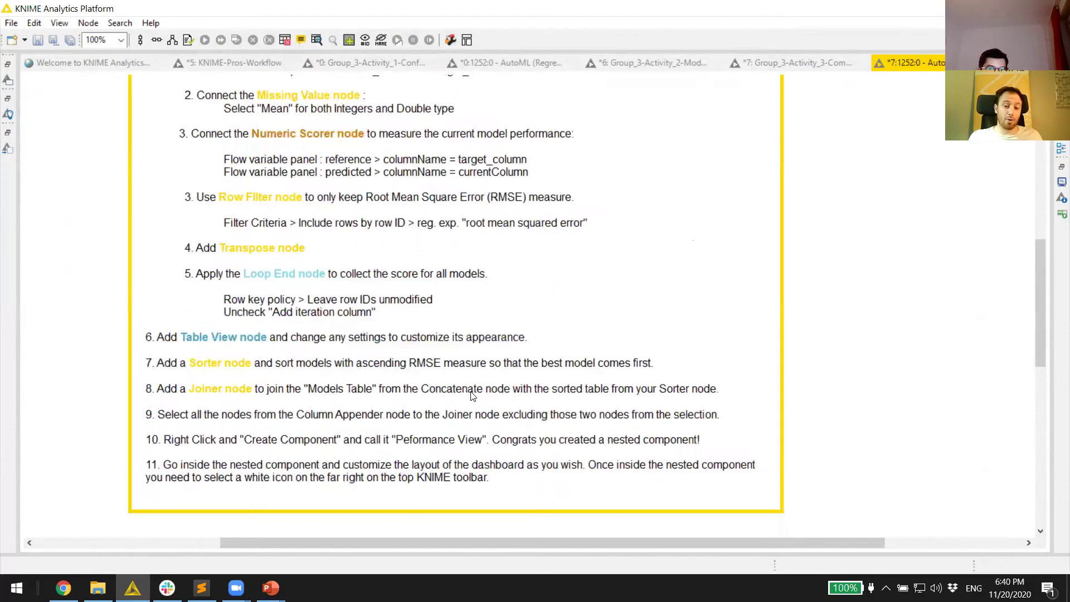
{"action": "left_click", "coordinate": [8, 148]}
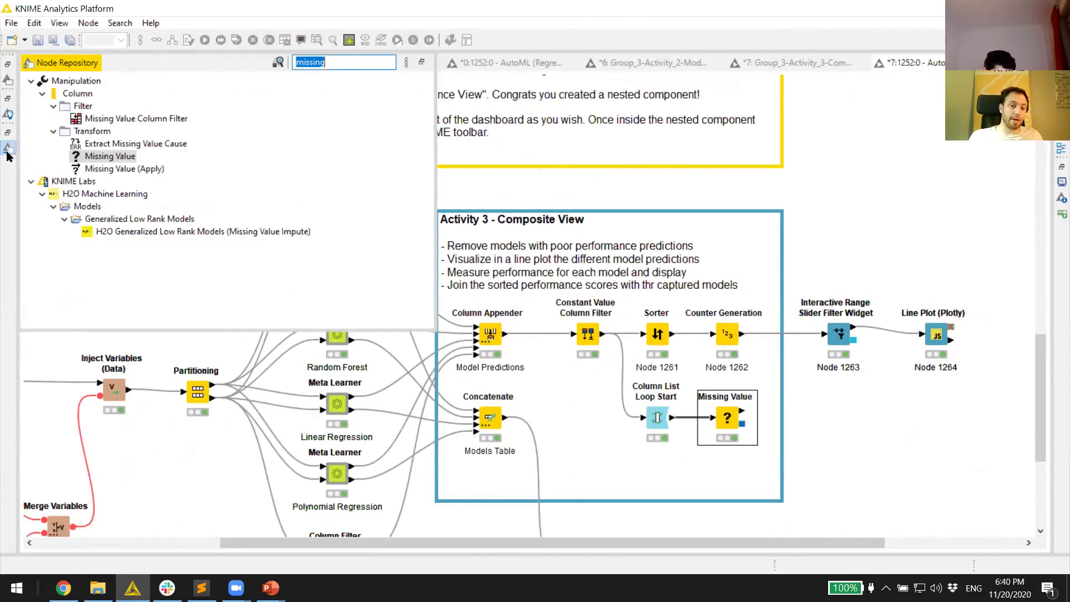
{"action": "type", "text": "numeric sc"}
{"action": "left_click_drag", "start_coordinate": [113, 118], "coordinate": [815, 425]}
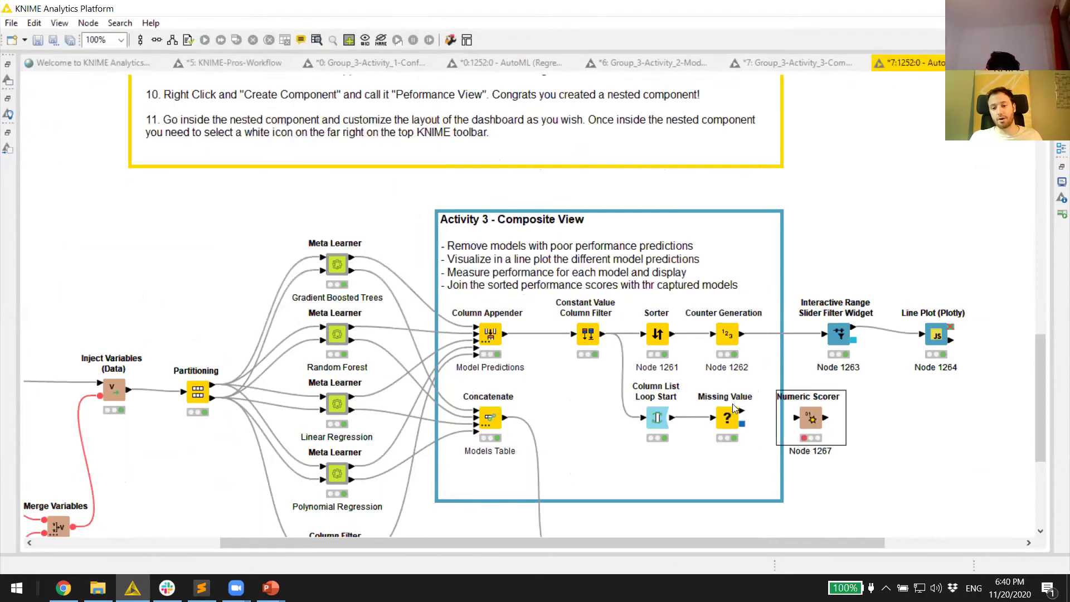
Step: Connect the Missing Value table output to the Numeric Scorer input and clear the Numeric Scorer node's label
{"action": "left_click_drag", "start_coordinate": [742, 412], "coordinate": [796, 418]}
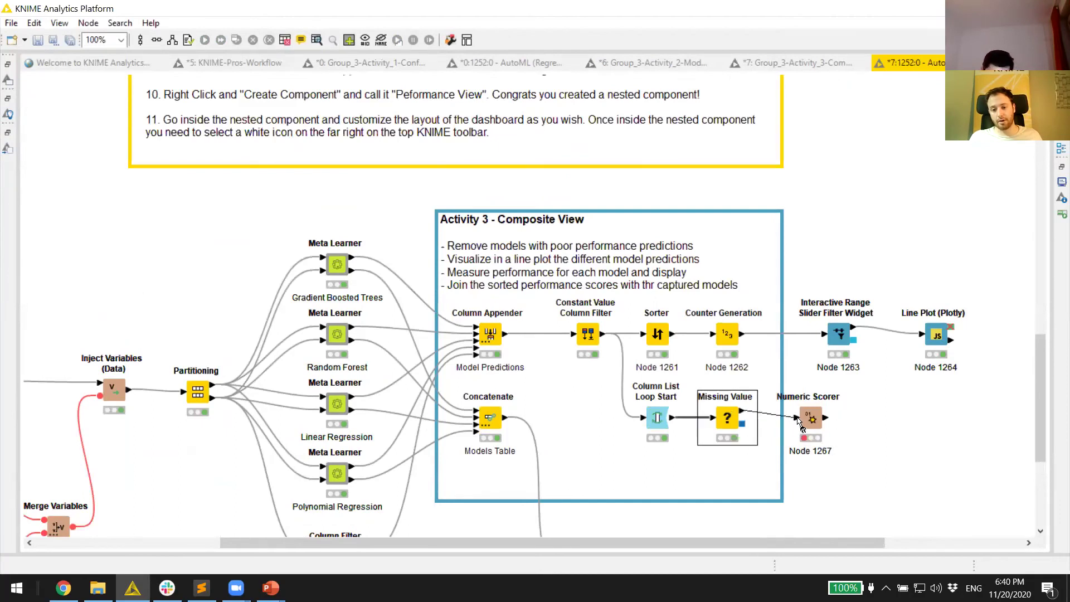
{"action": "scroll", "coordinate": [725, 466], "scroll_direction": "right", "scroll_amount": 3}
{"action": "scroll", "coordinate": [716, 469], "scroll_direction": "right", "scroll_amount": 1}
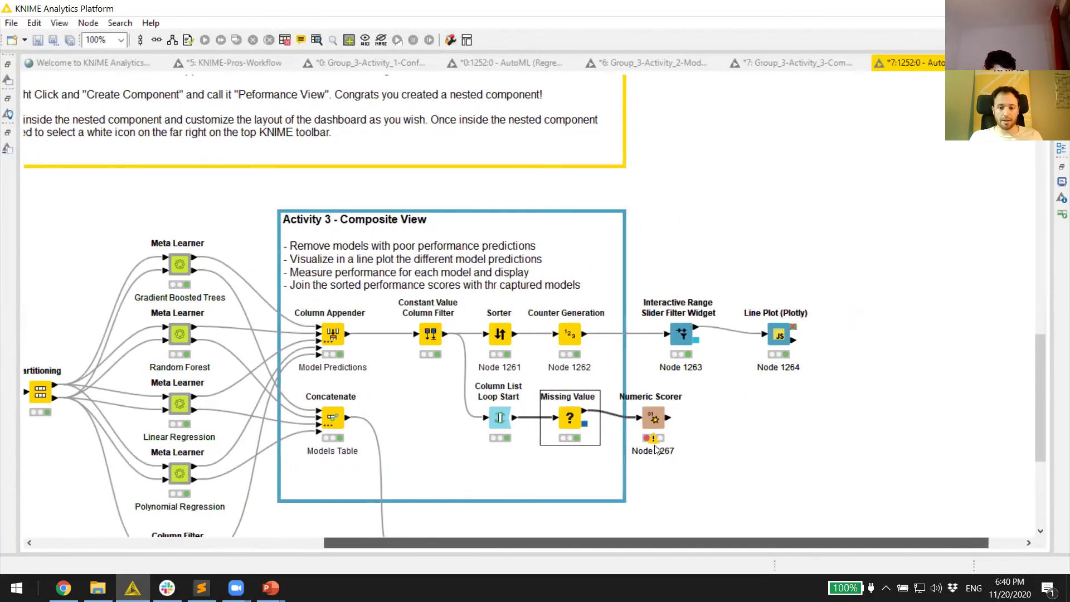
{"action": "double_click", "coordinate": [652, 450]}
{"action": "key", "text": "BackSpace"}
Step: Configure the Numeric Scorer with sepal_width as the reference column and Gradient Boosted Trees as the predicted column
{"action": "double_click", "coordinate": [652, 418]}
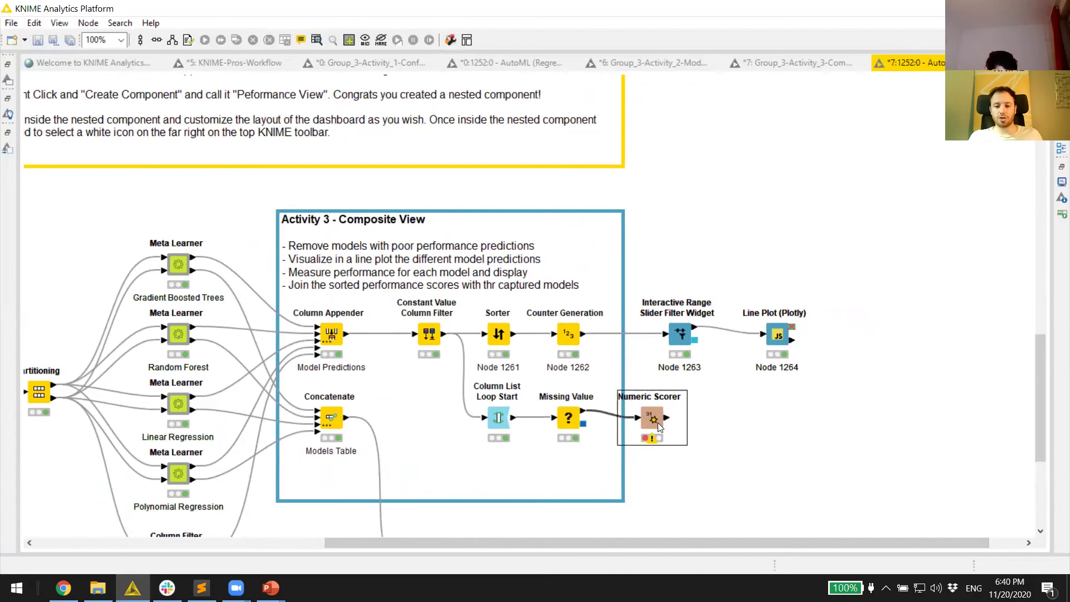
{"action": "left_click", "coordinate": [562, 209]}
{"action": "left_click", "coordinate": [562, 244]}
{"action": "left_click", "coordinate": [561, 233]}
{"action": "left_click", "coordinate": [561, 228]}
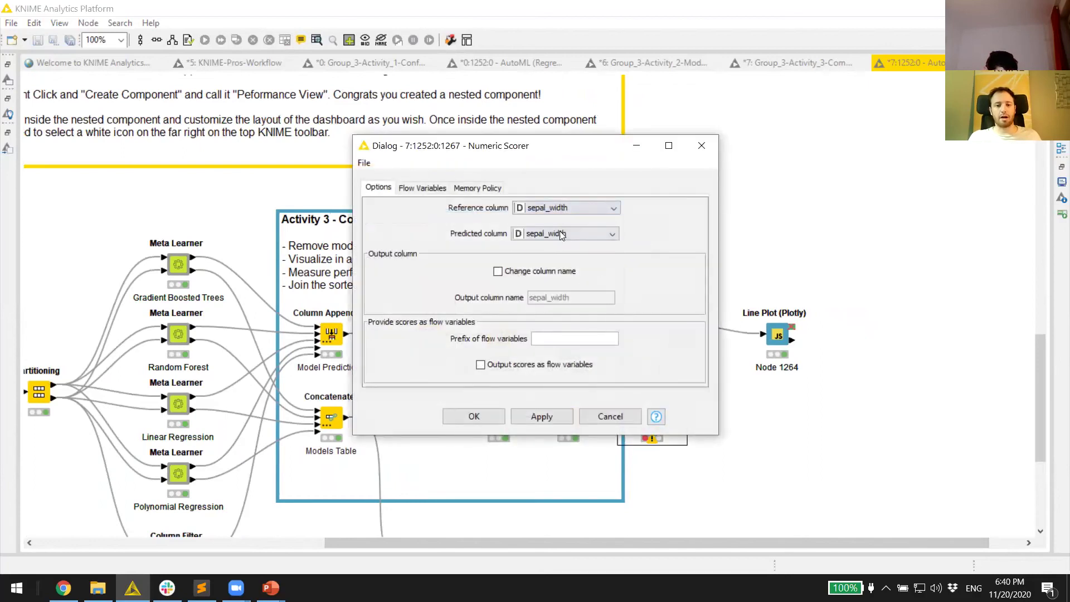
{"action": "left_click", "coordinate": [562, 233]}
{"action": "left_click", "coordinate": [565, 254]}
{"action": "left_click", "coordinate": [474, 417]}
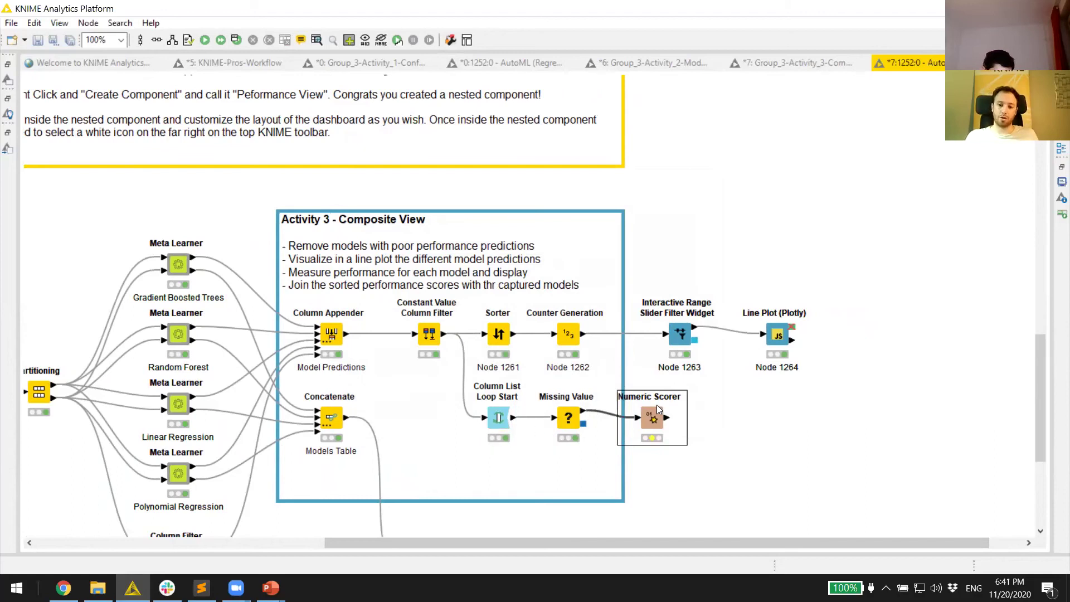
Step: Control the Numeric Scorer's reference columnName with the target_column flow variable and its predicted columnName with currentColumnName
{"action": "double_click", "coordinate": [649, 422]}
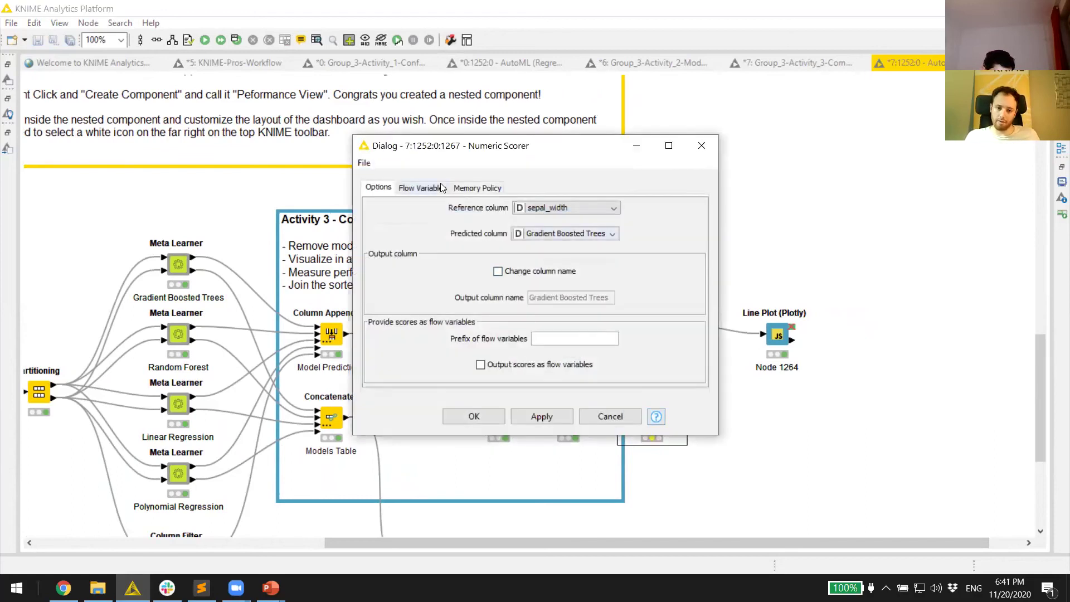
{"action": "left_click", "coordinate": [422, 188]}
{"action": "left_click", "coordinate": [369, 208]}
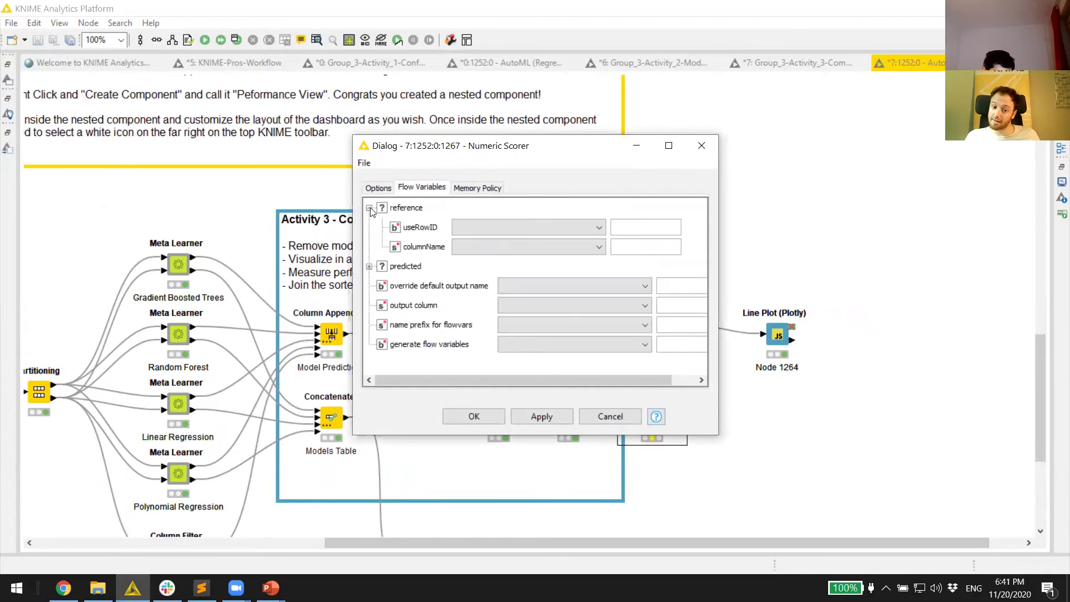
{"action": "left_click", "coordinate": [483, 247]}
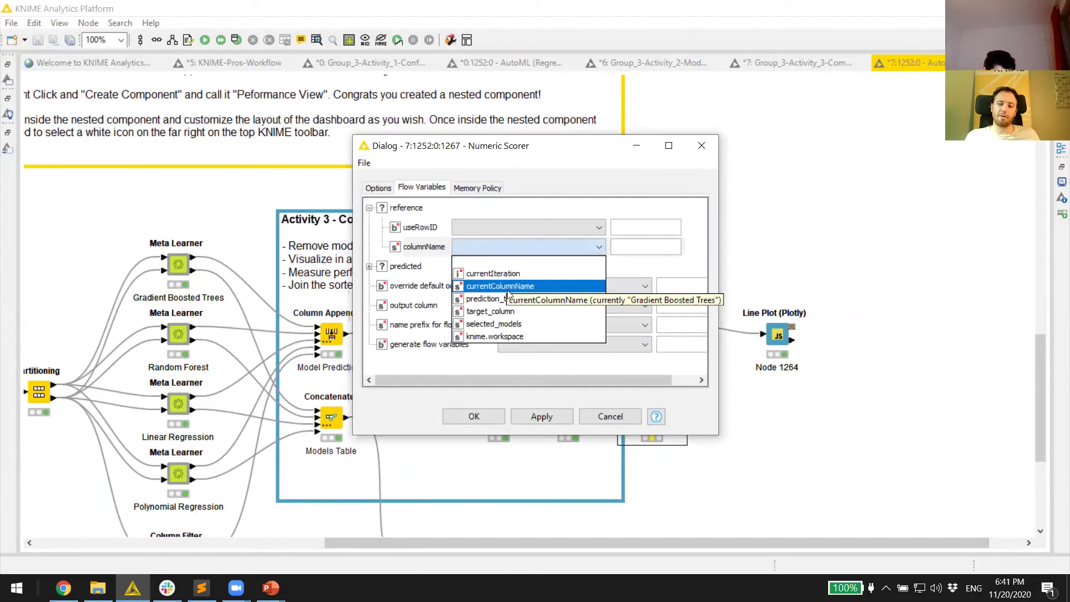
{"action": "left_click", "coordinate": [507, 311]}
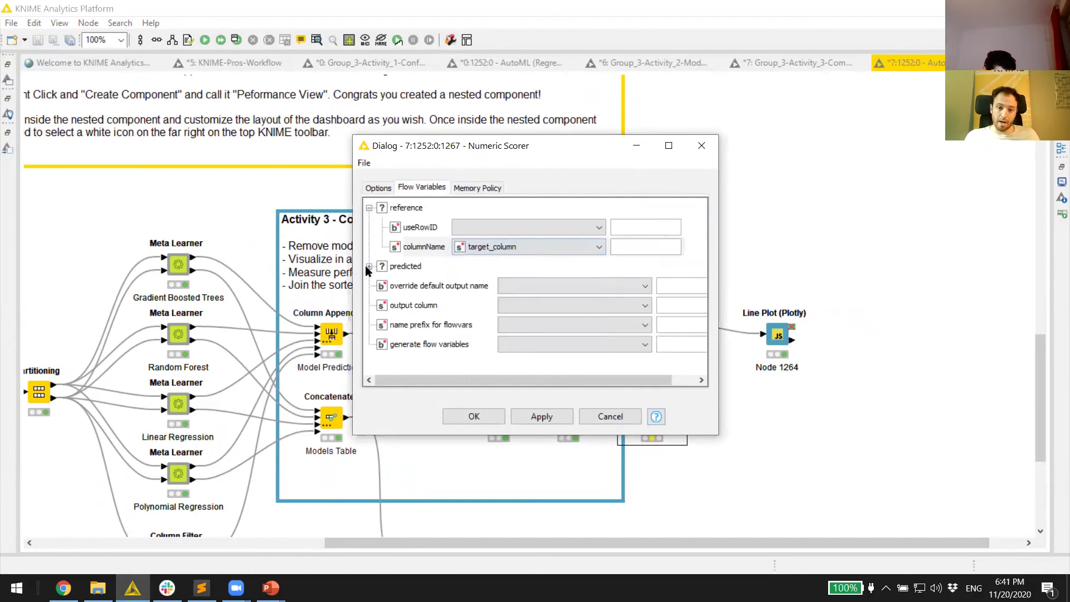
{"action": "left_click", "coordinate": [369, 266]}
{"action": "left_click", "coordinate": [492, 304]}
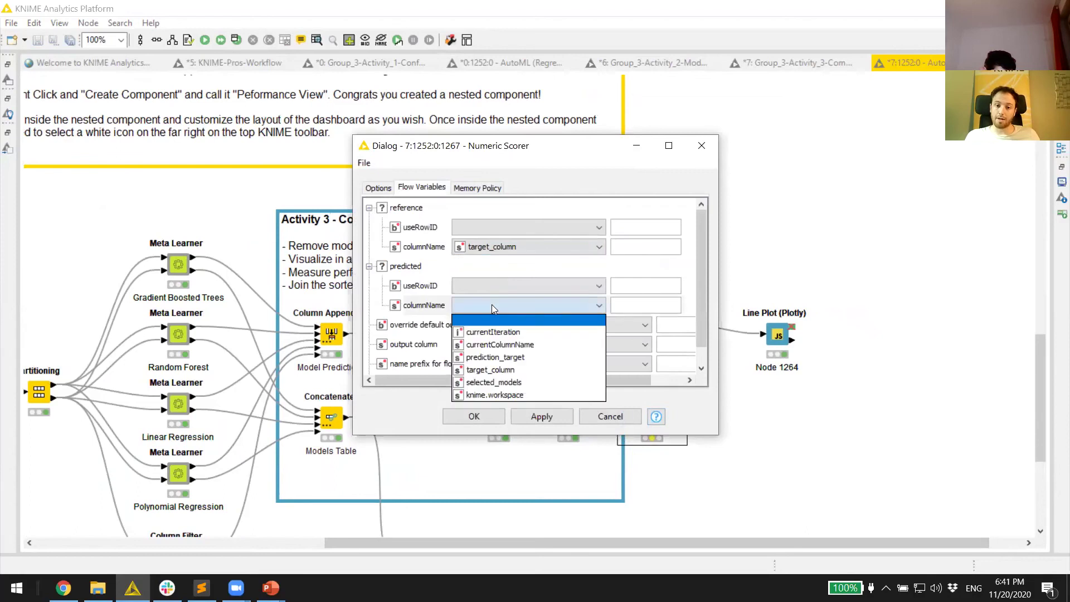
{"action": "left_click", "coordinate": [520, 346]}
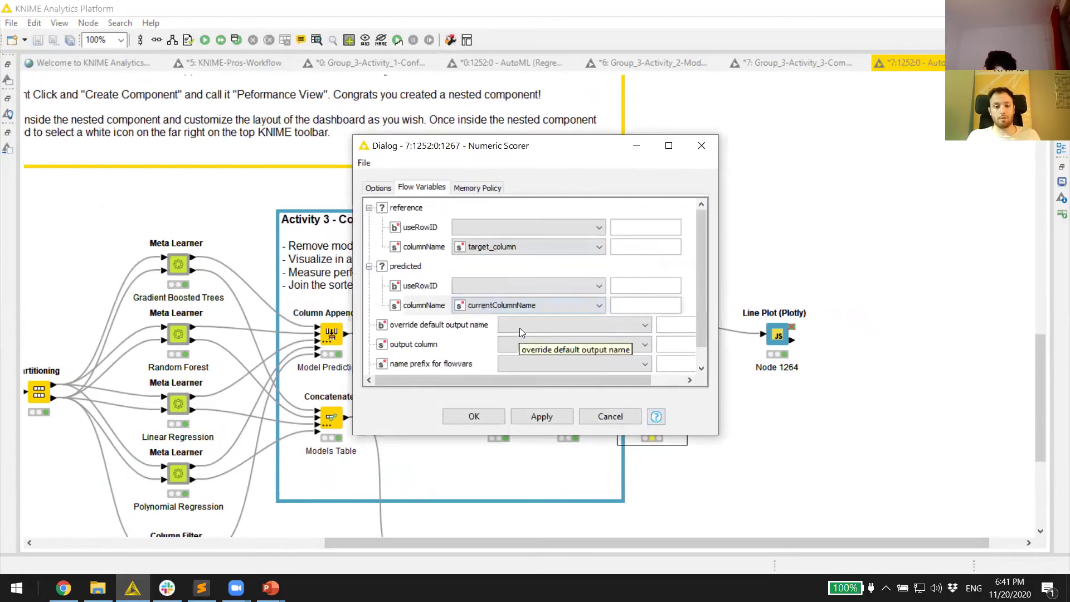
{"action": "left_click", "coordinate": [477, 414]}
Step: Examine the Column List Loop Start output's column specification and flow variables, focusing on the value of currentColumnName
{"action": "right_click", "coordinate": [491, 415]}
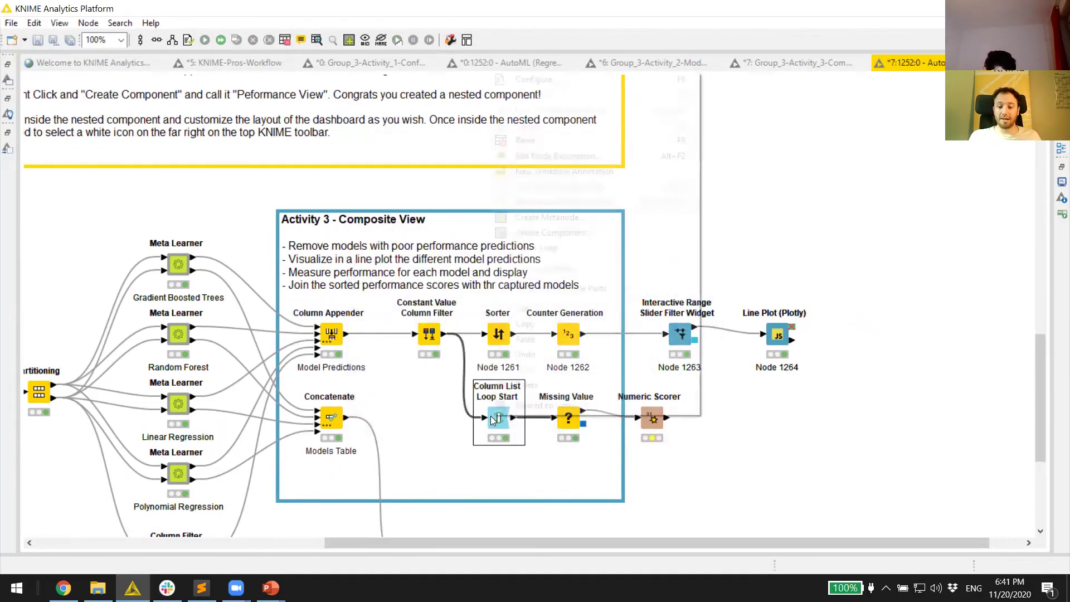
{"action": "left_click", "coordinate": [518, 406]}
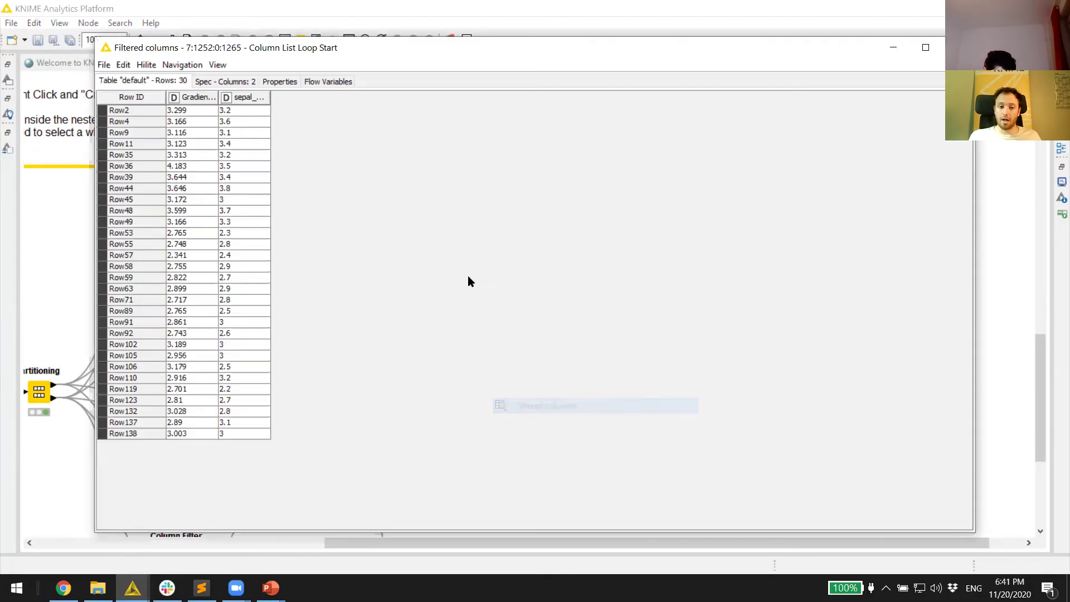
{"action": "left_click", "coordinate": [227, 83]}
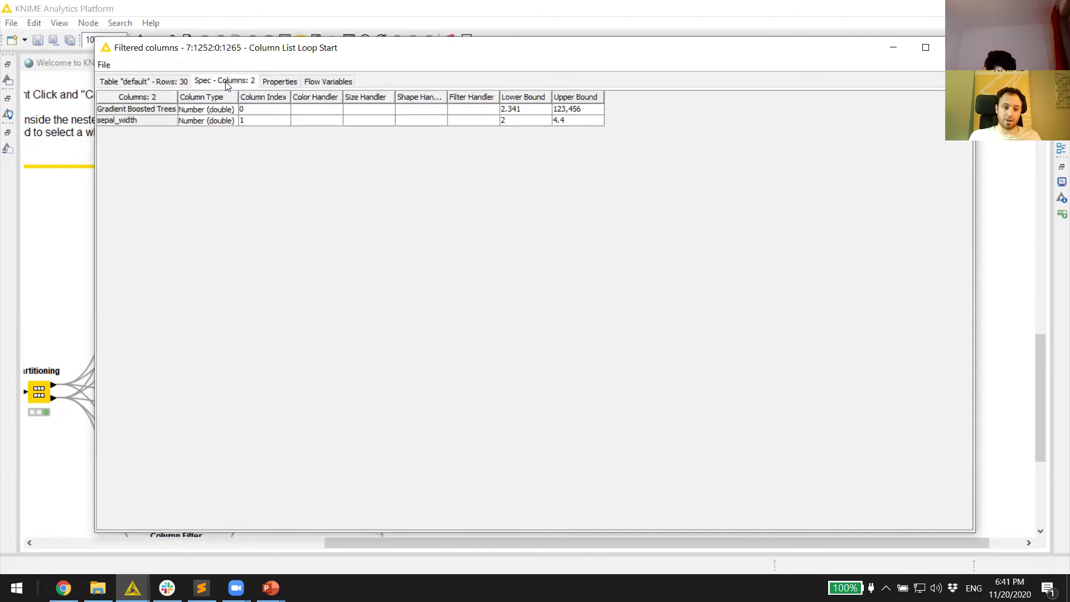
{"action": "left_click", "coordinate": [329, 82]}
{"action": "left_click_drag", "start_coordinate": [462, 125], "coordinate": [640, 135]}
{"action": "left_click", "coordinate": [639, 128]}
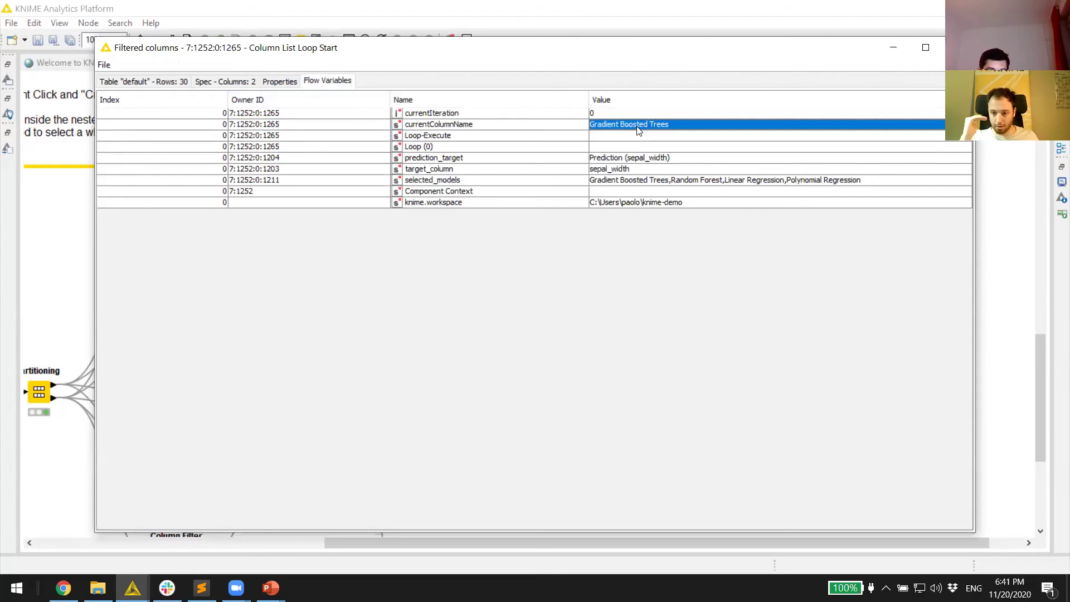
Step: Execute the Numeric Scorer node and view its Statistics output table
{"action": "left_click", "coordinate": [959, 47]}
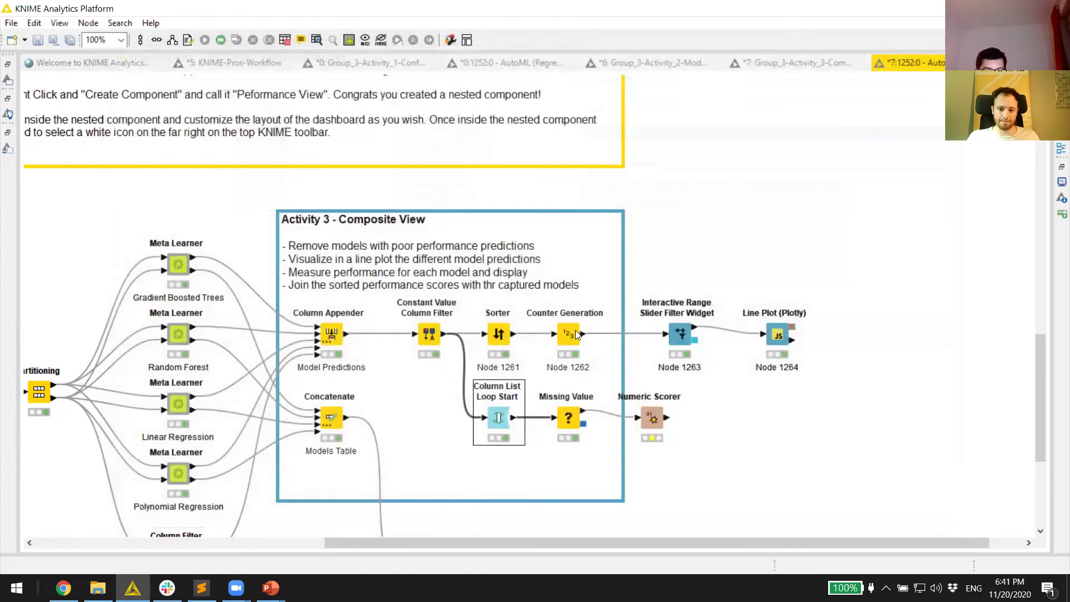
{"action": "right_click", "coordinate": [651, 427]}
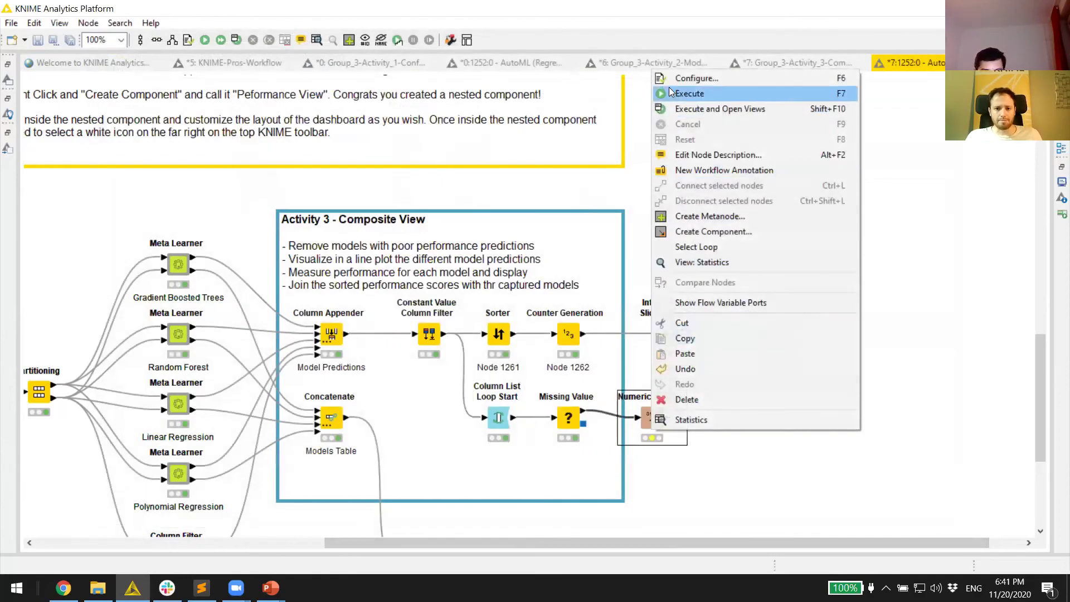
{"action": "left_click", "coordinate": [690, 93]}
{"action": "right_click", "coordinate": [647, 427]}
{"action": "left_click", "coordinate": [674, 411]}
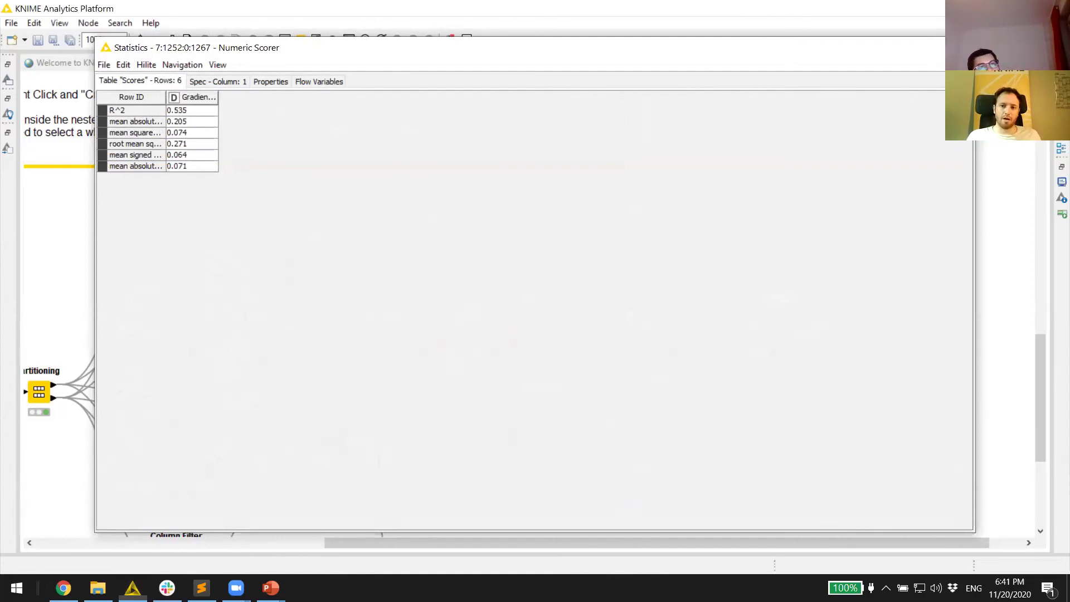
{"action": "left_click", "coordinate": [959, 47]}
Step: Find the Row Filter node in the repository and add it after the Numeric Scorer, connected to its output
{"action": "left_click", "coordinate": [7, 146]}
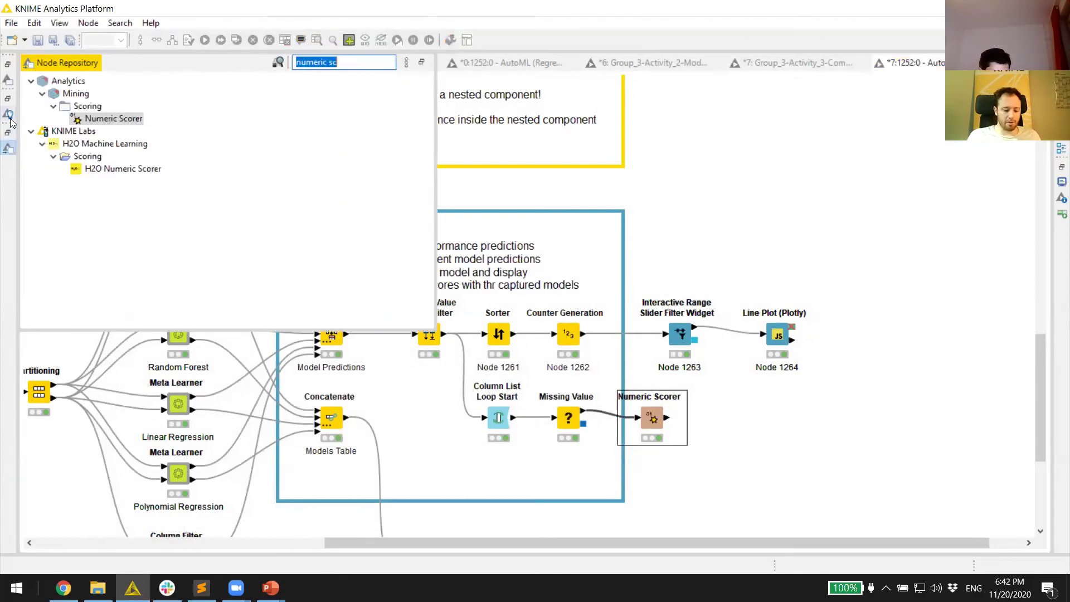
{"action": "type", "text": "row filter"}
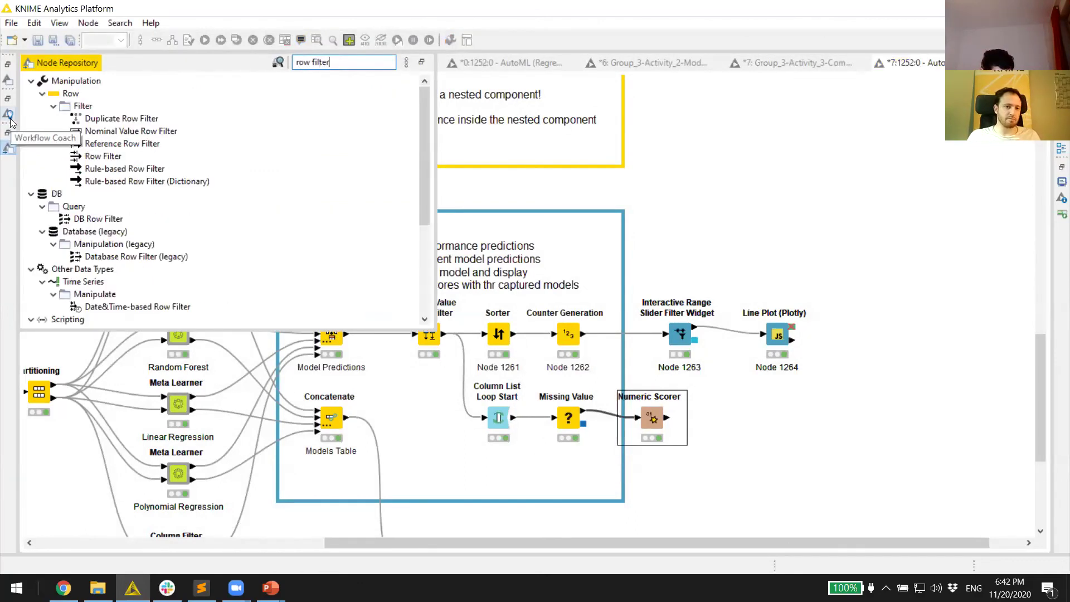
{"action": "left_click_drag", "start_coordinate": [103, 156], "coordinate": [708, 418]}
Step: Configure the Row Filter to include rows by row ID matching the expression "root mean squared error"
{"action": "double_click", "coordinate": [719, 419]}
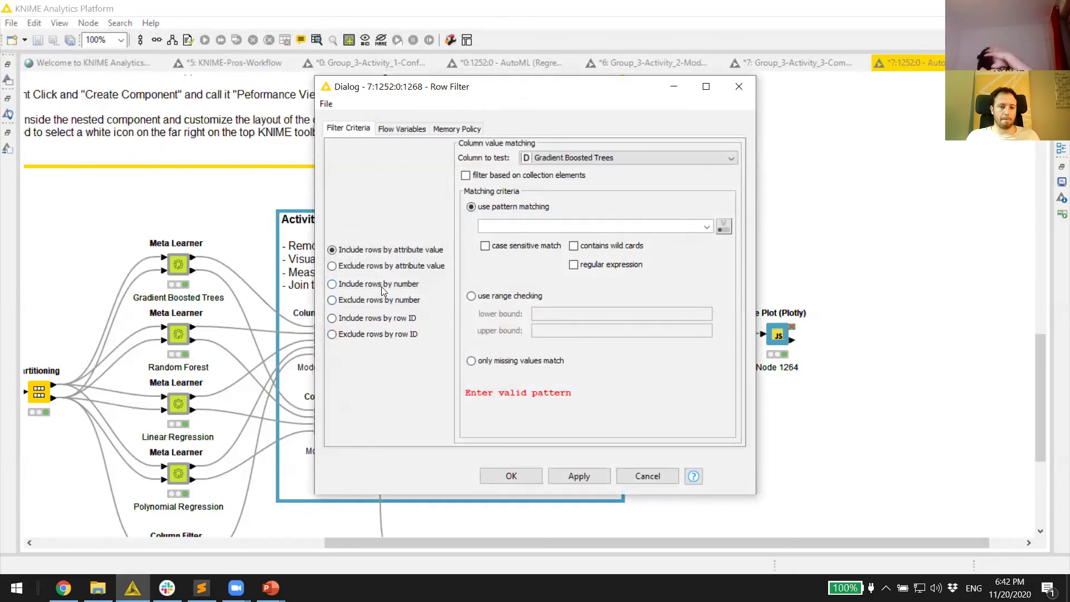
{"action": "left_click", "coordinate": [384, 319]}
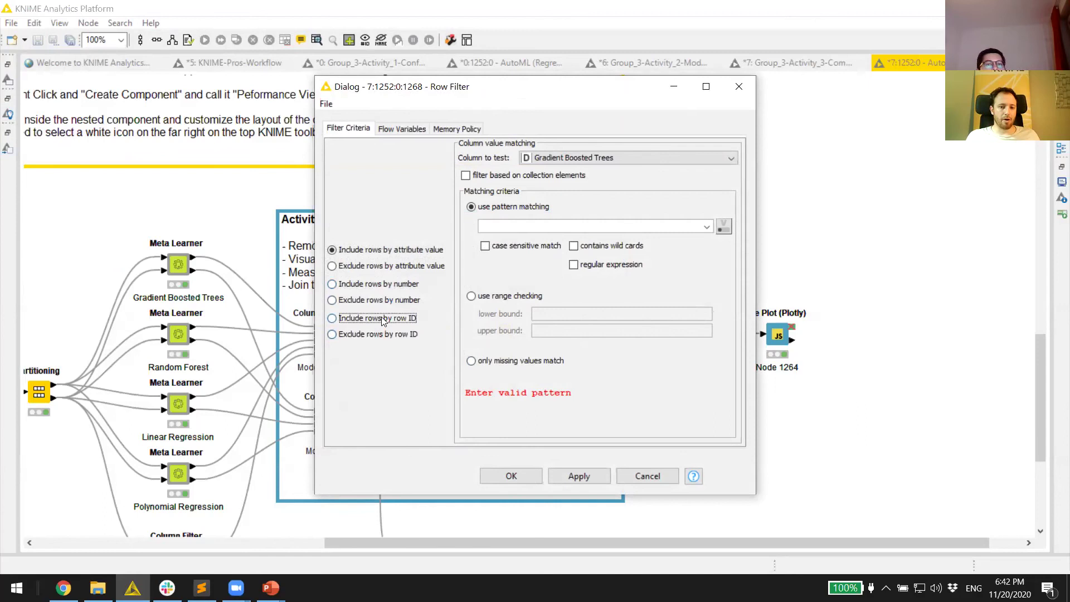
{"action": "left_click", "coordinate": [600, 162]}
{"action": "type", "text": "r"}
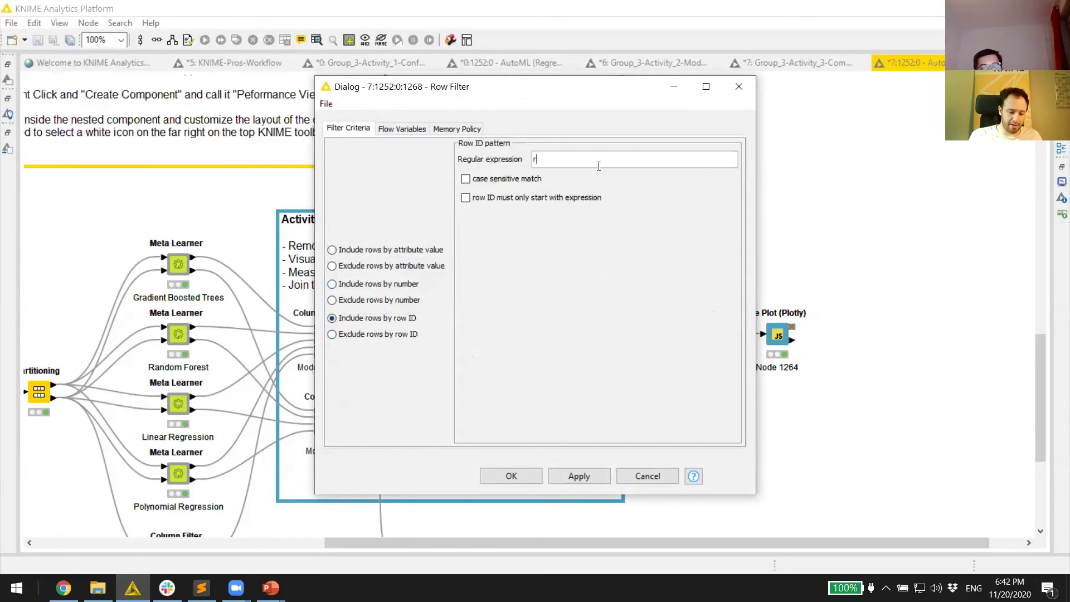
{"action": "type", "text": "oot mean squa"}
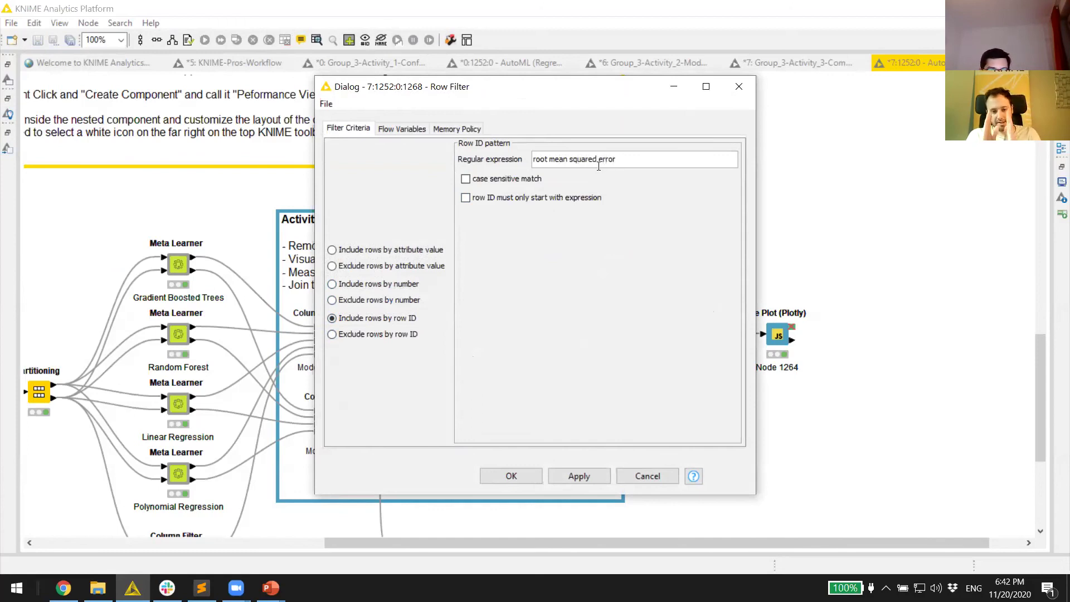
{"action": "type", "text": "red error"}
{"action": "left_click", "coordinate": [510, 476]}
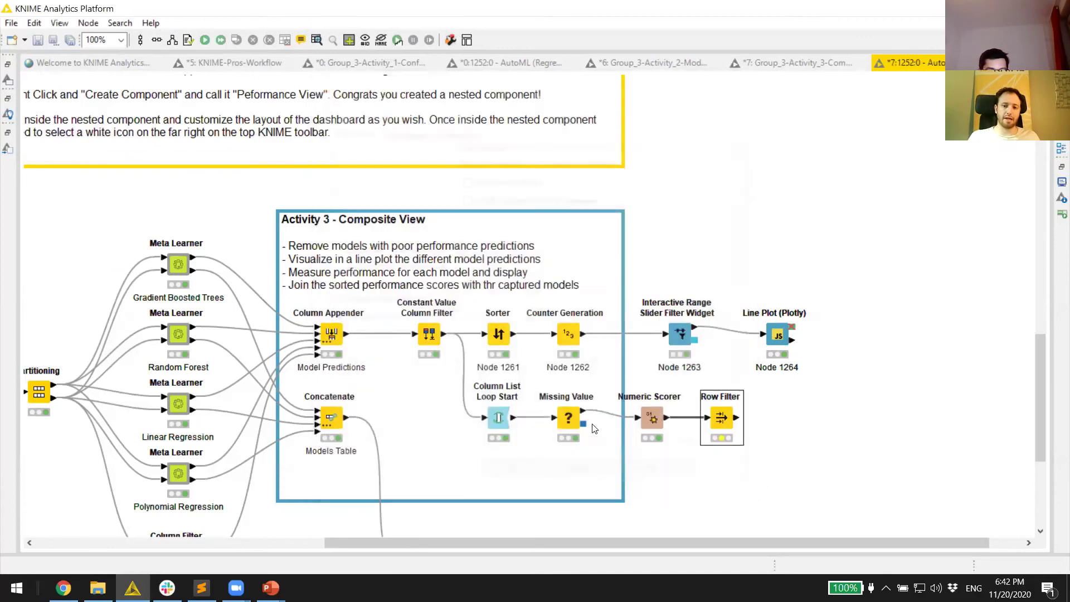
Step: Execute the Row Filter and view its filtered output table
{"action": "right_click", "coordinate": [731, 409]}
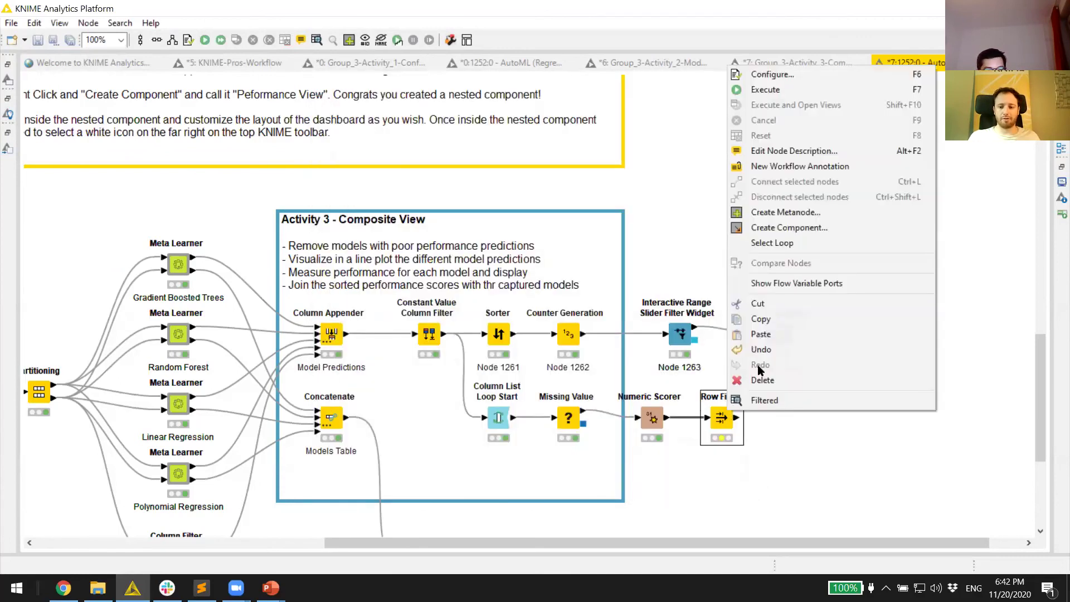
{"action": "left_click", "coordinate": [793, 90]}
{"action": "right_click", "coordinate": [742, 427]}
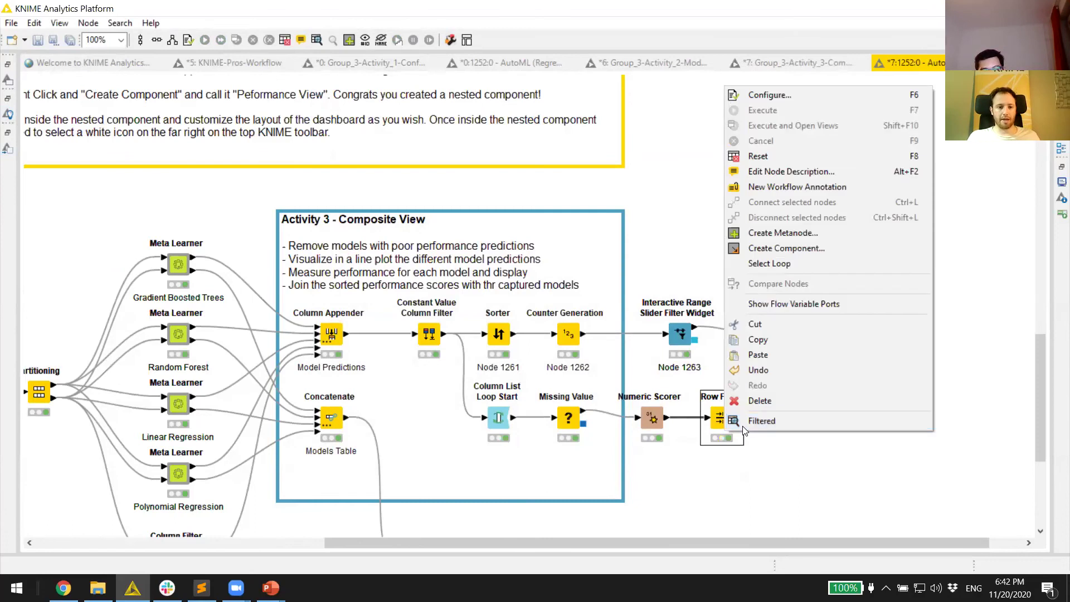
{"action": "left_click", "coordinate": [747, 422]}
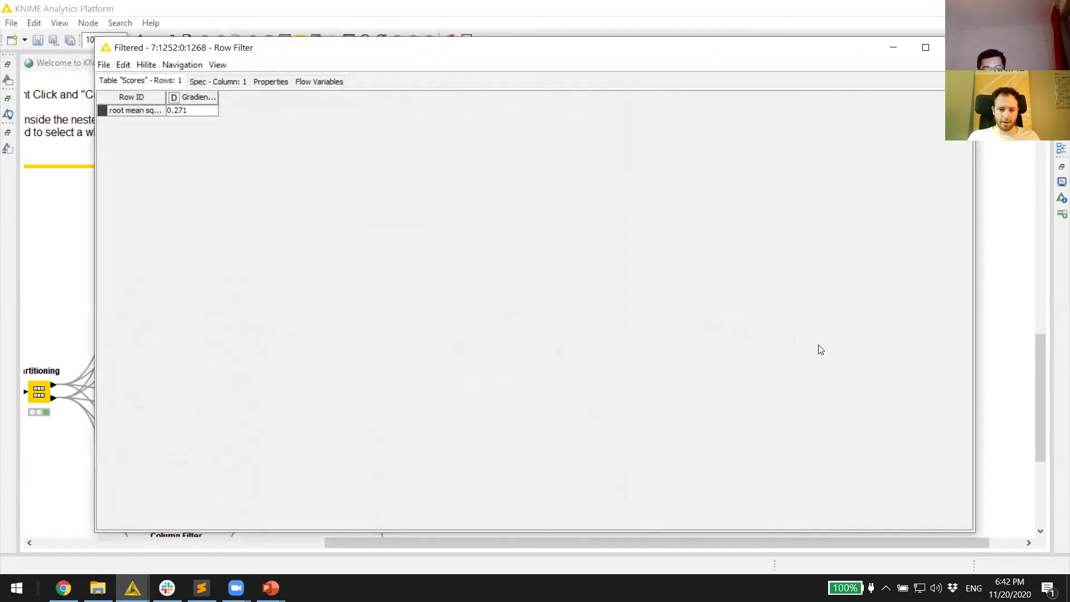
{"action": "left_click", "coordinate": [958, 47]}
Step: Add a Transpose node connected after the Row Filter and clear the label beneath it
{"action": "left_click_drag", "start_coordinate": [828, 542], "coordinate": [862, 542]}
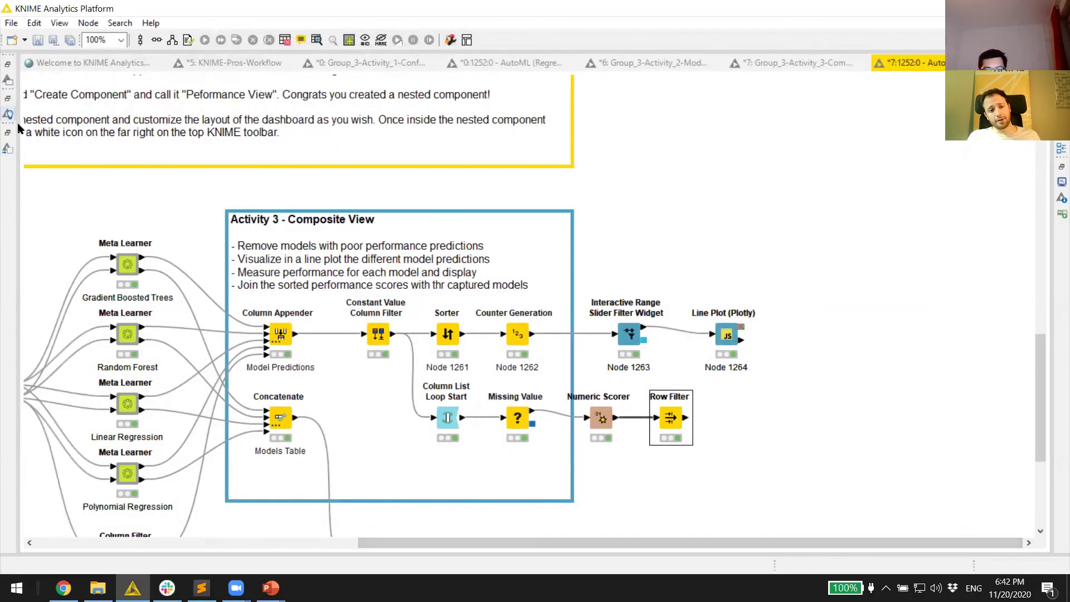
{"action": "left_click", "coordinate": [11, 148]}
{"action": "type", "text": "tran"}
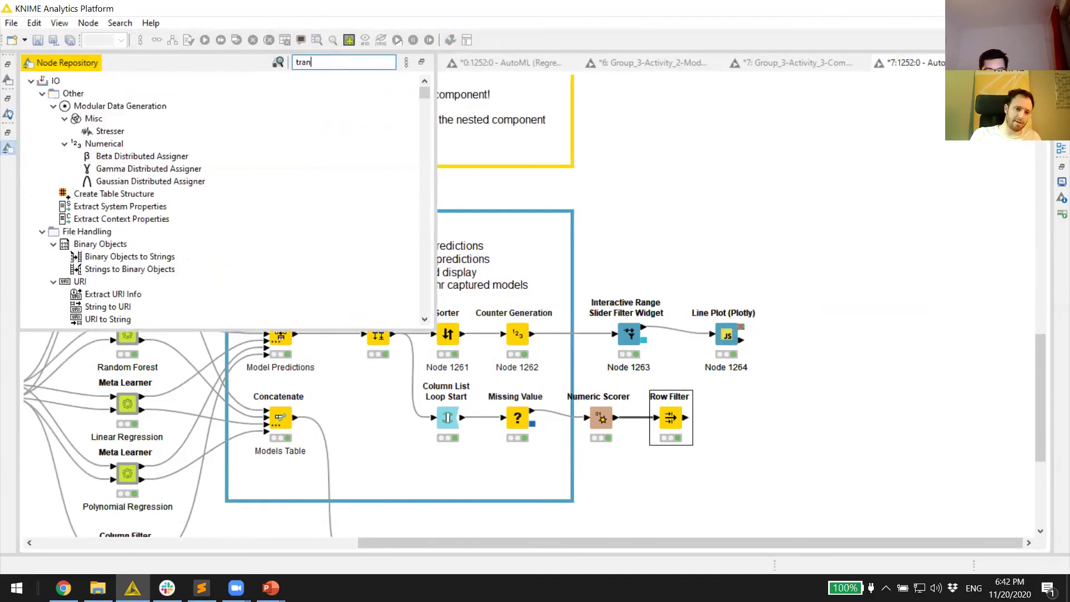
{"action": "type", "text": "spose"}
{"action": "left_click_drag", "start_coordinate": [89, 106], "coordinate": [725, 419]}
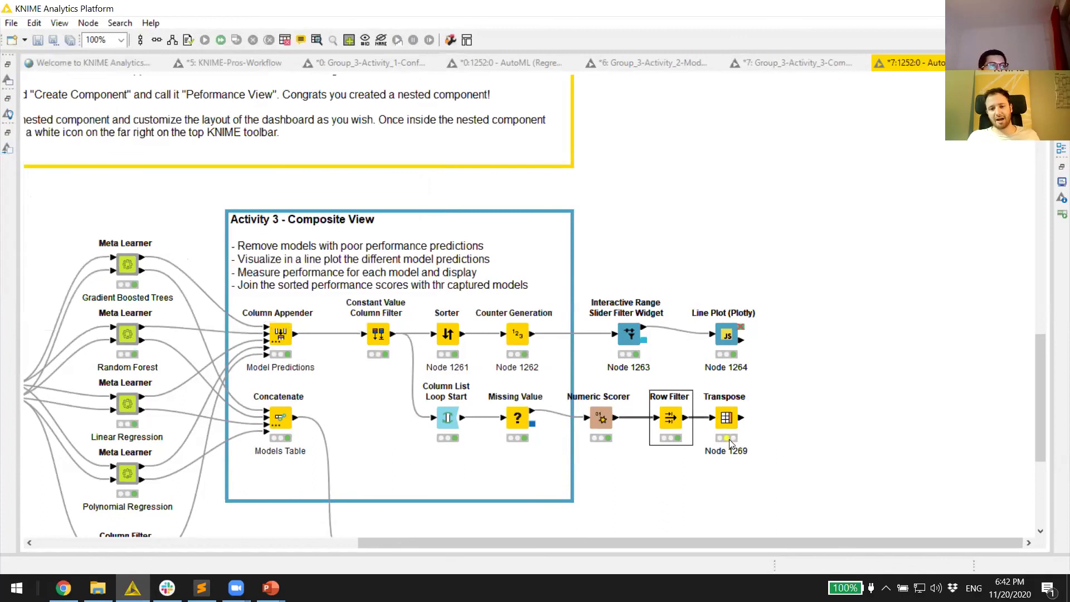
{"action": "left_click", "coordinate": [733, 463]}
{"action": "left_click", "coordinate": [732, 463]}
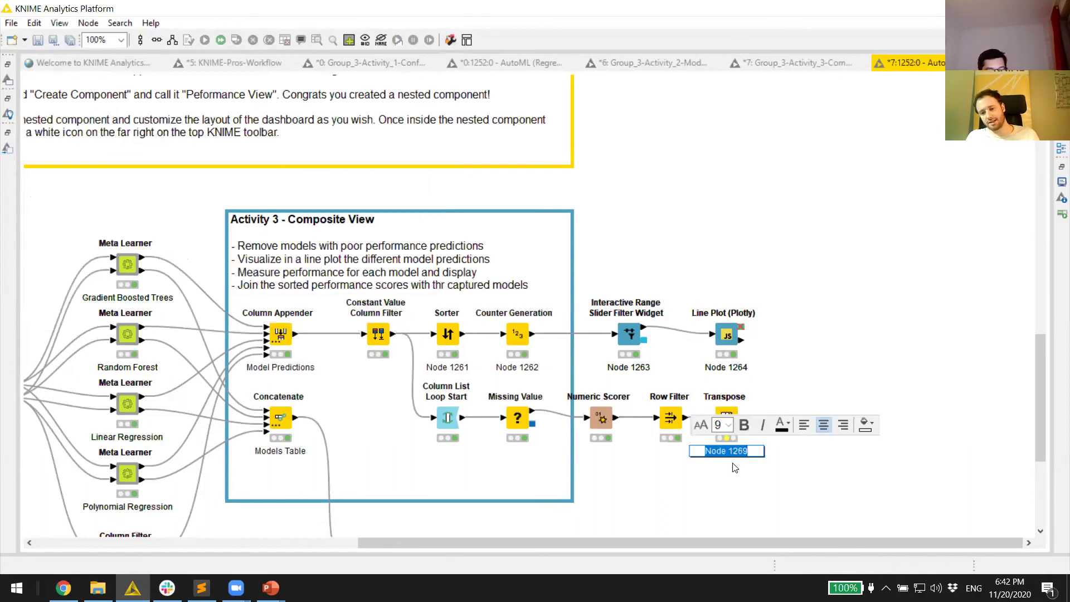
{"action": "key", "text": "Delete"}
Step: Execute the Transpose node and view its transposed table with the data column widened to show the full header
{"action": "right_click", "coordinate": [725, 426]}
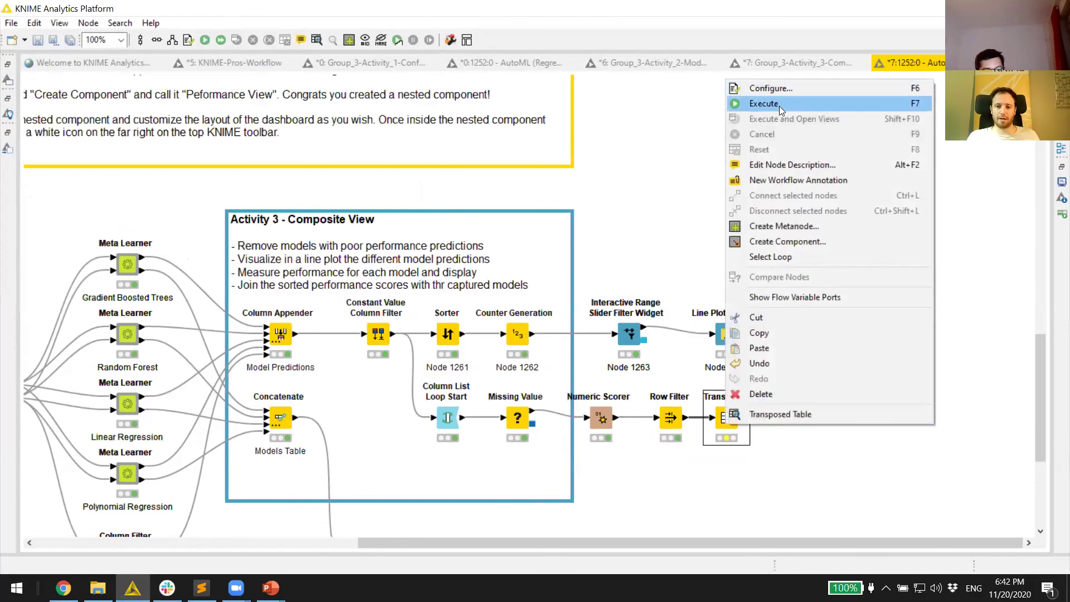
{"action": "left_click", "coordinate": [779, 106]}
{"action": "right_click", "coordinate": [730, 431]}
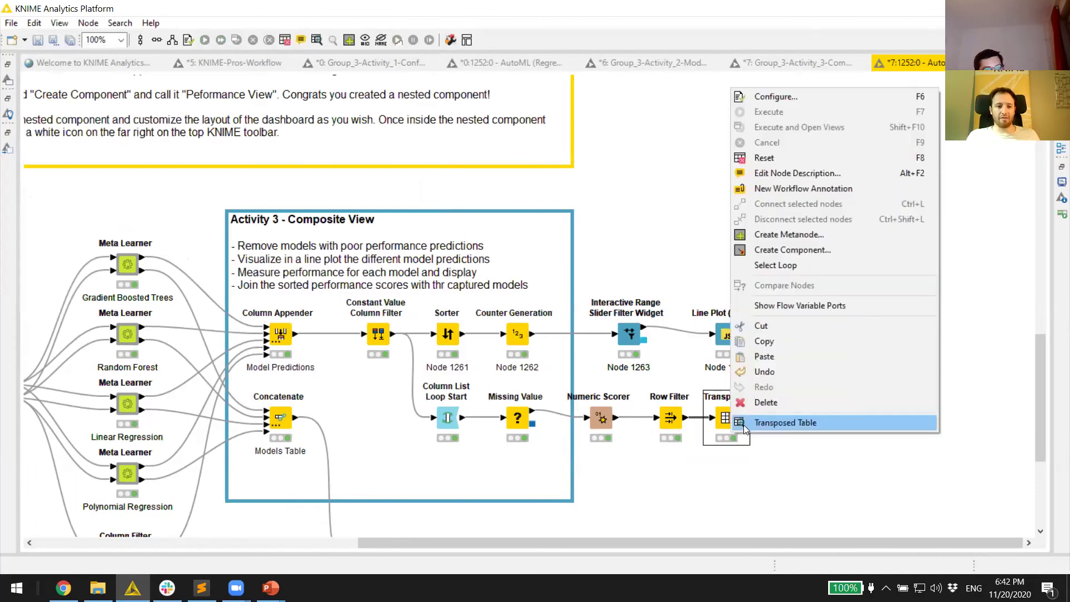
{"action": "left_click", "coordinate": [744, 424]}
{"action": "left_click_drag", "start_coordinate": [235, 95], "coordinate": [279, 98]}
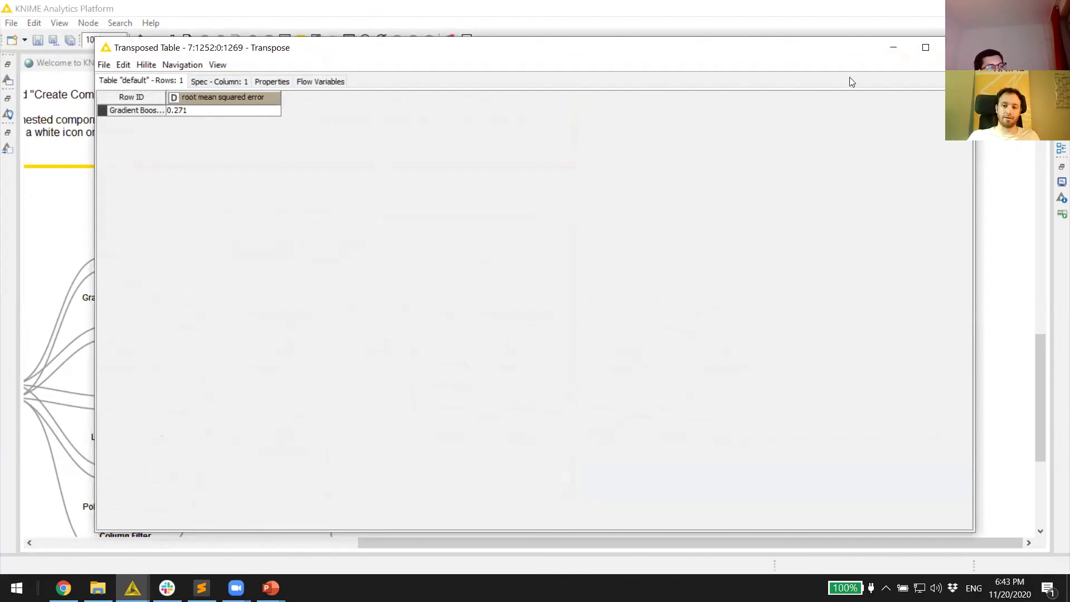
{"action": "left_click", "coordinate": [958, 47]}
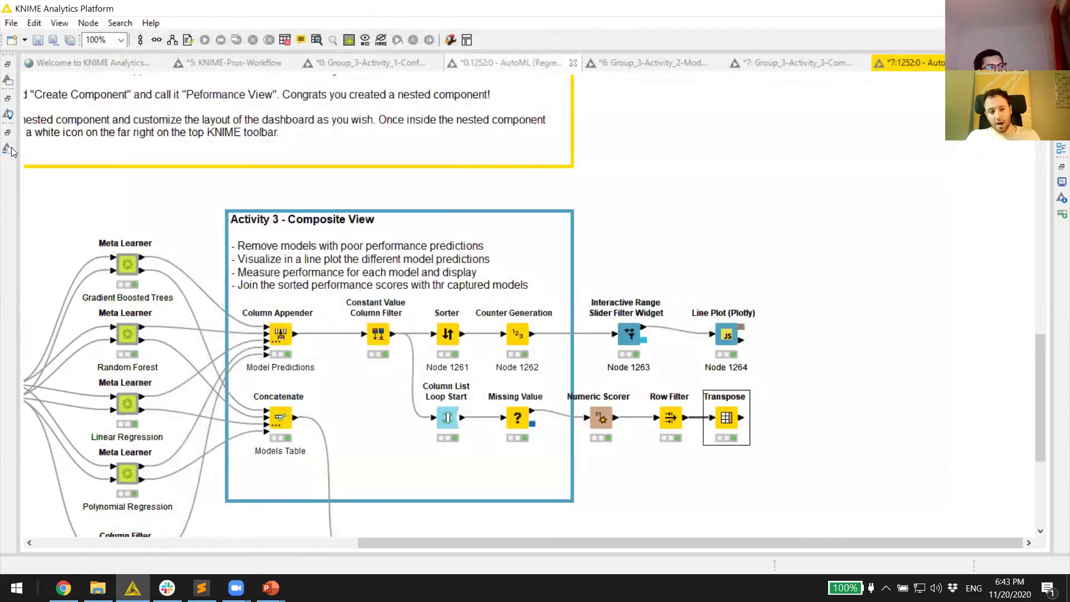
Step: Add a Loop End node connected after the Transpose node and clear the label beneath it
{"action": "left_click", "coordinate": [9, 149]}
{"action": "type", "text": "loop end"}
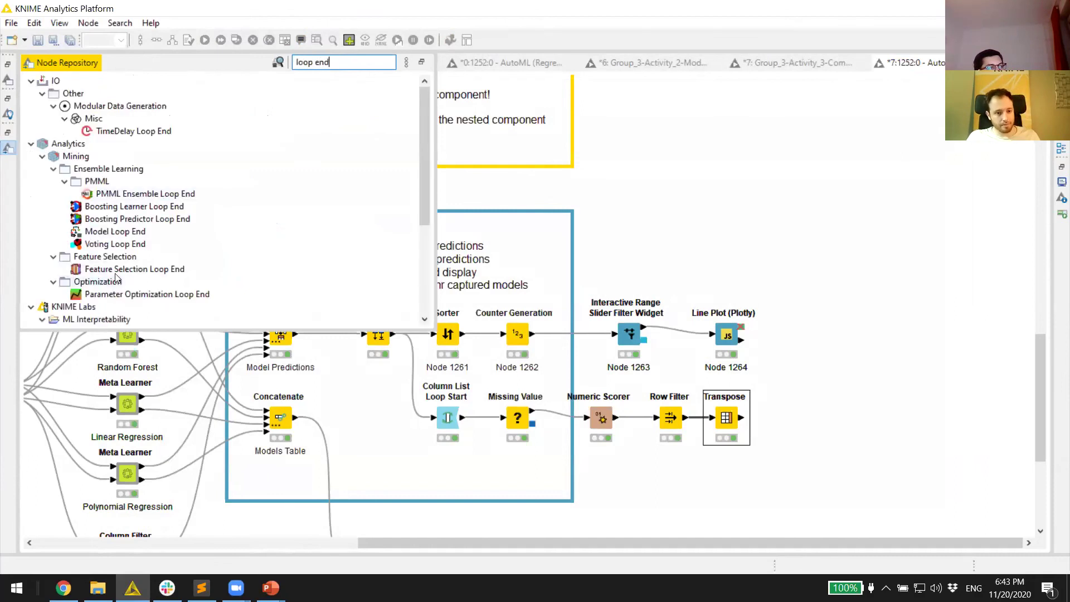
{"action": "scroll", "coordinate": [76, 236], "scroll_direction": "down", "scroll_amount": 4}
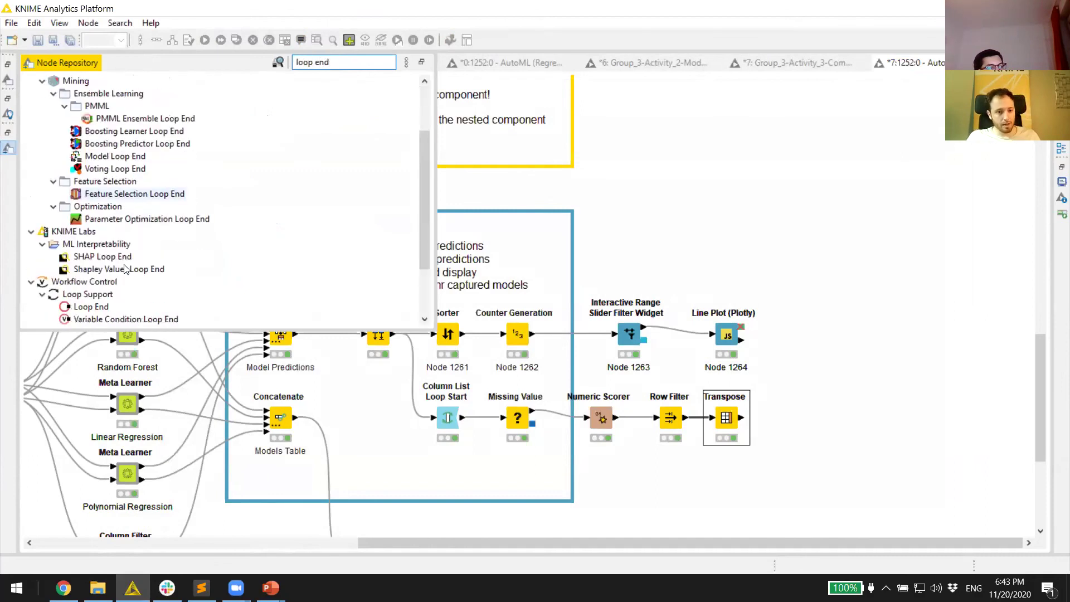
{"action": "mouse_move", "coordinate": [77, 237]}
{"action": "left_mouse_down"}
{"action": "mouse_move", "coordinate": [501, 362]}
{"action": "mouse_move", "coordinate": [796, 415]}
{"action": "mouse_move", "coordinate": [748, 419]}
{"action": "mouse_move", "coordinate": [803, 412]}
{"action": "mouse_move", "coordinate": [801, 434]}
{"action": "left_mouse_up"}
{"action": "double_click", "coordinate": [794, 446]}
{"action": "key", "text": "Delete"}
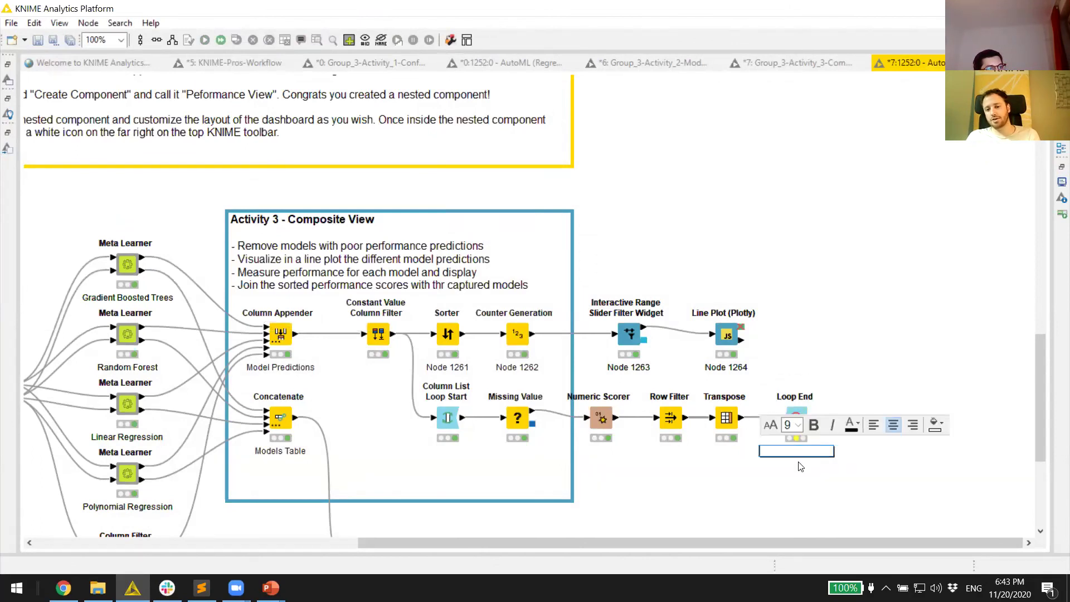
Step: Execute the loop through the Loop End node and view its collected results
{"action": "right_click", "coordinate": [800, 433]}
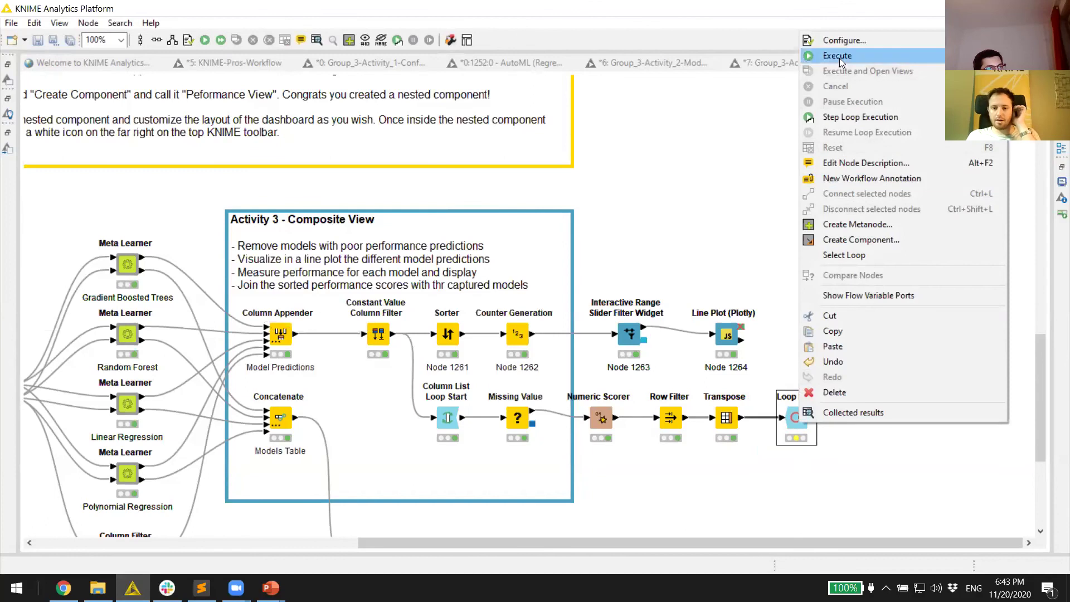
{"action": "left_click", "coordinate": [819, 60]}
{"action": "right_click", "coordinate": [800, 418]}
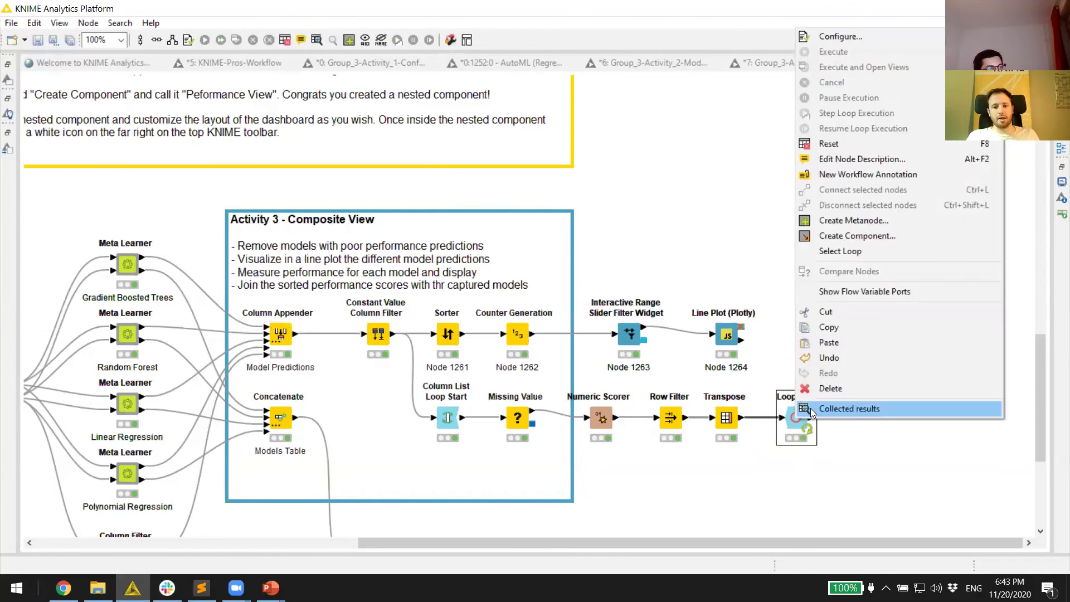
{"action": "left_click", "coordinate": [810, 408]}
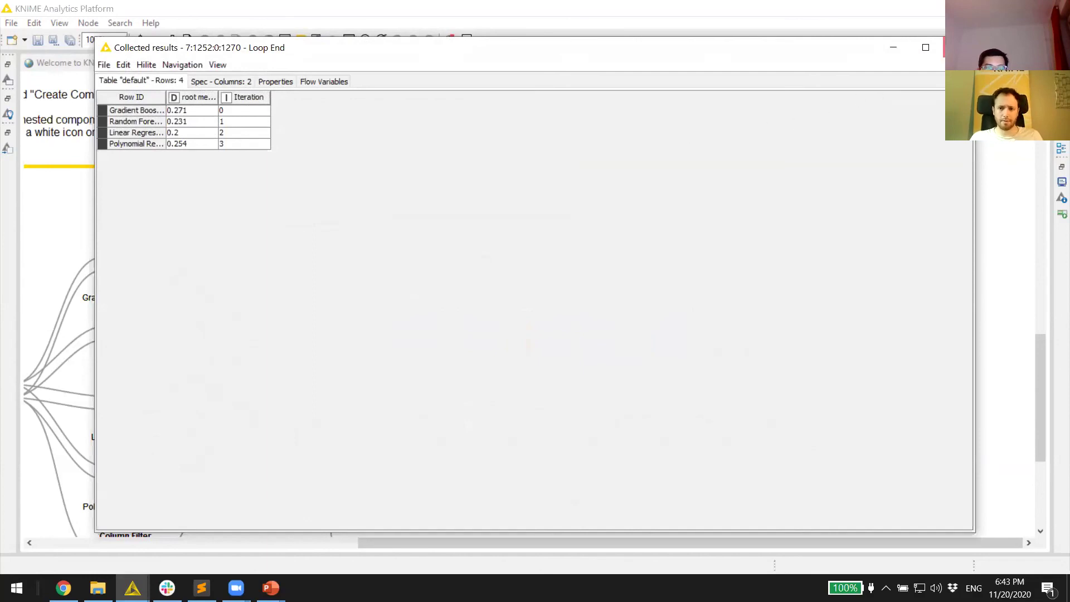
Step: Configure the Loop End to leave row IDs unmodified and not add an iteration column
{"action": "double_click", "coordinate": [796, 418]}
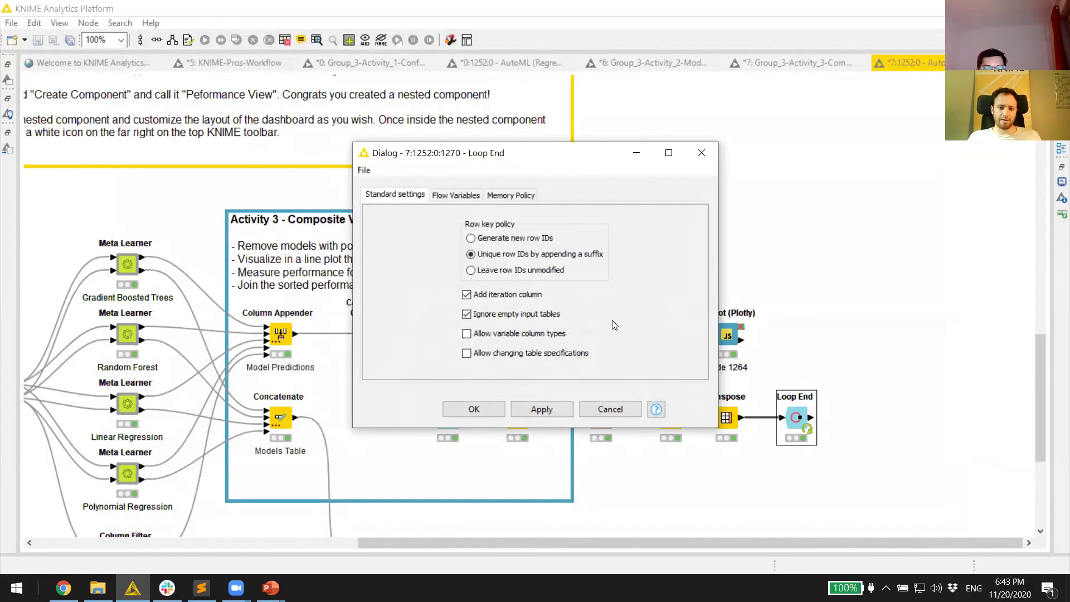
{"action": "left_click", "coordinate": [543, 272]}
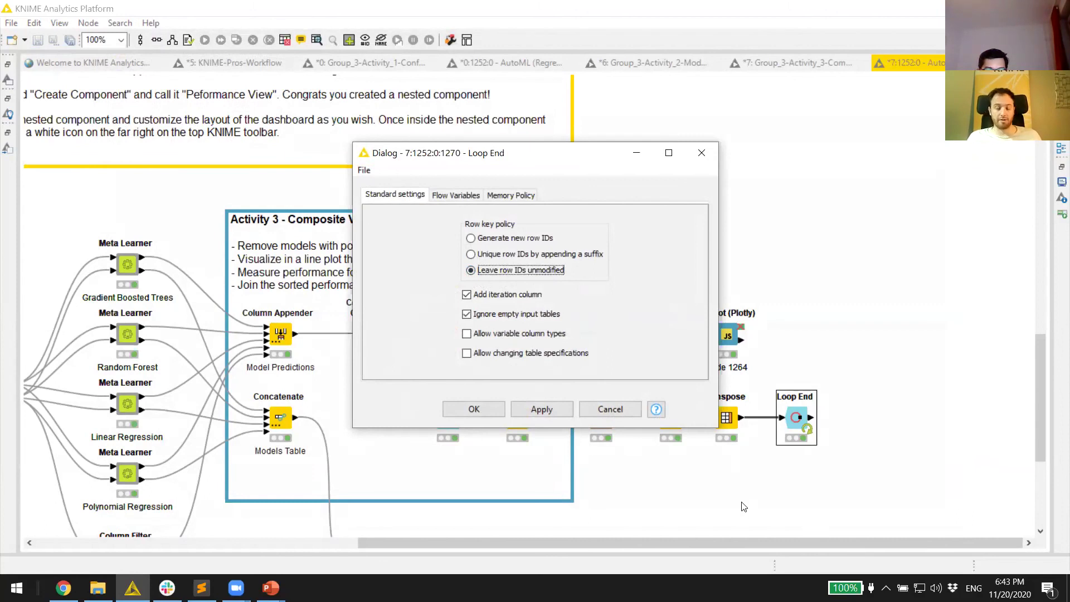
{"action": "left_click", "coordinate": [519, 296]}
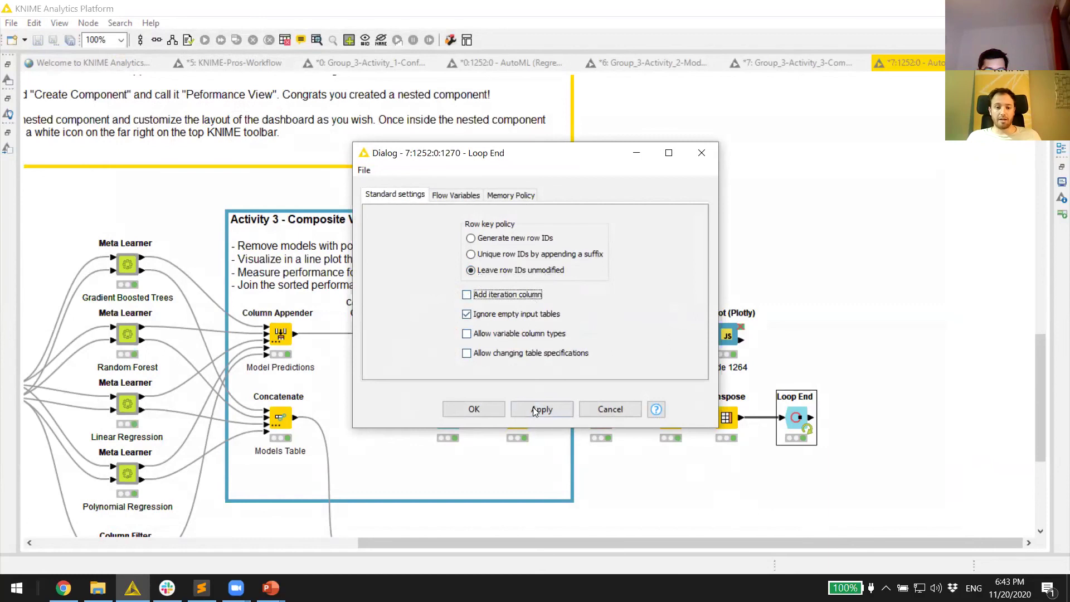
{"action": "left_click", "coordinate": [474, 409]}
Step: Rerun the Loop End and view its collected results with enlarged text and a Row ID column wide enough for full model names
{"action": "right_click", "coordinate": [811, 397]}
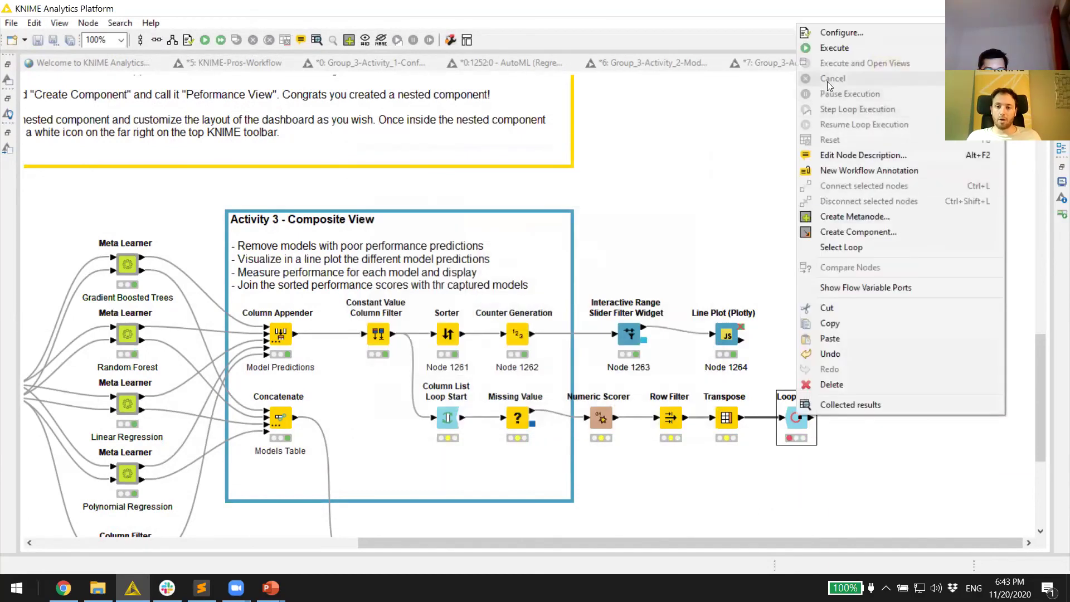
{"action": "left_click", "coordinate": [831, 48]}
{"action": "right_click", "coordinate": [819, 412]}
{"action": "left_click", "coordinate": [821, 406]}
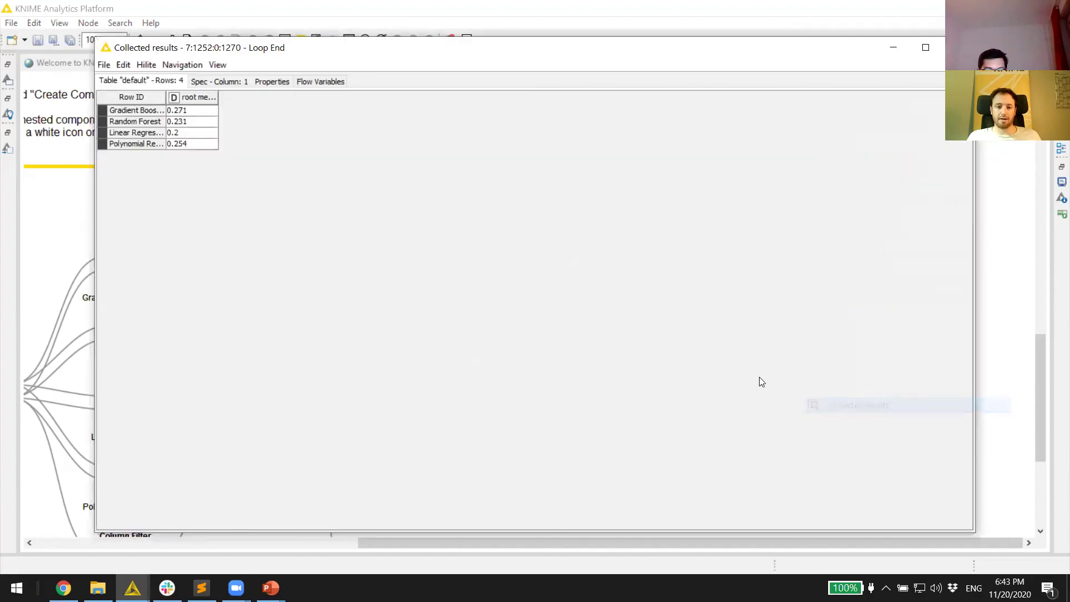
{"action": "scroll", "coordinate": [680, 347], "scroll_direction": "up", "scroll_amount": 8}
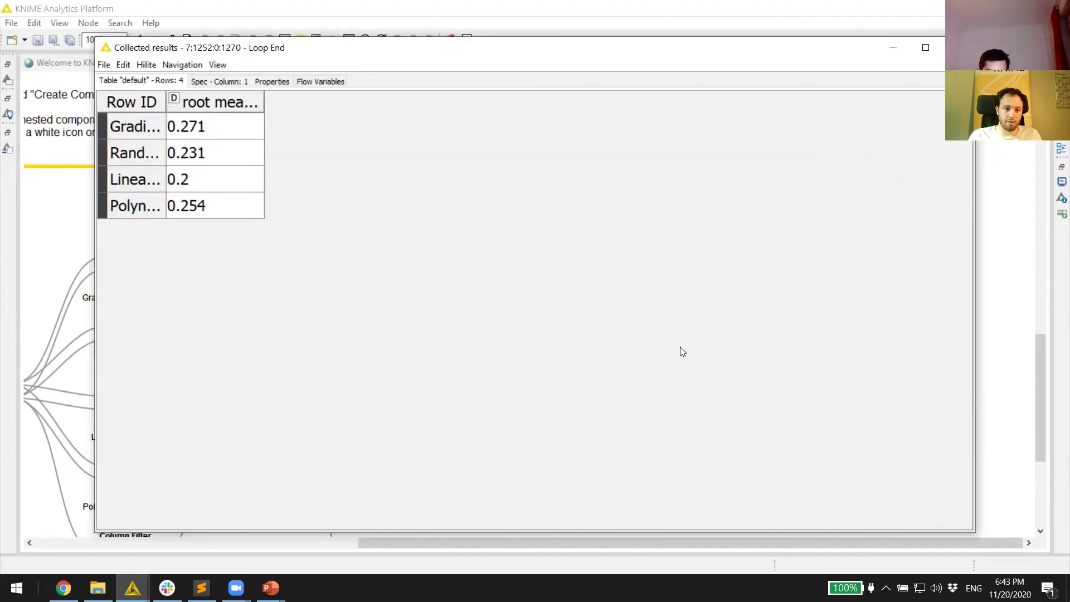
{"action": "scroll", "coordinate": [680, 346], "scroll_direction": "up", "scroll_amount": 2}
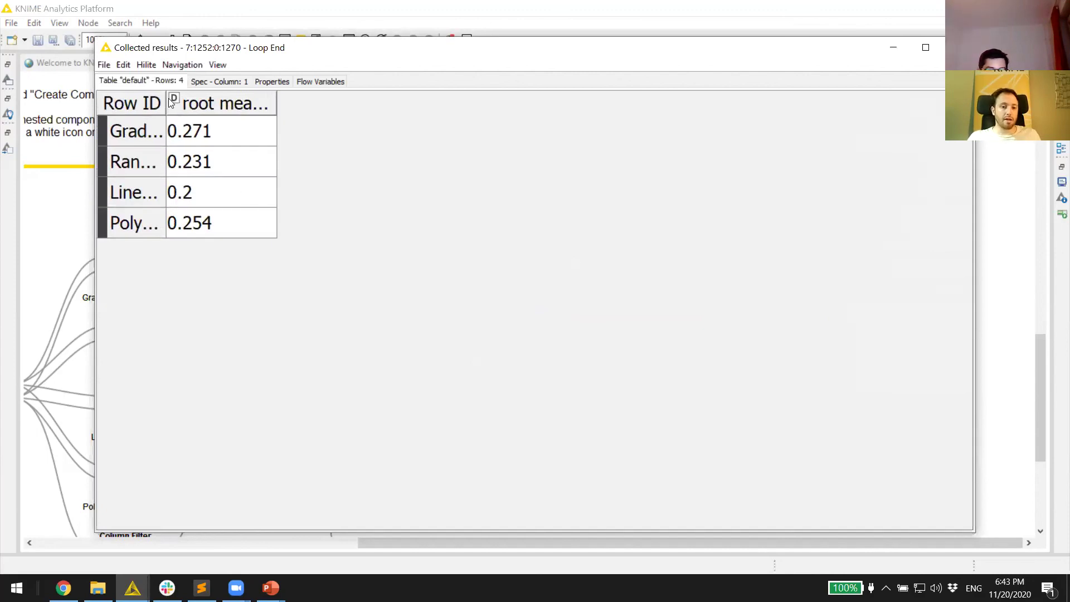
{"action": "left_click_drag", "start_coordinate": [165, 100], "coordinate": [332, 102]}
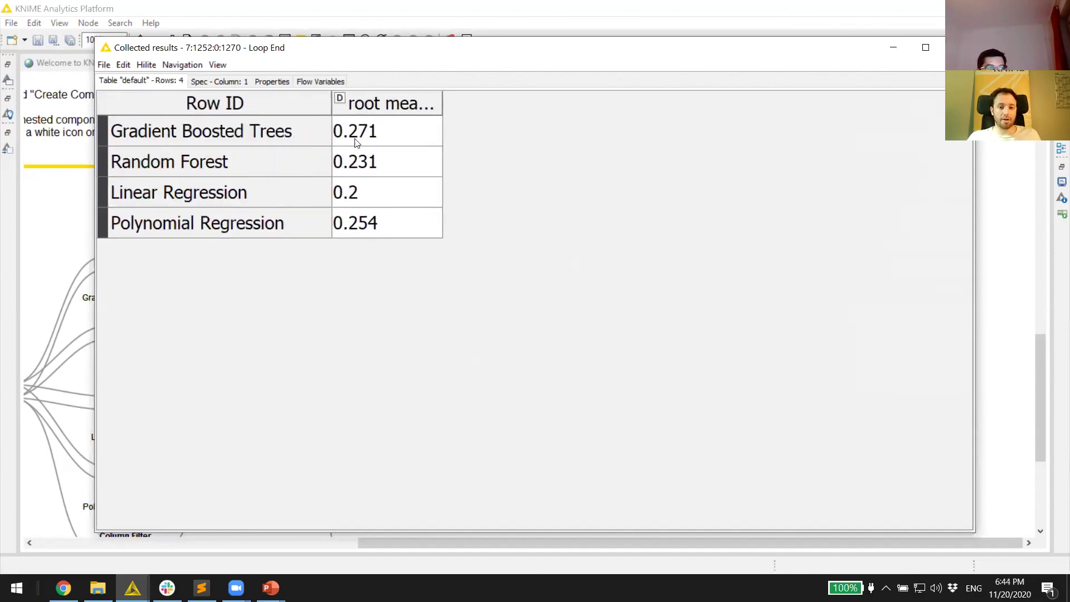
Step: Widen the root mean squared error column to show its full name and examine each model's score in the collected results
{"action": "left_click_drag", "start_coordinate": [441, 100], "coordinate": [619, 103]}
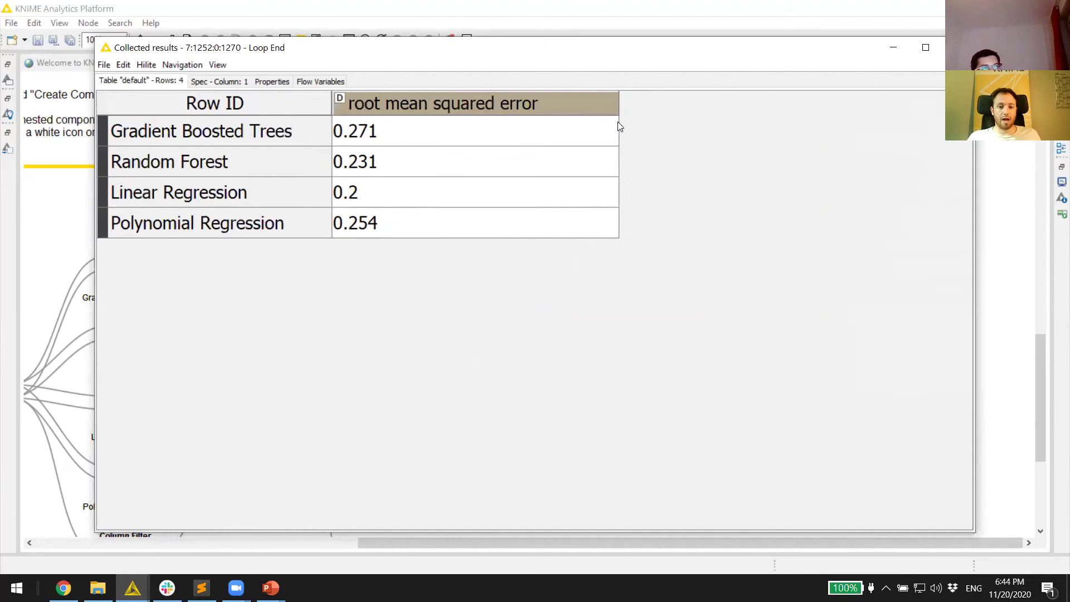
{"action": "left_click", "coordinate": [453, 141]}
{"action": "left_click", "coordinate": [445, 164]}
{"action": "left_click", "coordinate": [437, 195]}
{"action": "left_click", "coordinate": [441, 222]}
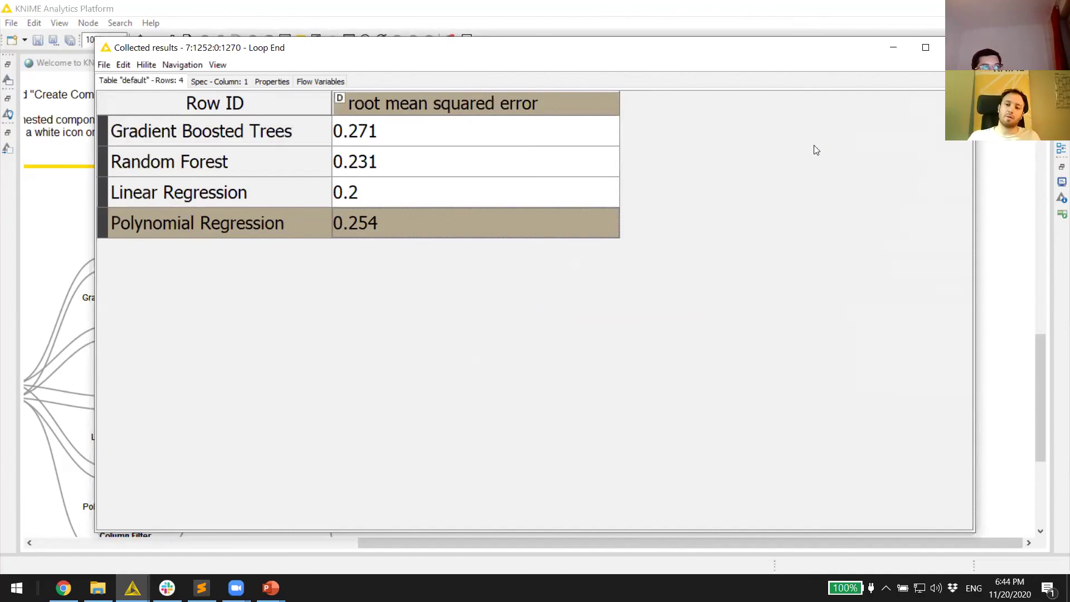
{"action": "left_click", "coordinate": [958, 48]}
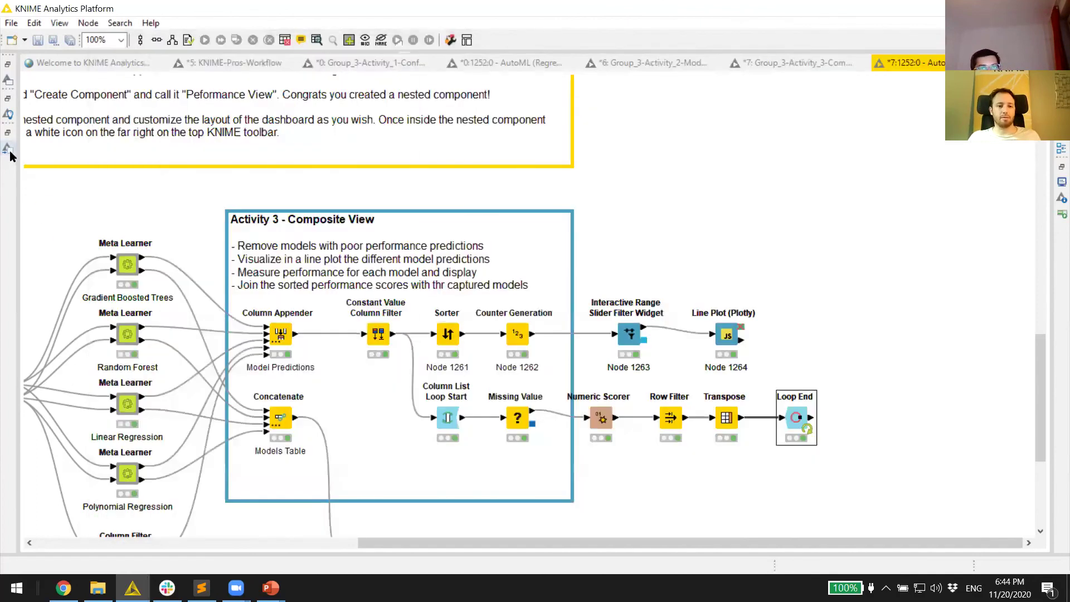
Step: Add a Sorter node connected after the Loop End node
{"action": "left_click", "coordinate": [8, 149]}
{"action": "type", "text": "sorter"}
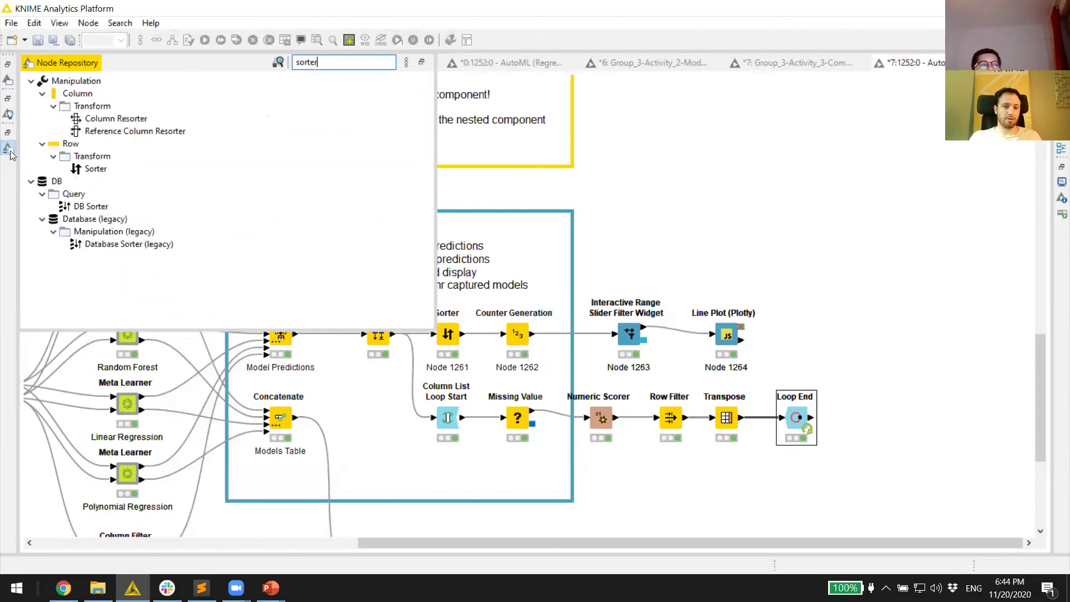
{"action": "left_click_drag", "start_coordinate": [96, 169], "coordinate": [851, 418]}
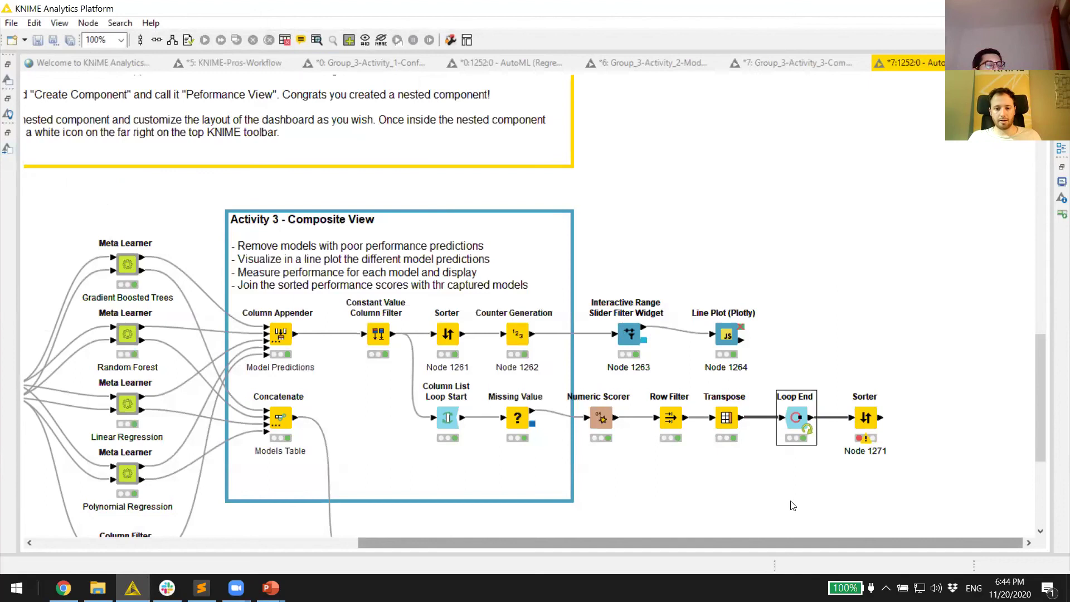
Step: Configure the new Sorter to order by root mean squared error descending and clear the label beneath the node
{"action": "double_click", "coordinate": [853, 429]}
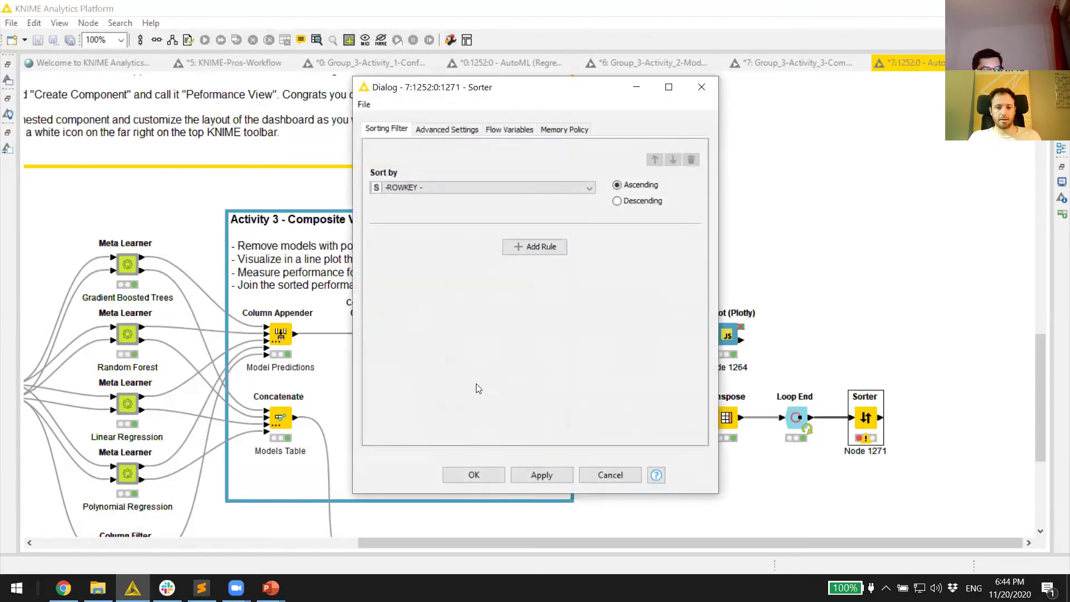
{"action": "left_click", "coordinate": [486, 184]}
{"action": "left_click", "coordinate": [464, 210]}
{"action": "left_click", "coordinate": [640, 202]}
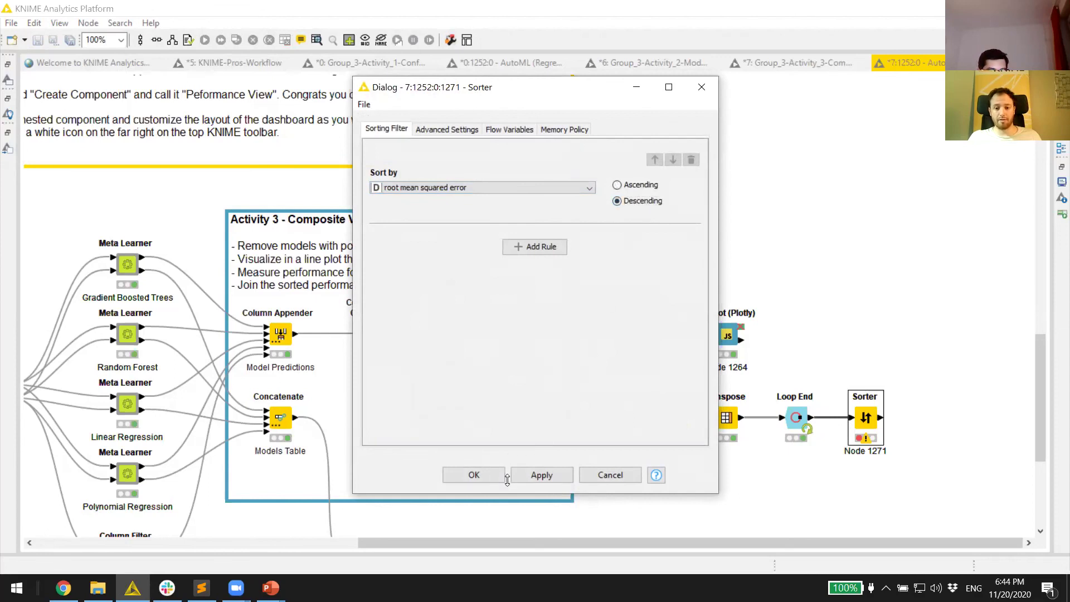
{"action": "left_click", "coordinate": [465, 475]}
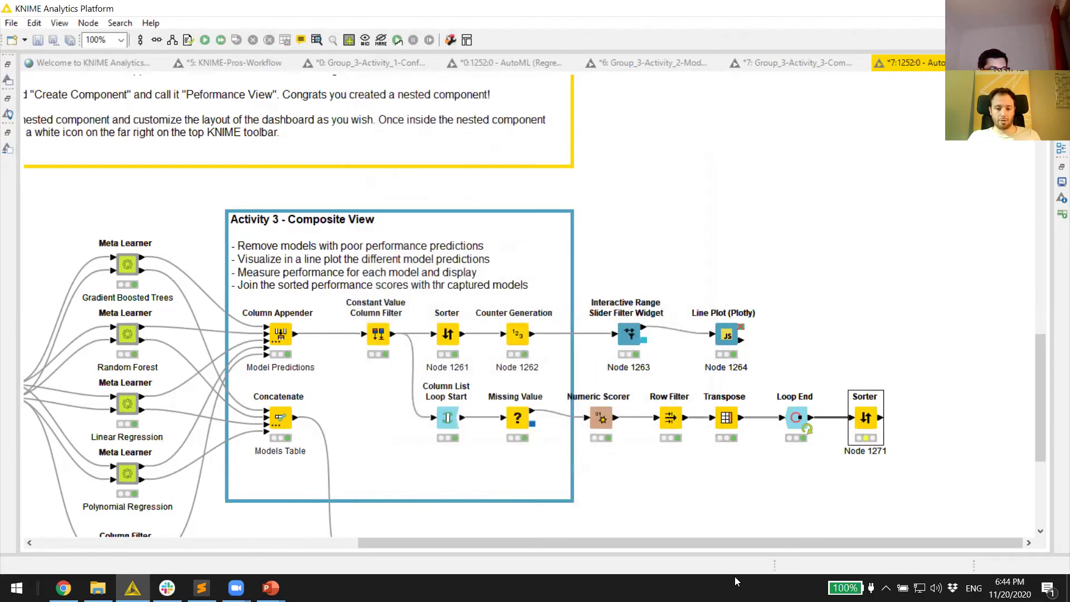
{"action": "left_click", "coordinate": [870, 450]}
{"action": "left_click", "coordinate": [820, 500]}
Step: Execute the new Sorter, place it below the Numeric Scorer, and view its sorted table
{"action": "right_click", "coordinate": [862, 431]}
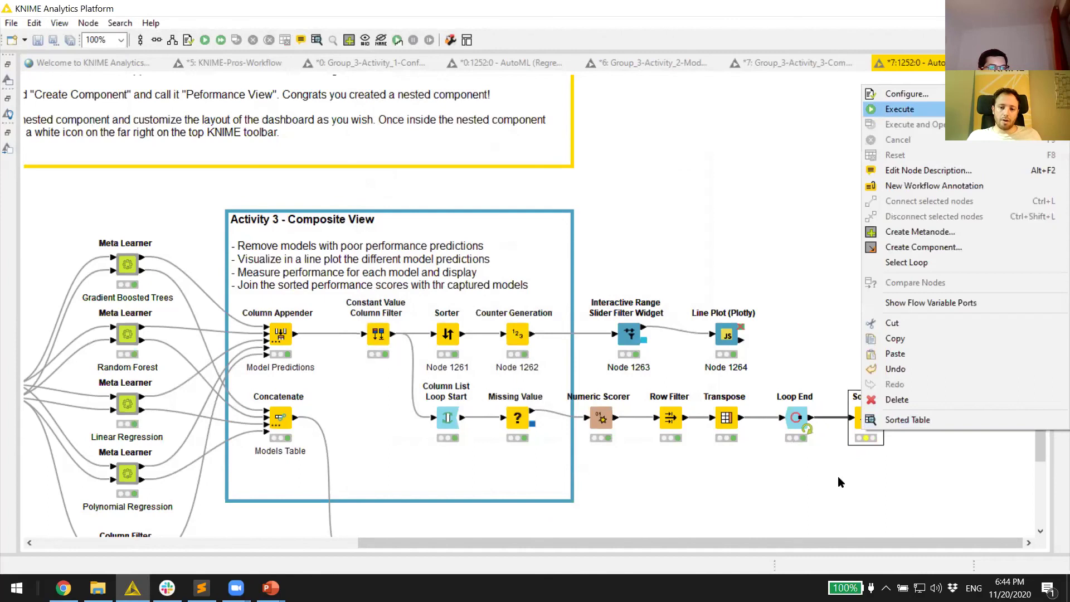
{"action": "left_click", "coordinate": [908, 109]}
{"action": "left_click_drag", "start_coordinate": [836, 476], "coordinate": [602, 487]}
{"action": "scroll", "coordinate": [721, 502], "scroll_direction": "down", "scroll_amount": 3}
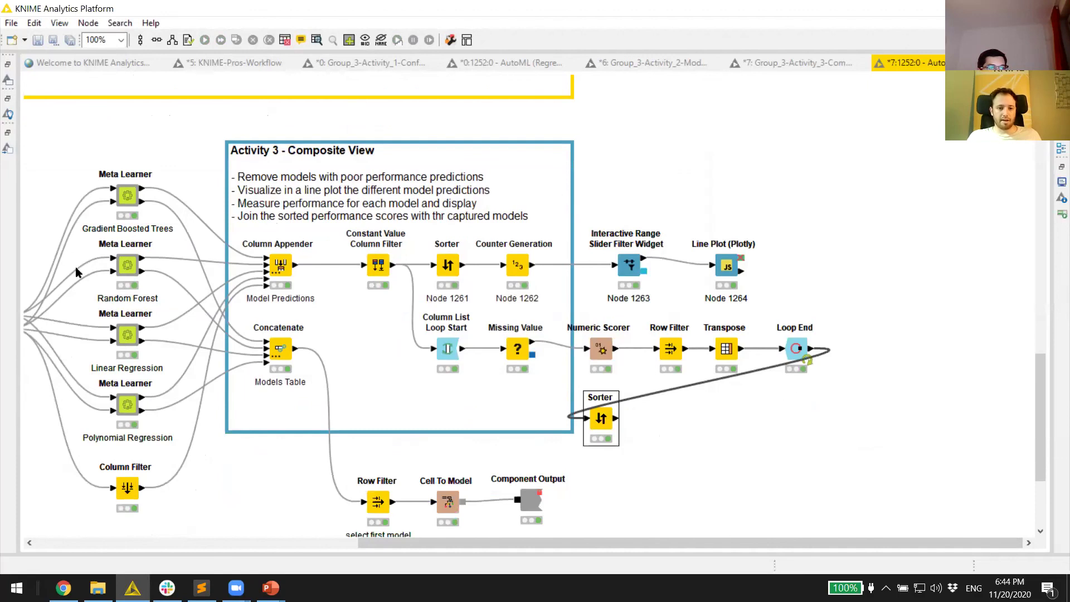
{"action": "right_click", "coordinate": [605, 423]}
{"action": "left_click", "coordinate": [628, 410]}
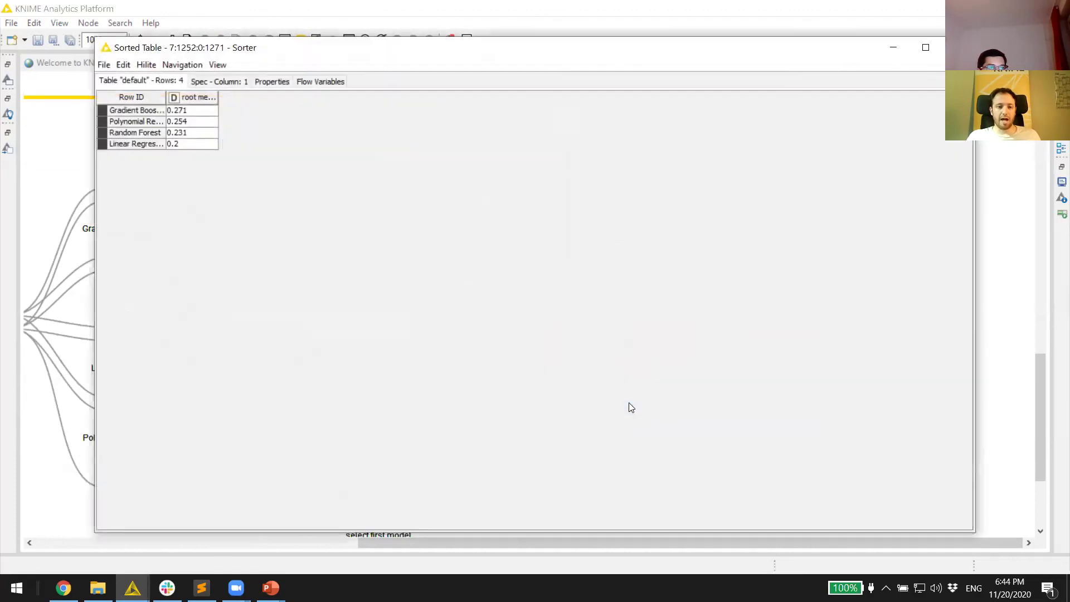
{"action": "left_click_drag", "start_coordinate": [480, 53], "coordinate": [473, 143]}
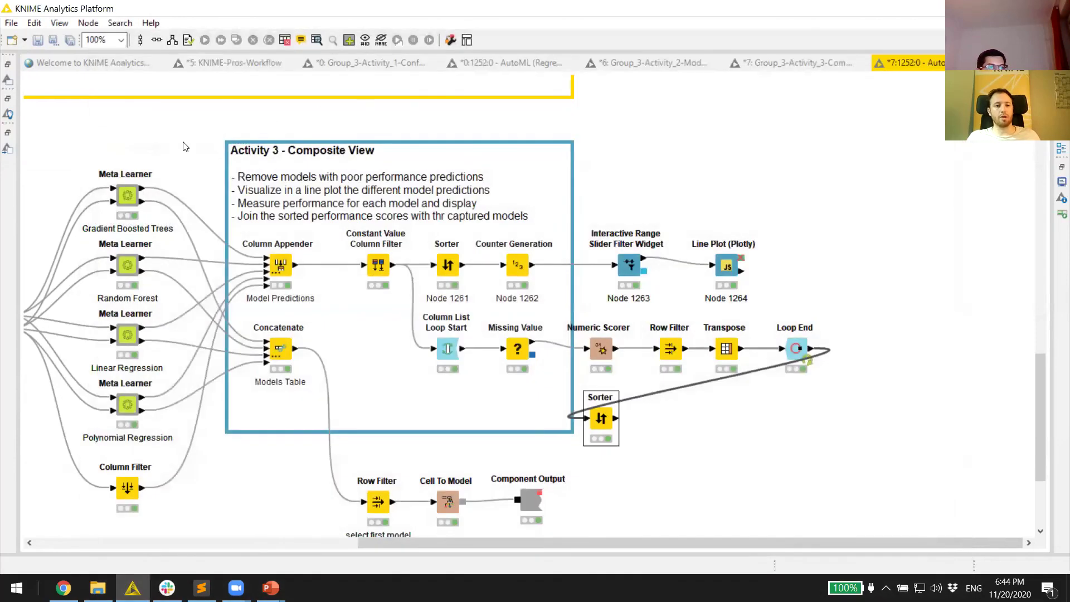
Step: Add a Table View node connected after the new Sorter and clear the label beneath it
{"action": "left_click", "coordinate": [7, 154]}
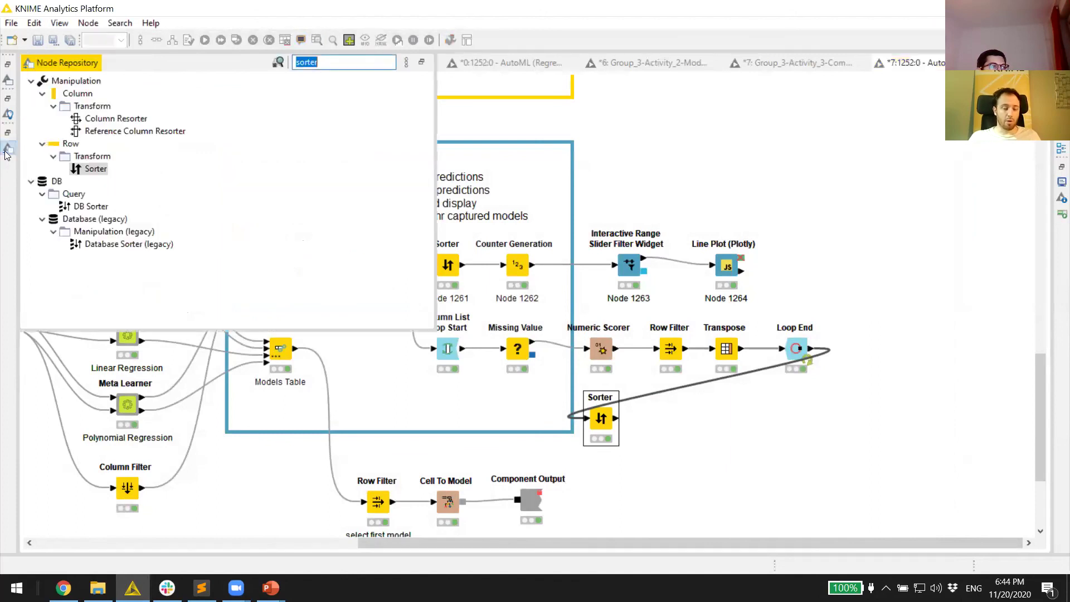
{"action": "type", "text": "table view"}
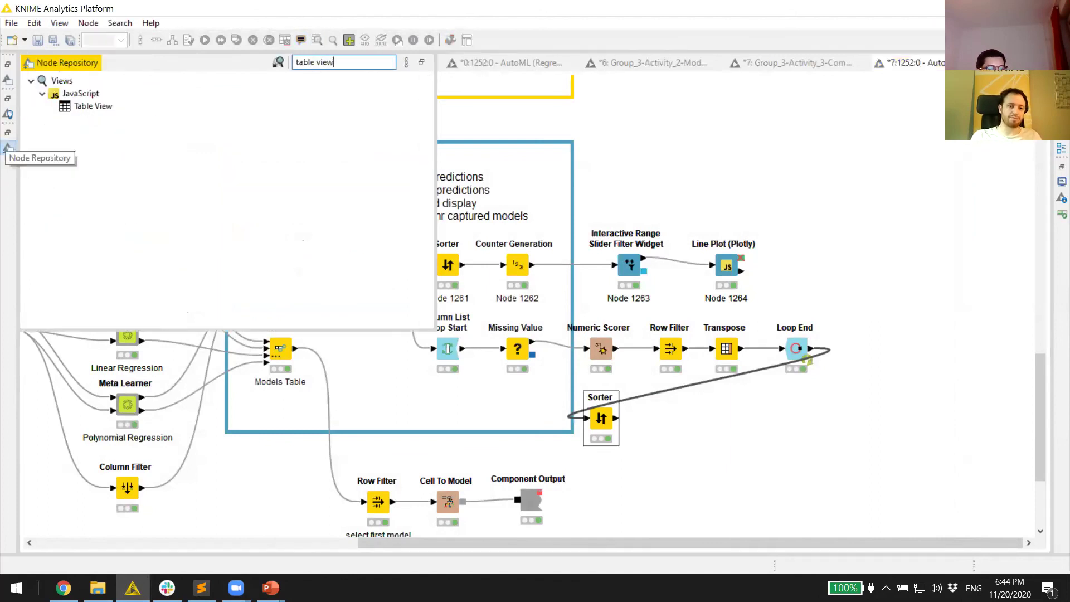
{"action": "left_click_drag", "start_coordinate": [78, 106], "coordinate": [688, 437]}
{"action": "double_click", "coordinate": [687, 453]}
{"action": "key", "text": "BackSpace"}
Step: Turn off row colors and the fullscreen button in the Table View's display options
{"action": "double_click", "coordinate": [685, 421]}
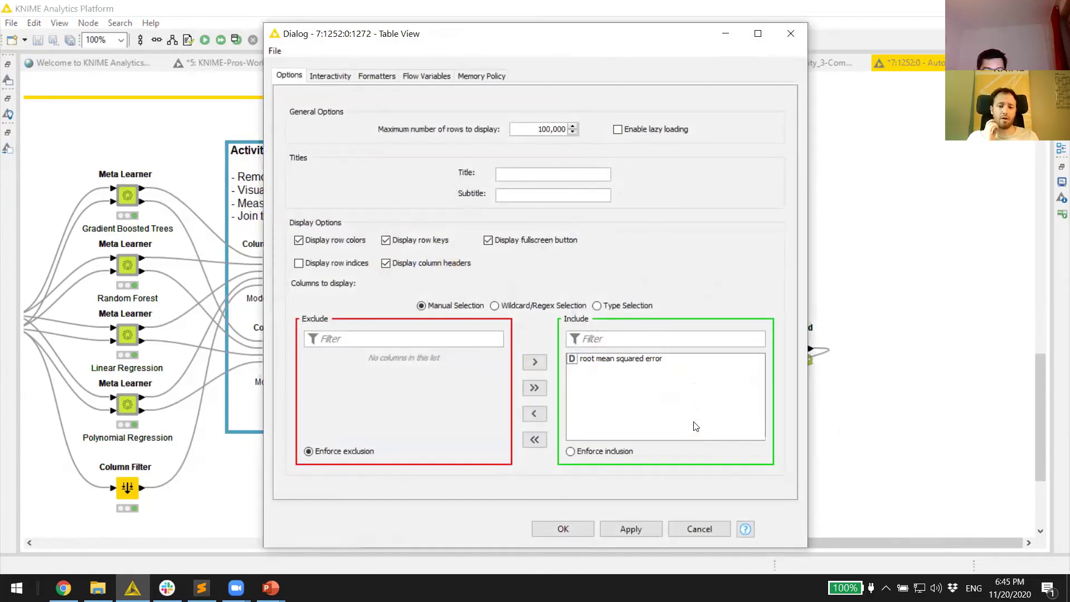
{"action": "left_click", "coordinate": [356, 240]}
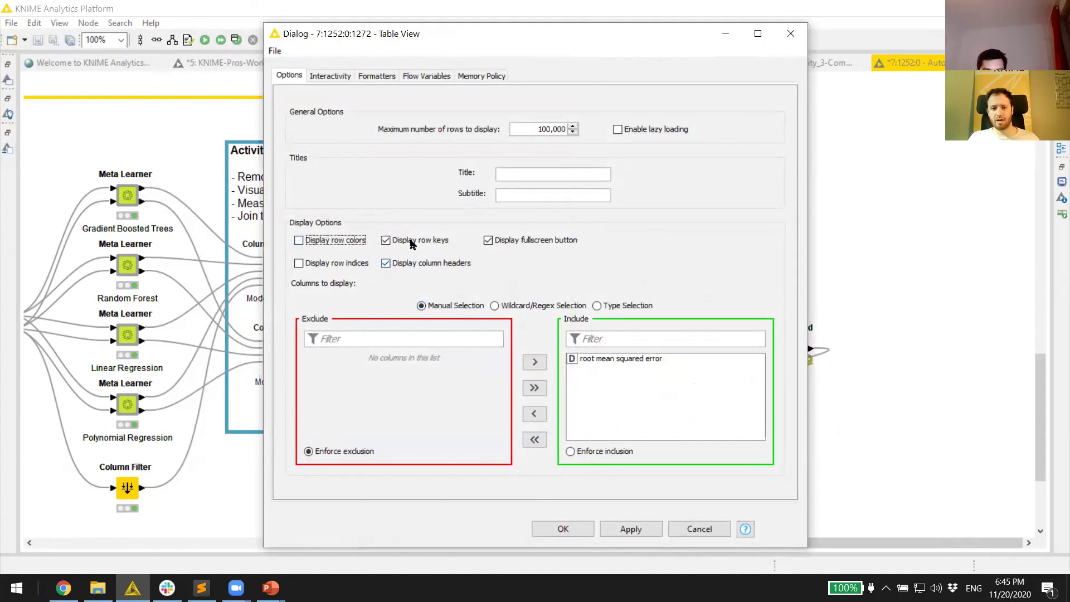
{"action": "left_click", "coordinate": [519, 239]}
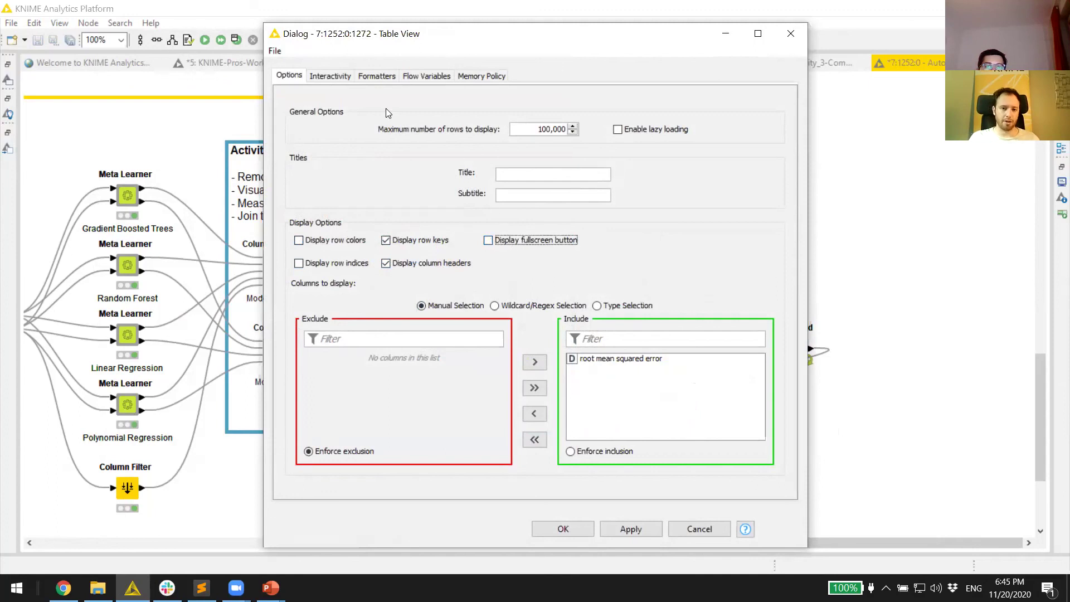
Step: Disable pagination, selection, searching, filter event subscription and column sorting for the Table View and accept its configuration
{"action": "left_click", "coordinate": [330, 76]}
{"action": "left_click", "coordinate": [449, 127]}
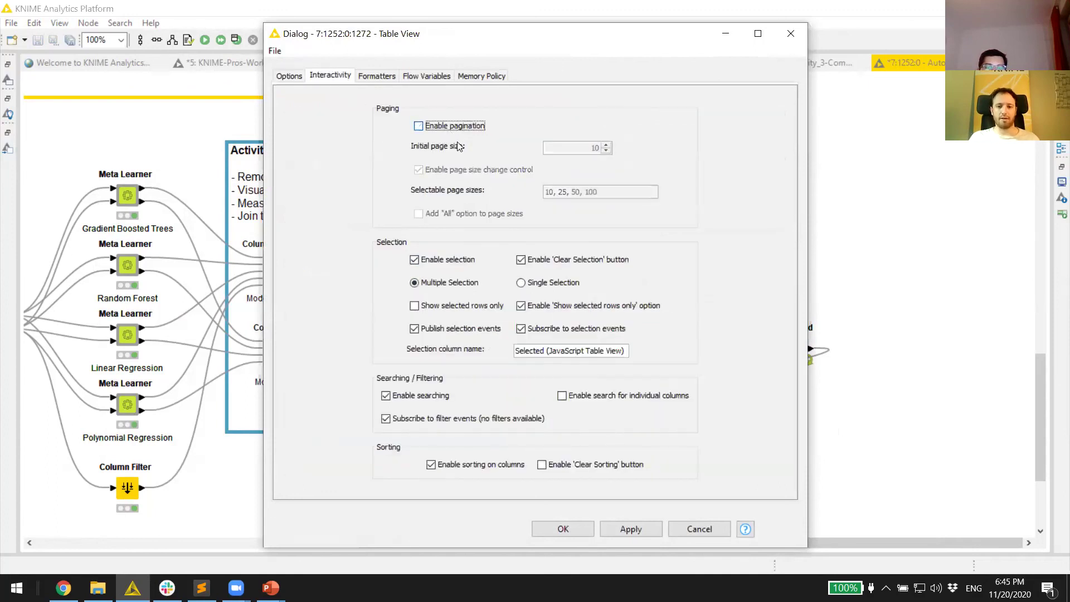
{"action": "left_click", "coordinate": [451, 260]}
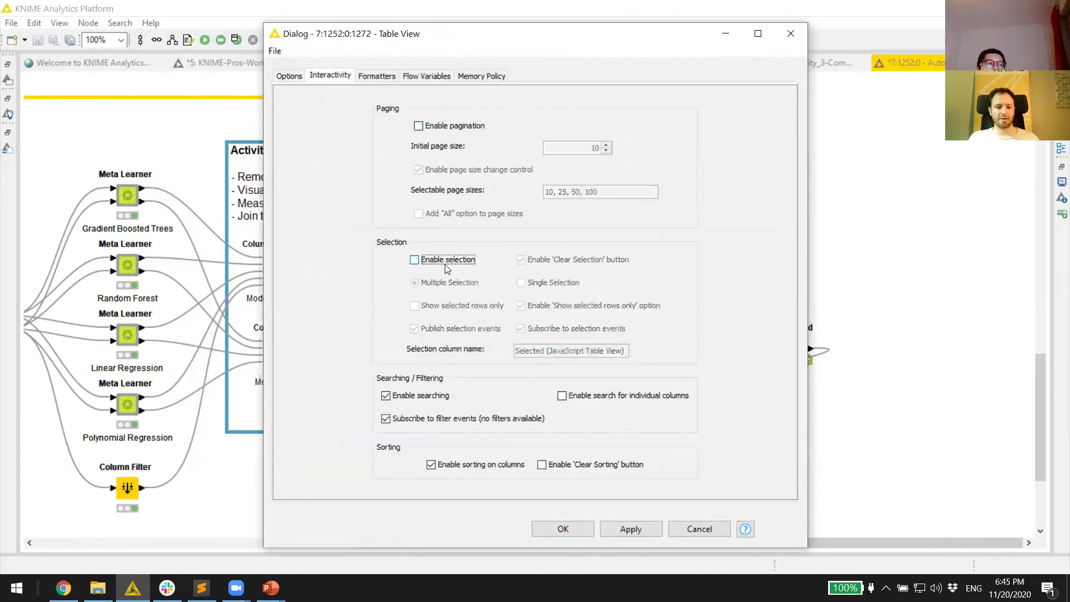
{"action": "left_click", "coordinate": [433, 396]}
{"action": "left_click", "coordinate": [433, 419]}
{"action": "left_click", "coordinate": [517, 466]}
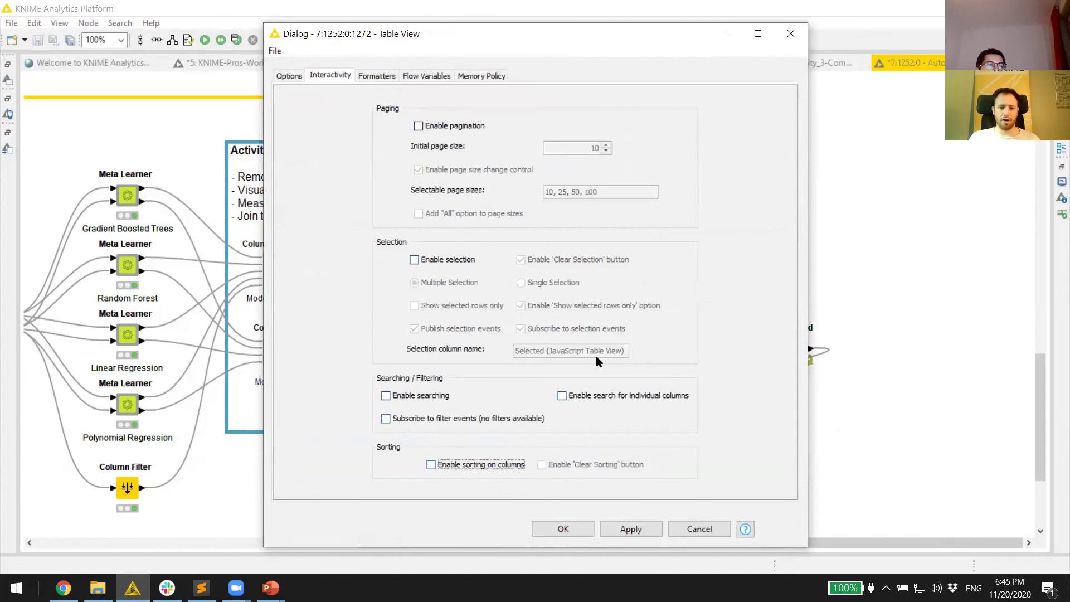
{"action": "left_click_drag", "start_coordinate": [574, 24], "coordinate": [513, 58]}
{"action": "left_click", "coordinate": [503, 368]}
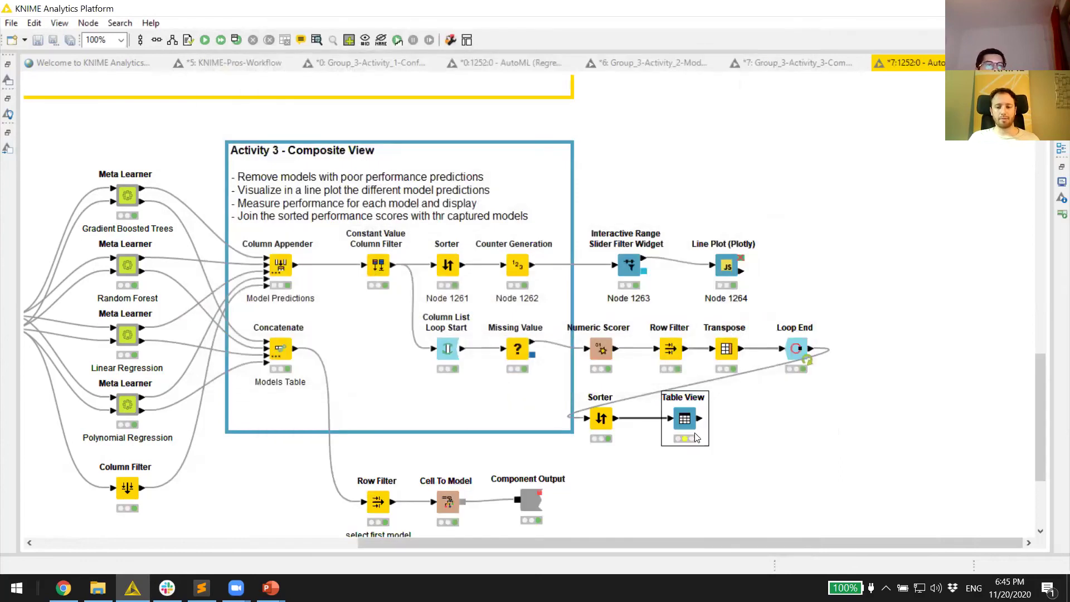
Step: Execute the Table View and inspect its interactive table of model errors
{"action": "right_click", "coordinate": [695, 433]}
{"action": "left_click", "coordinate": [735, 114]}
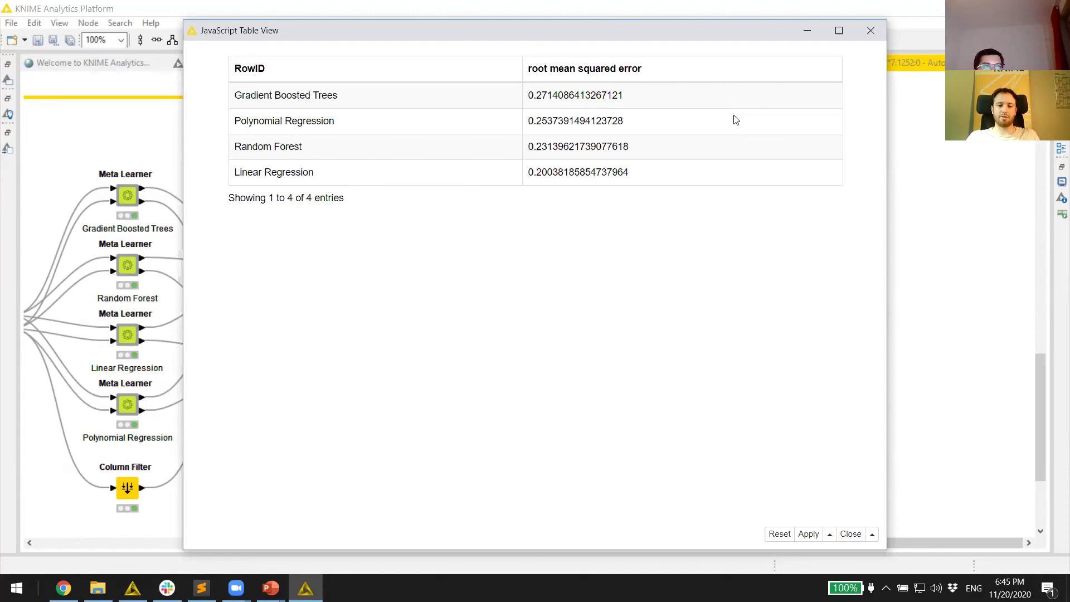
{"action": "left_click", "coordinate": [871, 31]}
Step: Move the Sorter and Table View together into line after the Loop End node
{"action": "left_click", "coordinate": [598, 422], "text": "ctrl"}
{"action": "left_click_drag", "start_coordinate": [597, 422], "coordinate": [872, 356]}
{"action": "left_click", "coordinate": [937, 475]}
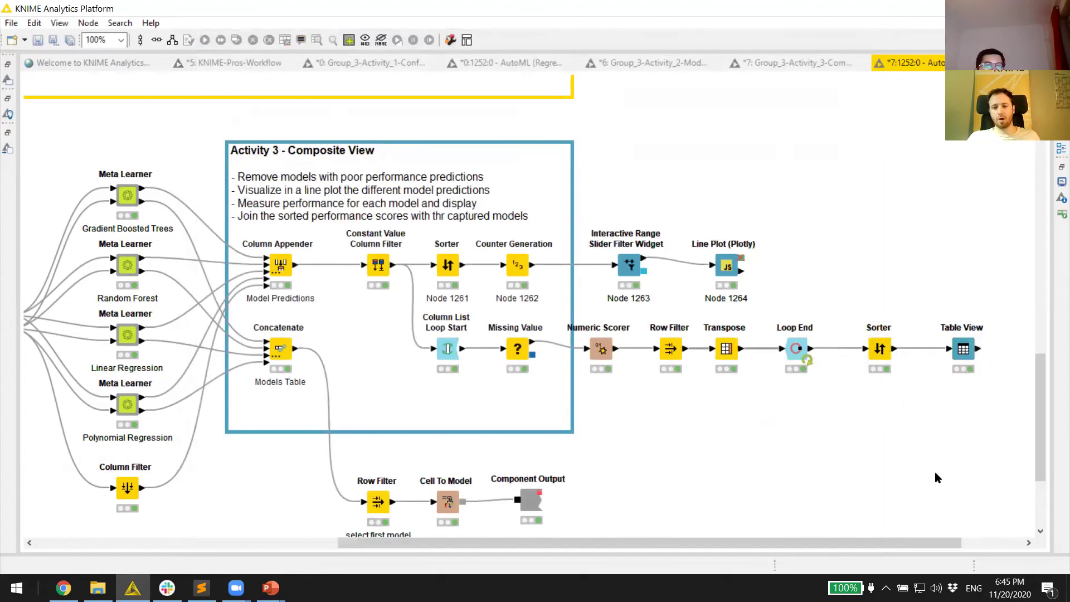
Step: Move the model-selecting Row Filter, Cell To Model and Component Output nodes together to beneath the Sorter and Table View
{"action": "left_click_drag", "start_coordinate": [930, 536], "coordinate": [980, 539]}
{"action": "scroll", "coordinate": [955, 438], "scroll_direction": "down", "scroll_amount": 3}
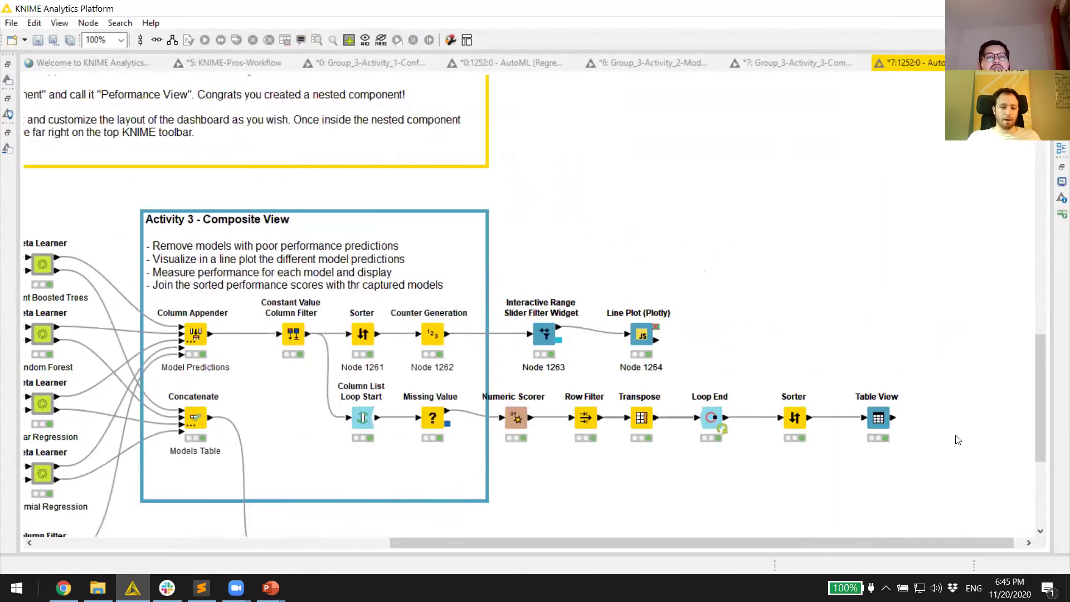
{"action": "left_click_drag", "start_coordinate": [648, 390], "coordinate": [271, 333]}
{"action": "left_click_drag", "start_coordinate": [286, 373], "coordinate": [796, 349]}
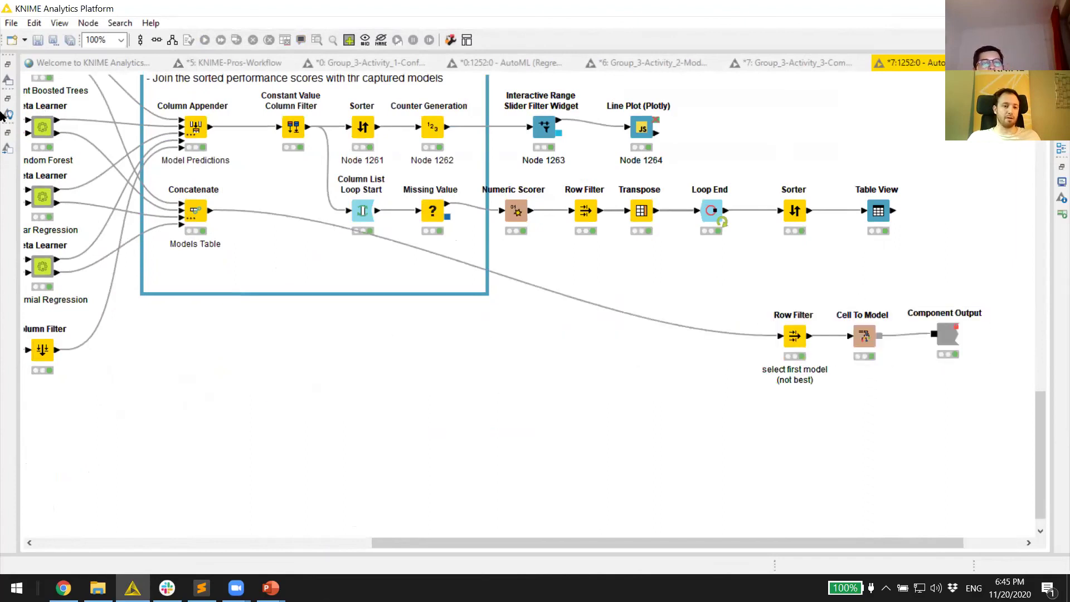
Step: Add a Joiner fed by the Loop End on its top input and Concatenate on its bottom input, clearing its label
{"action": "left_click", "coordinate": [7, 151]}
{"action": "type", "text": "joiner"}
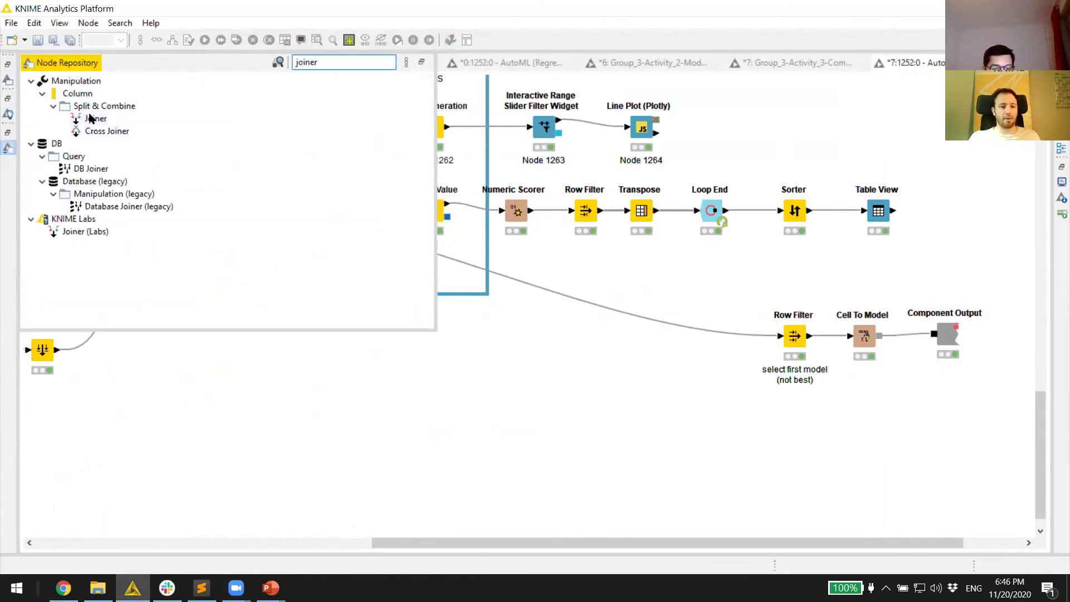
{"action": "left_click_drag", "start_coordinate": [93, 118], "coordinate": [723, 270]}
{"action": "left_click_drag", "start_coordinate": [726, 210], "coordinate": [740, 269]}
{"action": "left_click_drag", "start_coordinate": [208, 213], "coordinate": [728, 291]}
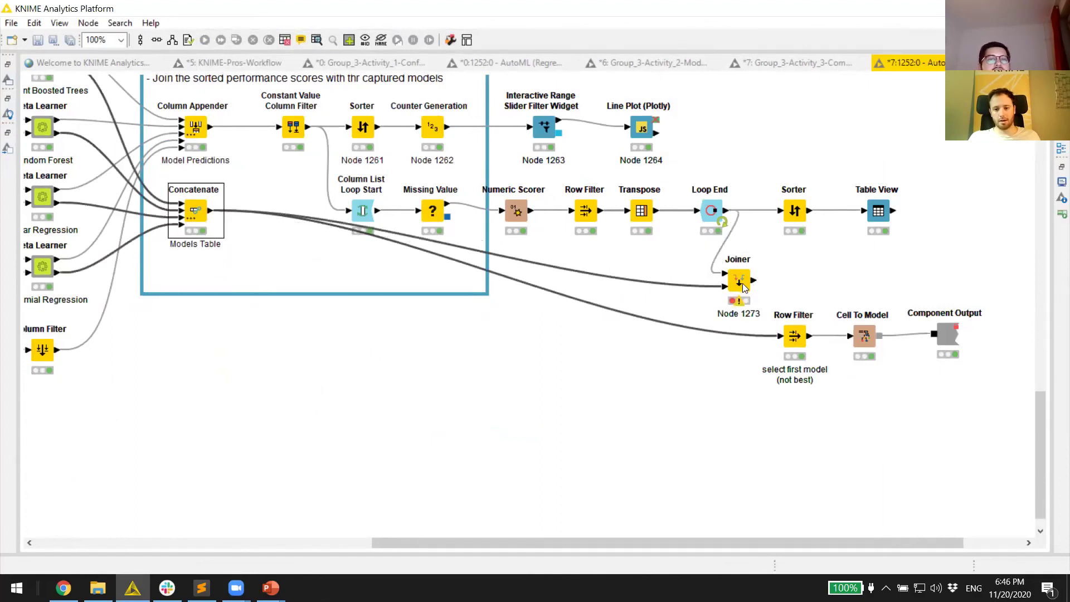
{"action": "double_click", "coordinate": [744, 315]}
{"action": "key", "text": "BackSpace"}
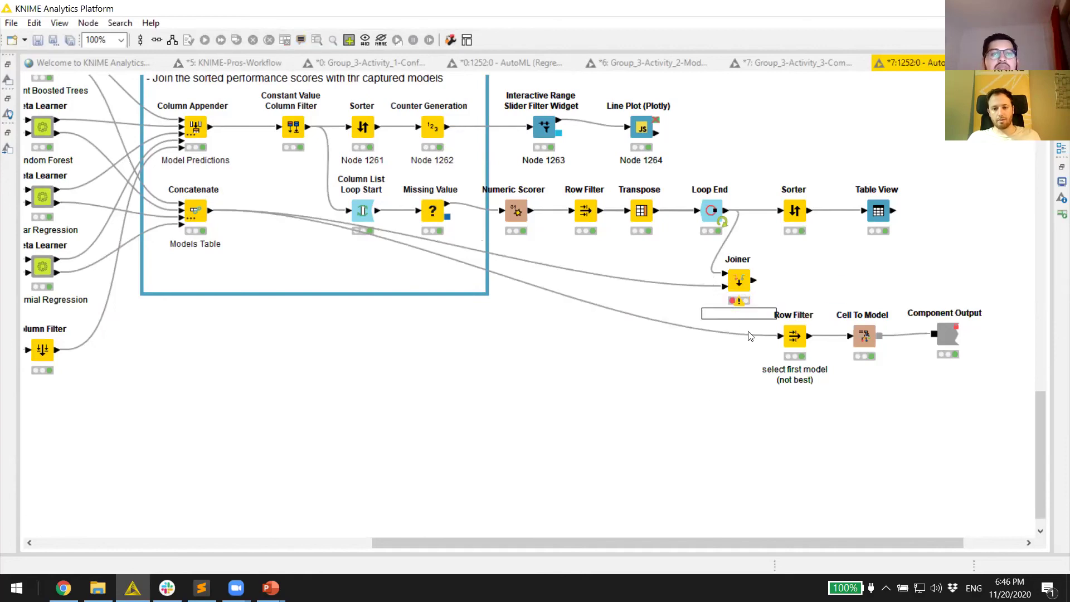
Step: Configure the Joiner to match the top input's Row ID with the bottom input's Model column using an inner join
{"action": "double_click", "coordinate": [740, 280]}
{"action": "left_click", "coordinate": [562, 164]}
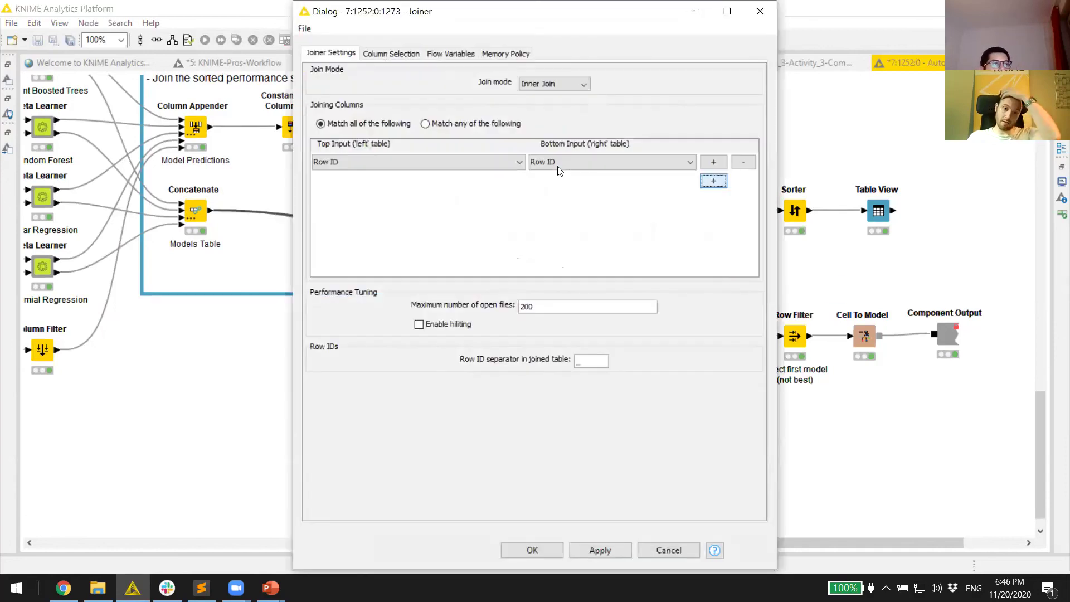
{"action": "left_click", "coordinate": [483, 161]}
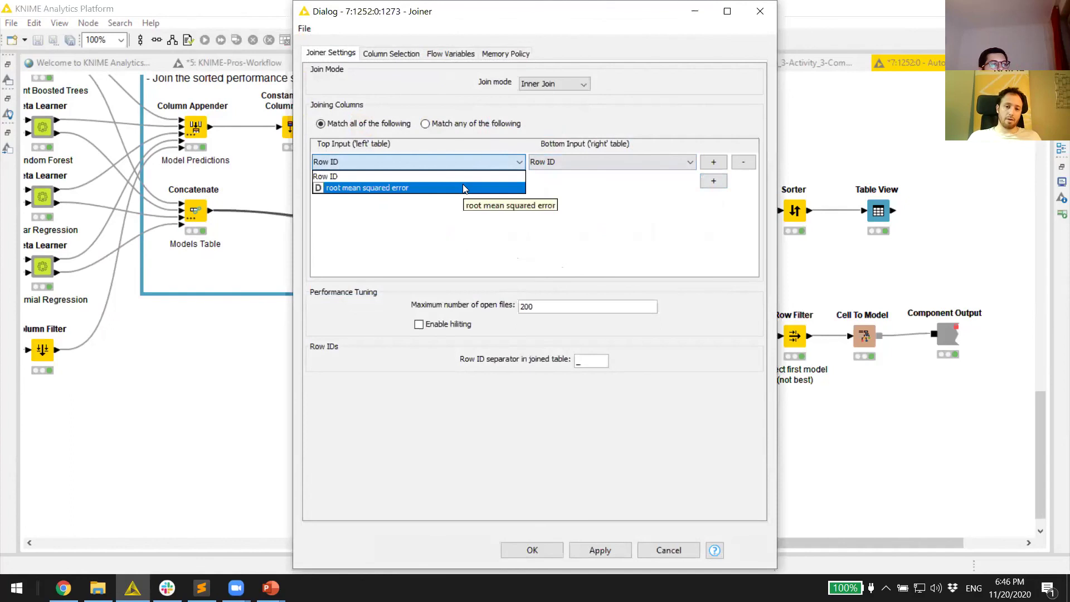
{"action": "key", "text": "Escape"}
{"action": "left_click", "coordinate": [558, 162]}
{"action": "left_click", "coordinate": [556, 199]}
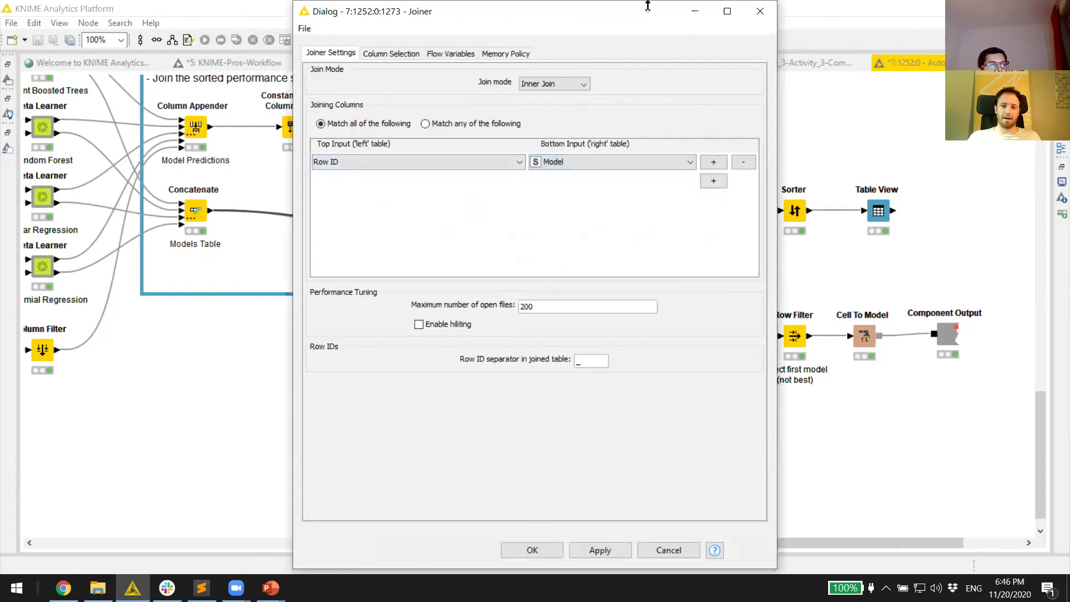
{"action": "left_click_drag", "start_coordinate": [648, 6], "coordinate": [648, 117]}
{"action": "left_click_drag", "start_coordinate": [557, 125], "coordinate": [509, 63]}
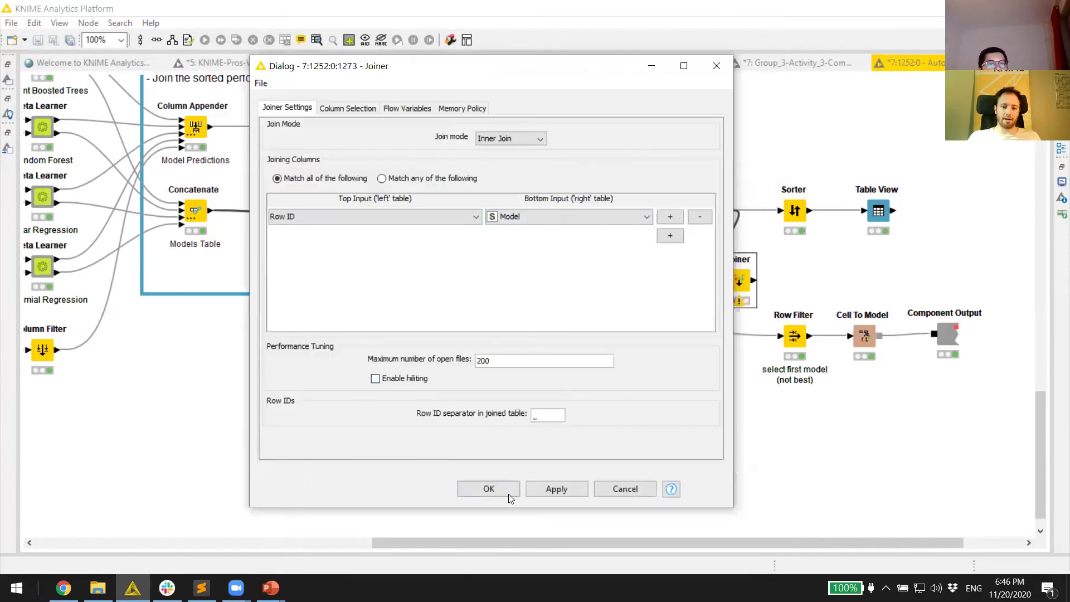
{"action": "left_click", "coordinate": [494, 489]}
Step: Connect the Joiner's output to the "select first model" Row Filter, replacing the Concatenate input, and reposition the Joiner beside it
{"action": "left_click_drag", "start_coordinate": [752, 280], "coordinate": [781, 335]}
{"action": "left_click", "coordinate": [610, 308]}
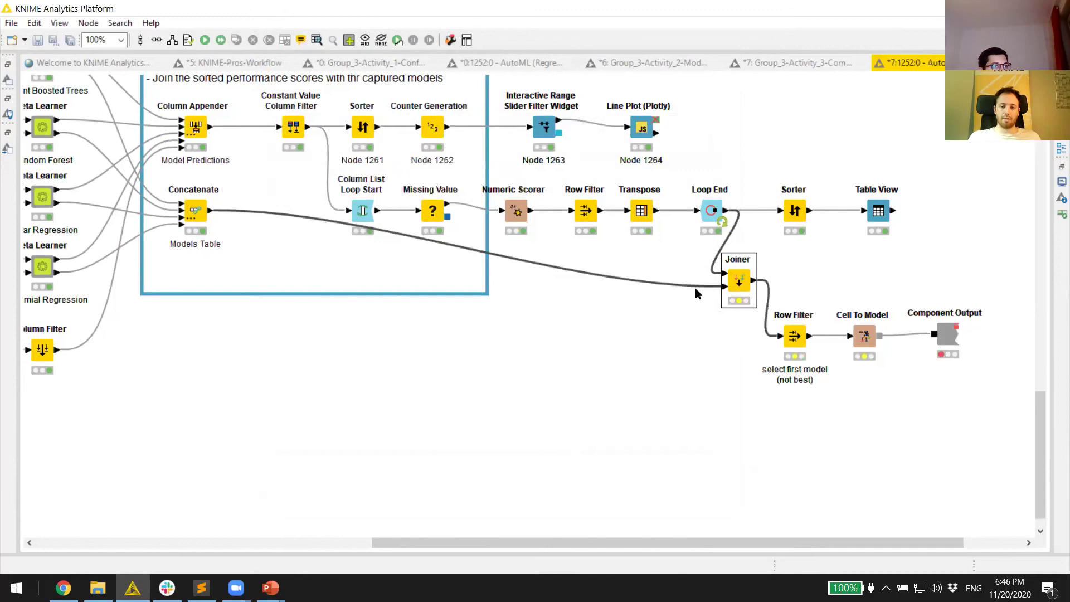
{"action": "left_click_drag", "start_coordinate": [741, 286], "coordinate": [722, 330]}
Step: Execute the Joiner and view its joined table
{"action": "right_click", "coordinate": [722, 330]}
{"action": "left_click", "coordinate": [747, 255]}
{"action": "right_click", "coordinate": [726, 323]}
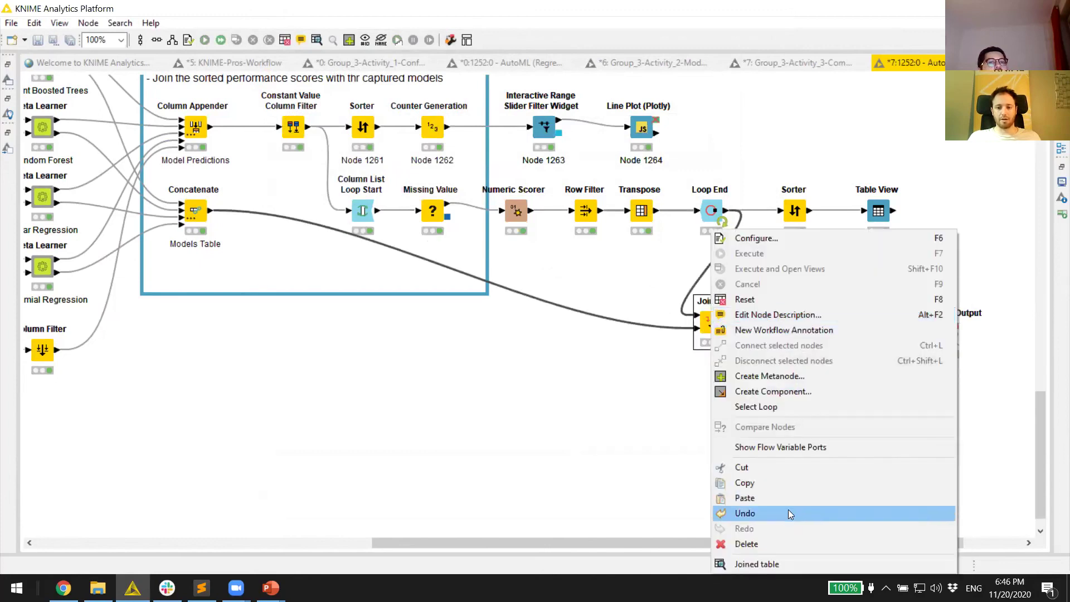
{"action": "left_click", "coordinate": [801, 565]}
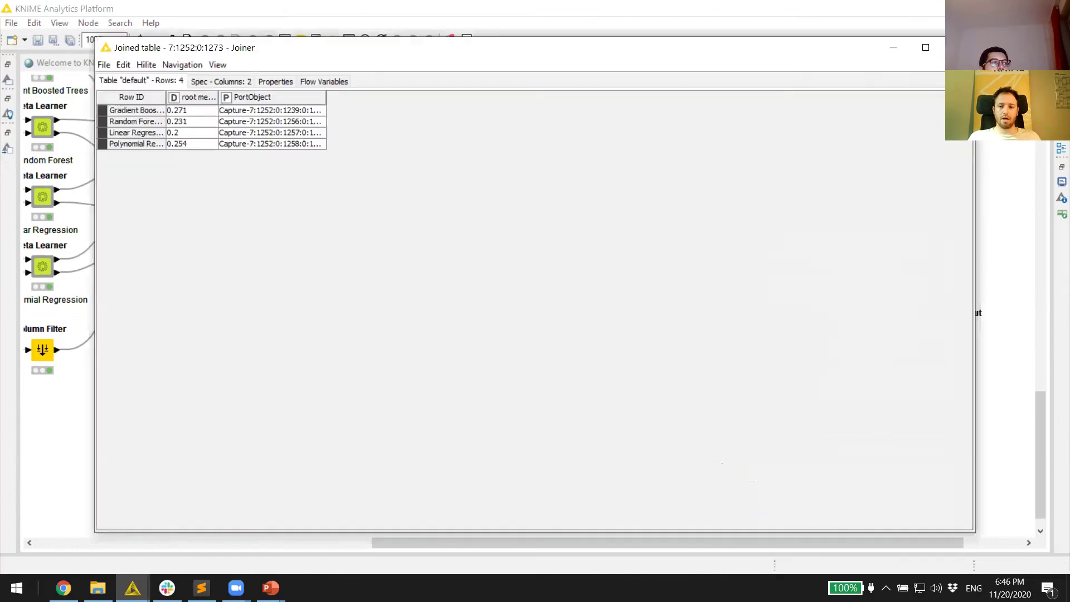
Step: Wrap the selected view and scoring nodes in a component named "Interactive View", accepting the reset, and place it inside the Activity 3 annotation
{"action": "key", "text": "Escape"}
{"action": "left_click_drag", "start_coordinate": [949, 354], "coordinate": [295, 254]}
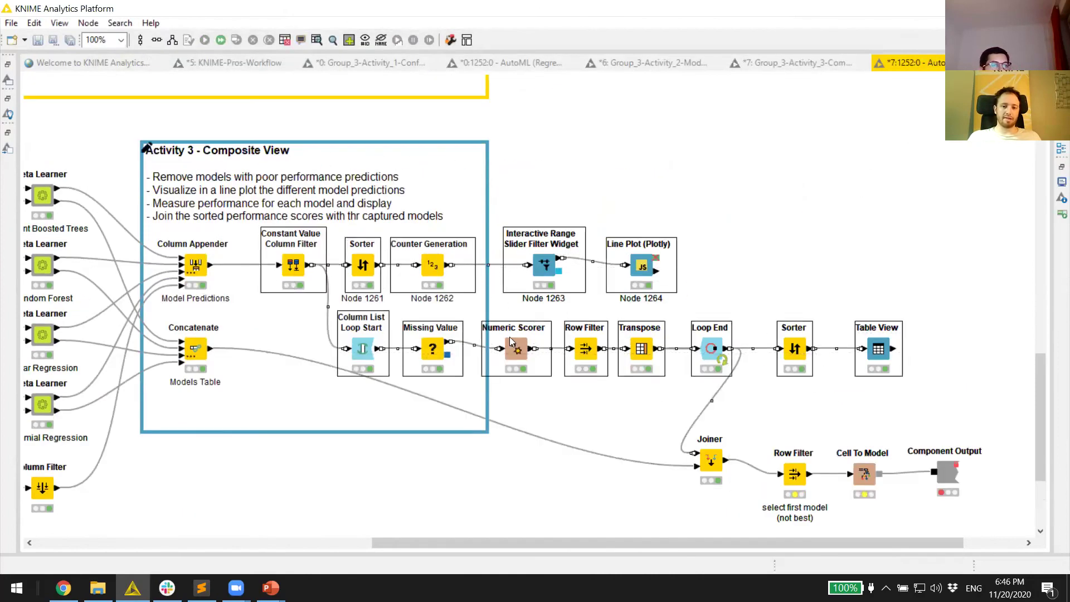
{"action": "right_click", "coordinate": [640, 262]}
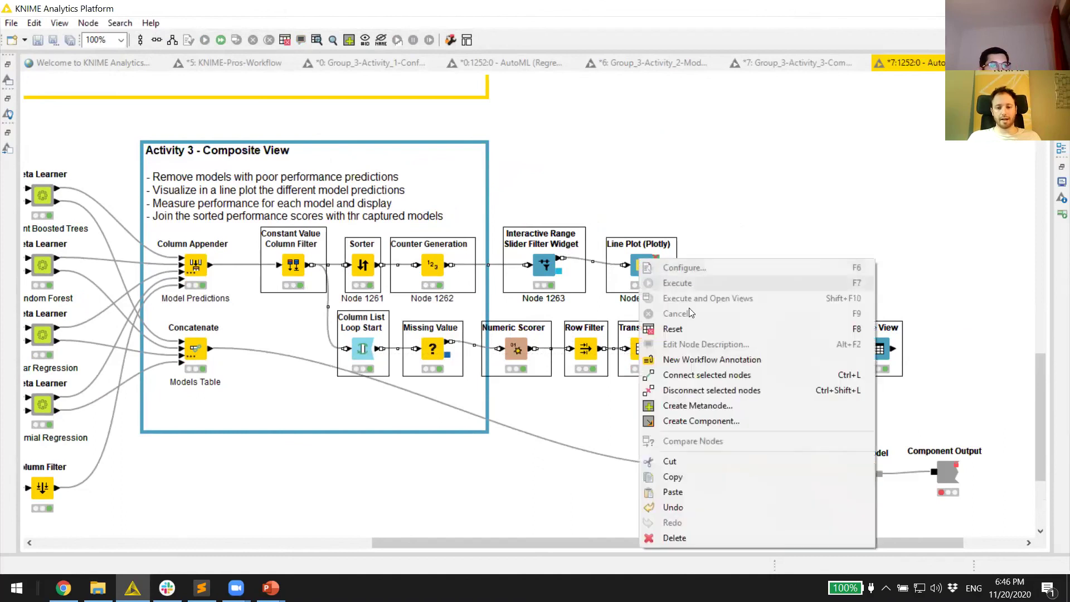
{"action": "left_click", "coordinate": [738, 424]}
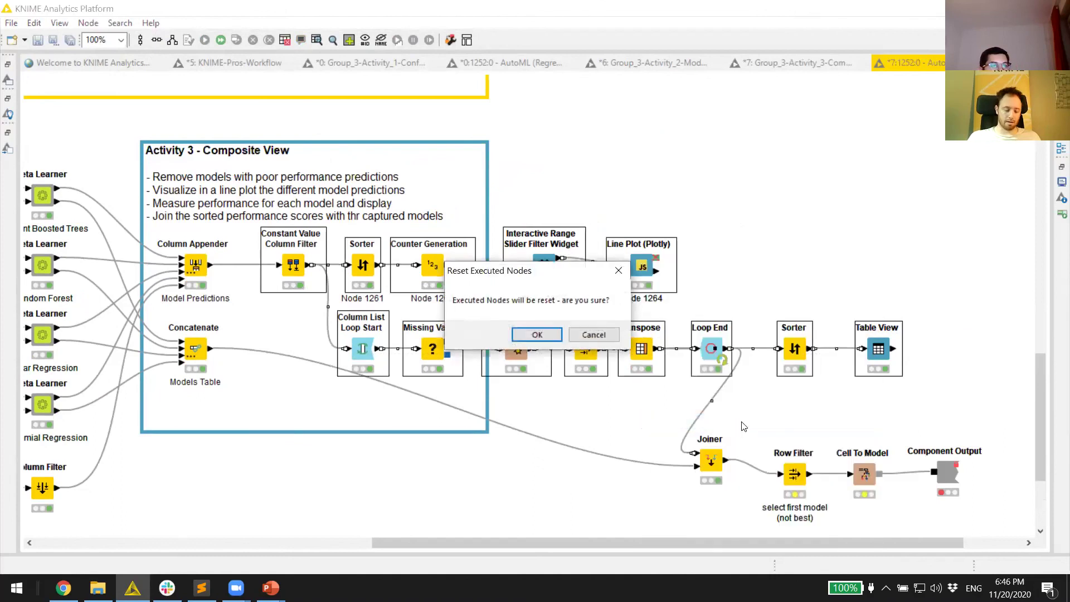
{"action": "key", "text": "Return"}
{"action": "type", "text": "Interactive View"}
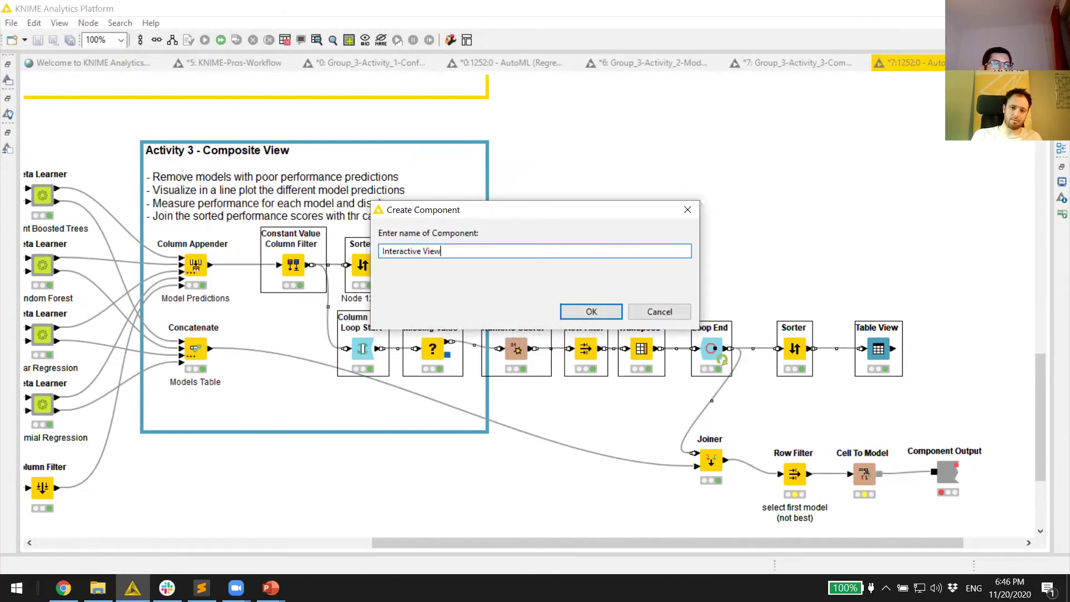
{"action": "key", "text": "Return"}
{"action": "left_click_drag", "start_coordinate": [540, 321], "coordinate": [399, 280]}
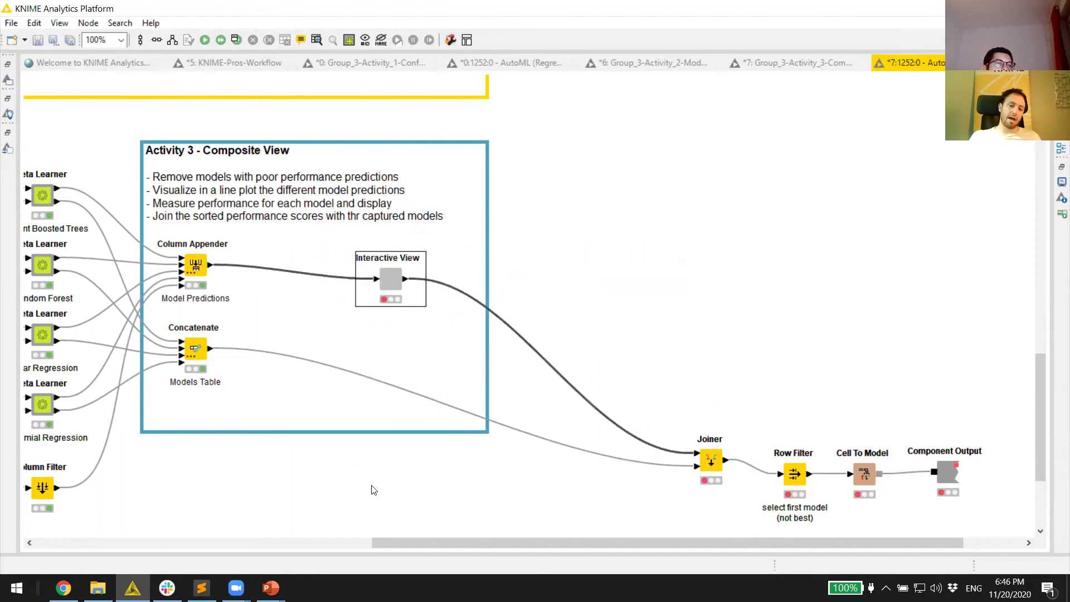
Step: Clear the Interactive View component's visual layout and divide its empty row into three columns with narrow outer margins
{"action": "double_click", "coordinate": [393, 281], "text": "ctrl"}
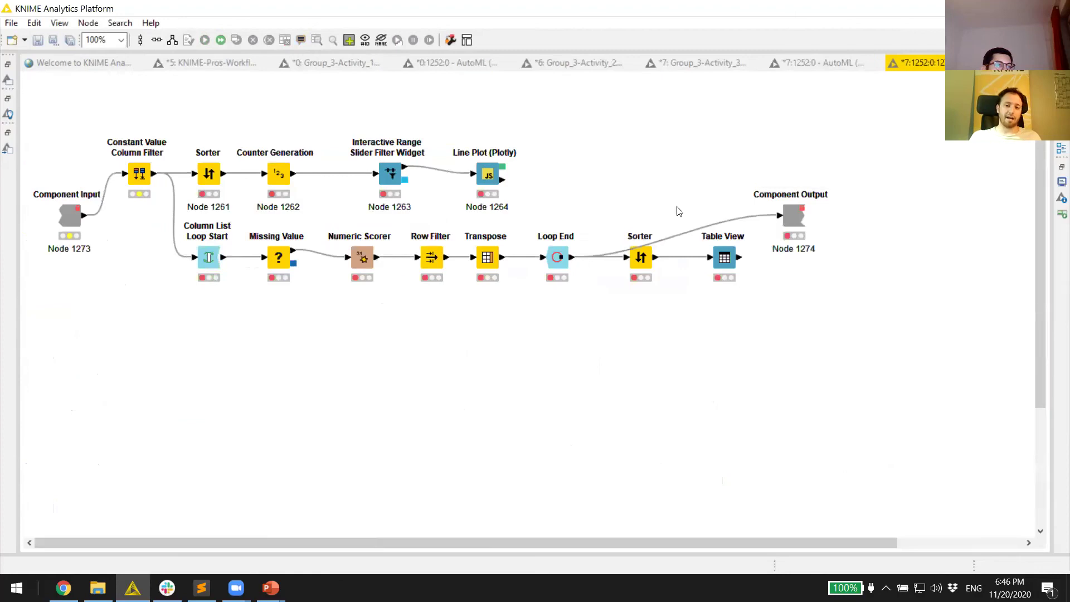
{"action": "left_click", "coordinate": [467, 40]}
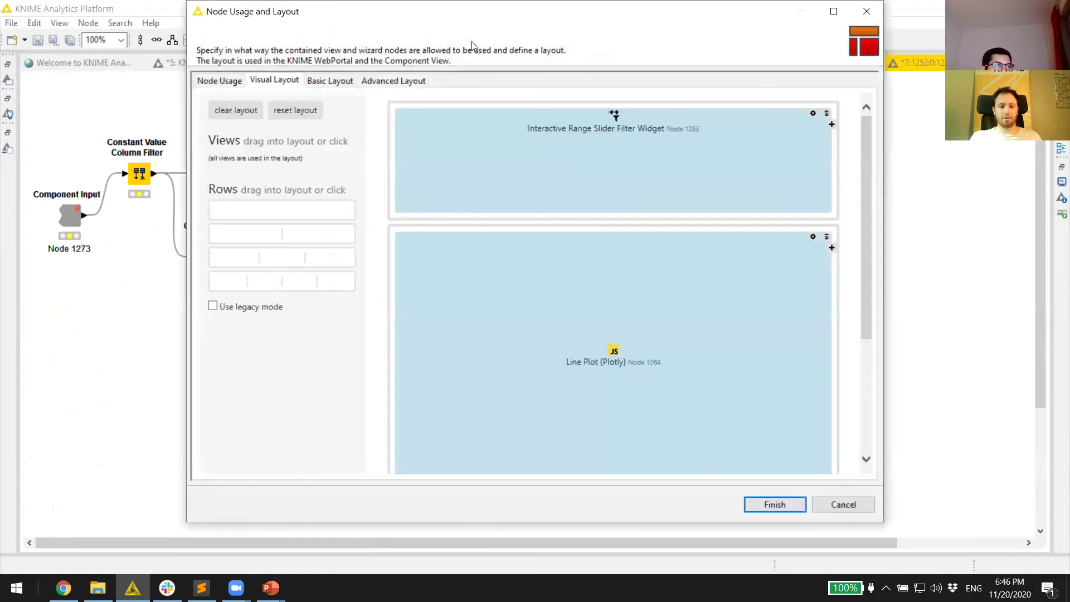
{"action": "left_click", "coordinate": [244, 112]}
{"action": "left_click", "coordinate": [832, 123]}
{"action": "left_click", "coordinate": [832, 124]}
{"action": "left_click_drag", "start_coordinate": [688, 127], "coordinate": [428, 124]}
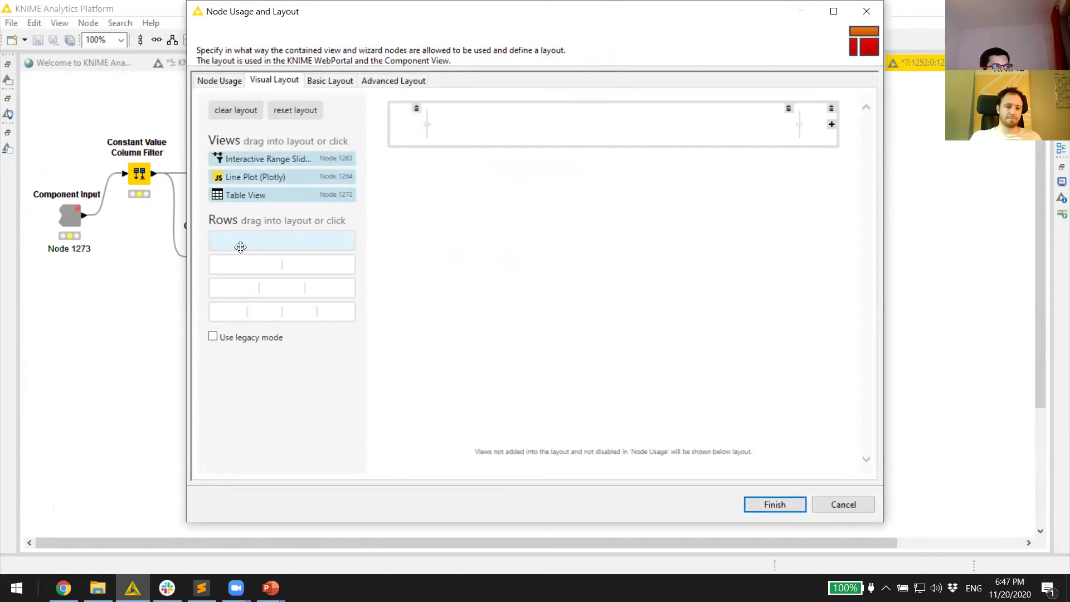
Step: Nest a two-column row in the middle column, with the Line Plot first and the Table View above the Range Slider Filter Widget second
{"action": "left_click_drag", "start_coordinate": [276, 255], "coordinate": [627, 138]}
{"action": "left_click_drag", "start_coordinate": [275, 178], "coordinate": [599, 149]}
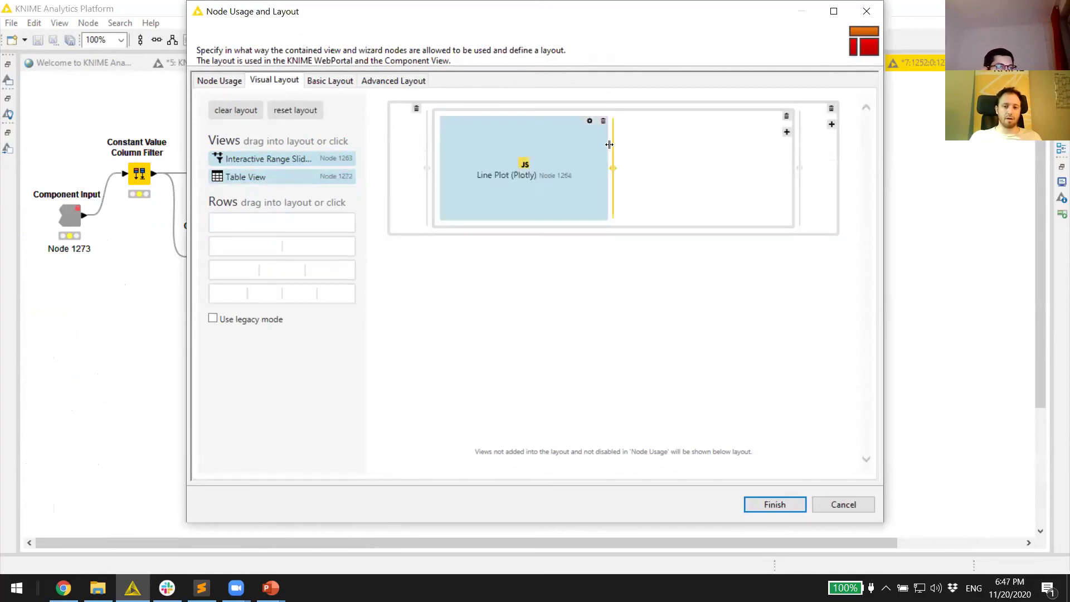
{"action": "left_click_drag", "start_coordinate": [268, 175], "coordinate": [723, 202]}
{"action": "left_click_drag", "start_coordinate": [327, 161], "coordinate": [725, 251]}
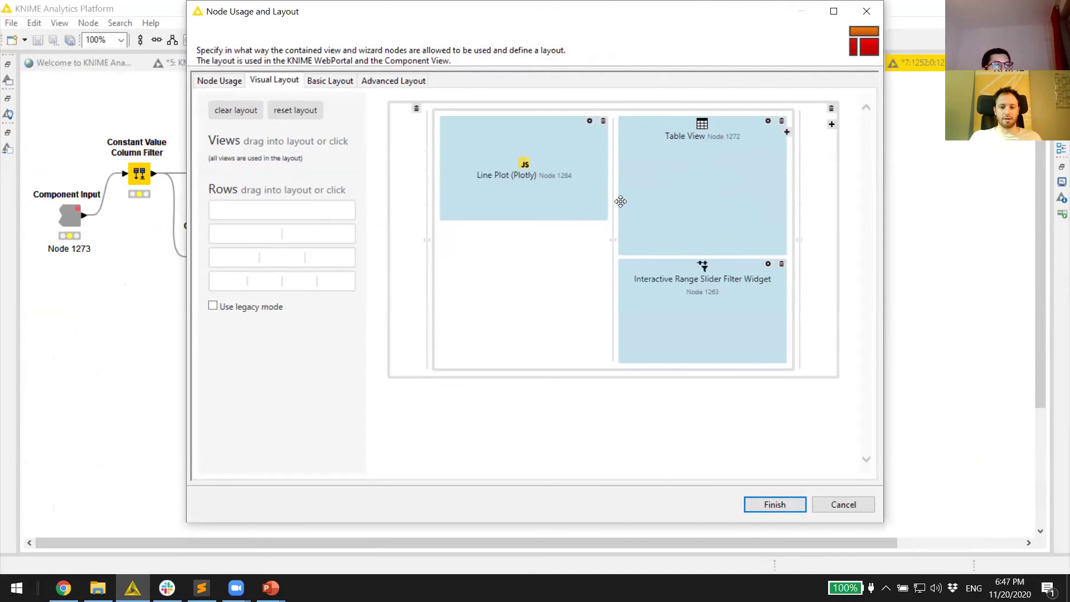
Step: Widen the Line Plot's column, set the plot's aspect ratio to square, and save the layout
{"action": "left_click_drag", "start_coordinate": [621, 200], "coordinate": [633, 201]}
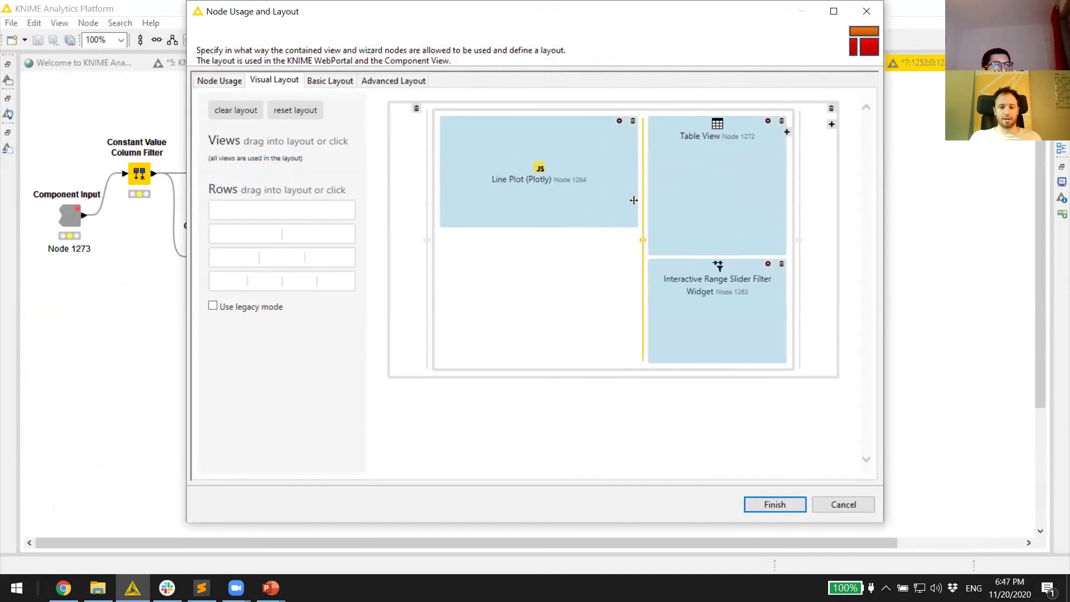
{"action": "left_click", "coordinate": [618, 121]}
{"action": "left_click", "coordinate": [761, 146]}
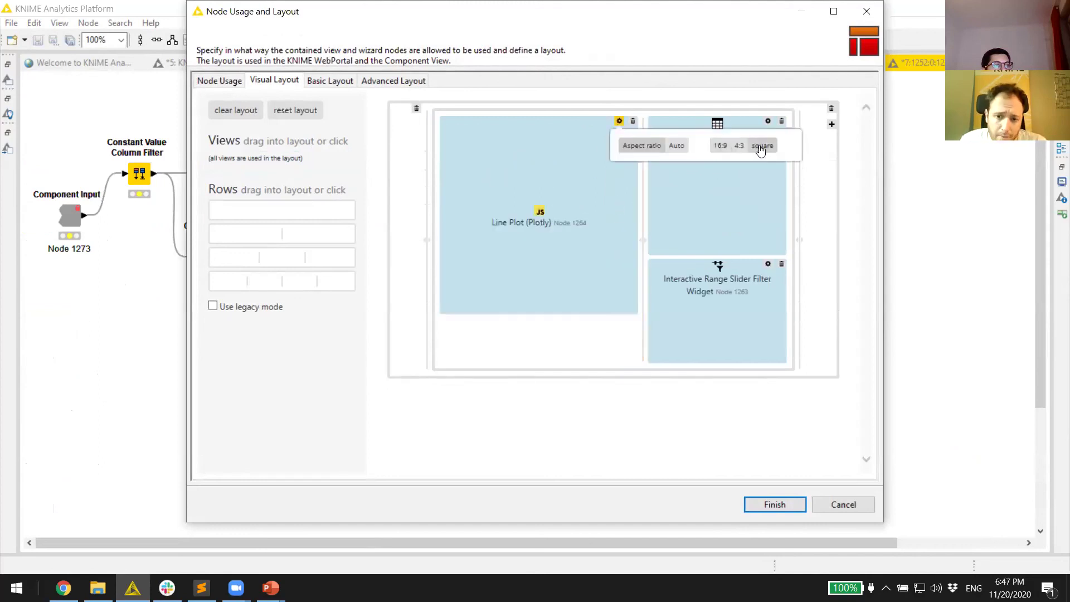
{"action": "left_click", "coordinate": [776, 505]}
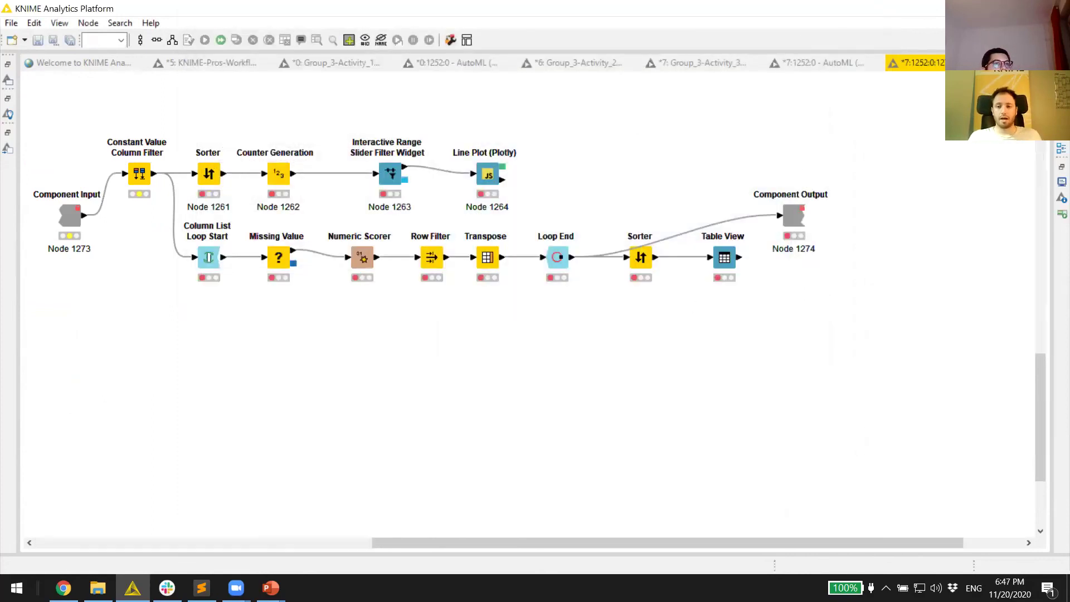
Step: Return to the Activity 3 workflow and try to execute the AutoML (Regression) component with its views
{"action": "key", "text": "ctrl+w"}
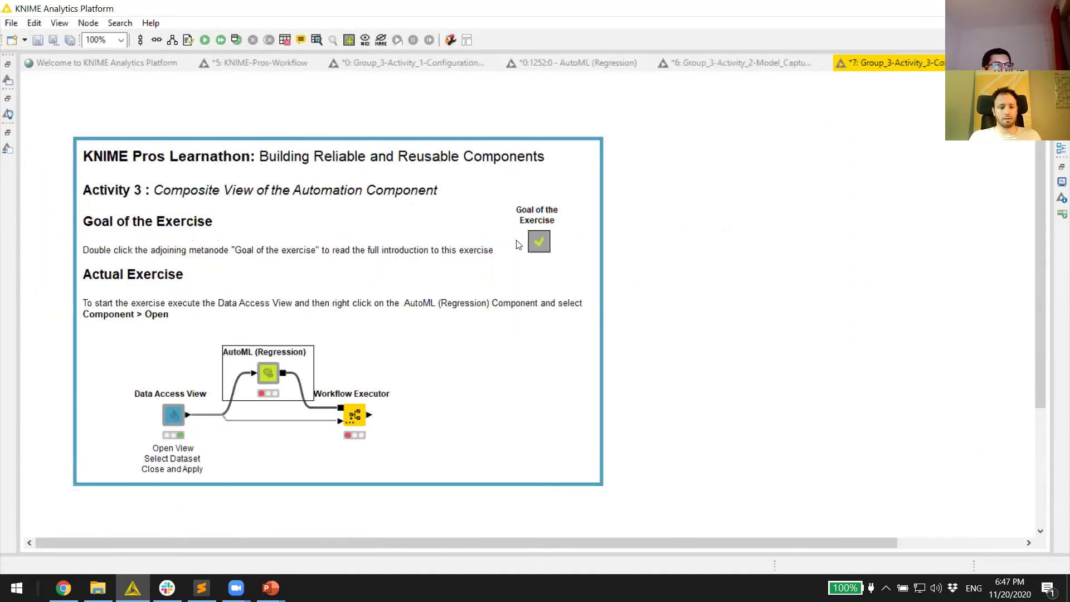
{"action": "right_click", "coordinate": [271, 383]}
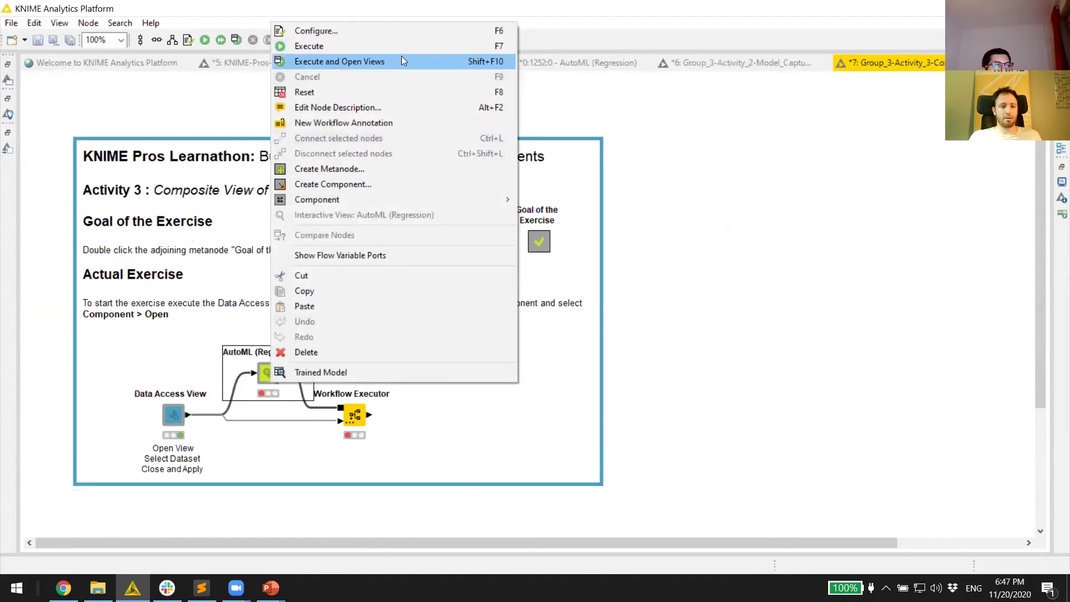
{"action": "left_click", "coordinate": [401, 58]}
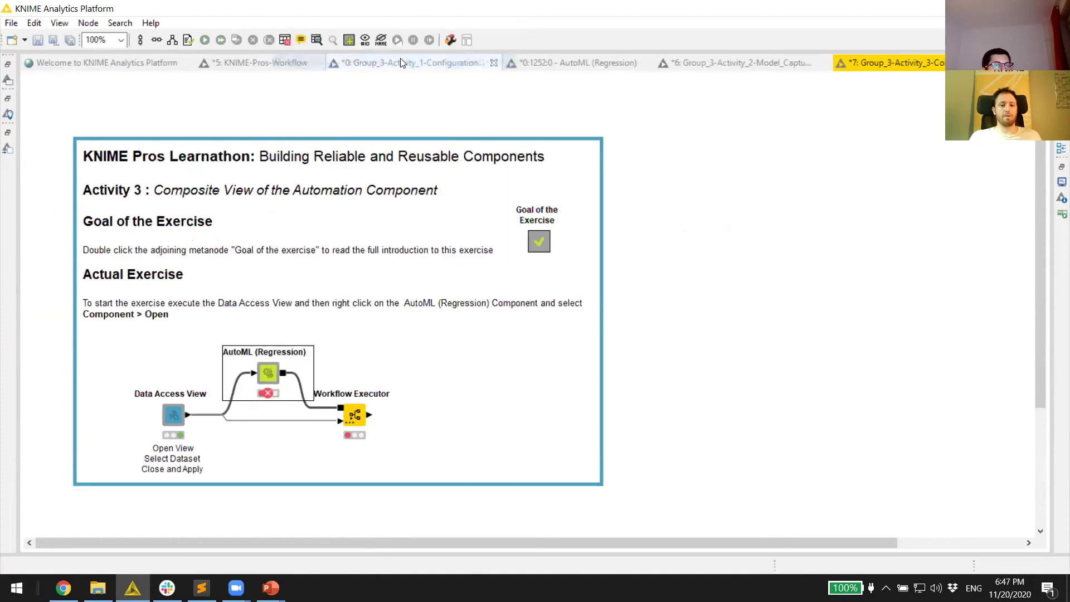
Step: Reopen the nested Interactive View component and configure its Component Input to include the target_column flow variable
{"action": "double_click", "coordinate": [267, 374], "text": "ctrl"}
{"action": "scroll", "coordinate": [321, 329], "scroll_direction": "down", "scroll_amount": 10}
{"action": "scroll", "coordinate": [321, 329], "scroll_direction": "down", "scroll_amount": 10}
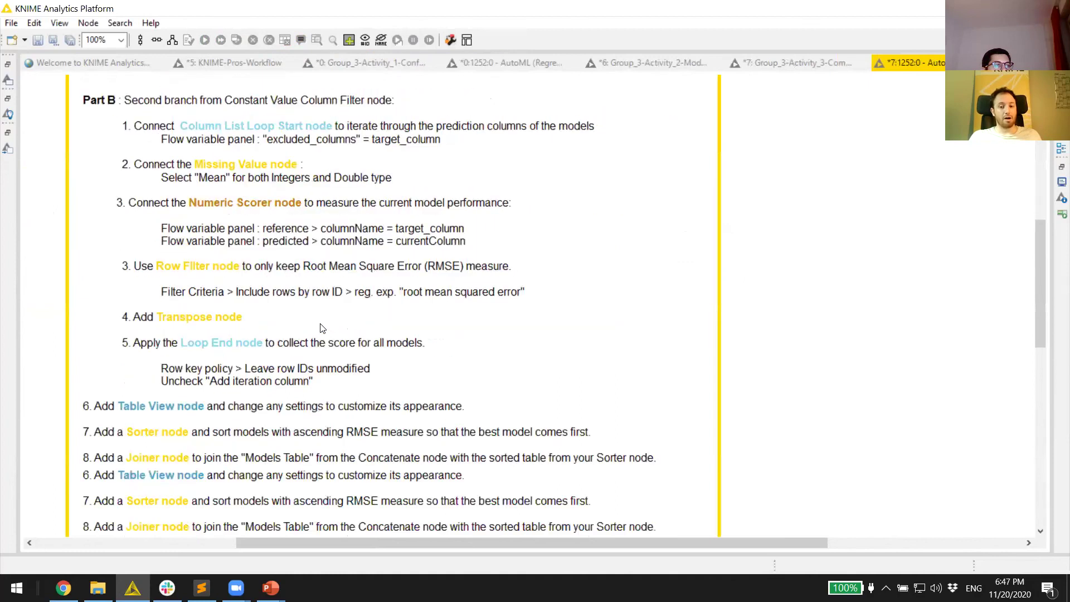
{"action": "scroll", "coordinate": [621, 340], "scroll_direction": "up", "scroll_amount": 4}
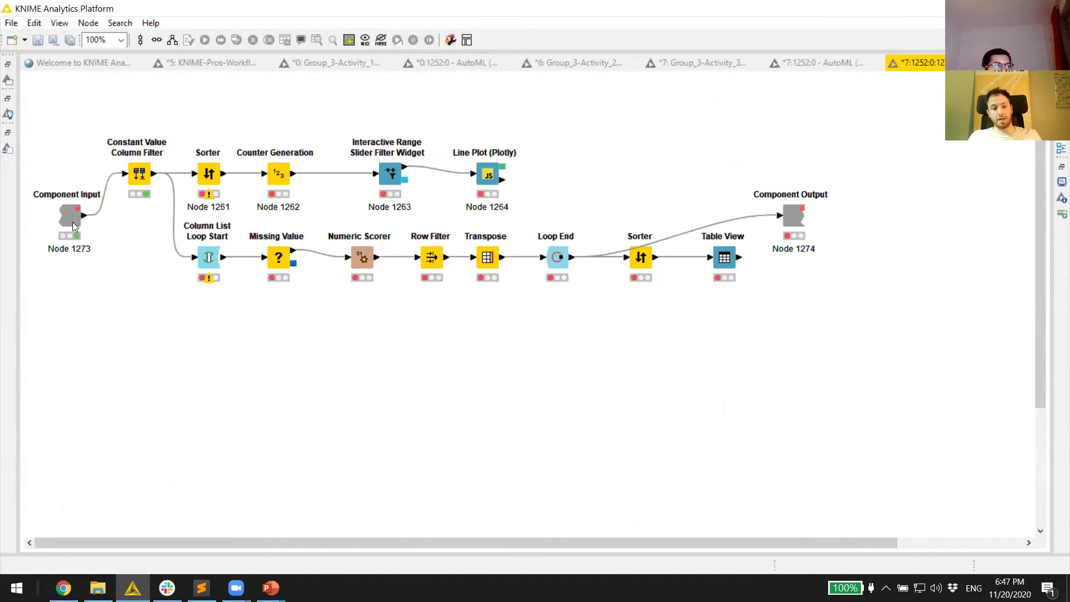
{"action": "double_click", "coordinate": [72, 223]}
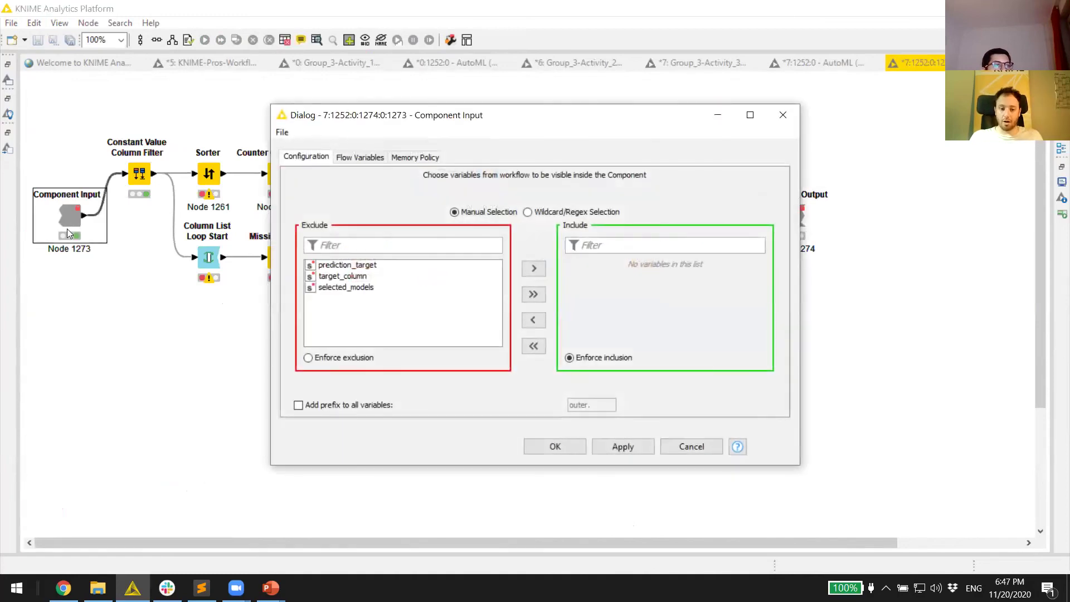
{"action": "double_click", "coordinate": [358, 276]}
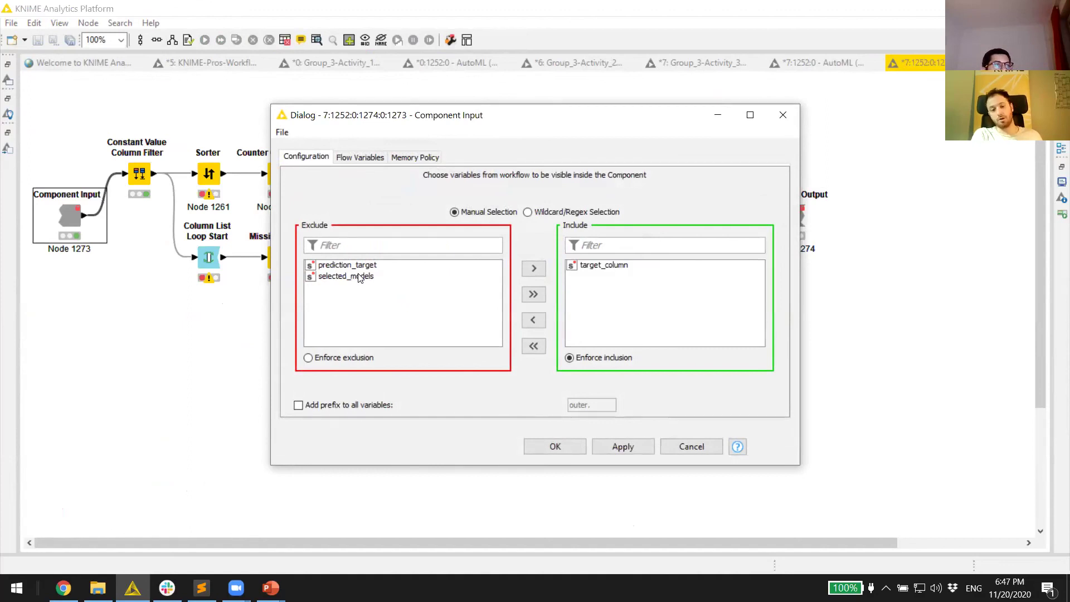
{"action": "left_click", "coordinate": [574, 446]}
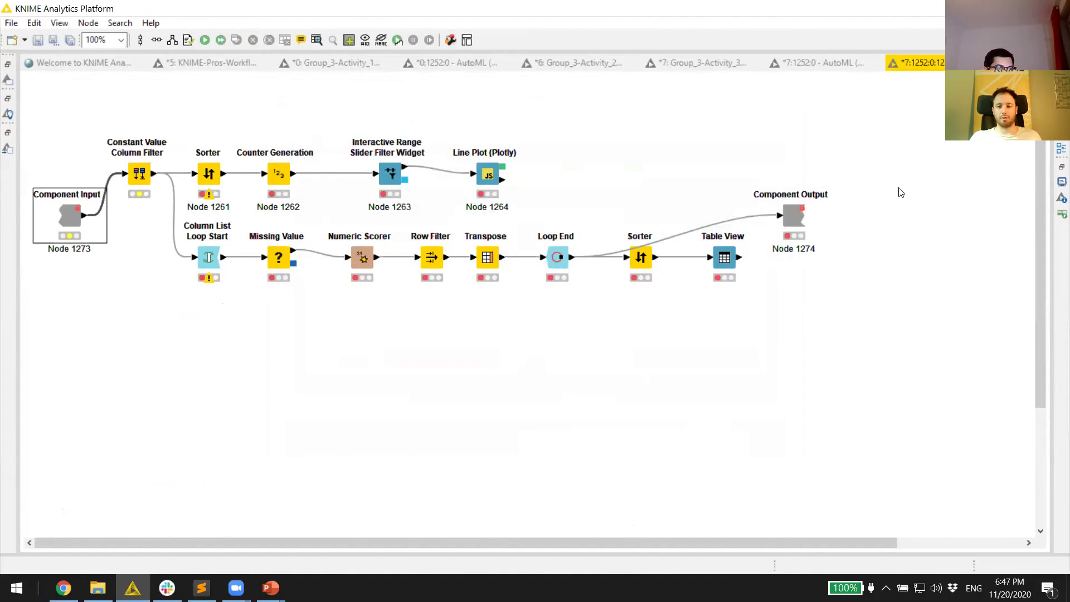
Step: Return to the AutoML workflow, execute the Interactive View component and open its view
{"action": "key", "text": "ctrl+w"}
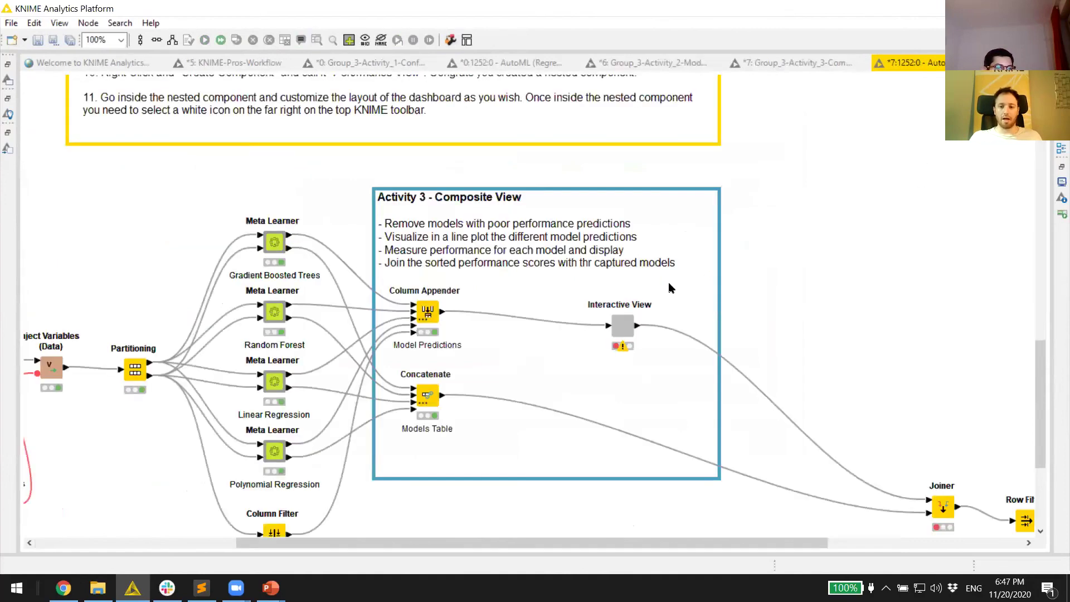
{"action": "right_click", "coordinate": [623, 332]}
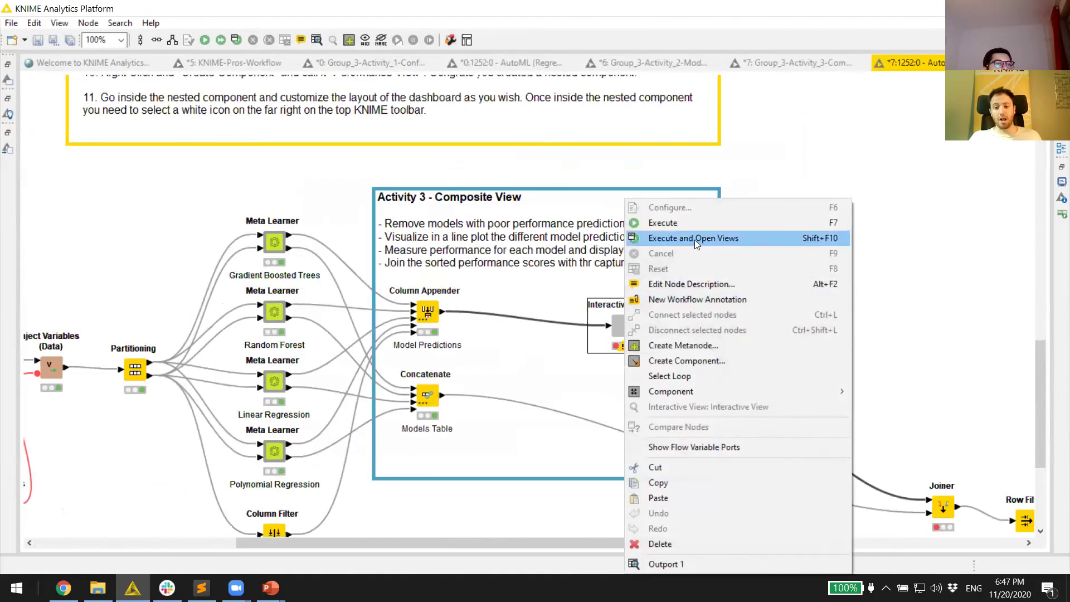
{"action": "left_click", "coordinate": [695, 240]}
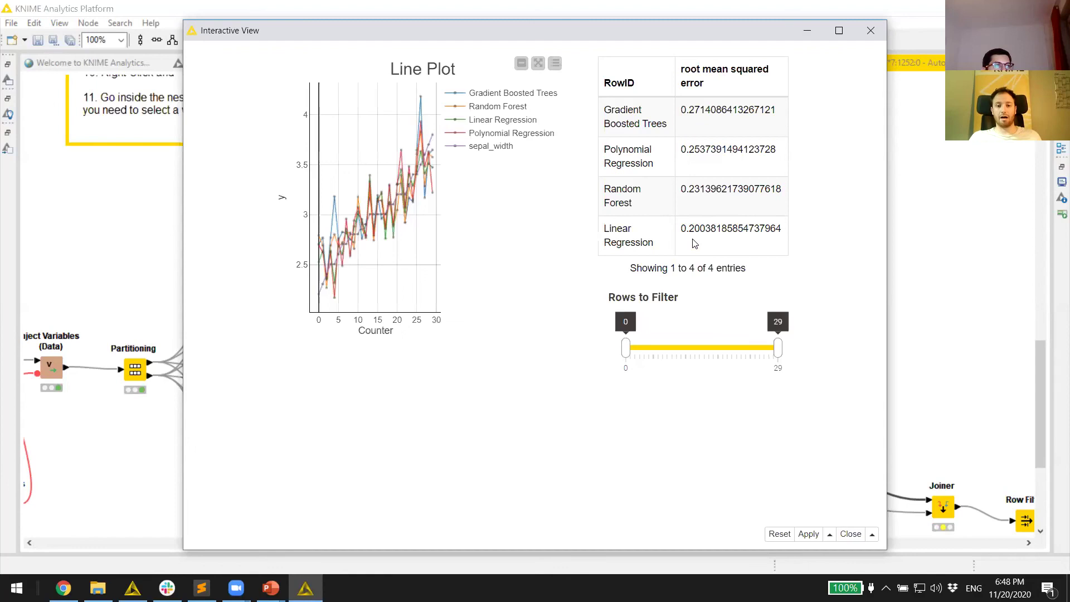
Step: Maximize the interactive view, filter the plotted rows to the range 5 to 29, and close the view
{"action": "left_click", "coordinate": [839, 31]}
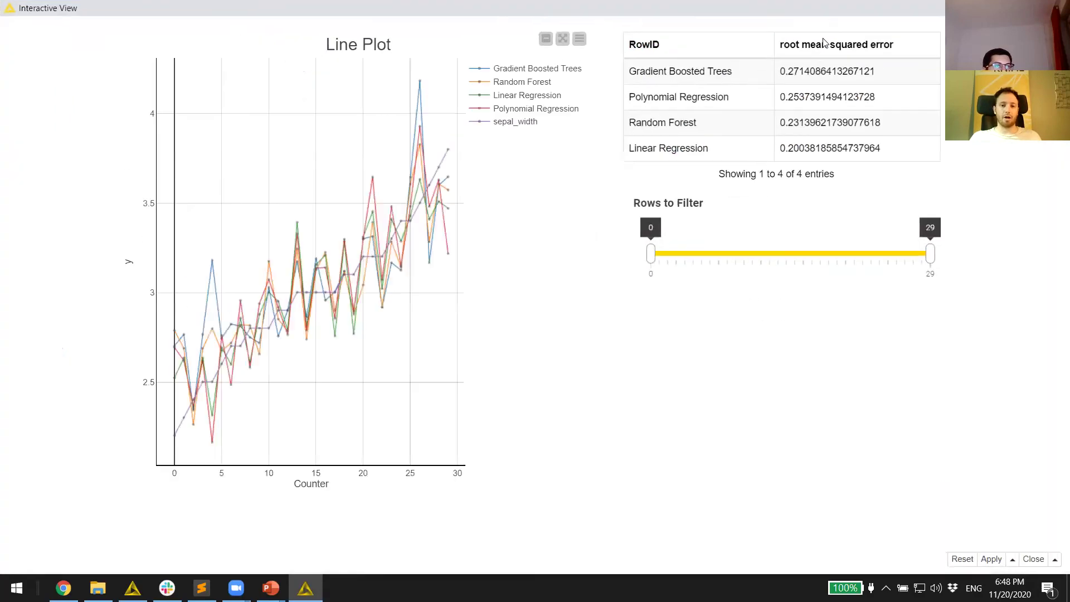
{"action": "left_click_drag", "start_coordinate": [651, 254], "coordinate": [701, 254]}
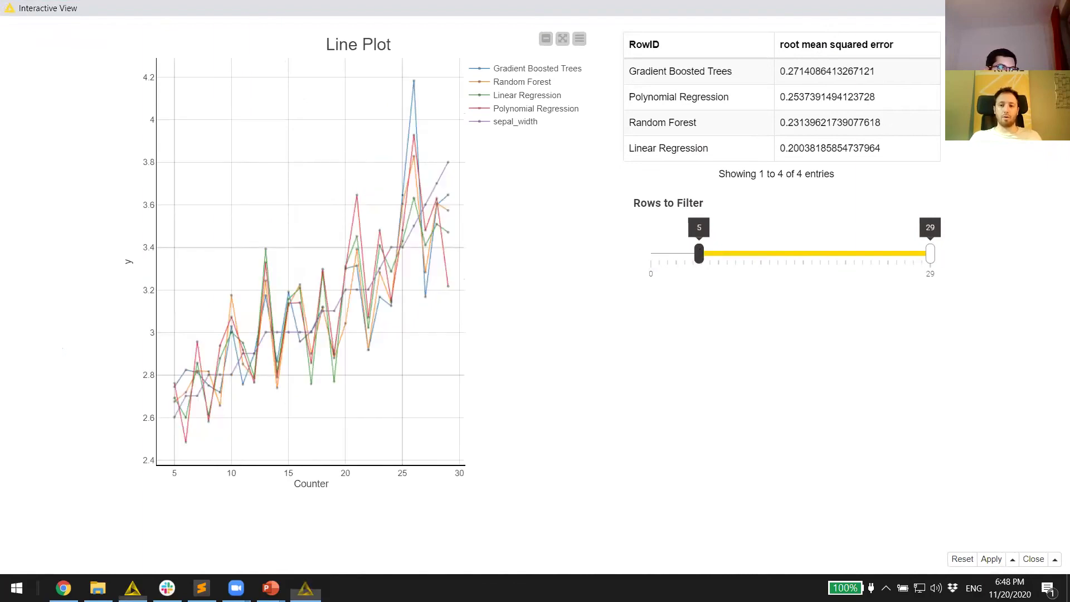
{"action": "key", "text": "alt+F4"}
Step: Open the Group_3-Solution-Automation_Component workflow from the Group_3-Automation folder and bring up the actions available for its AutoML (Regression) component
{"action": "left_click", "coordinate": [7, 148]}
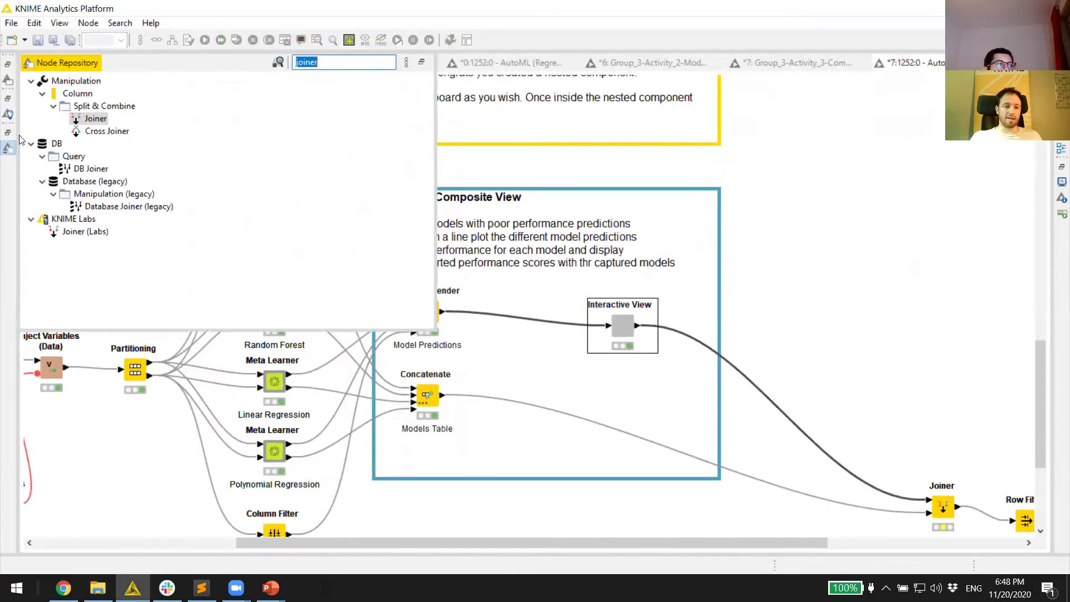
{"action": "left_click", "coordinate": [8, 80]}
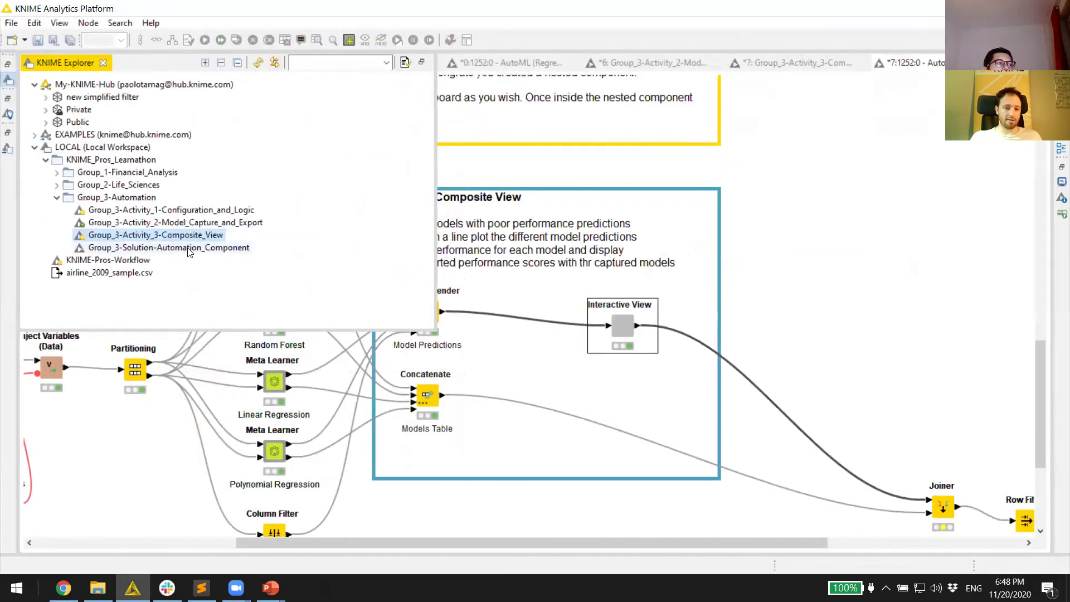
{"action": "double_click", "coordinate": [188, 247]}
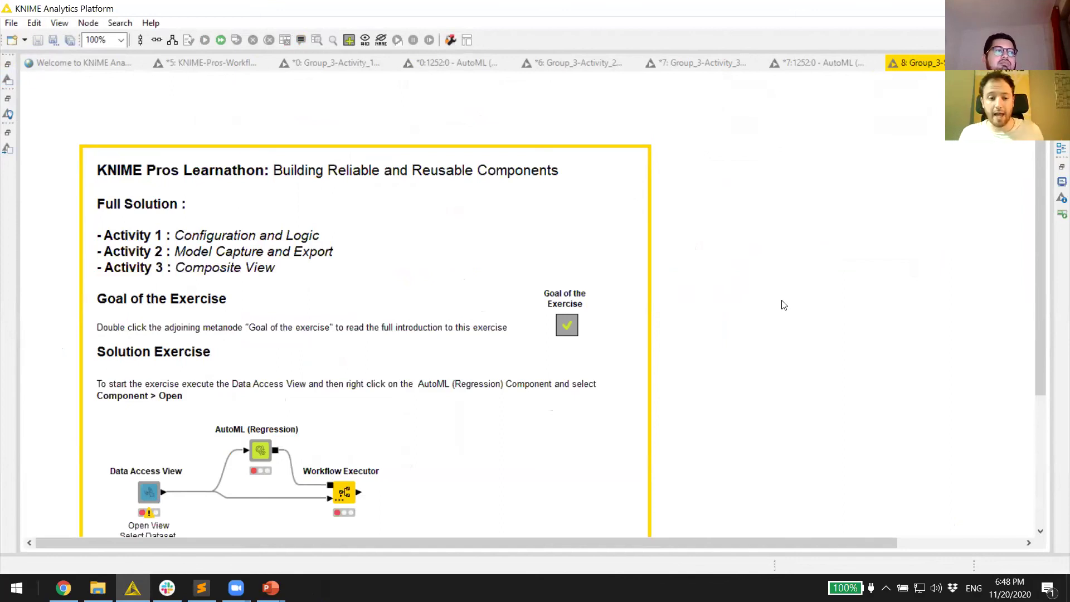
{"action": "right_click", "coordinate": [262, 455]}
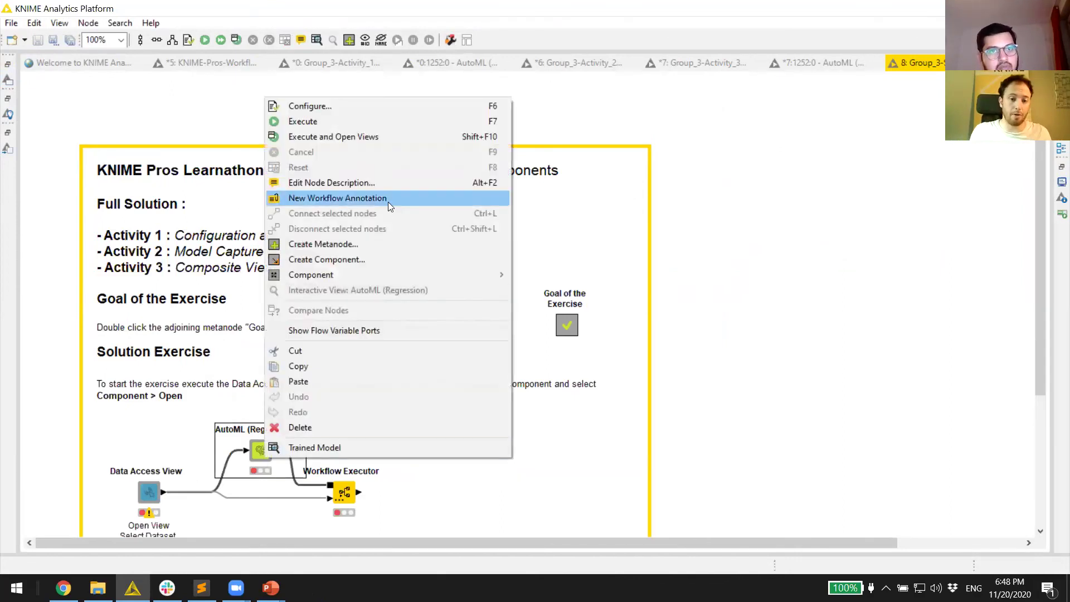